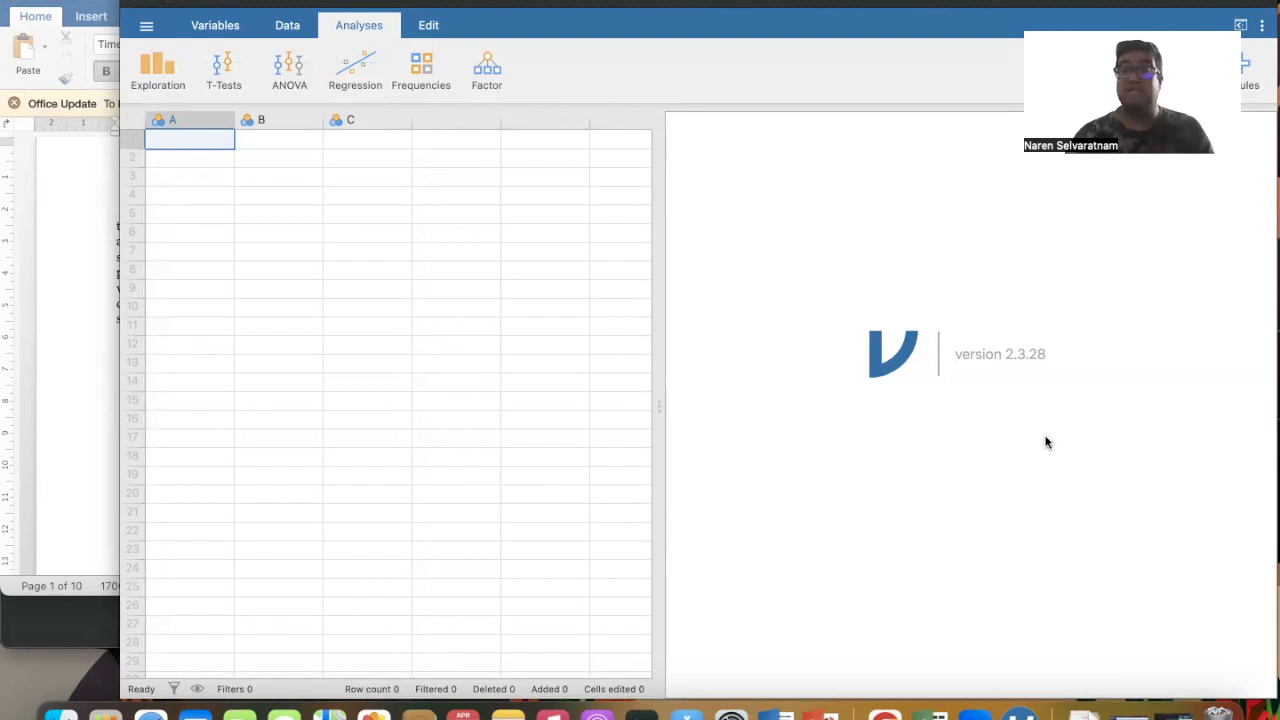
- Switch to the Word document and read the introductory study paragraph, including the CEFR proficiency grouping
click(84, 335)
scroll(82, 336, up, 3)
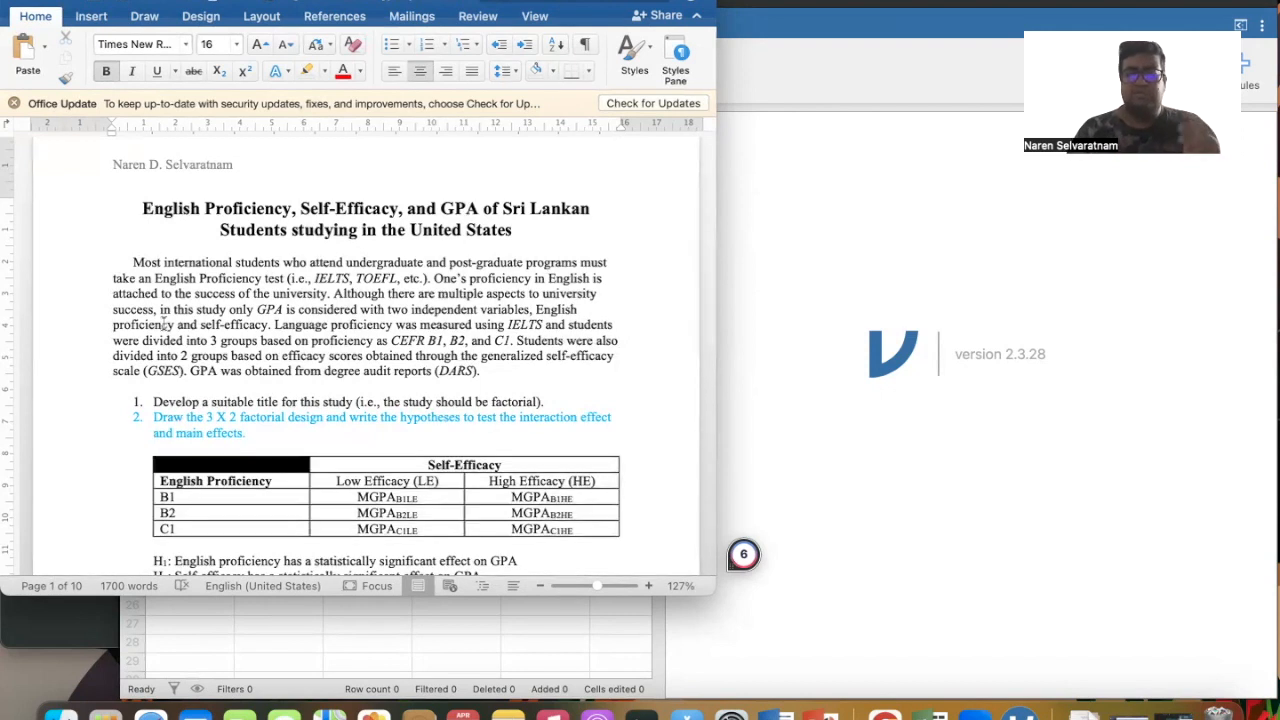
drag(134, 258, 495, 372)
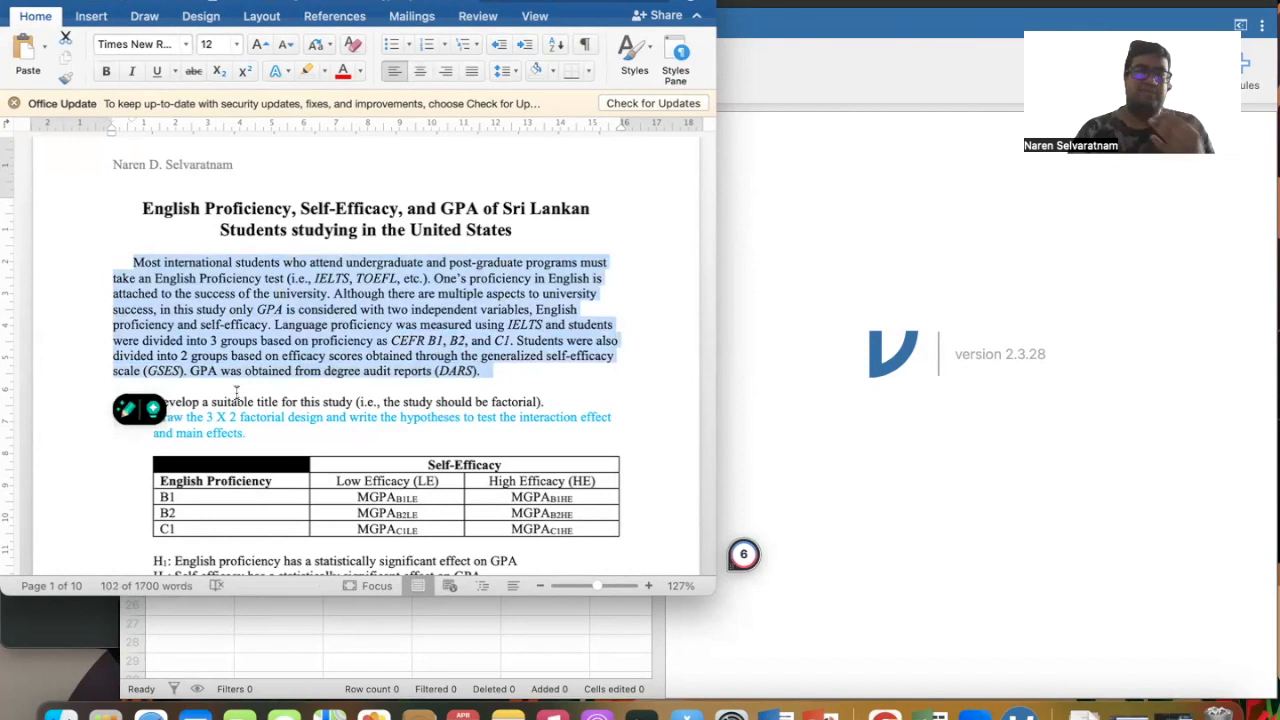
click(104, 446)
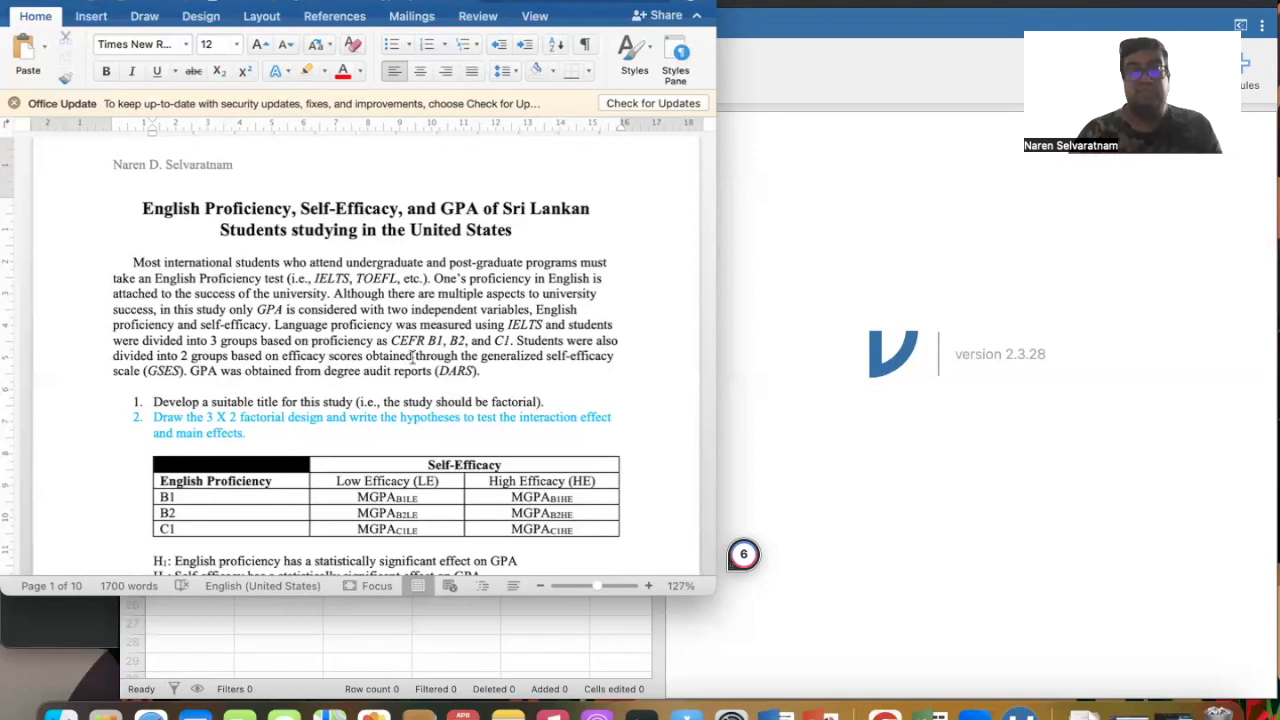
drag(392, 342, 426, 341)
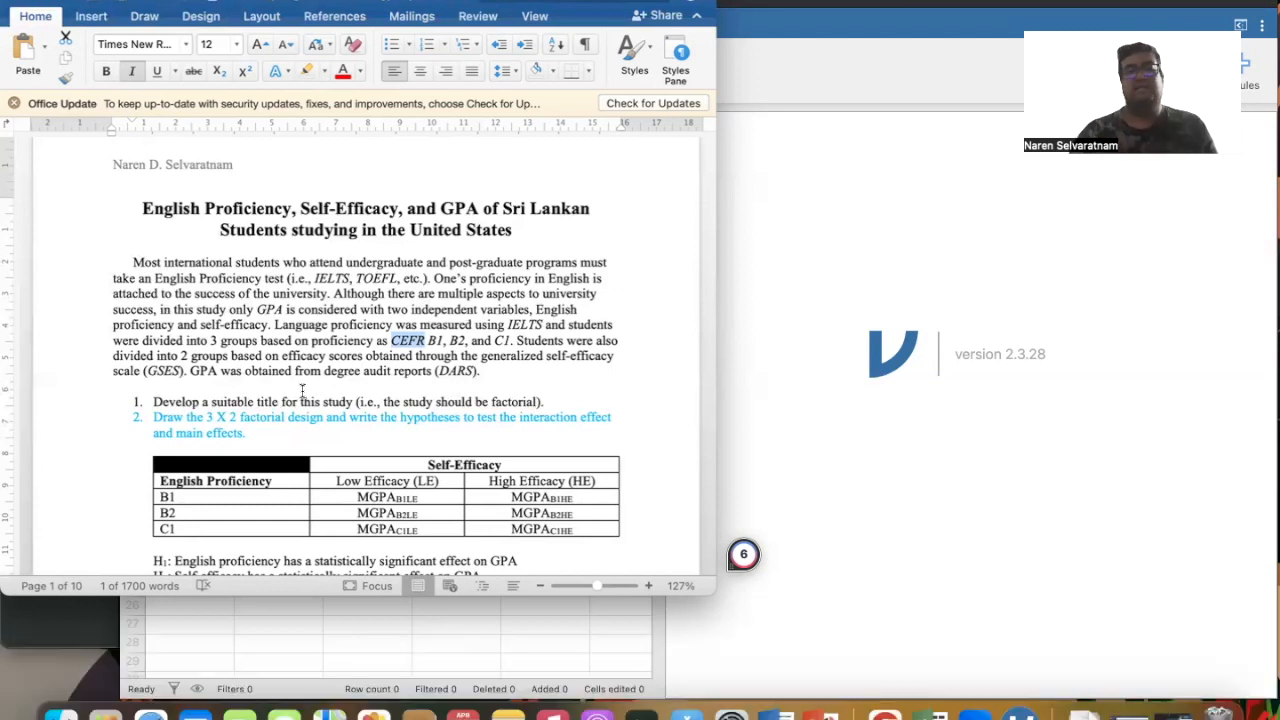
click(488, 371)
drag(488, 371, 132, 262)
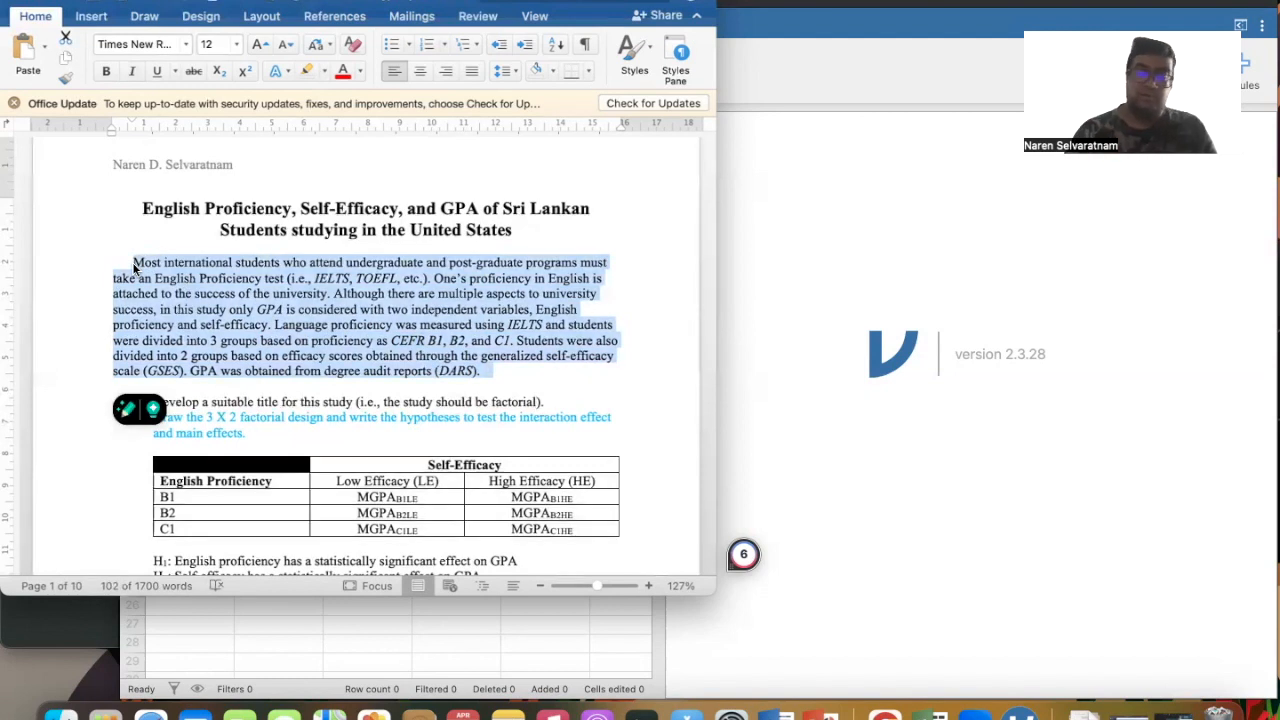
click(495, 367)
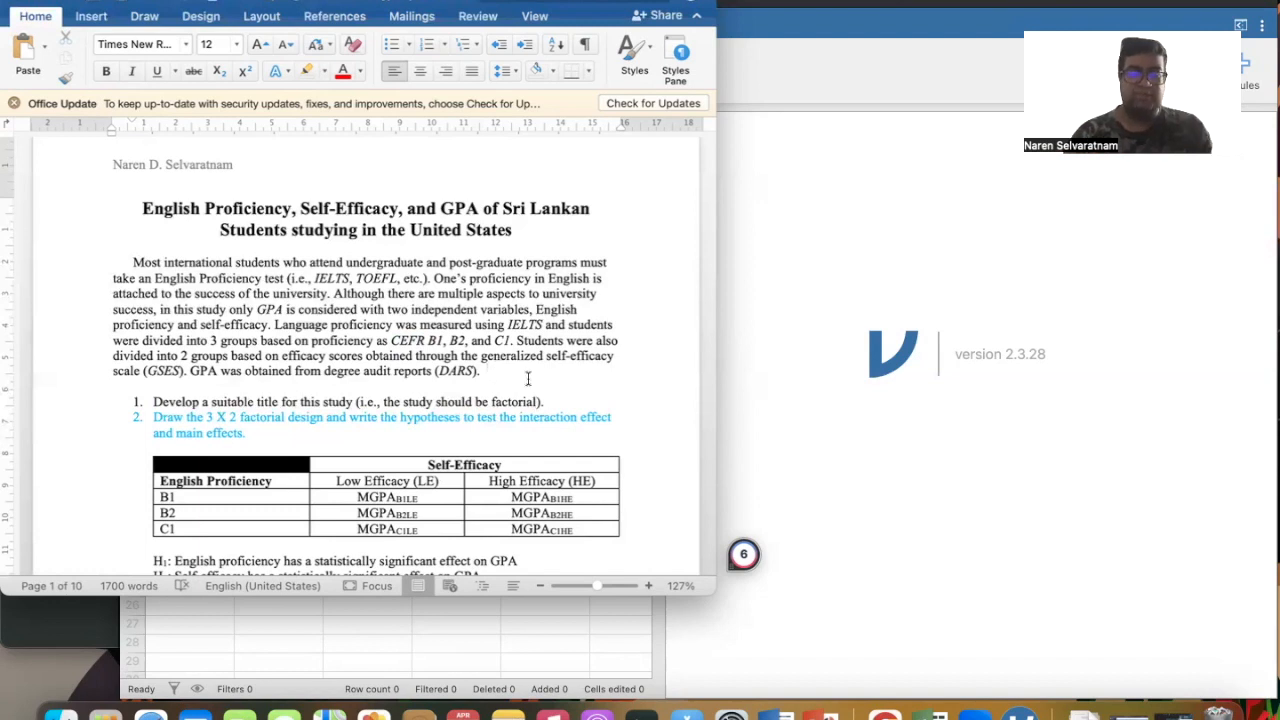
- Read question 2 on drawing the factorial design and writing the hypotheses for the interaction and main effects
scroll(528, 378, down, 2)
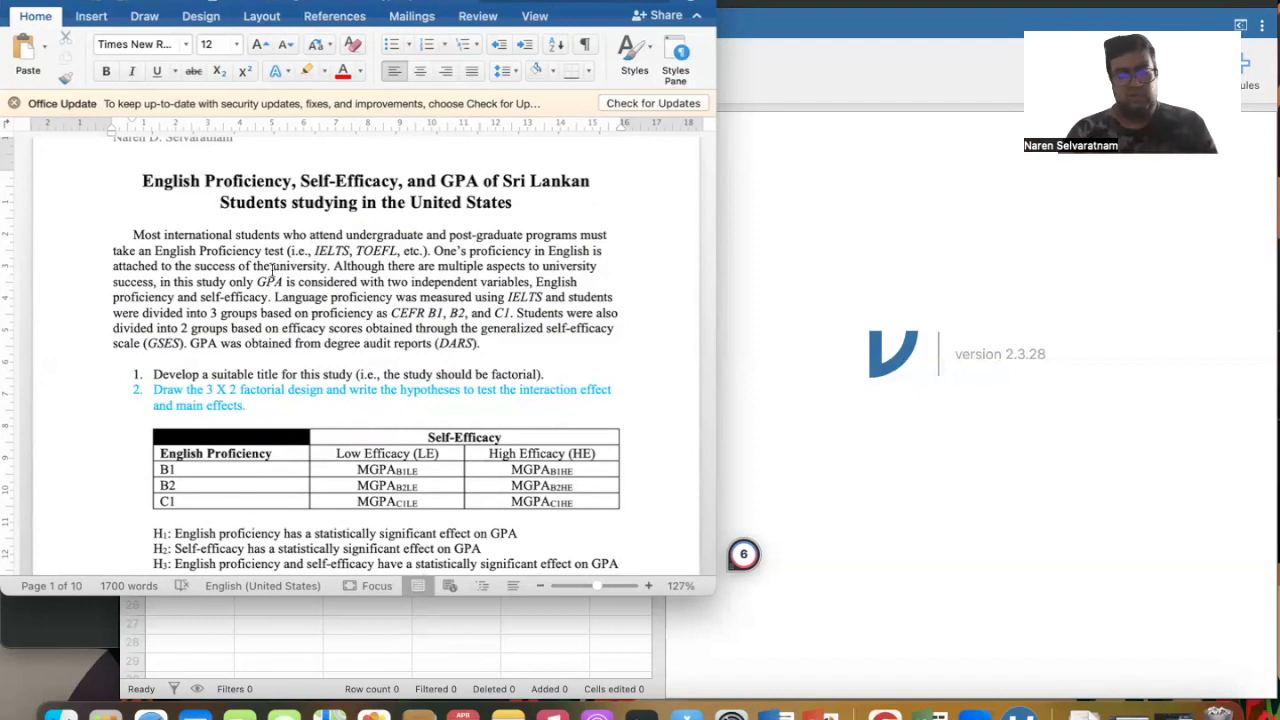
scroll(271, 270, down, 3)
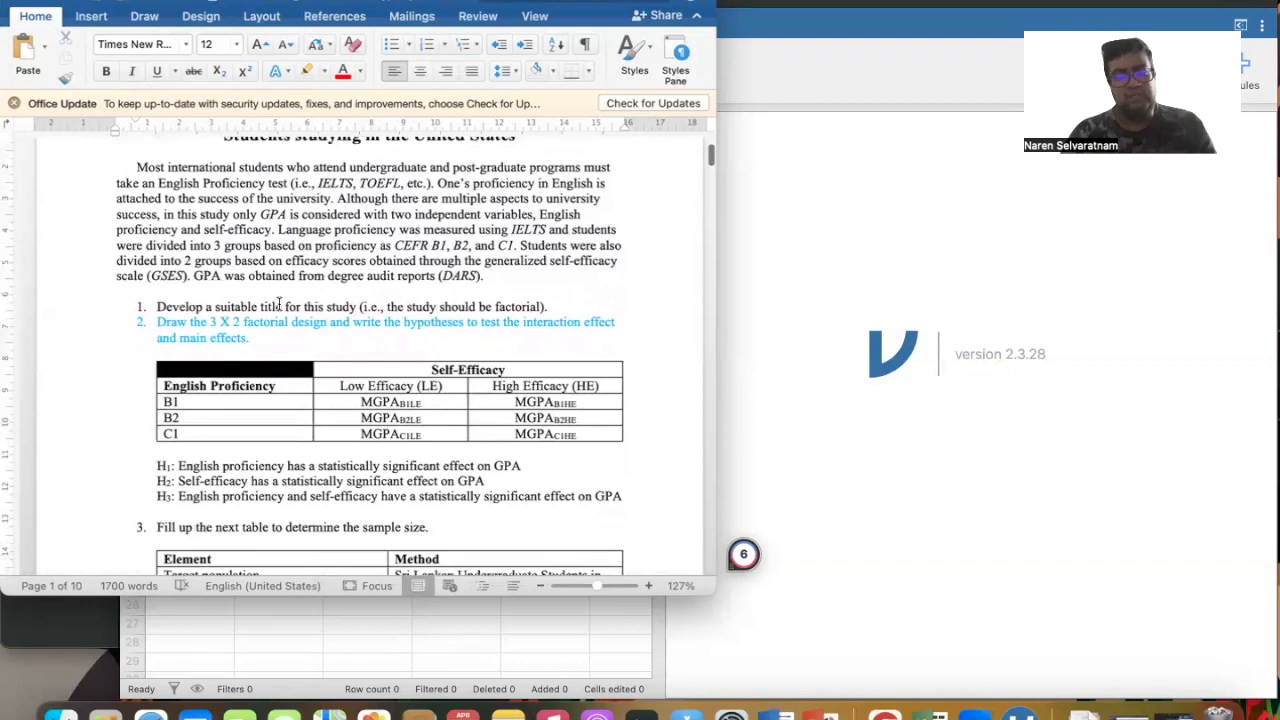
mouse_move(252, 338)
mouse_down()
mouse_move(165, 338)
mouse_move(157, 322)
mouse_up()
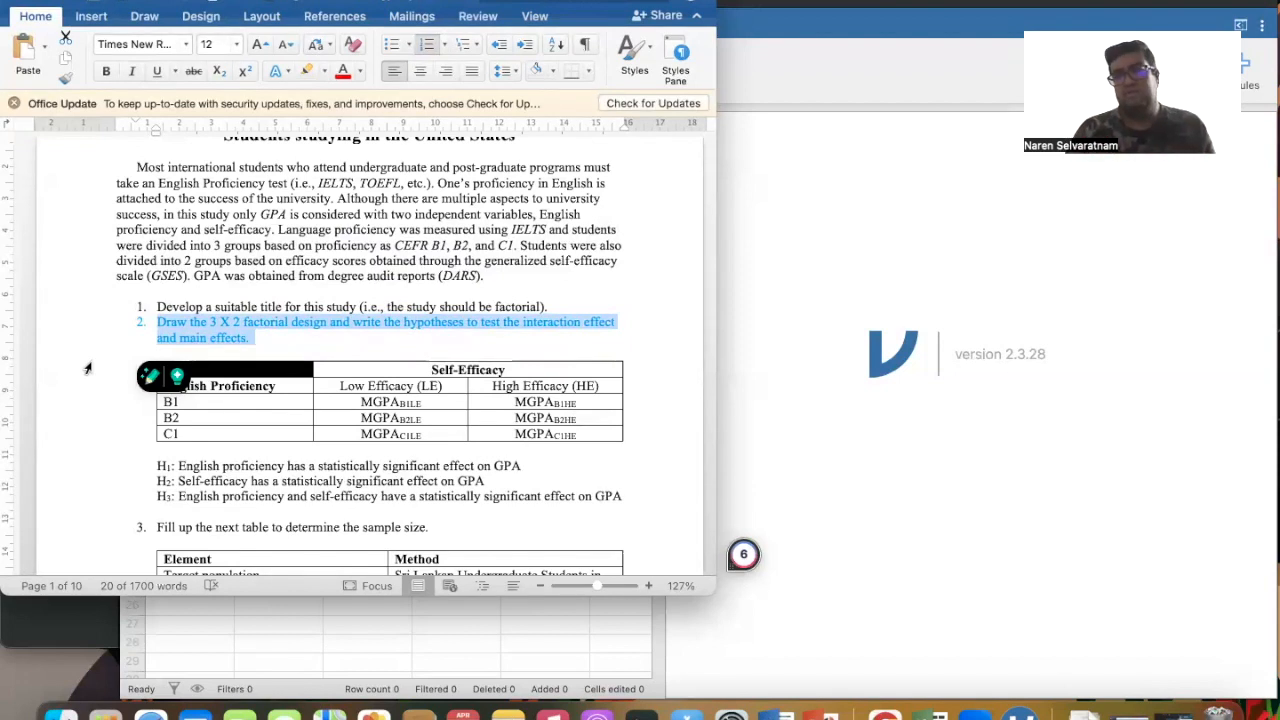
click(273, 346)
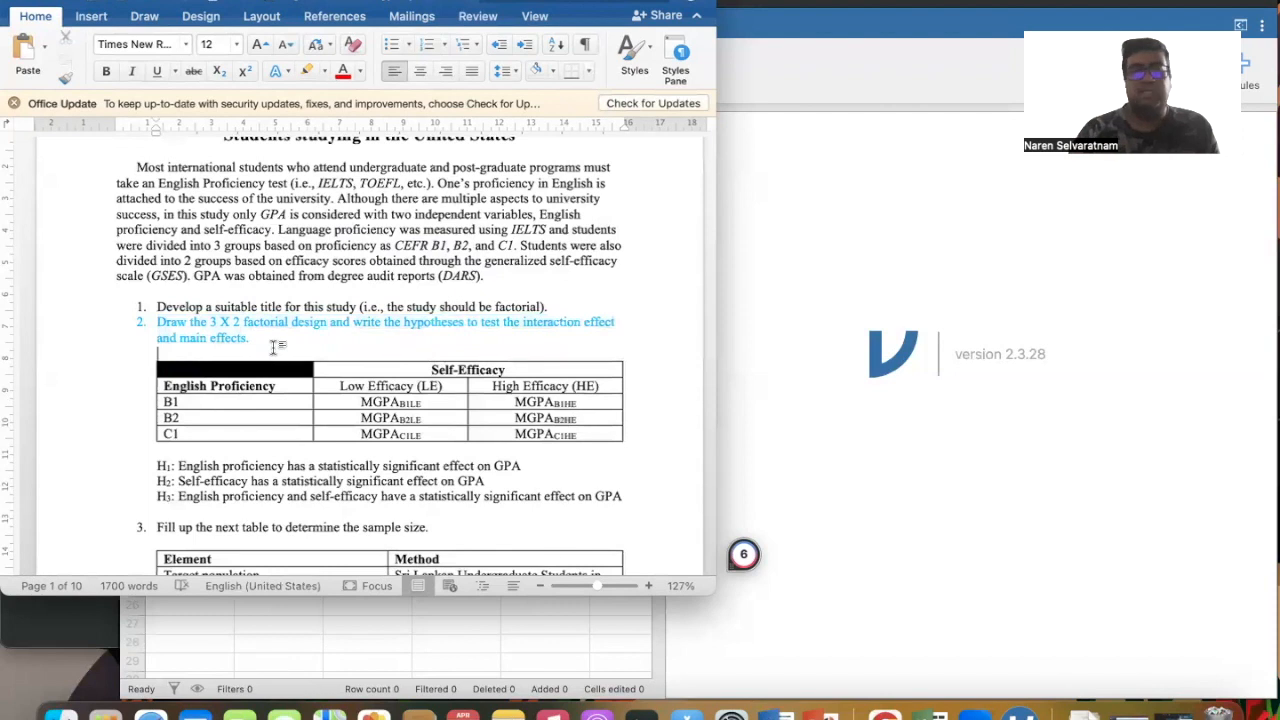
scroll(145, 378, up, 2)
scroll(144, 377, up, 1)
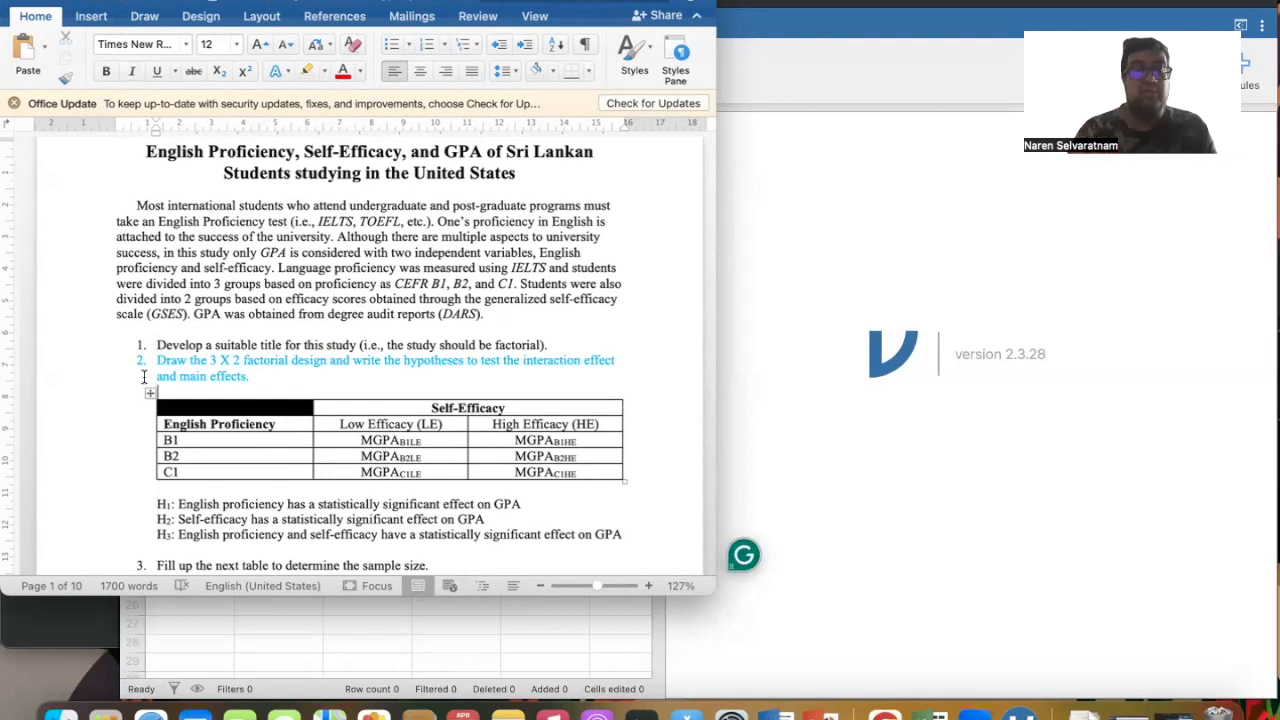
- Examine the 3 X 2 notation in question 2, considering each number separately and as part of the factorial design
double_click(213, 360)
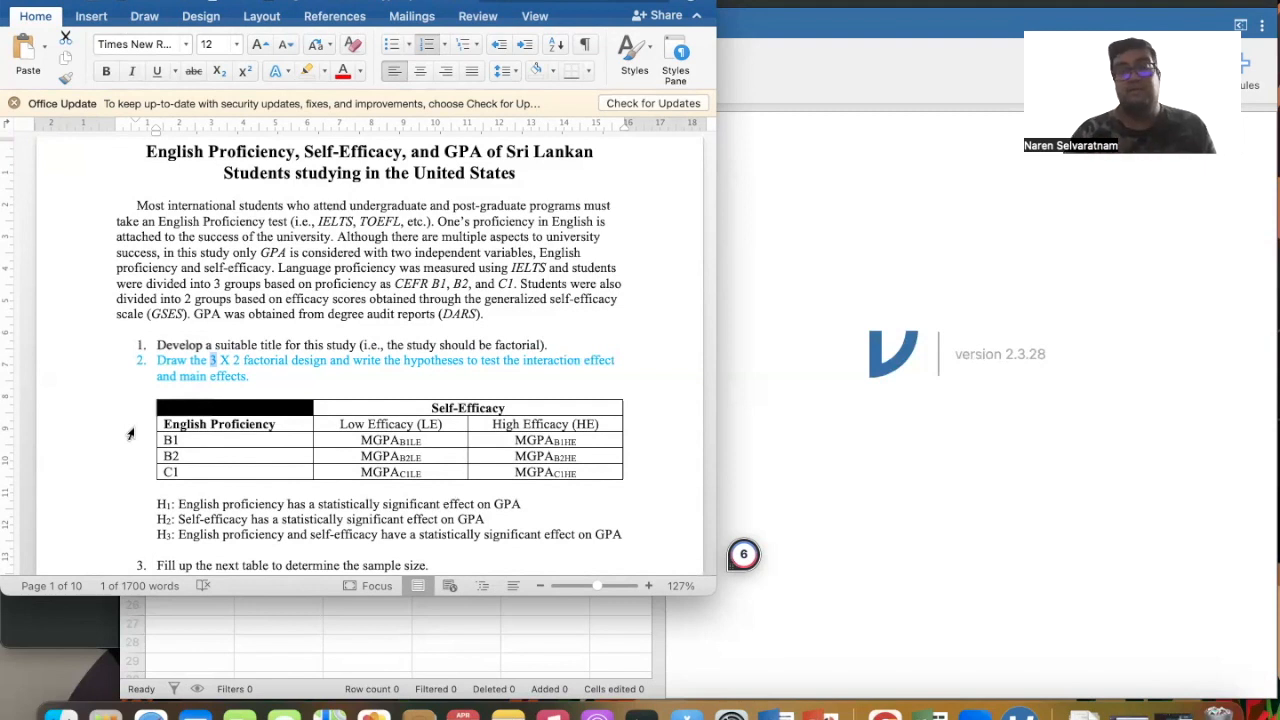
double_click(237, 360)
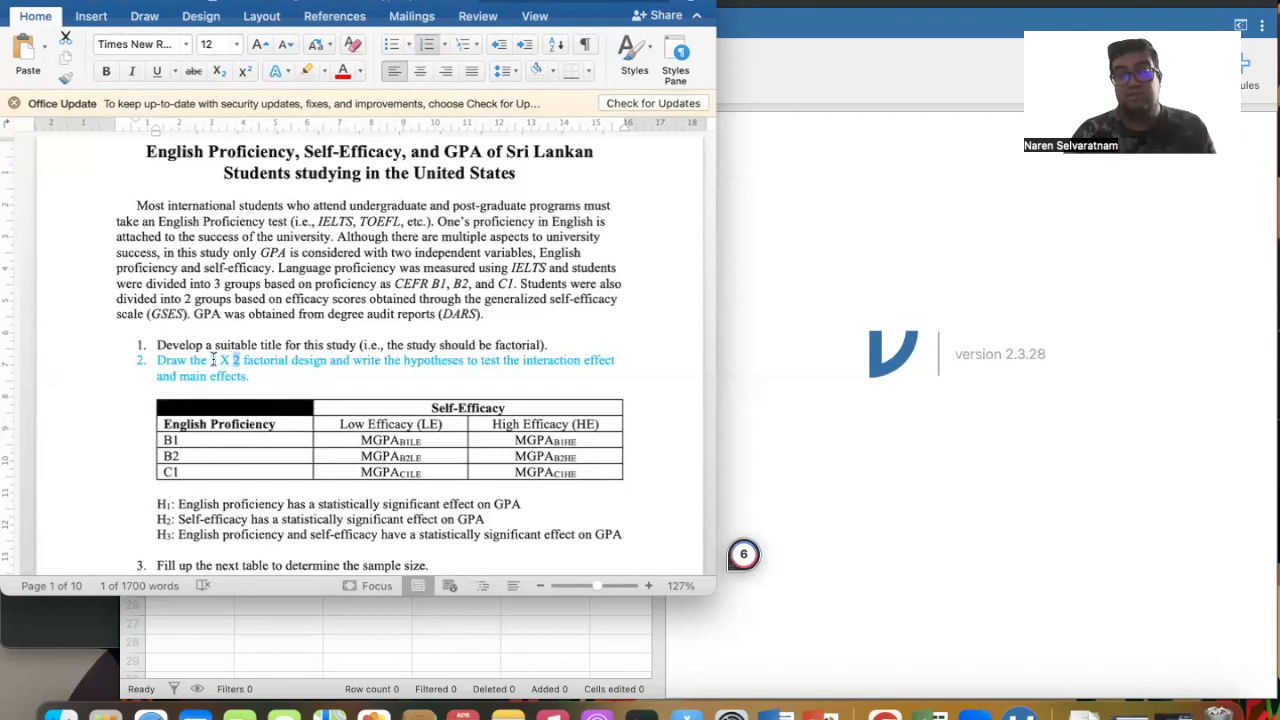
drag(211, 360, 326, 361)
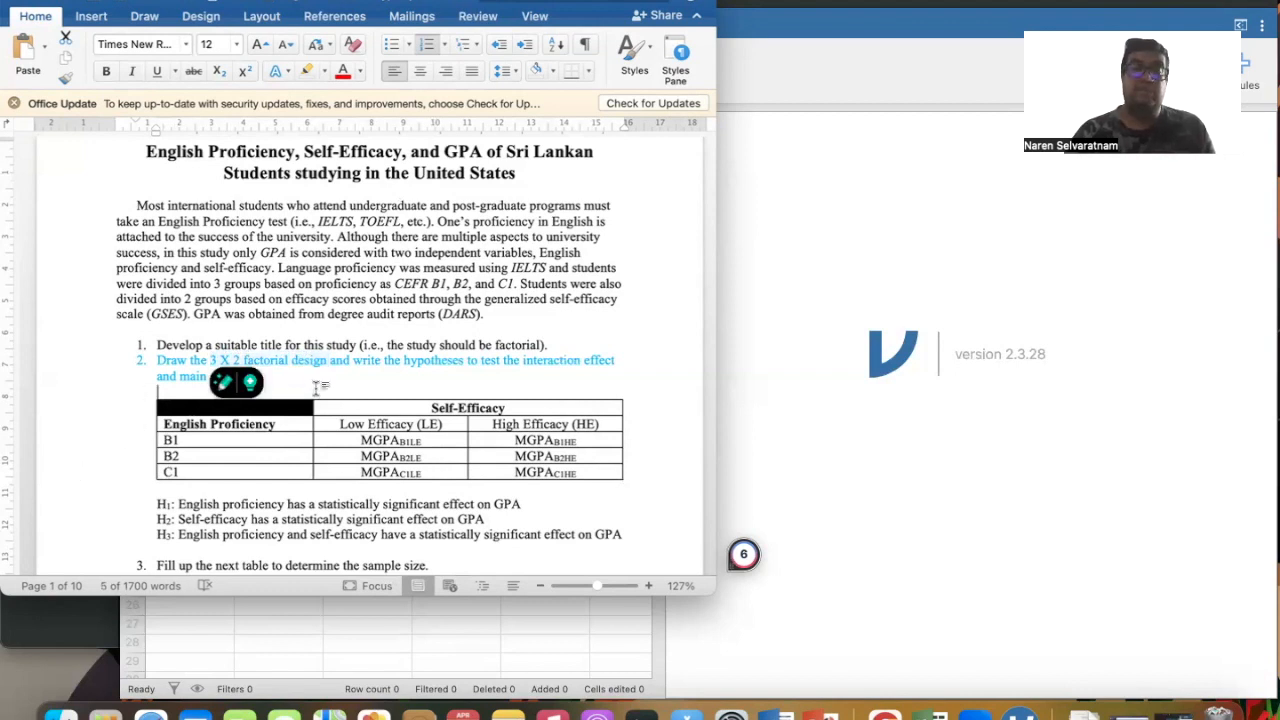
click(210, 360)
drag(210, 360, 242, 364)
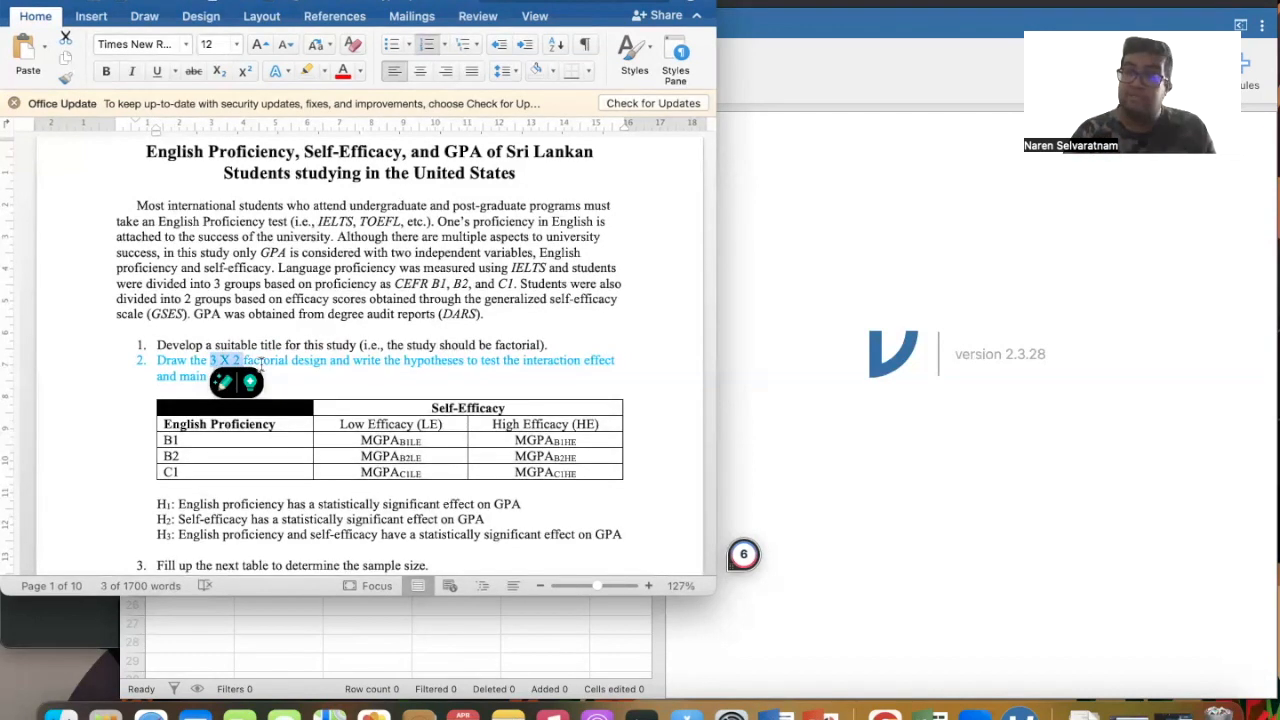
click(215, 362)
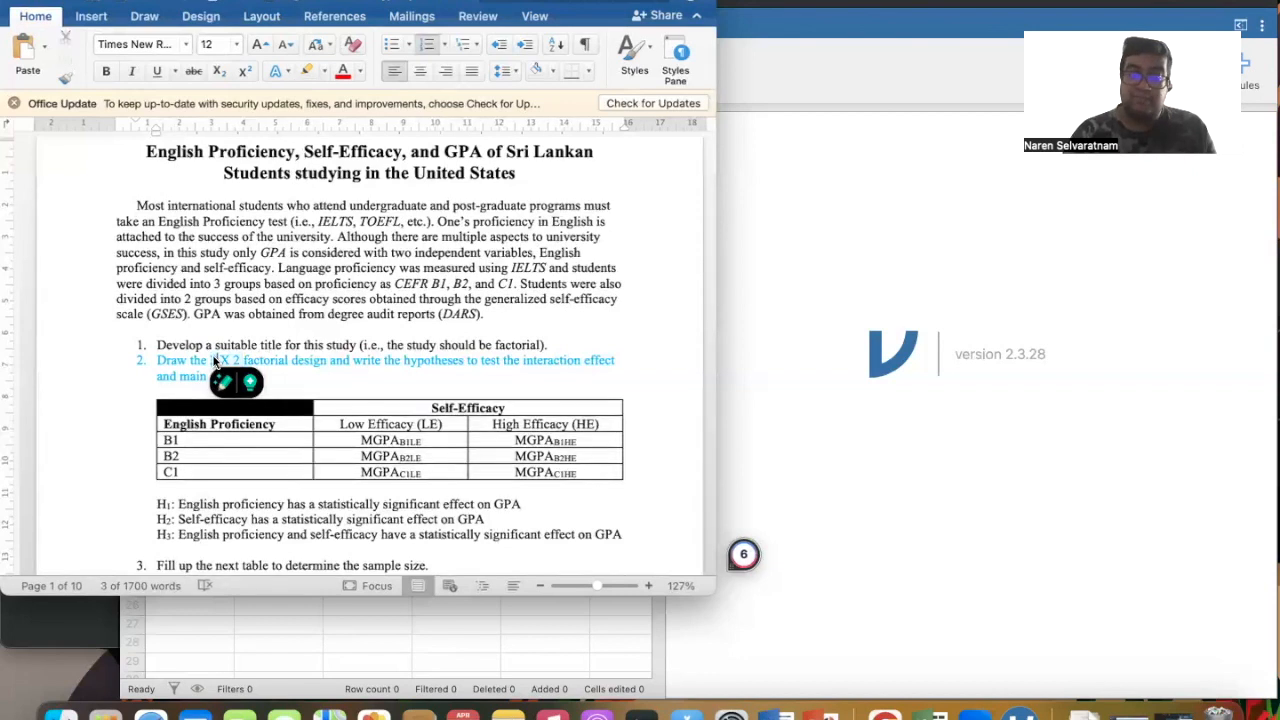
double_click(214, 361)
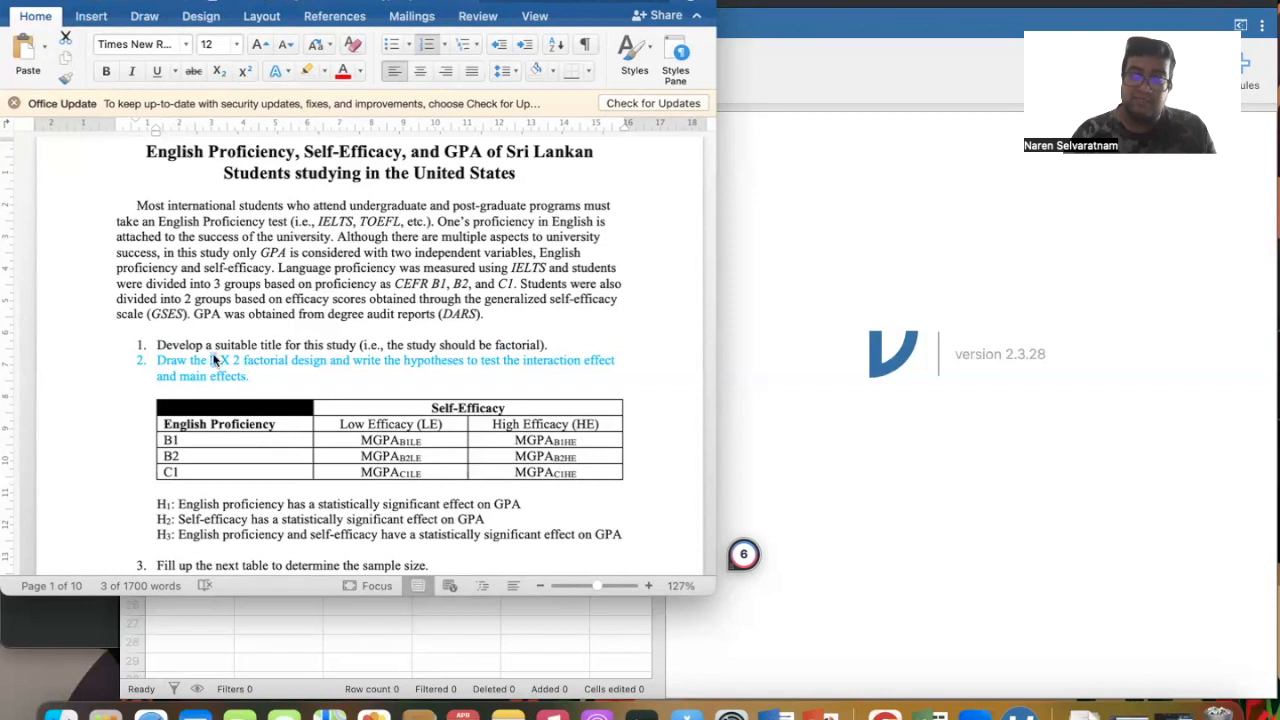
click(236, 360)
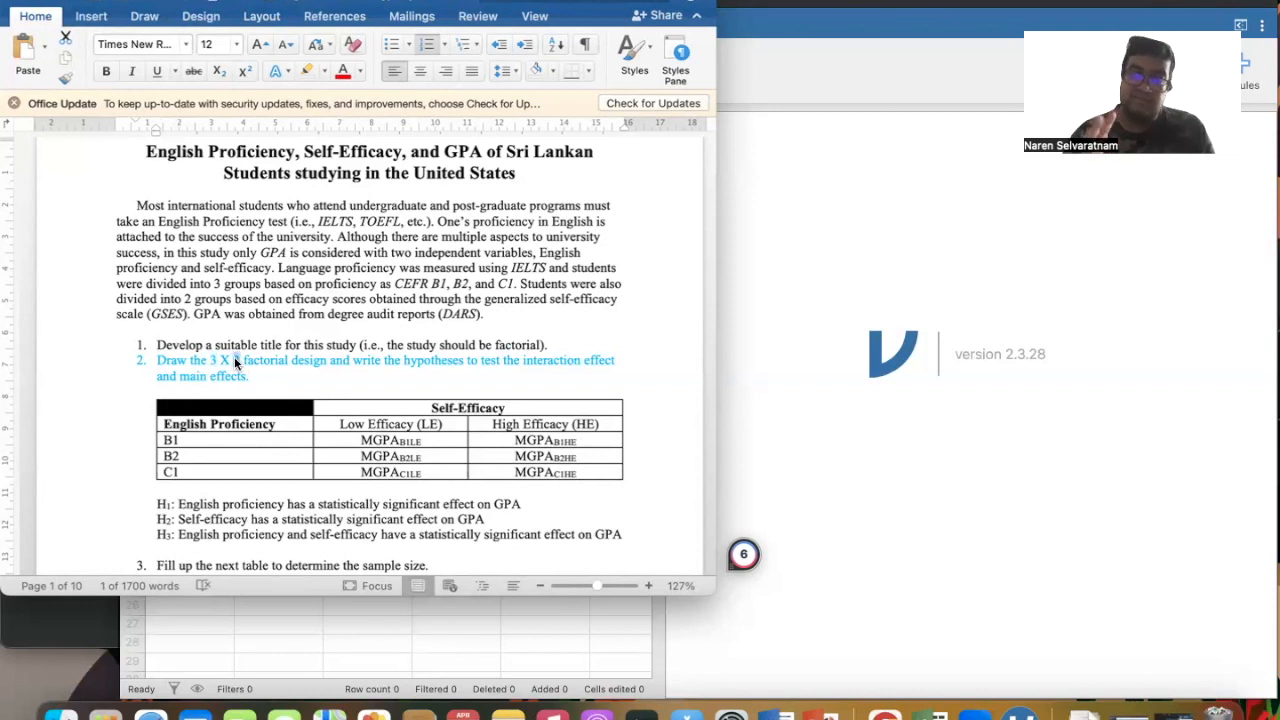
double_click(237, 360)
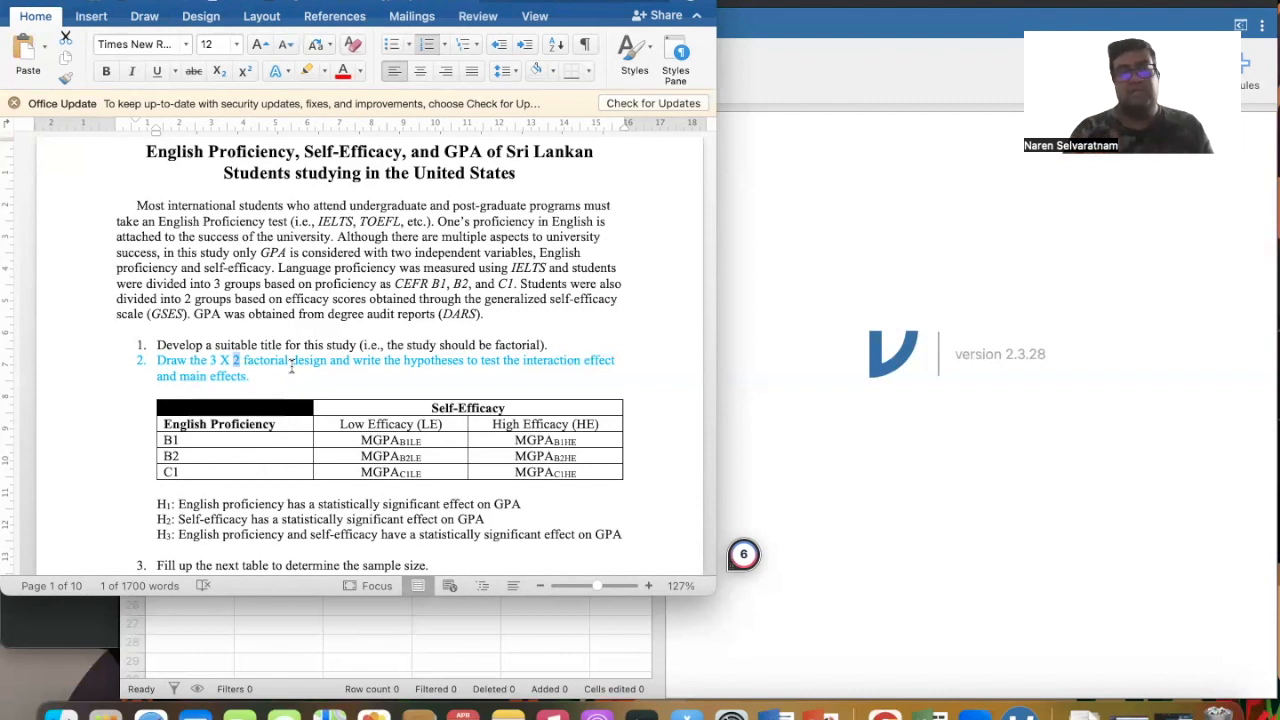
click(230, 394)
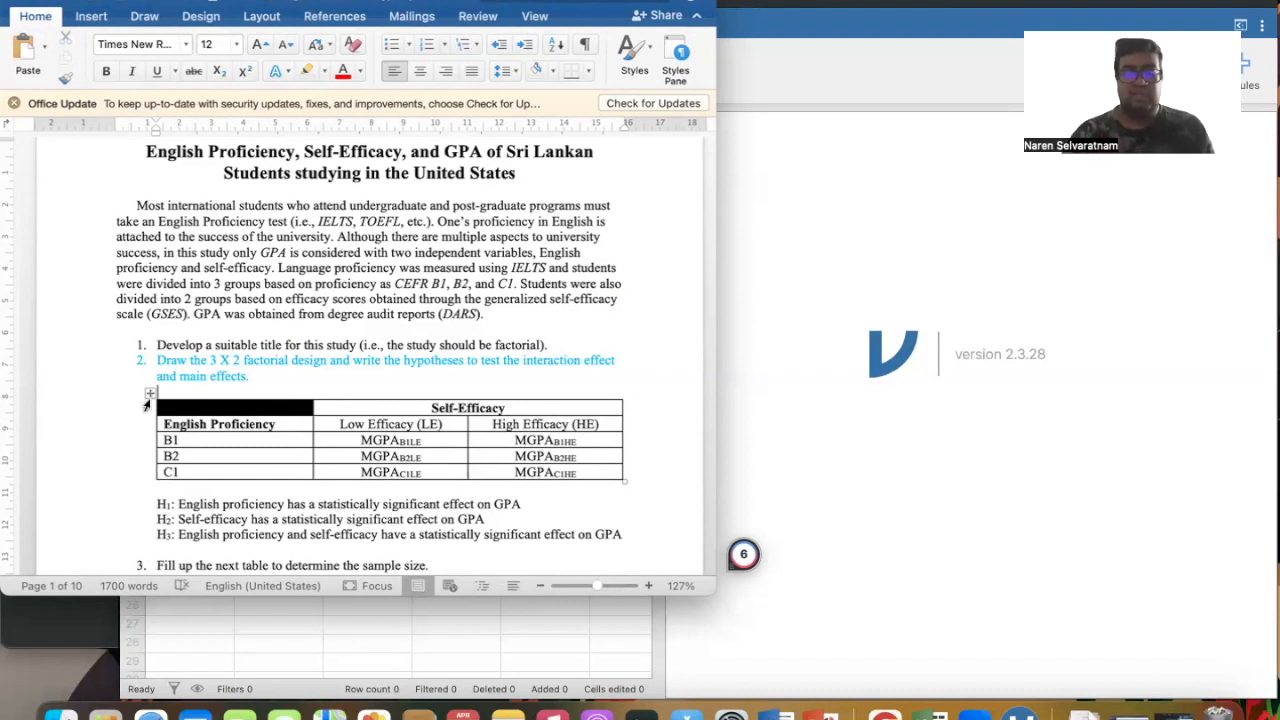
- Examine the factorial design table's English Proficiency rows B1 to C1 and its low and high Self-Efficacy columns
click(148, 392)
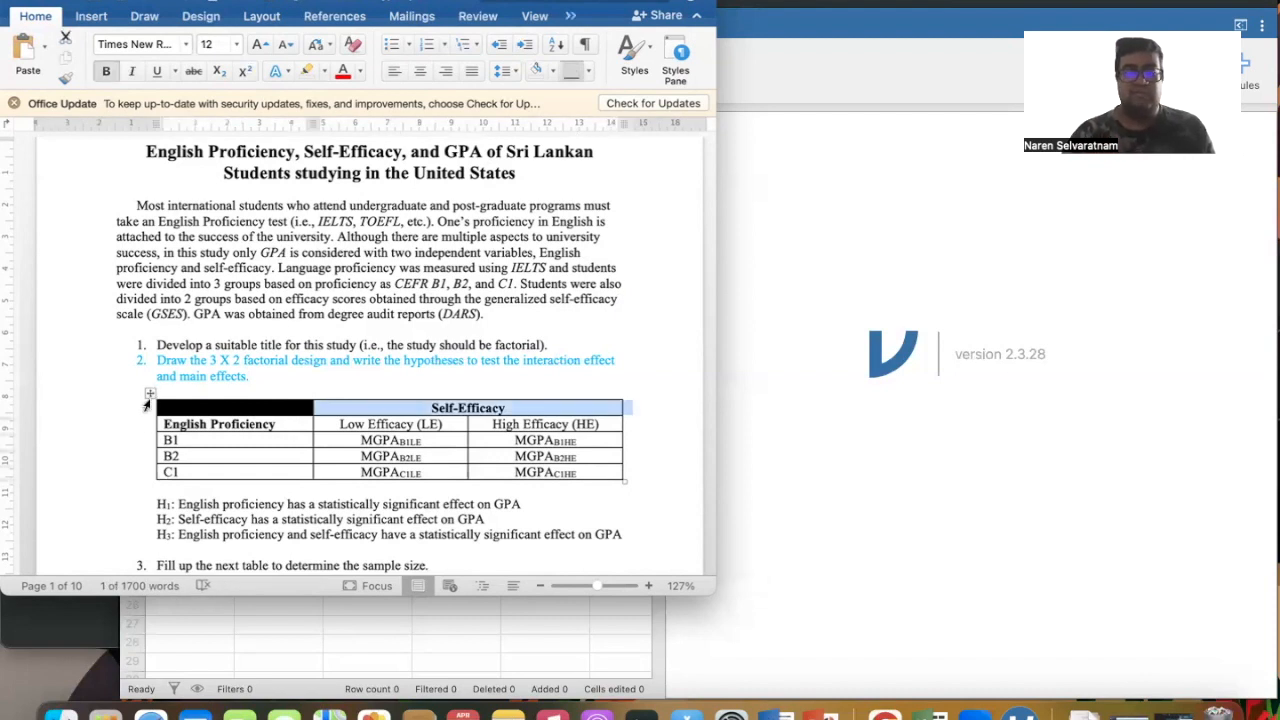
click(100, 432)
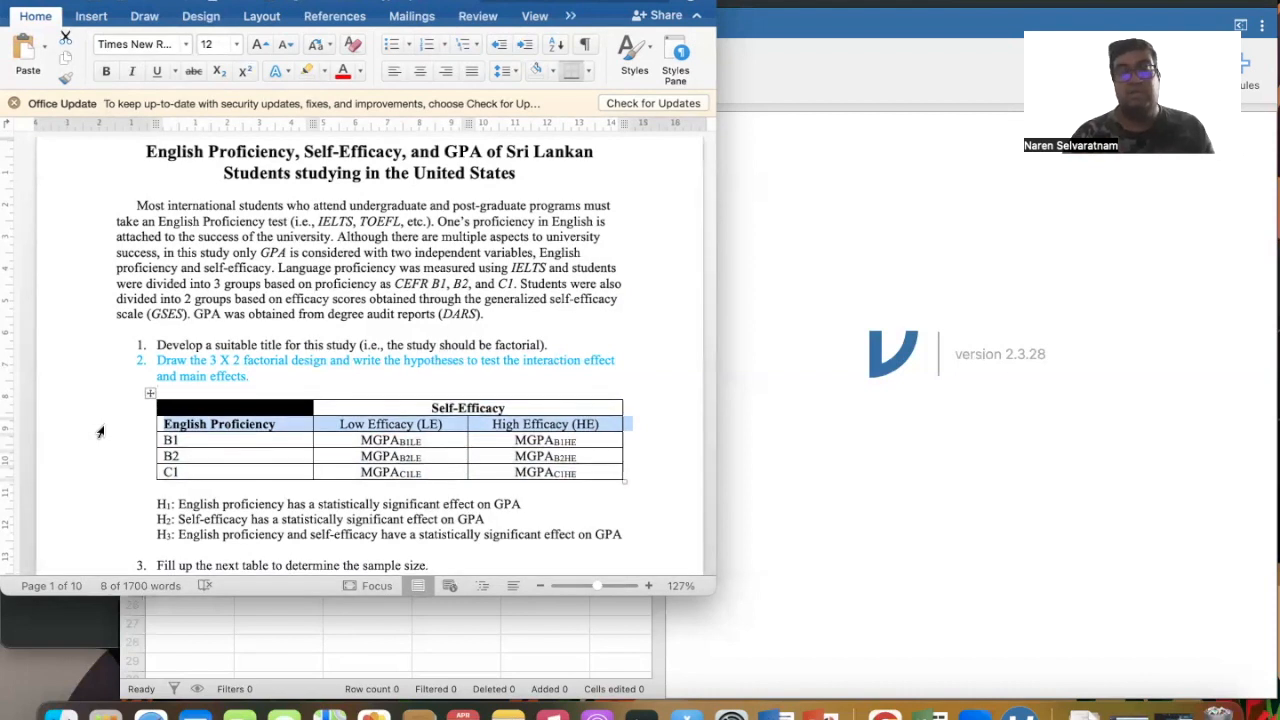
click(257, 381)
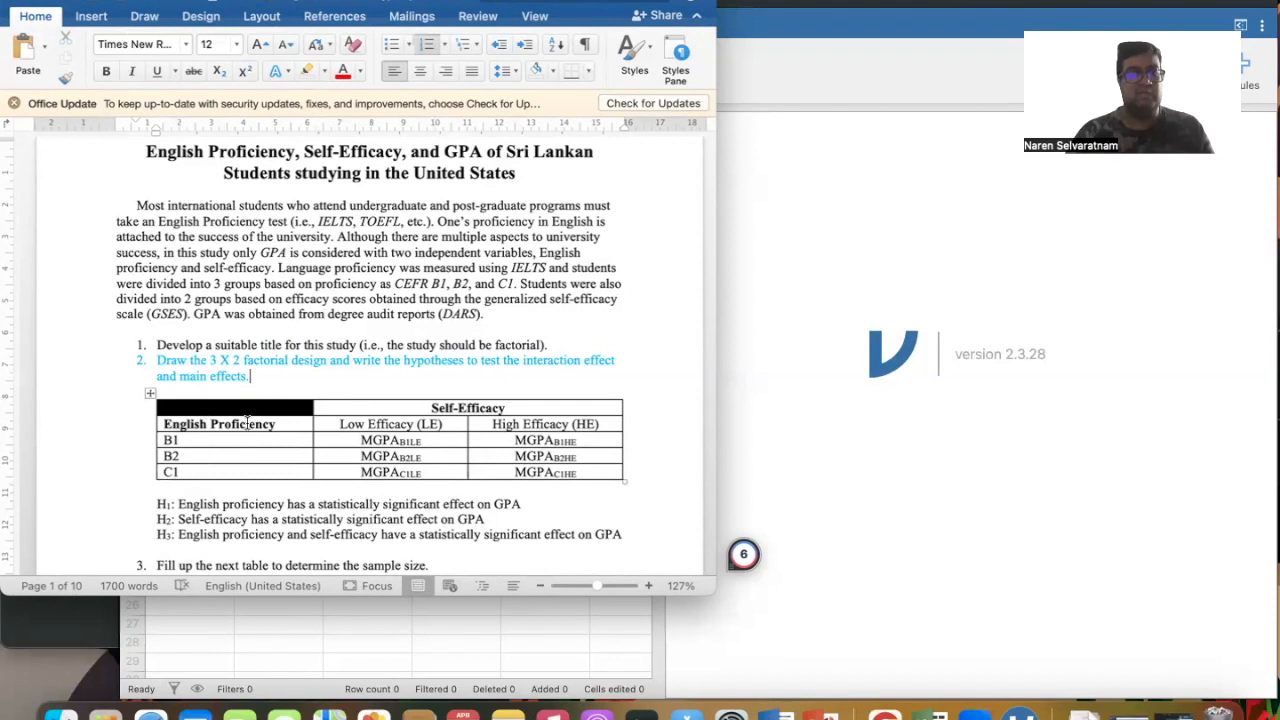
drag(278, 424, 166, 425)
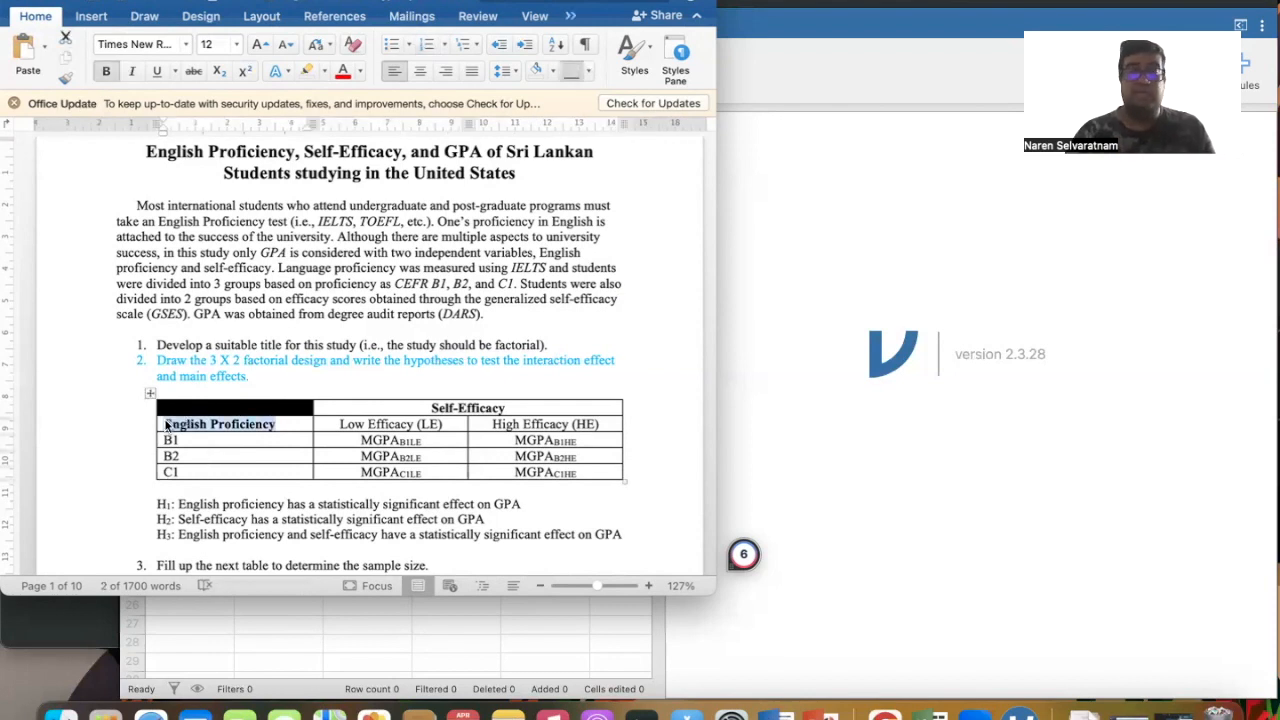
drag(176, 440, 175, 468)
drag(506, 408, 444, 407)
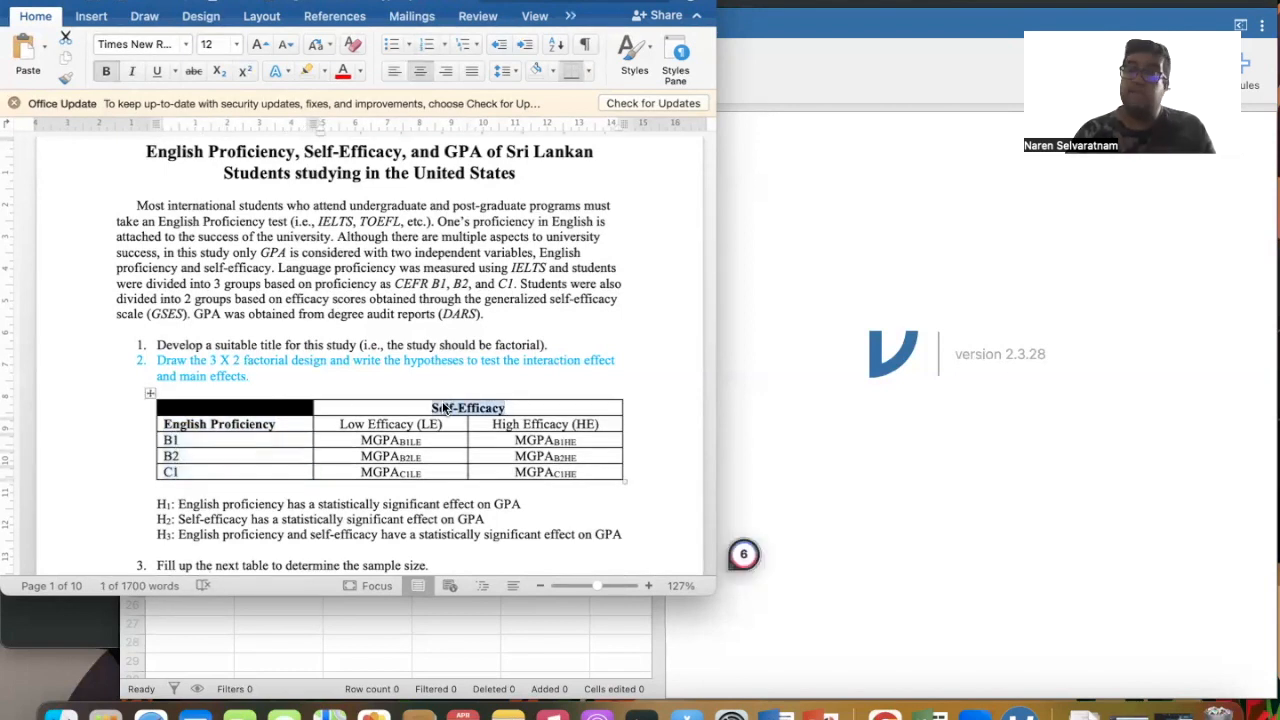
drag(604, 421, 534, 409)
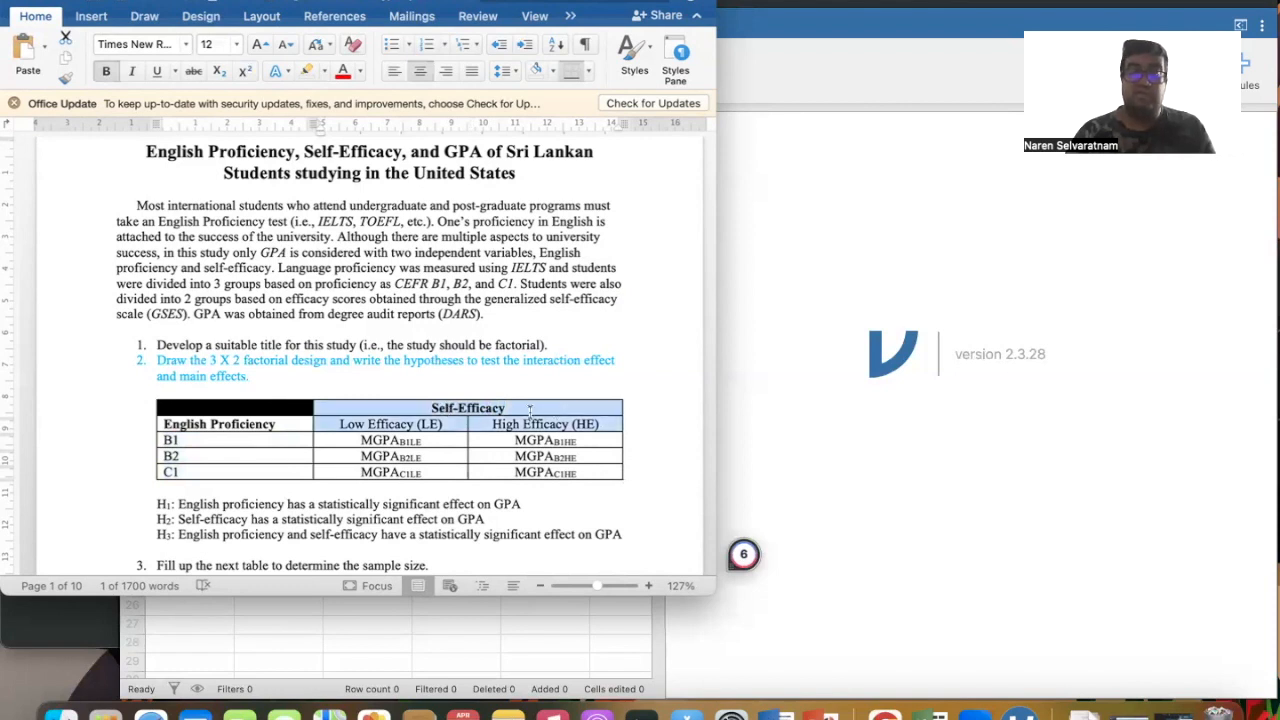
click(458, 420)
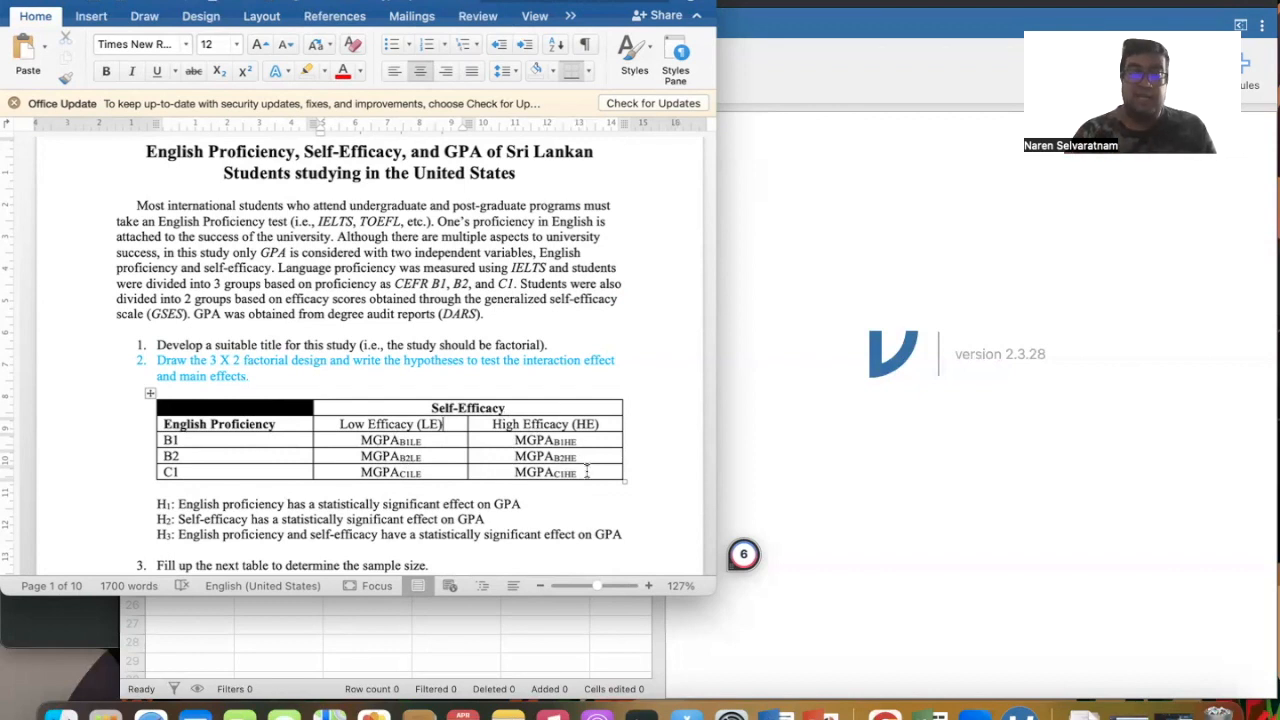
- Highlight the C1 high-efficacy and B1 low-efficacy GPA means in yellow as an example and undo both highlights
drag(587, 470, 514, 463)
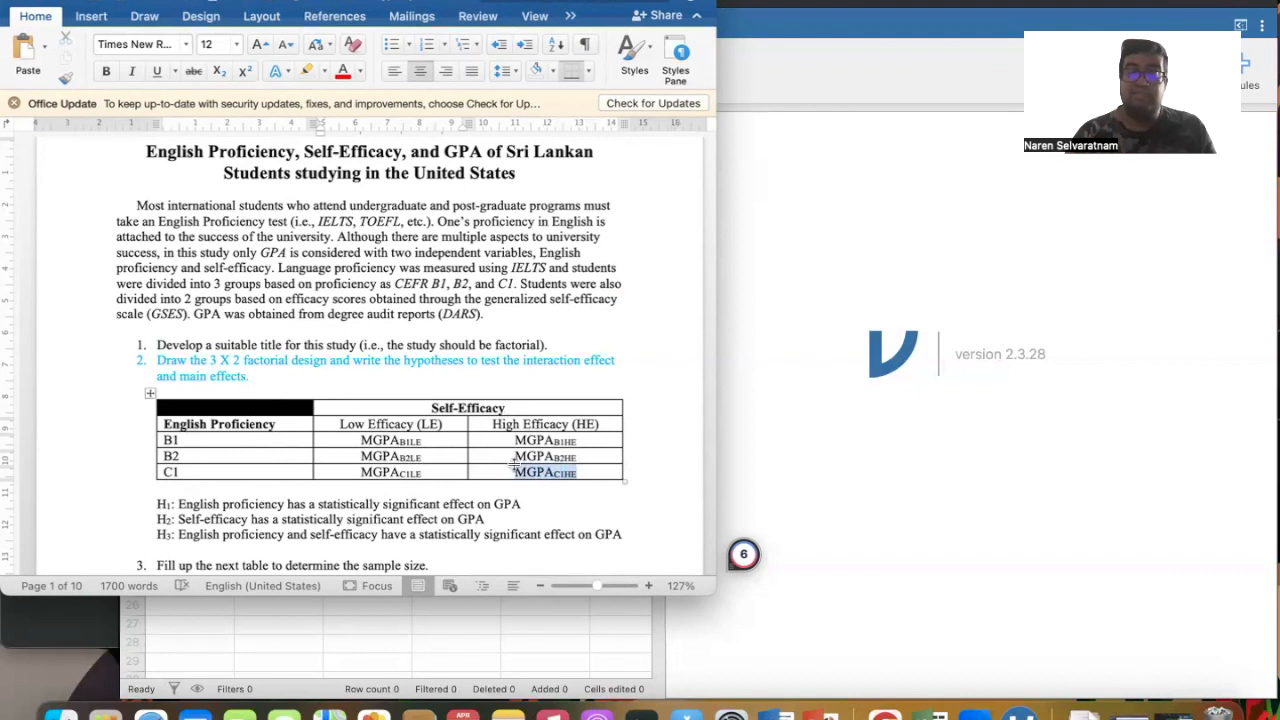
click(324, 70)
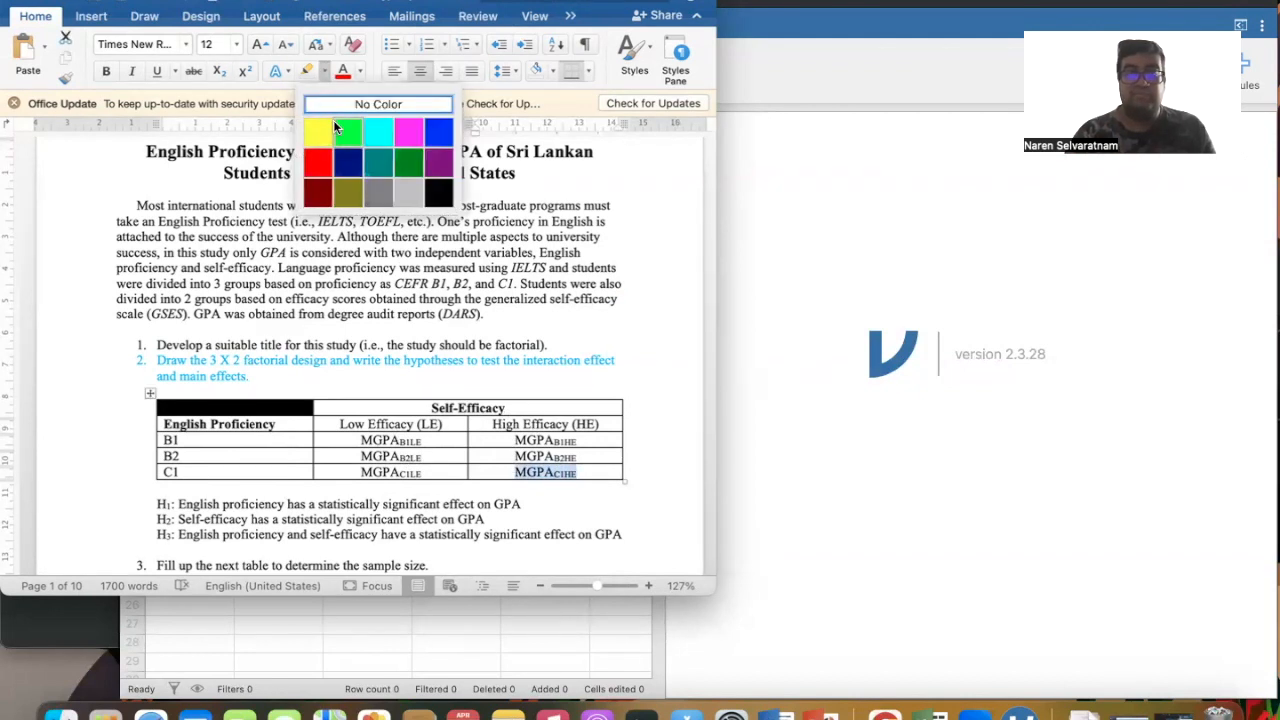
click(319, 127)
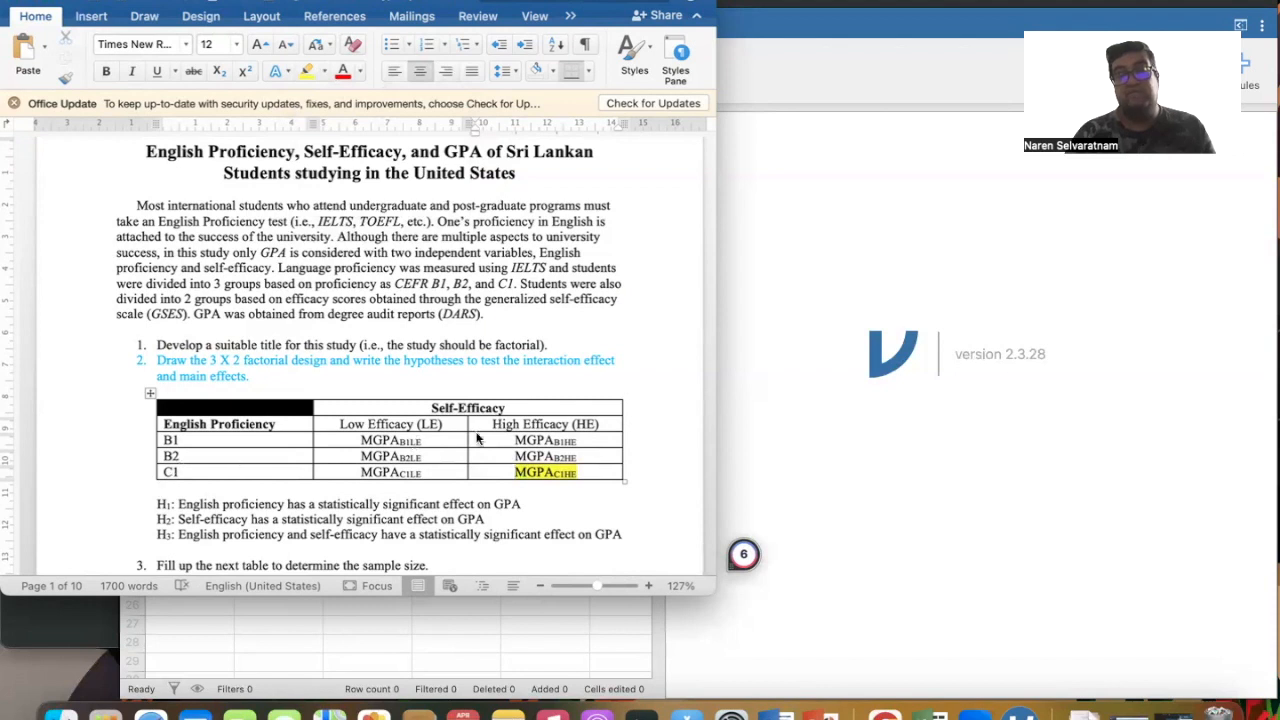
drag(424, 440, 363, 437)
click(305, 74)
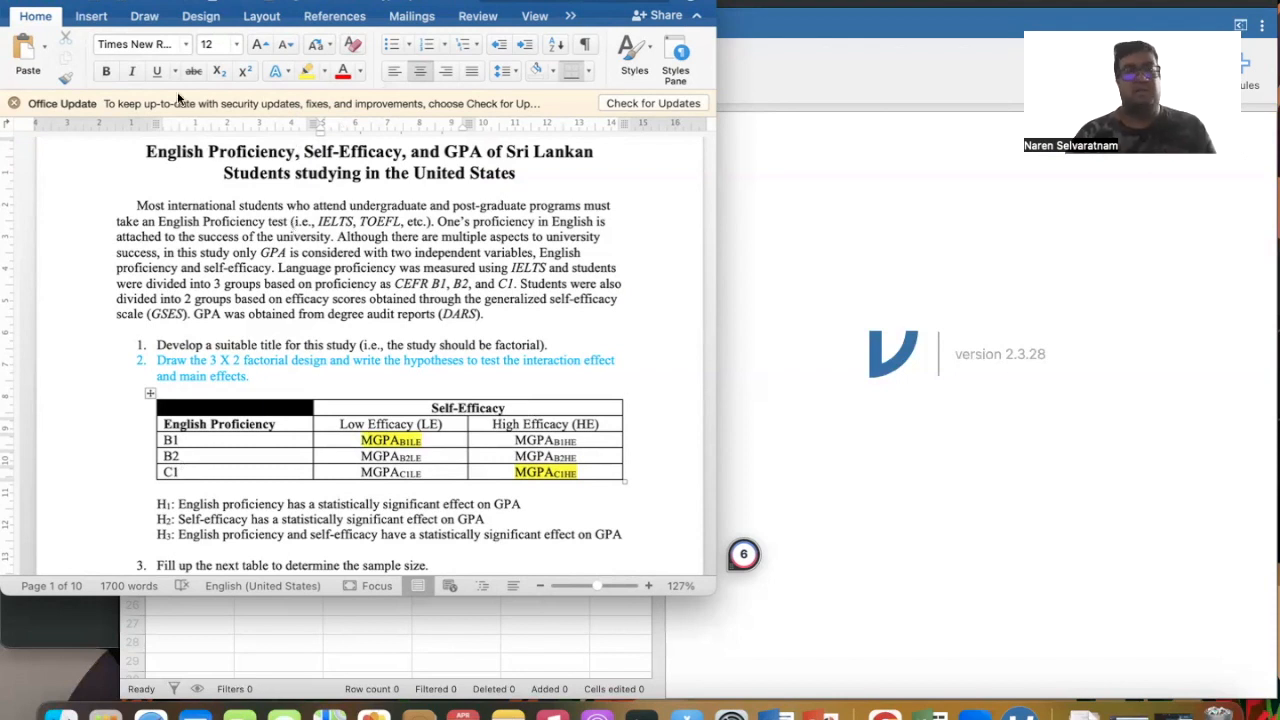
click(150, 2)
click(150, 2)
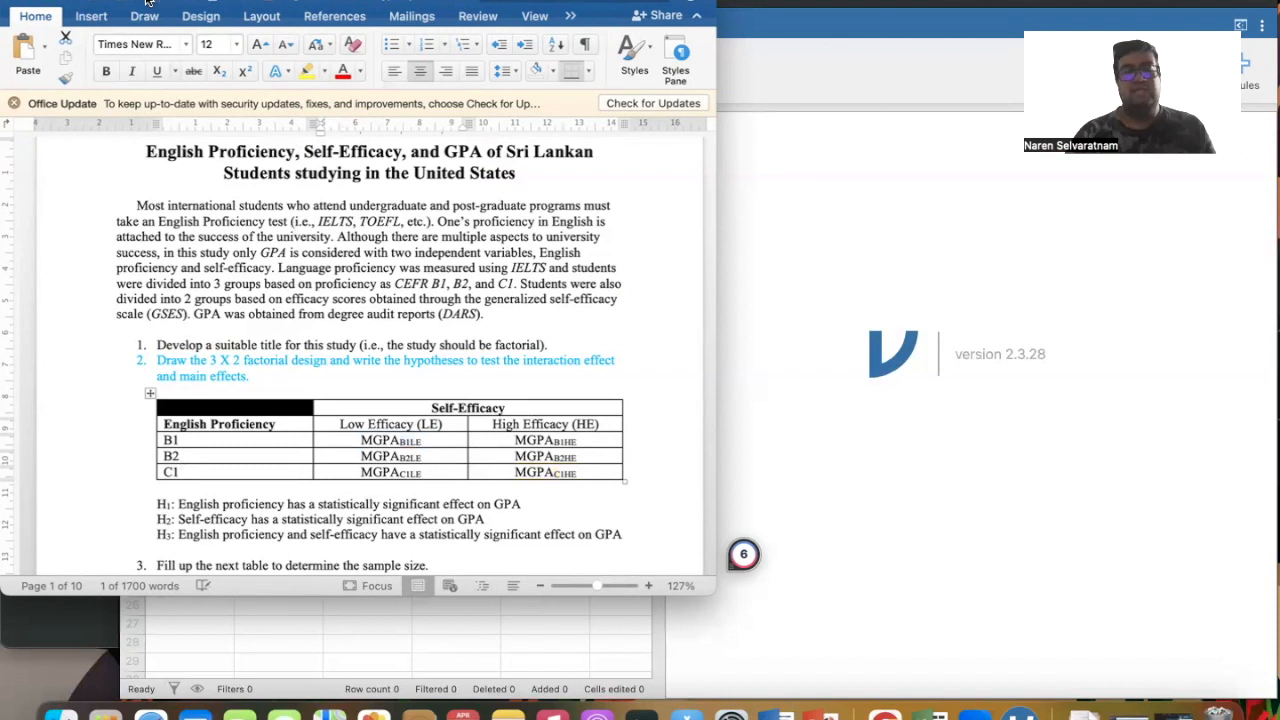
- Read hypotheses H1 to H3 below the factorial design table
scroll(108, 235, down, 1)
scroll(108, 235, down, 2)
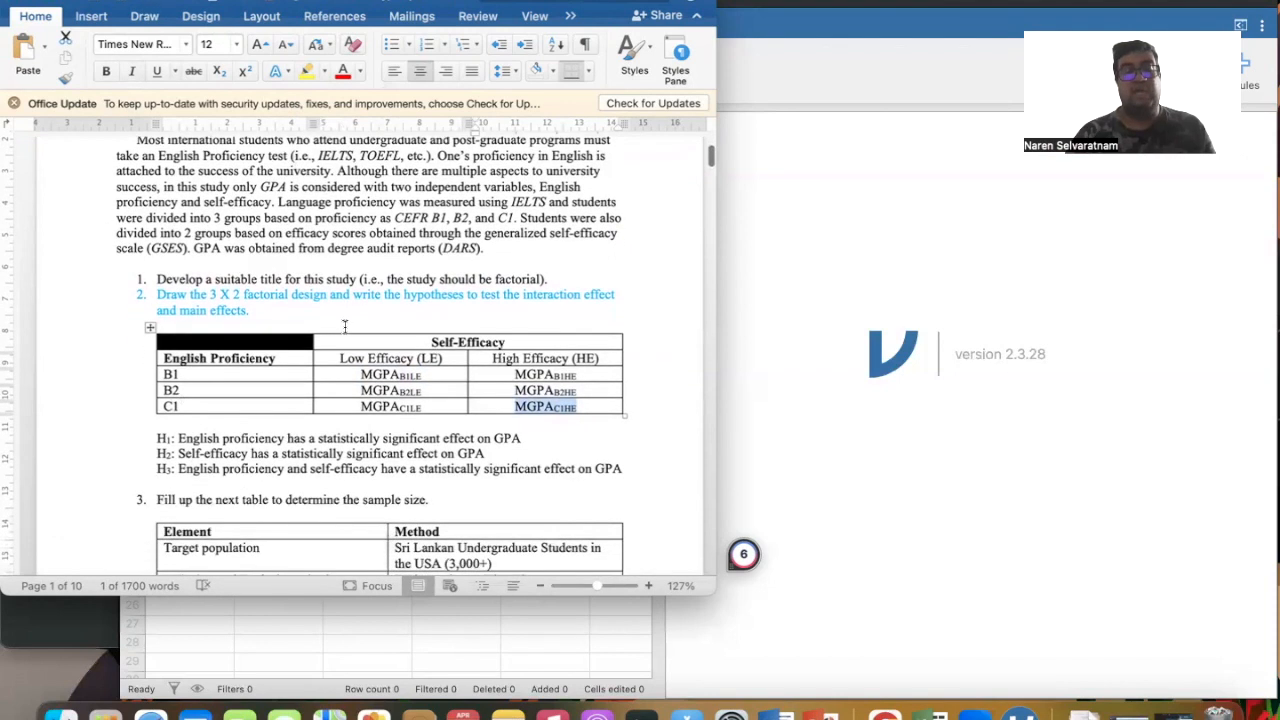
drag(627, 468, 157, 445)
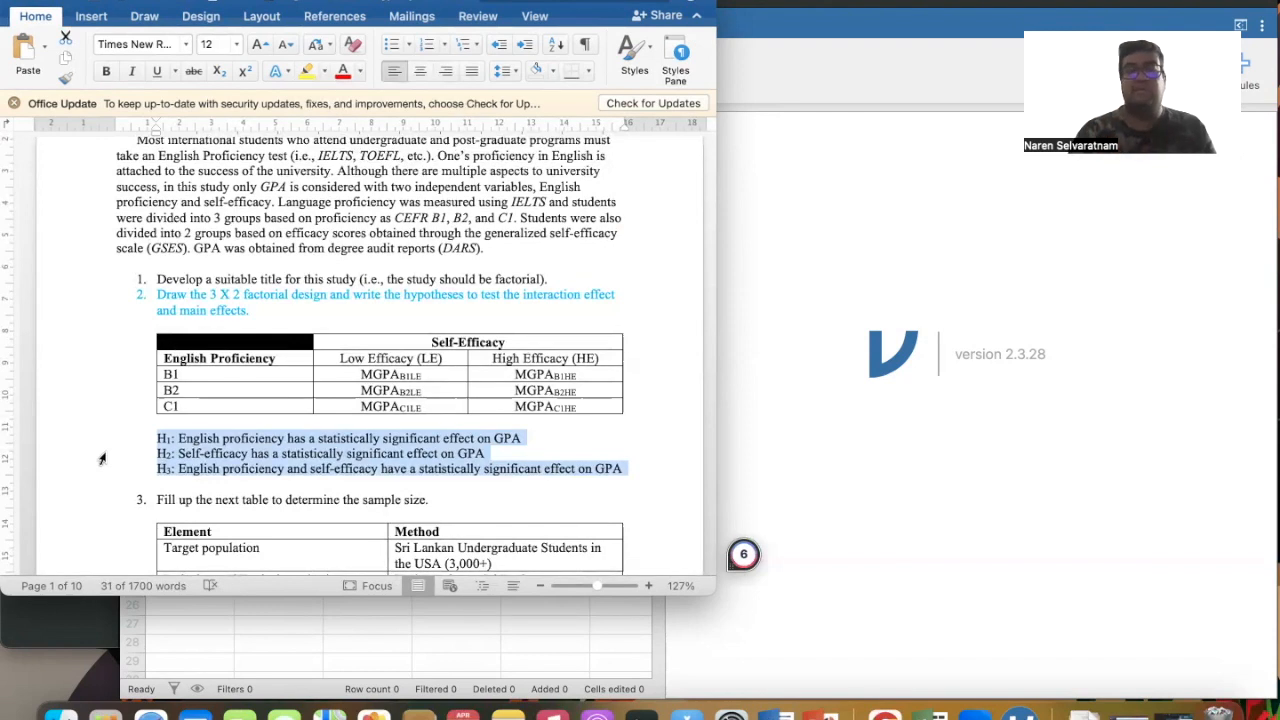
click(305, 437)
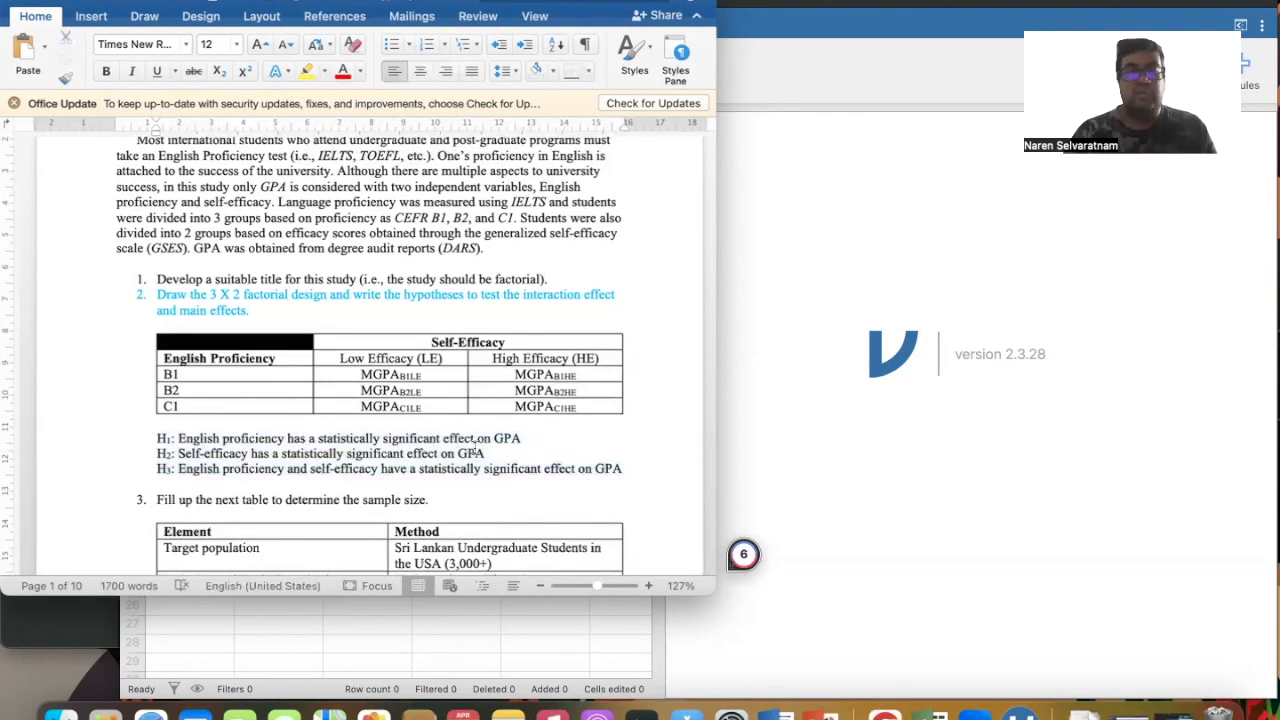
- Examine hypotheses H1 and H2, then relate H1 to the table's English Proficiency levels B1, B2 and C1
drag(492, 450, 145, 440)
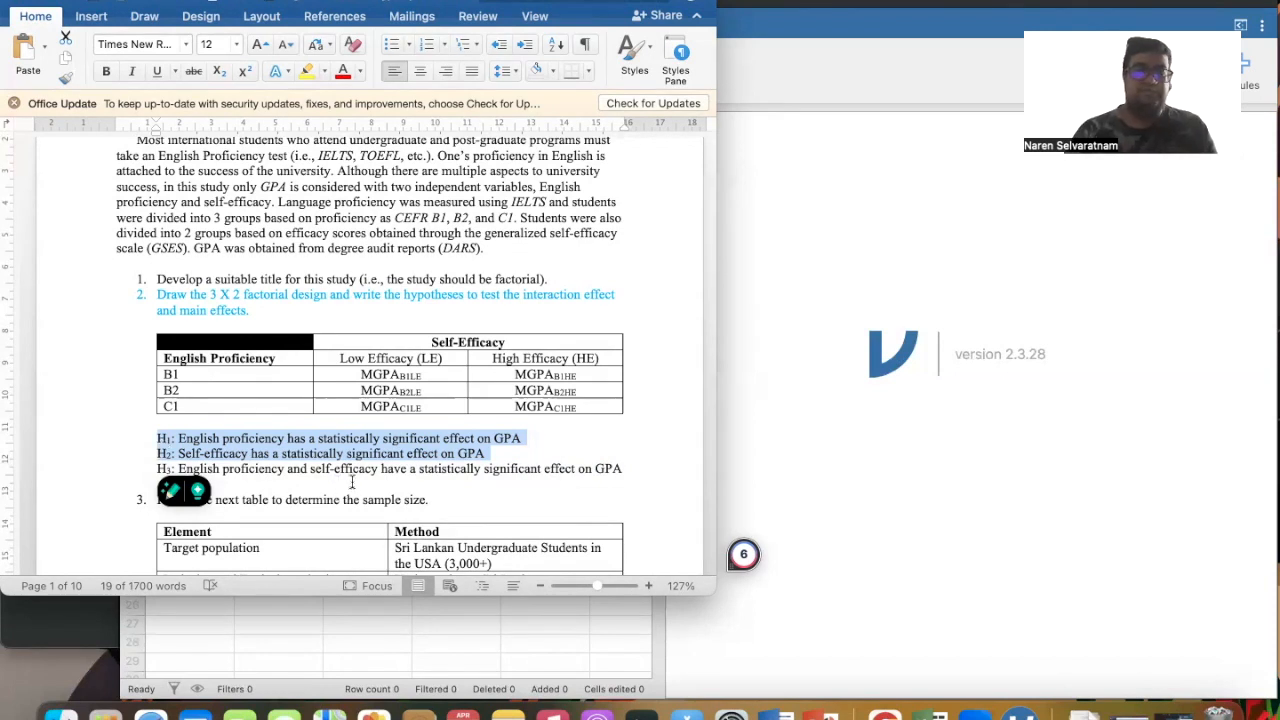
click(266, 456)
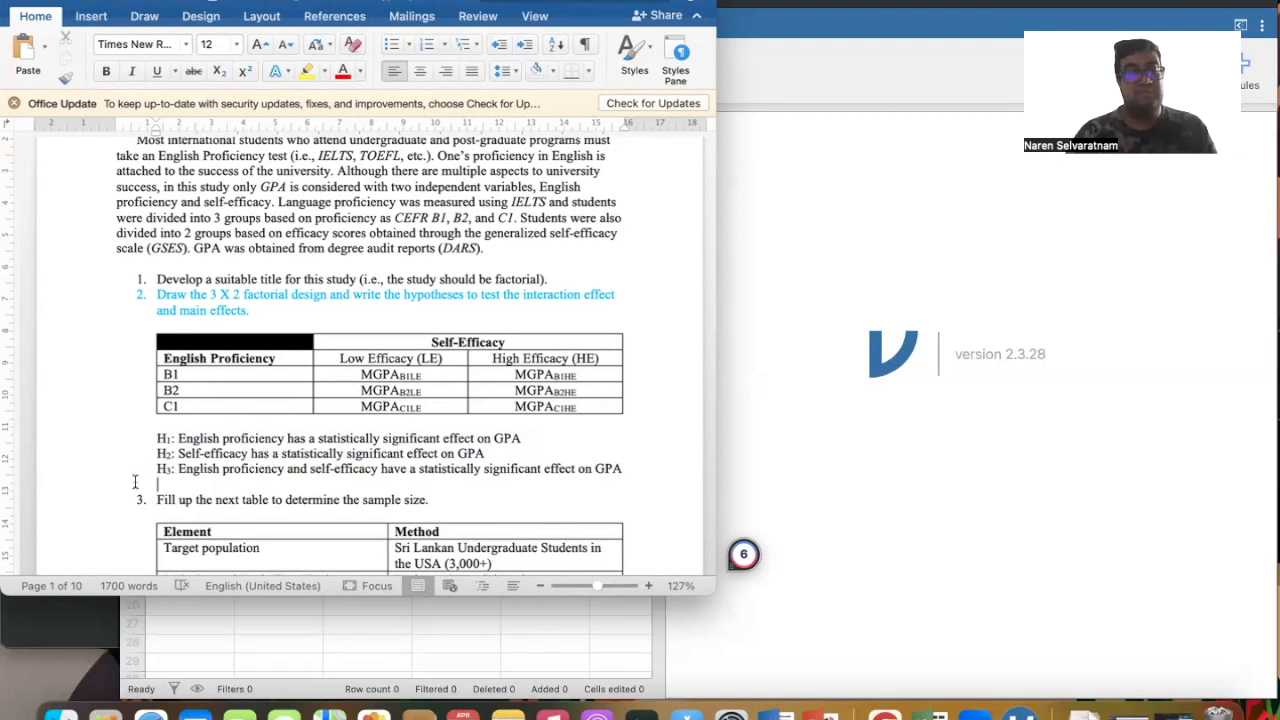
drag(173, 438, 157, 440)
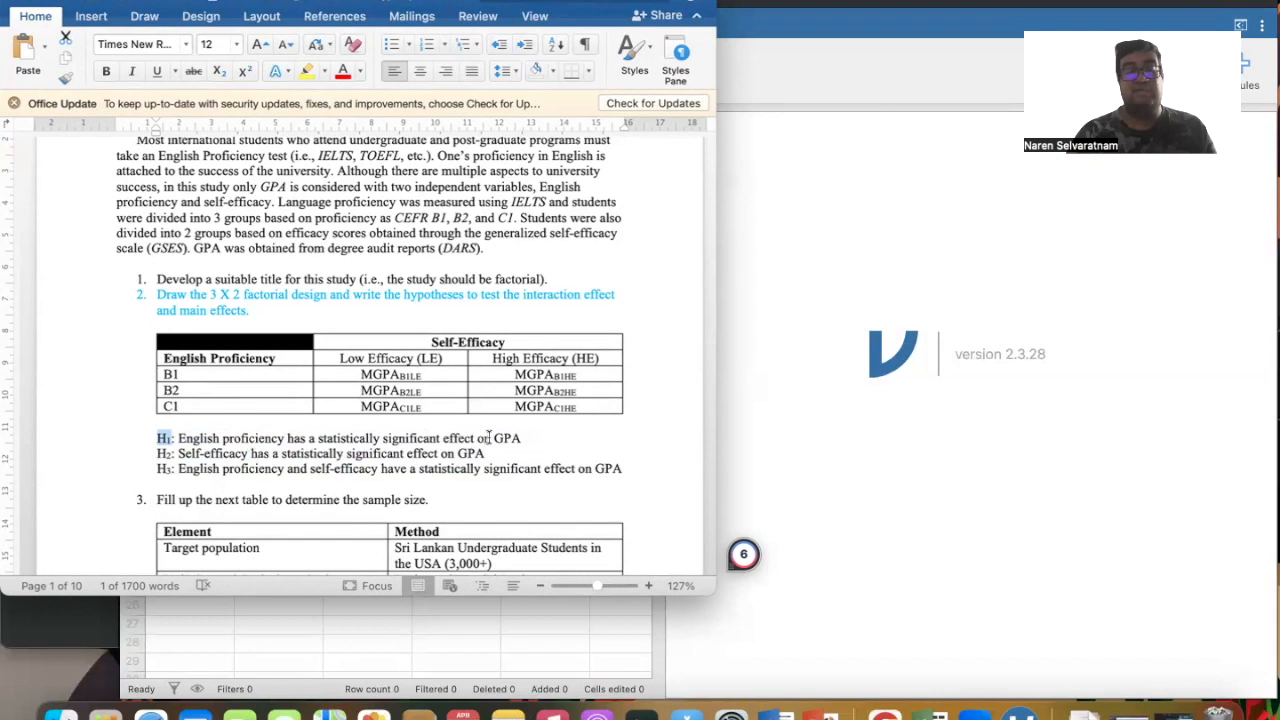
drag(529, 438, 198, 441)
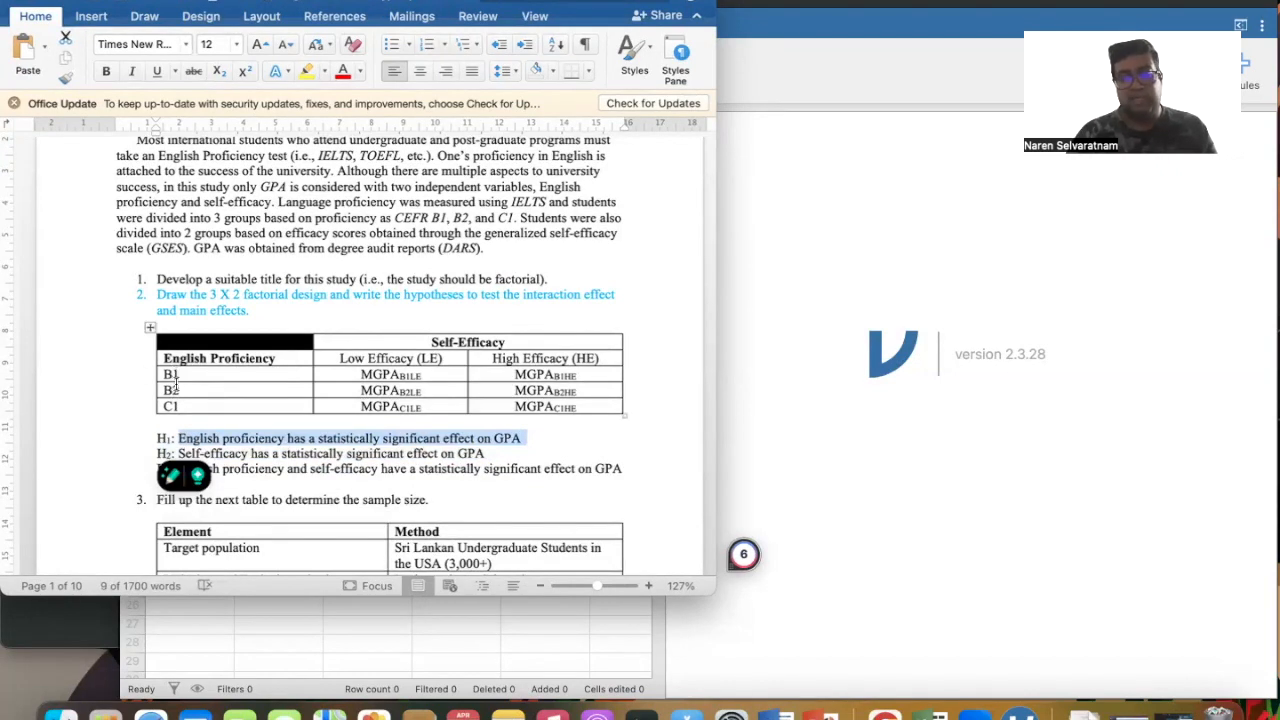
drag(176, 377, 175, 408)
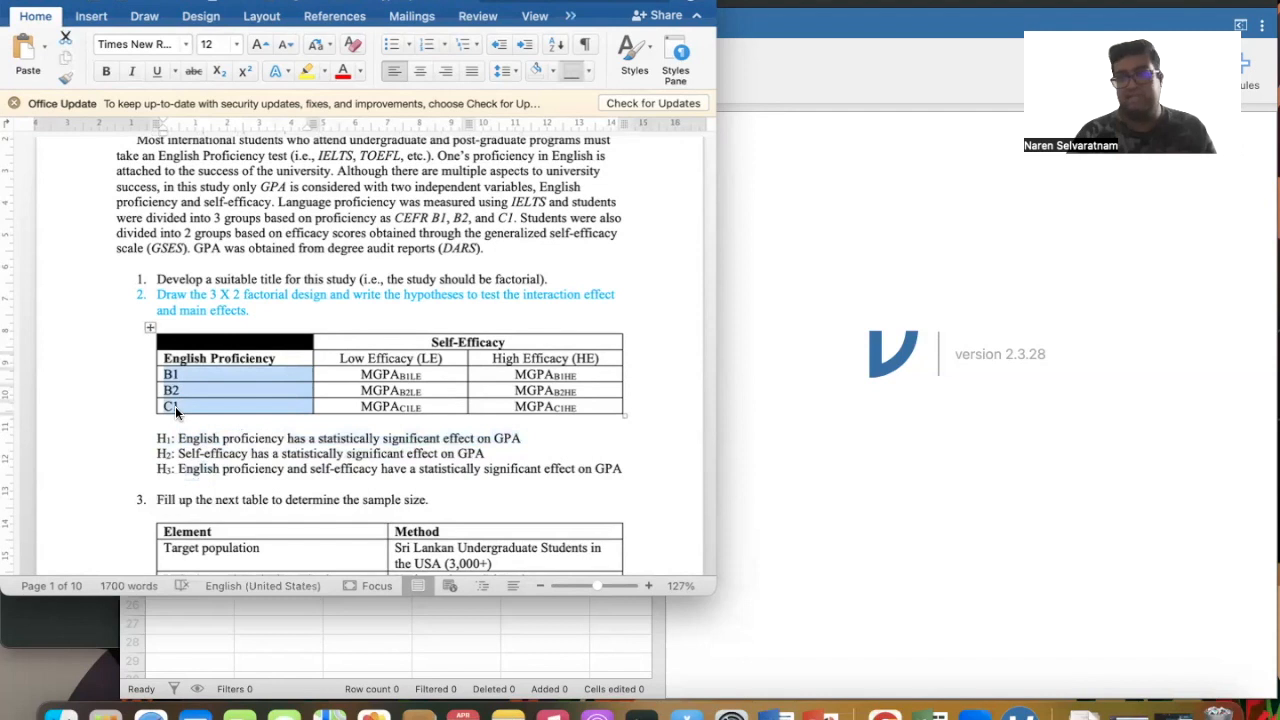
drag(190, 354, 193, 405)
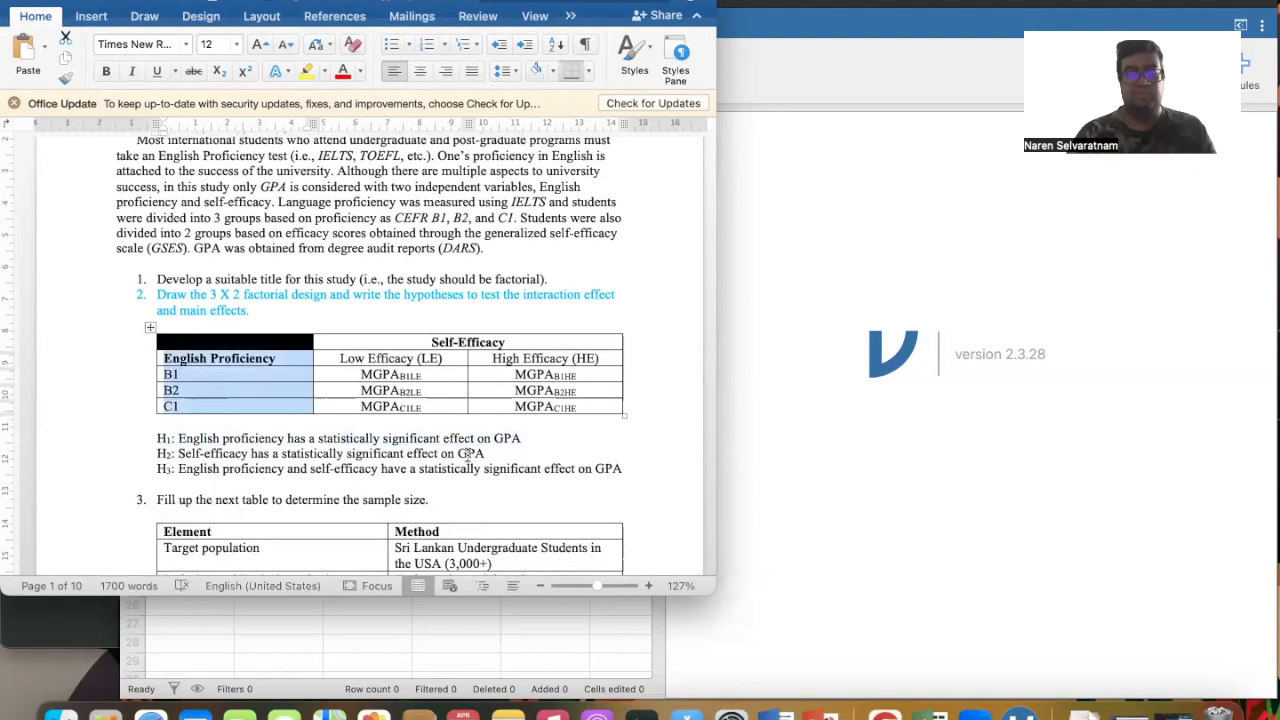
- Relate hypothesis H2 to the Self-Efficacy heading and its low and high efficacy columns in the factorial design table
drag(487, 452, 188, 455)
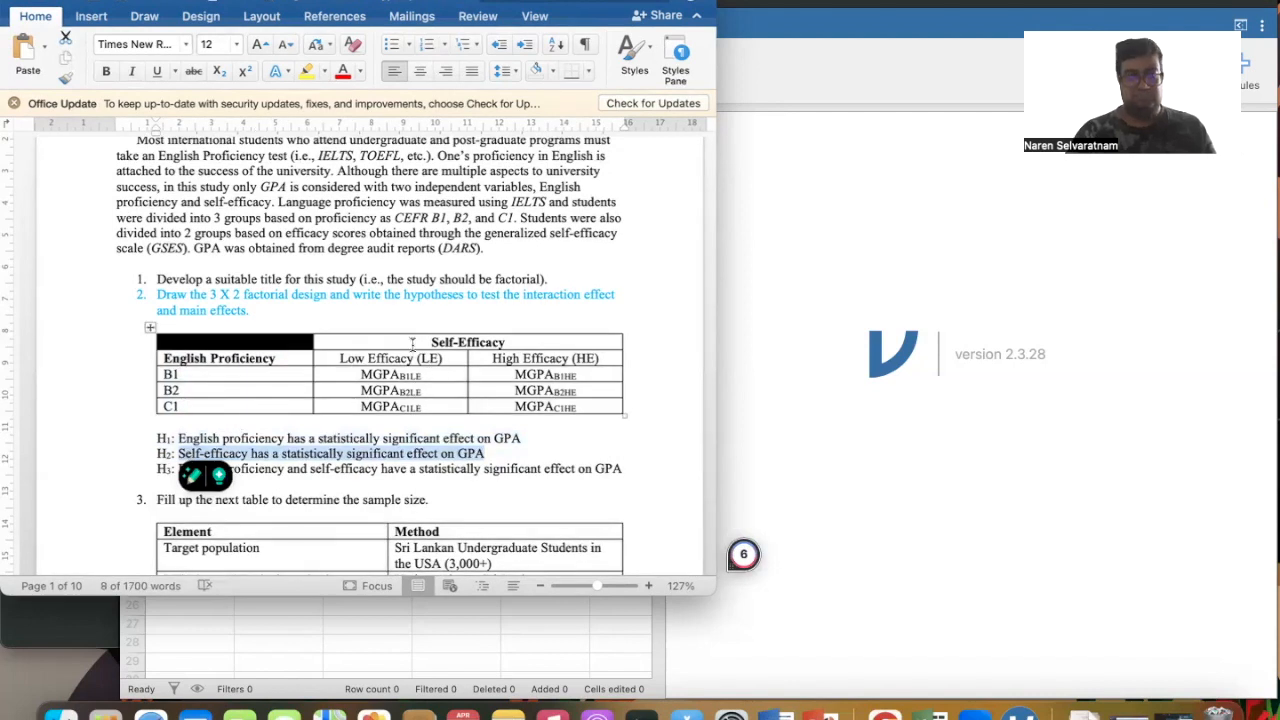
drag(412, 342, 440, 358)
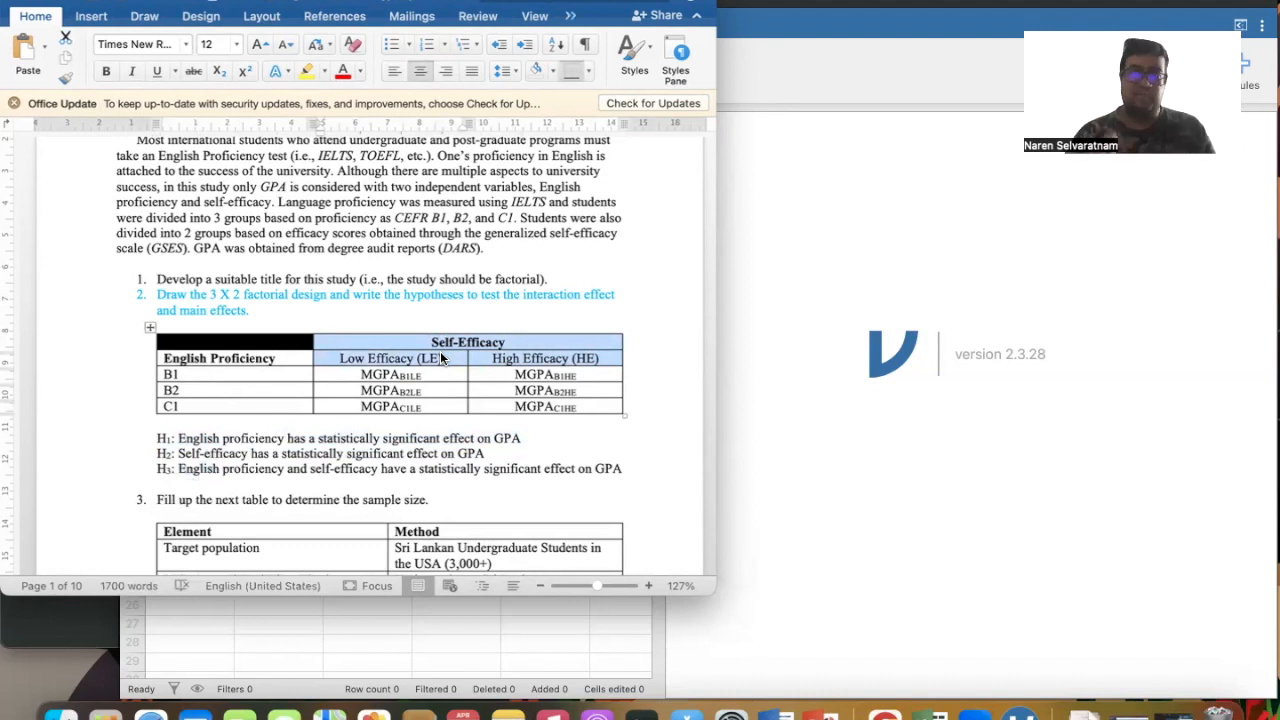
click(440, 351)
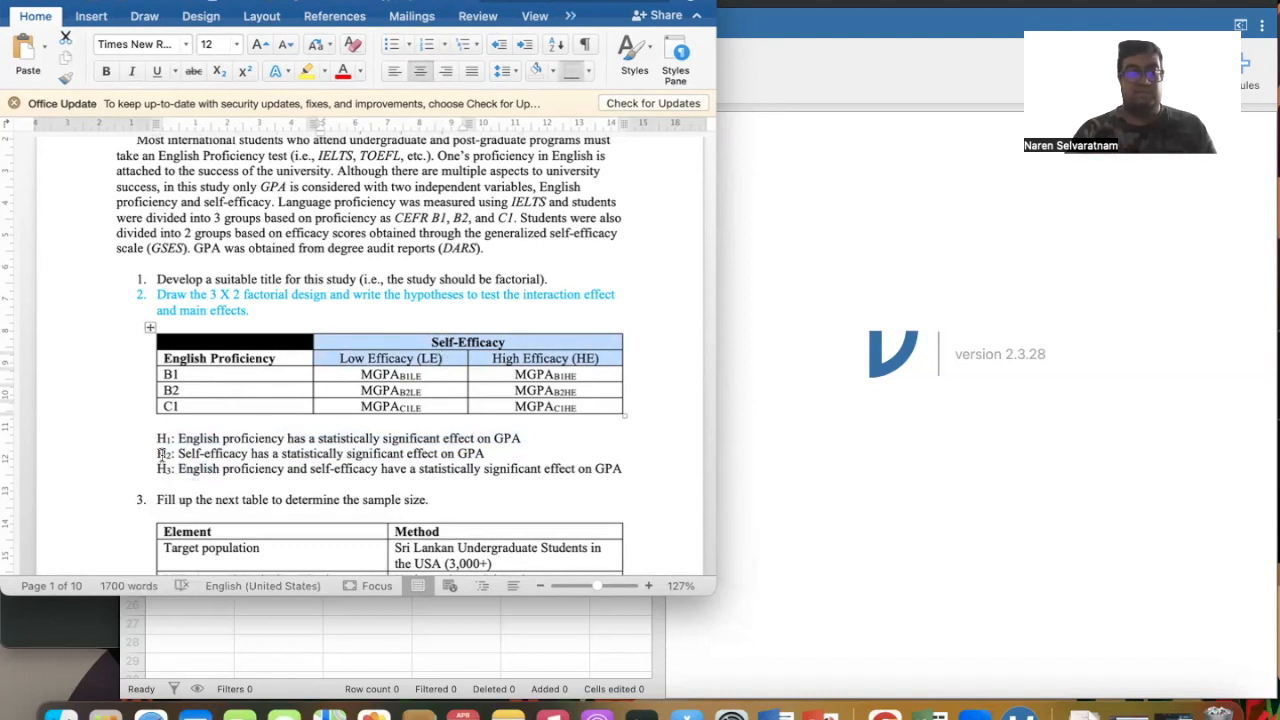
- Examine main-effect hypotheses H1 and H2 separately from H3, and relate H3 to the whole factorial design table
drag(155, 438, 495, 460)
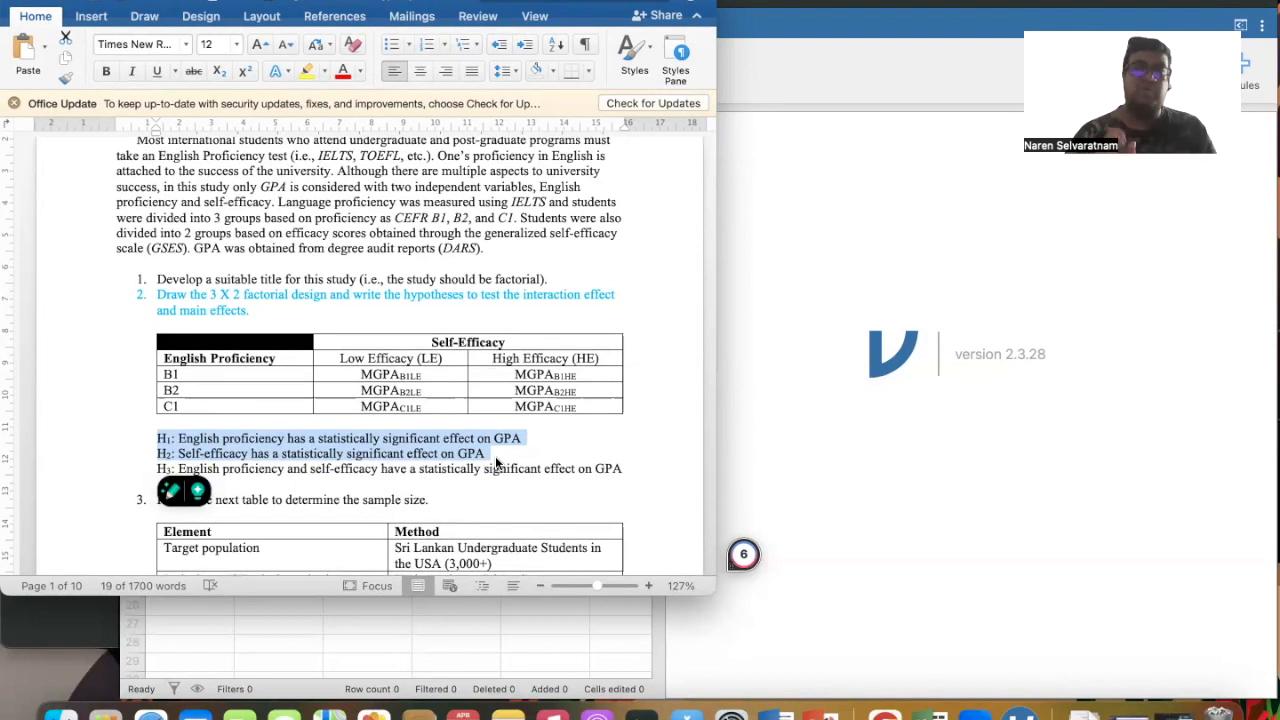
click(411, 468)
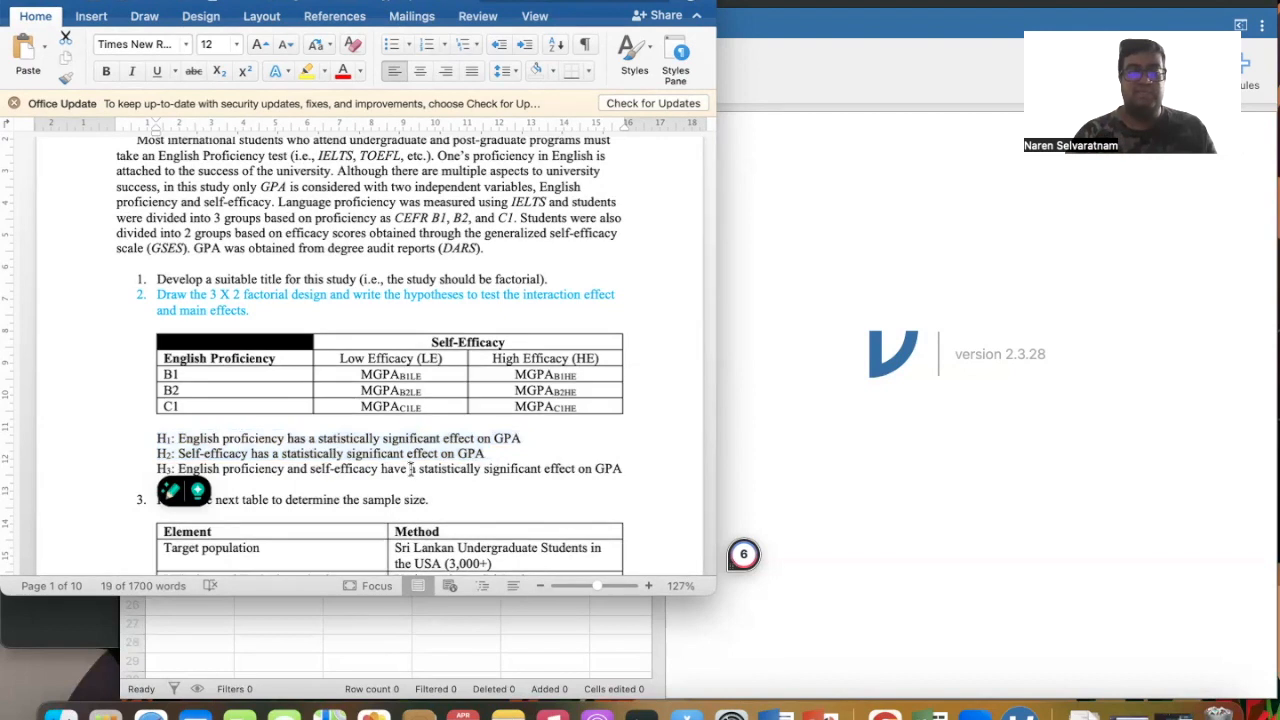
drag(155, 465, 621, 472)
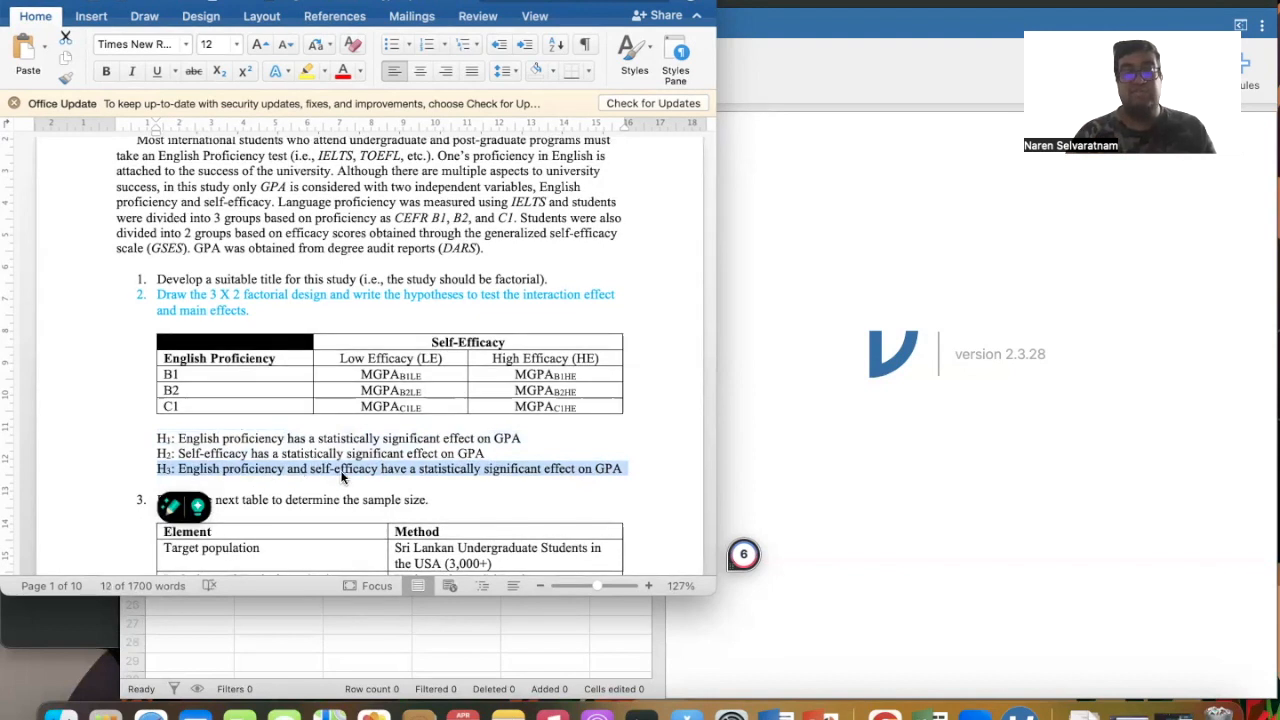
click(628, 468)
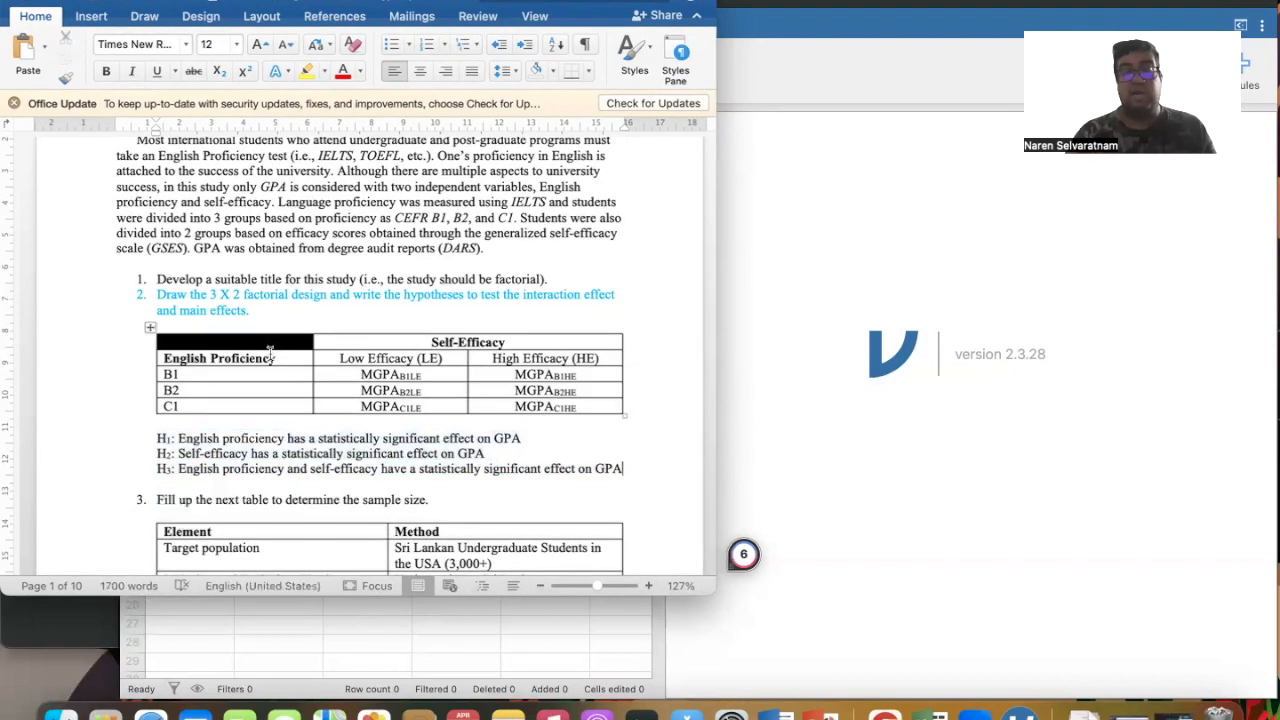
drag(281, 343, 530, 406)
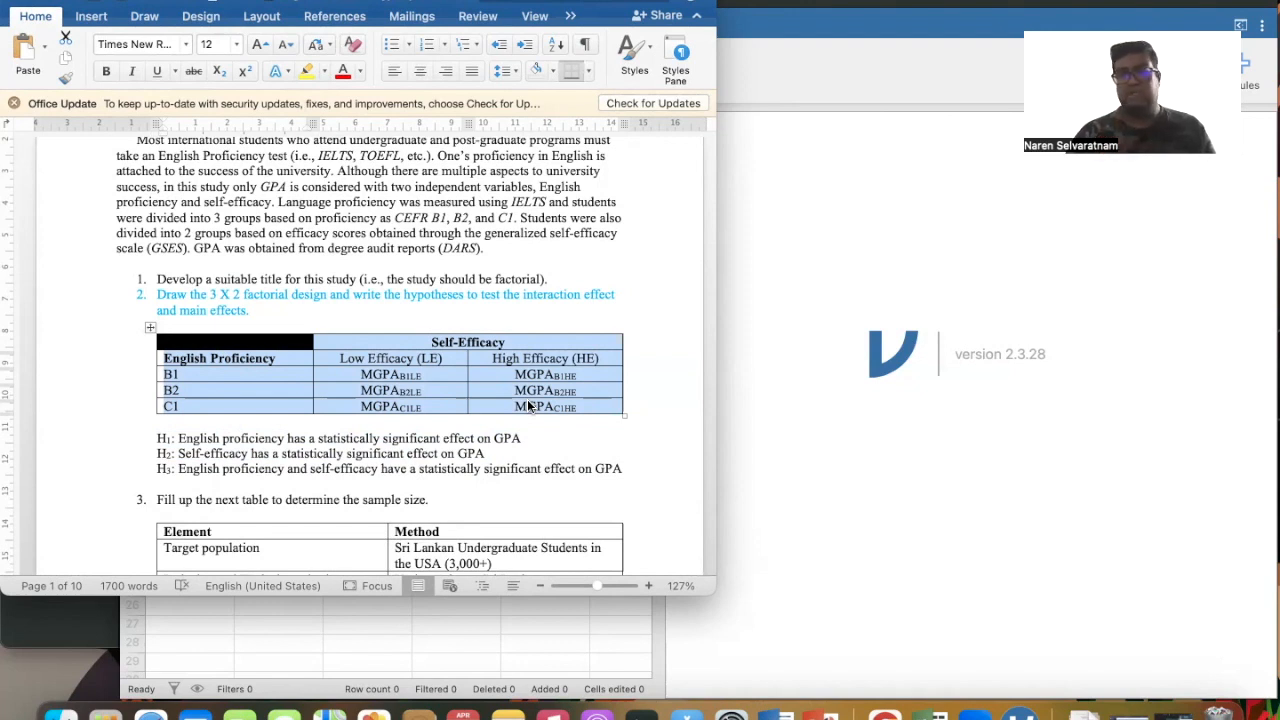
click(507, 440)
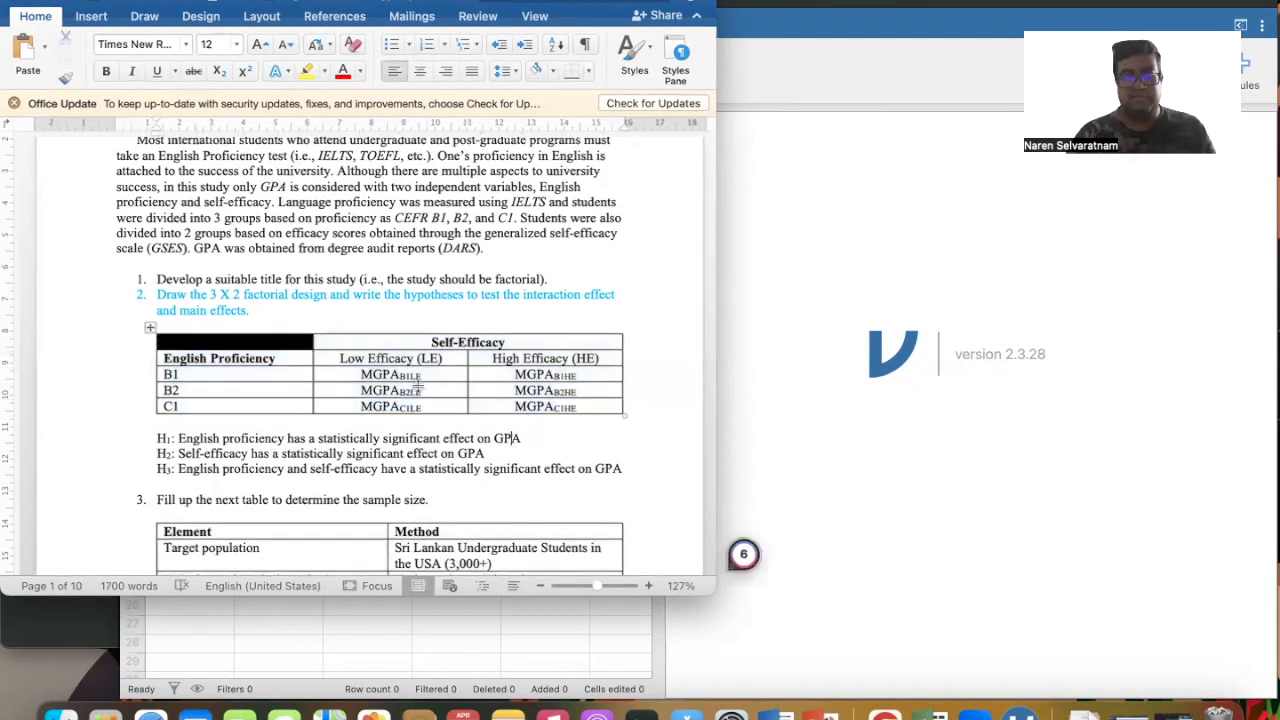
- Bold the H1, H2 and H3 labels of the hypotheses below the factorial design table
drag(172, 441, 157, 442)
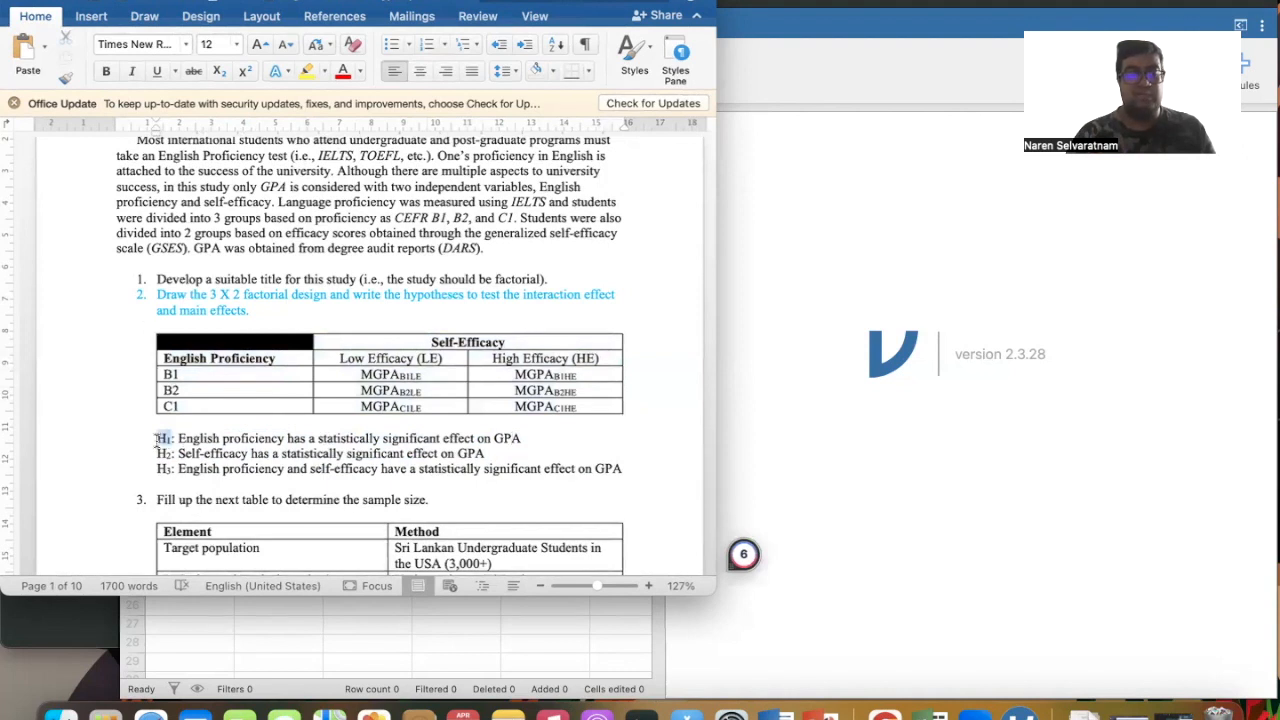
click(106, 70)
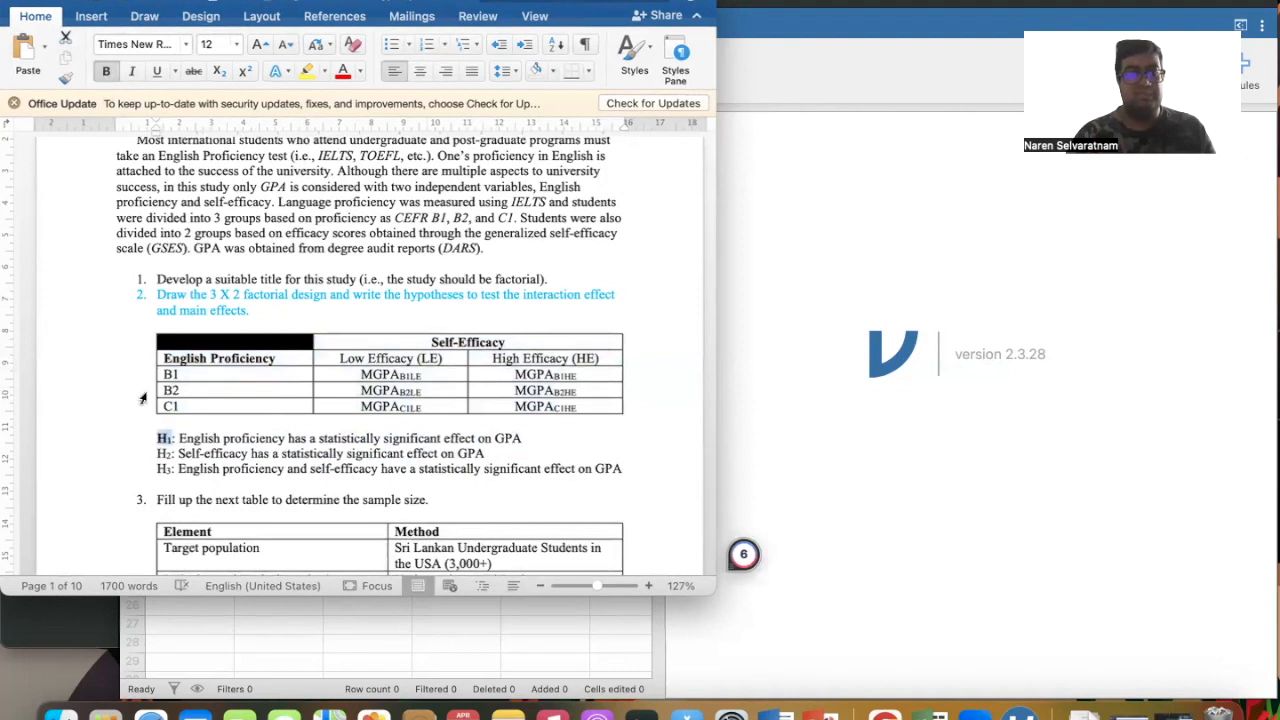
mouse_move(167, 454)
mouse_down()
mouse_move(155, 454)
mouse_move(172, 455)
mouse_up()
click(160, 455)
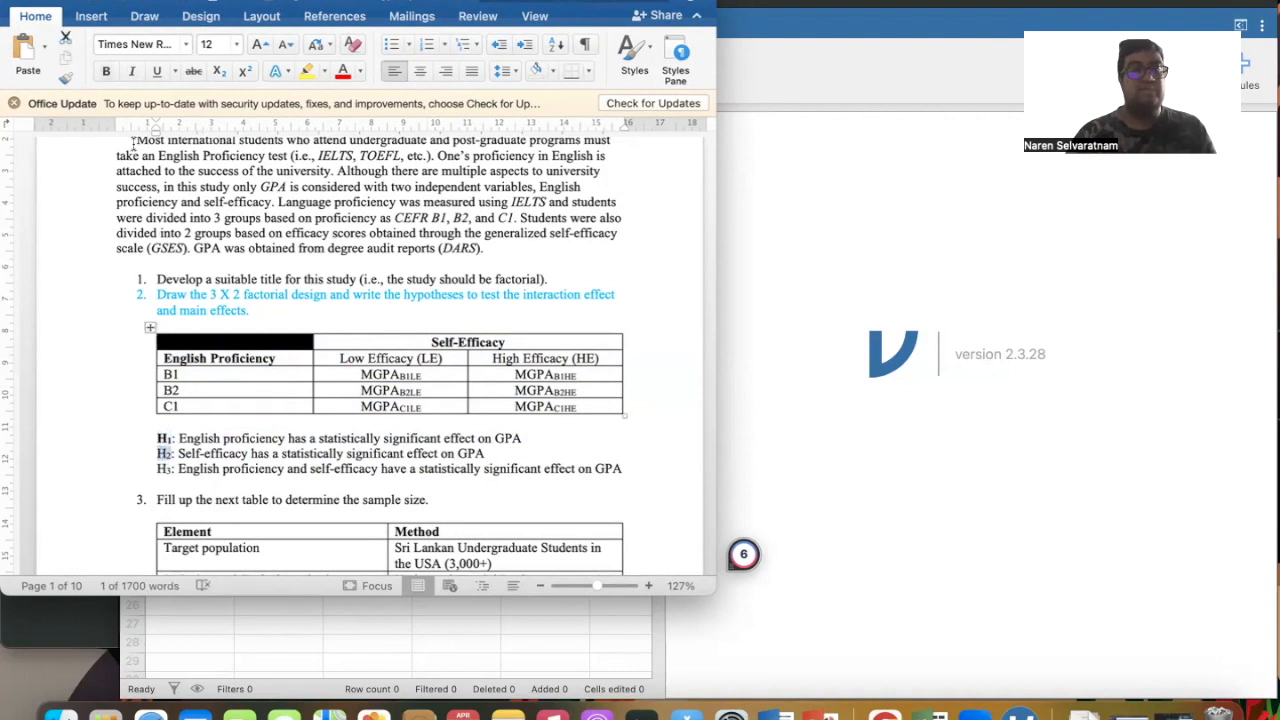
click(110, 72)
click(158, 468)
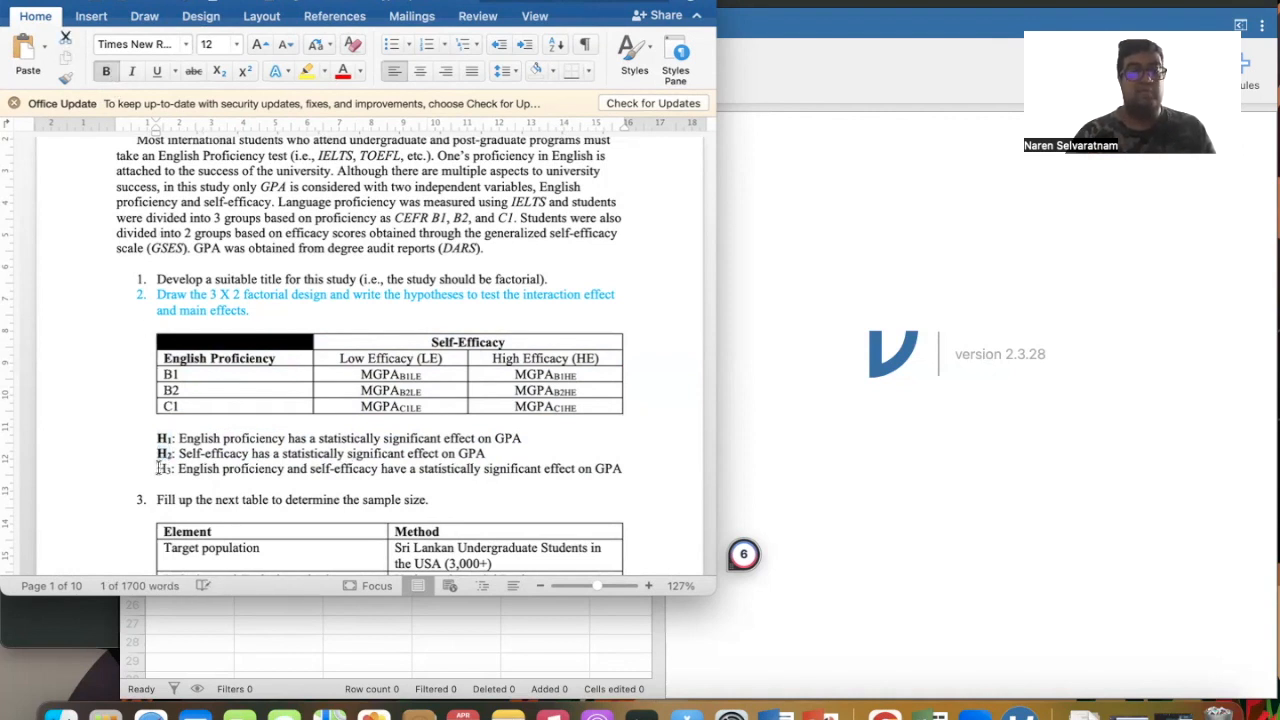
drag(158, 468, 173, 468)
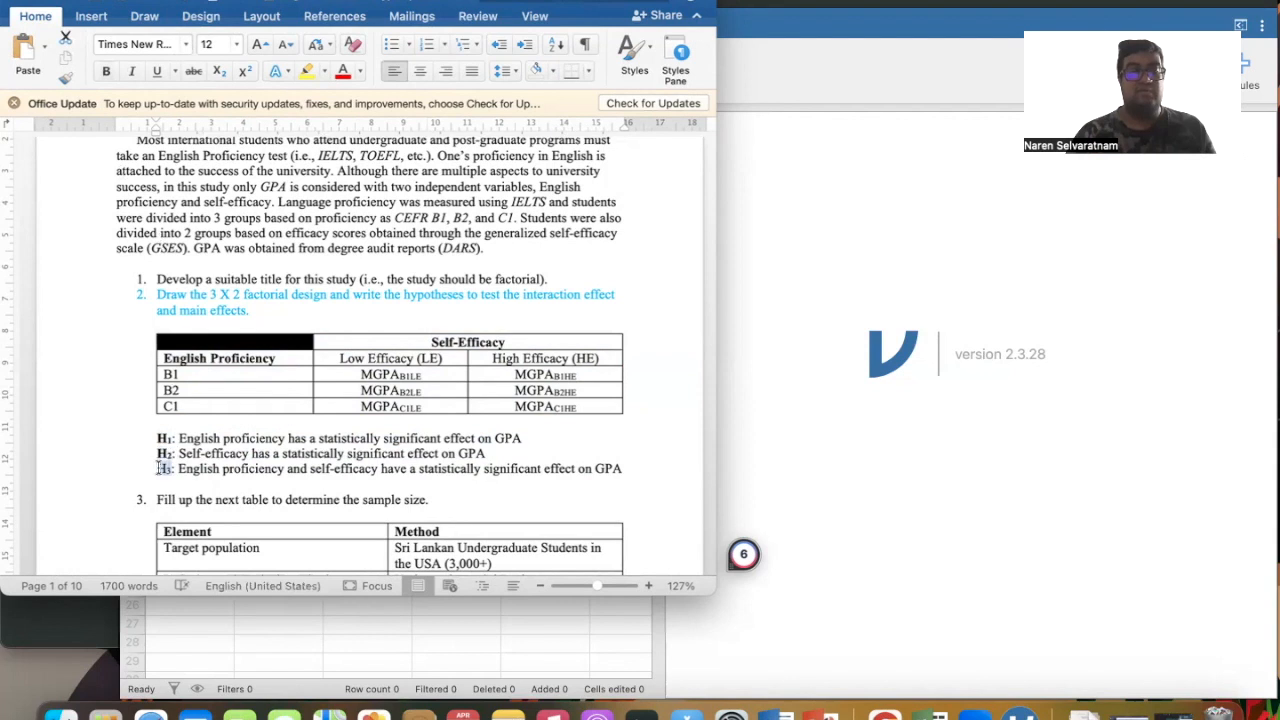
click(105, 72)
click(322, 449)
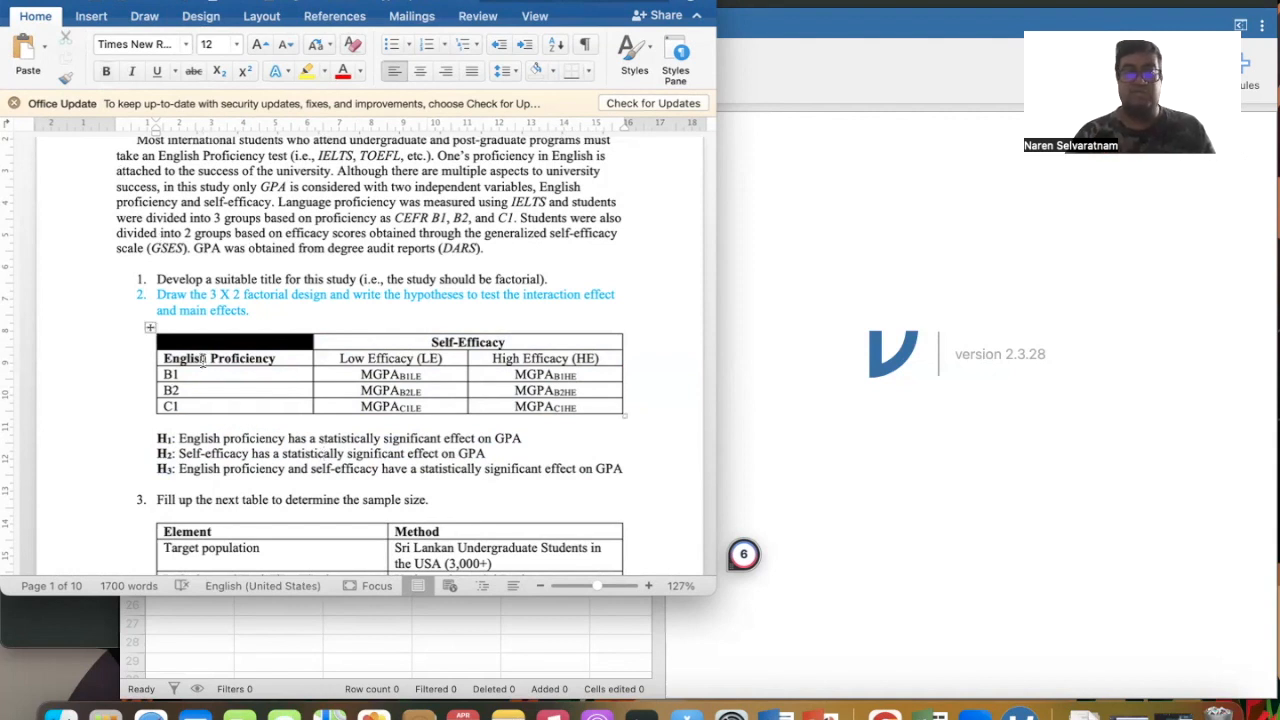
- Review the factorial design table, the study title and the hypotheses, along with the sample size table in question 3
click(149, 327)
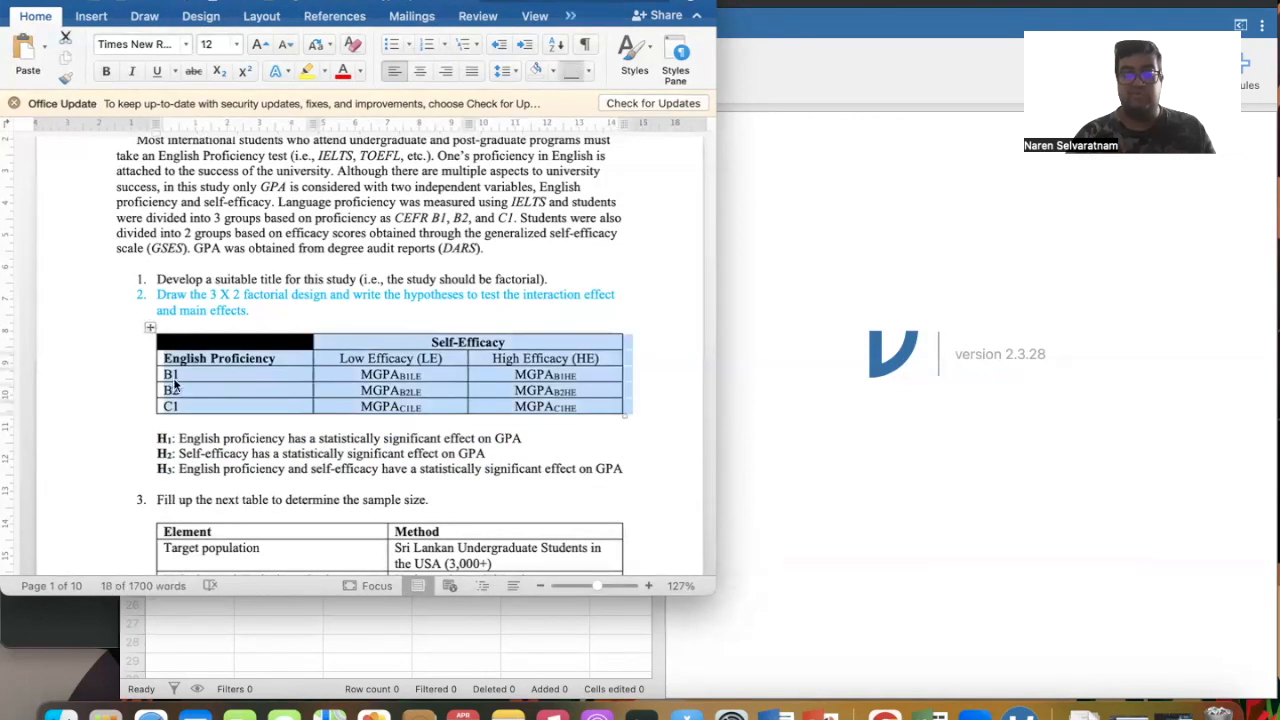
scroll(301, 488, up, 2)
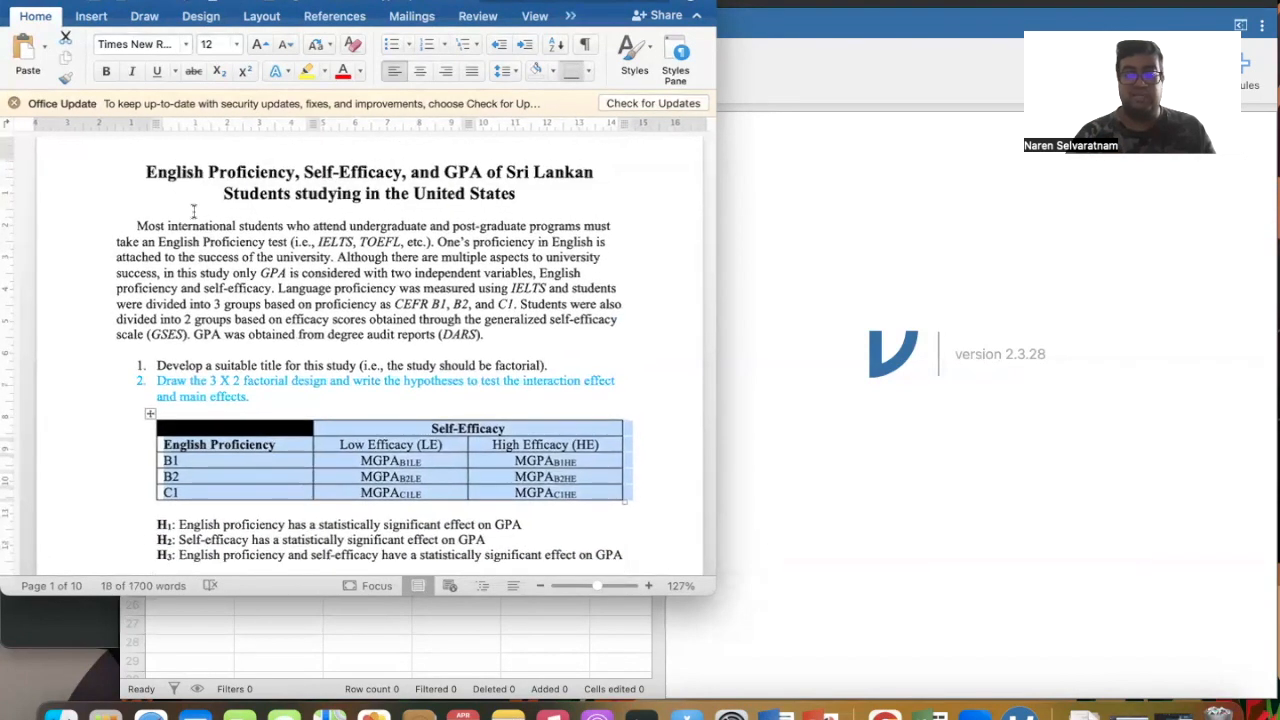
drag(144, 172, 555, 217)
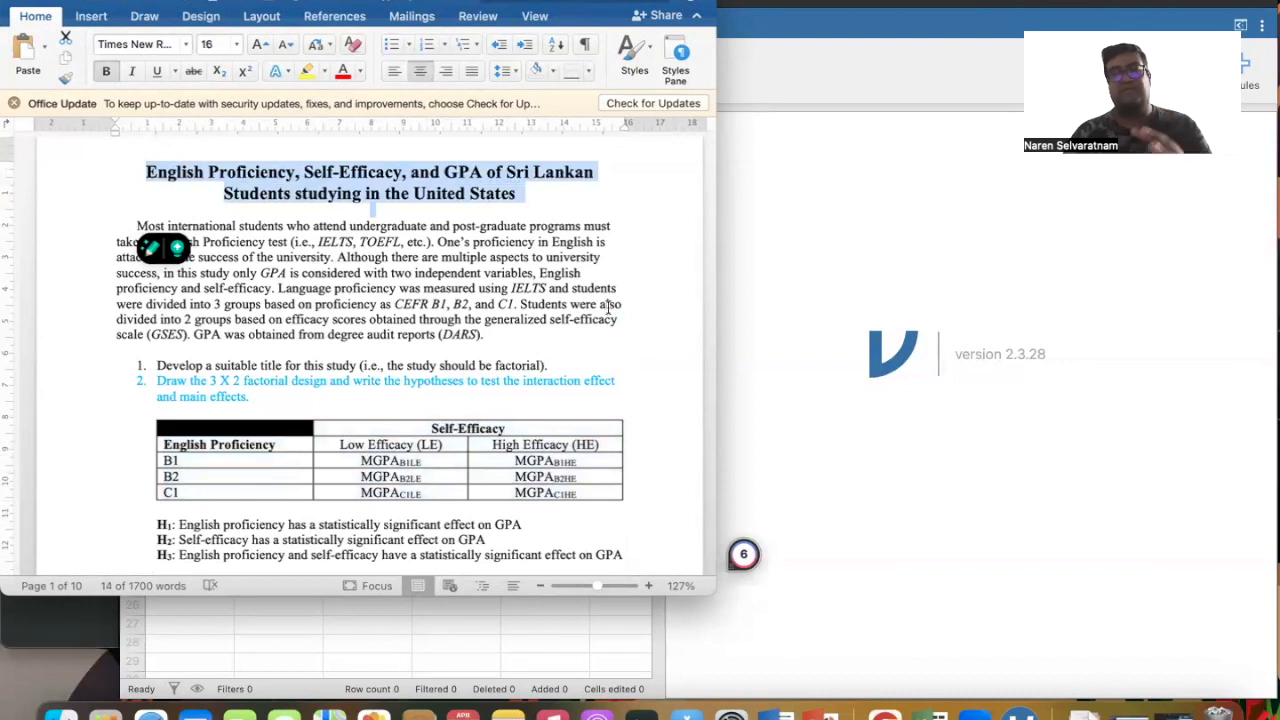
click(607, 305)
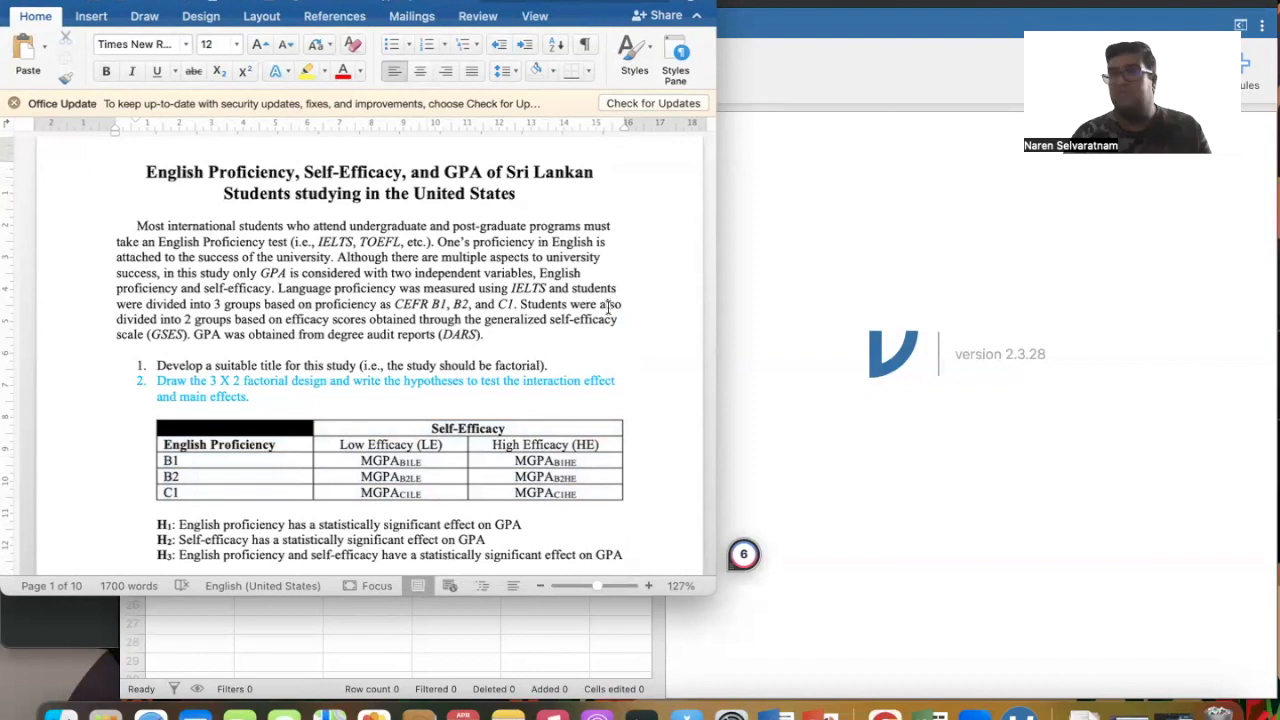
scroll(607, 305, down, 3)
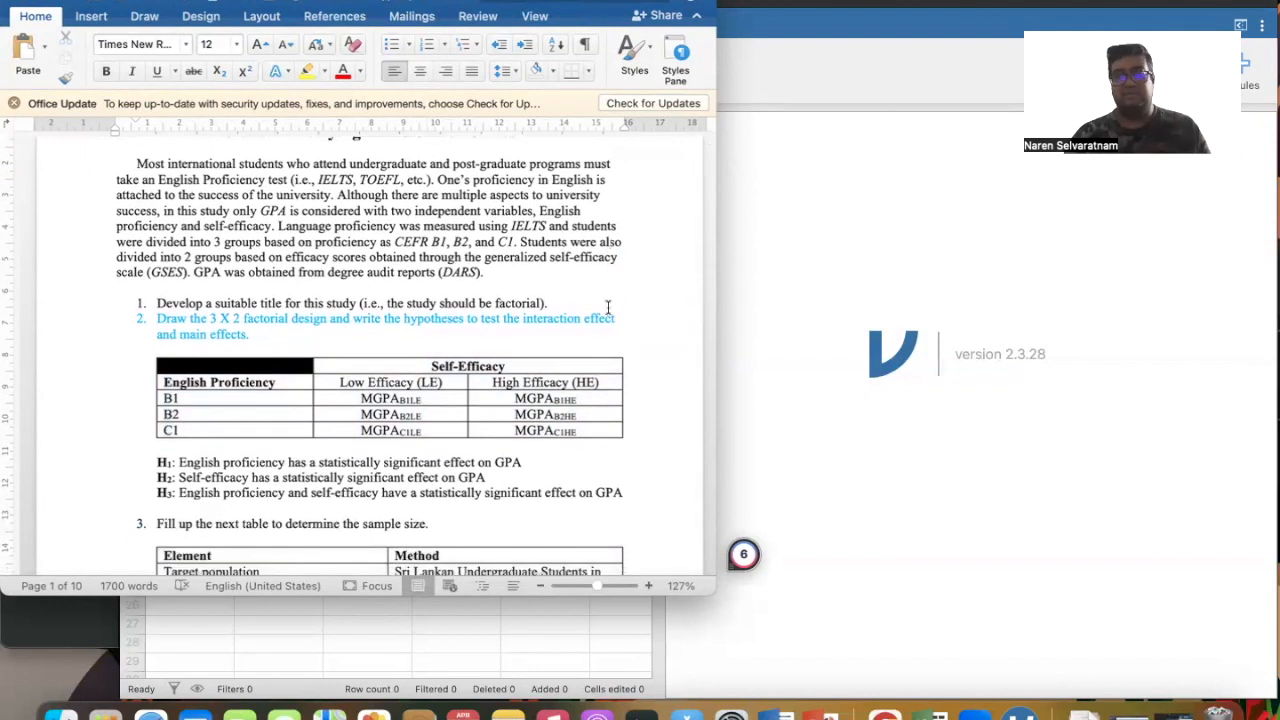
scroll(607, 308, down, 3)
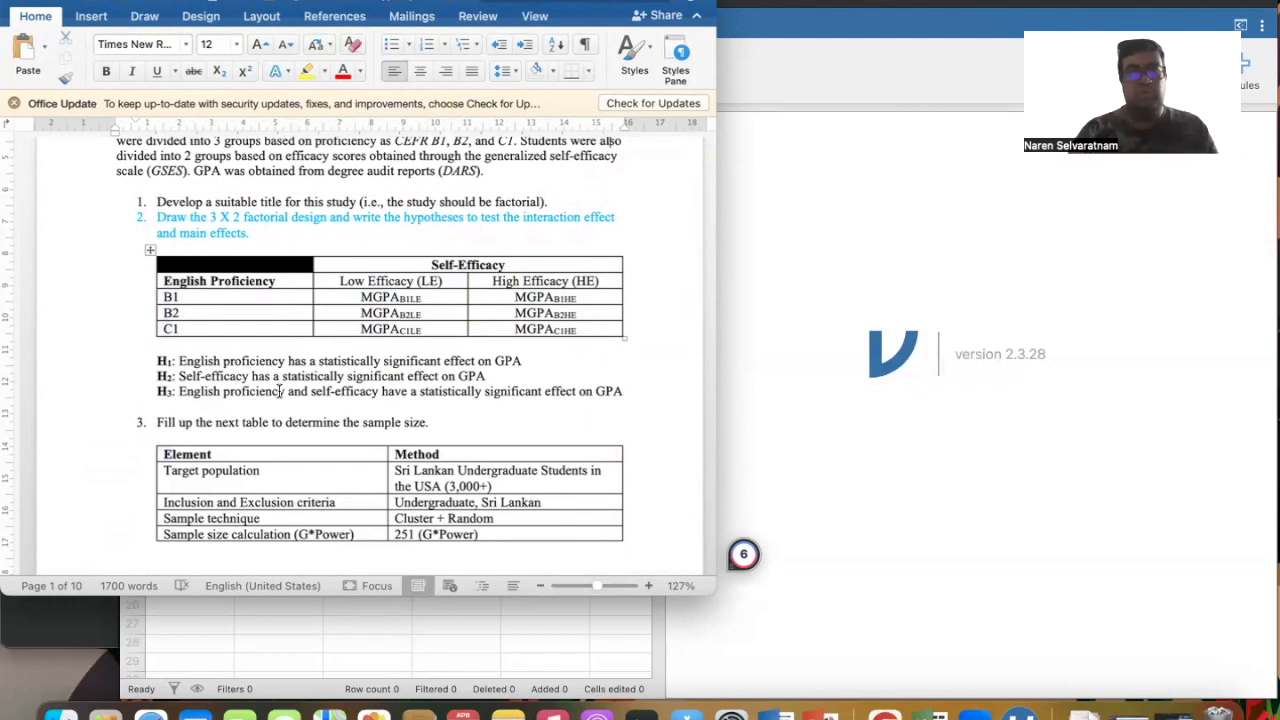
scroll(138, 300, up, 5)
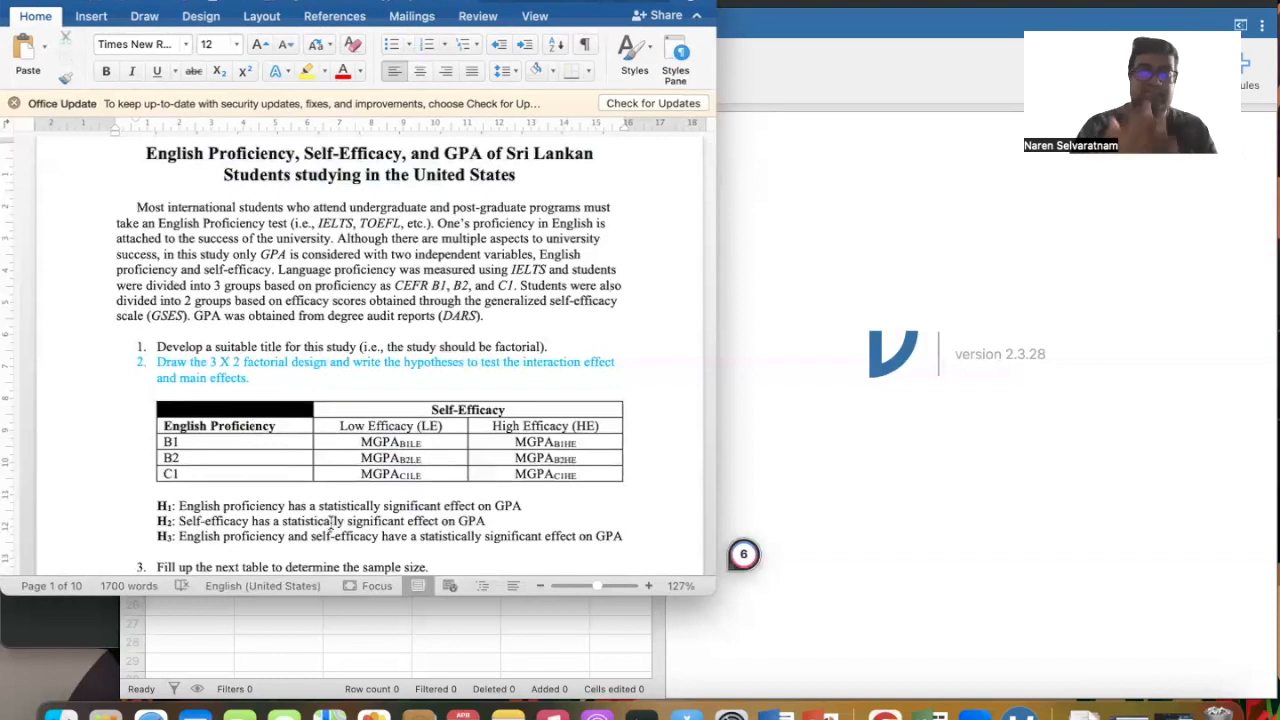
- Go to the "Dataset for analysis" table and make the document window taller to show more of its rows
scroll(330, 520, down, 20)
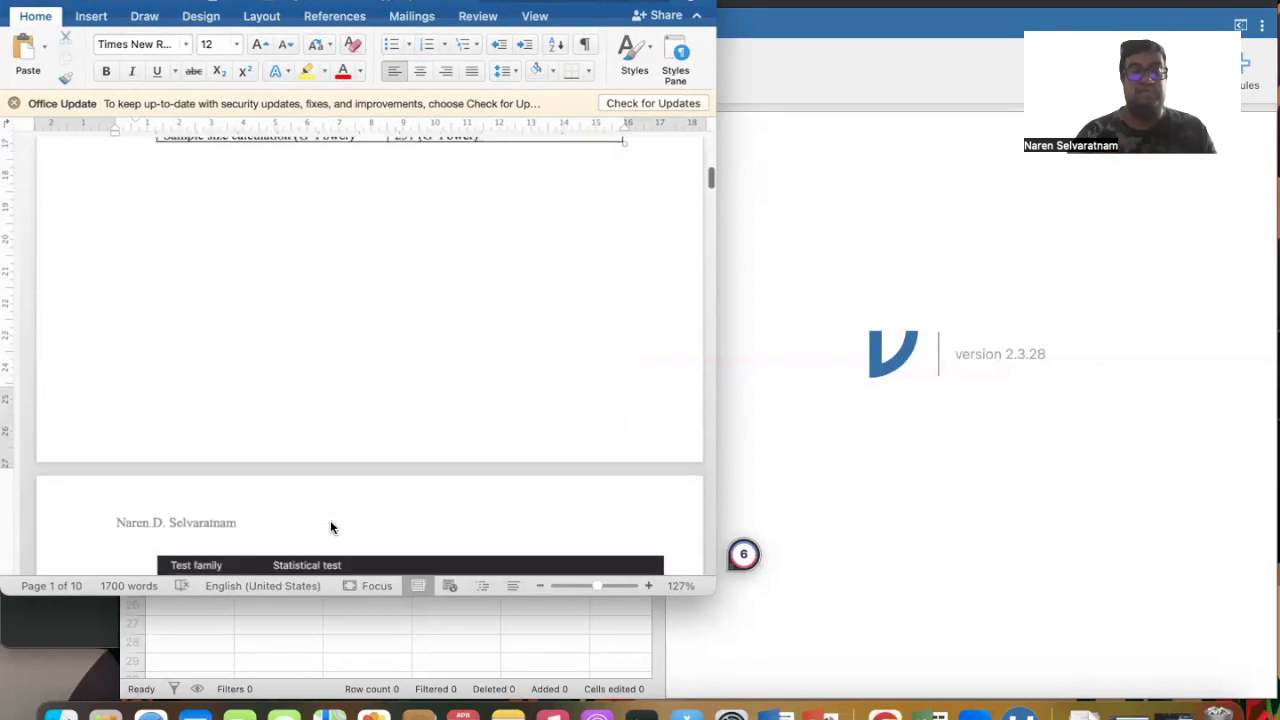
scroll(330, 520, down, 7)
scroll(330, 520, up, 8)
scroll(330, 520, down, 9)
scroll(330, 522, down, 10)
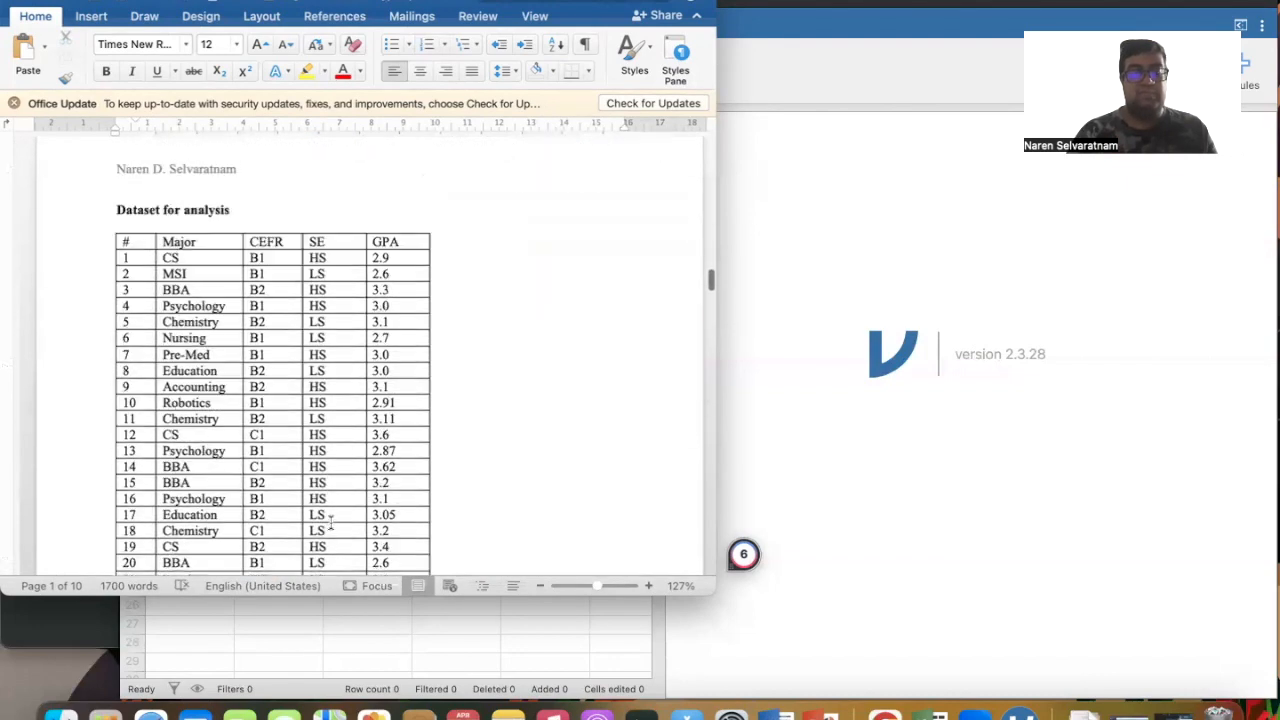
drag(323, 597, 328, 704)
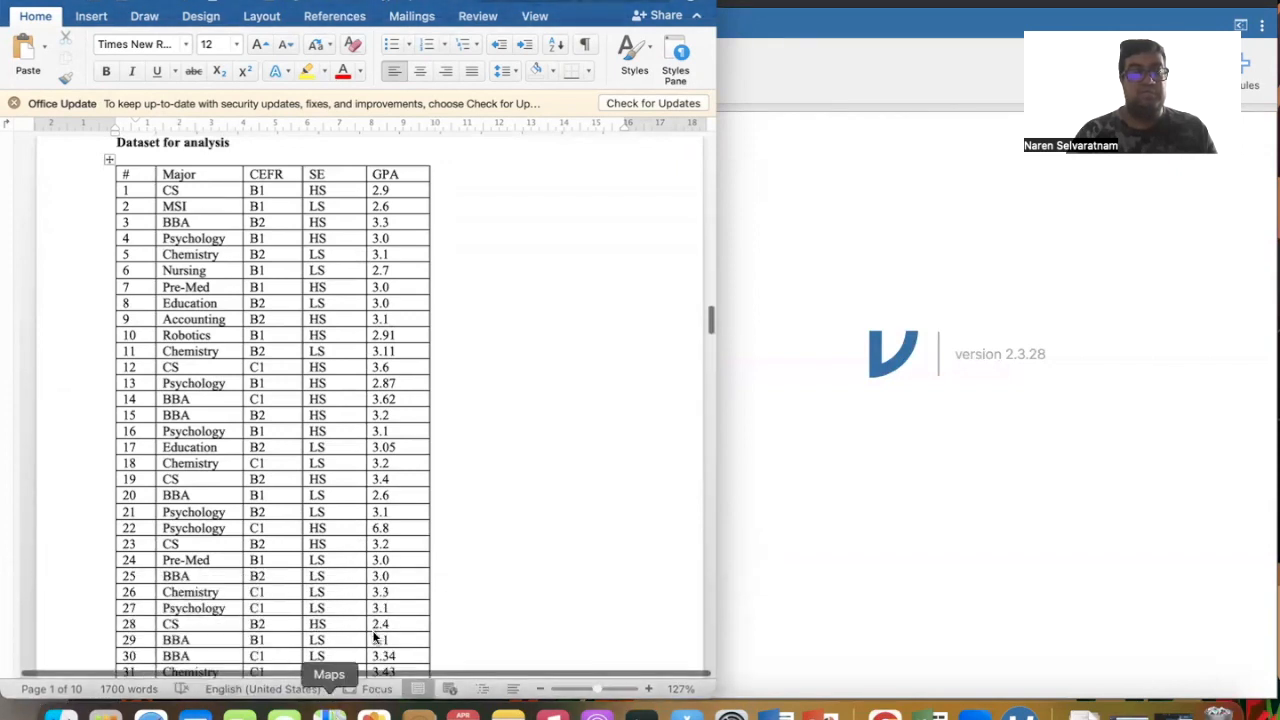
- Look through all rows of the "Dataset for analysis" table down to its note and back to the heading
scroll(505, 545, down, 1)
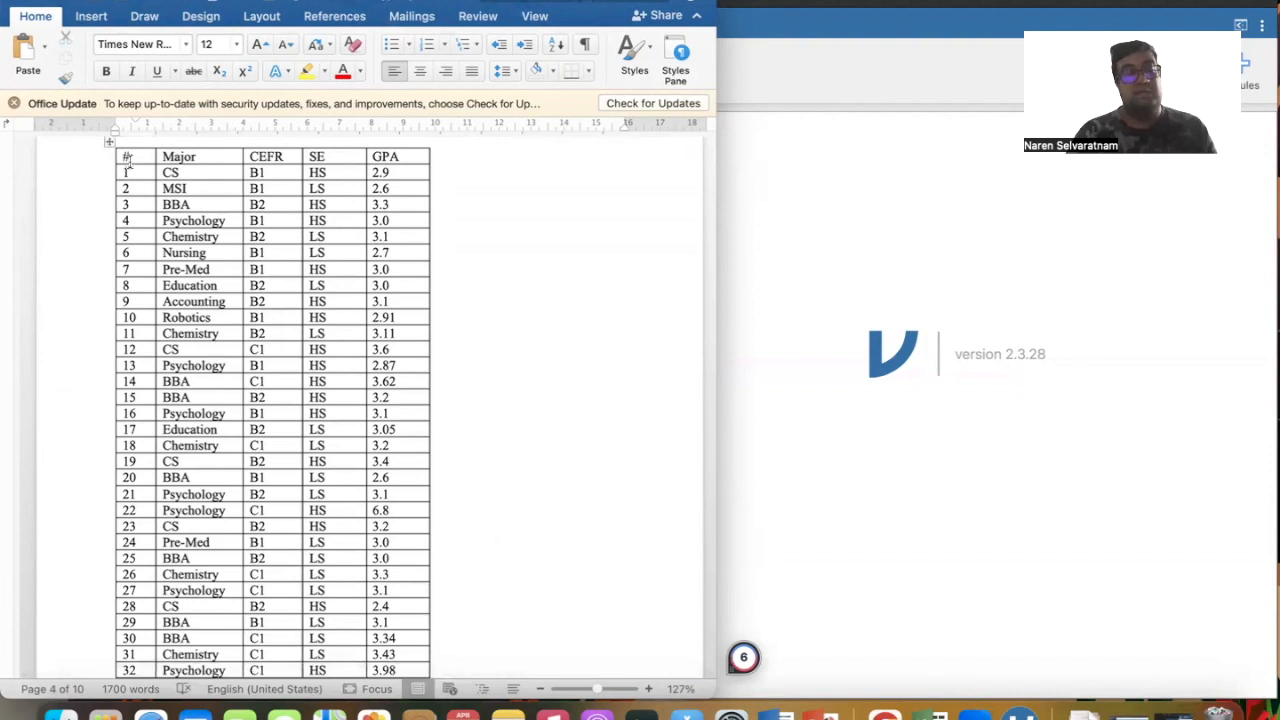
scroll(120, 410, down, 5)
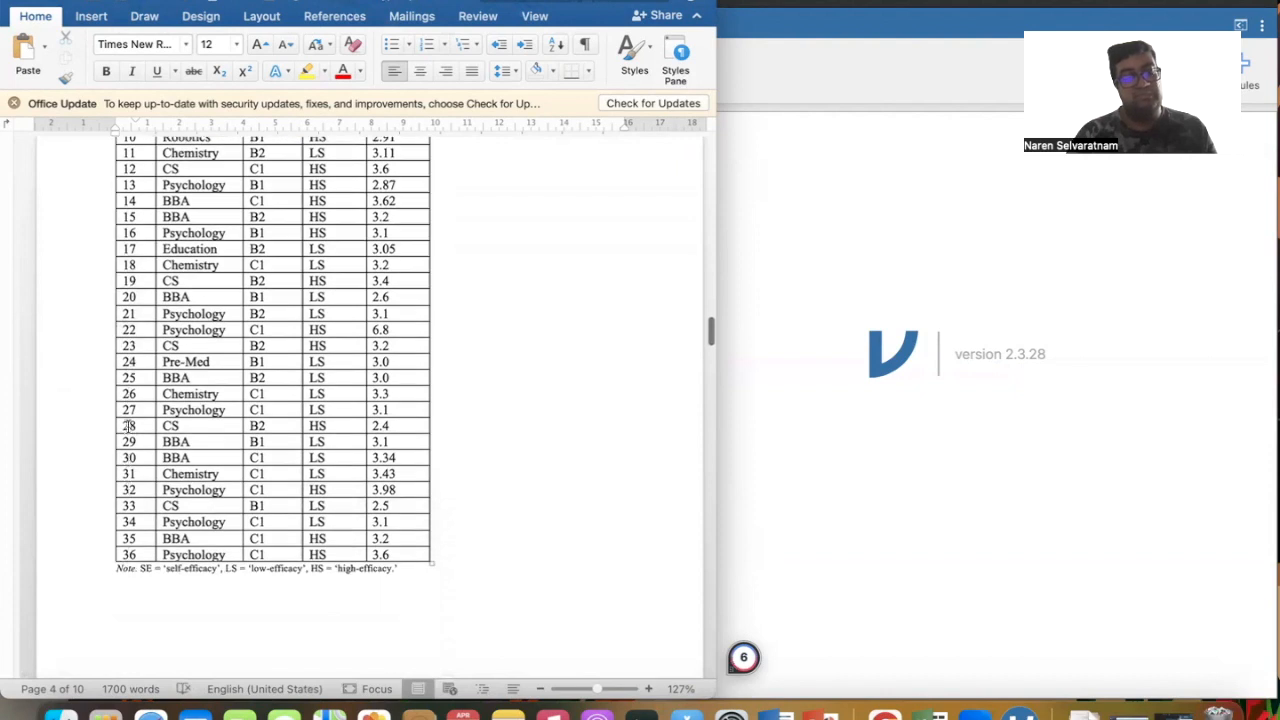
scroll(131, 487, up, 3)
scroll(131, 485, down, 3)
scroll(131, 483, up, 5)
scroll(133, 487, up, 2)
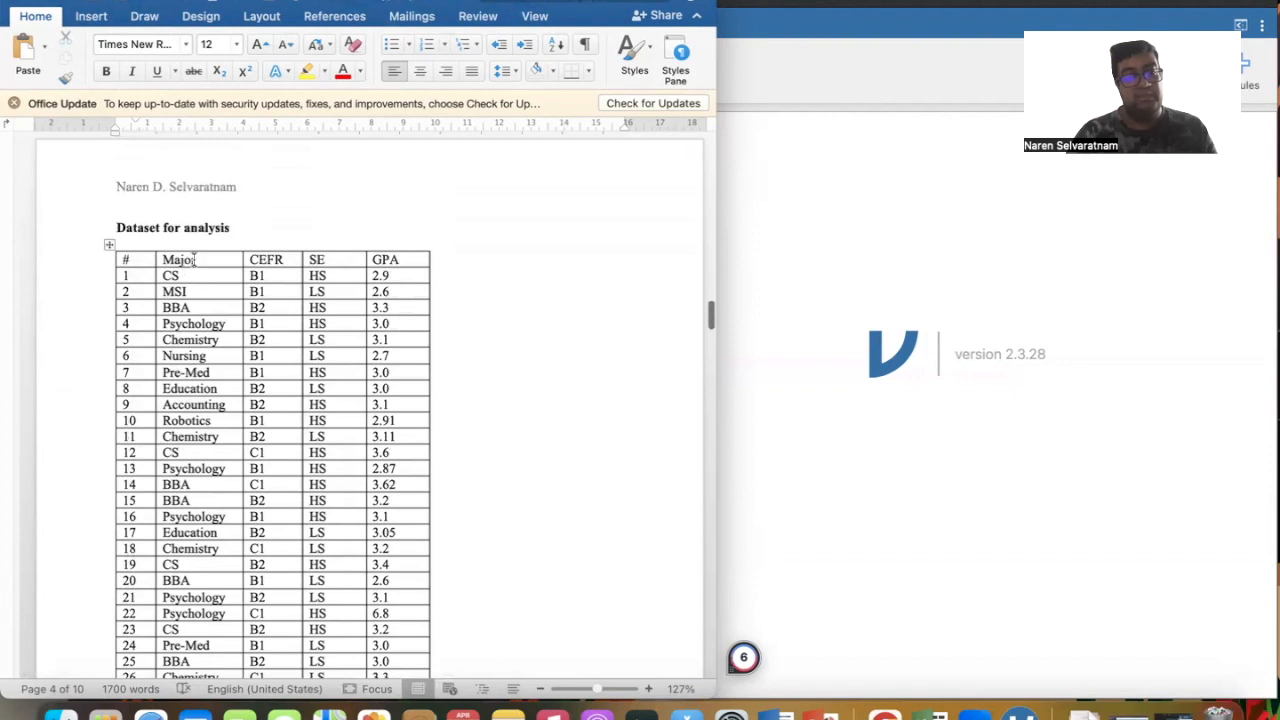
- Examine the majors listed in the Major column of the dataset table, from the first row to the last
drag(194, 296, 194, 345)
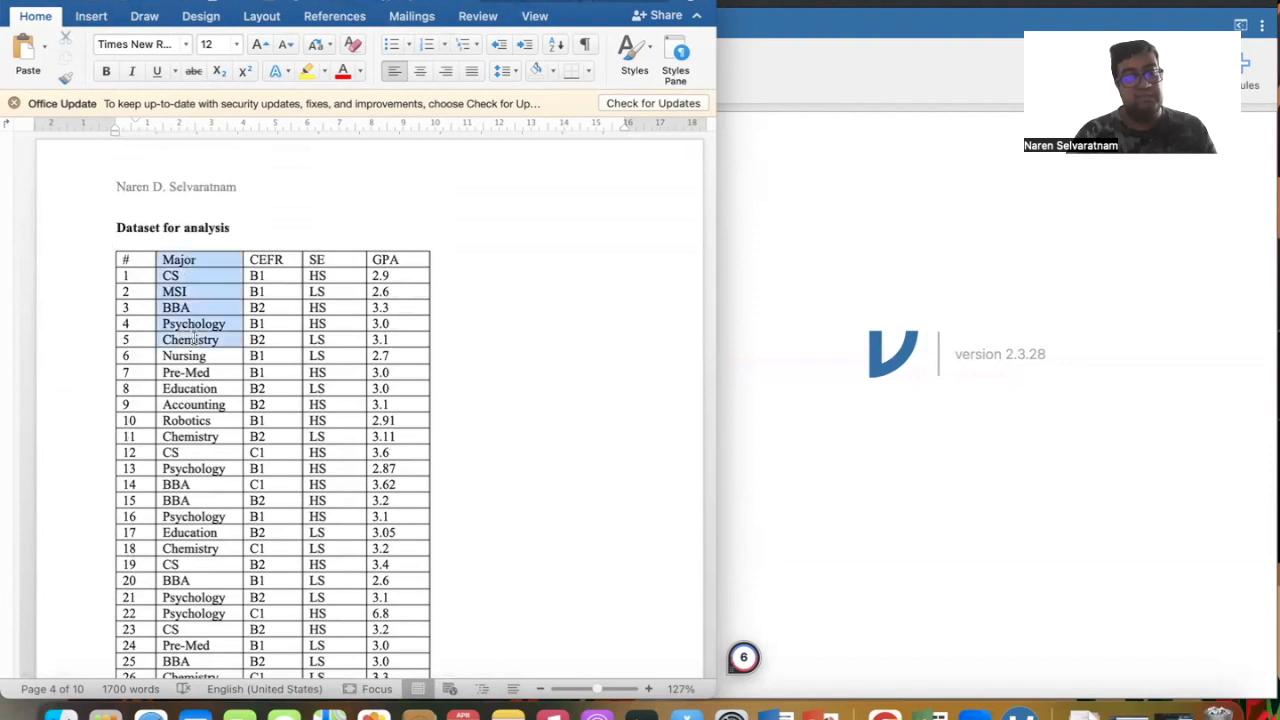
click(194, 436)
drag(194, 436, 169, 277)
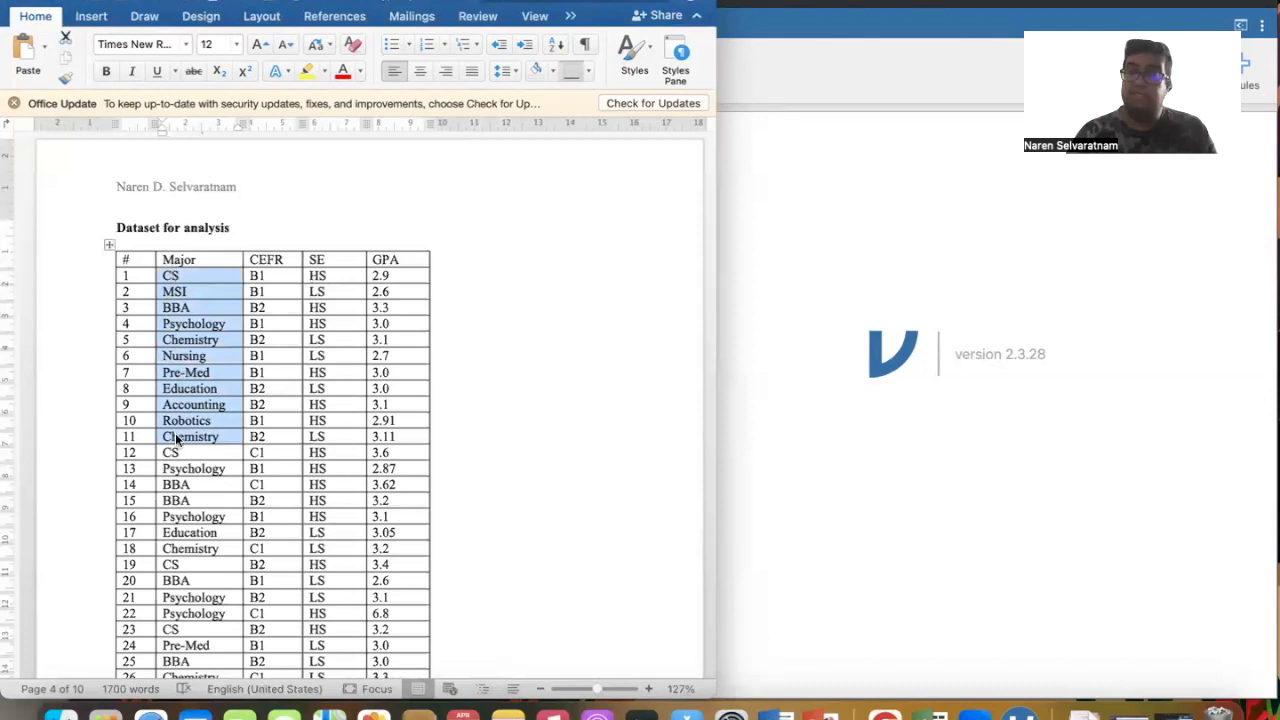
scroll(175, 433, down, 3)
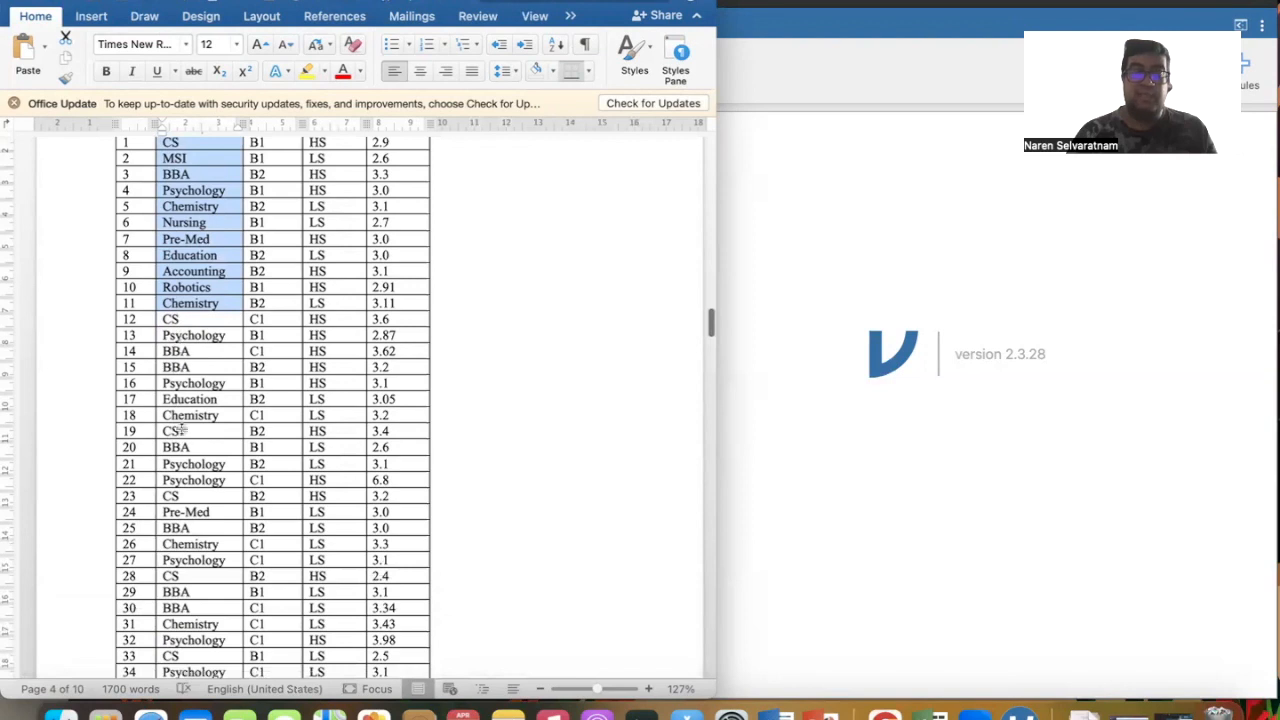
scroll(175, 383, down, 3)
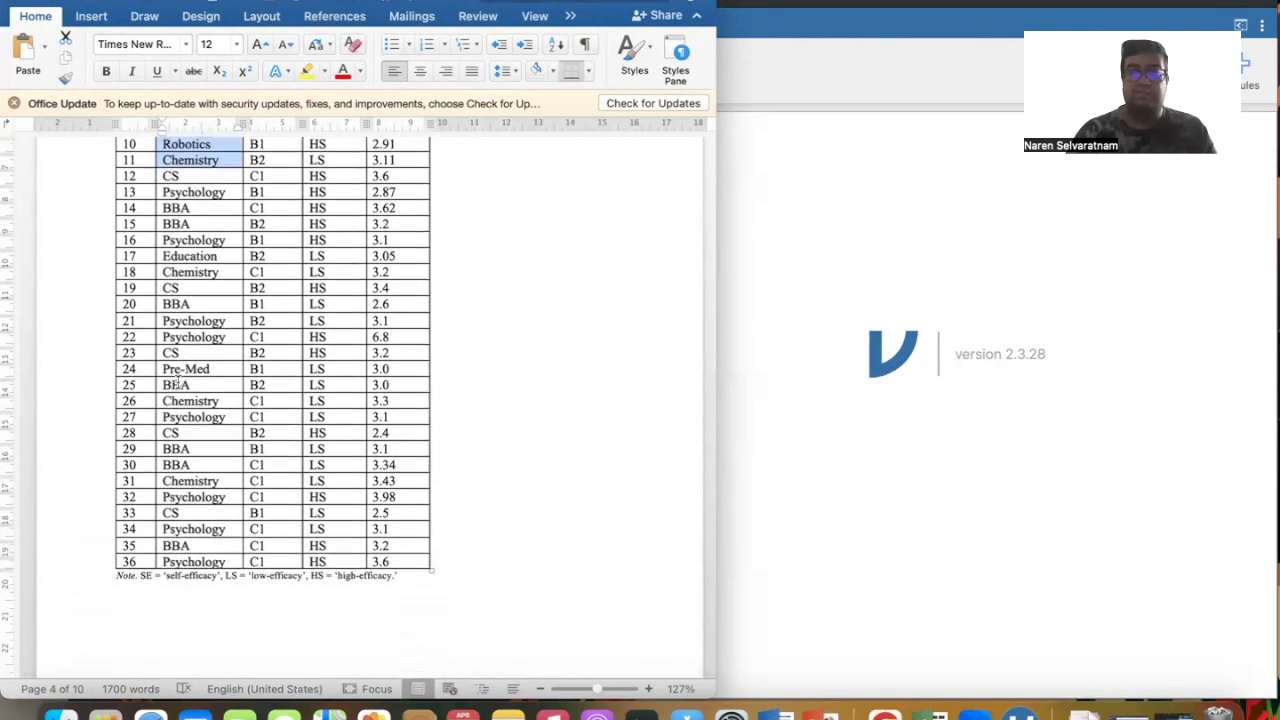
scroll(186, 215, up, 5)
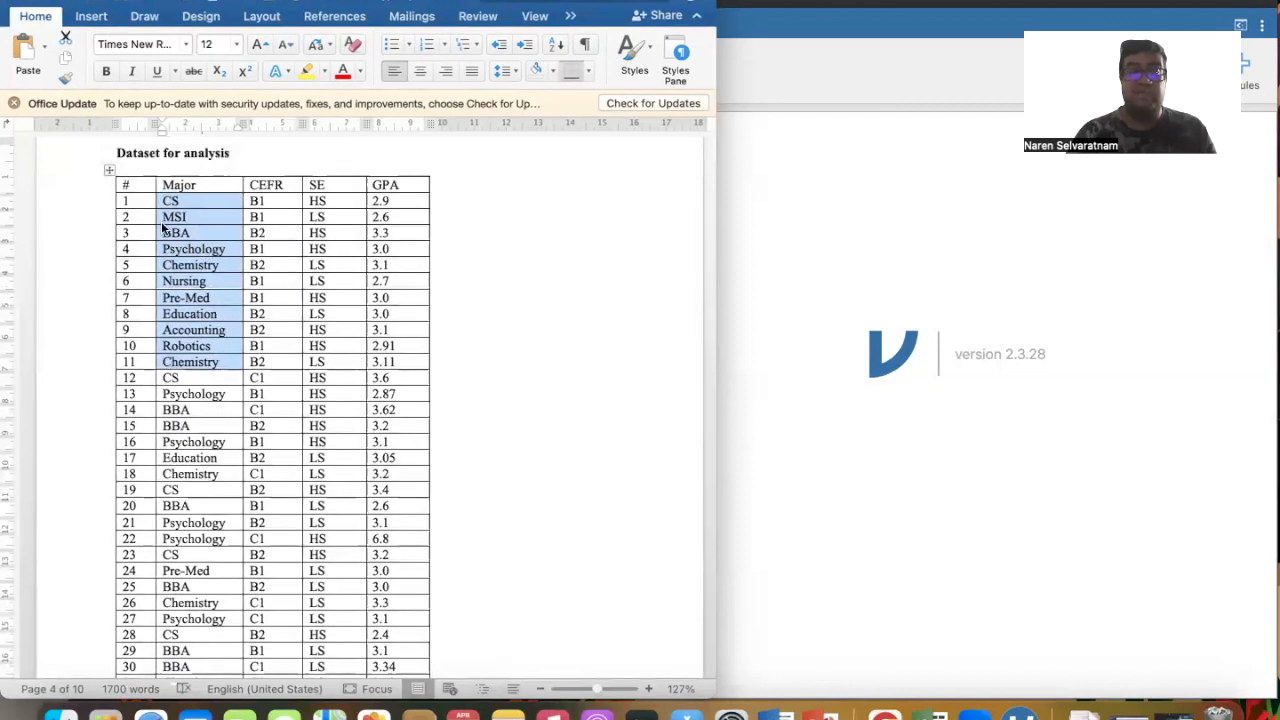
- Correct the GPA in row 22 of the dataset table to 3.8
click(381, 545)
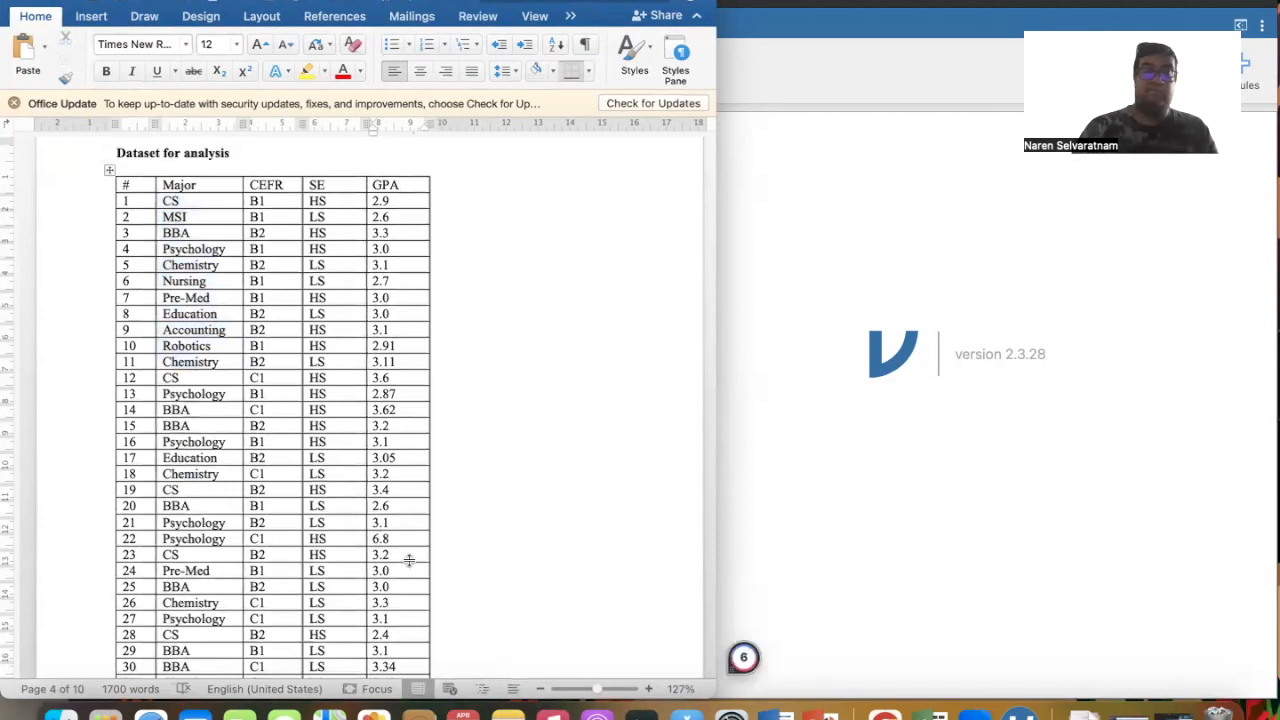
key(BackSpace)
text(3)
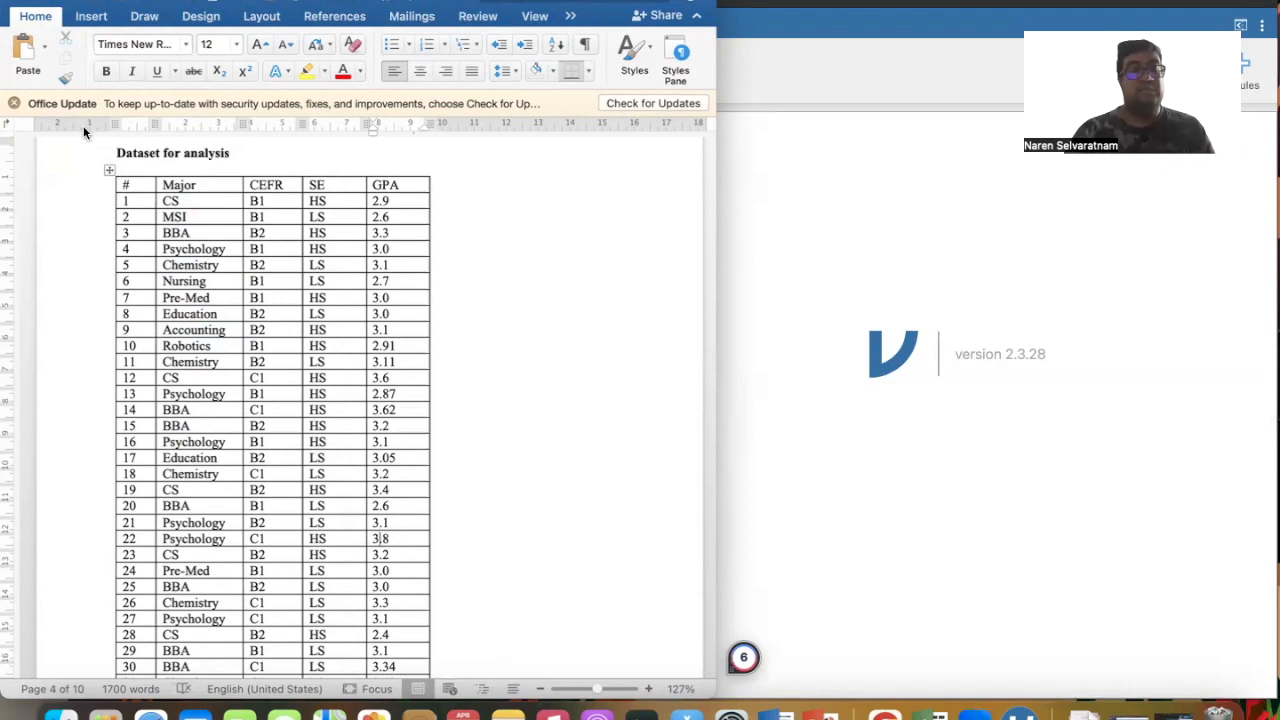
- Go over the CEFR, SE and GPA columns of the dataset table one by one
drag(268, 185, 256, 506)
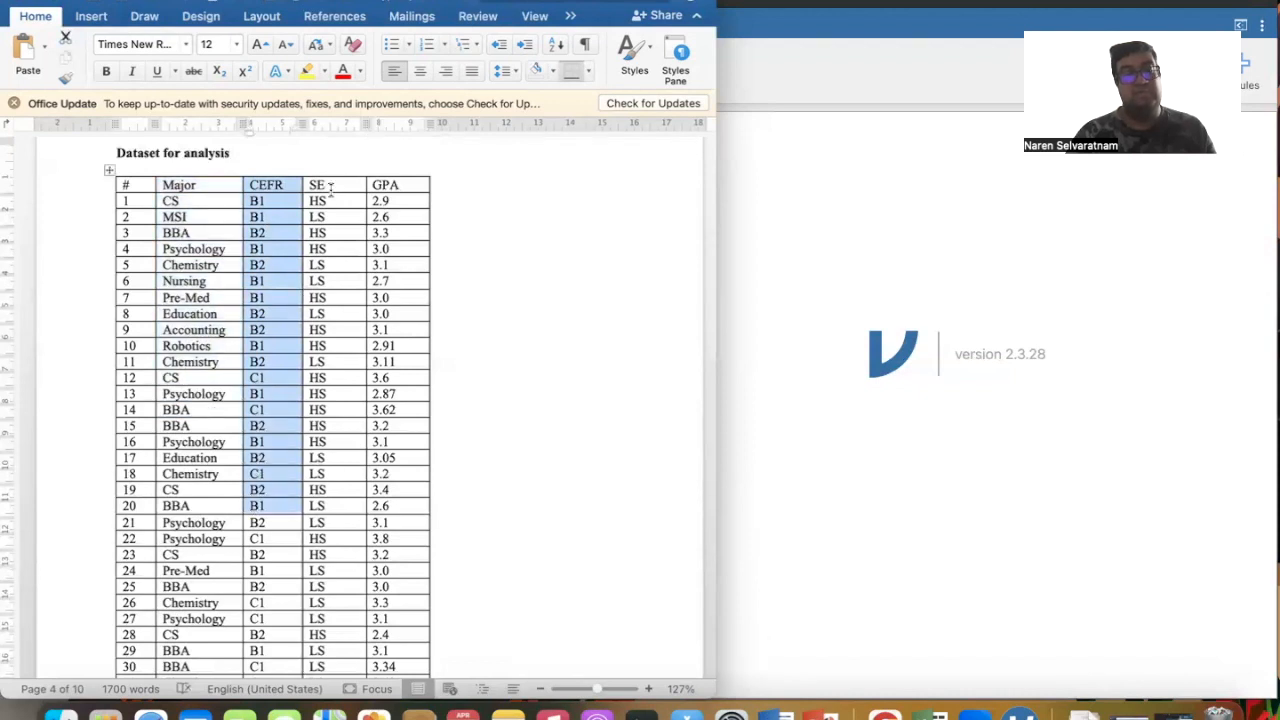
drag(330, 187, 349, 523)
drag(399, 185, 403, 518)
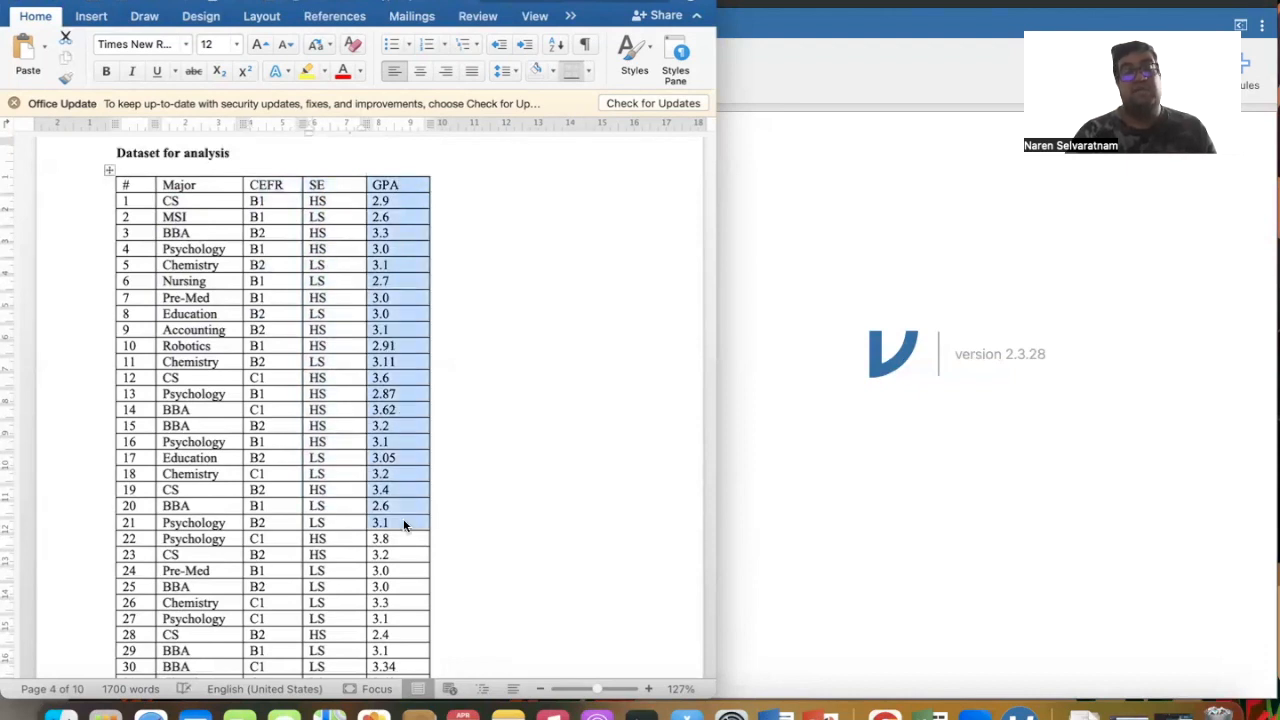
click(507, 423)
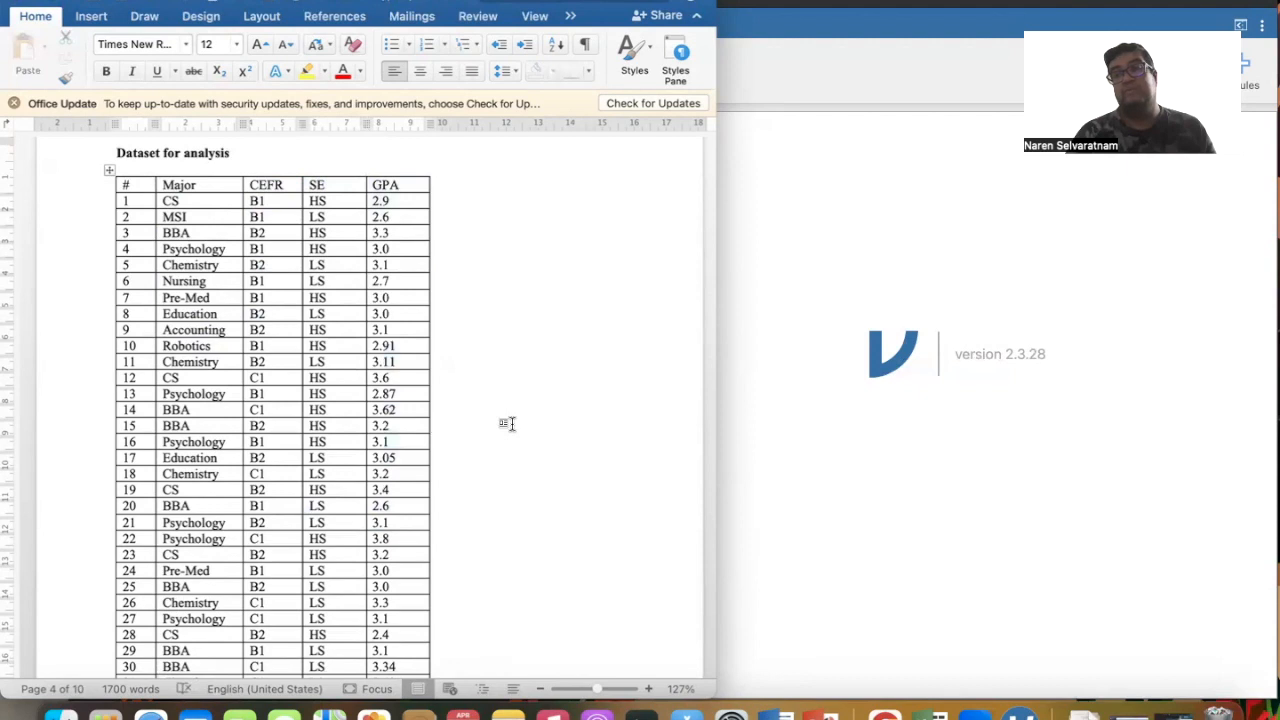
- Copy the entire dataset table, switch to Excel and create a blank workbook
click(109, 169)
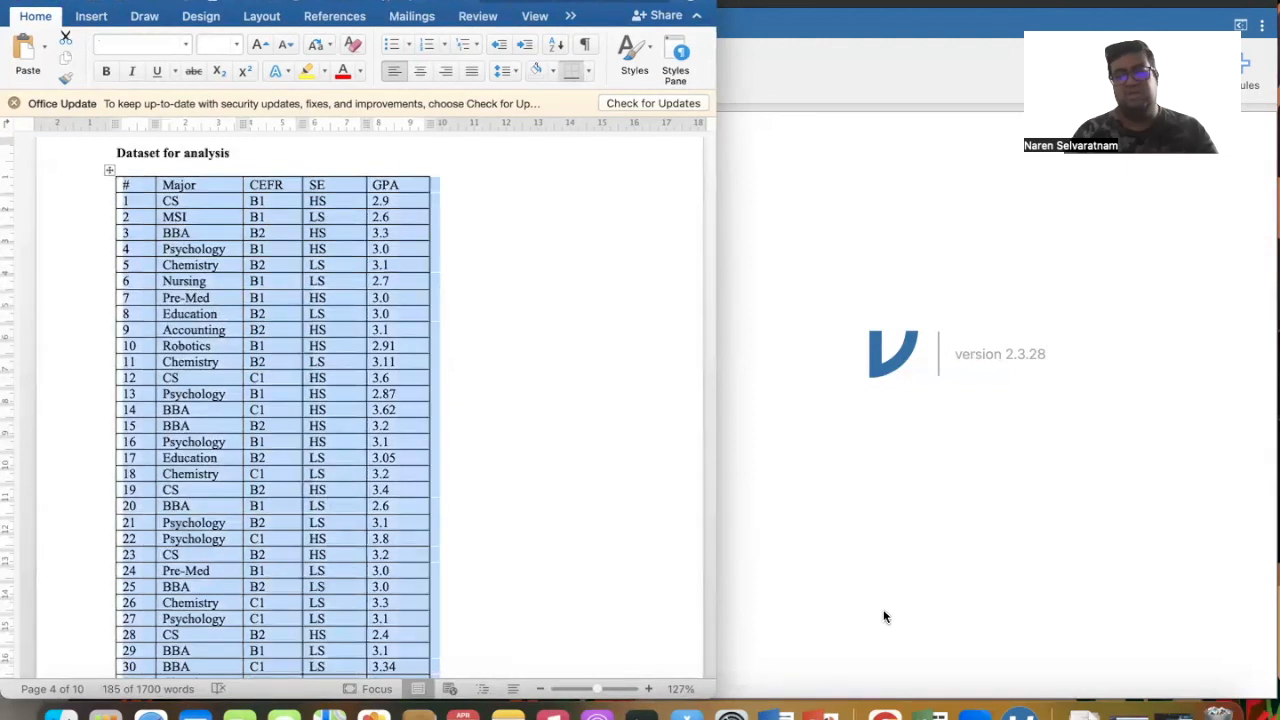
click(930, 712)
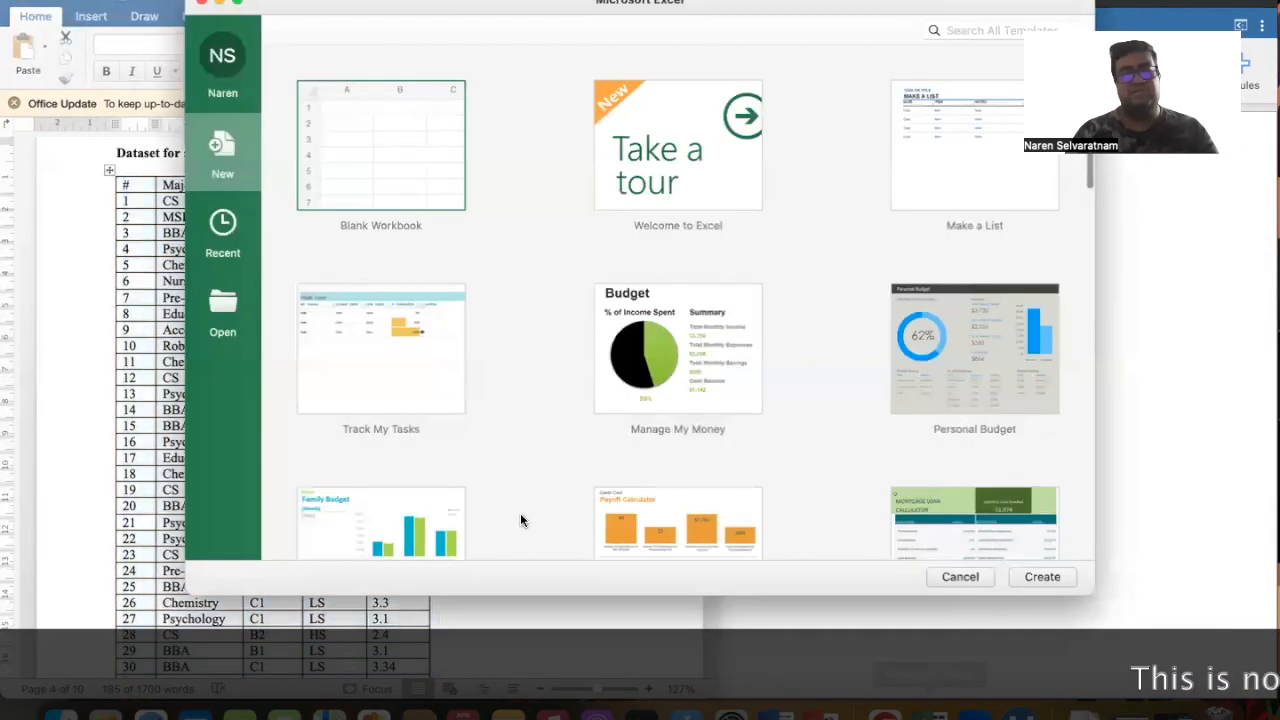
double_click(380, 197)
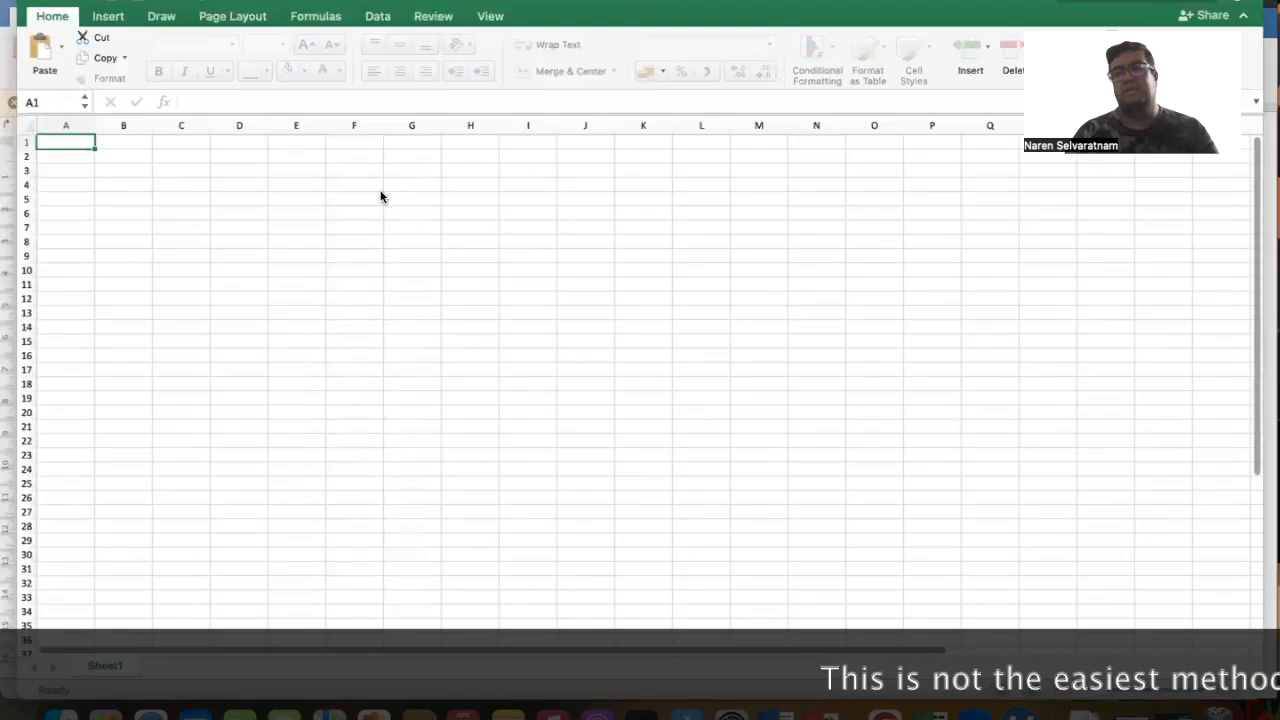
- Paste the copied dataset as plain text into the sheet starting at cell B3
click(118, 196)
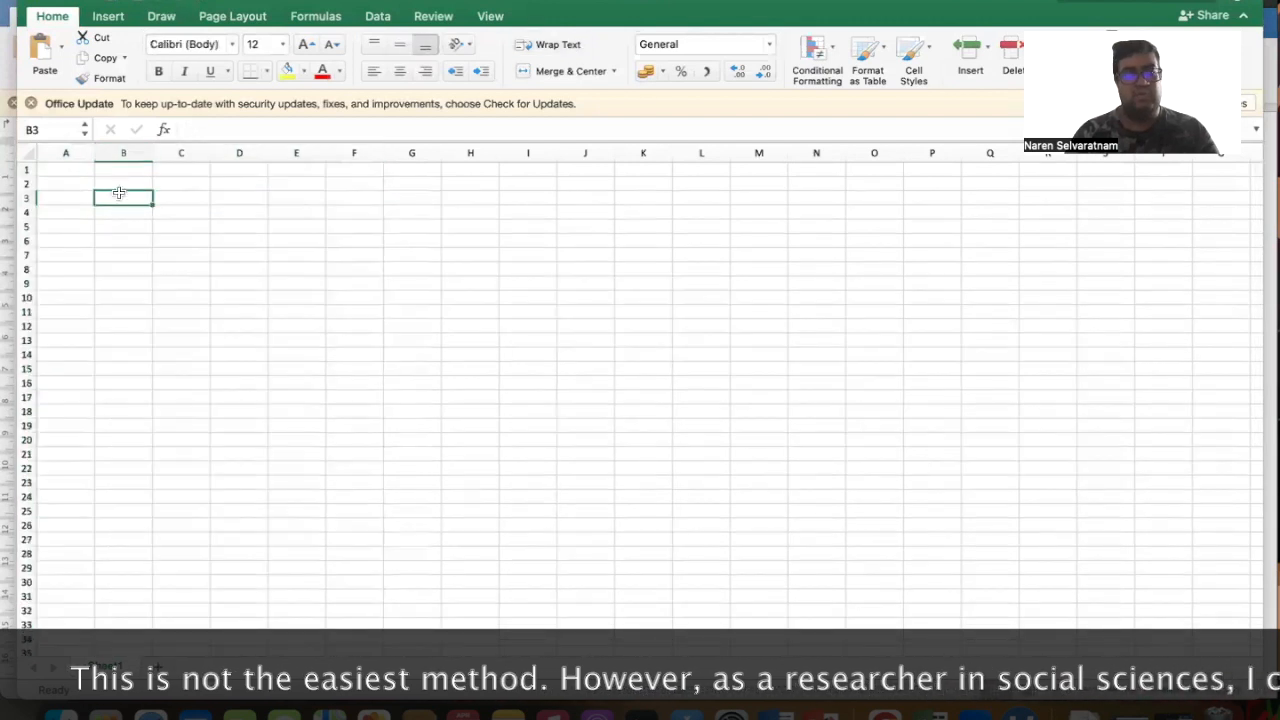
right_click(121, 197)
click(168, 263)
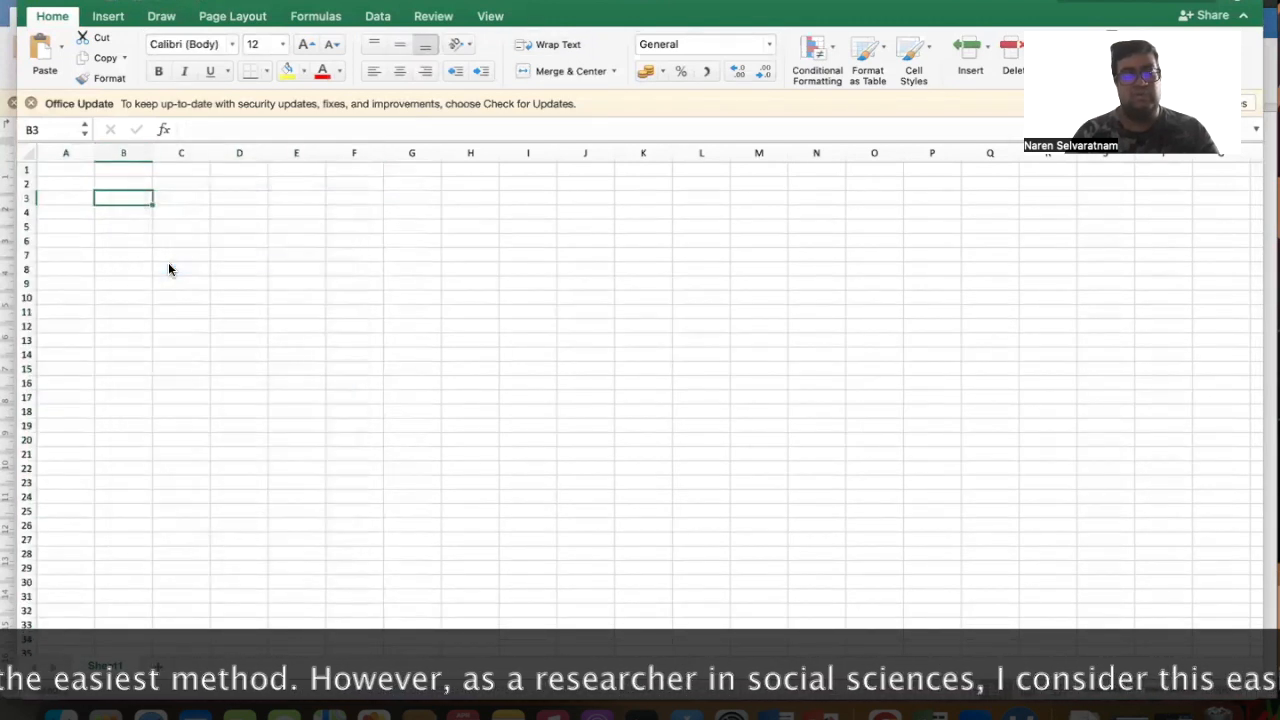
click(45, 223)
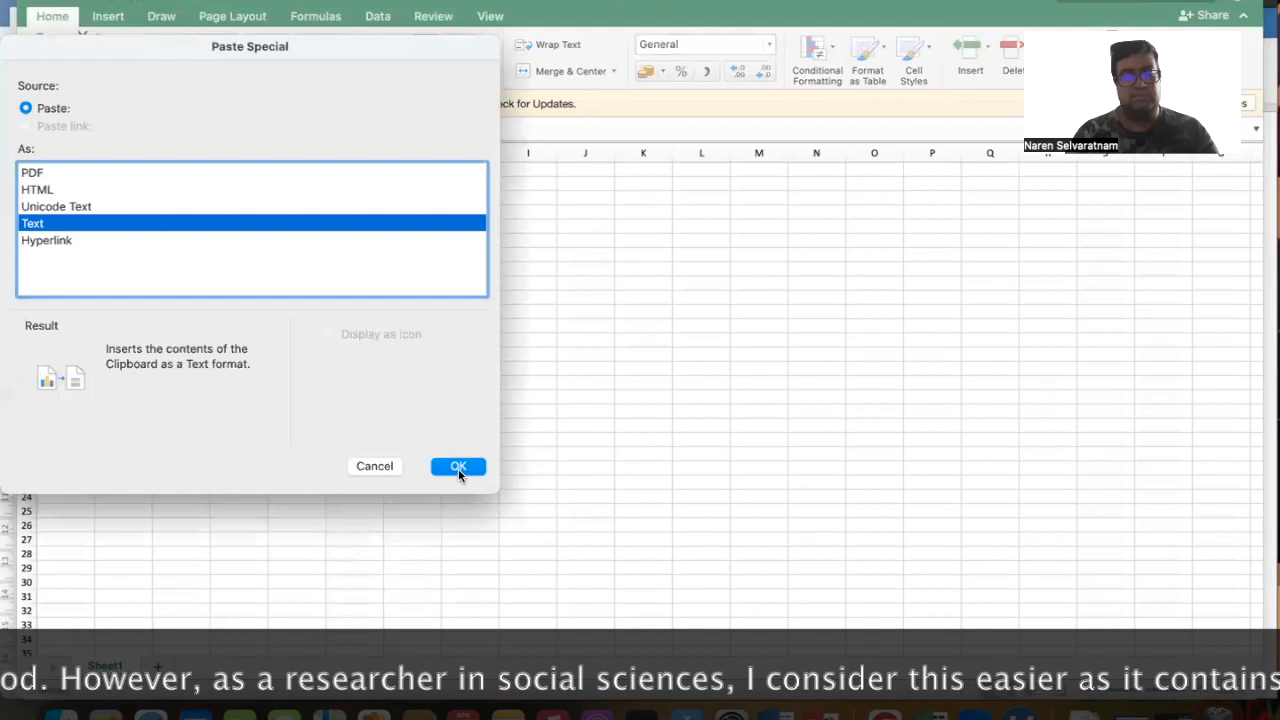
click(458, 467)
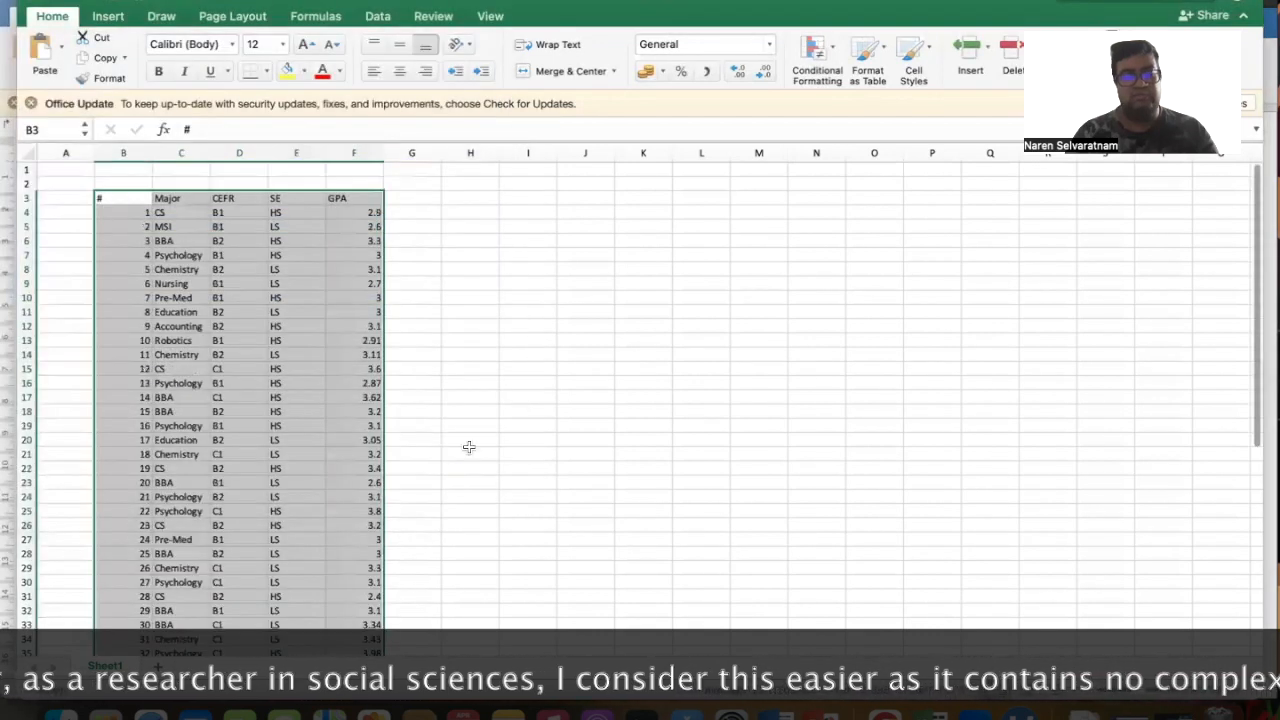
click(494, 396)
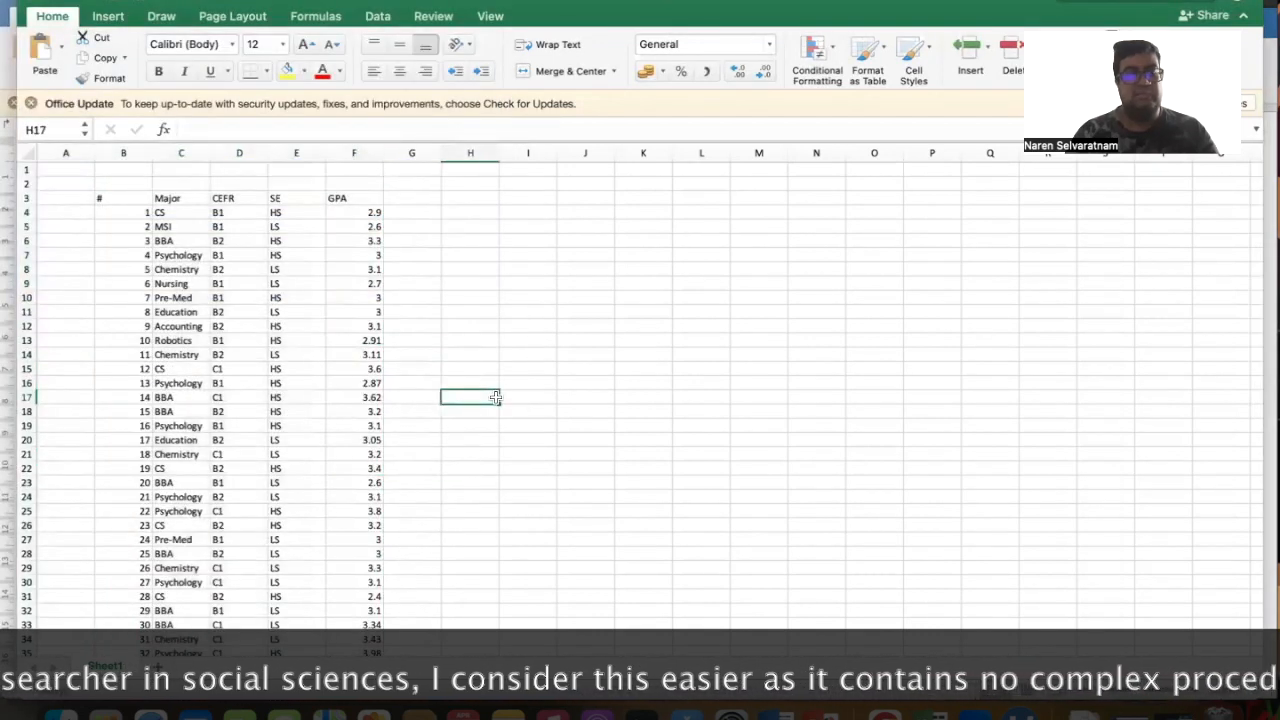
- Delete the # numbering column from the pasted dataset
click(120, 149)
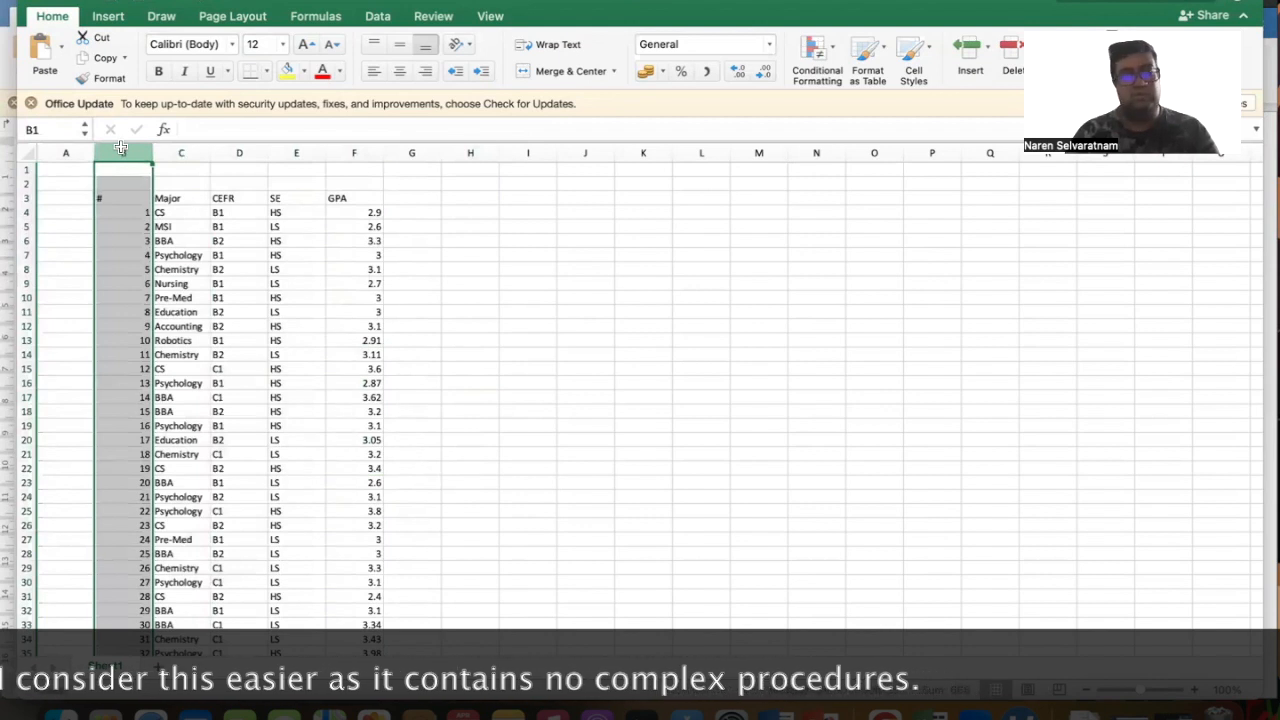
right_click(120, 148)
click(157, 267)
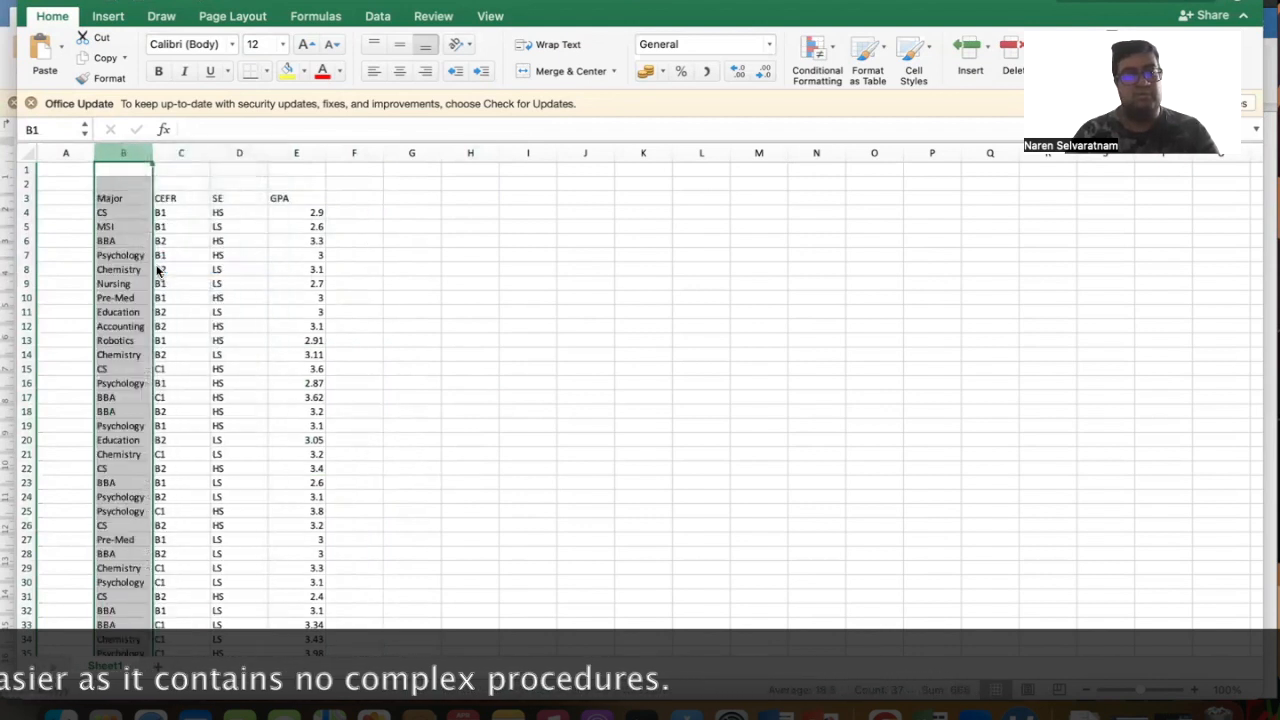
click(570, 296)
- Code the CS major numerically by replacing every CS entry in the Major column with 1
click(117, 215)
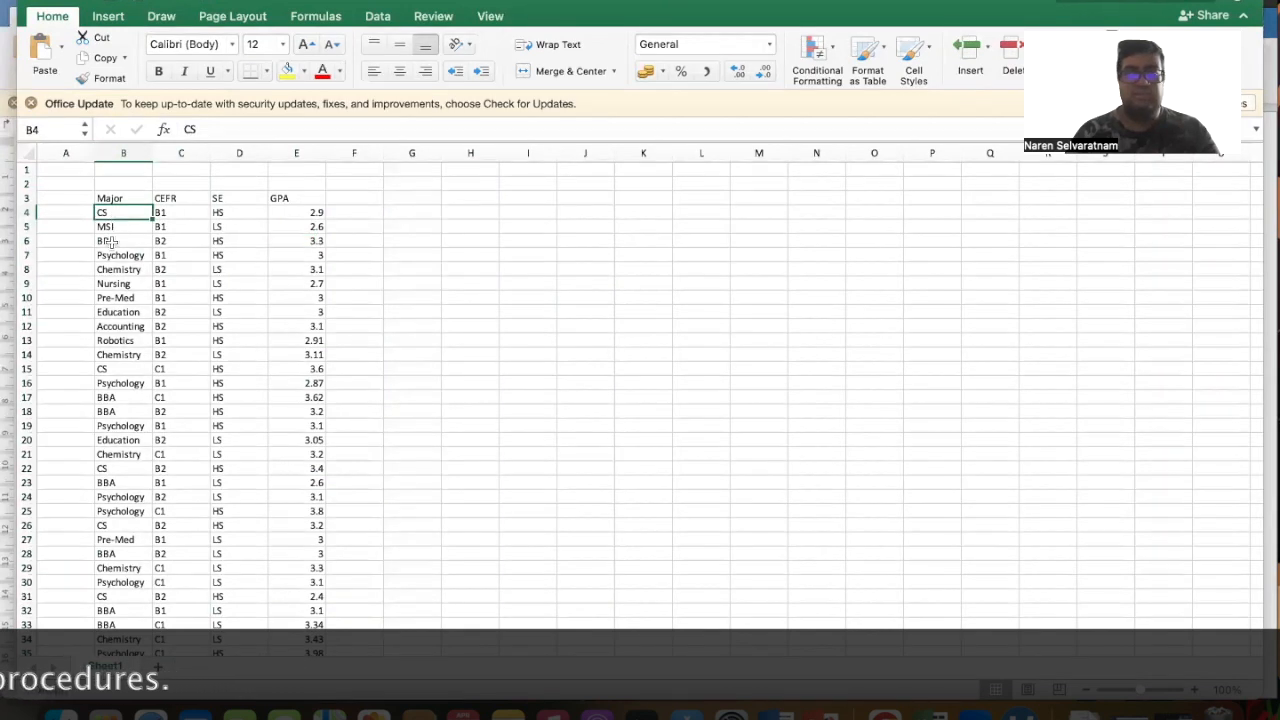
drag(116, 354, 113, 215)
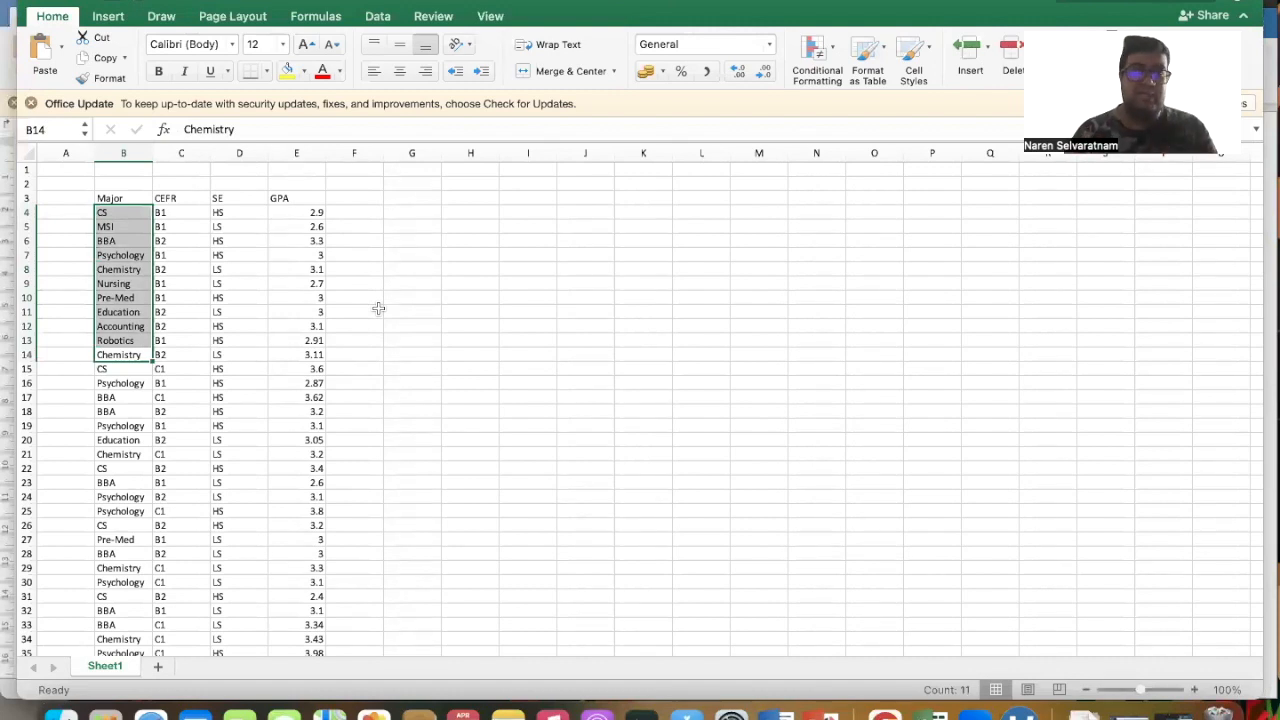
click(122, 153)
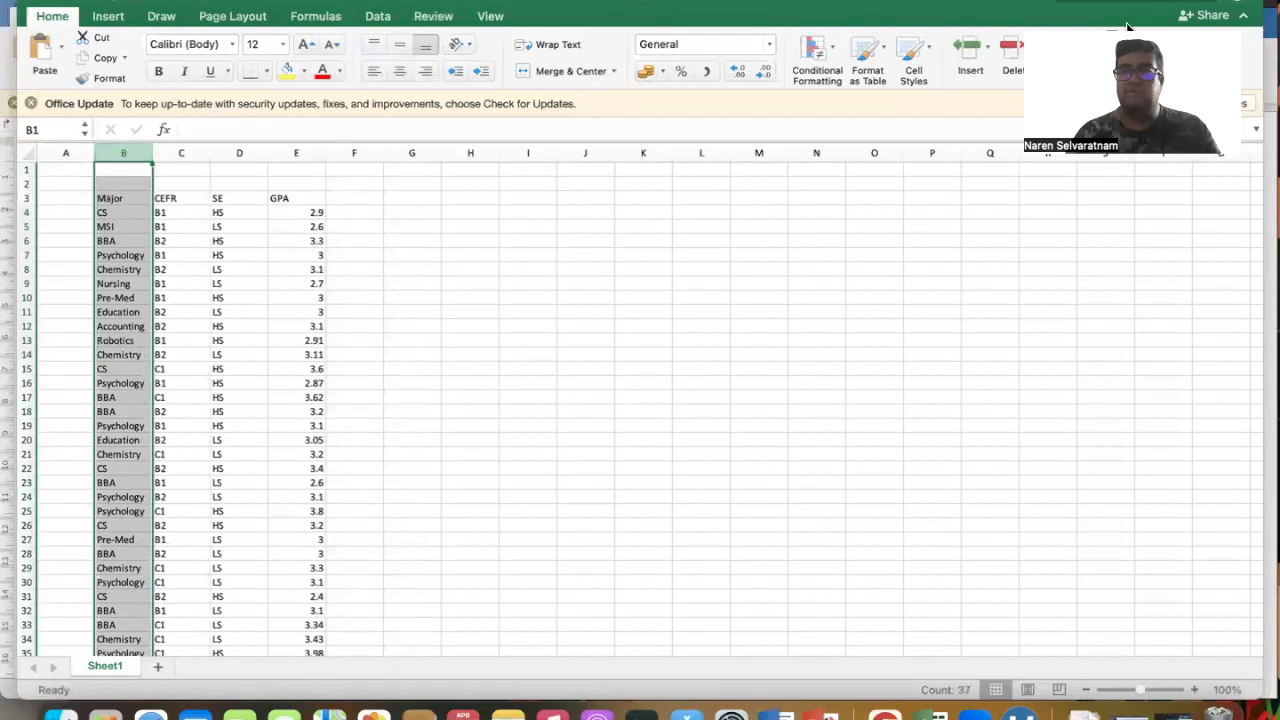
click(1077, 2)
click(1089, 56)
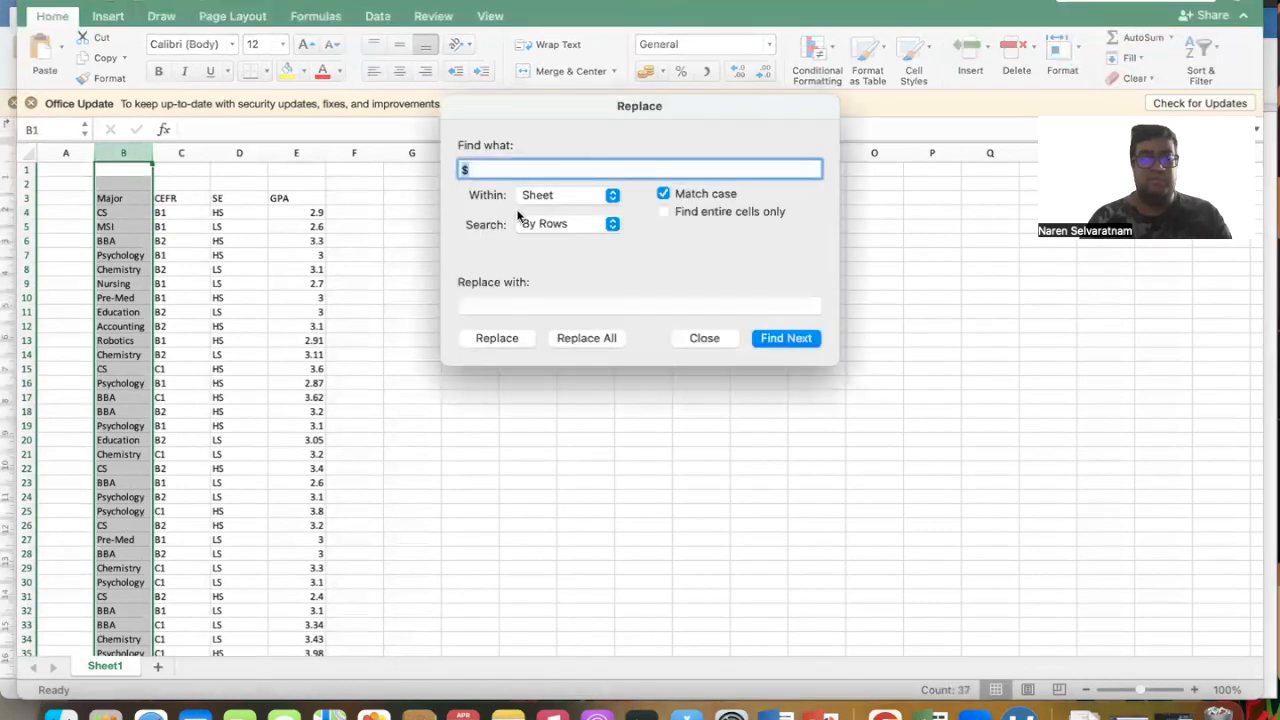
text(C)
click(490, 300)
text(1)
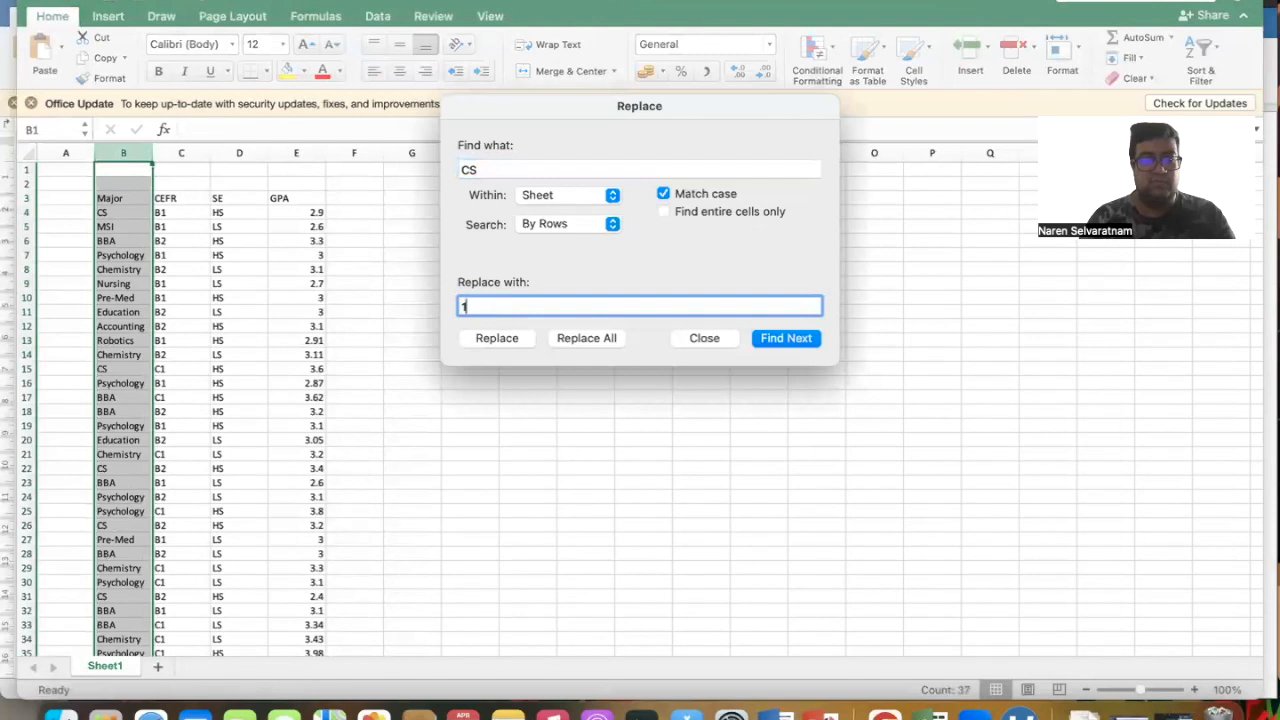
click(588, 340)
click(590, 310)
- Replace all occurrences of MSI in the Major column with 2
drag(500, 166, 444, 167)
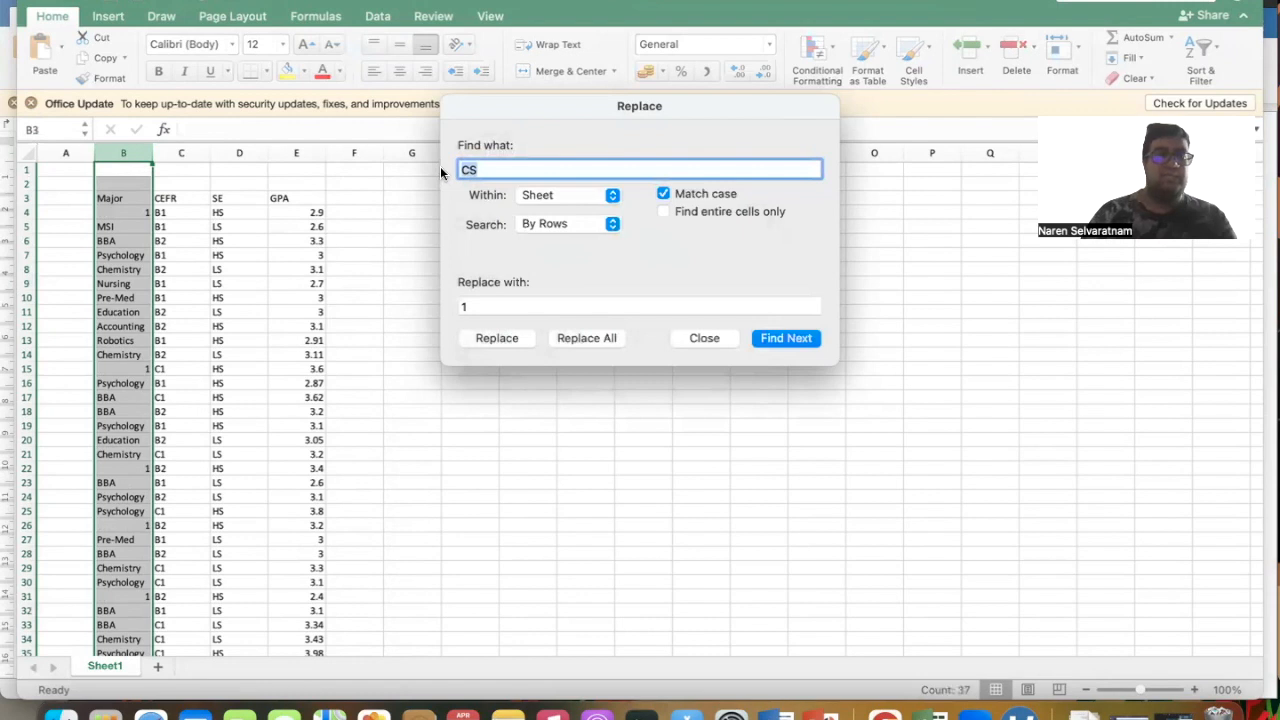
text(MSI)
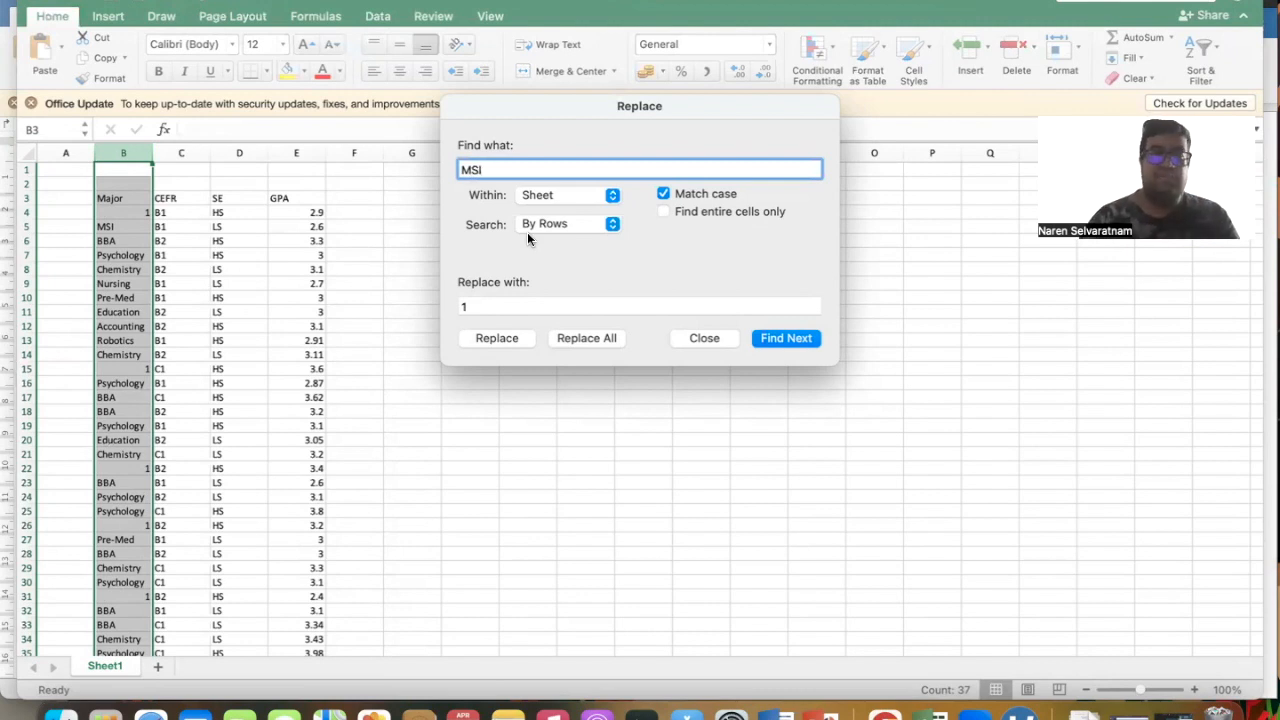
click(476, 308)
key(BackSpace)
text(2)
click(492, 338)
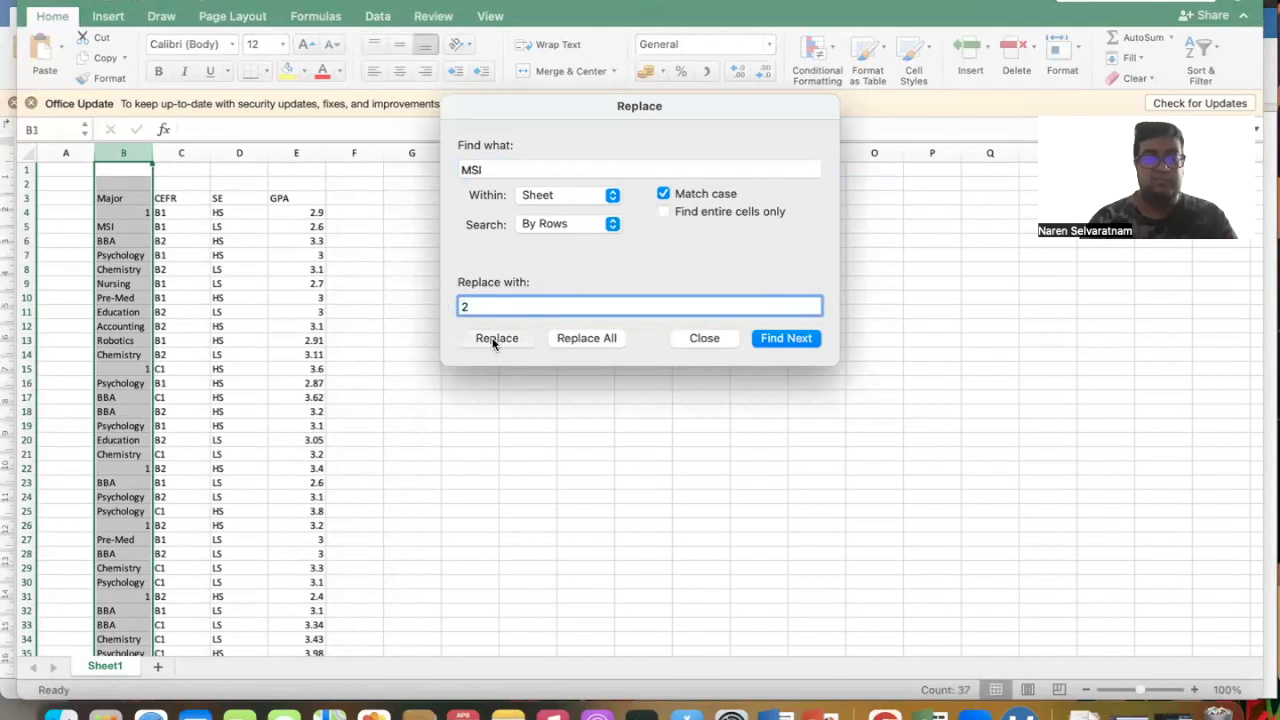
click(598, 312)
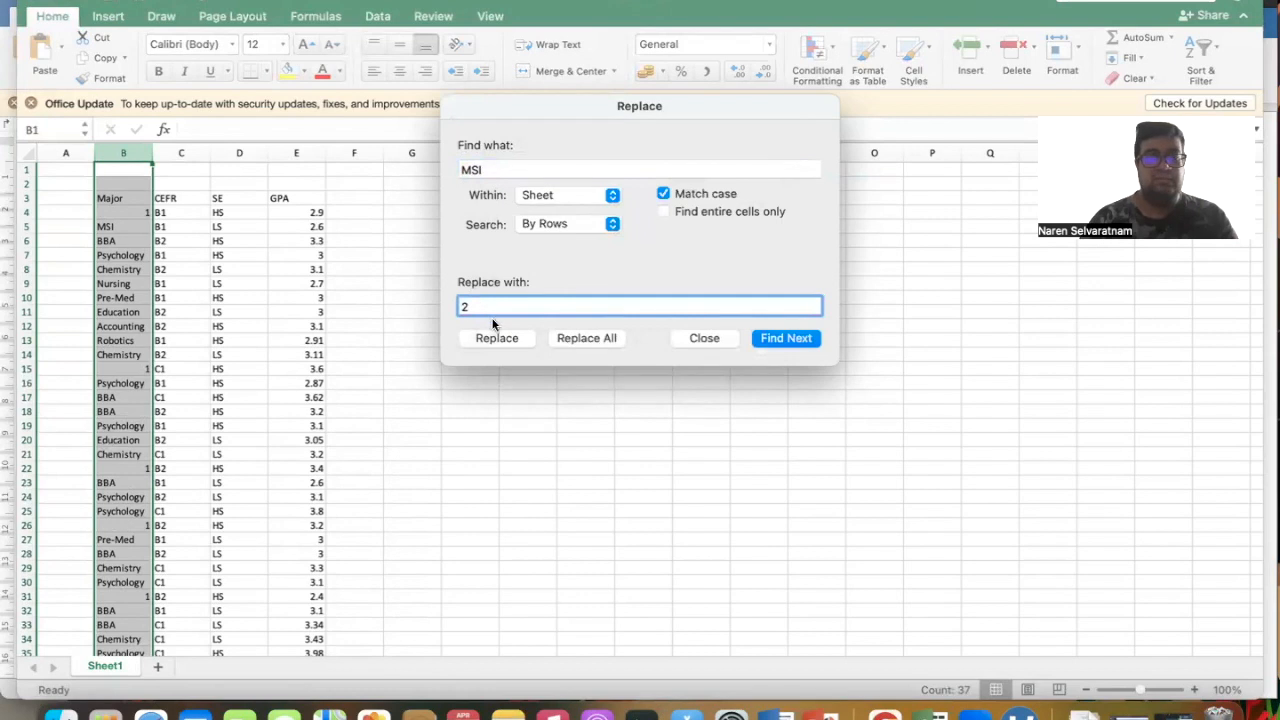
click(585, 342)
click(580, 308)
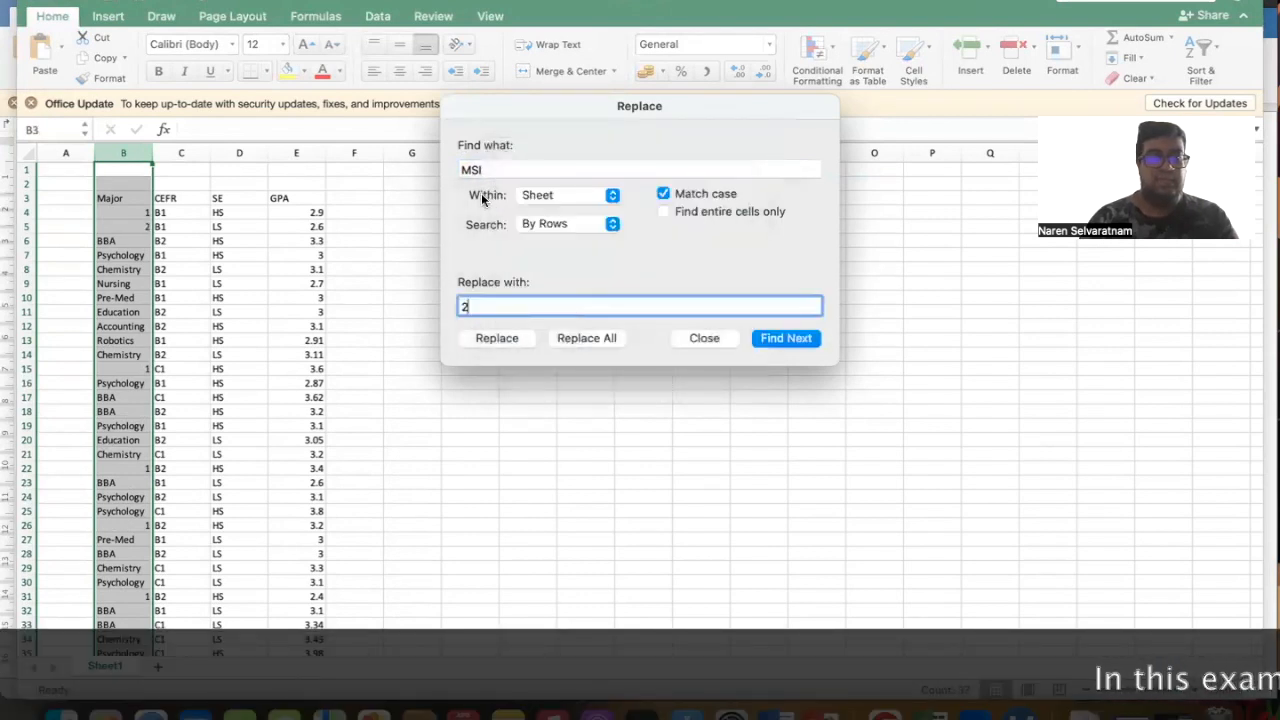
- Replace all occurrences of BBA in the Major column with 3
drag(503, 166, 438, 155)
text(BBA)
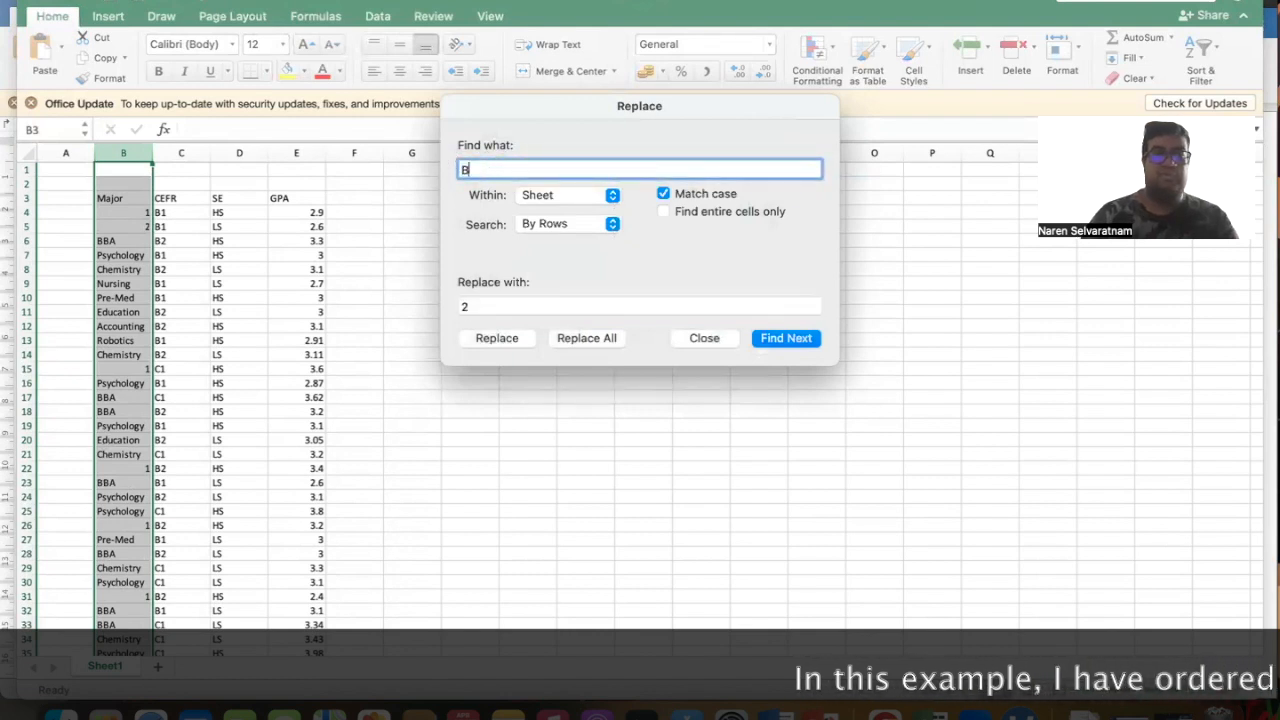
click(484, 305)
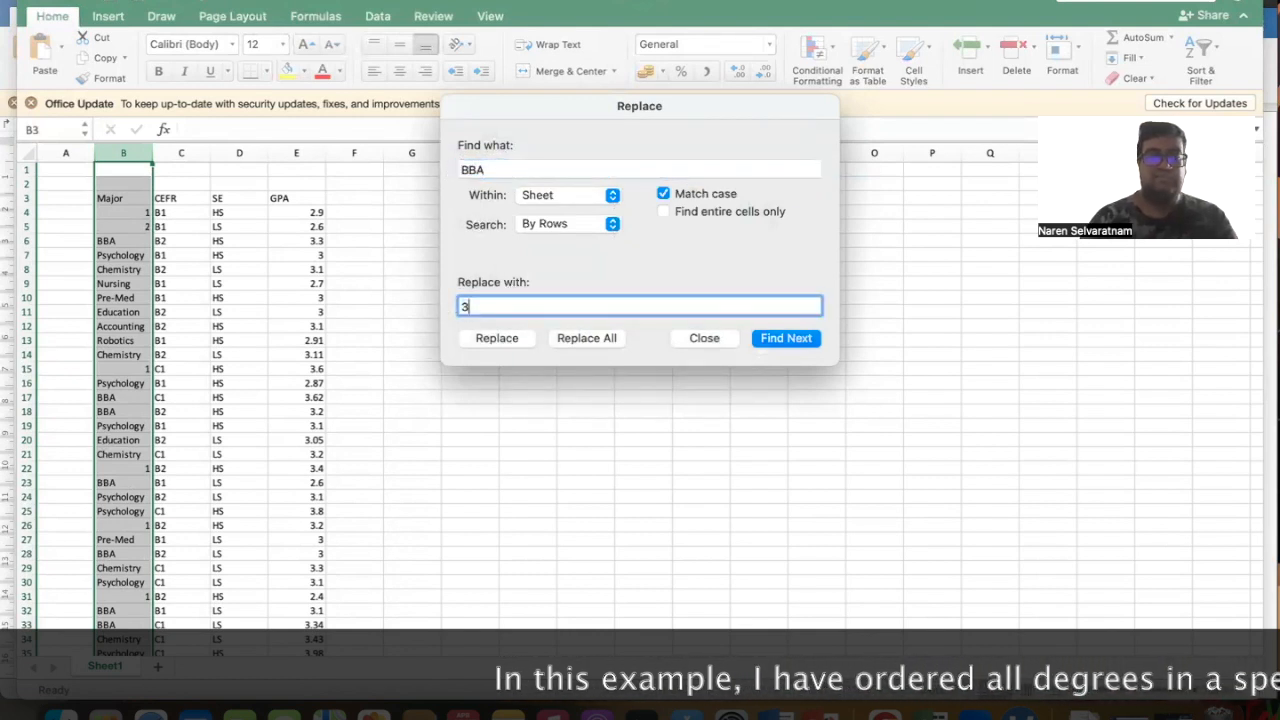
click(586, 338)
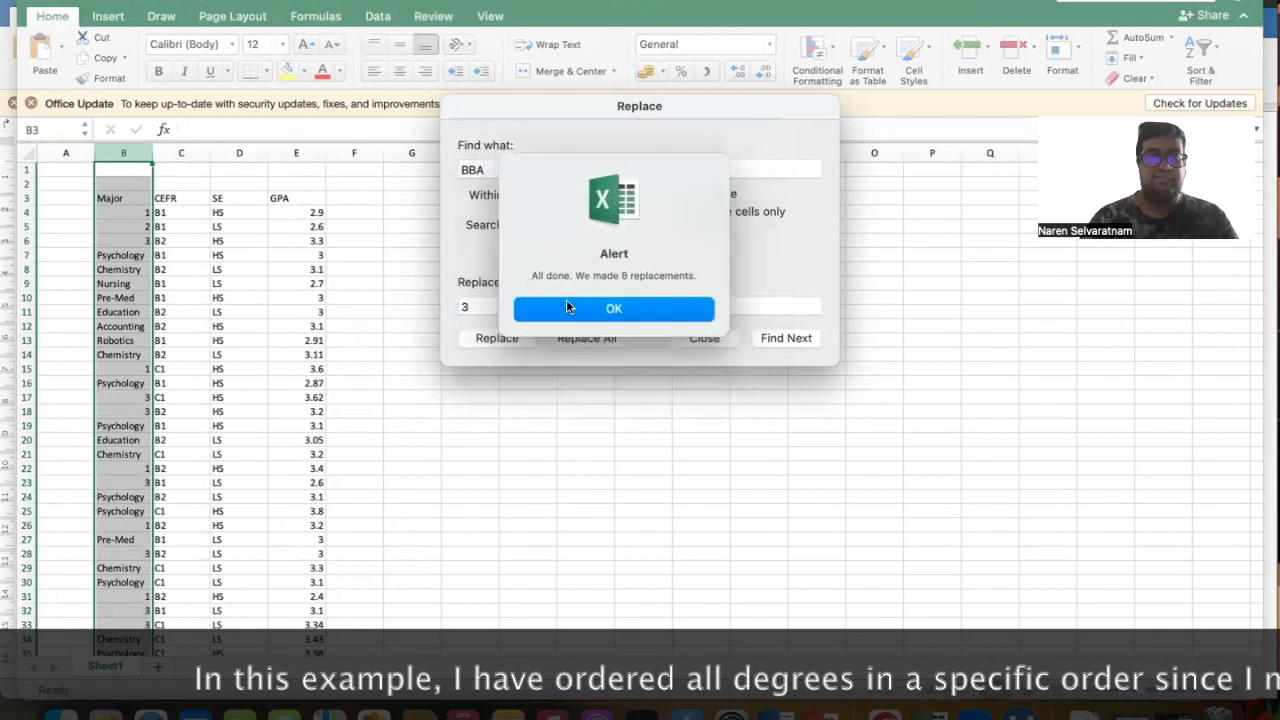
key(Return)
- Replace all occurrences of Psychology in the Major column with 4
double_click(488, 170)
text(Psychology)
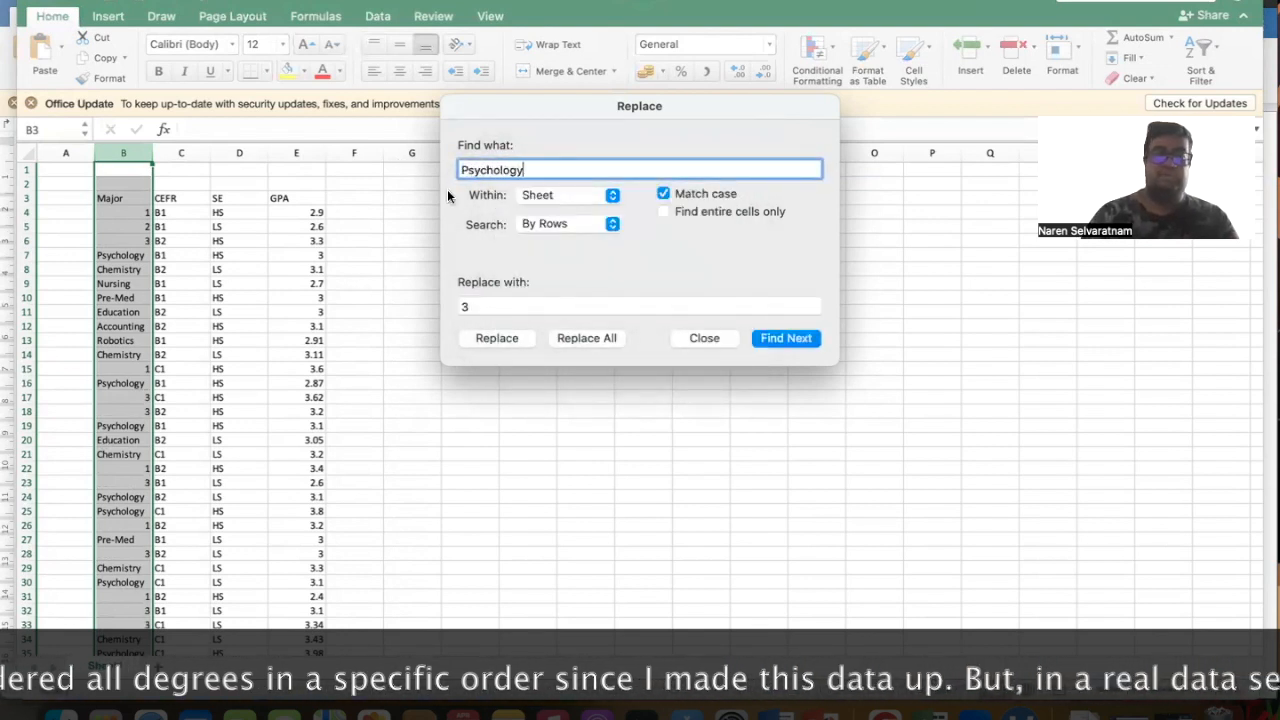
click(480, 304)
click(566, 339)
click(576, 306)
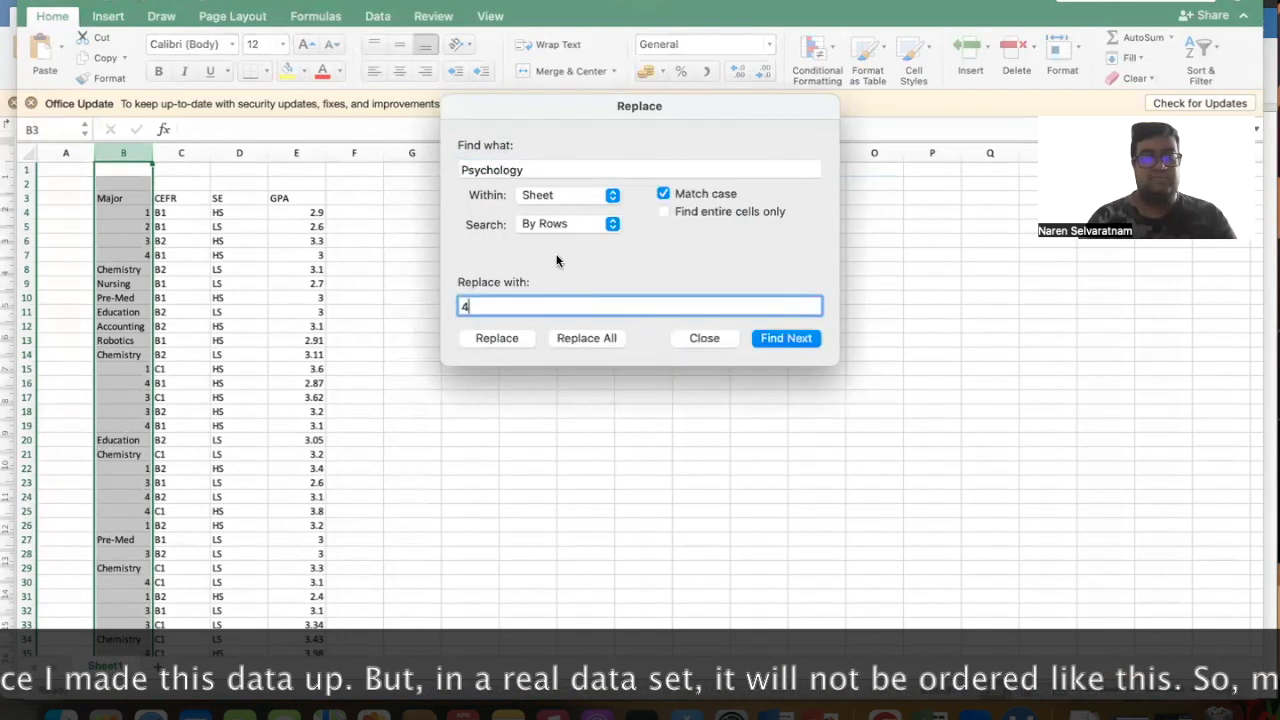
- Code the Chemistry major as 5 by replacing every Chemistry entry in the Major column
drag(526, 170, 454, 168)
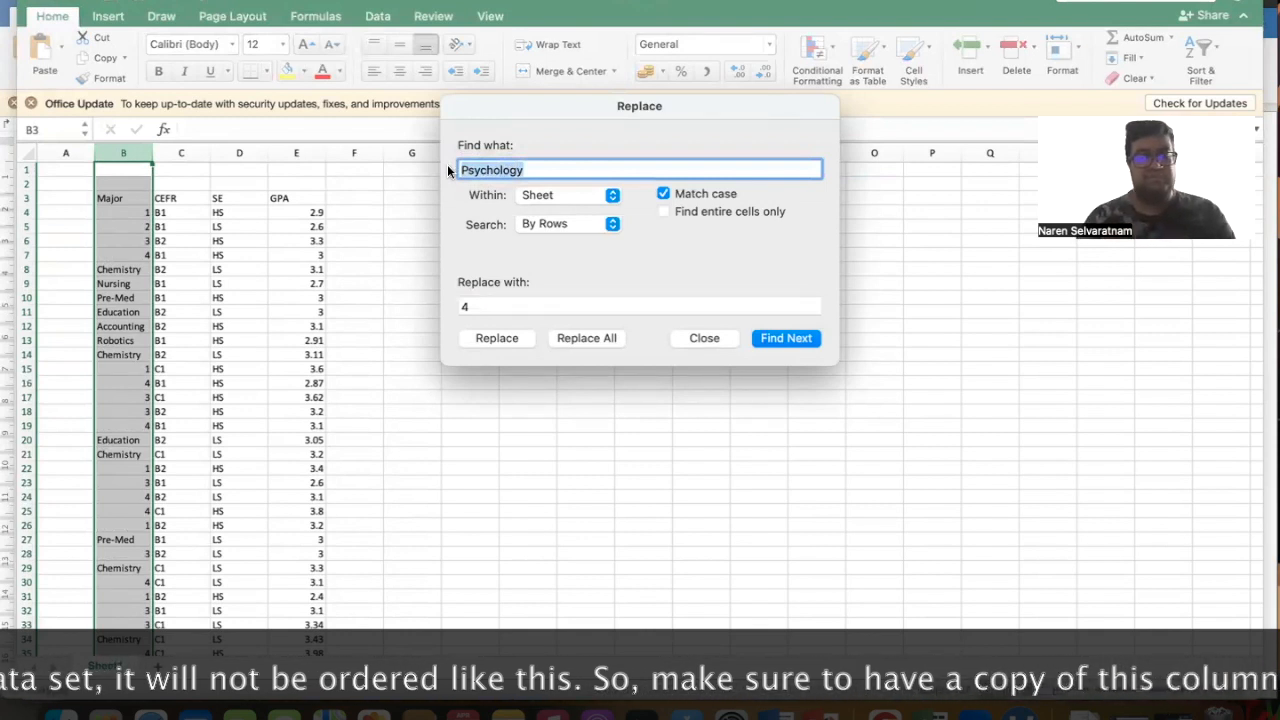
text(Chem)
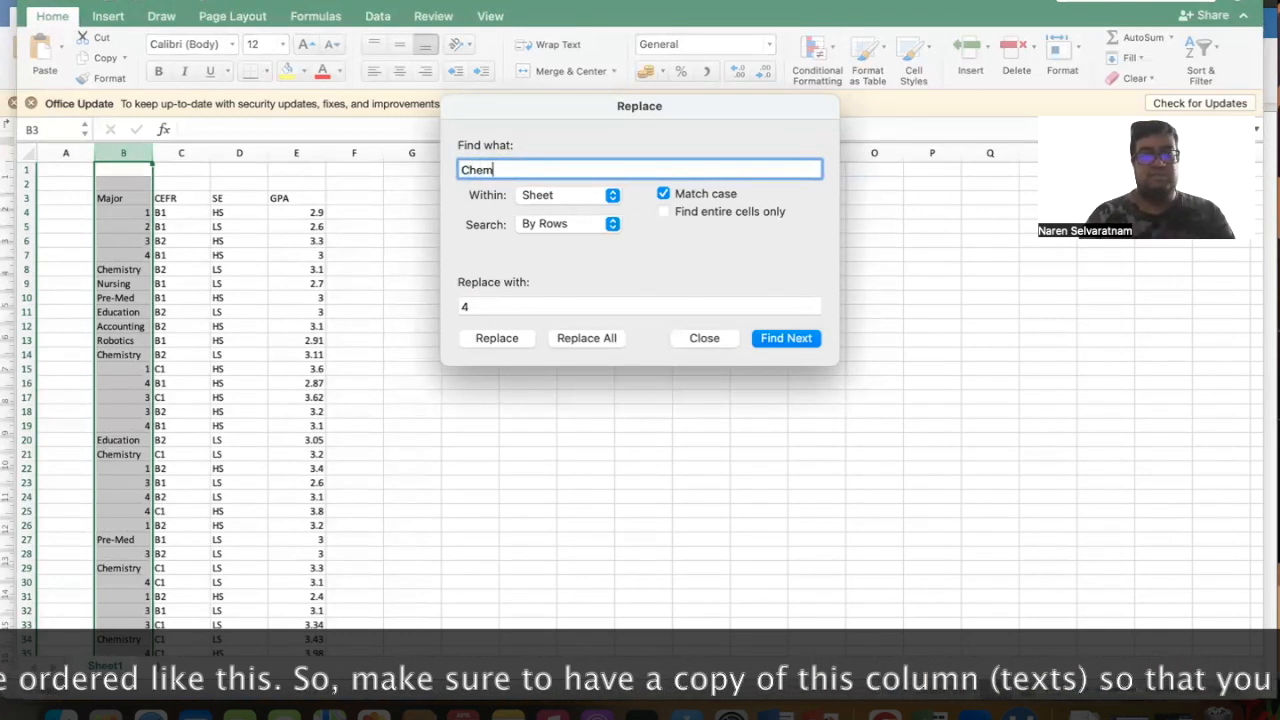
drag(482, 301, 439, 300)
text(5)
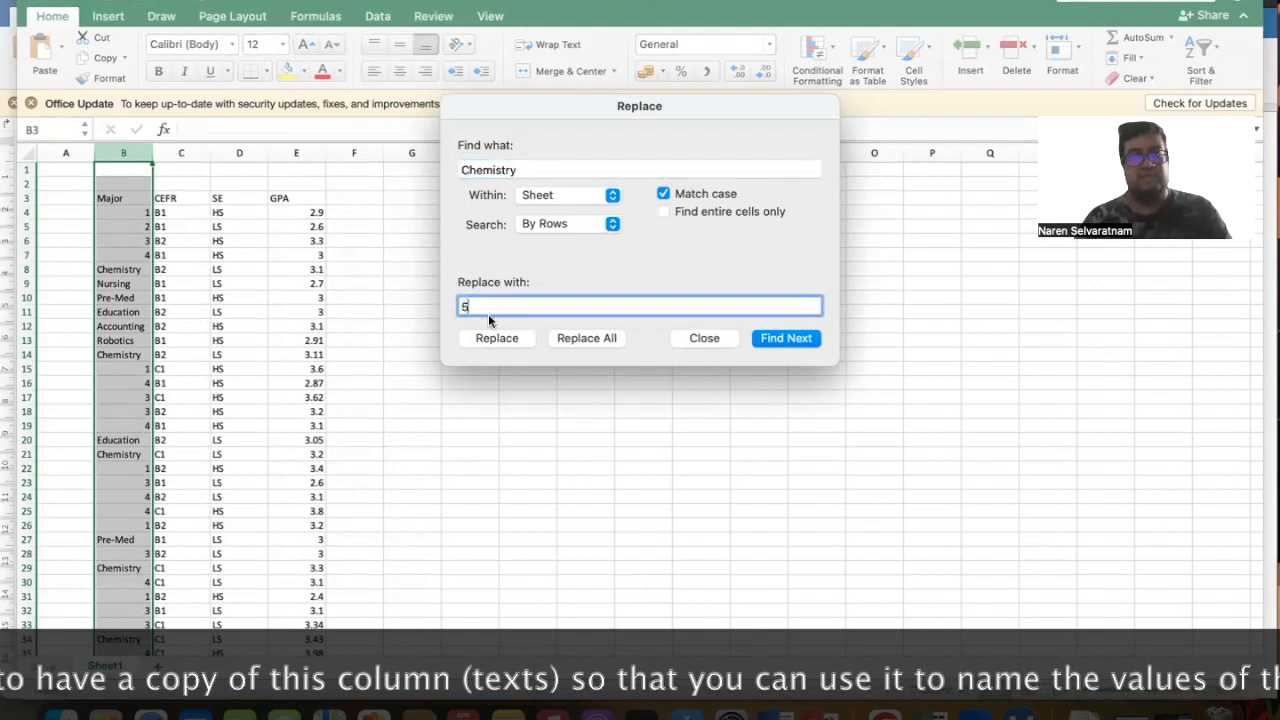
click(582, 338)
click(589, 300)
- Code the Nursing major as 6 by replacing every Nursing entry in the Major column
drag(520, 173, 455, 171)
text(Nursing)
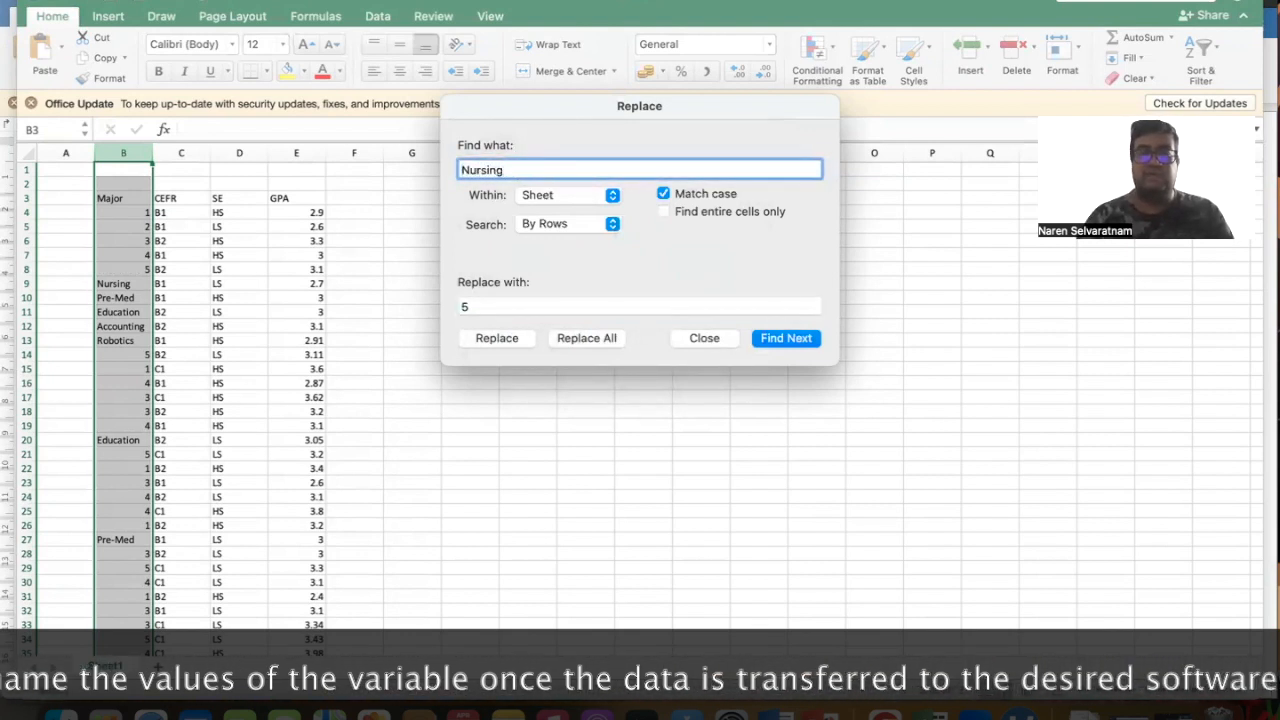
click(474, 303)
text(6)
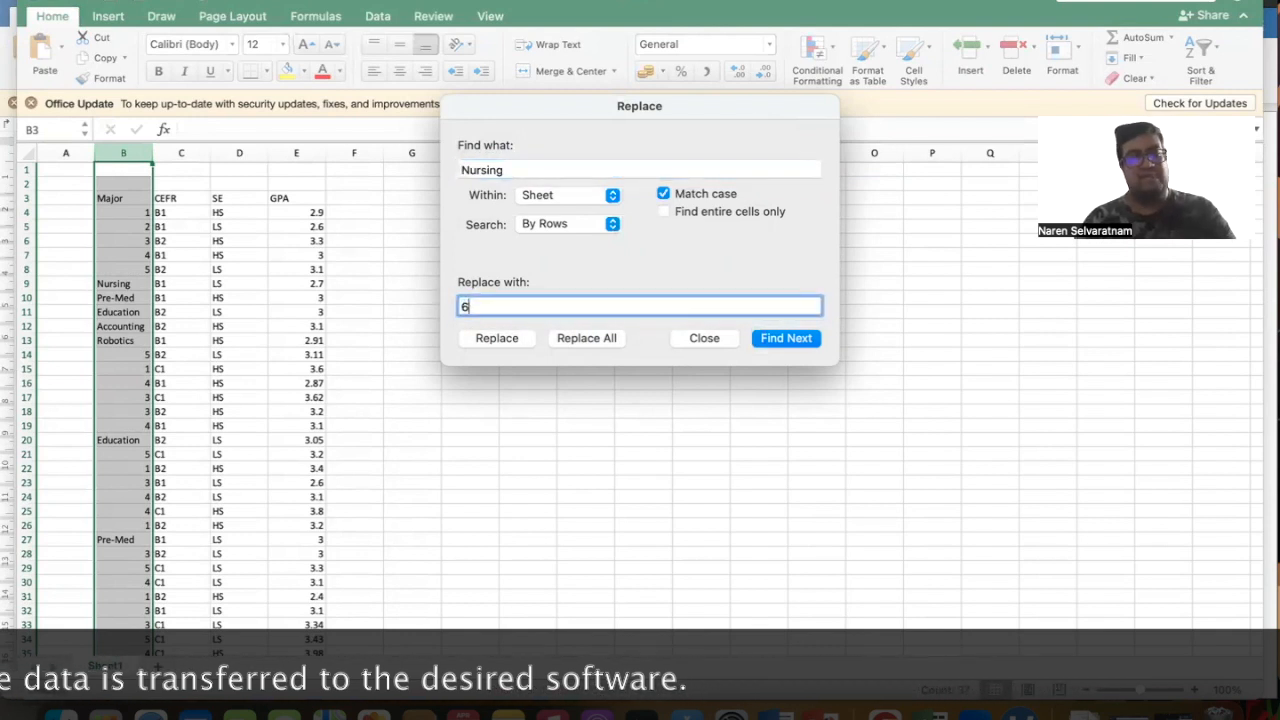
click(587, 338)
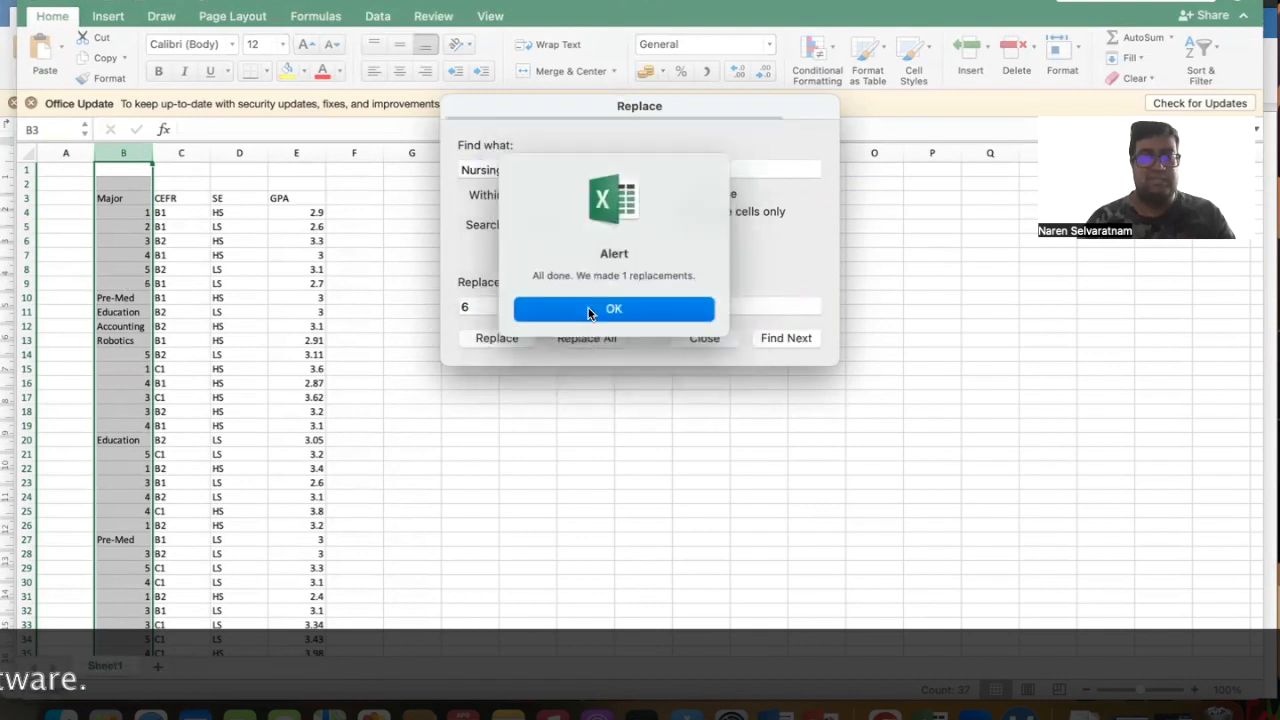
click(603, 309)
- Replace all occurrences of Pre-Med in the Major column with 7
double_click(541, 171)
text(Pre)
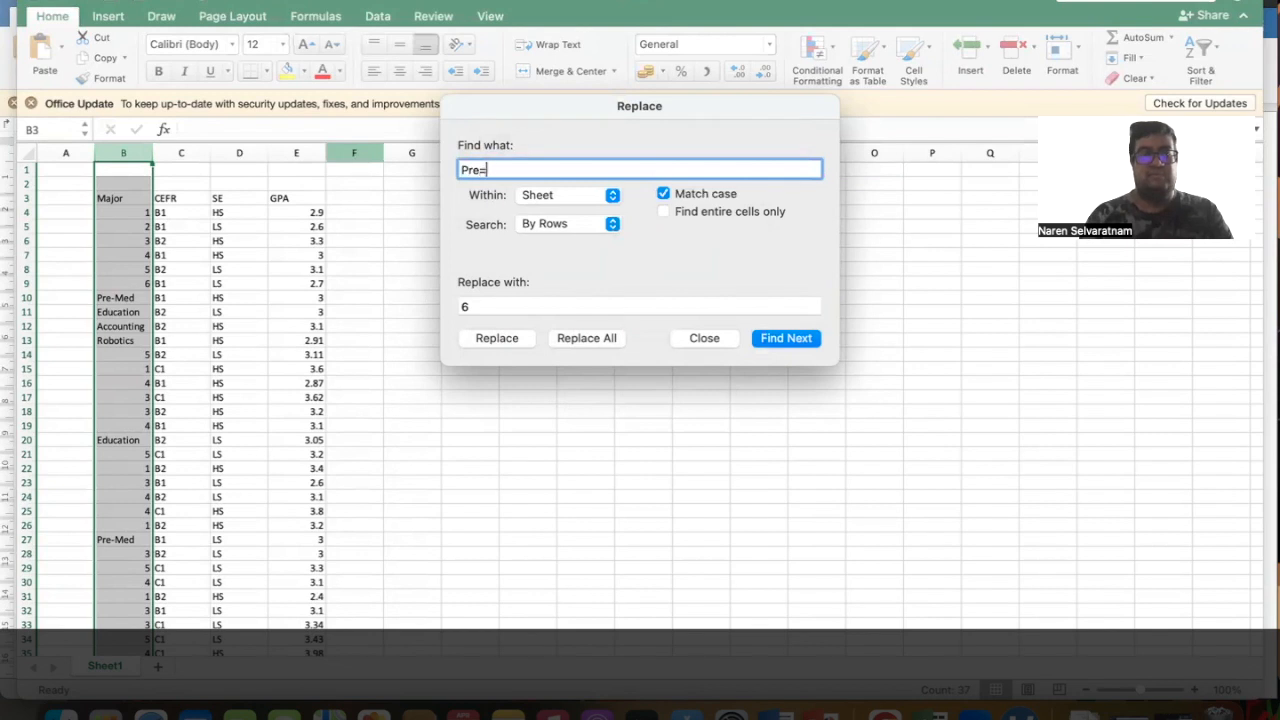
text(-Med)
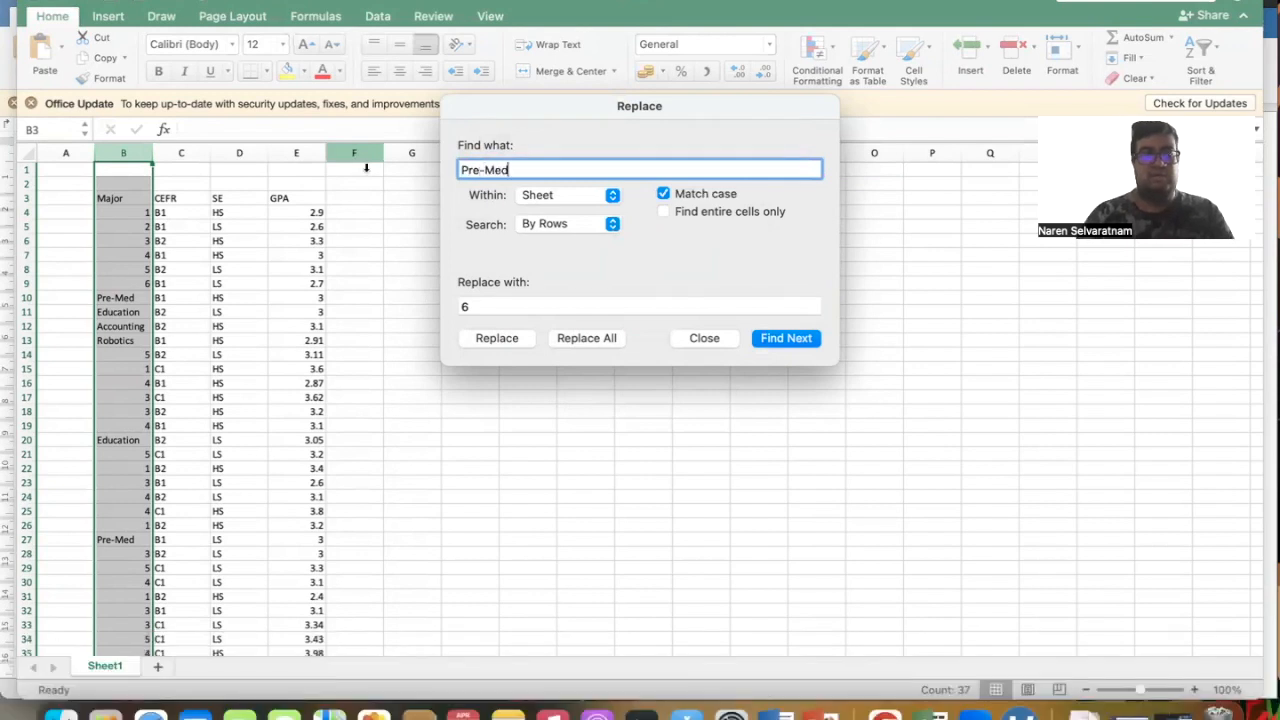
double_click(468, 306)
text(7)
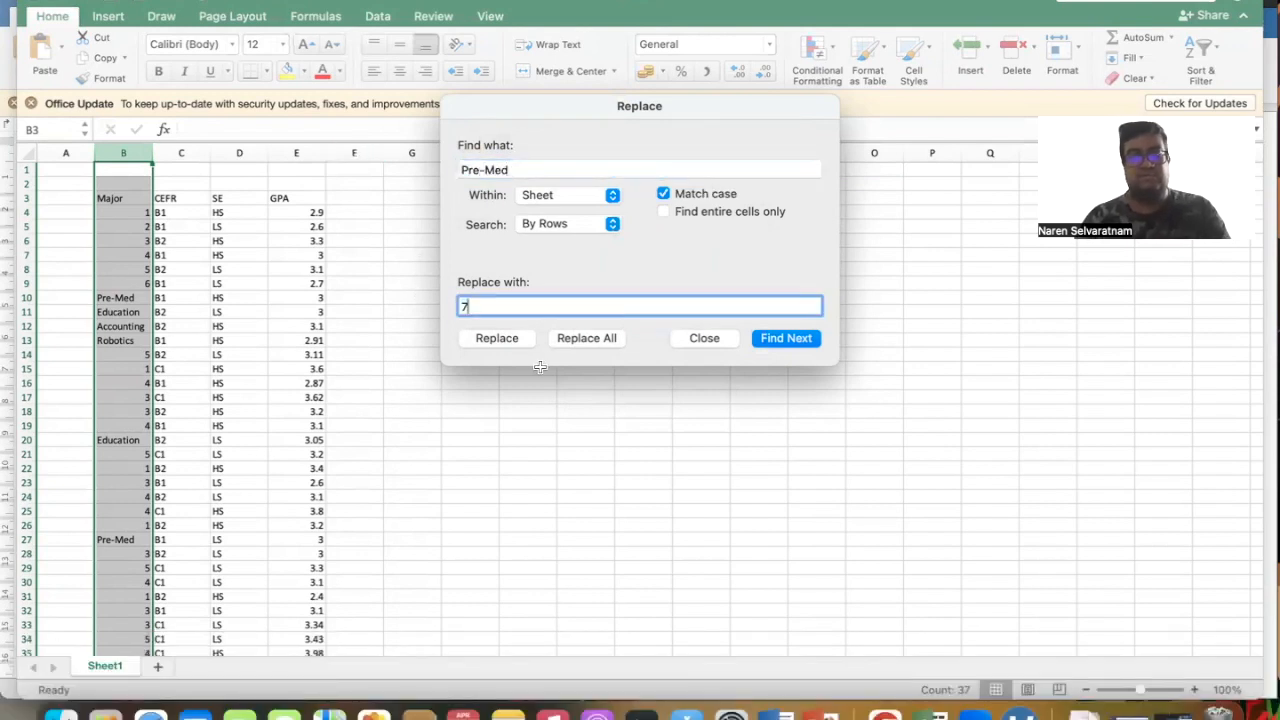
click(574, 341)
click(596, 311)
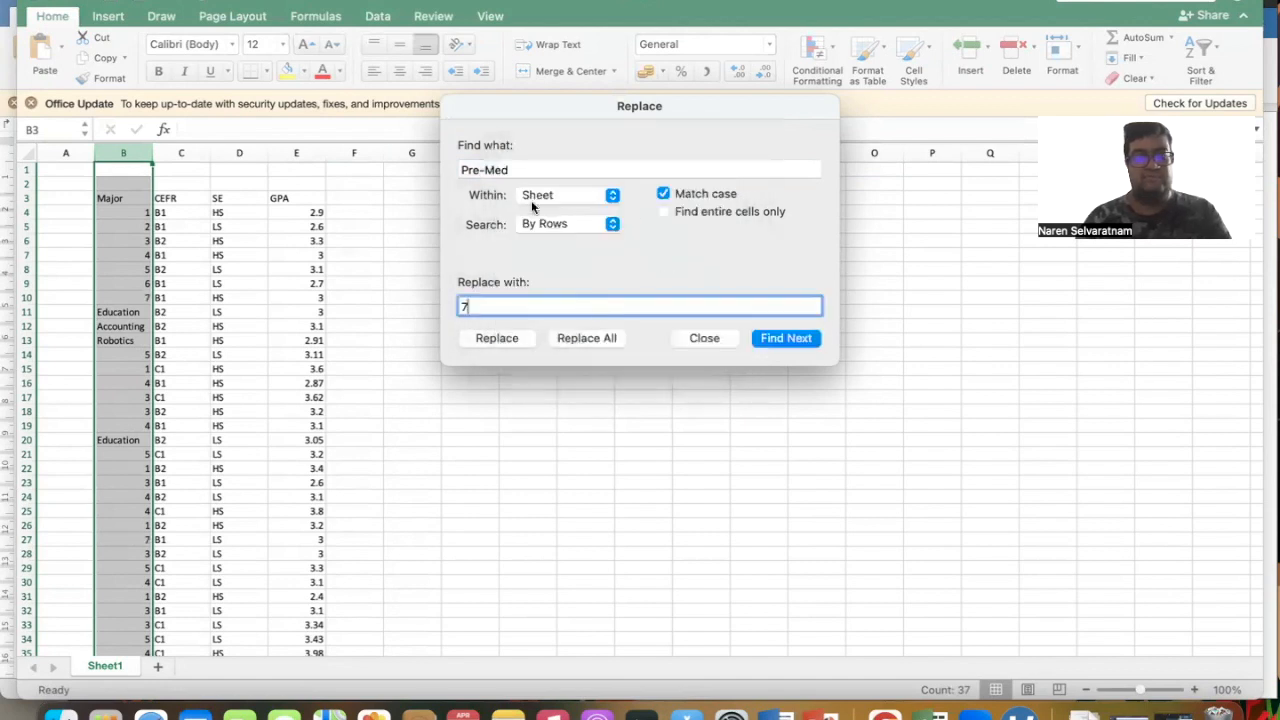
- Replace all occurrences of Education in the Major column with 8
drag(520, 167, 410, 169)
text(Education)
double_click(482, 308)
text(8)
click(582, 337)
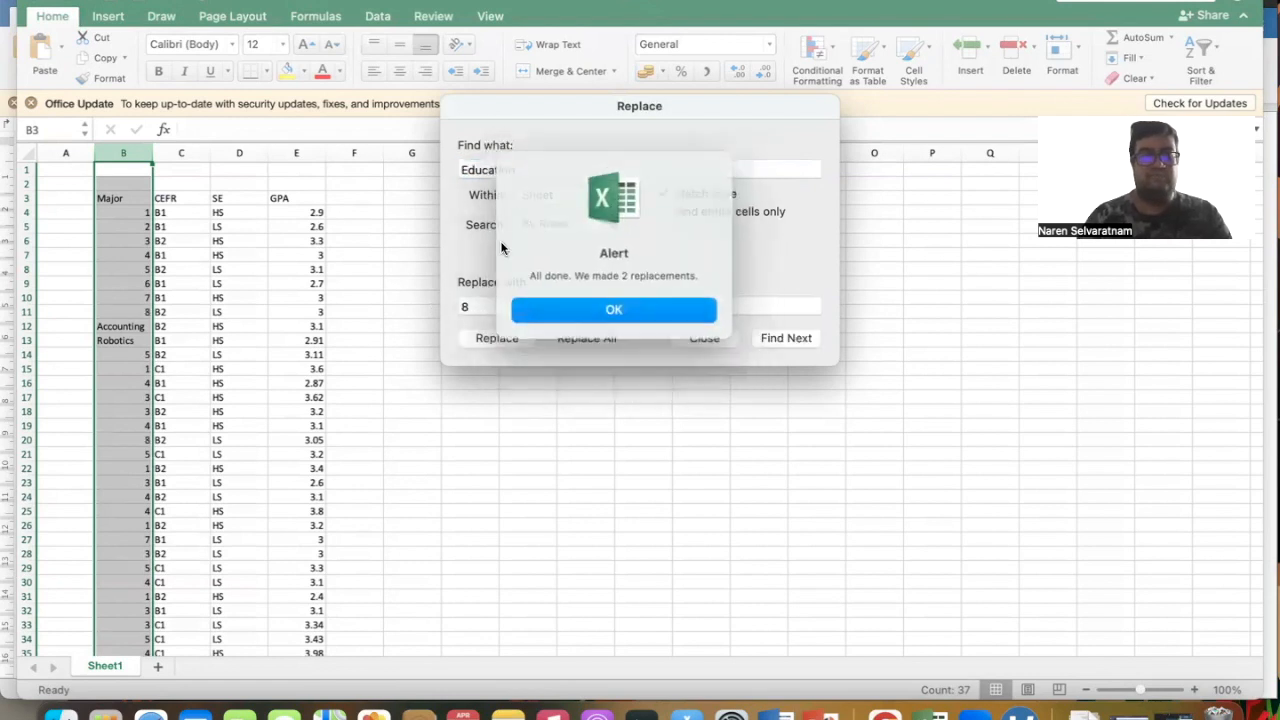
click(586, 308)
- Replace all occurrences of Accounting in the Major column with 9
double_click(520, 175)
text(Accounting)
click(498, 308)
text(9)
click(584, 338)
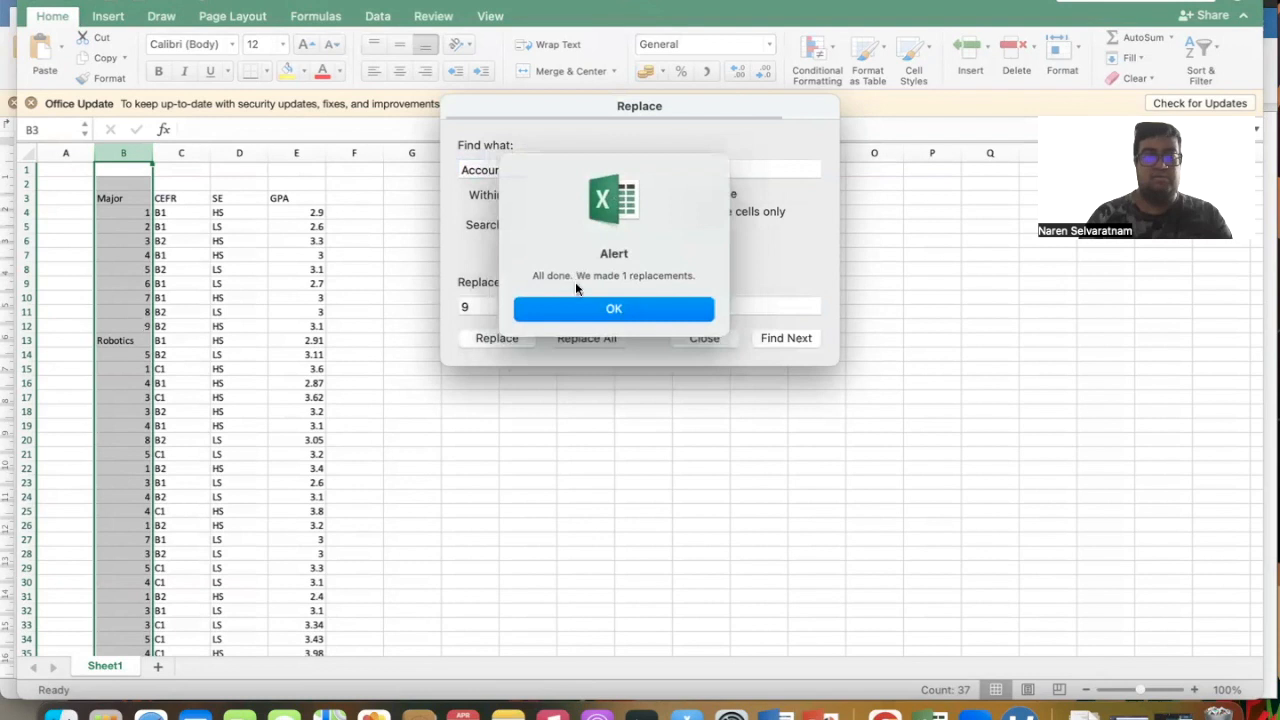
key(Return)
- Replace all occurrences of Robotics in the Major column with 10 and close the Replace dialog
double_click(524, 170)
text(Robotics)
double_click(488, 306)
text(10)
click(586, 340)
click(671, 316)
click(710, 343)
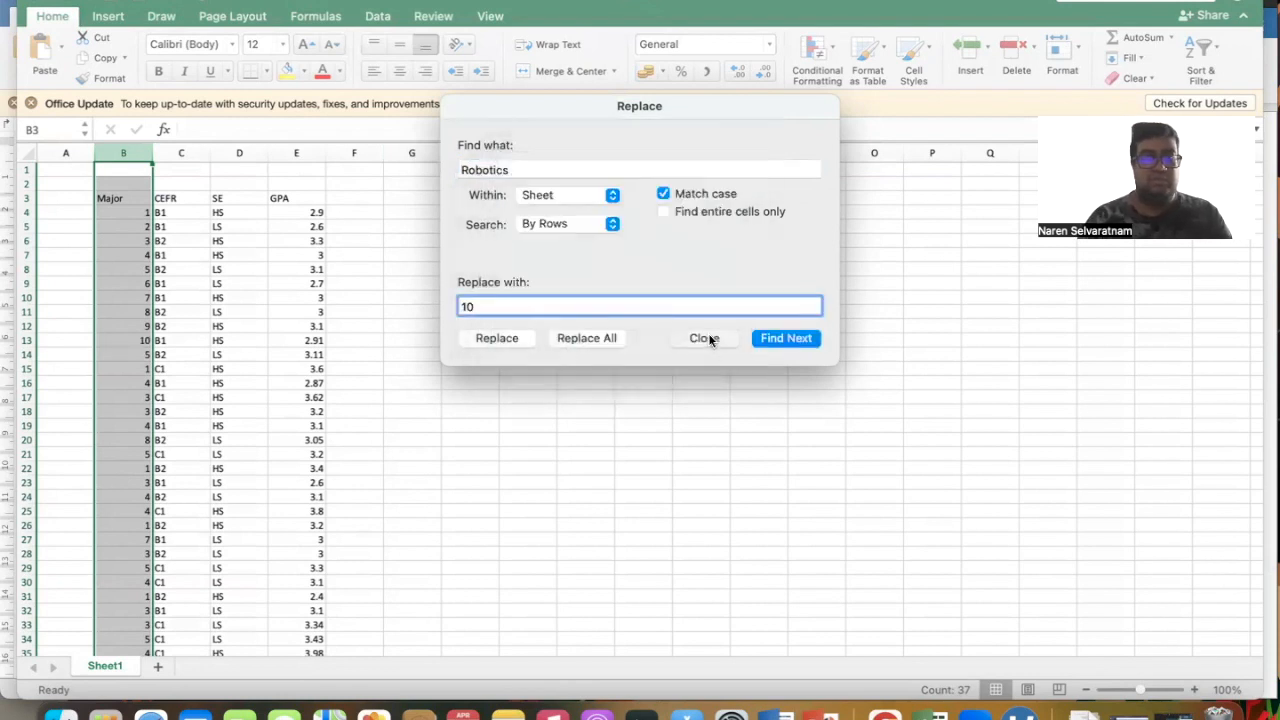
- Copy all the coded Major values from B4 down to B39, without the header
scroll(508, 394, down, 4)
scroll(508, 394, up, 2)
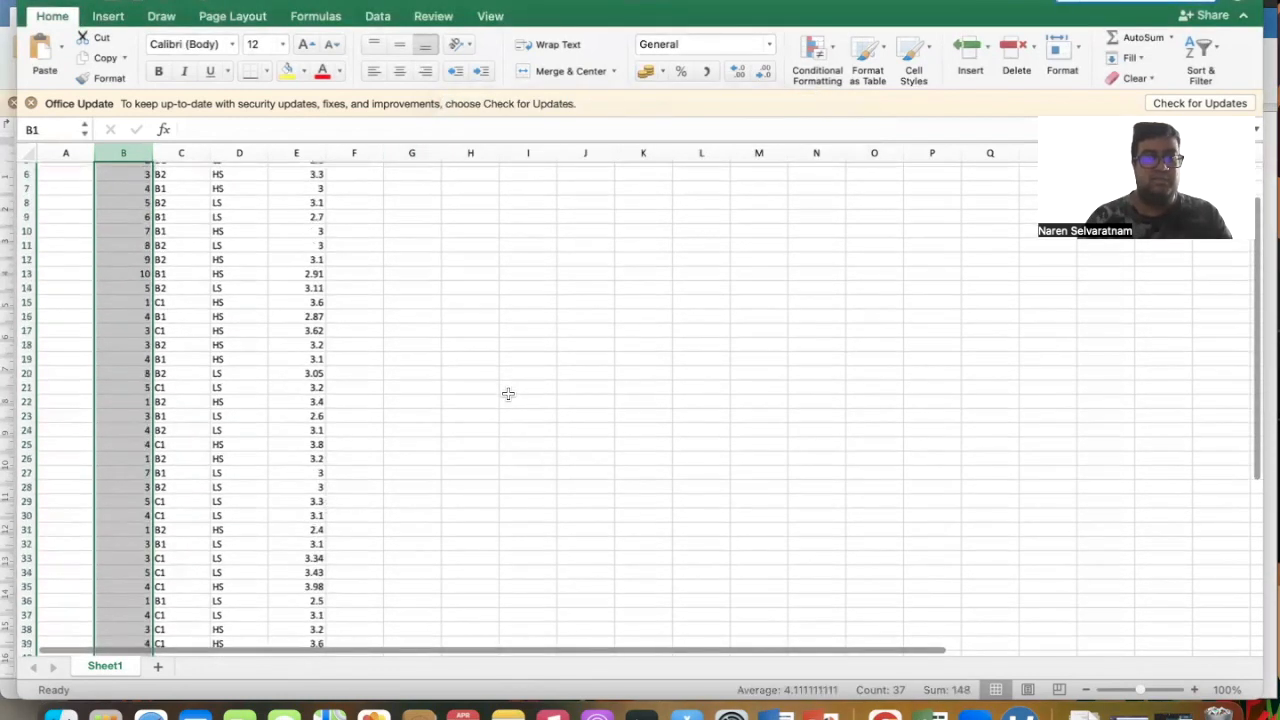
click(508, 394)
scroll(508, 394, up, 2)
click(129, 211)
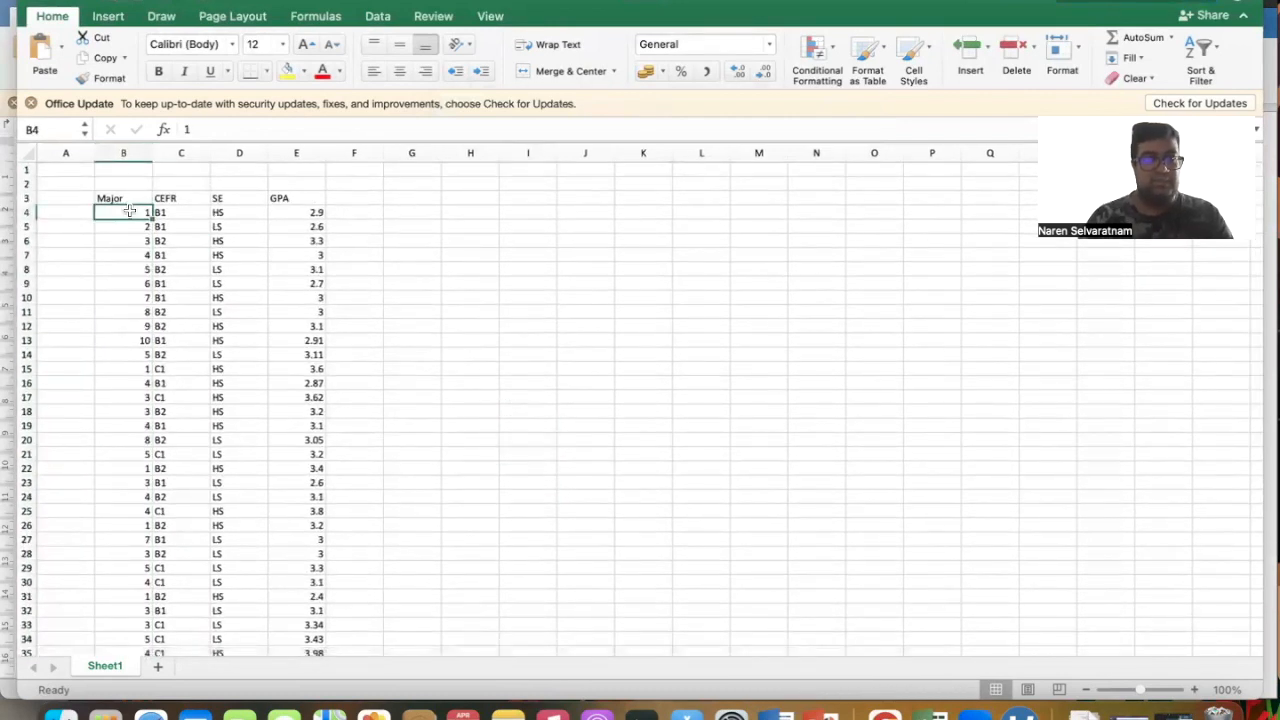
key(ctrl+shift+Down)
scroll(499, 285, down, 3)
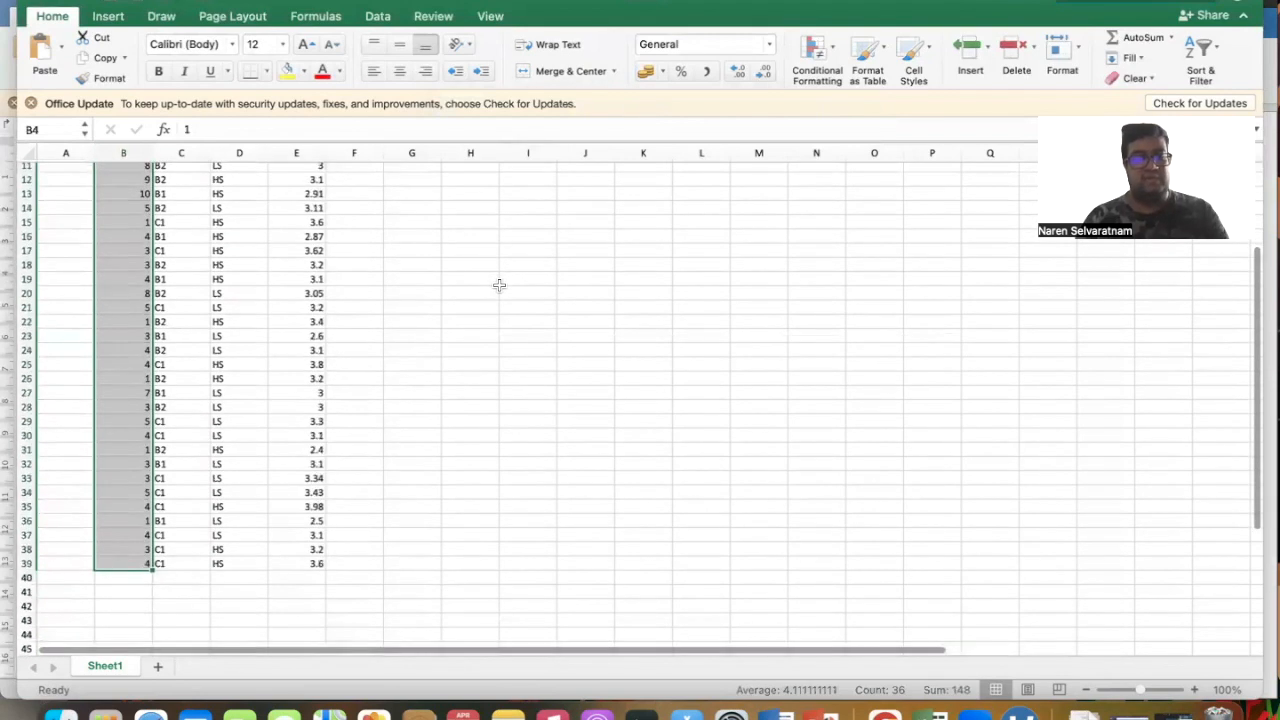
scroll(499, 285, up, 3)
key(super+c)
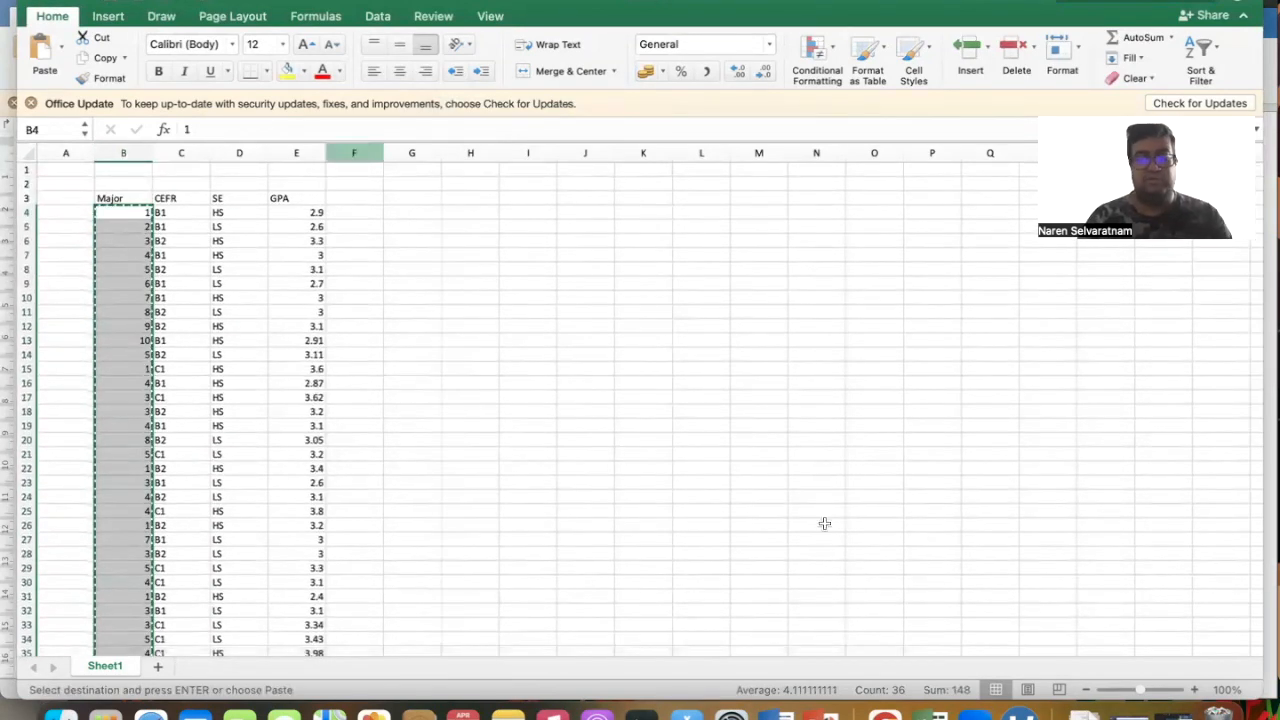
- Switch to jamovi and paste the copied Major codes into column A, starting at row 1
click(1020, 712)
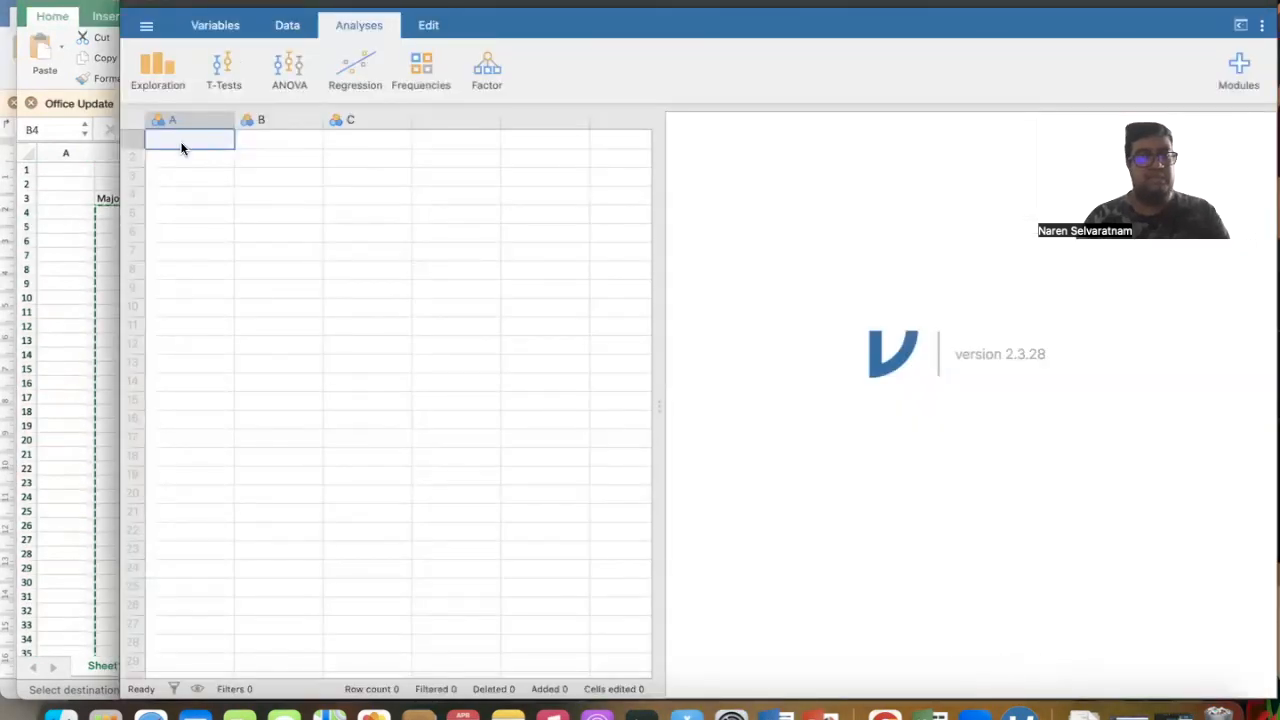
key(super+v)
scroll(333, 246, down, 3)
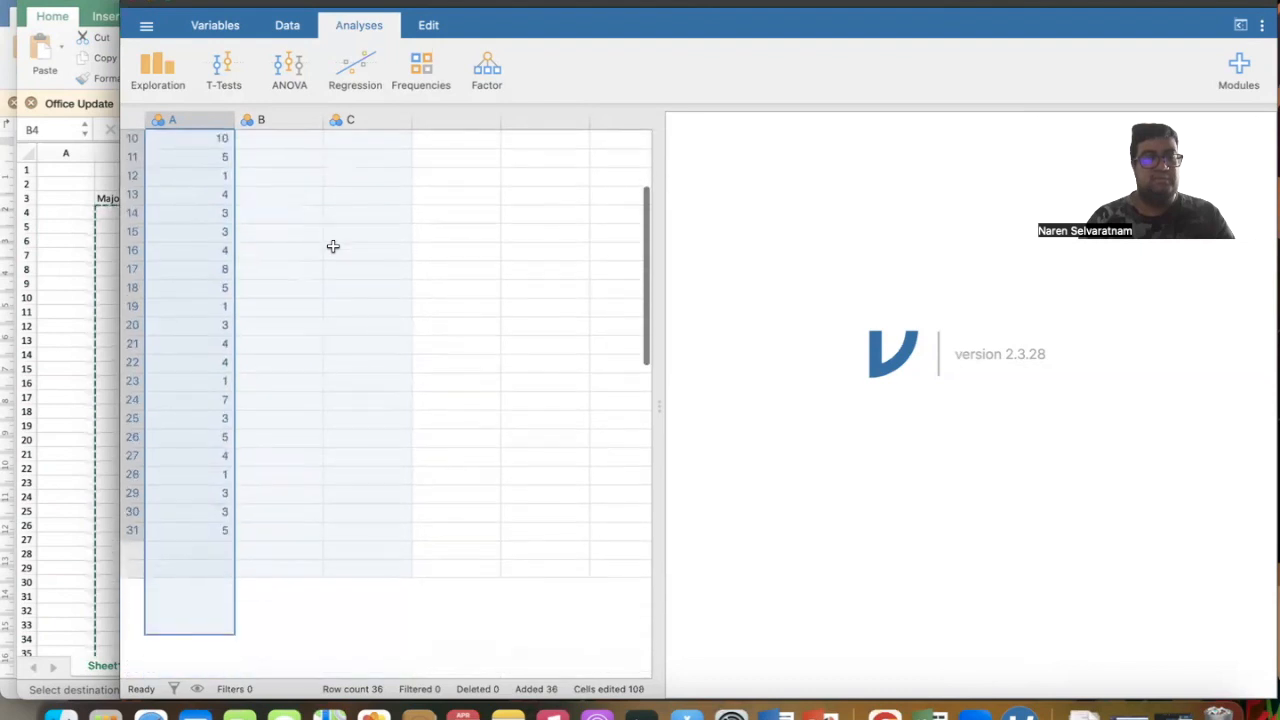
scroll(333, 246, up, 3)
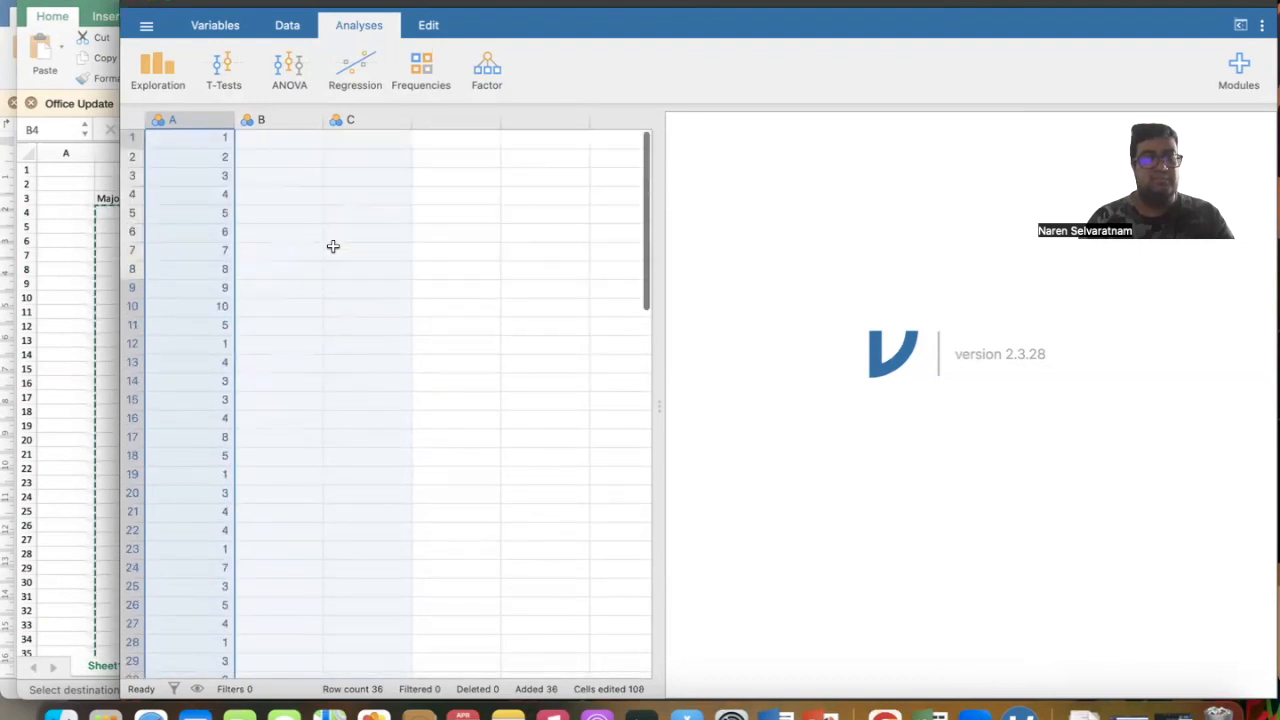
click(354, 218)
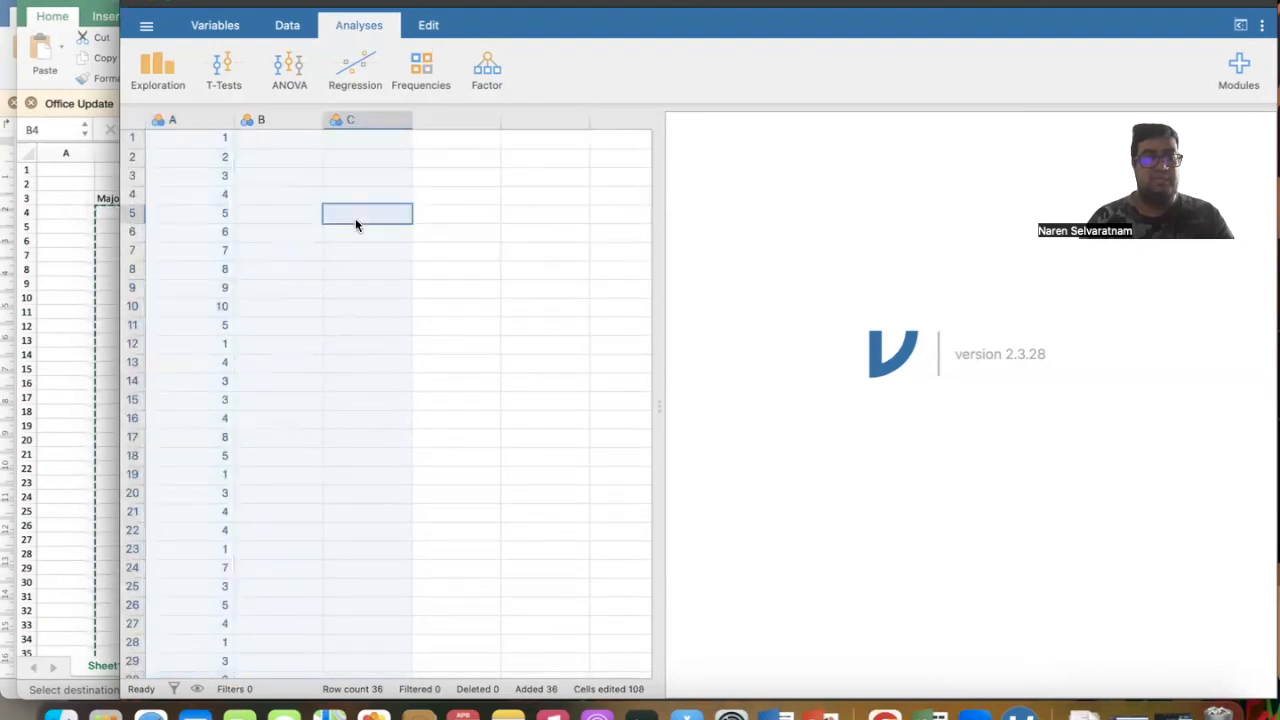
- Open the setup of variable A and rename it Major
double_click(178, 120)
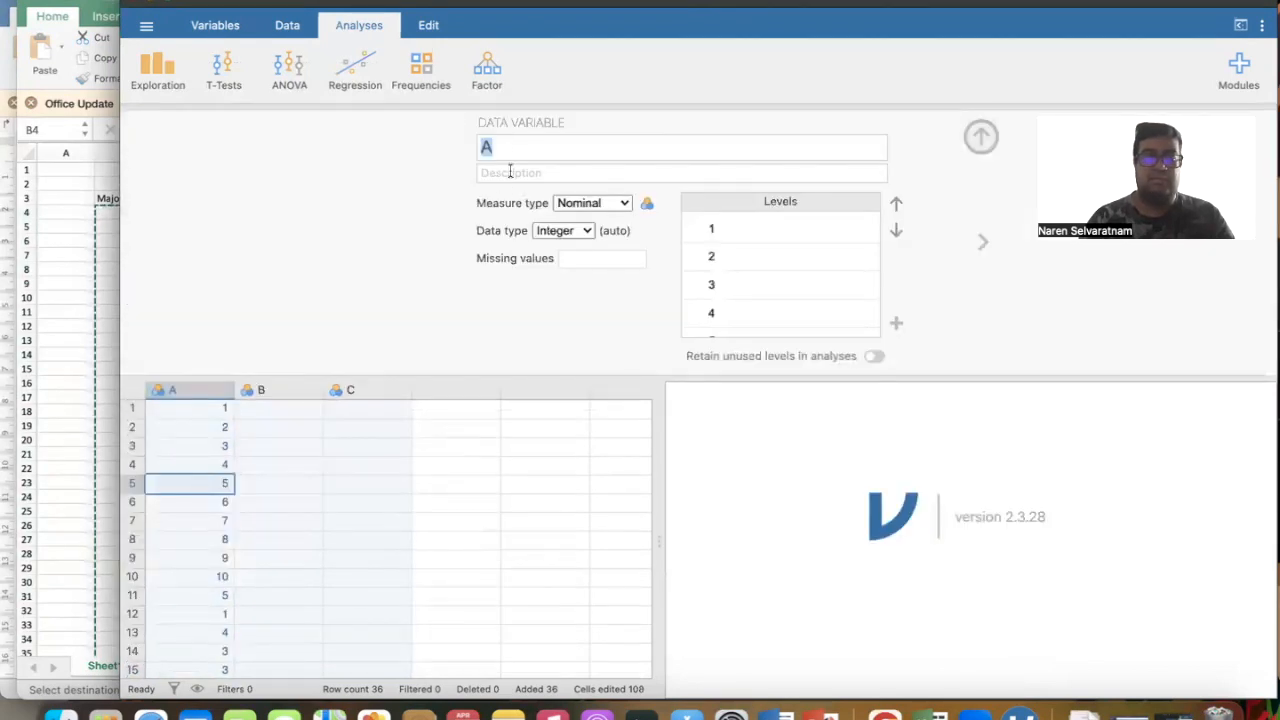
key(BackSpace)
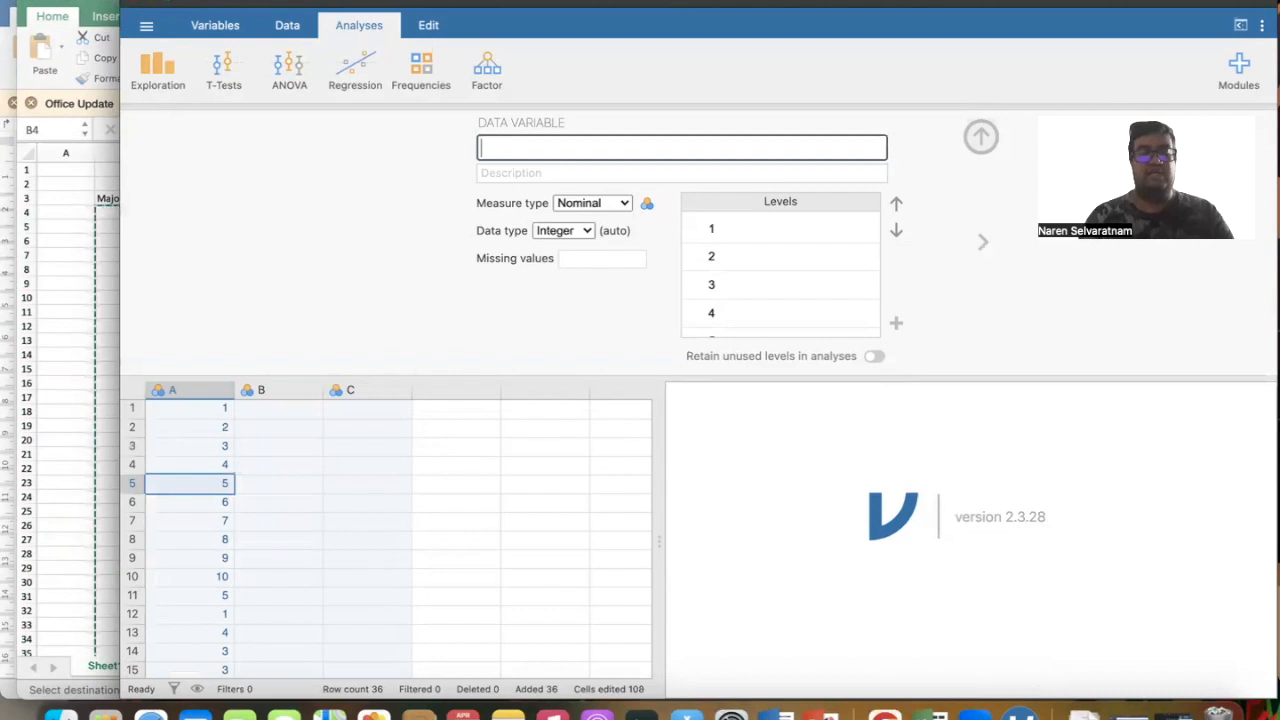
text(Major)
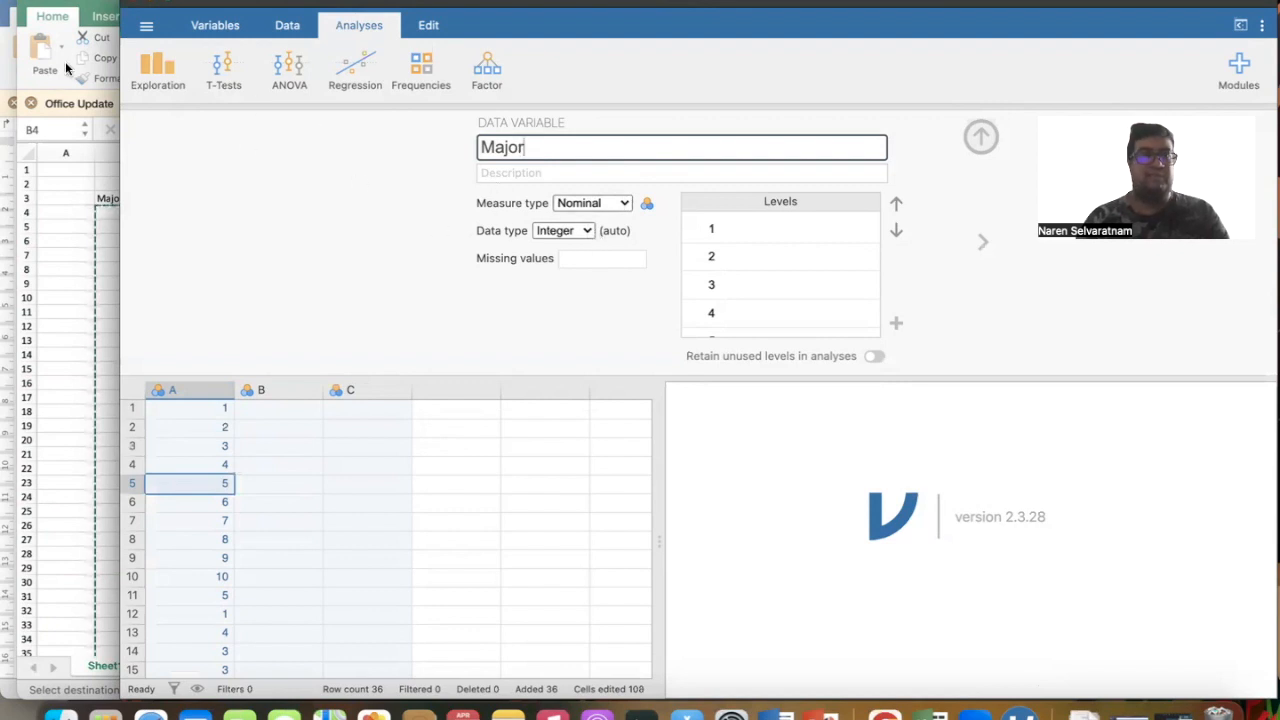
- Bring up the Word dataset behind jamovi and move the jamovi window aside so the Word table's Major column can be read
click(50, 5)
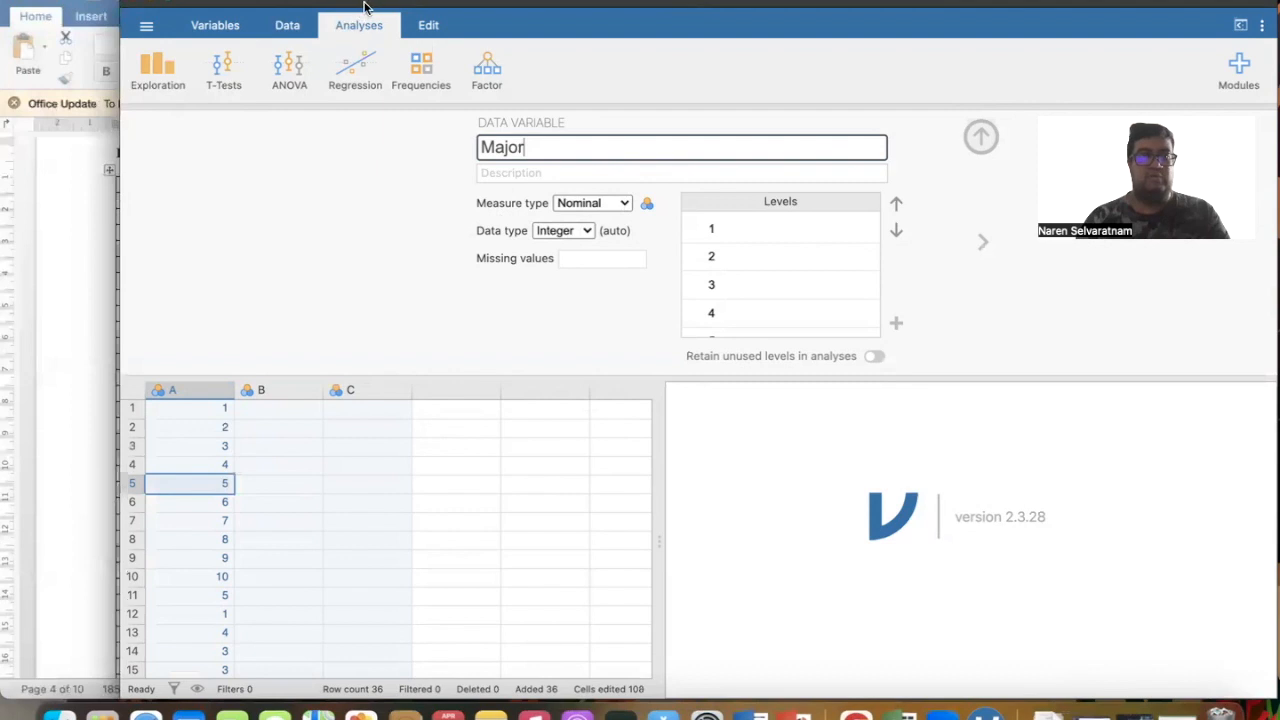
drag(399, 3, 440, 3)
drag(479, 0, 504, 0)
- Label level 1 of the Major variable as "1 - CS"
scroll(946, 283, down, 5)
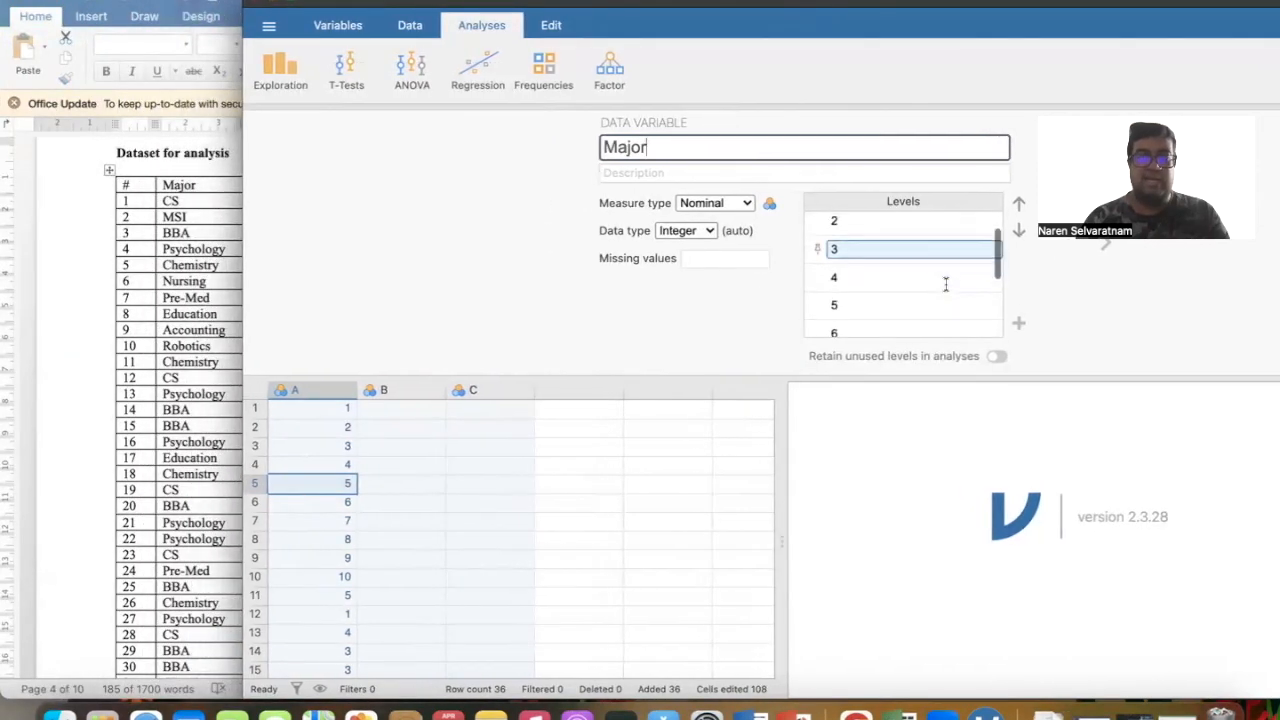
scroll(946, 285, up, 5)
click(946, 285)
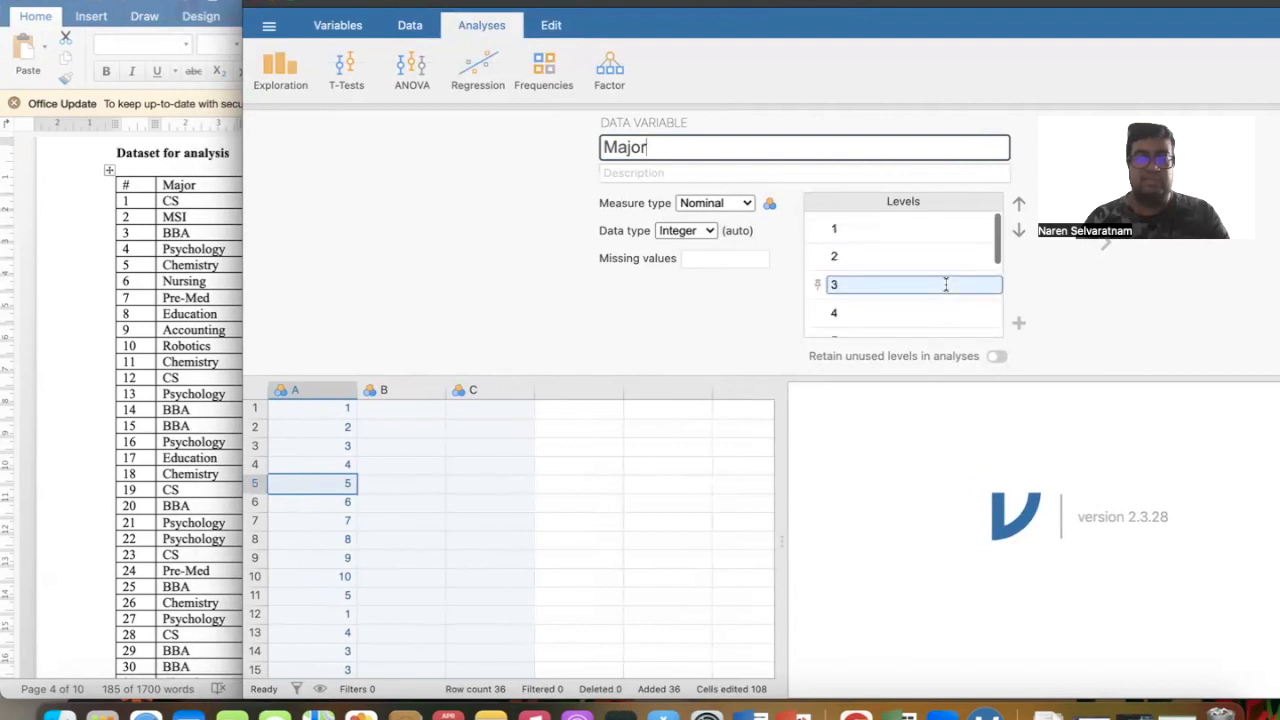
click(937, 230)
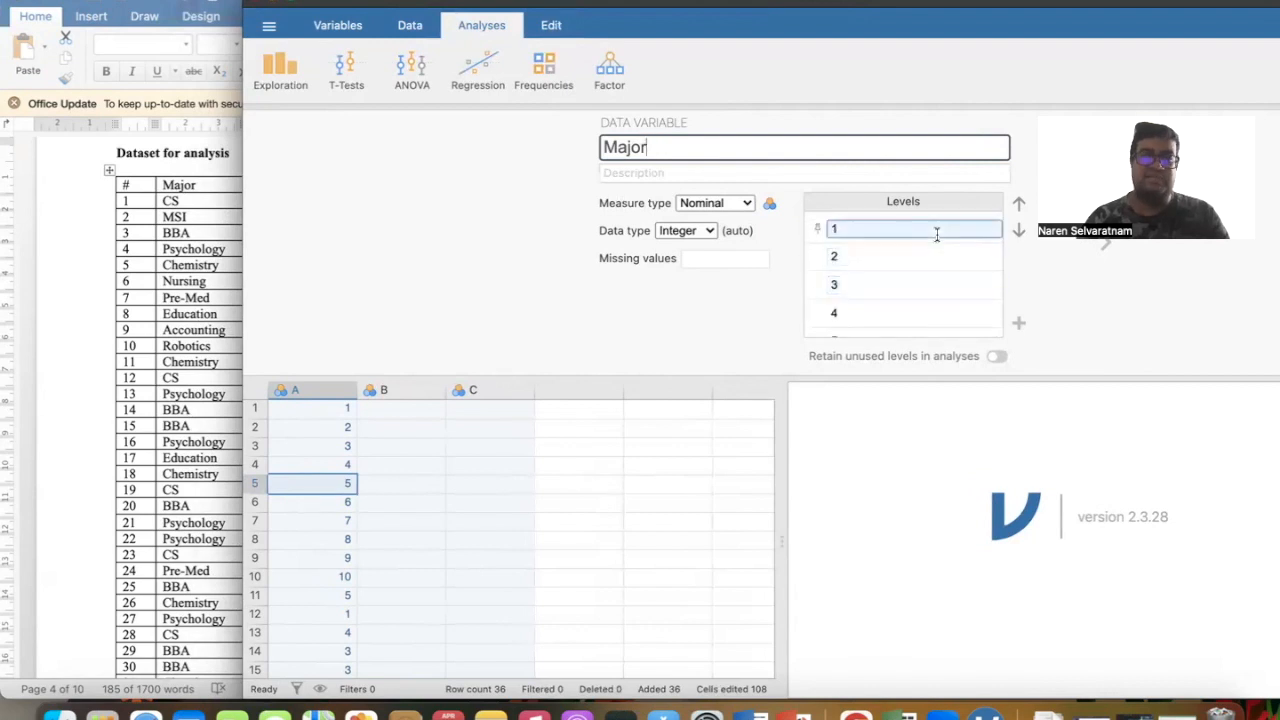
double_click(885, 229)
click(885, 231)
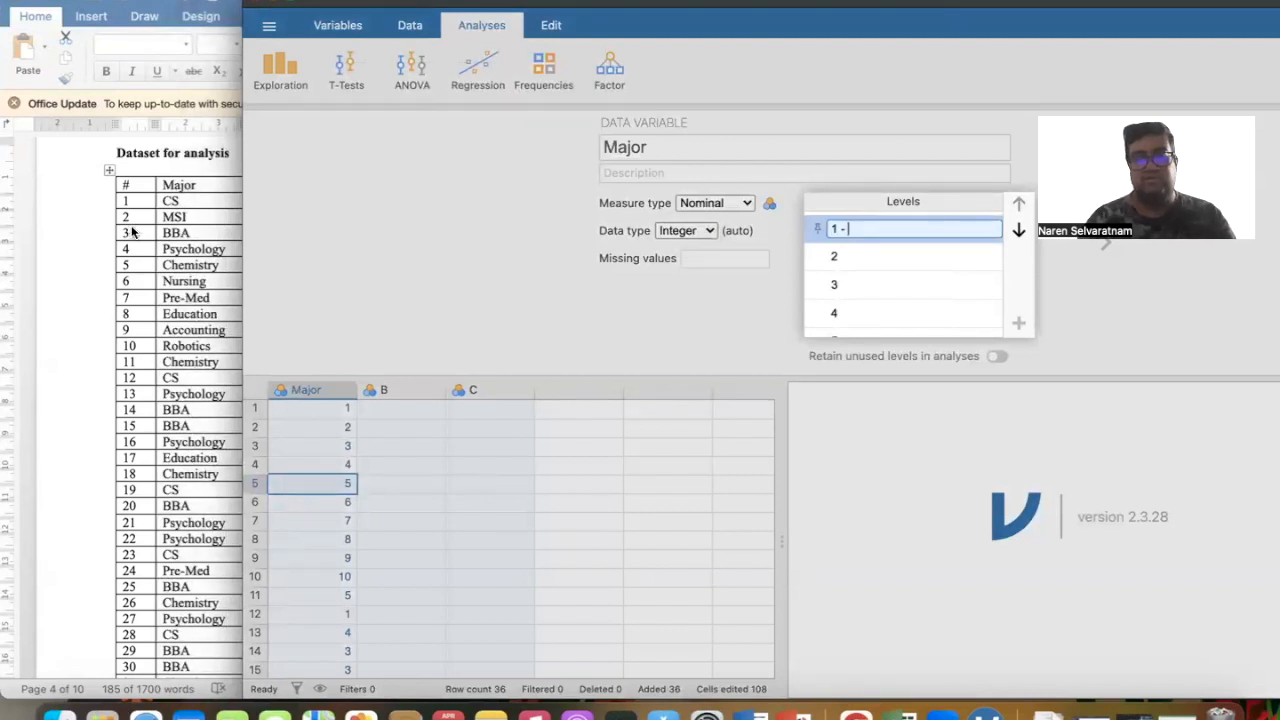
text(- C)
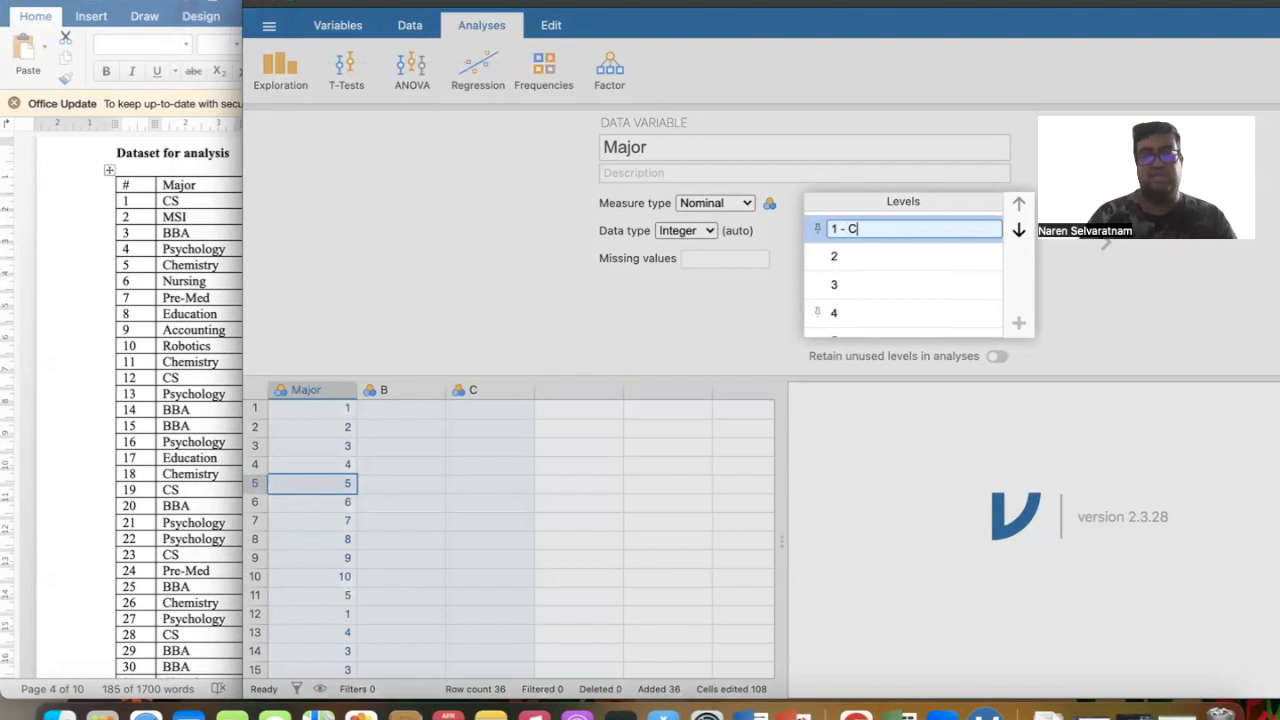
text(S)
click(890, 293)
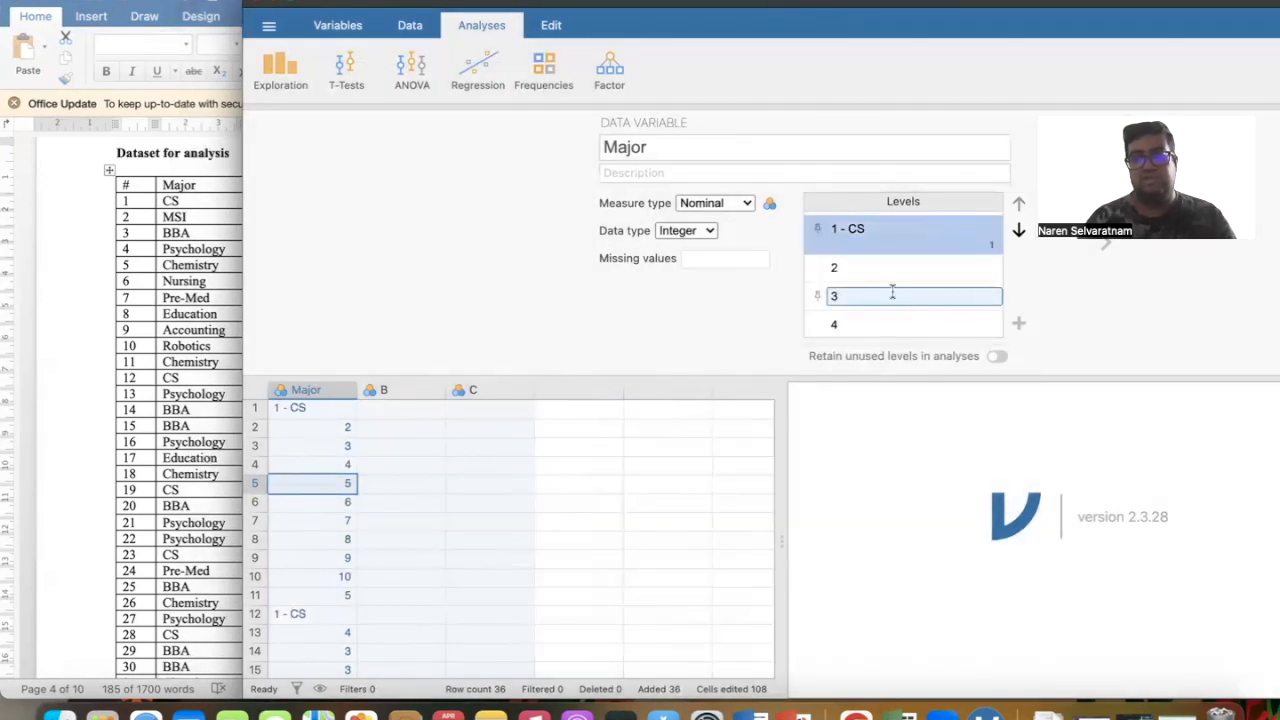
- Label level 2 of the Major variable as "2 - MIS"
click(860, 267)
drag(335, 390, 400, 394)
click(318, 388)
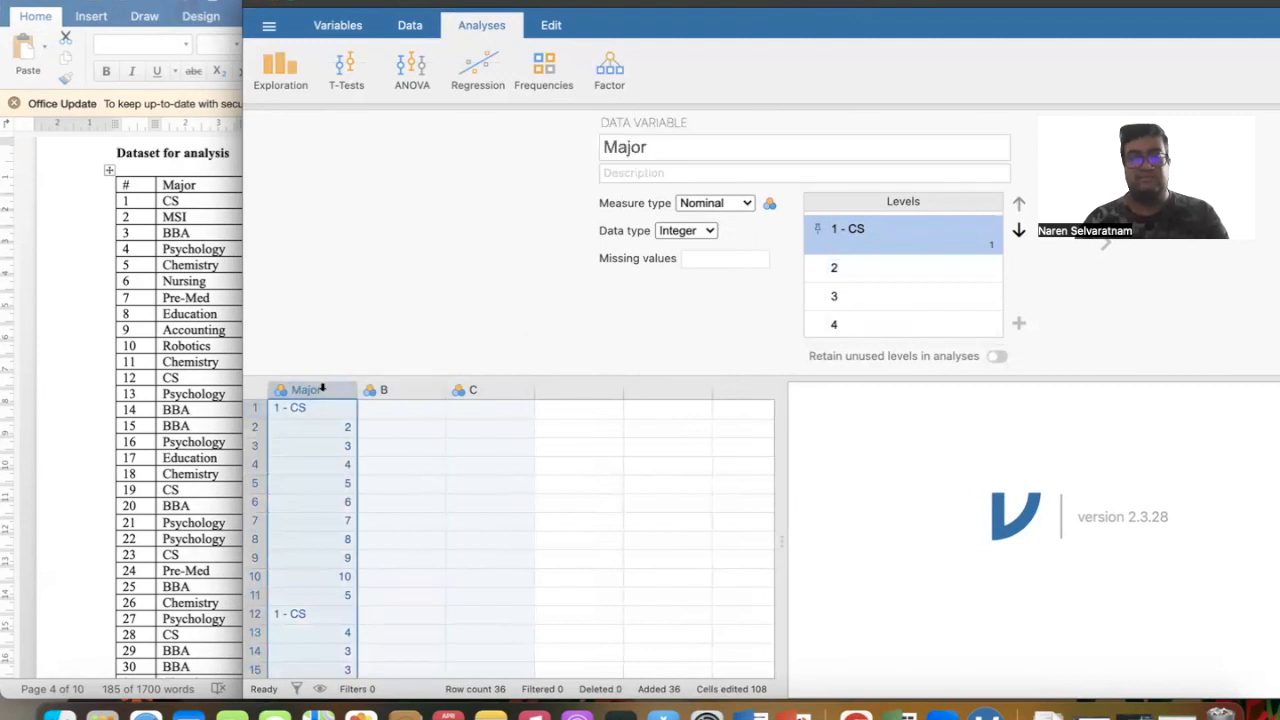
click(873, 264)
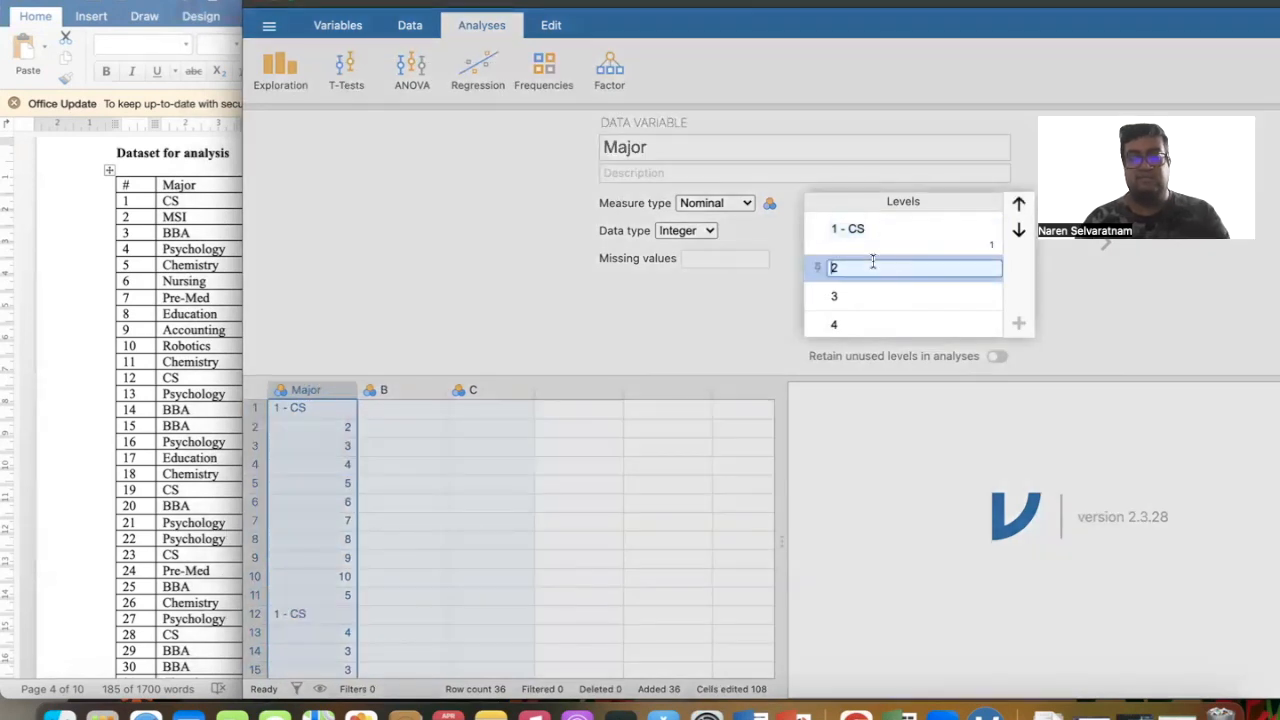
text(2 )
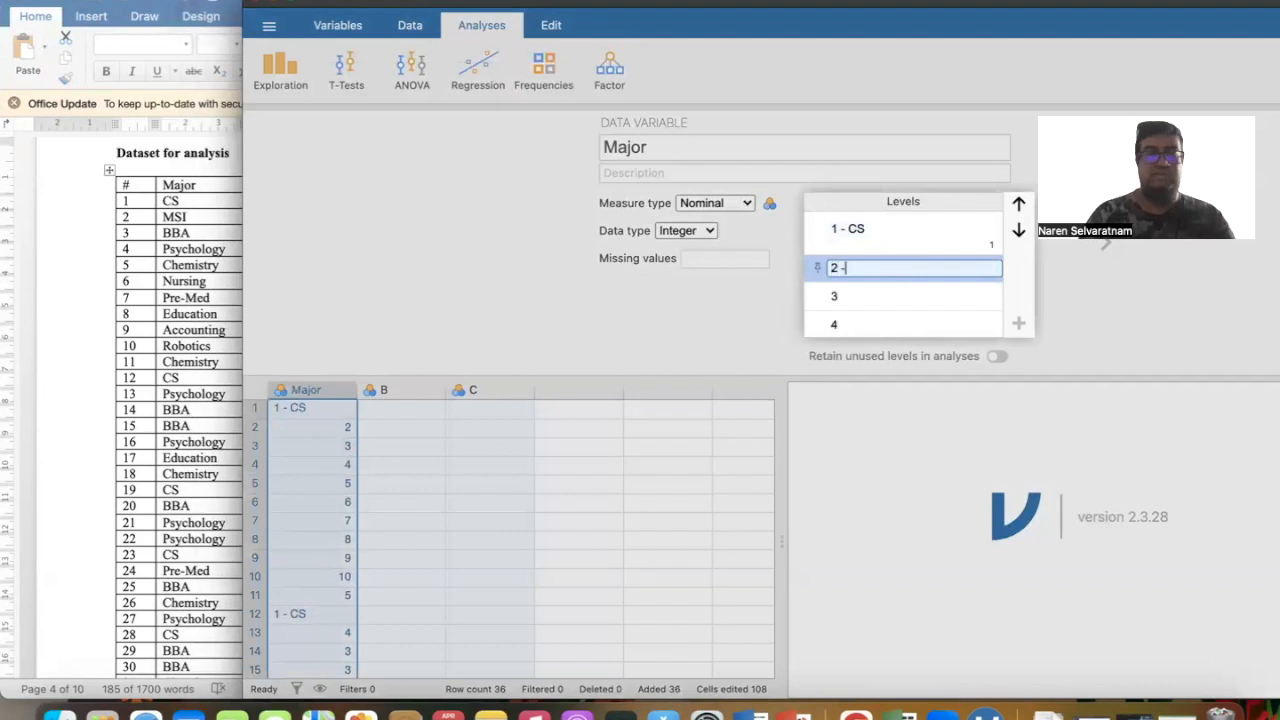
text(- MIS)
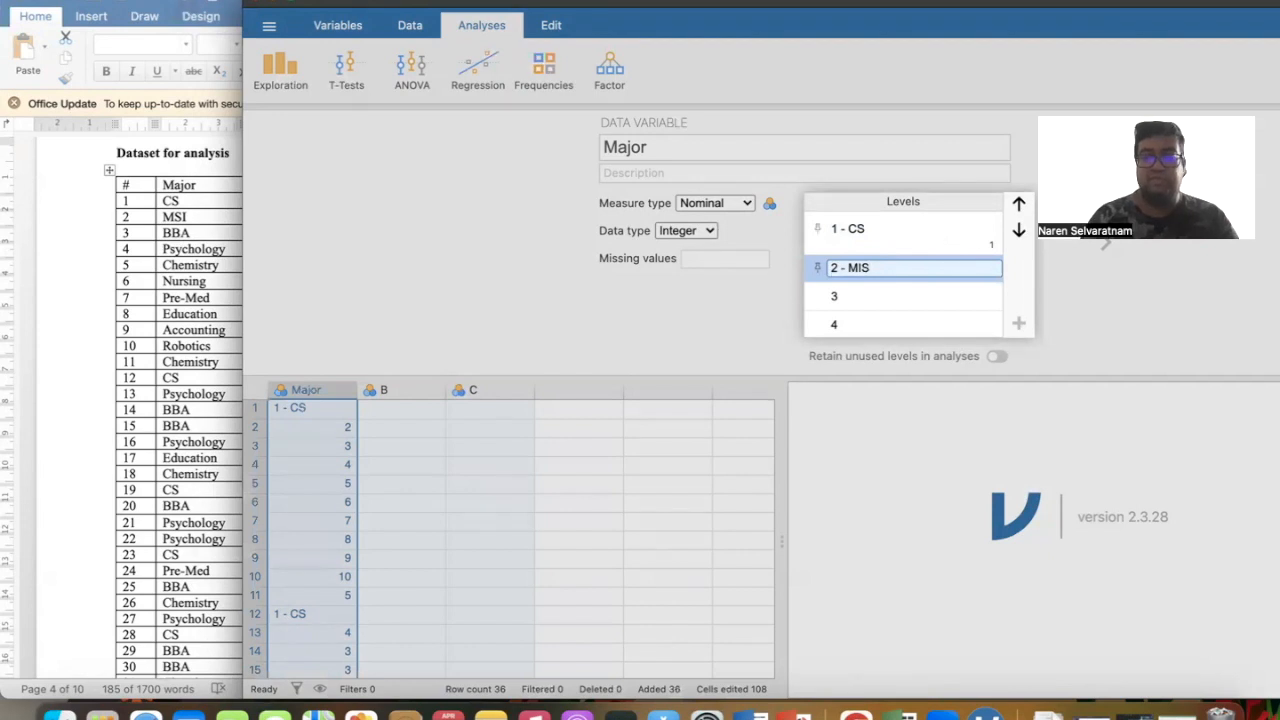
key(Return)
- Label Major levels 3 and 4 as "3 - BBA" and "4 - Psychology"
click(899, 305)
click(899, 303)
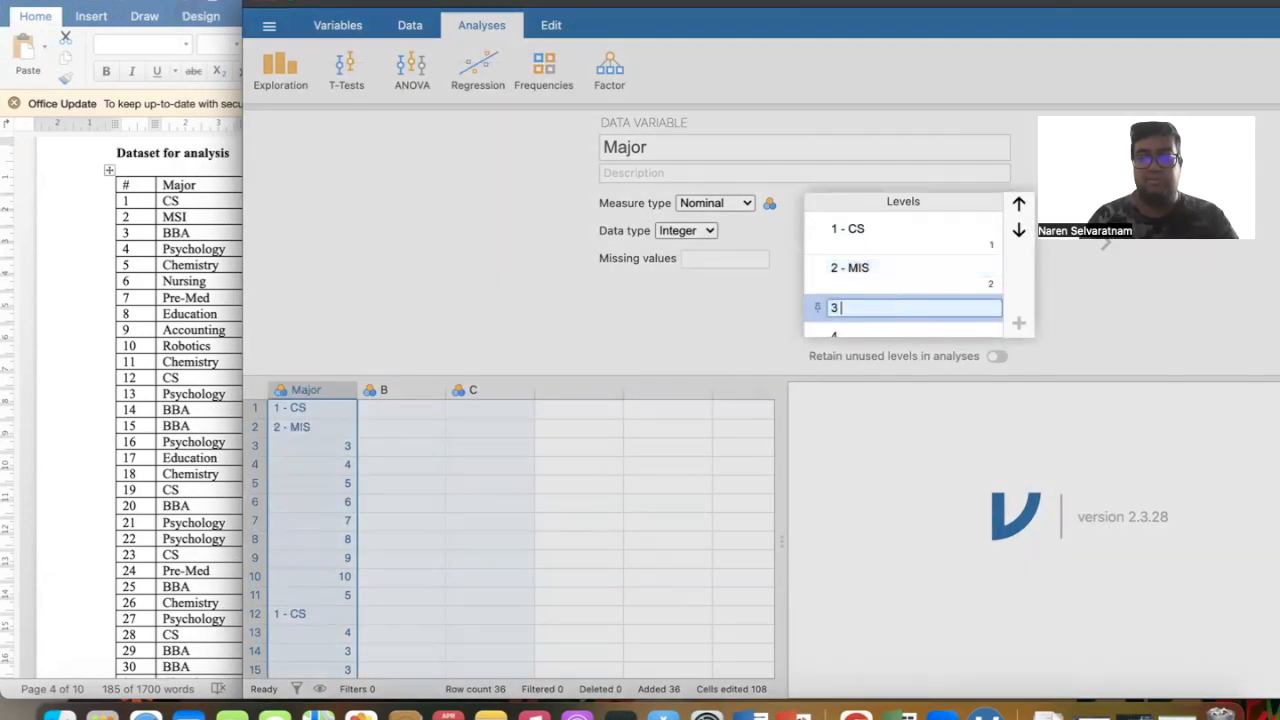
text(- BBA)
key(Return)
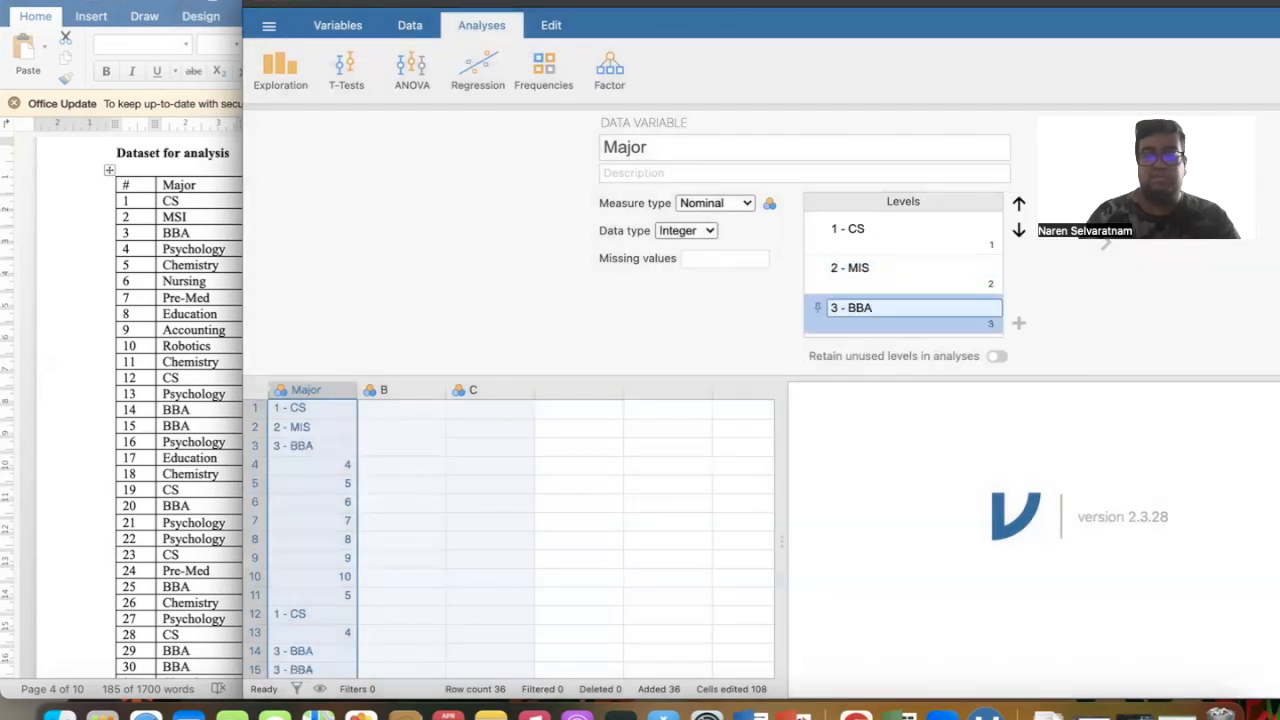
scroll(929, 276, down, 2)
click(929, 275)
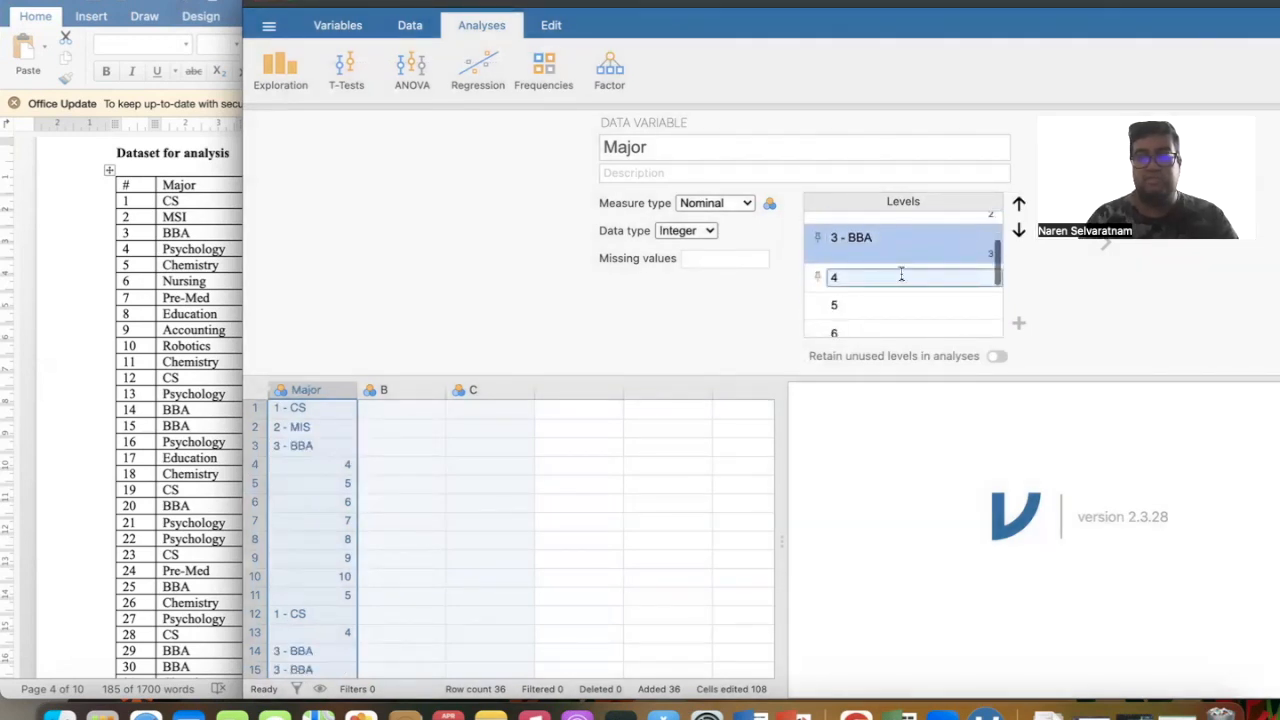
click(901, 275)
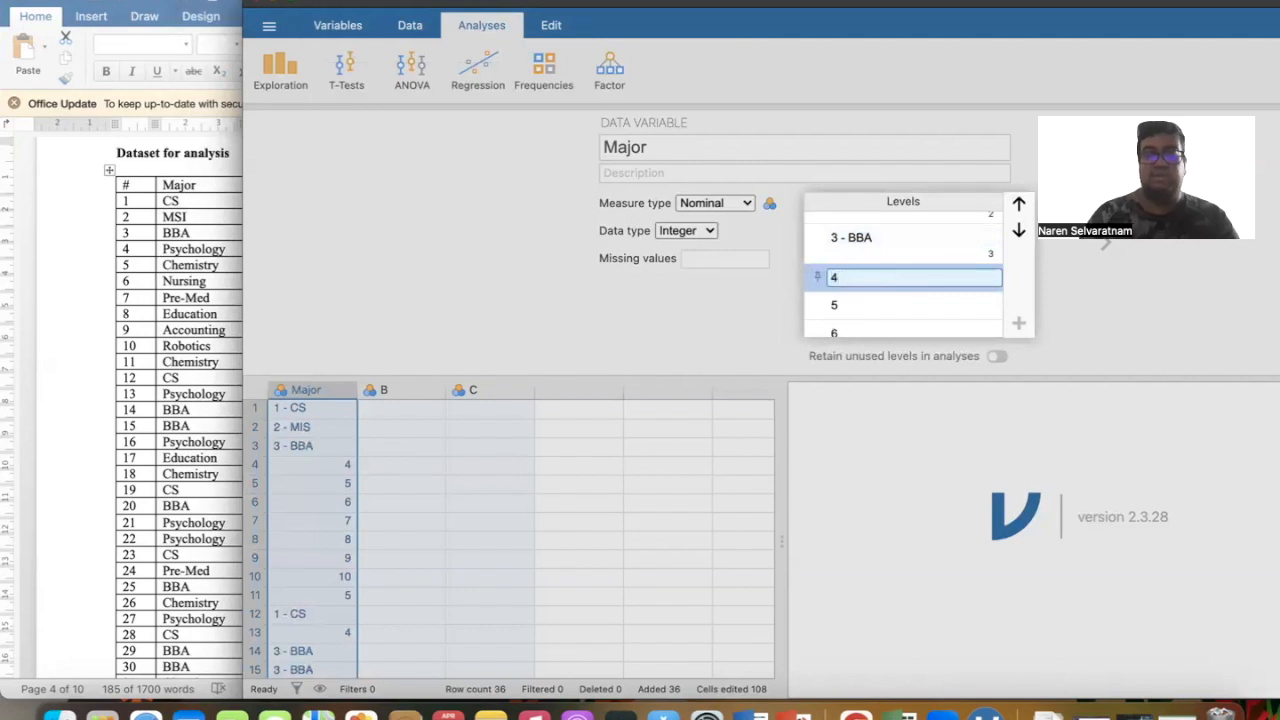
text(- Psycholoy)
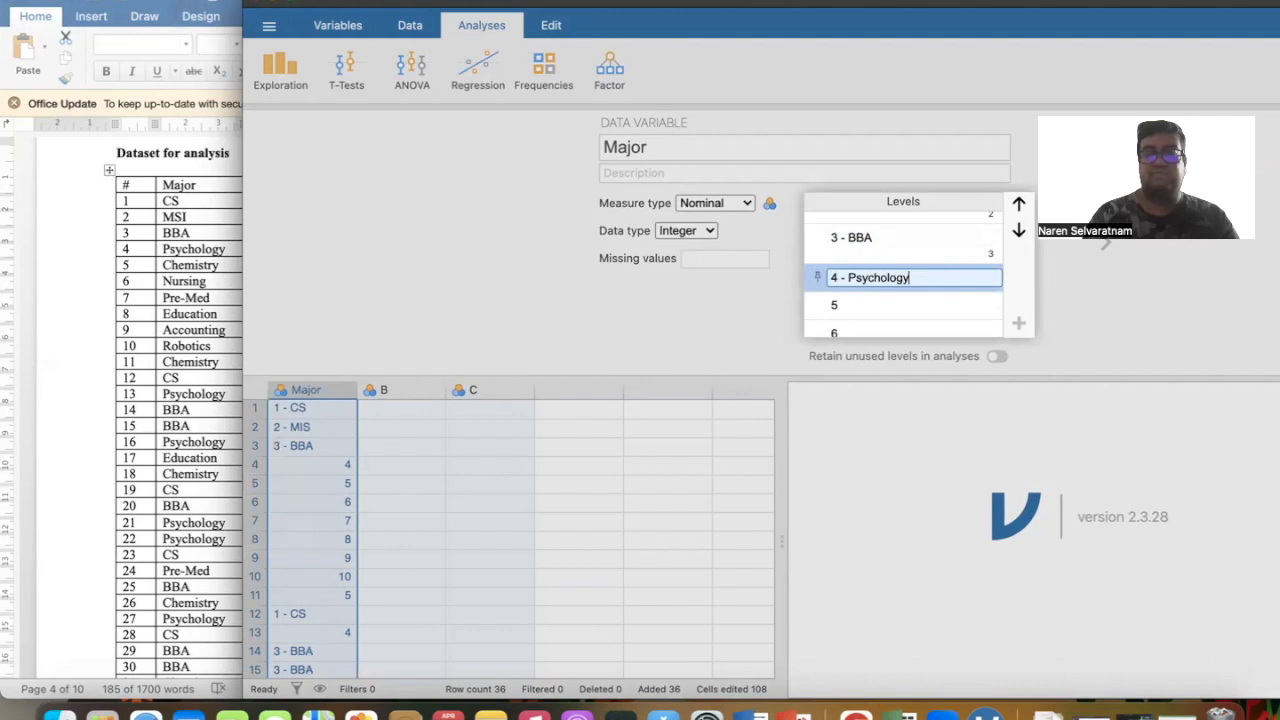
key(Return)
- Label Major levels 5 and 6 as "5 - Chemistry" and "6 - Nursing"
scroll(957, 283, down, 2)
click(894, 266)
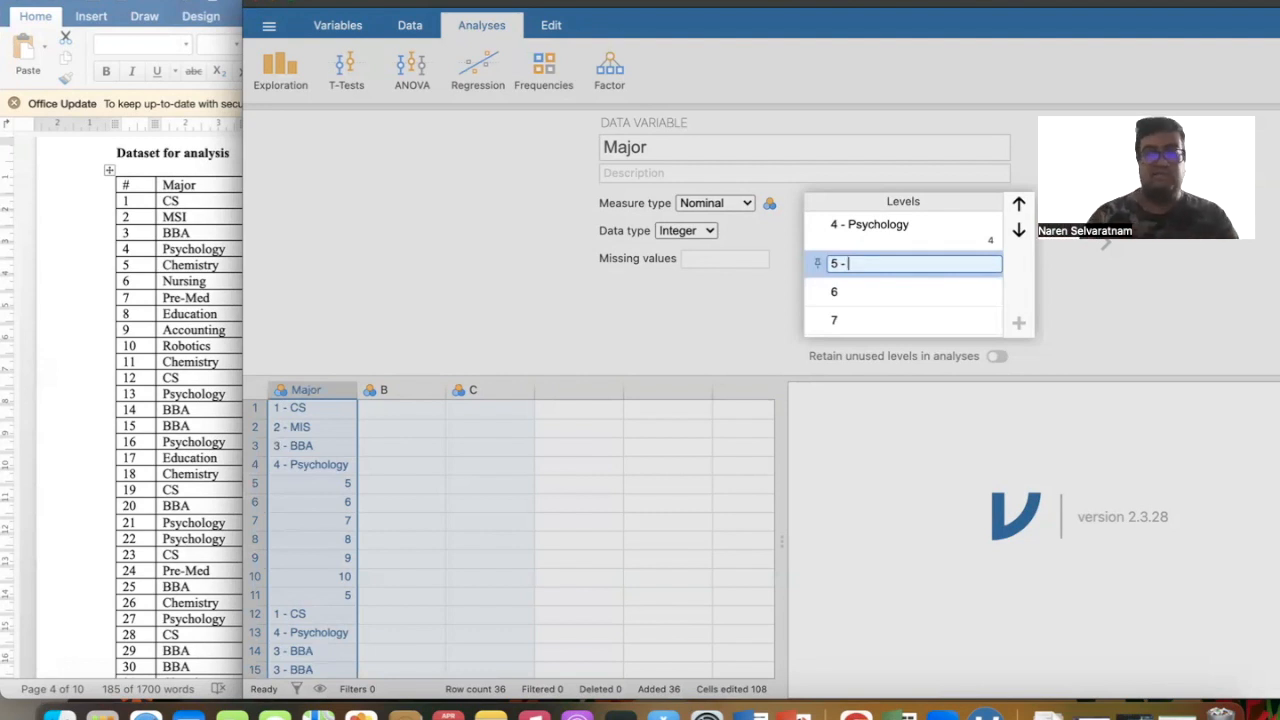
text(hemistr)
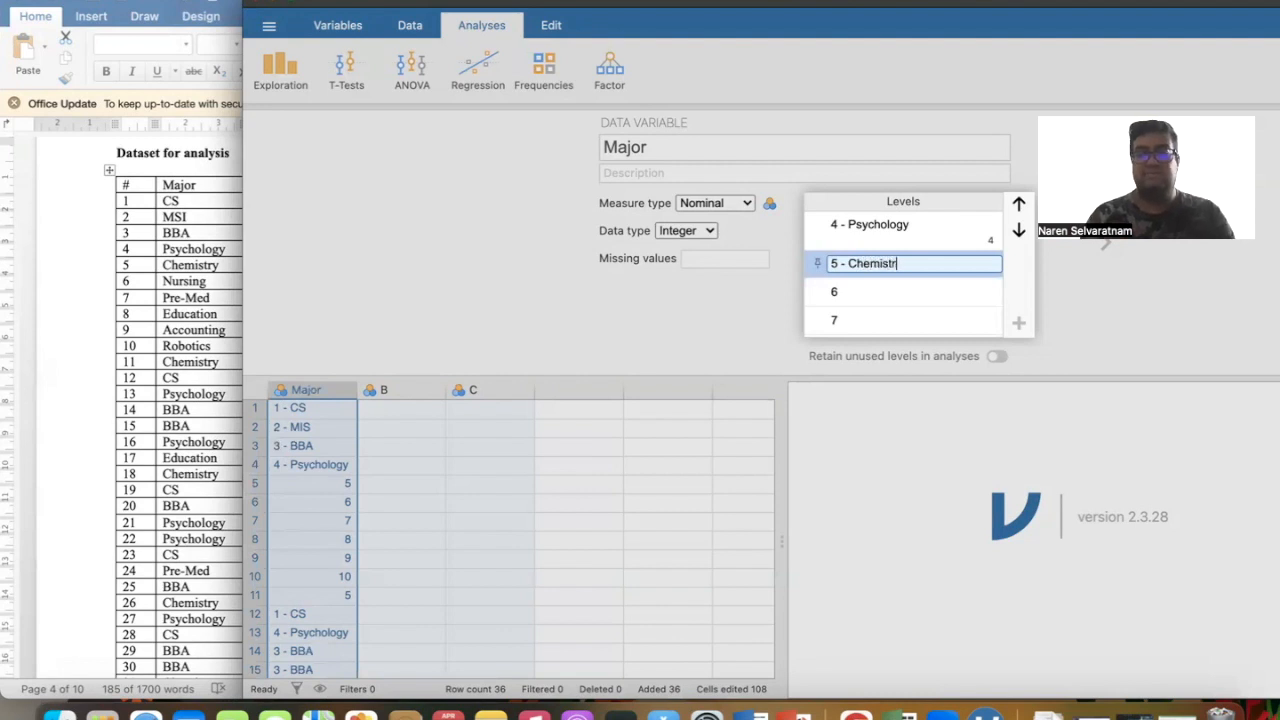
text(y)
key(Return)
click(899, 300)
text(6 - Nursing)
key(Return)
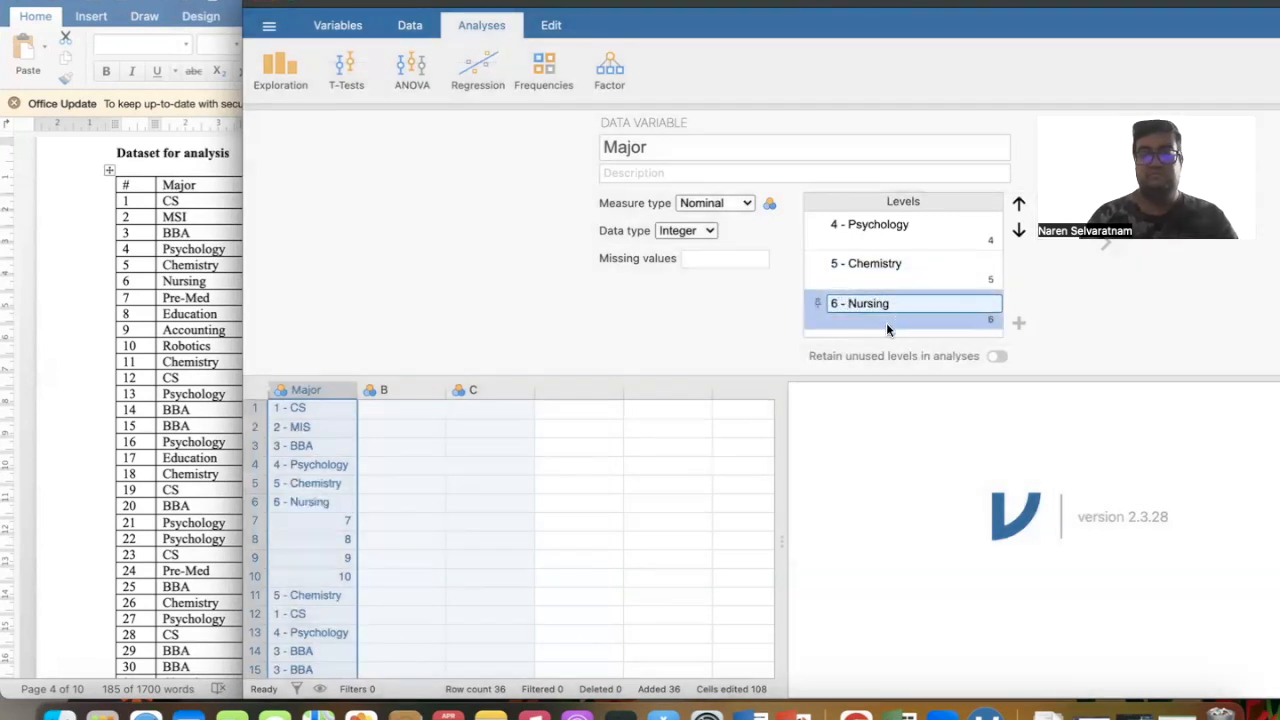
- Label Major levels 7 and 8 as "7 - Pre-Med" and "8 - Education"
scroll(897, 287, down, 2)
click(885, 268)
text(7 - Pre-Med)
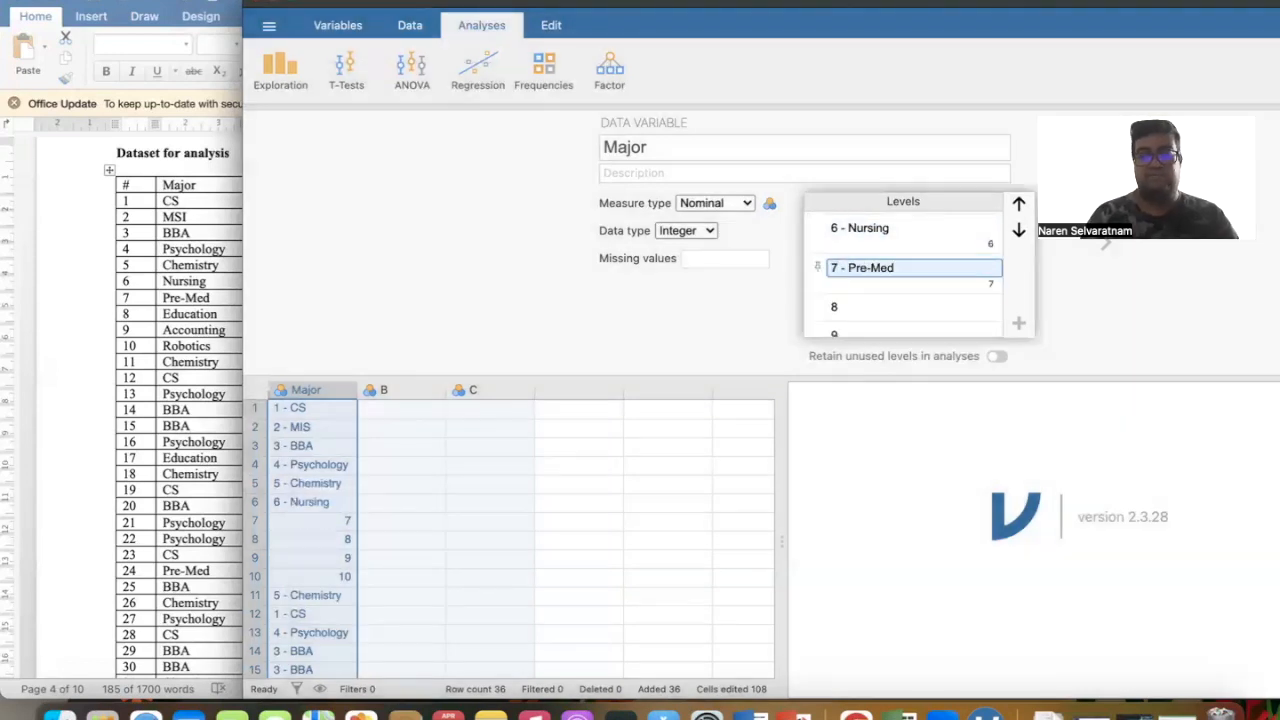
key(Return)
click(908, 308)
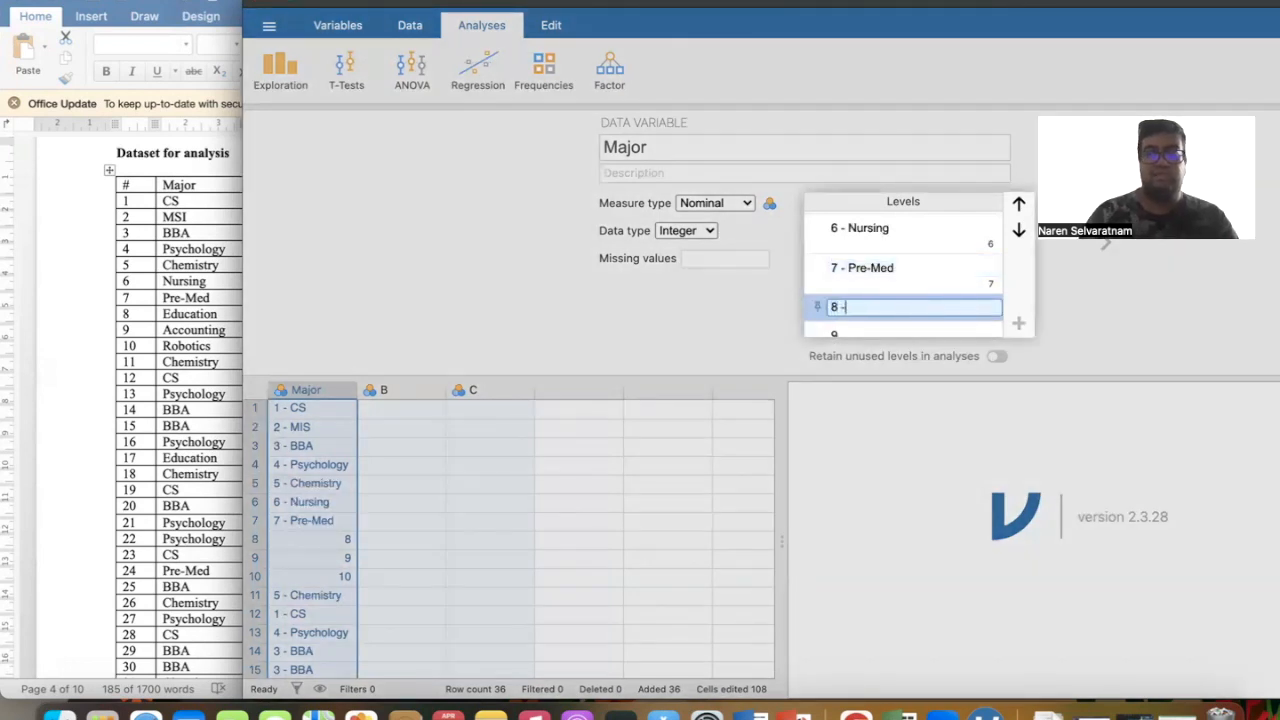
text(- )
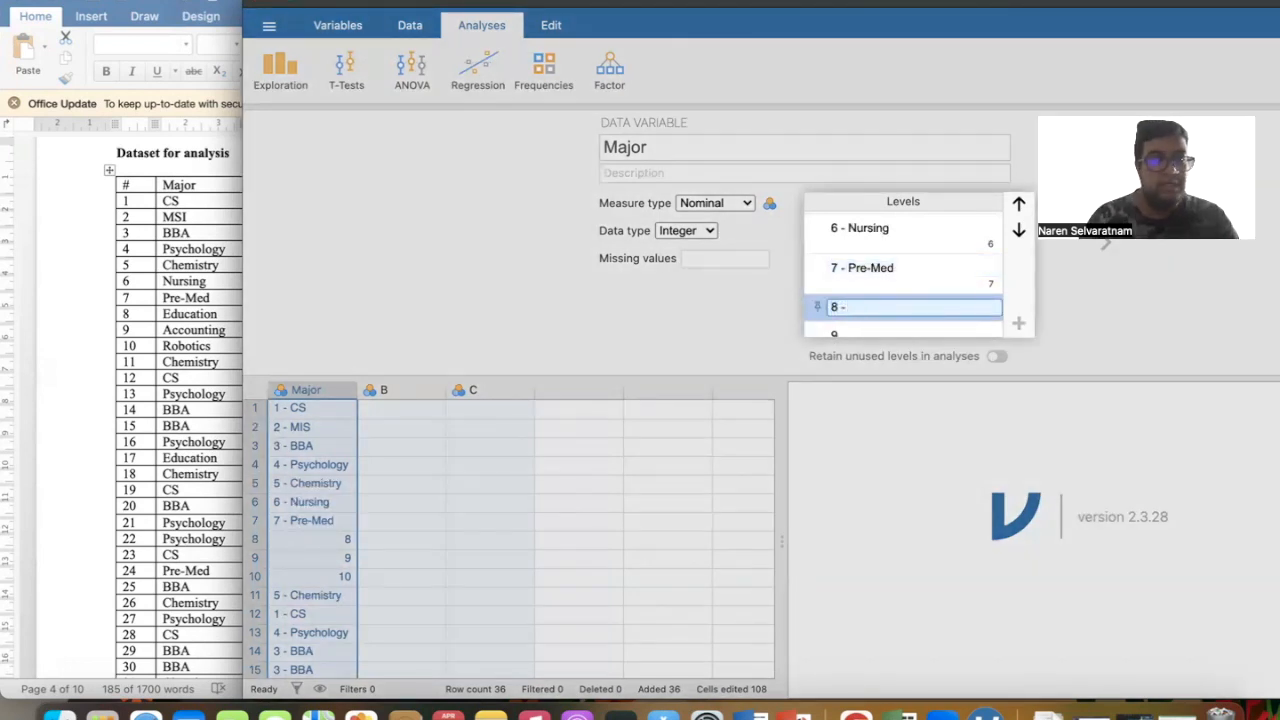
text(Education)
key(Return)
- Label Major levels 9 and 10 as "9 - Accounting" and "10 - Robotics"
scroll(900, 277, down, 2)
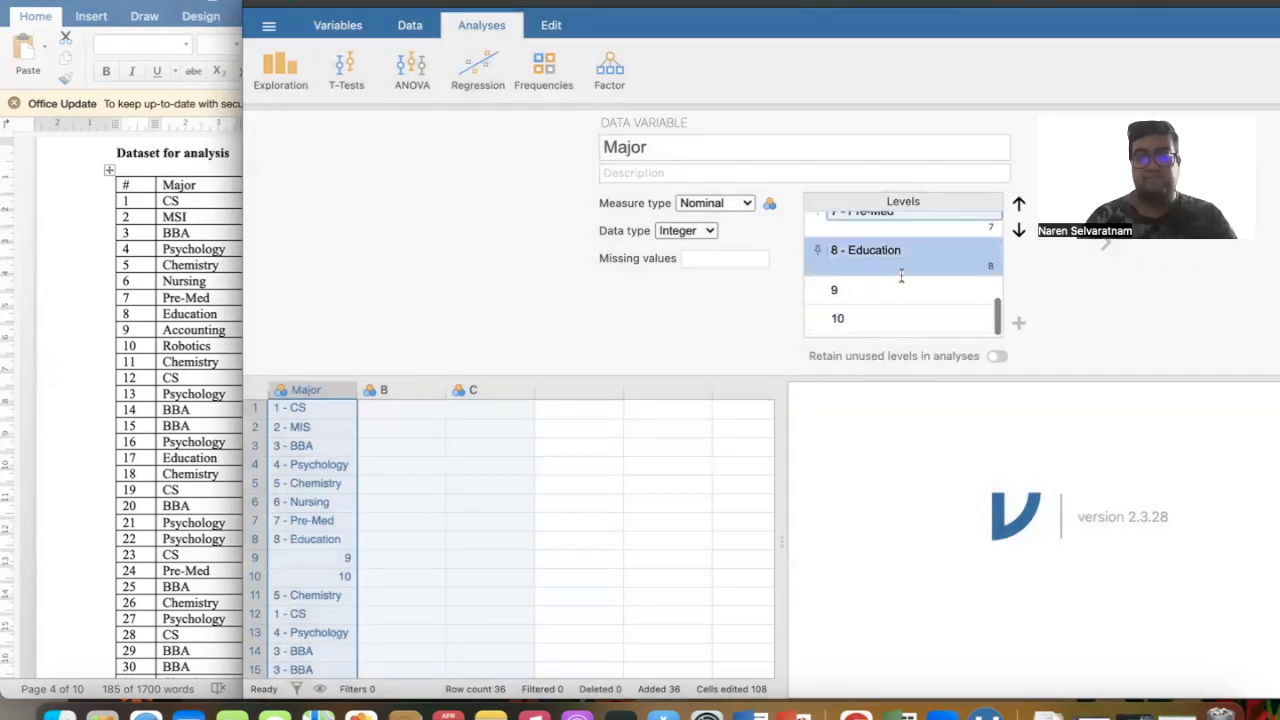
click(890, 290)
text(- Accounting)
key(Return)
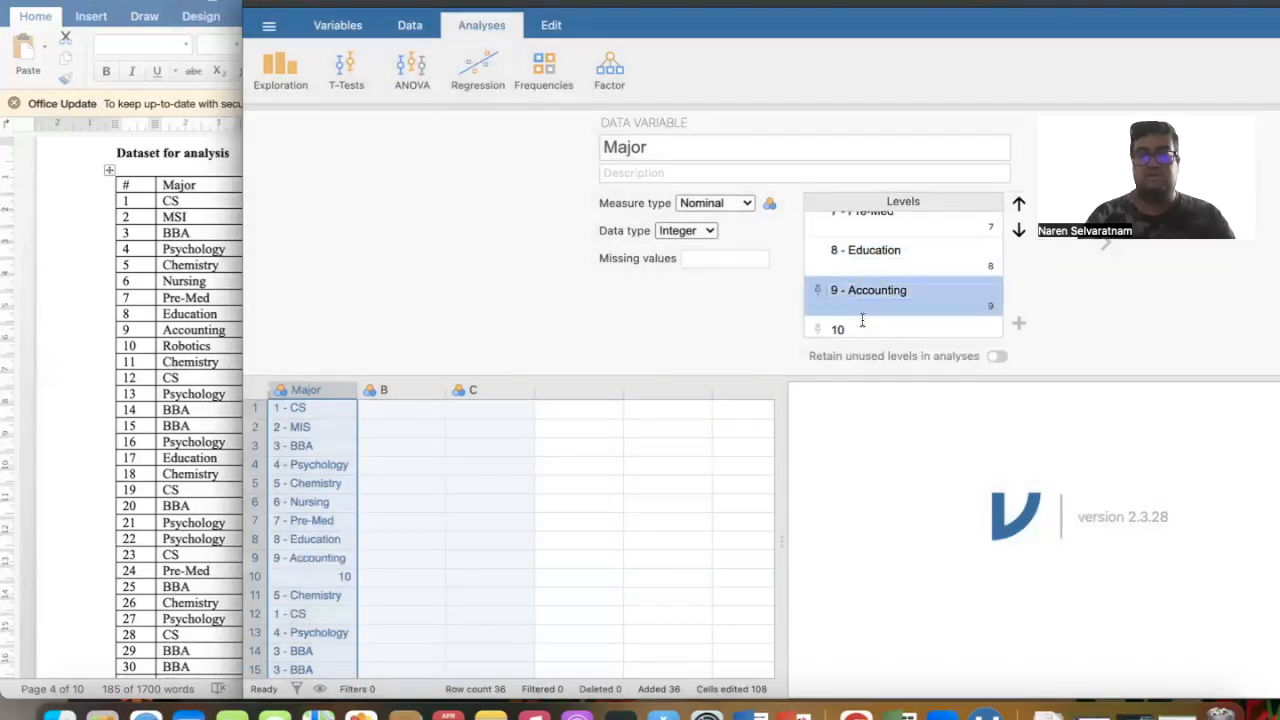
click(862, 325)
text(- )
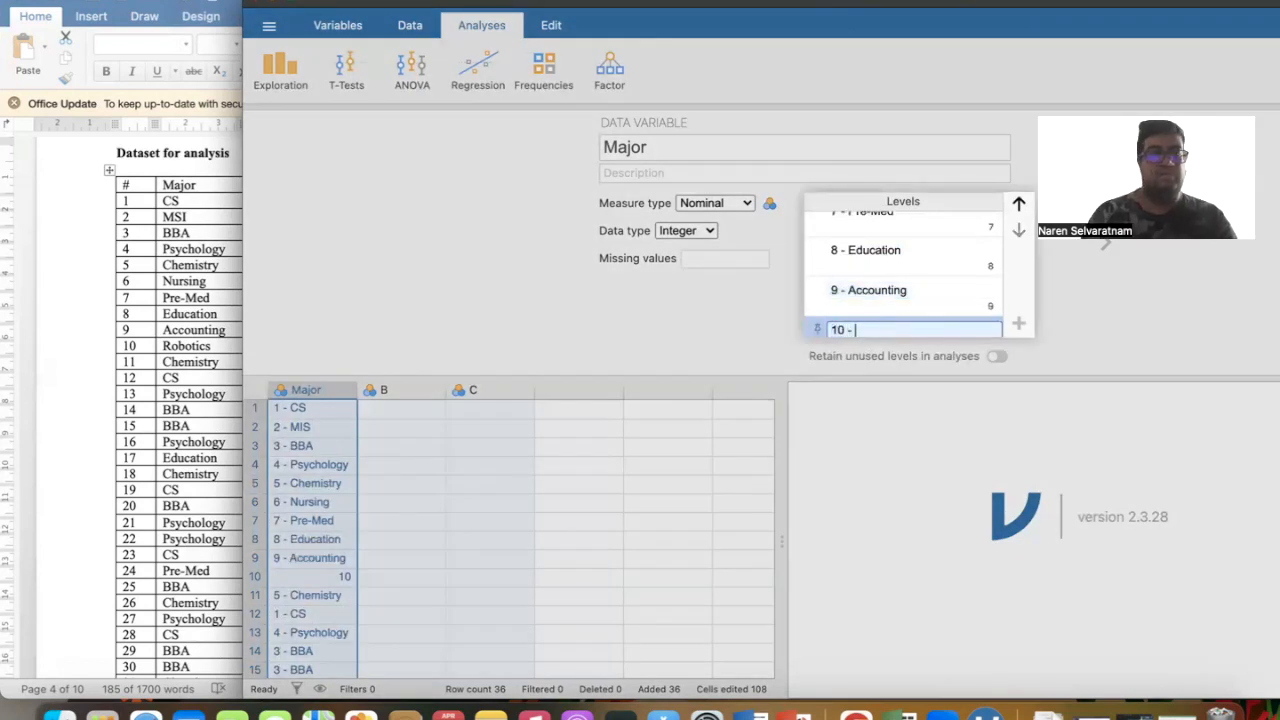
text(Robotics)
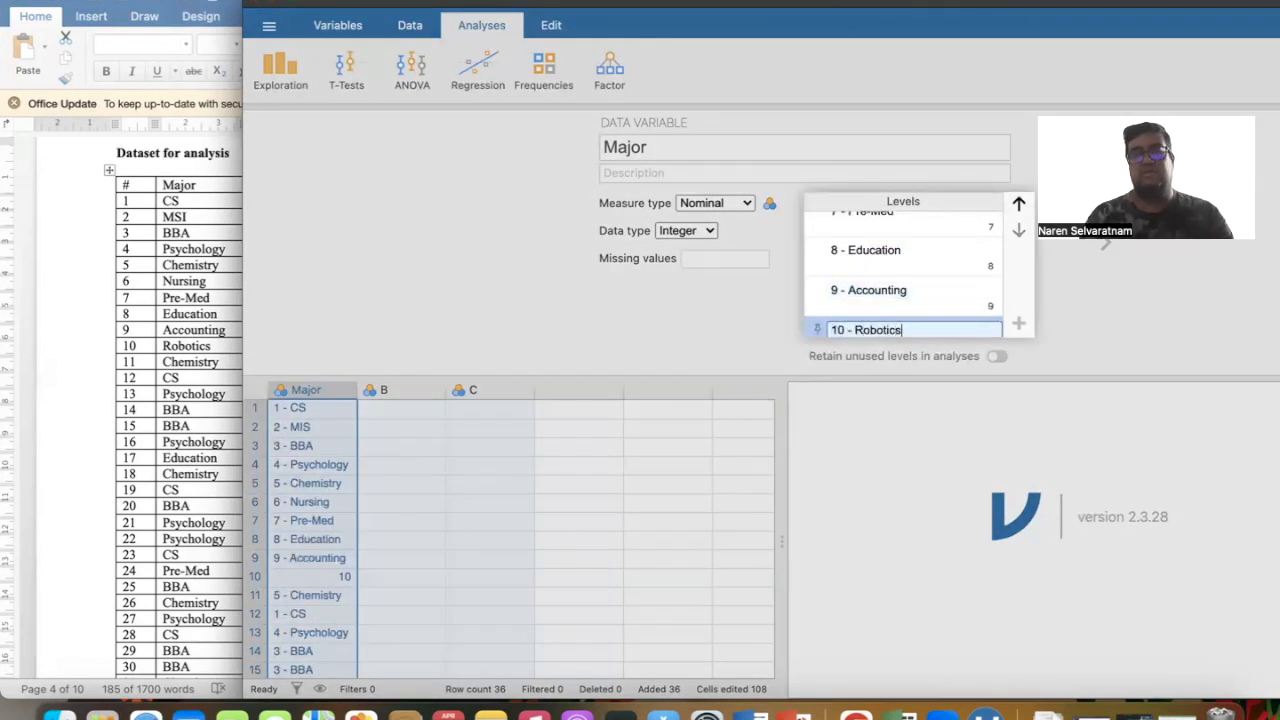
key(Return)
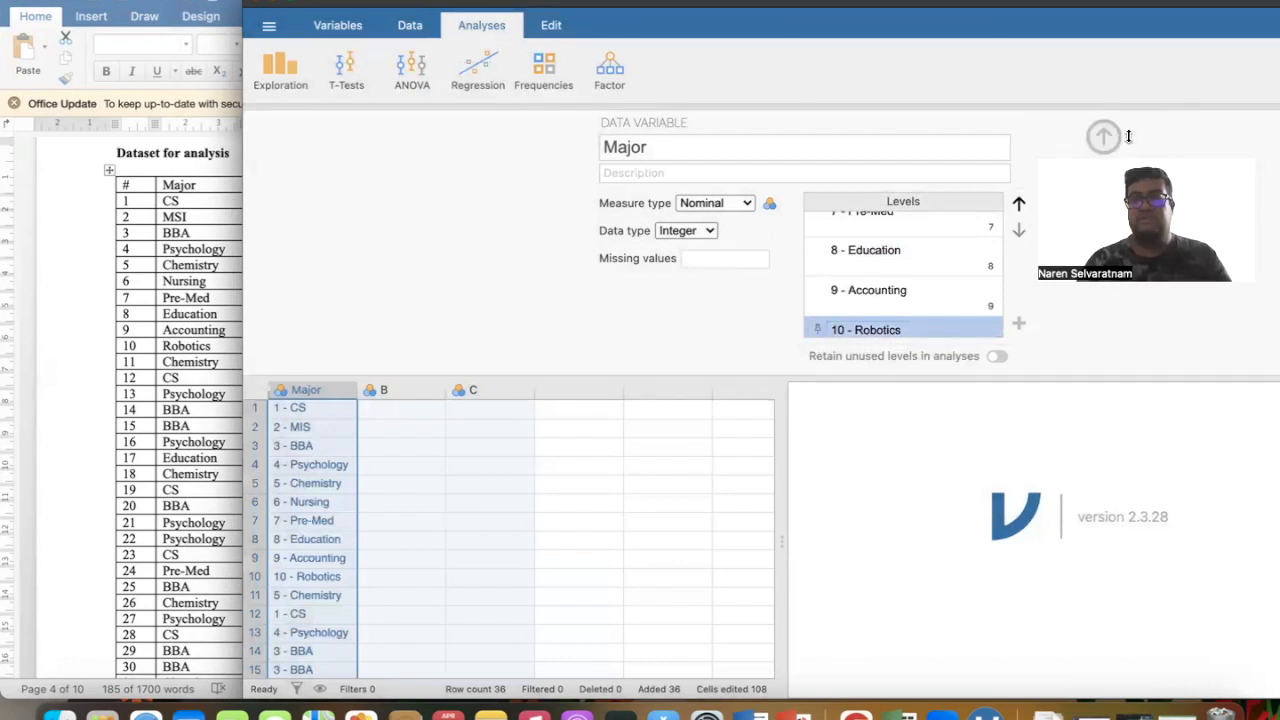
- Close the variable setup and check the labelled Major values down to the last row
click(1105, 128)
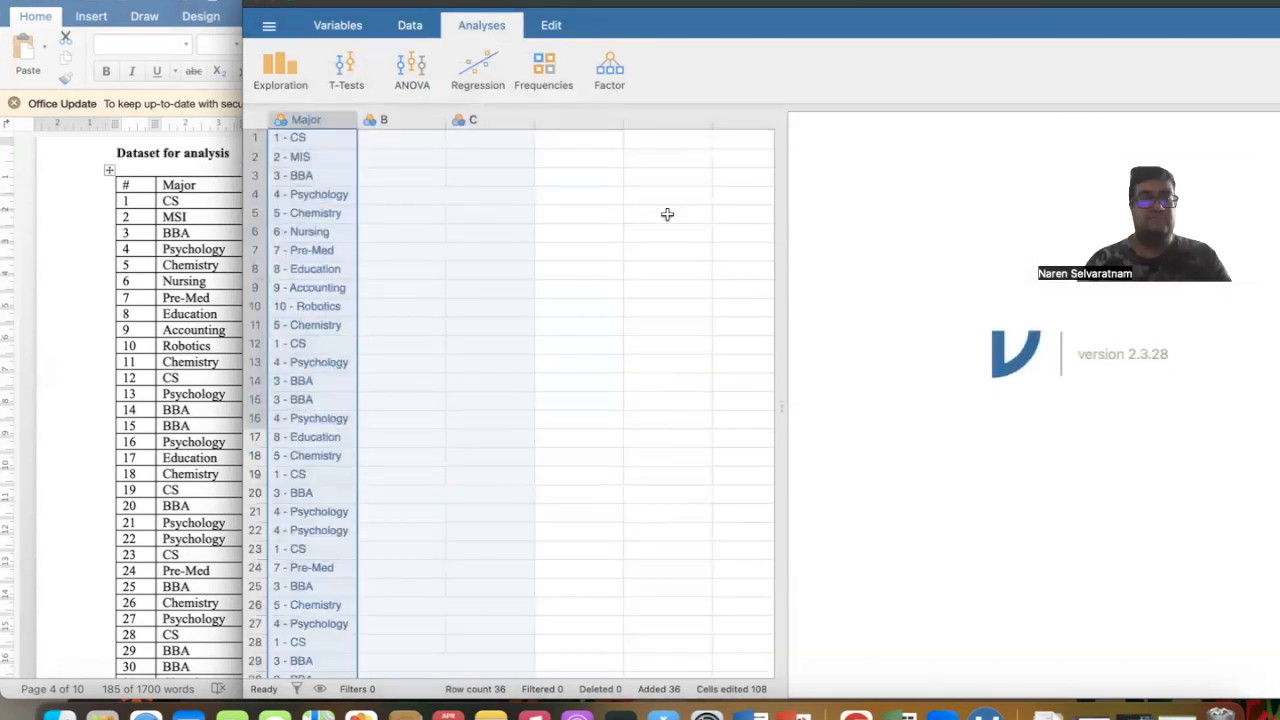
scroll(551, 243, down, 5)
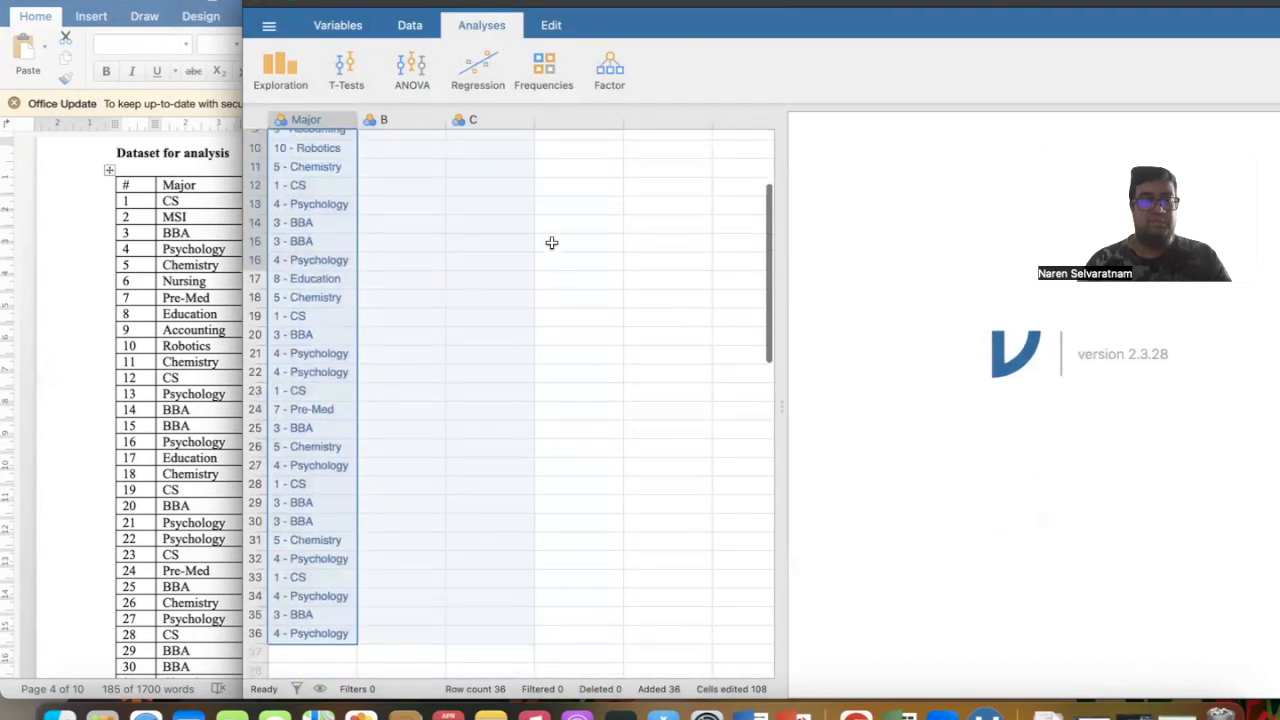
scroll(551, 243, up, 5)
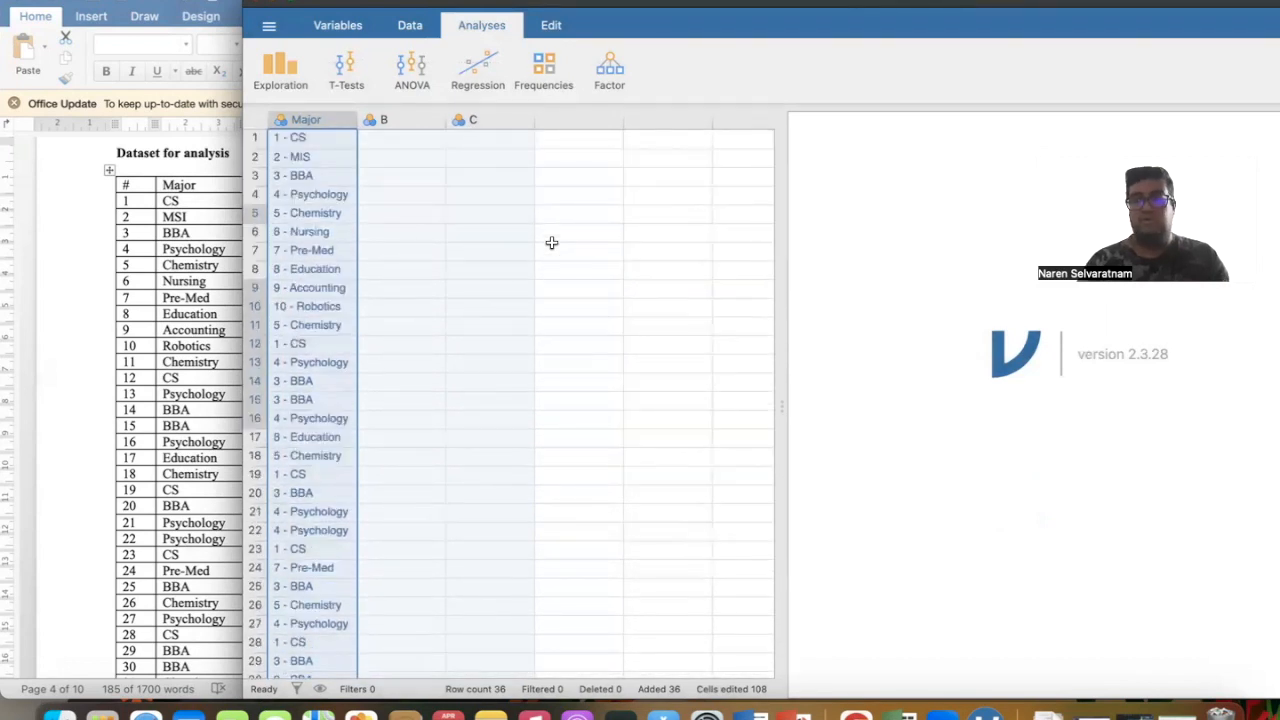
- Switch to Excel and copy all the CEFR values from C4 down to C39, without the header
click(133, 279)
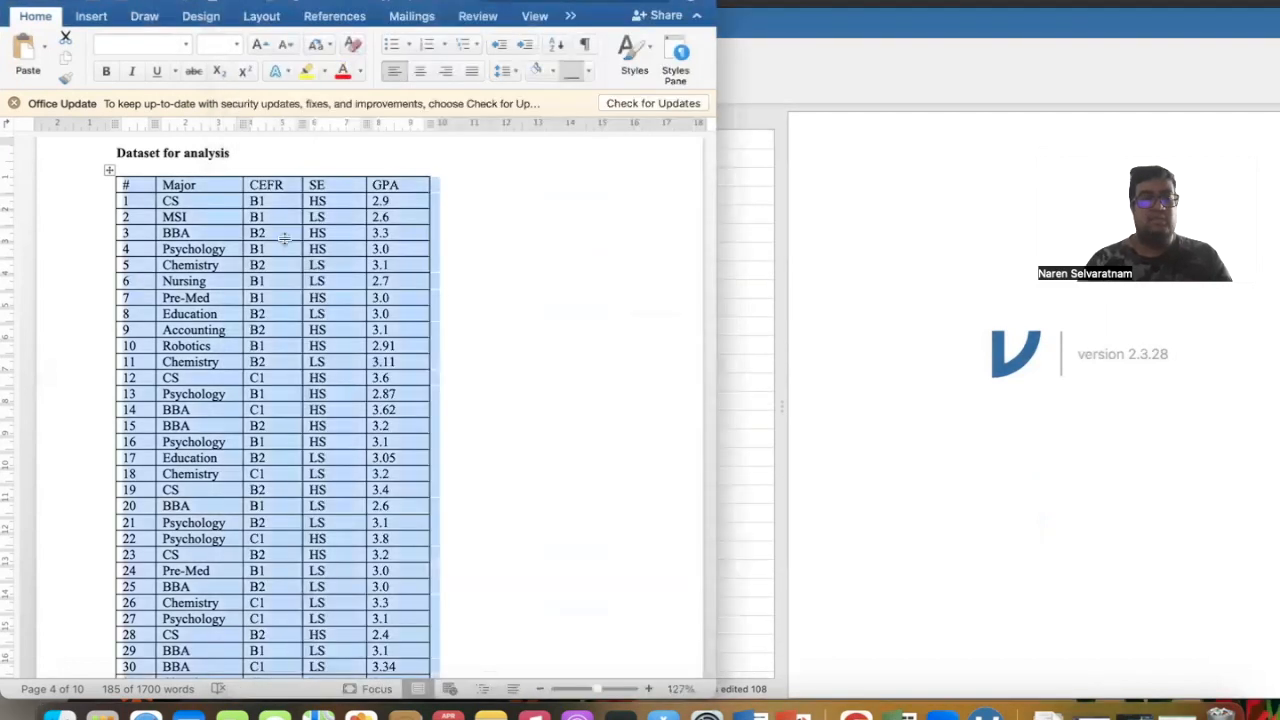
click(529, 253)
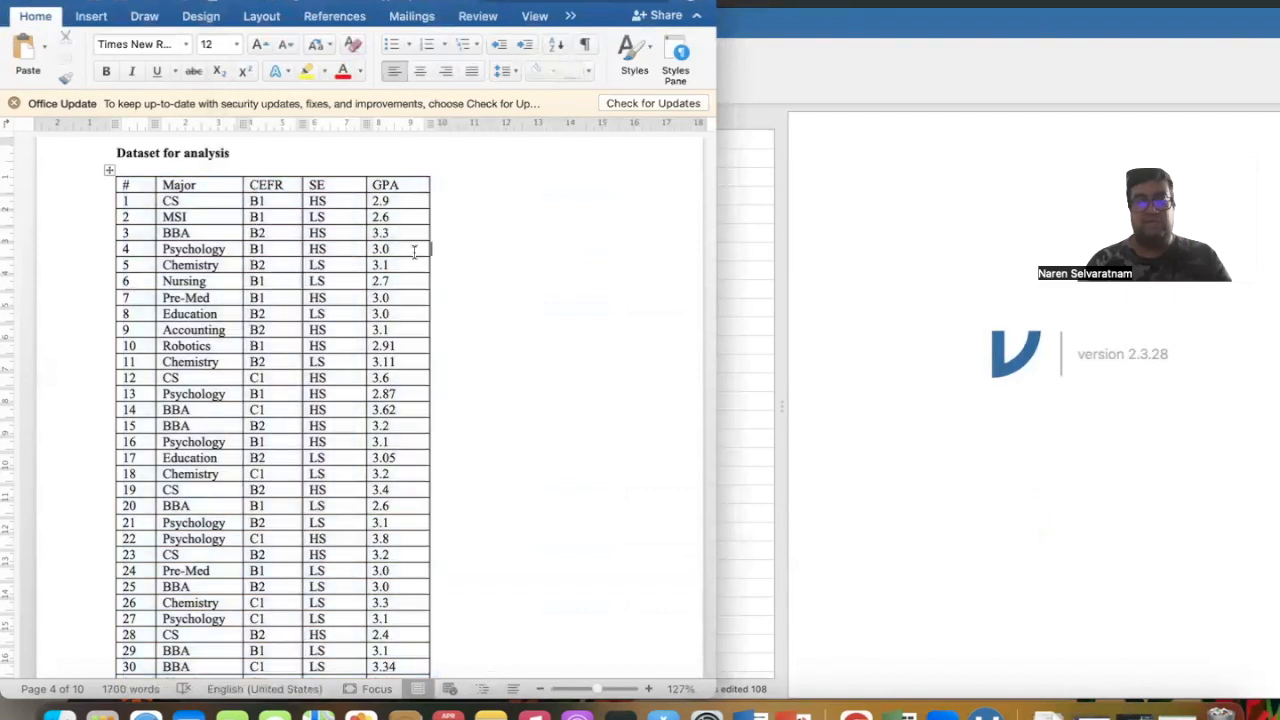
click(902, 714)
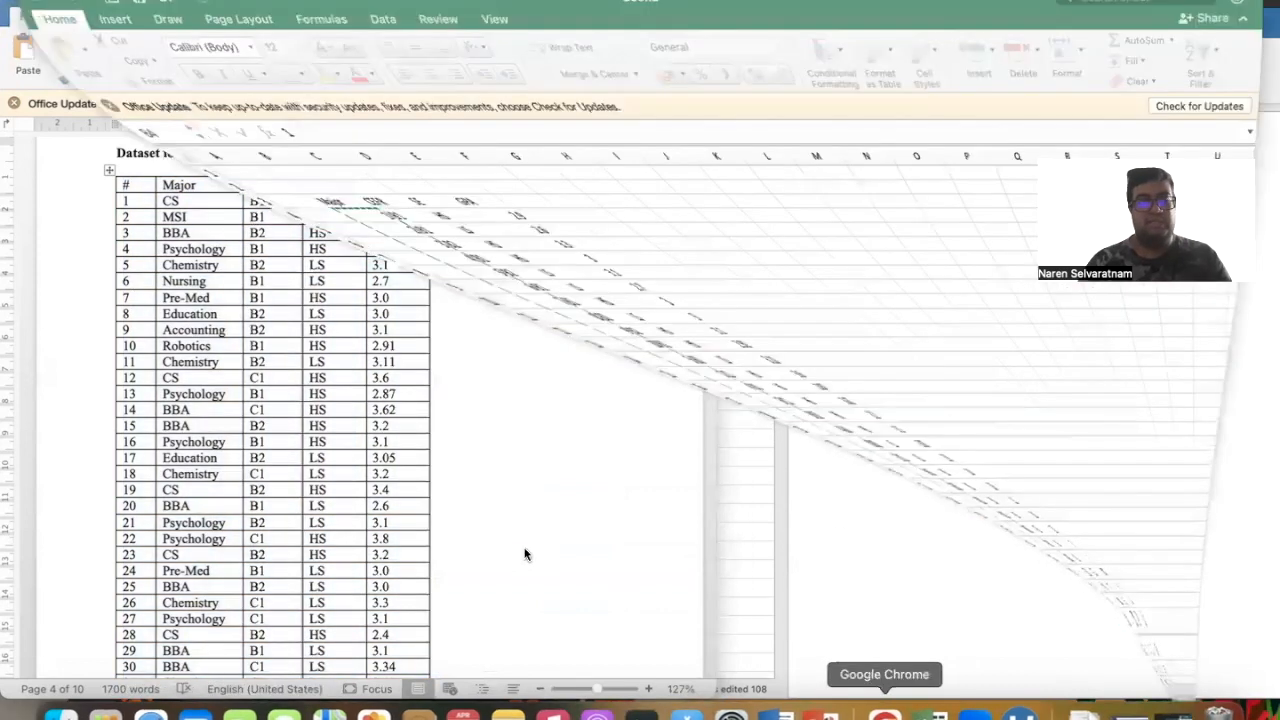
click(172, 196)
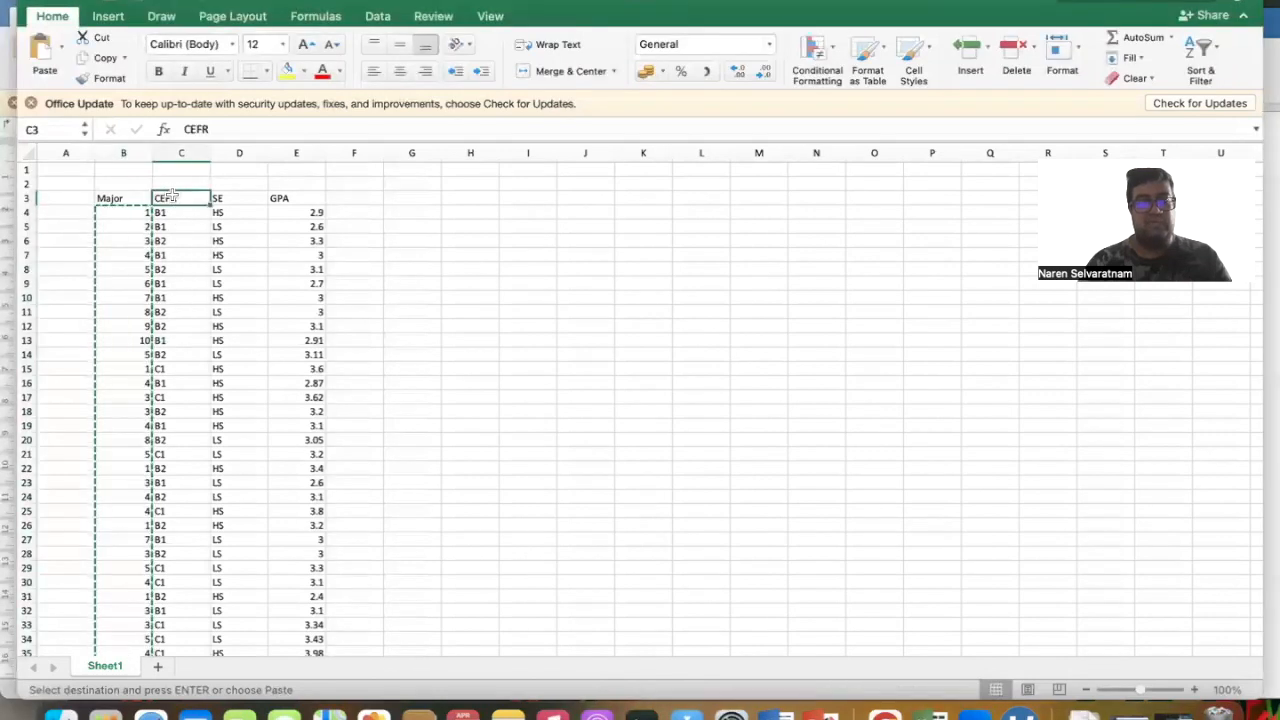
click(166, 212)
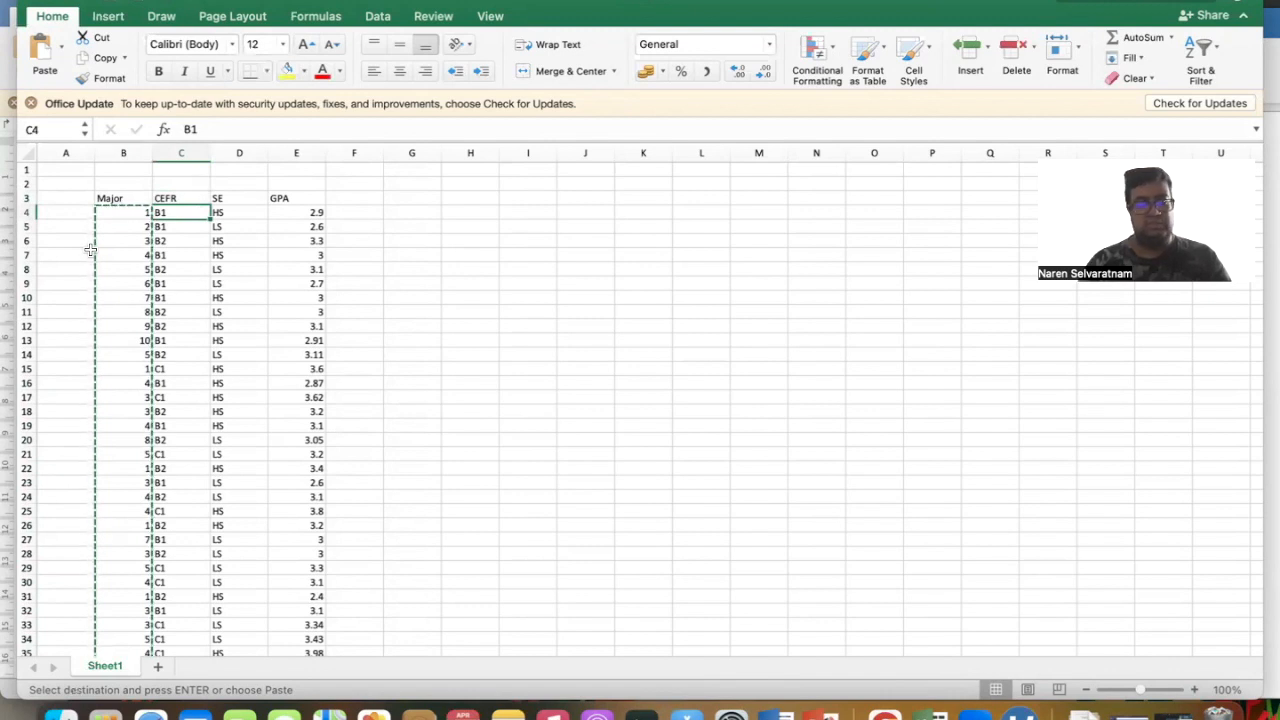
key(ctrl+shift+Down)
key(super+c)
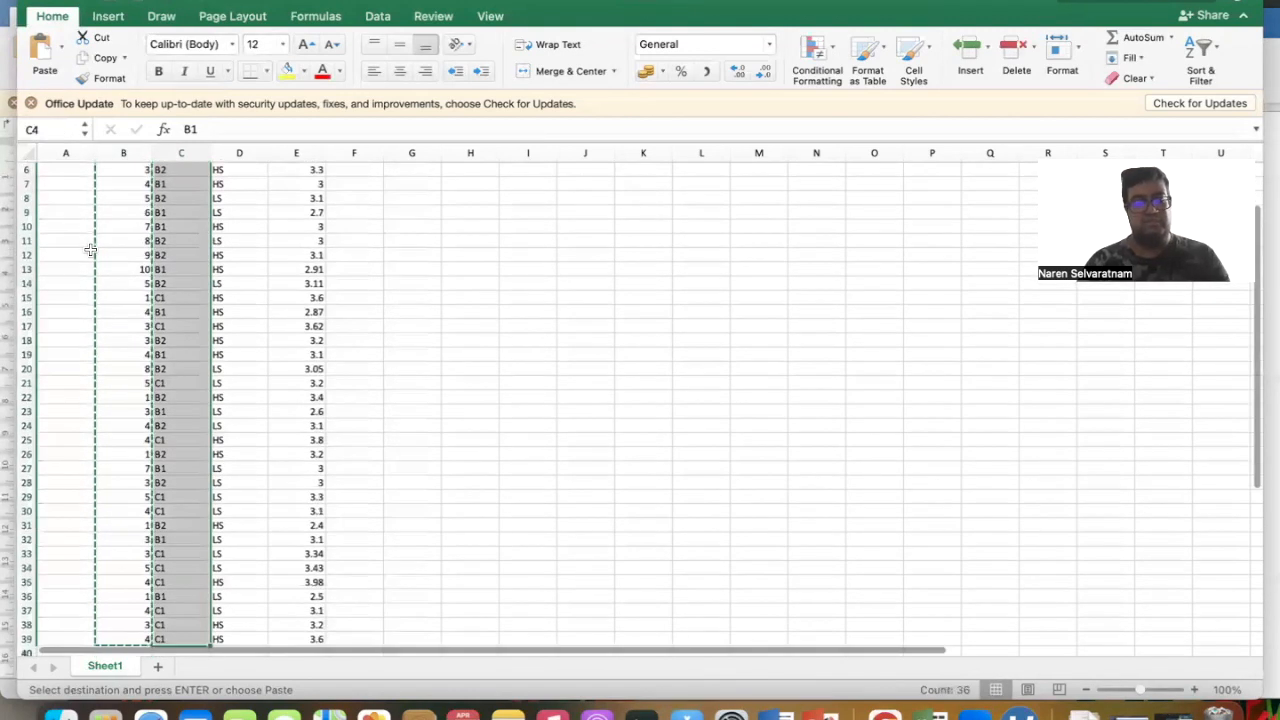
- Switch to jamovi, paste the CEFR values into column B from row 1, and open that column's variable setup
scroll(90, 248, up, 5)
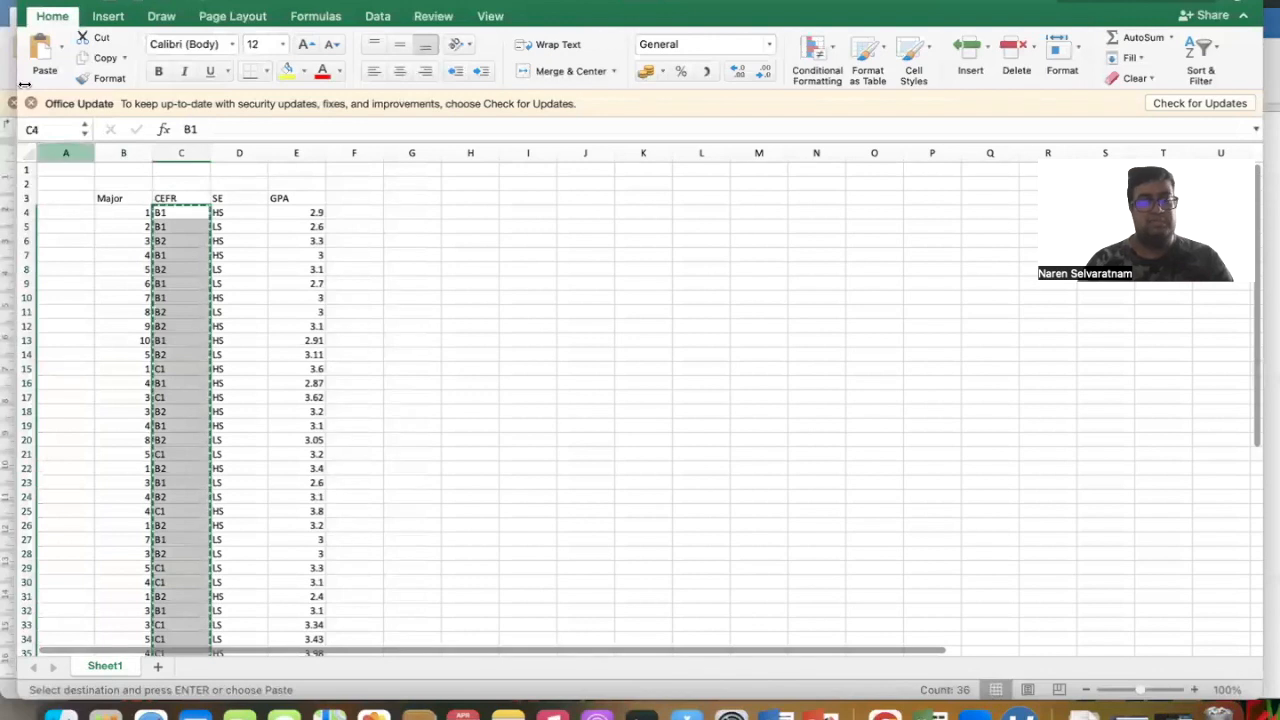
click(1019, 714)
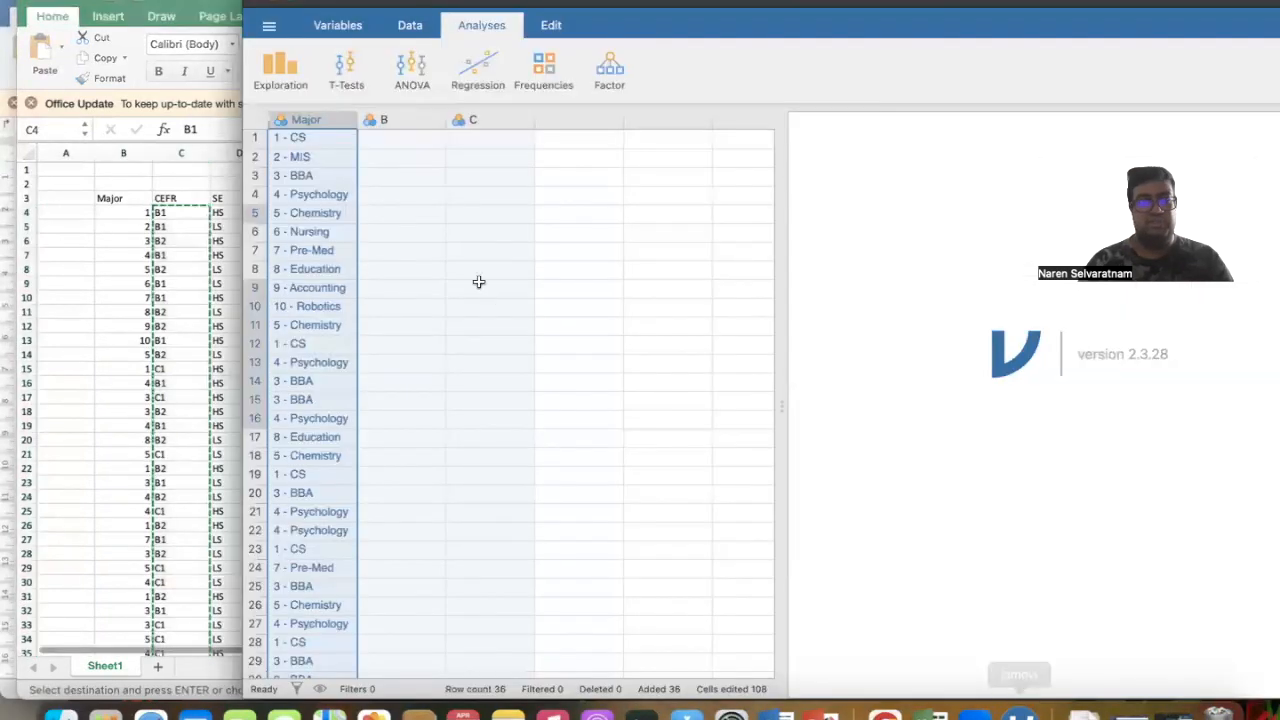
click(422, 213)
click(389, 137)
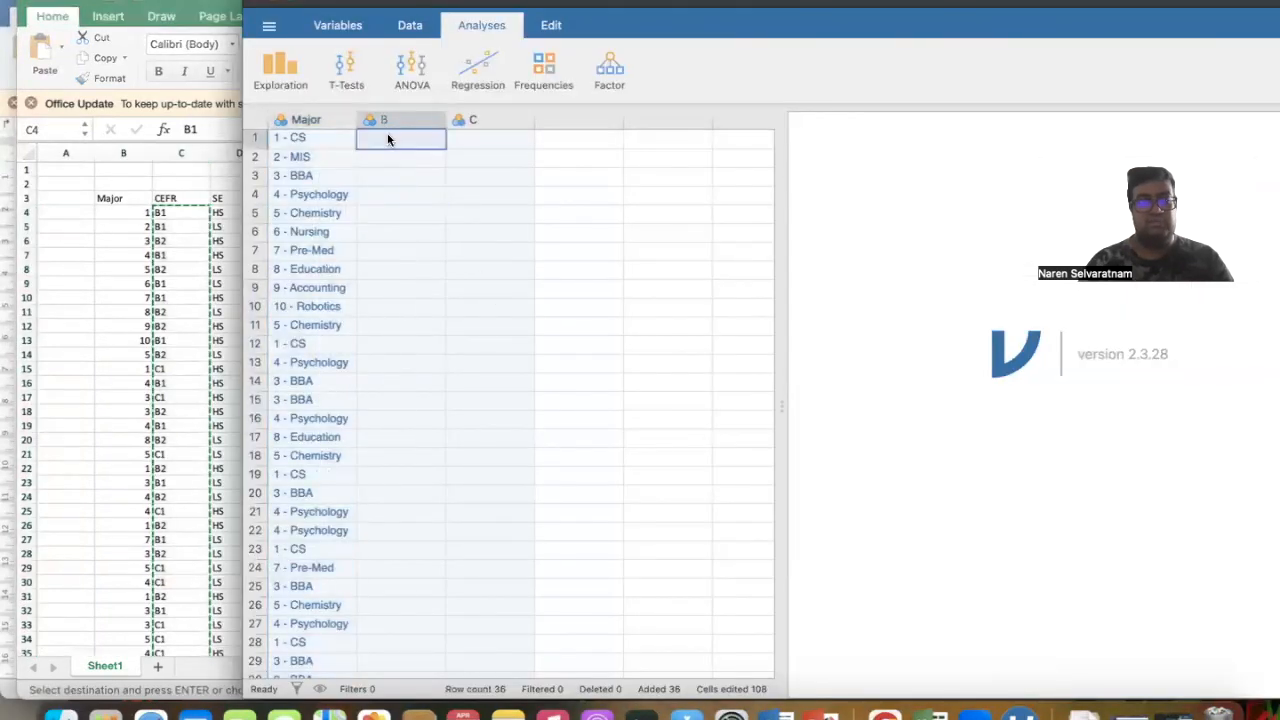
key(super+v)
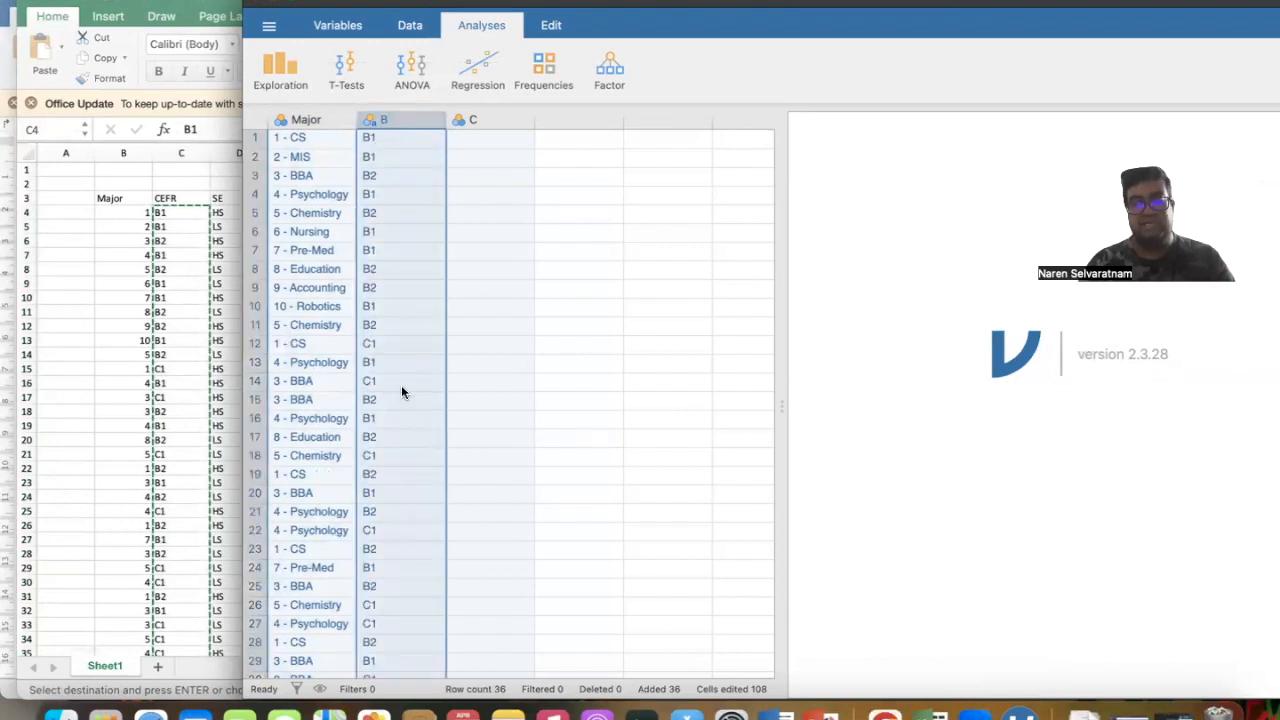
double_click(371, 120)
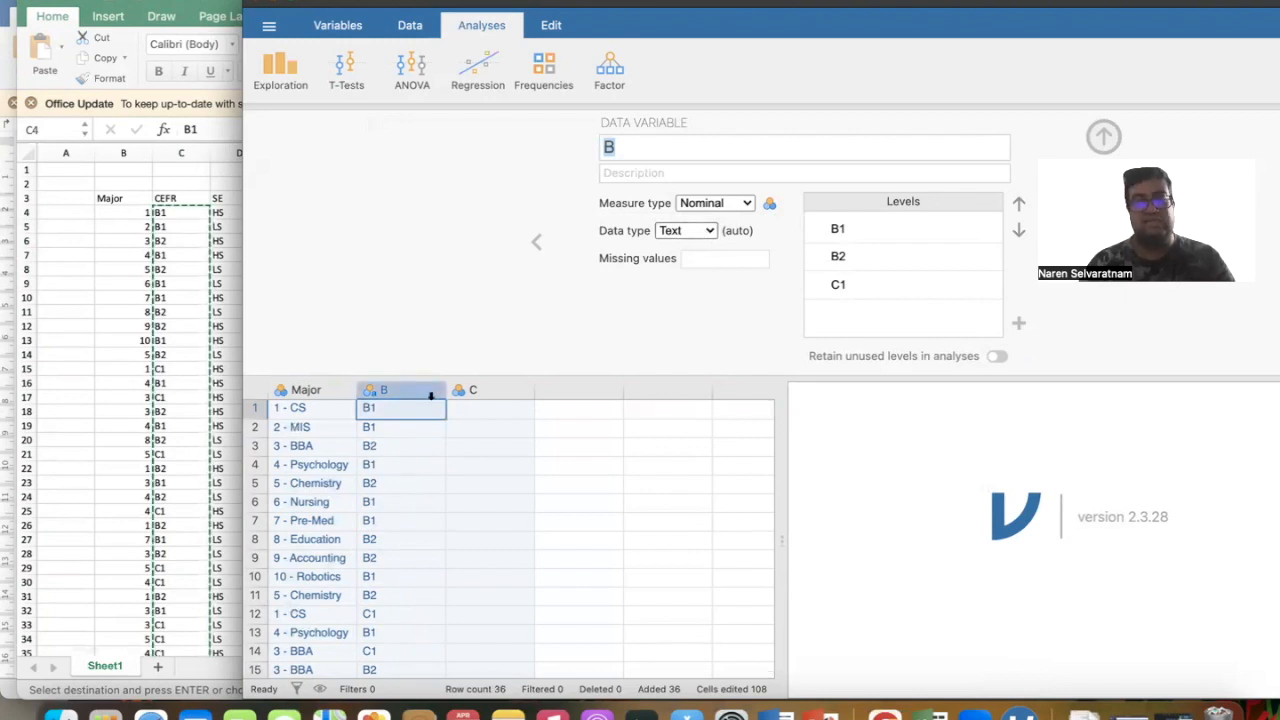
- Label column B's level B1 as "1 - B1"
click(884, 229)
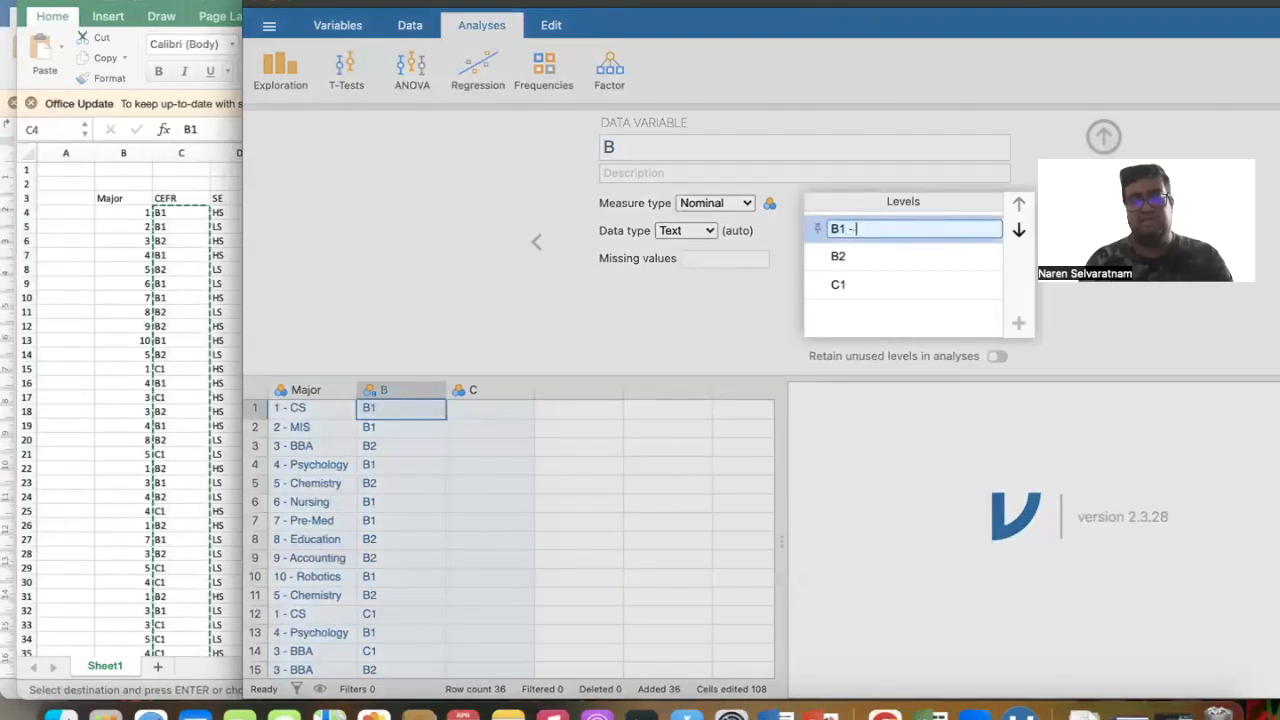
click(884, 229)
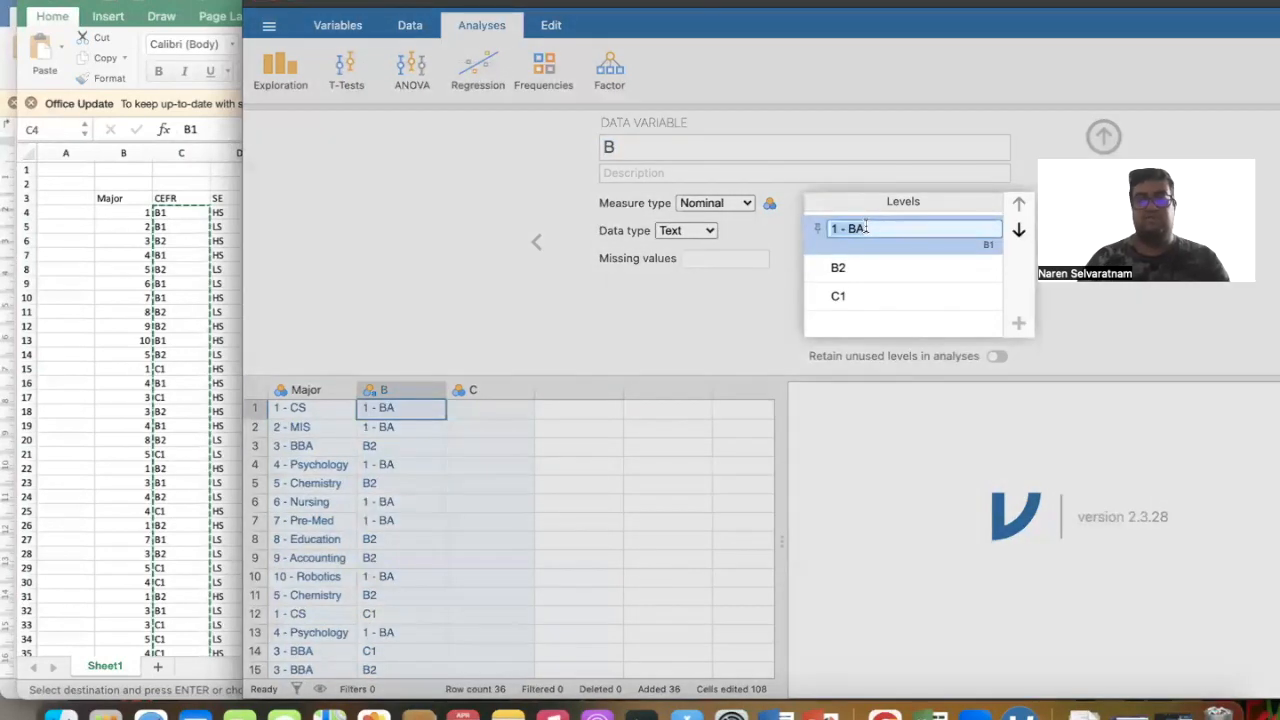
click(884, 229)
key(BackSpace)
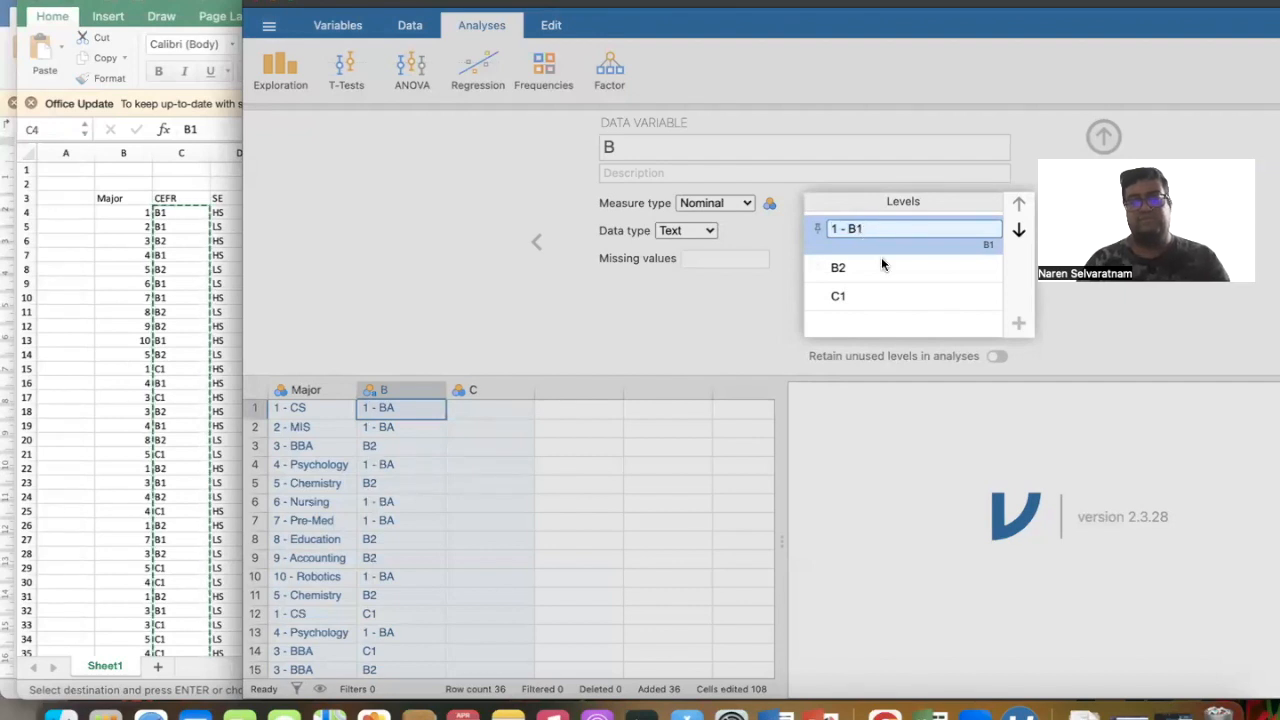
key(Return)
- Label column B's levels B2 and C1 as "2 - B2" and "3 - C1"
click(884, 268)
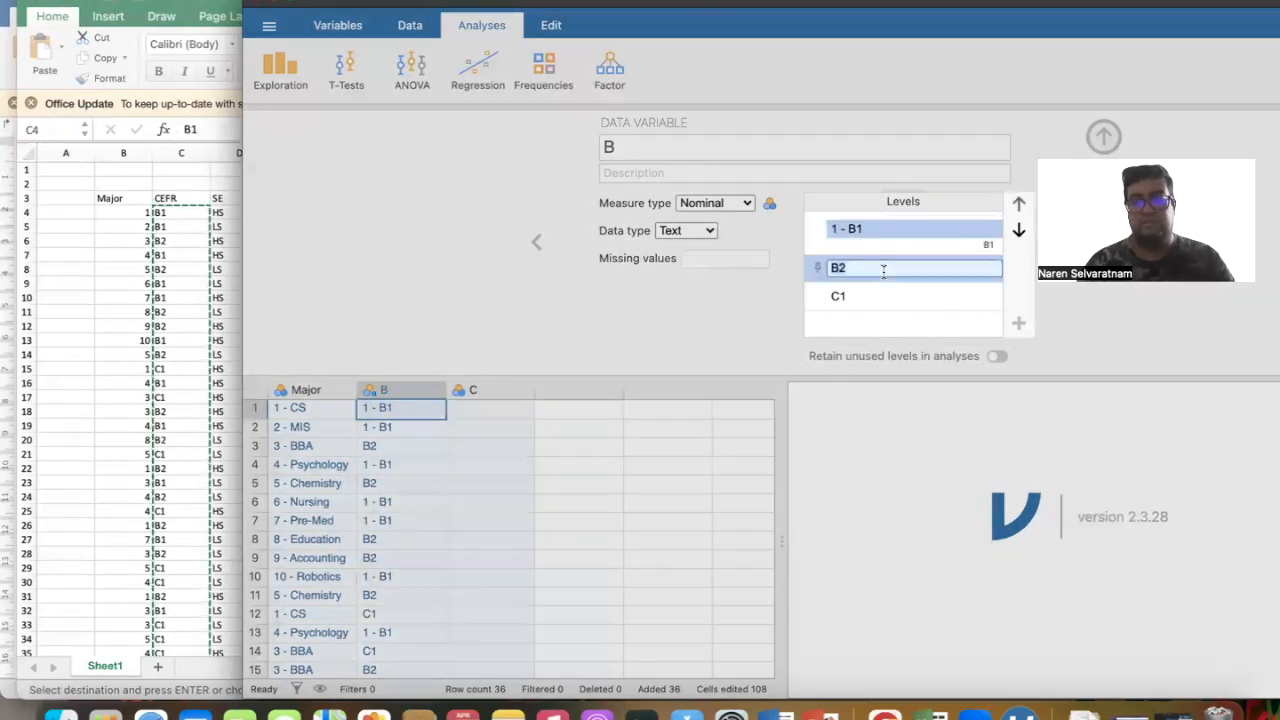
click(884, 268)
key(BackSpace)
key(BackSpace)
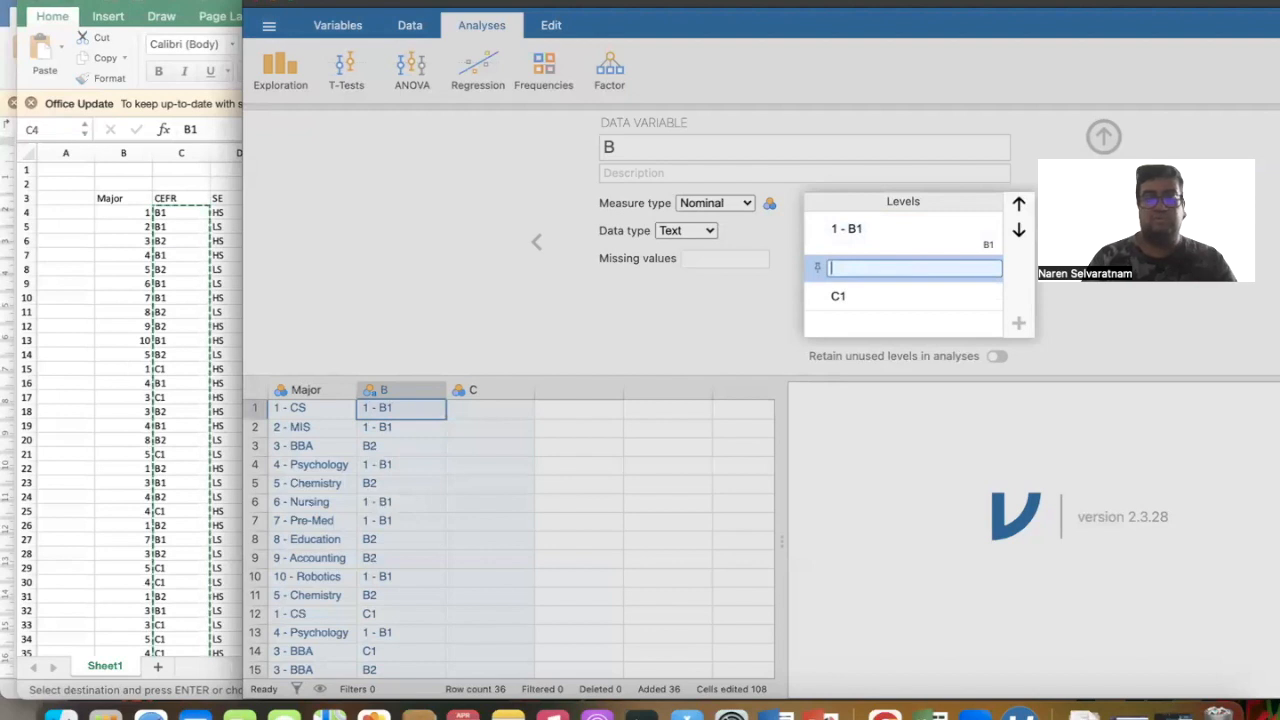
text(2 - B2)
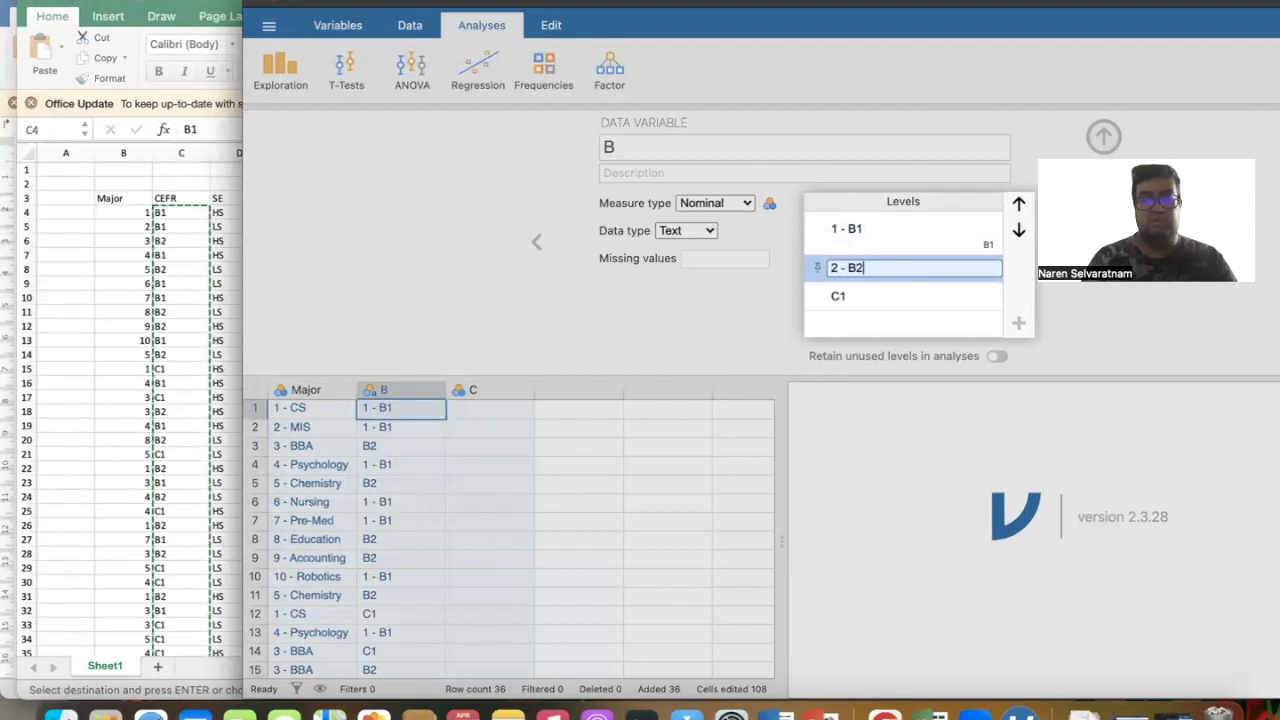
key(Return)
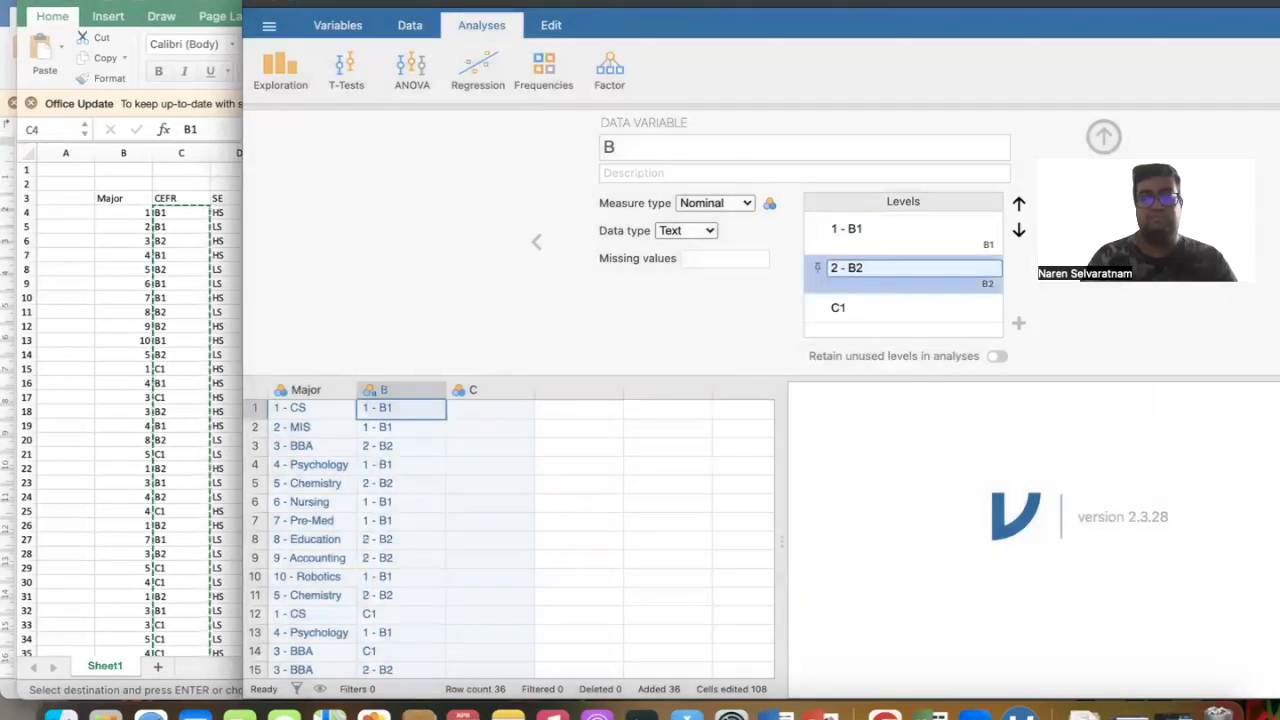
click(872, 300)
key(BackSpace)
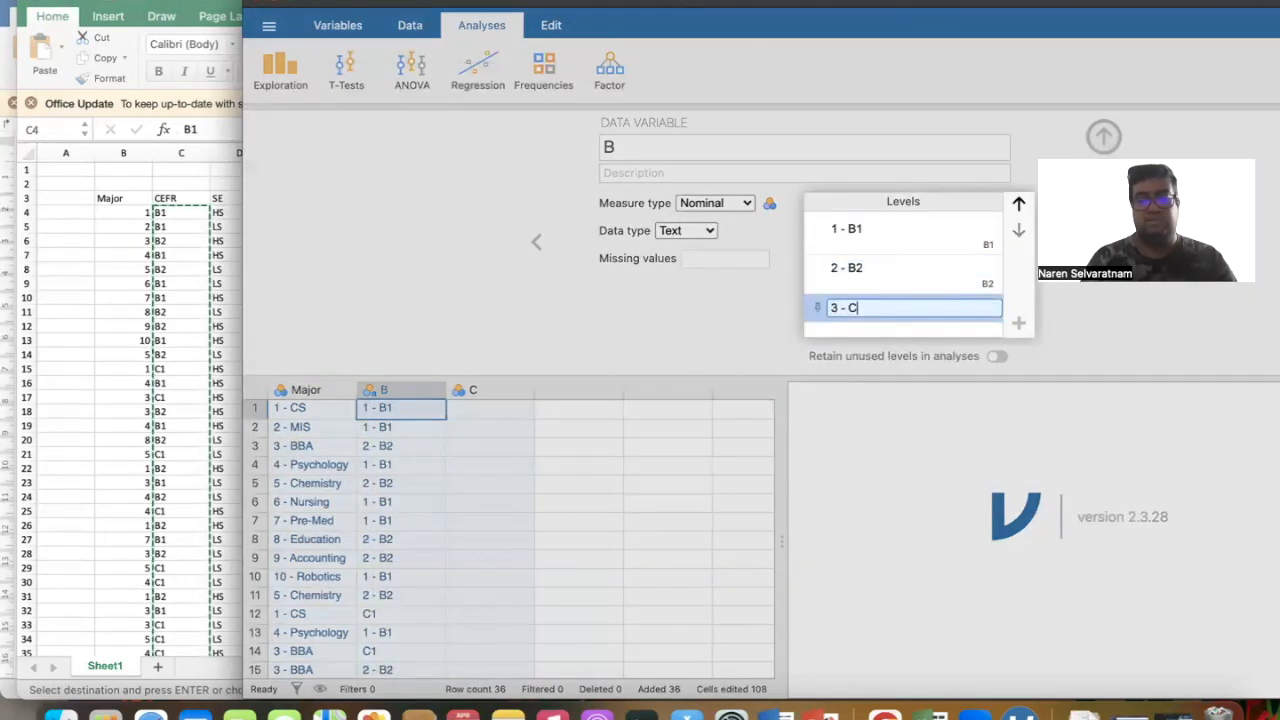
key(Return)
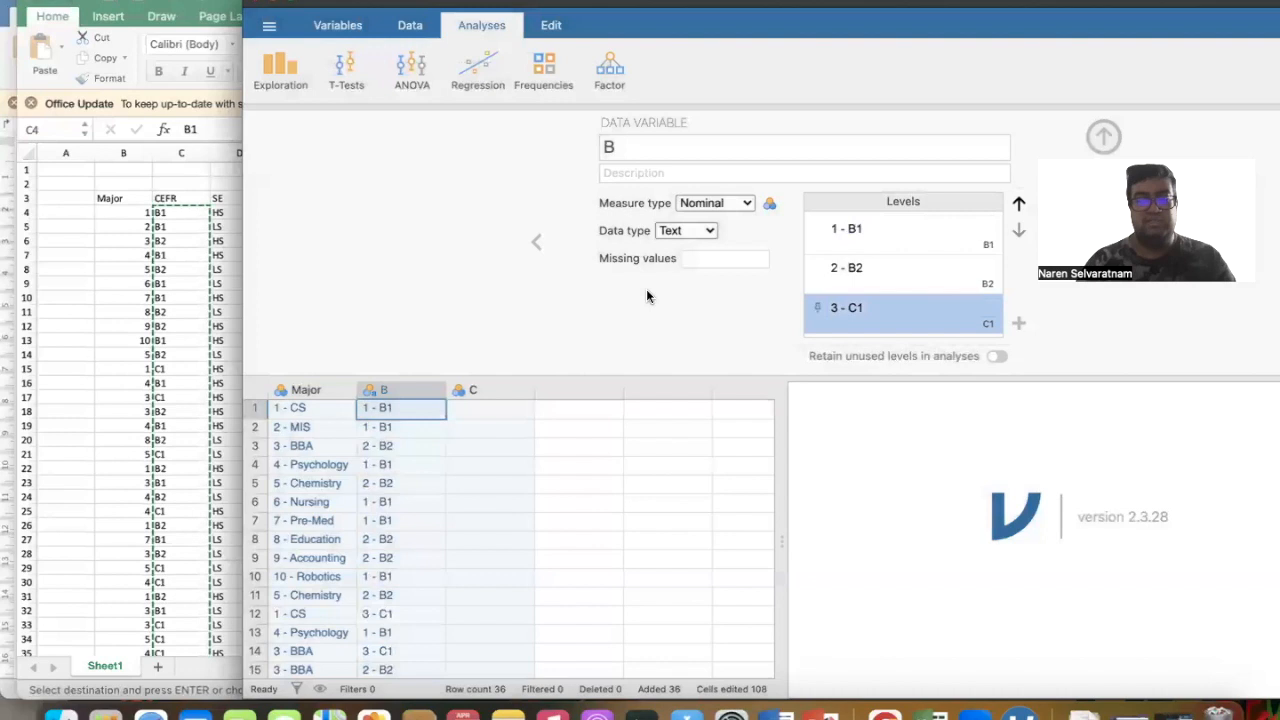
- Set column B's data type to Integer and paste the CEFR values into it again from row 1
click(707, 232)
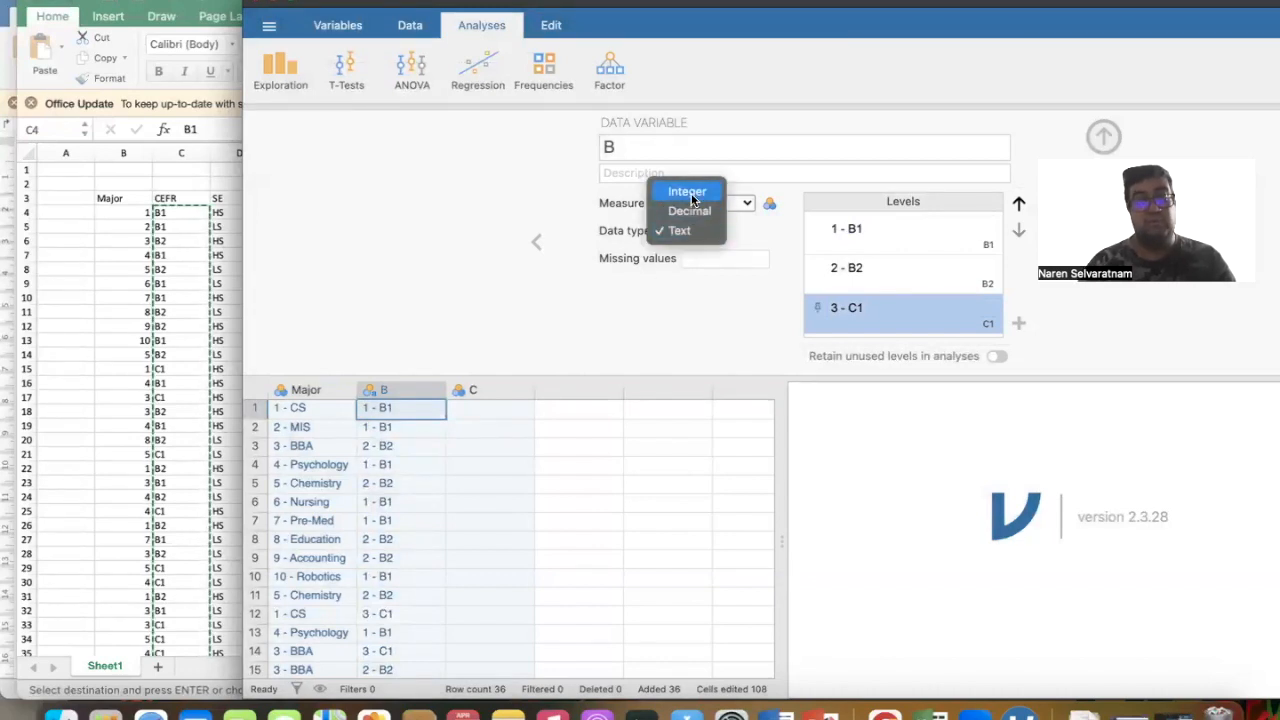
click(690, 192)
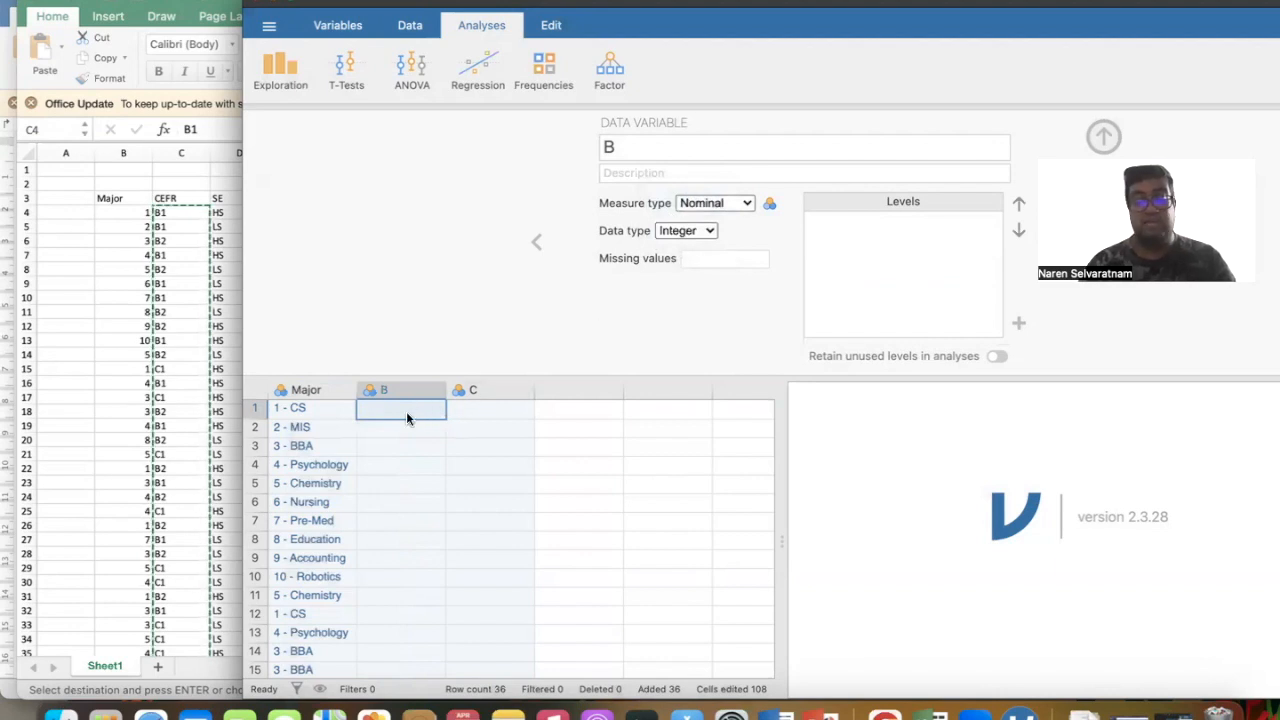
click(489, 420)
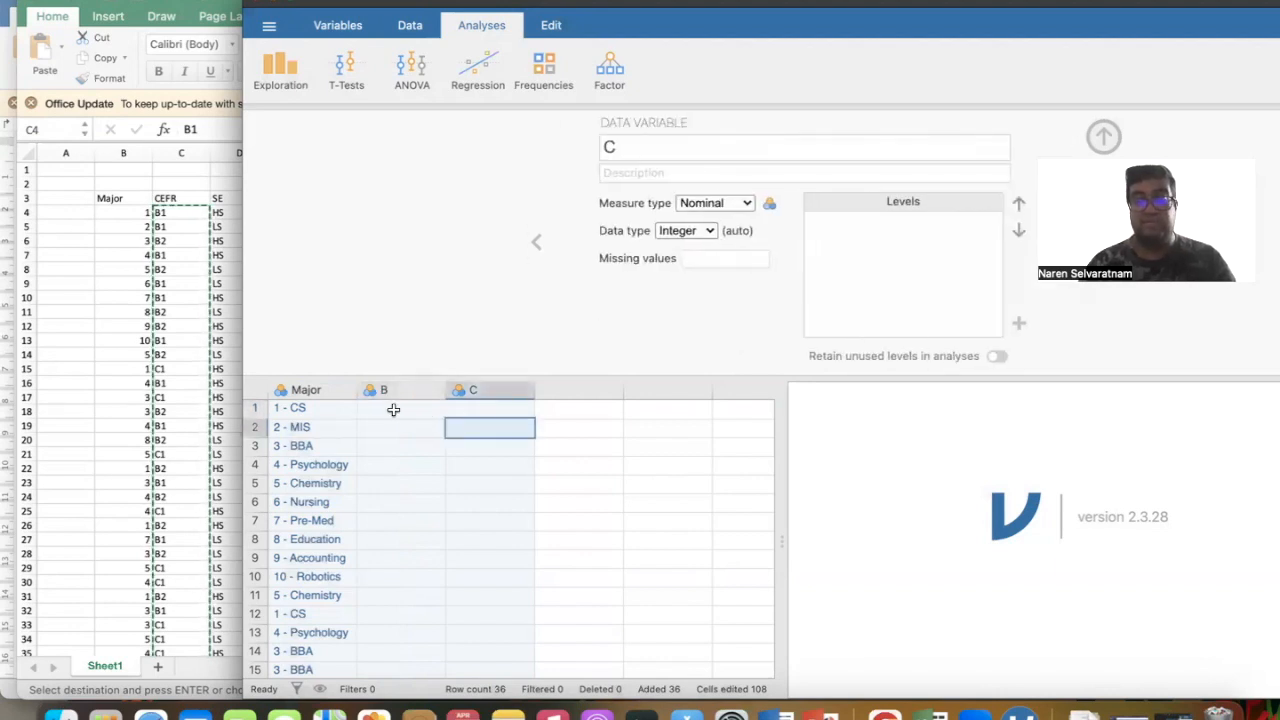
click(394, 411)
key(super+v)
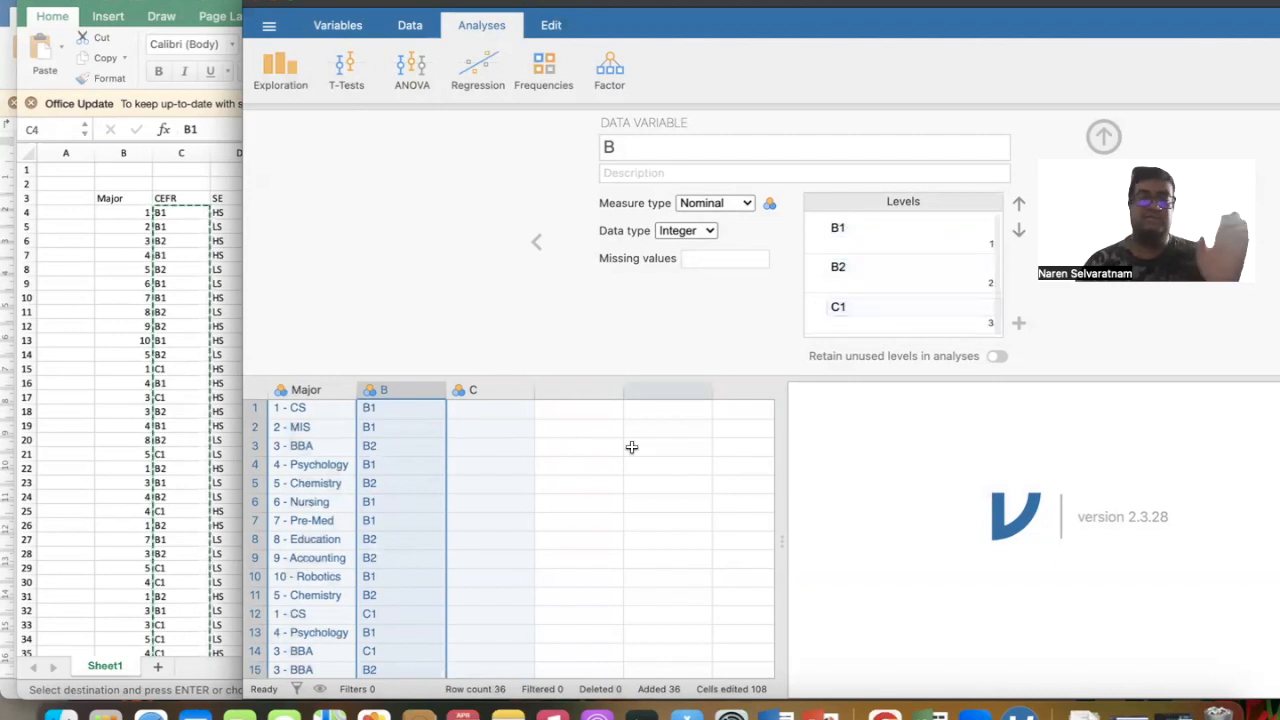
- Rename variable B as "English Proficiency"
double_click(617, 149)
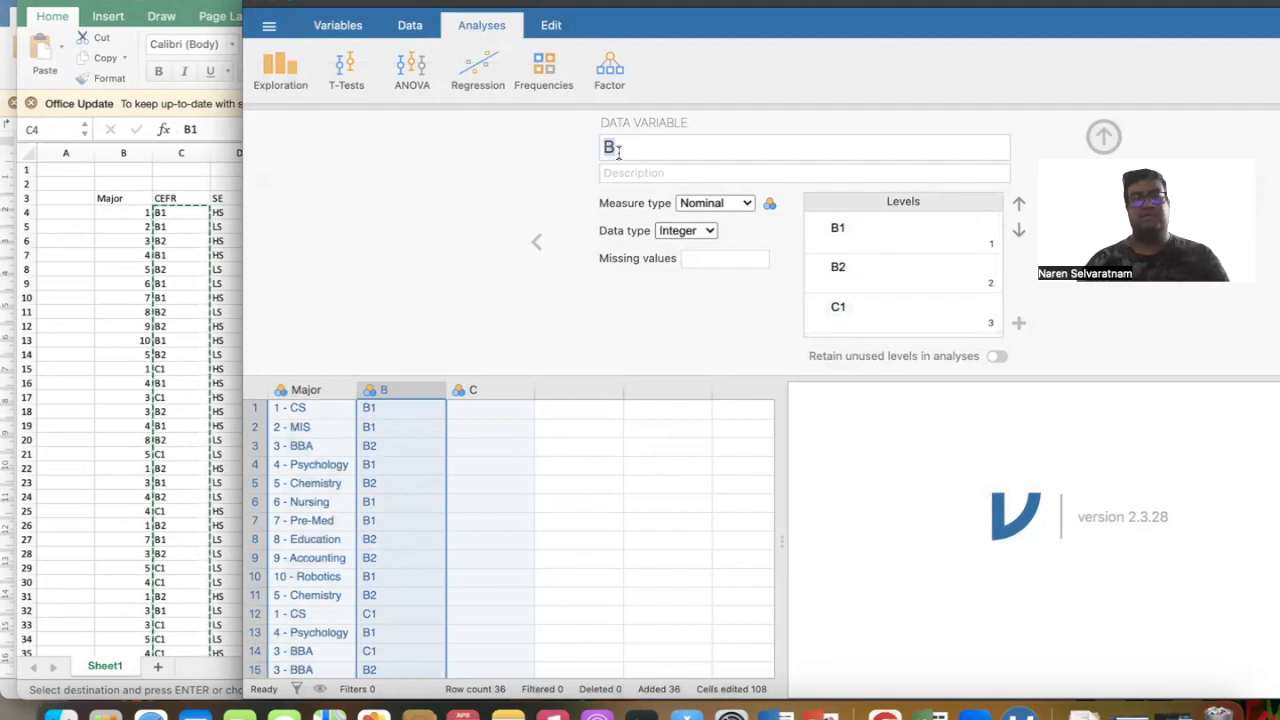
text(Engli)
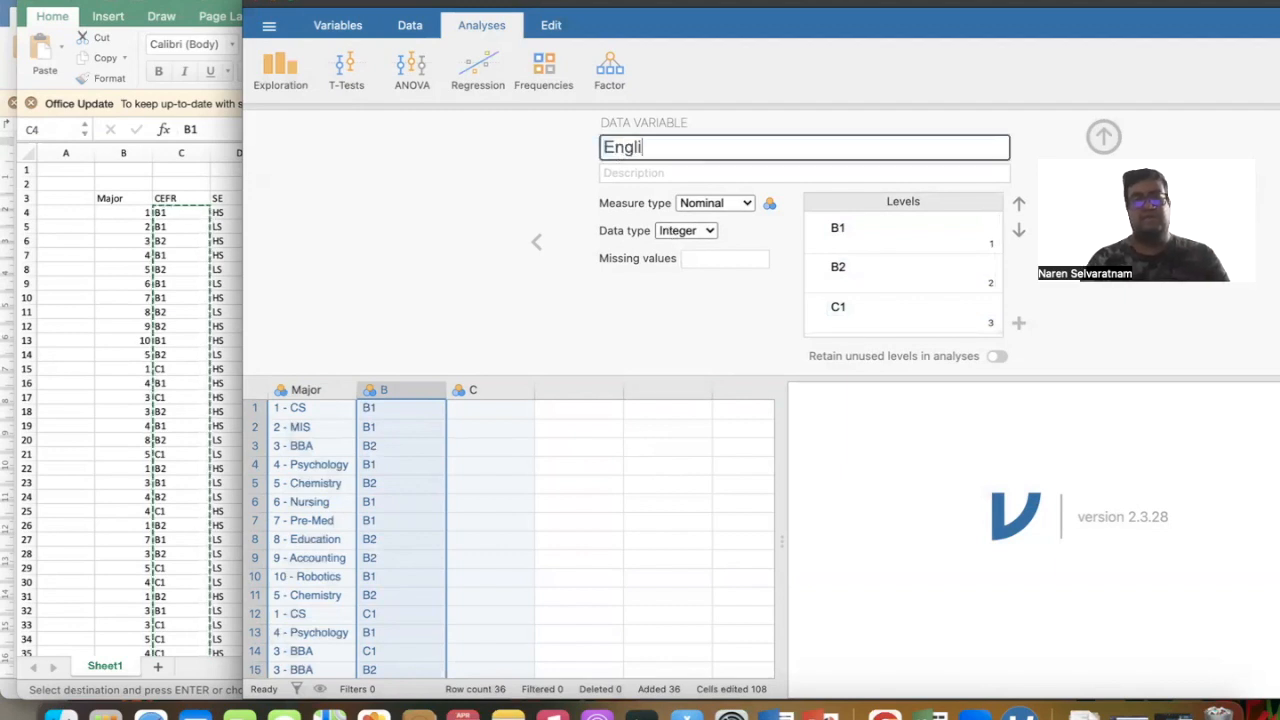
text(sh Proficiency)
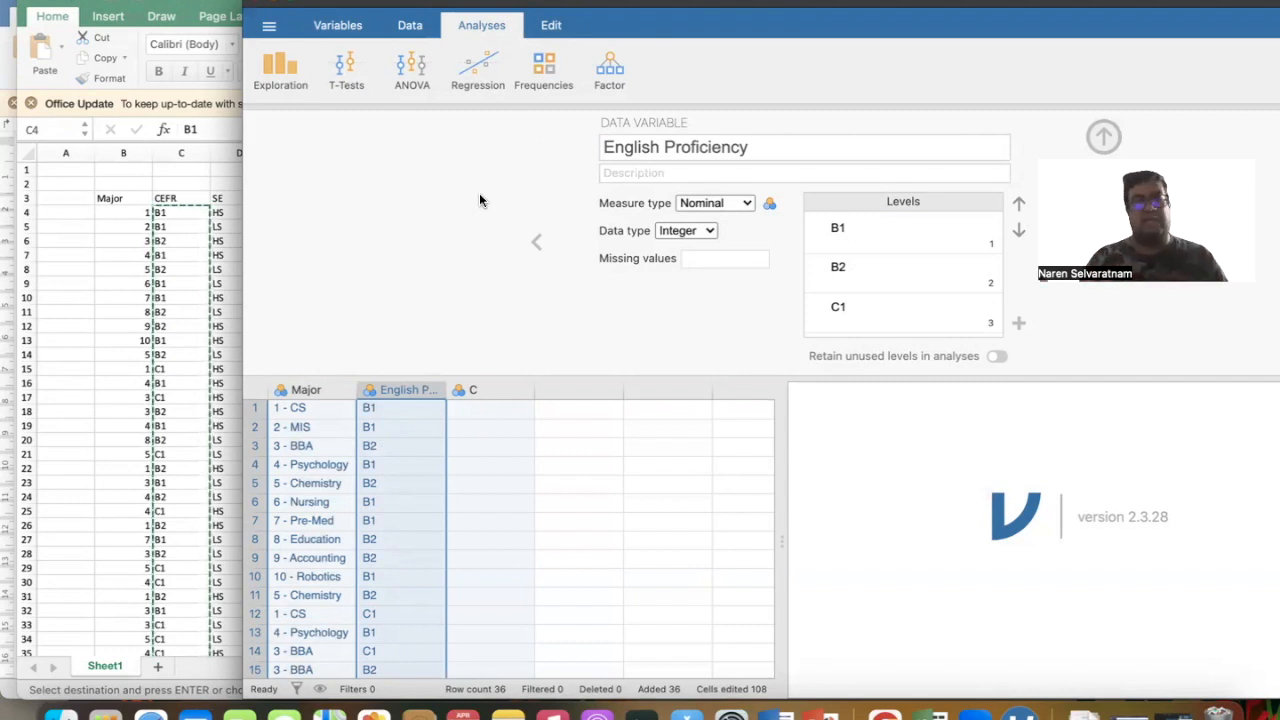
- Switch to Excel and copy all the SE values from D4 down to the last row, without the header
click(79, 288)
click(225, 214)
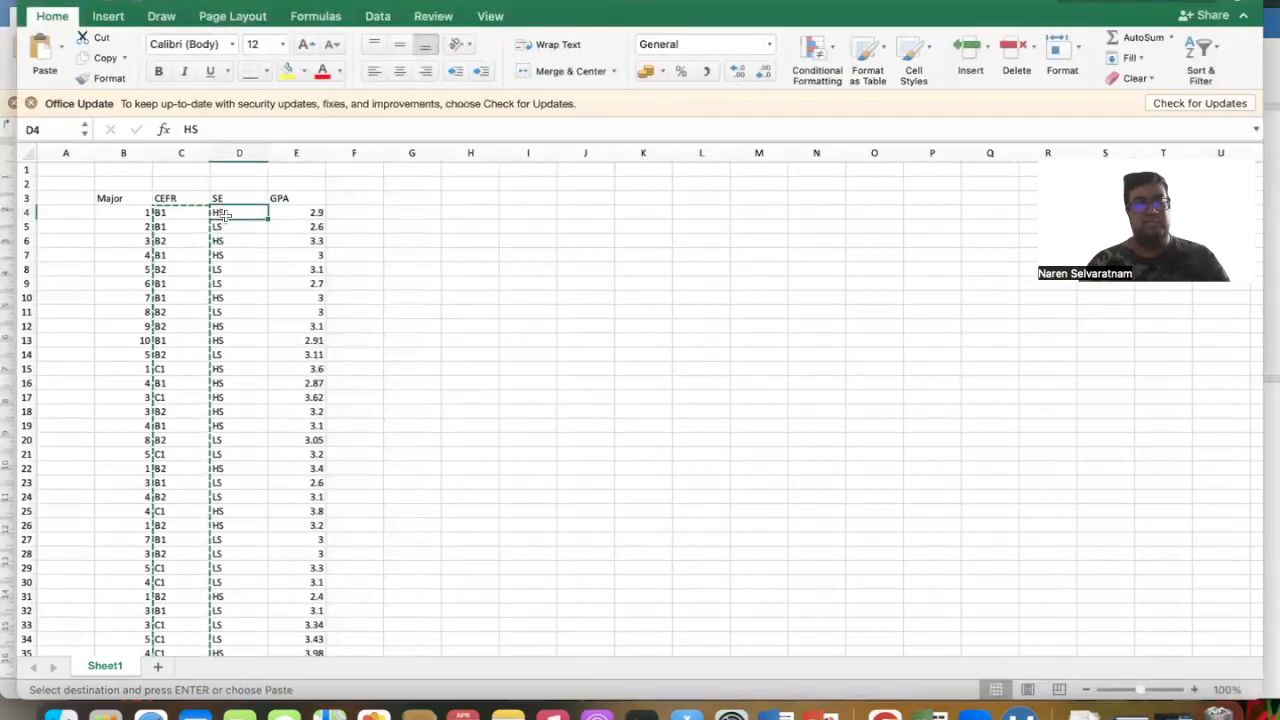
key(ctrl+shift+Down)
key(super+c)
scroll(748, 431, up, 3)
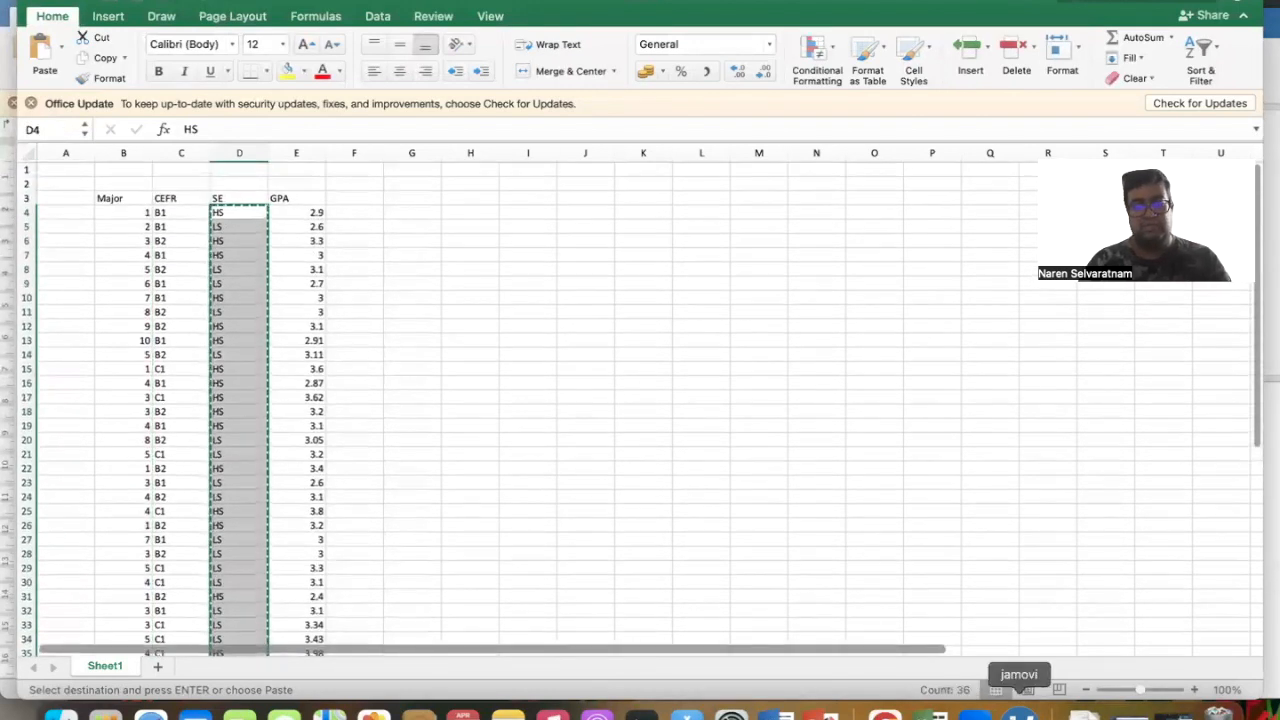
- Switch to jamovi and paste the SE values into column C from row 1
click(1019, 712)
click(488, 406)
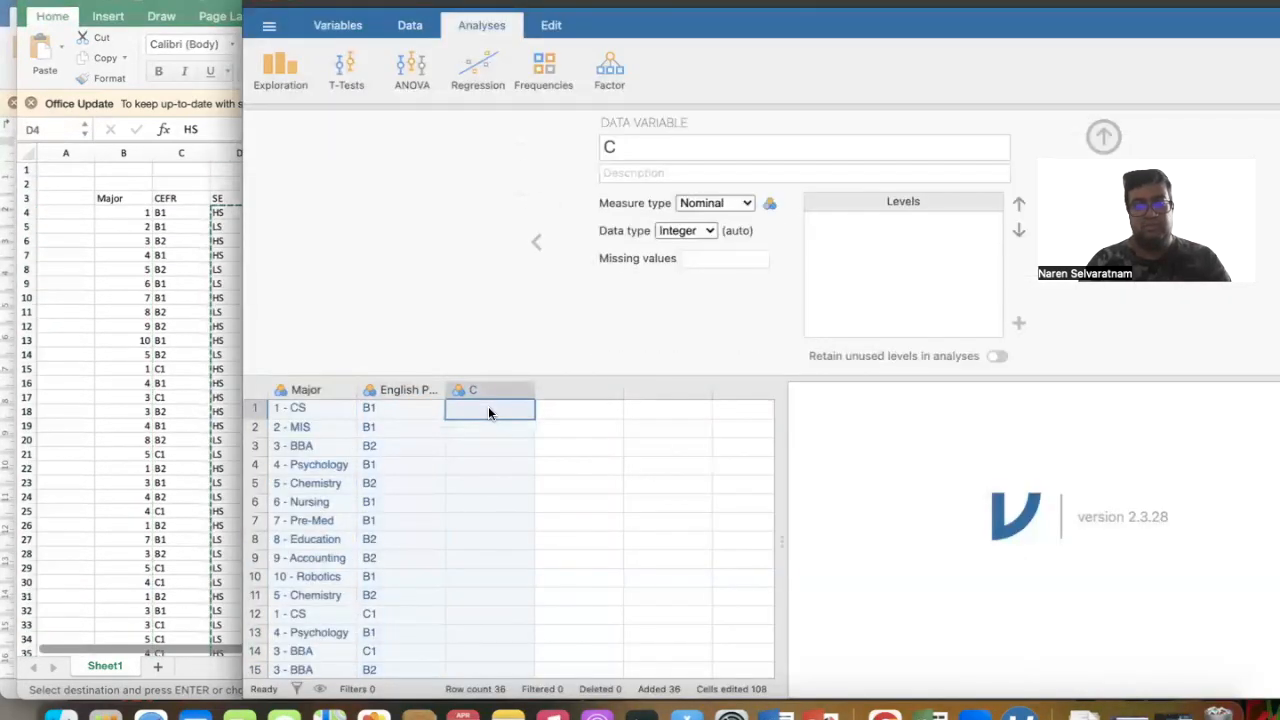
key(super+v)
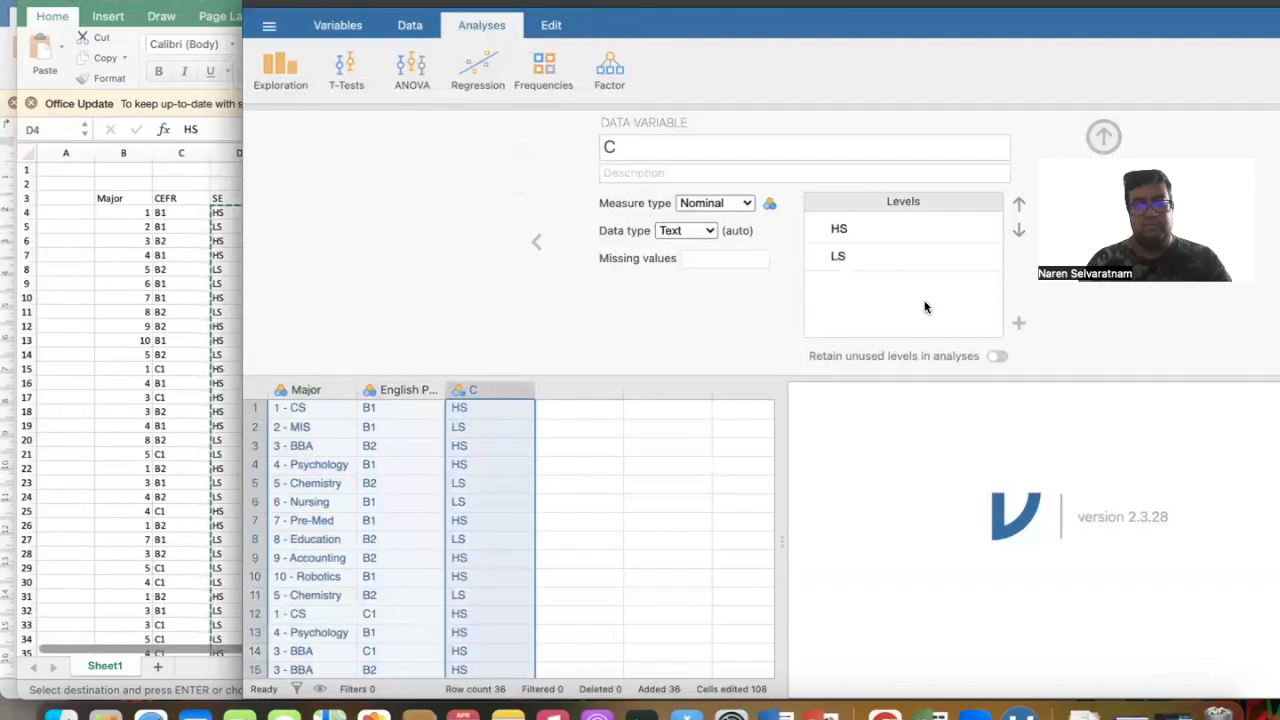
- Label column C's levels LS and HS as "1 - LS" and "2 - HS"
click(858, 229)
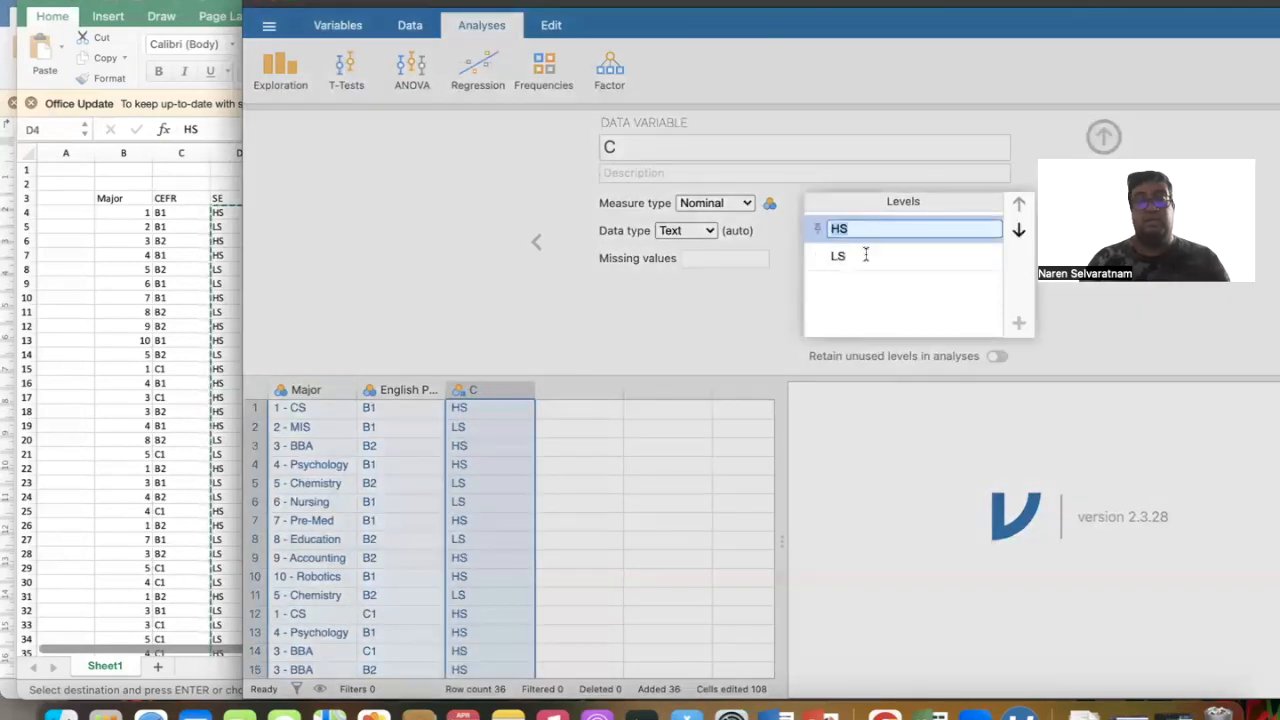
click(866, 255)
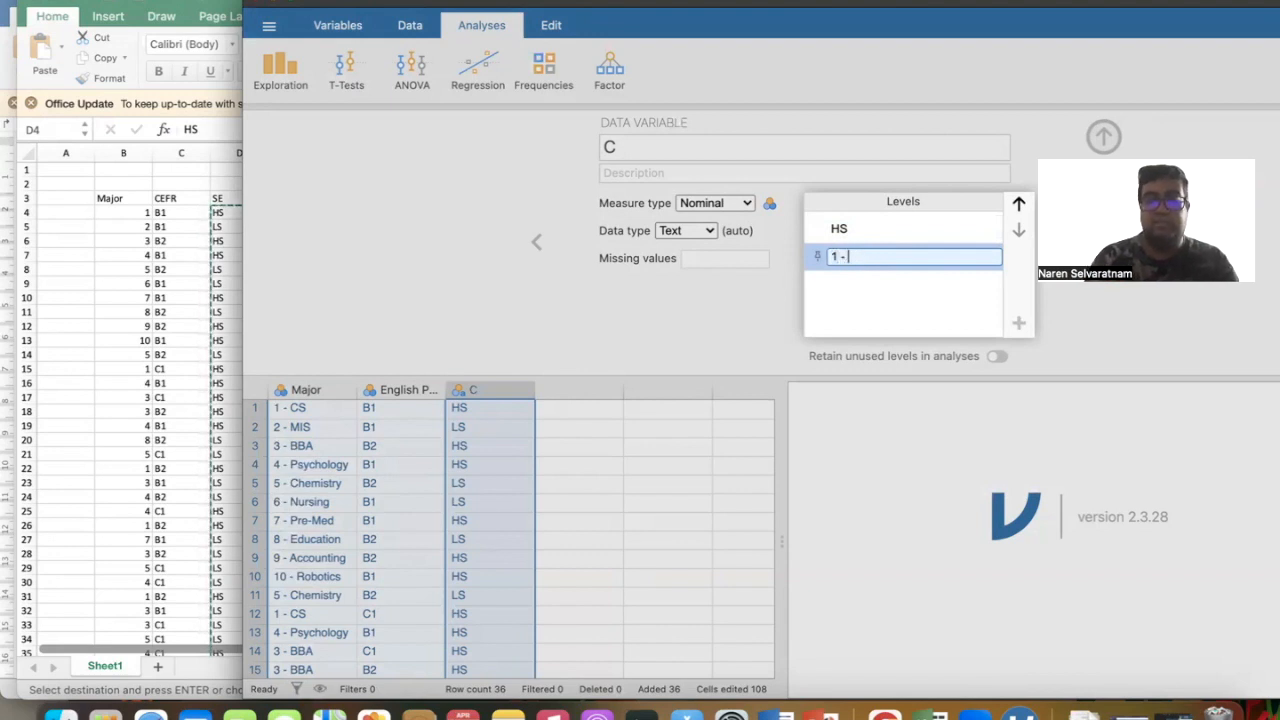
key(Return)
click(842, 228)
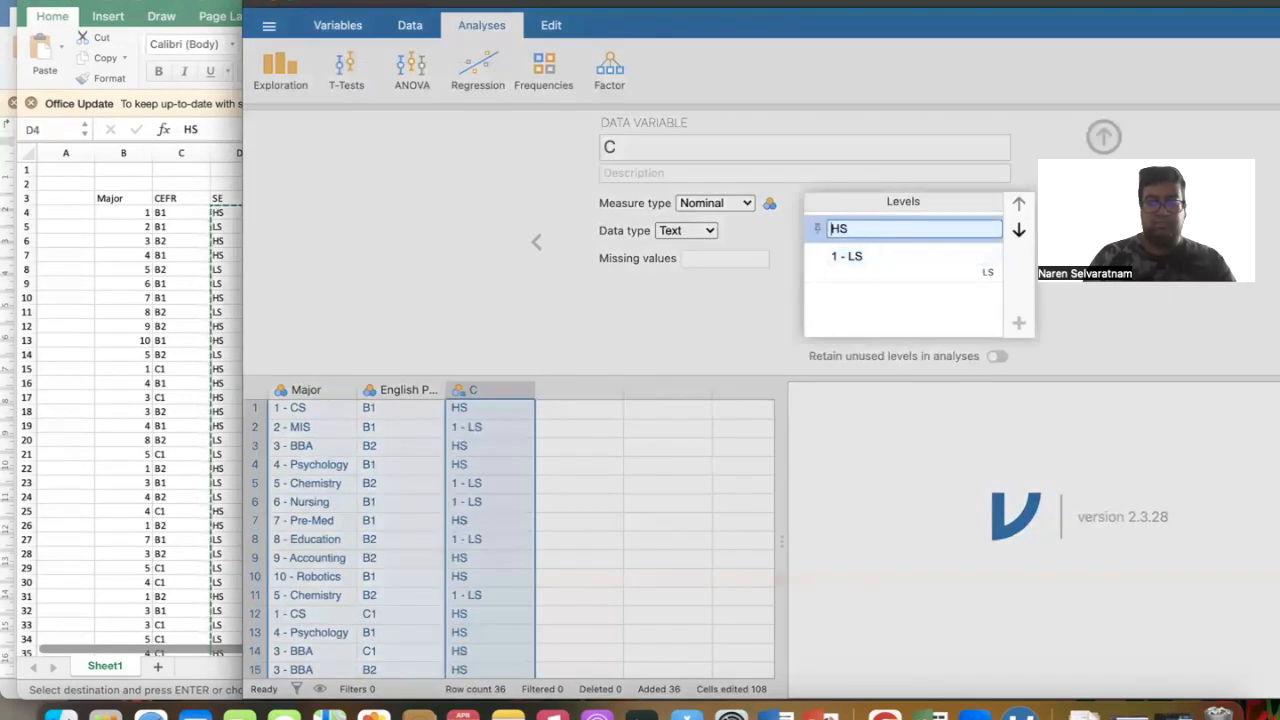
key(Return)
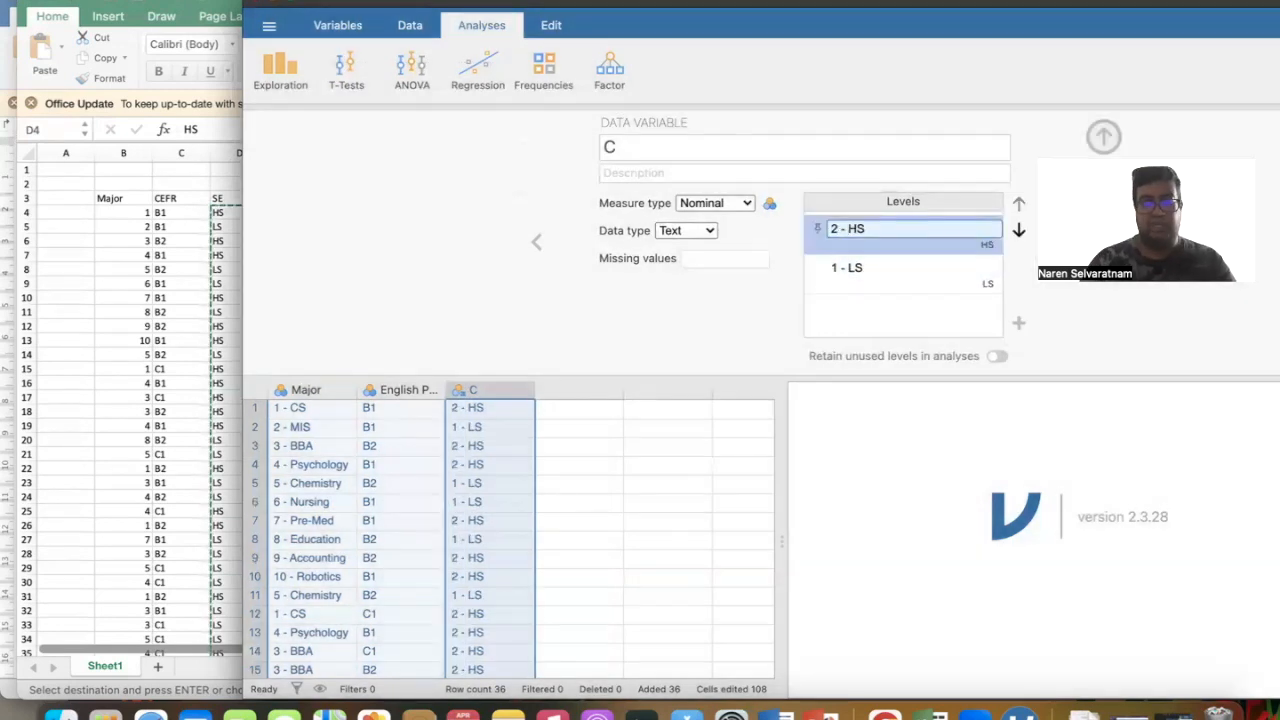
- Set column C's data type to Integer and paste the SE values into it again
click(696, 228)
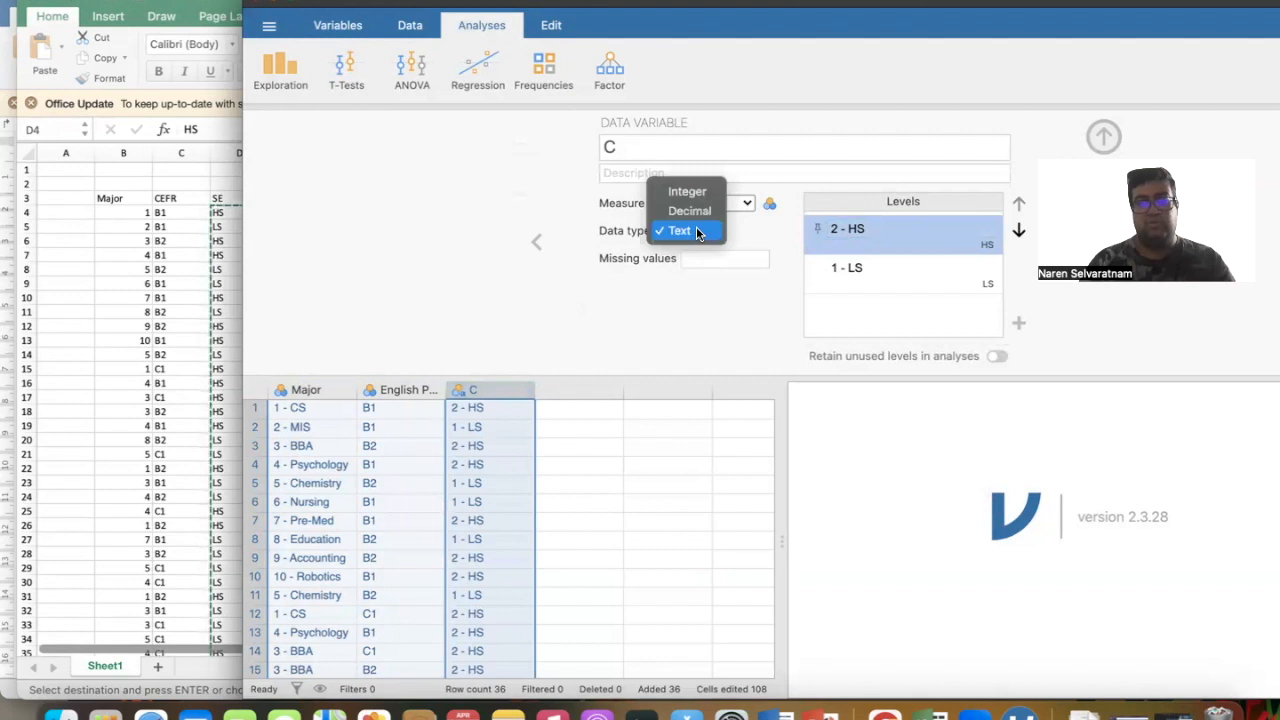
click(689, 192)
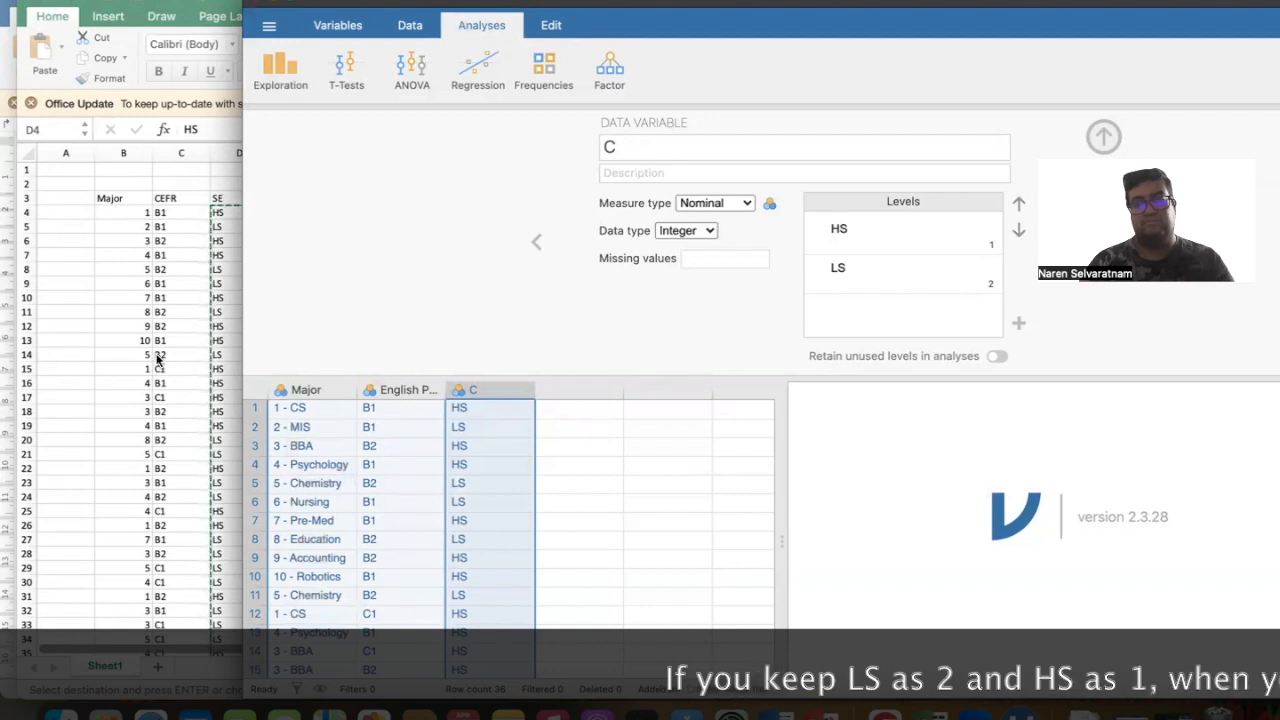
- Relabel column C's LS level as "LS - 1"
click(910, 271)
click(910, 271)
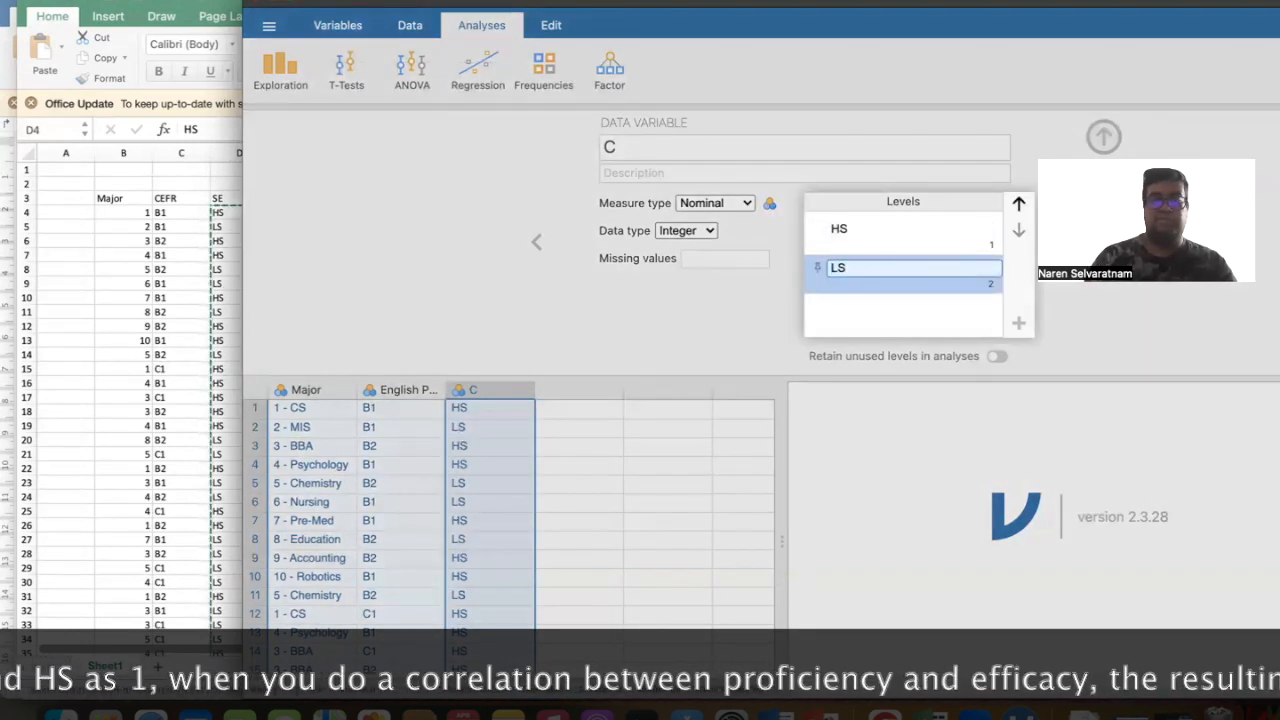
text(=)
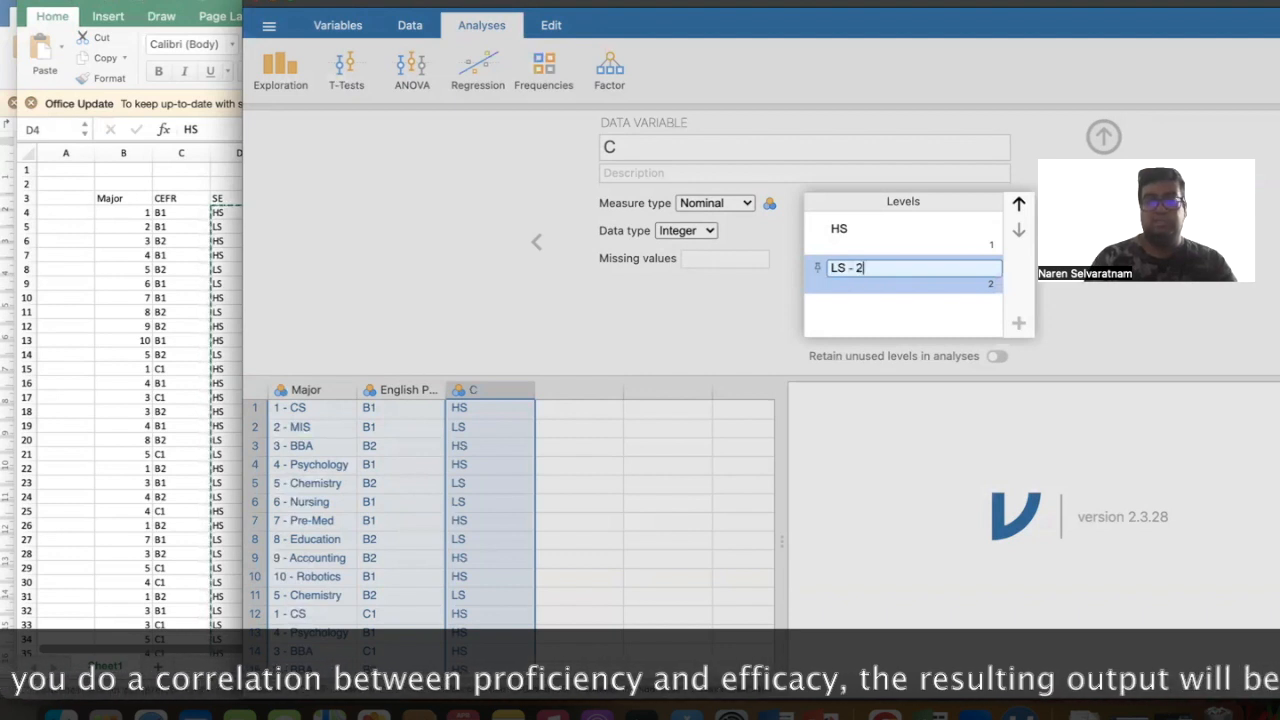
key(BackSpace)
text(1)
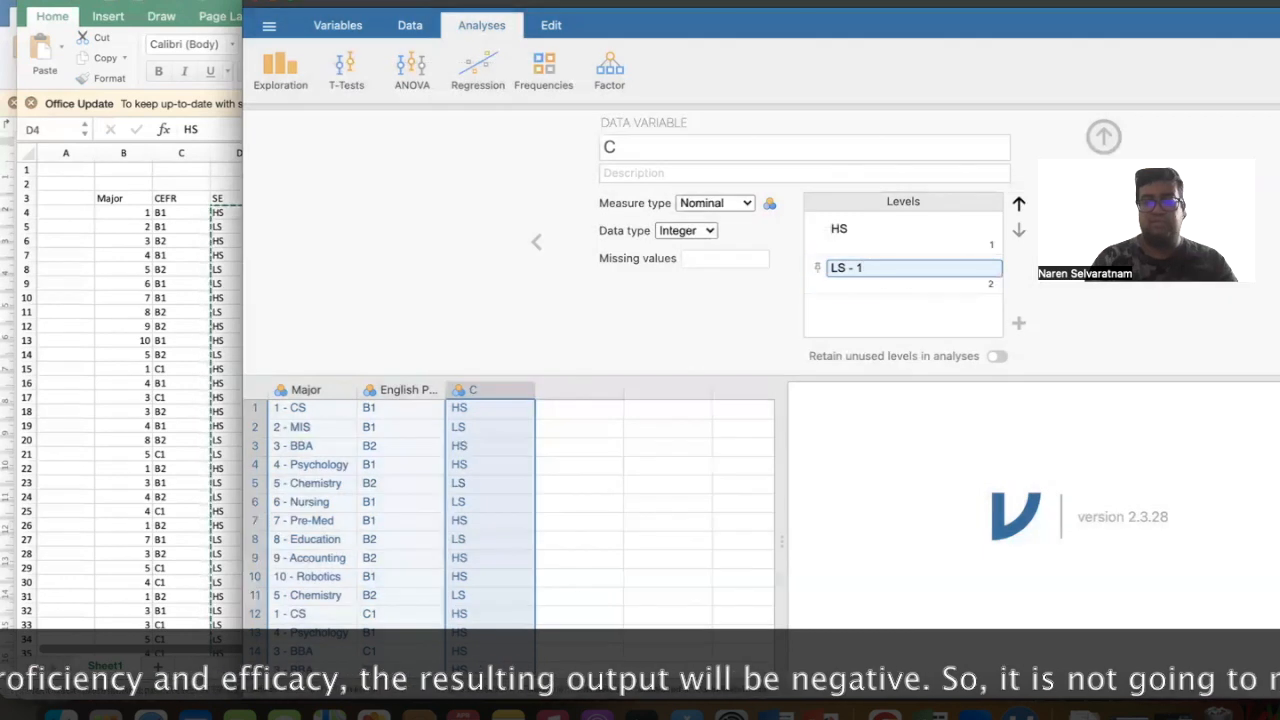
key(Return)
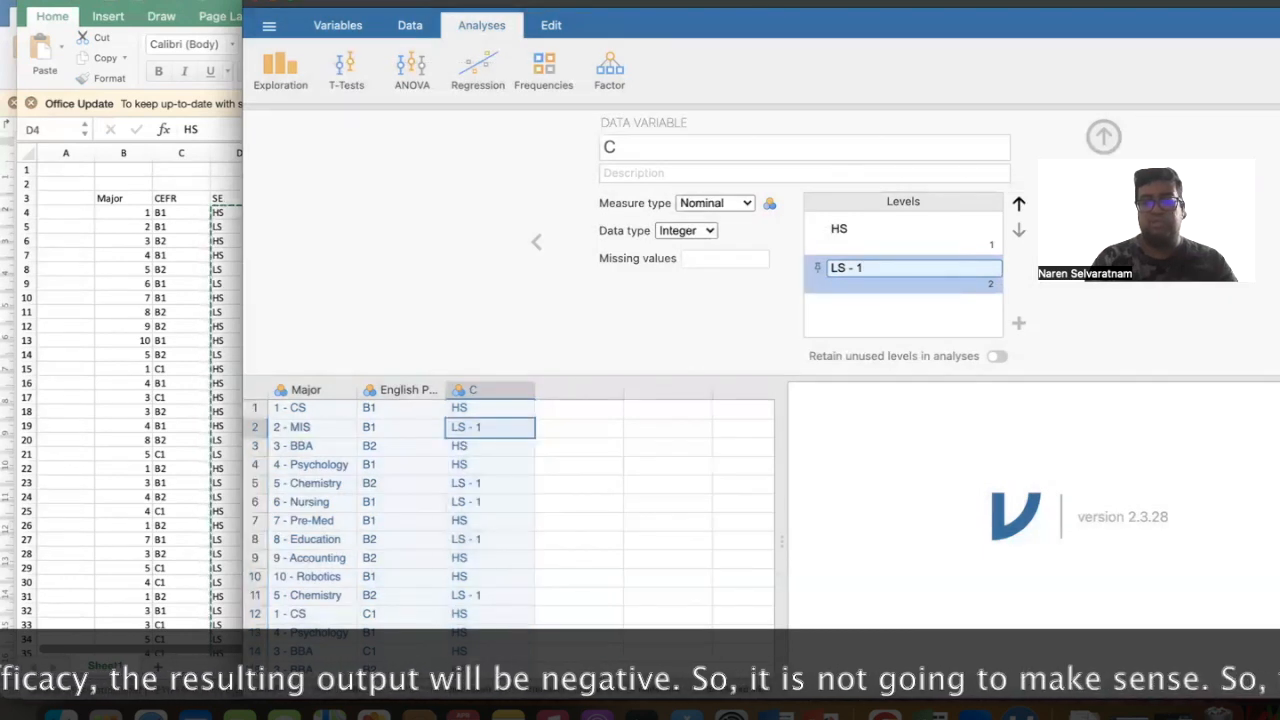
- Clear all values from column C
key(Return)
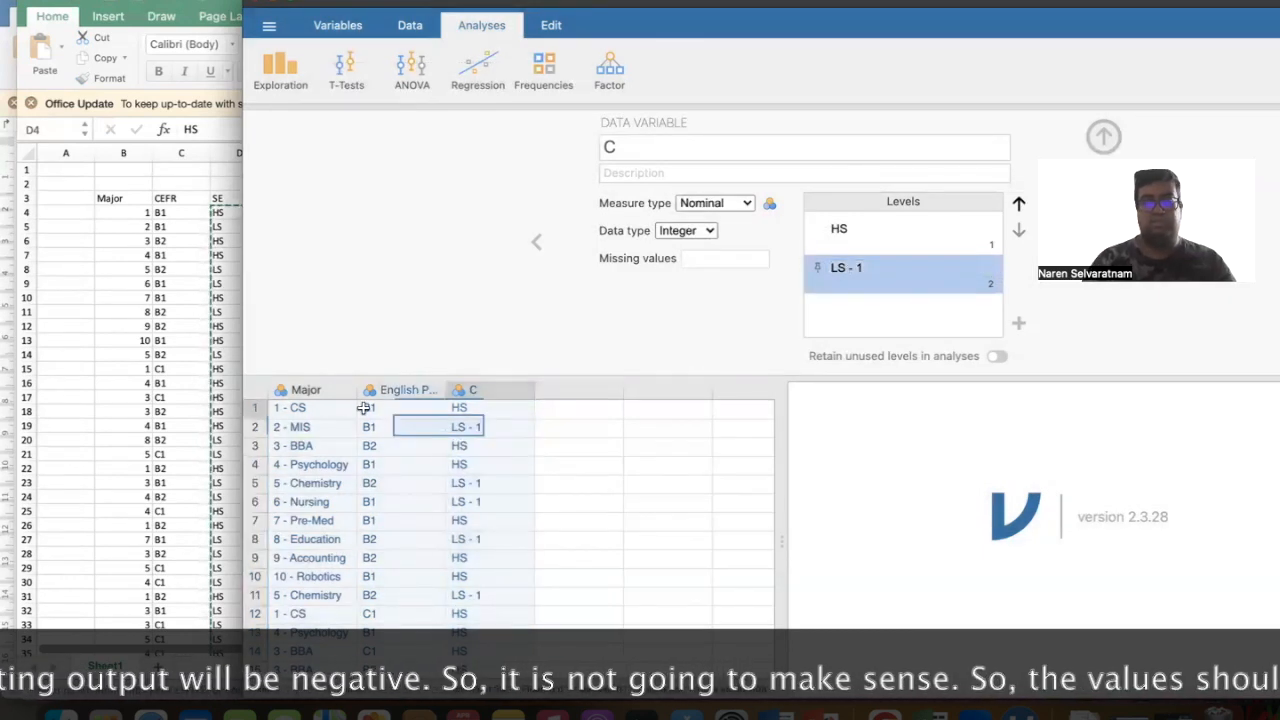
click(365, 408)
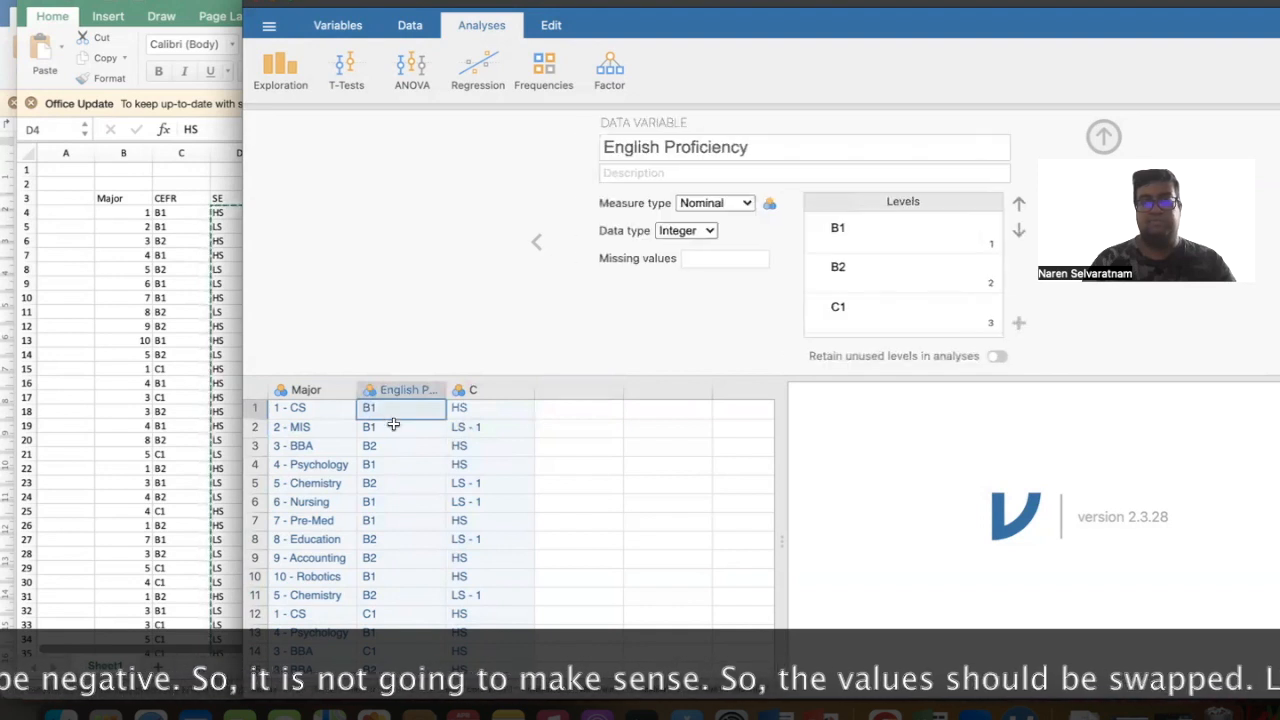
click(487, 396)
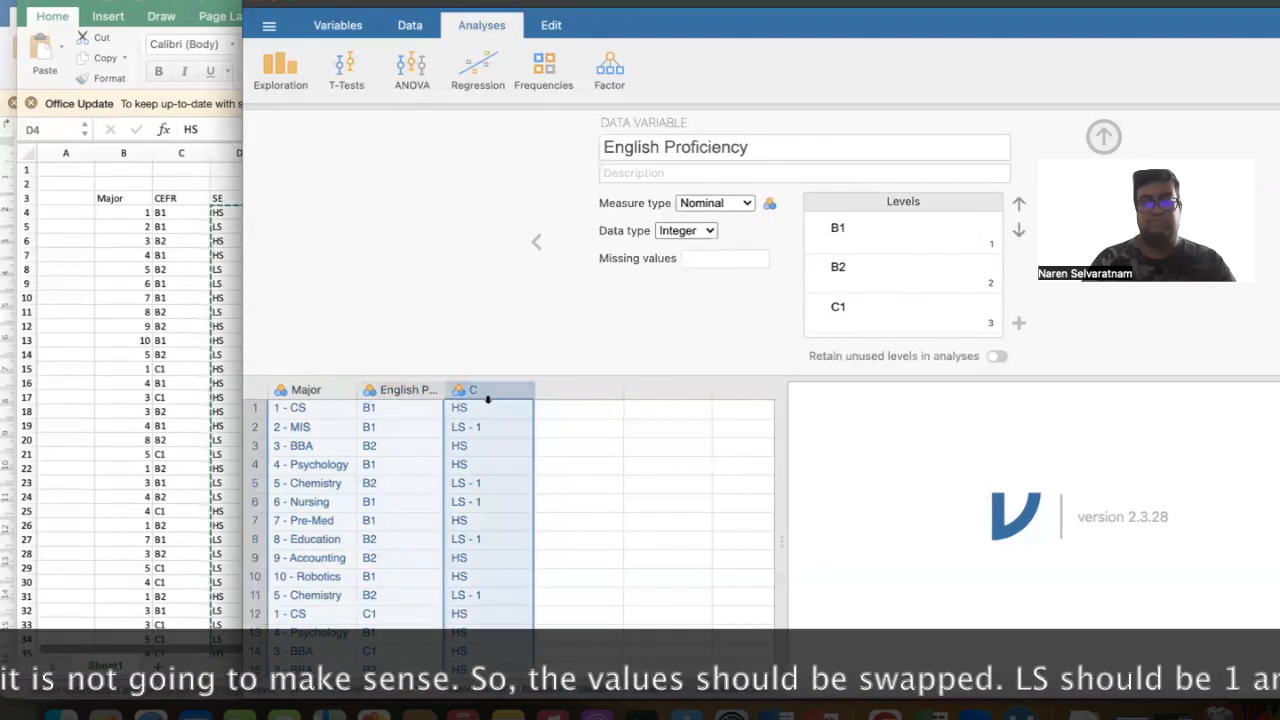
key(Delete)
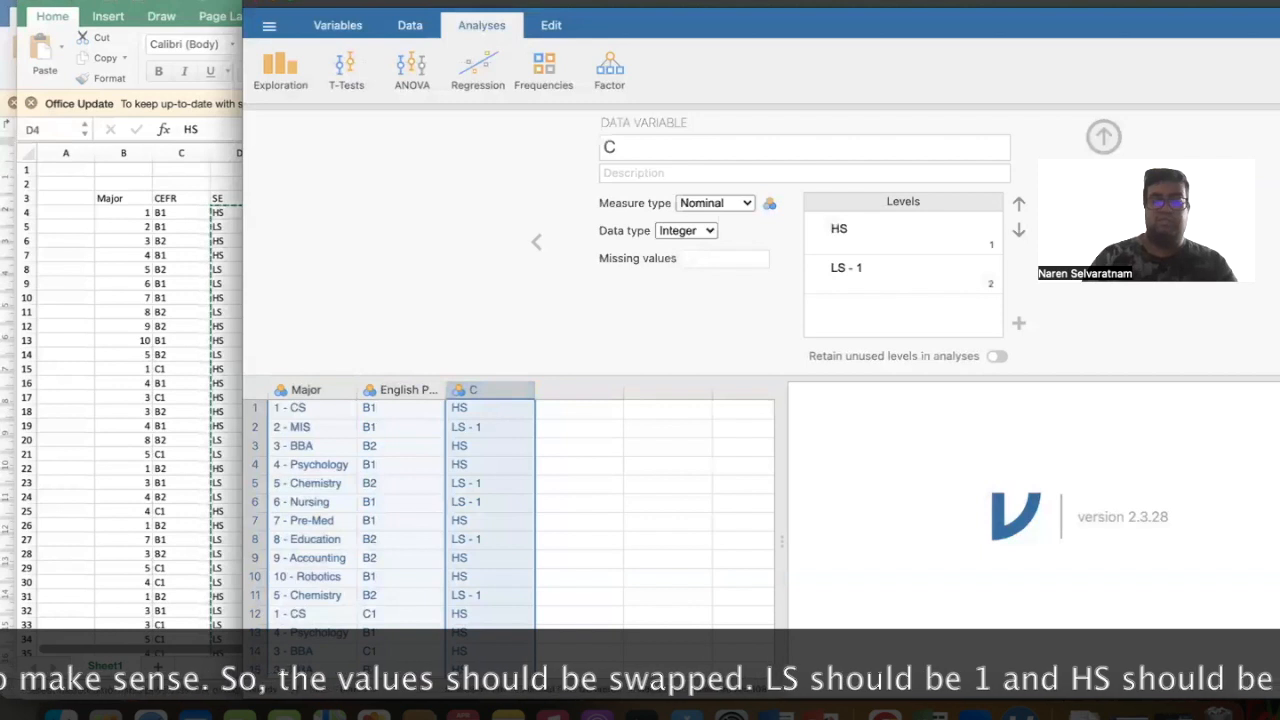
- Switch to Excel and replace every LS in the SE column with 1, starting from cell D4
click(164, 258)
click(230, 212)
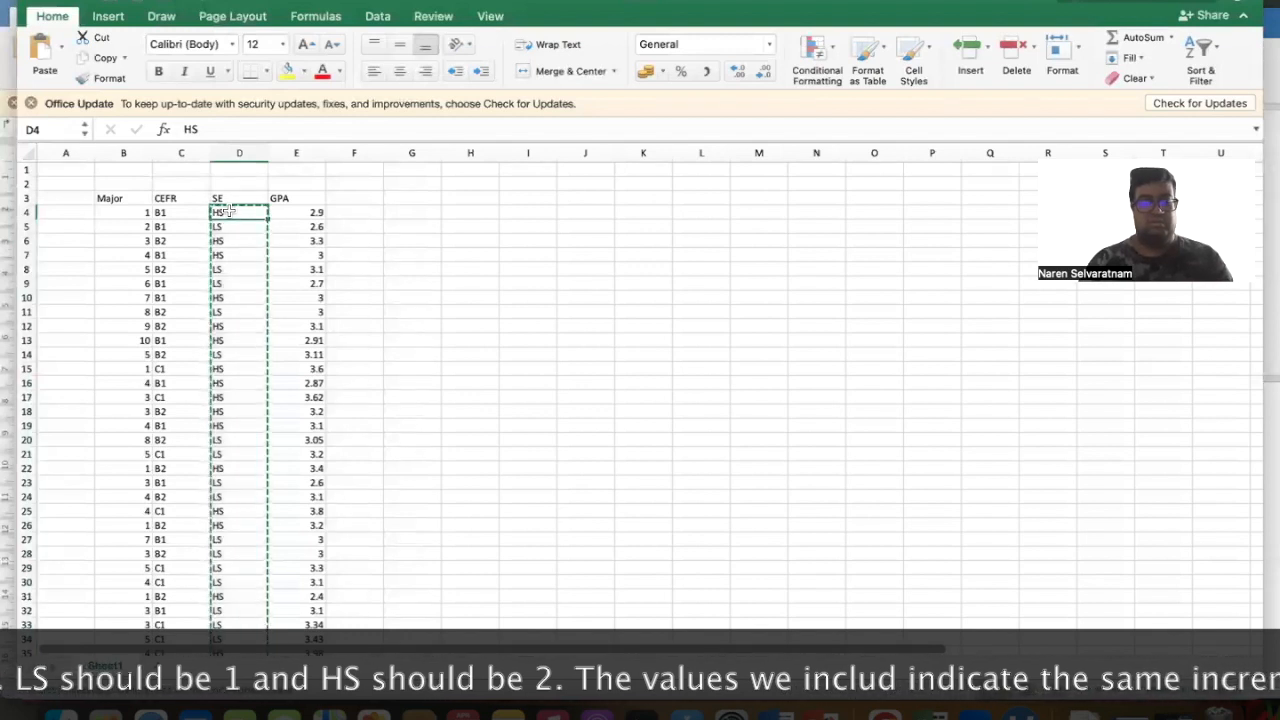
key(super+shift+Down)
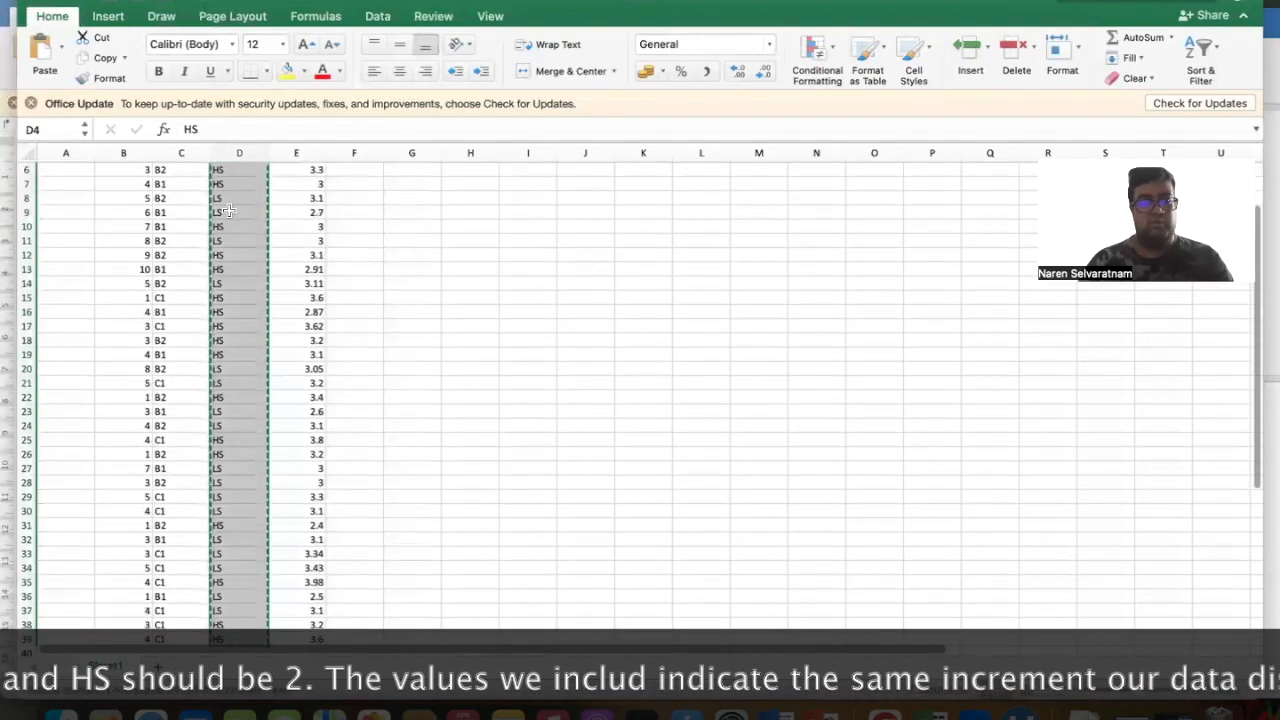
click(1080, 3)
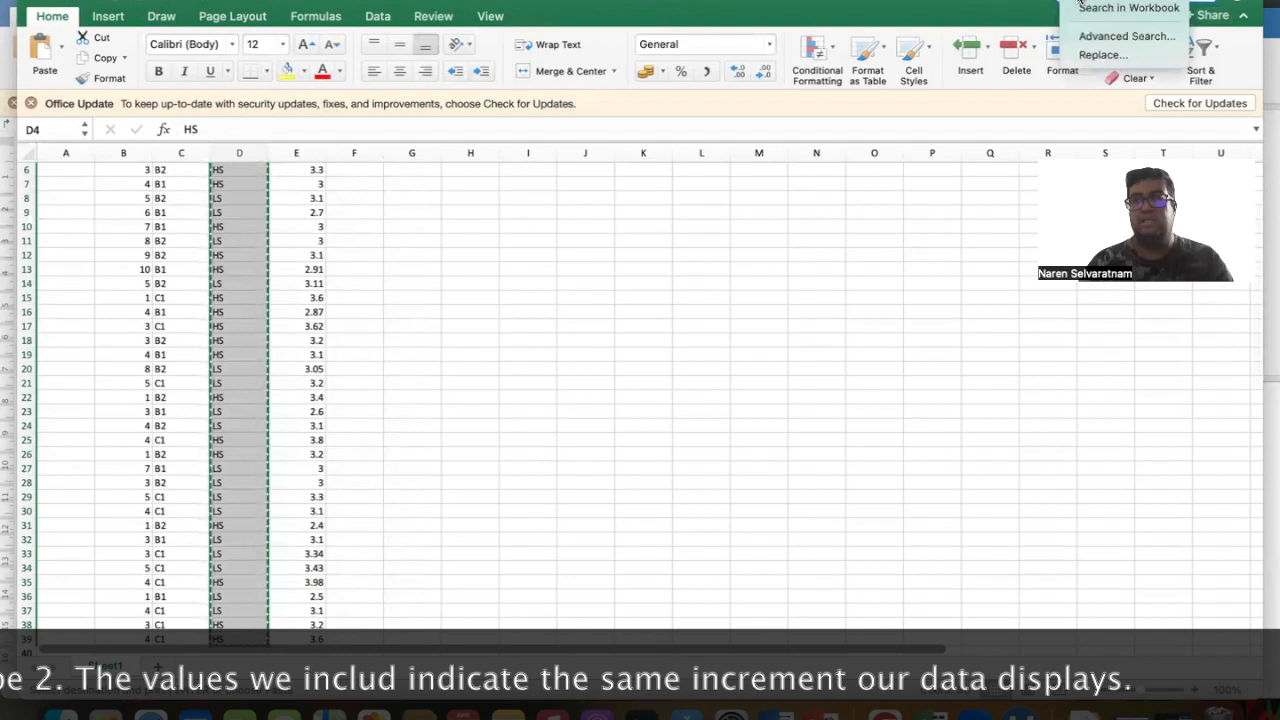
click(1102, 55)
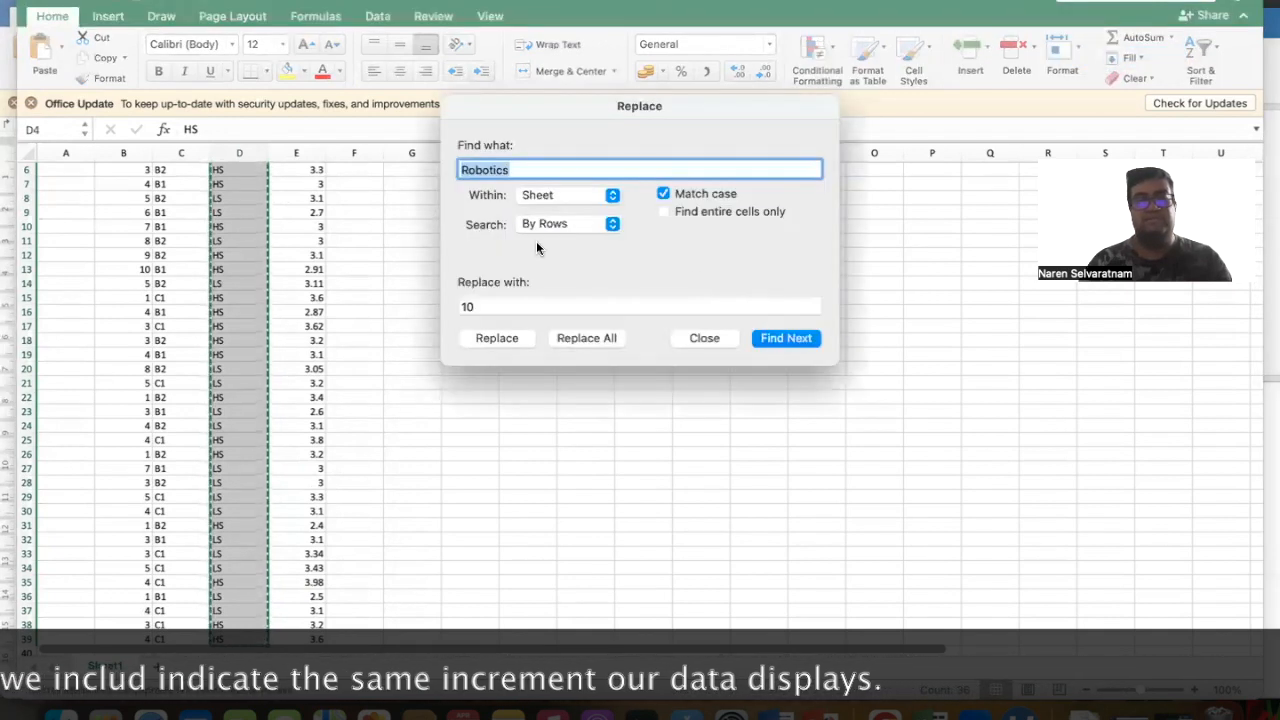
text(LS)
click(487, 307)
key(BackSpace)
key(Return)
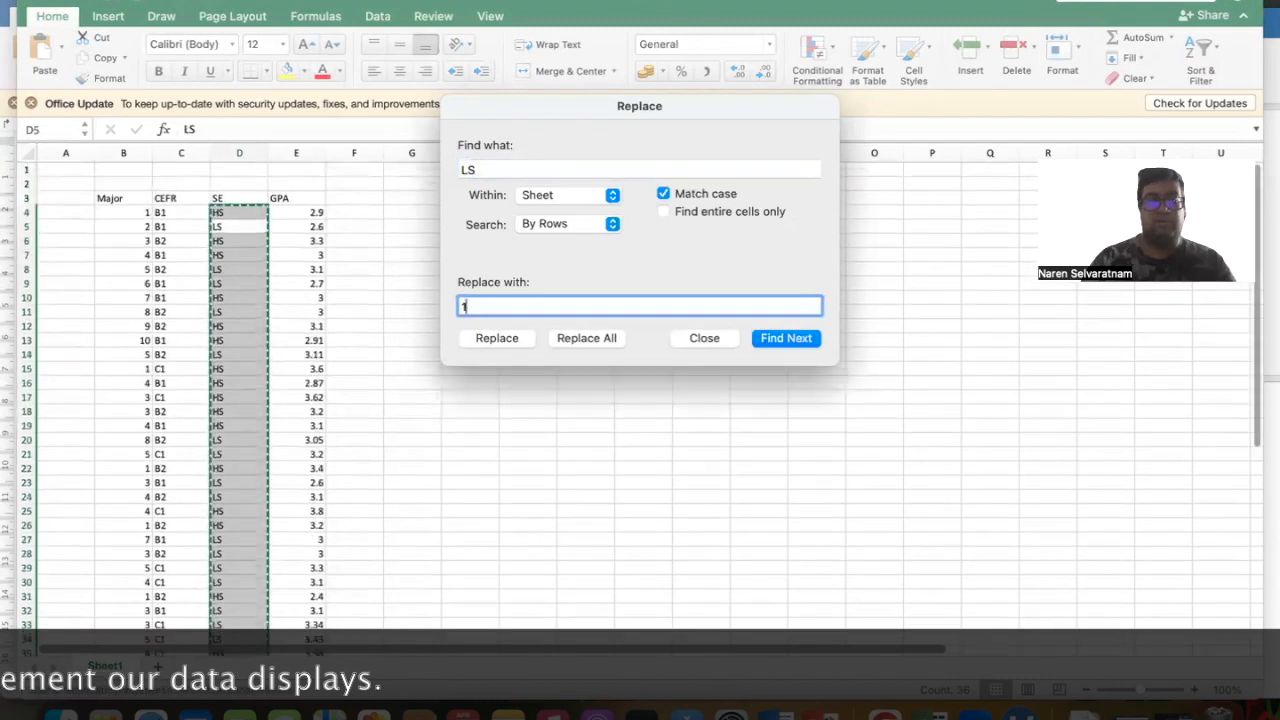
click(577, 336)
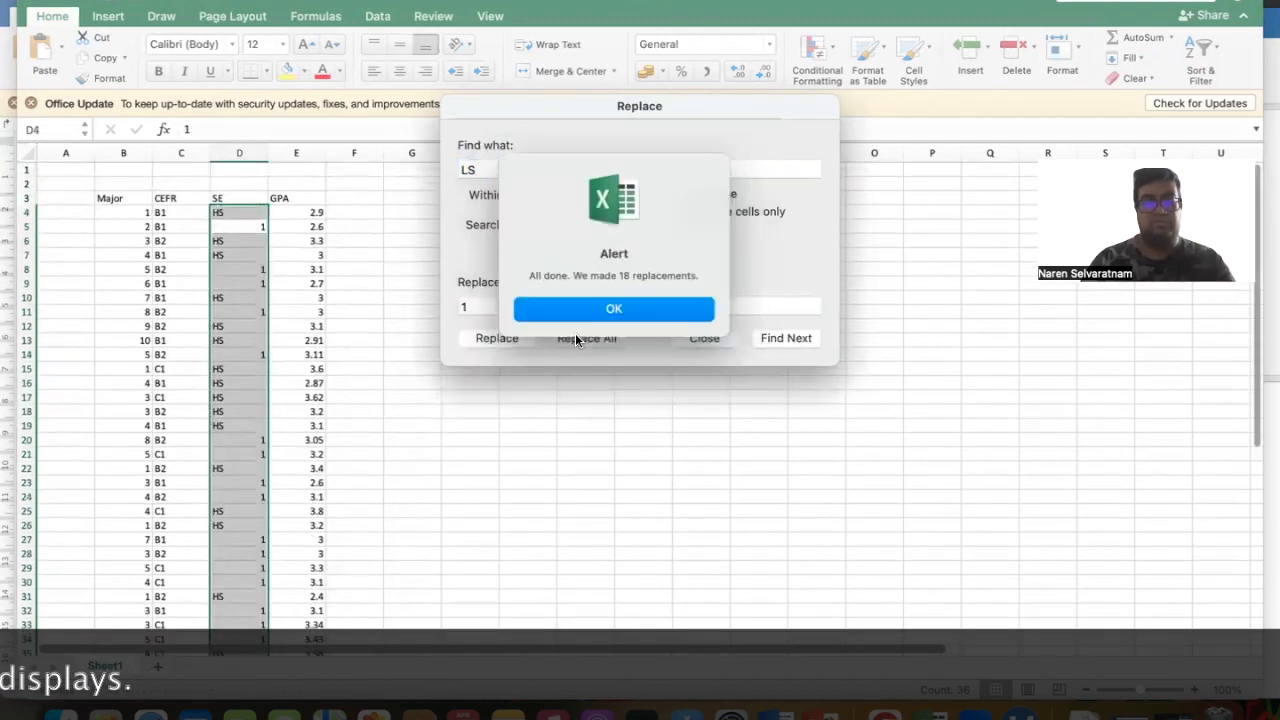
click(586, 308)
- Replace every HS in the SE column with 2 and close the Replace dialog
click(470, 170)
key(BackSpace)
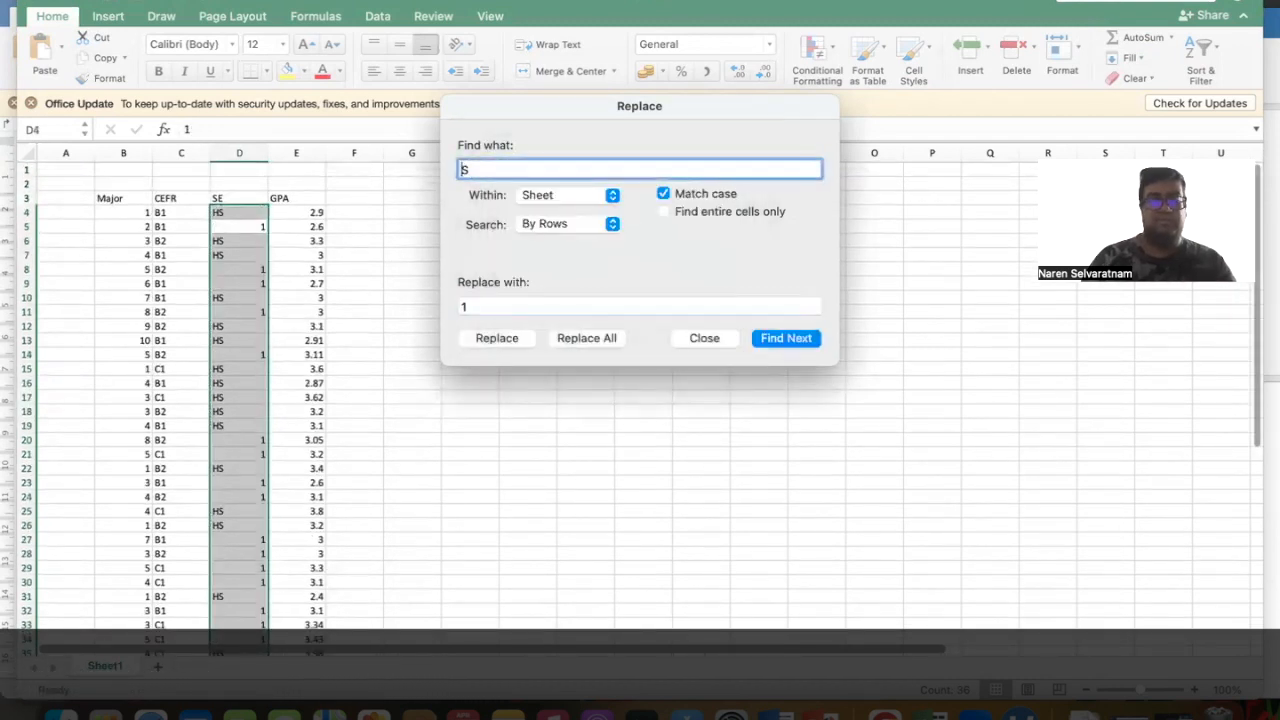
click(485, 305)
key(BackSpace)
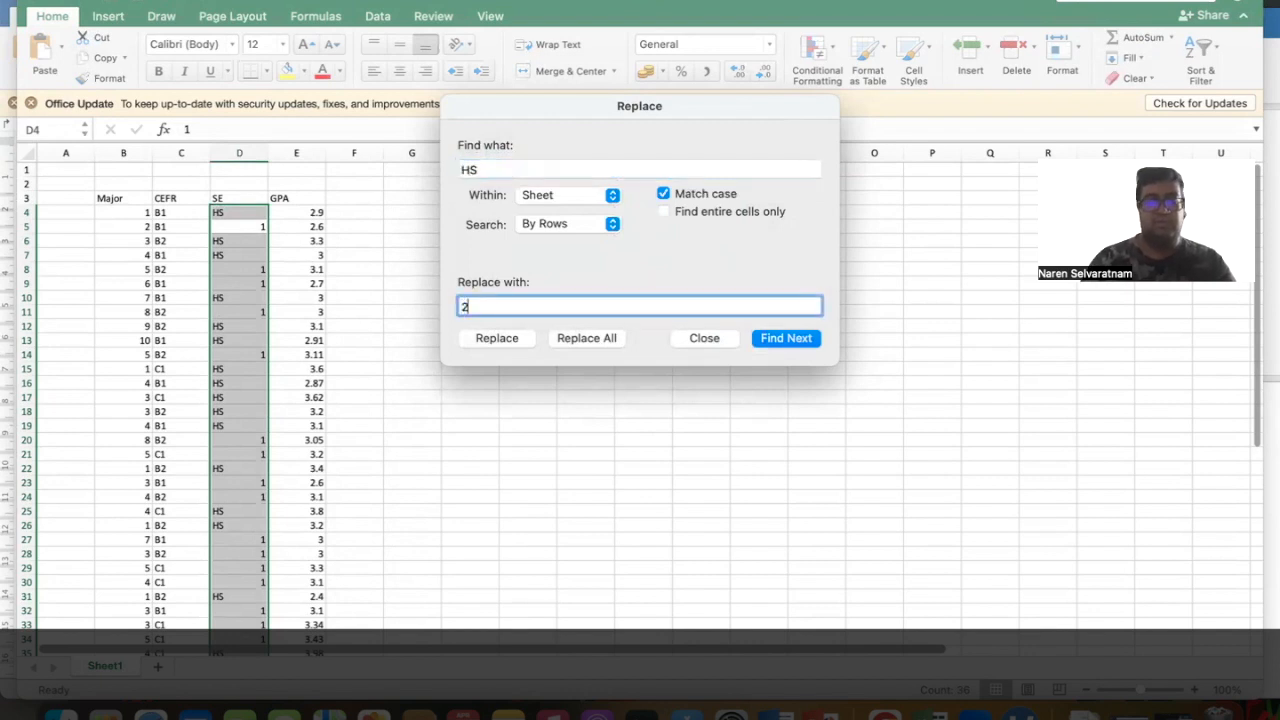
click(586, 337)
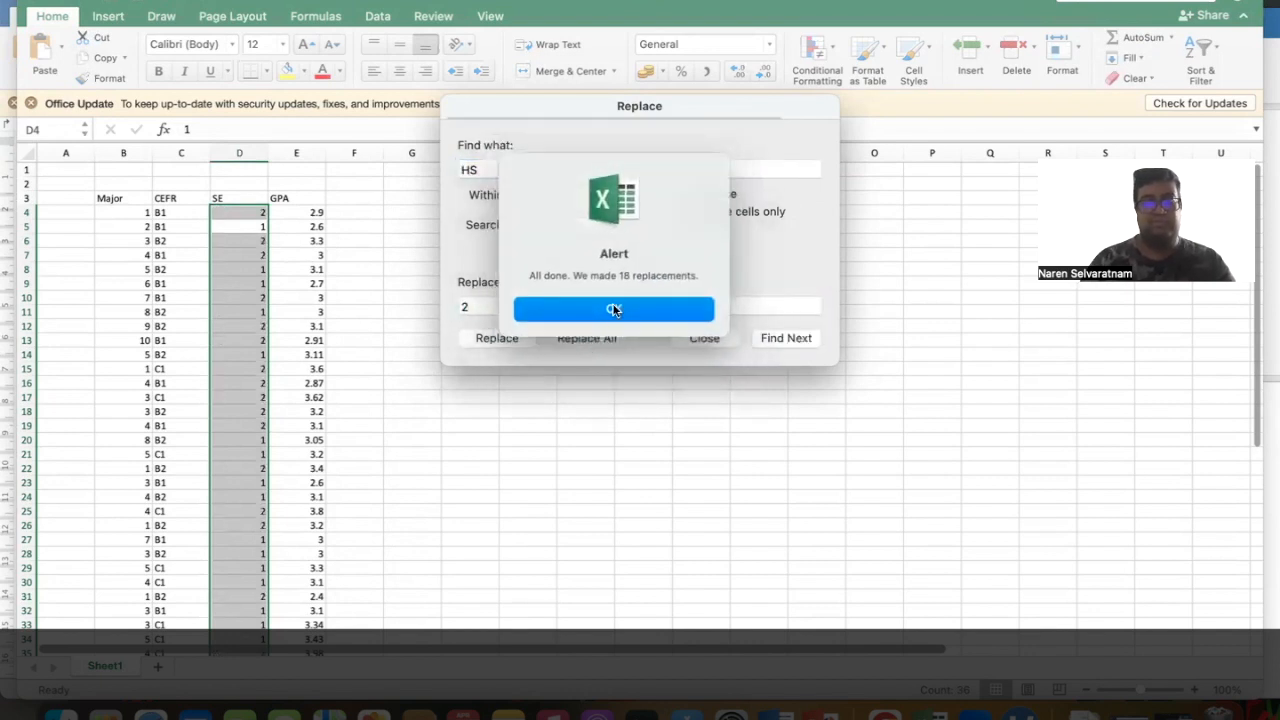
click(617, 308)
click(770, 338)
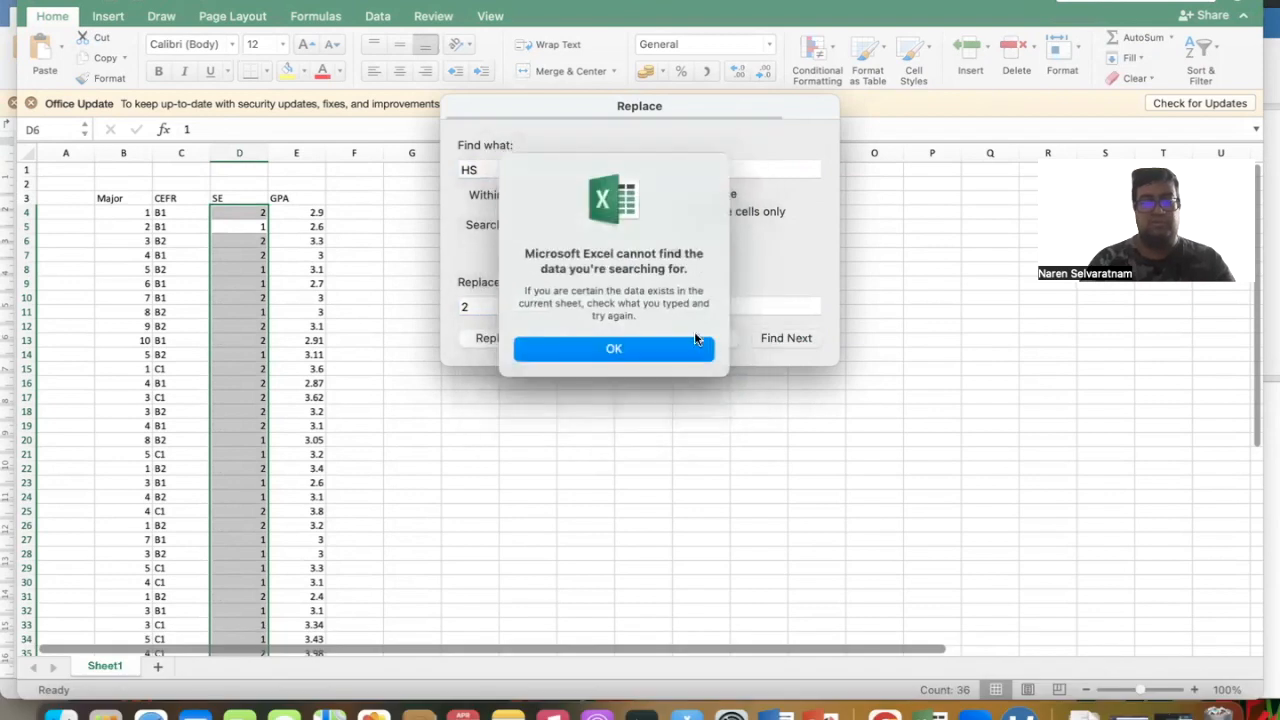
click(694, 334)
click(688, 338)
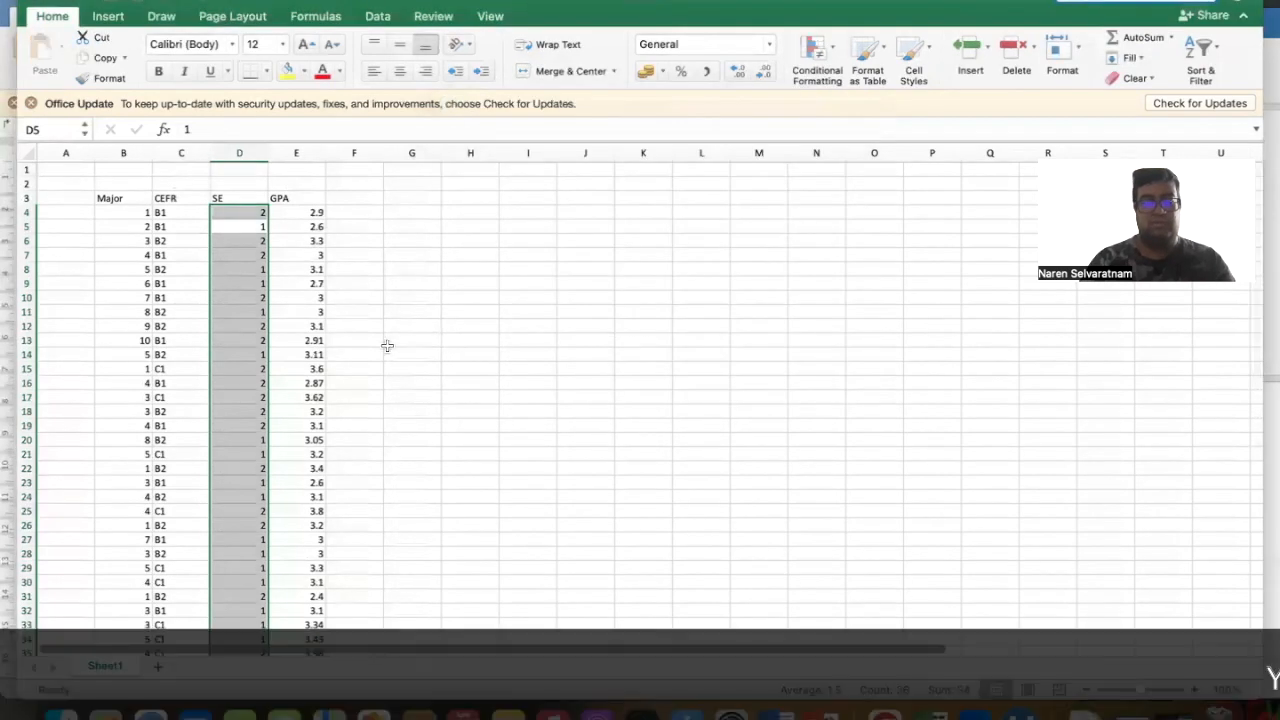
- Copy the numeric SE codes from cell D4 down to the last filled row
click(248, 225)
click(241, 209)
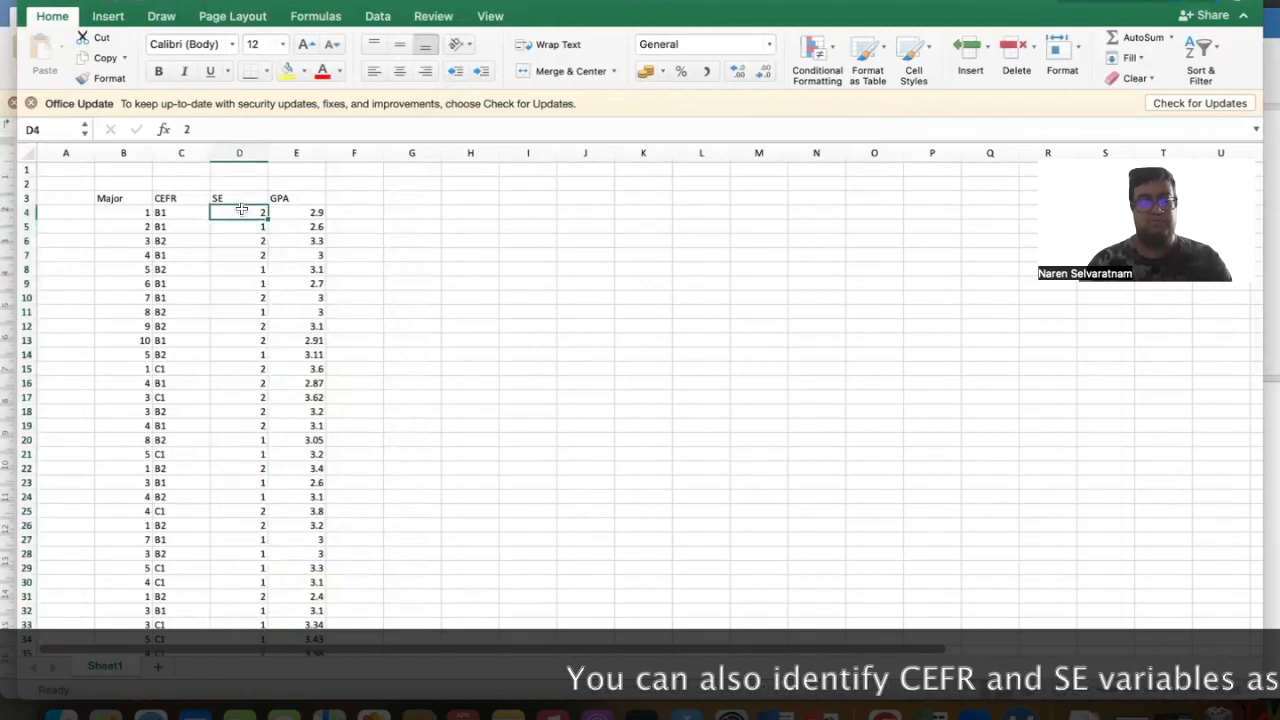
key(super+shift+Down)
scroll(241, 209, up, 3)
key(super+c)
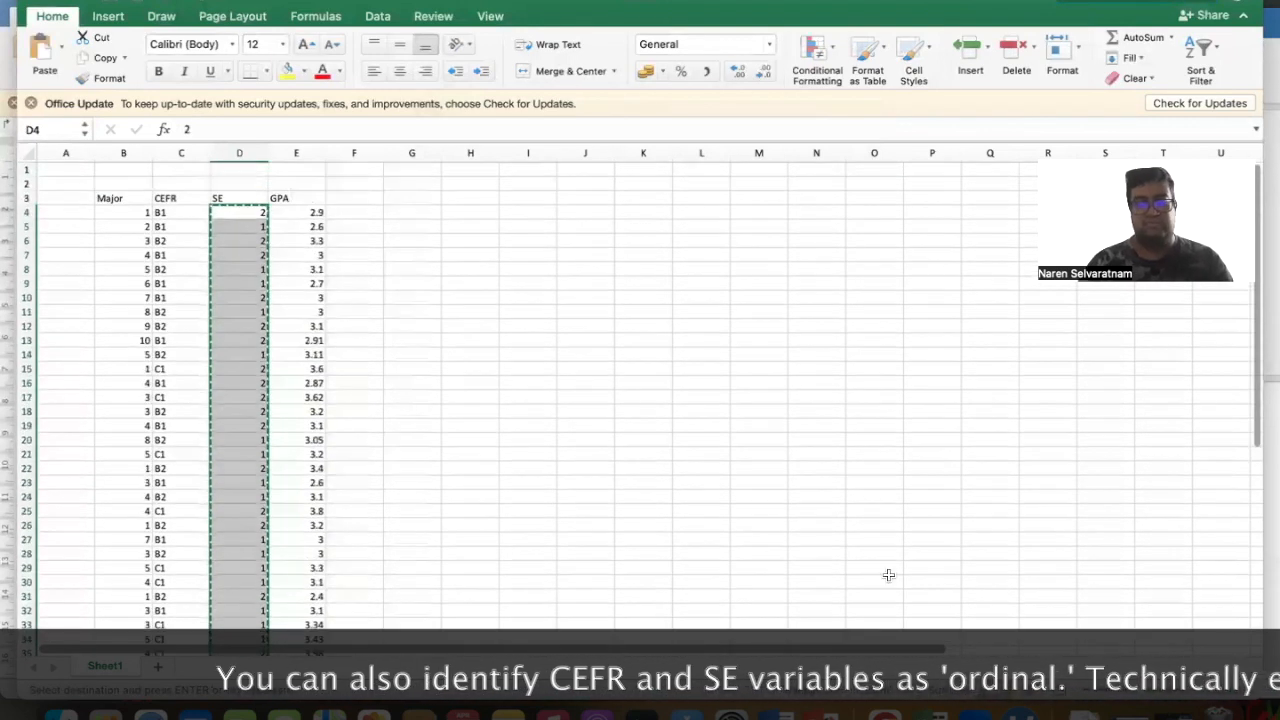
- Switch to jamovi and paste the SE codes into column C from row 1
key(super+Tab)
click(467, 410)
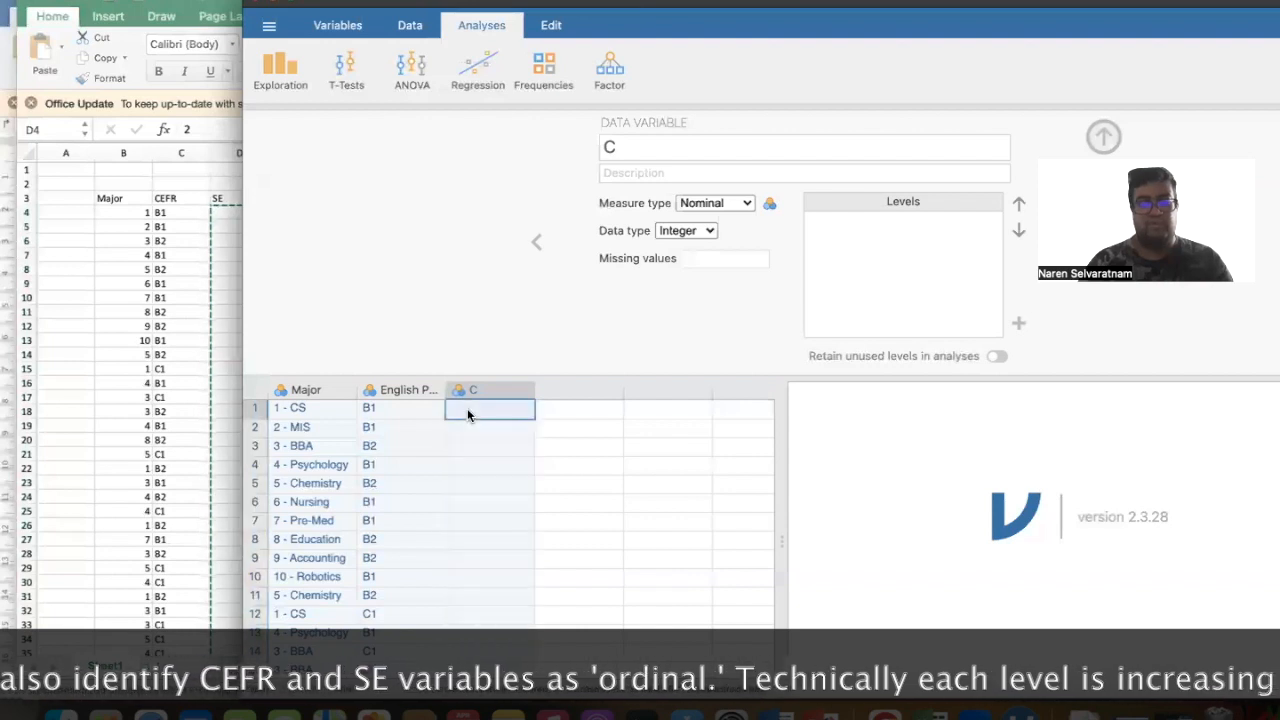
key(super+v)
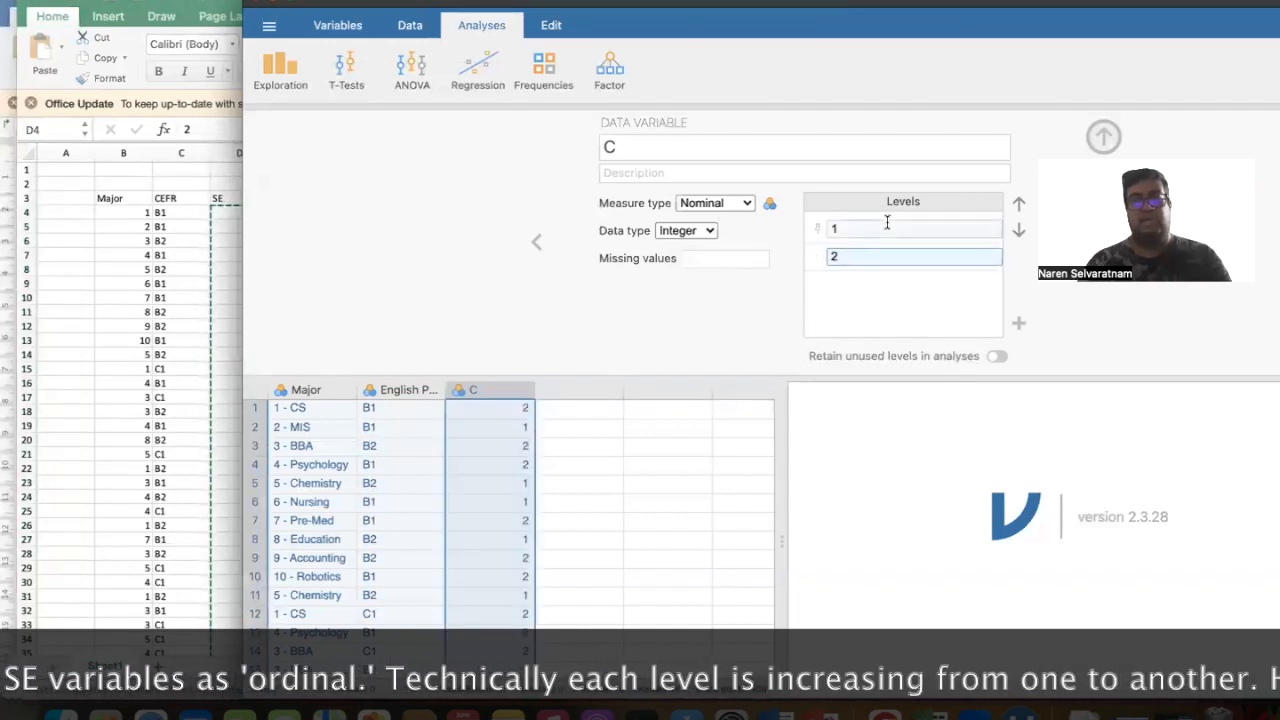
- Label column C's level 1 as "1 - LSE" and level 2 as "2 - HSE"
click(887, 224)
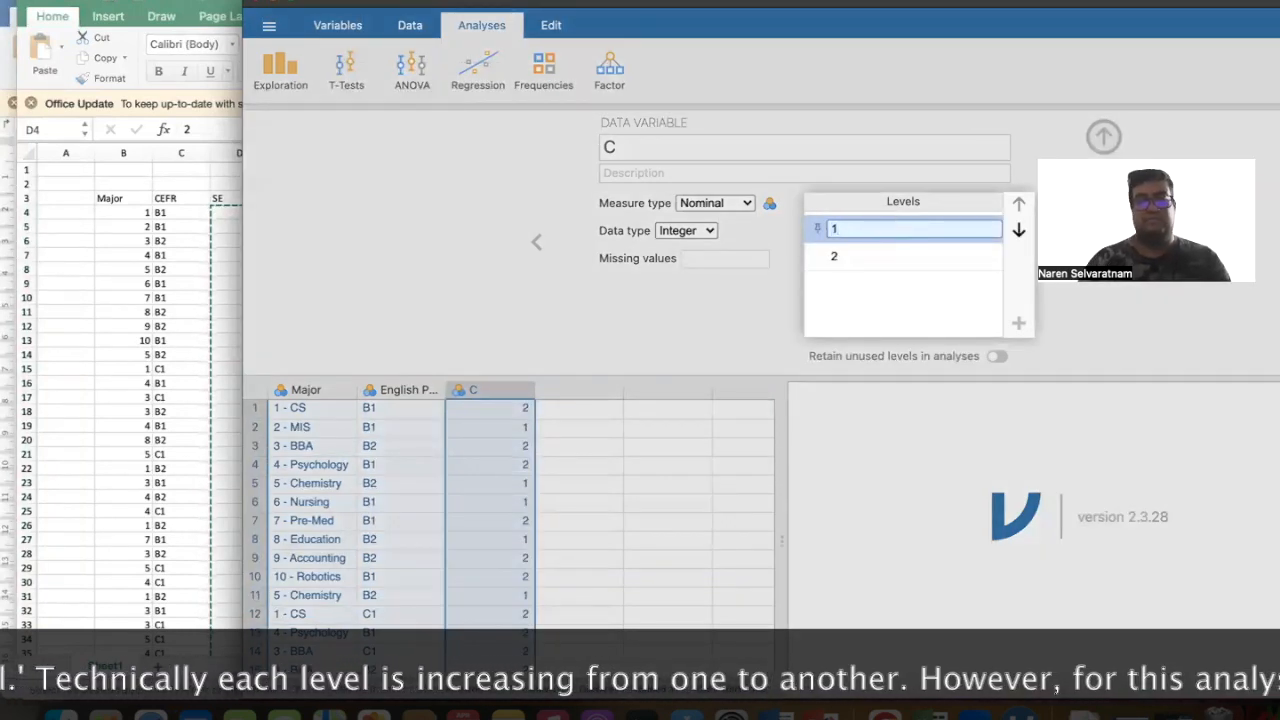
text(1 - LSE)
key(Return)
click(907, 265)
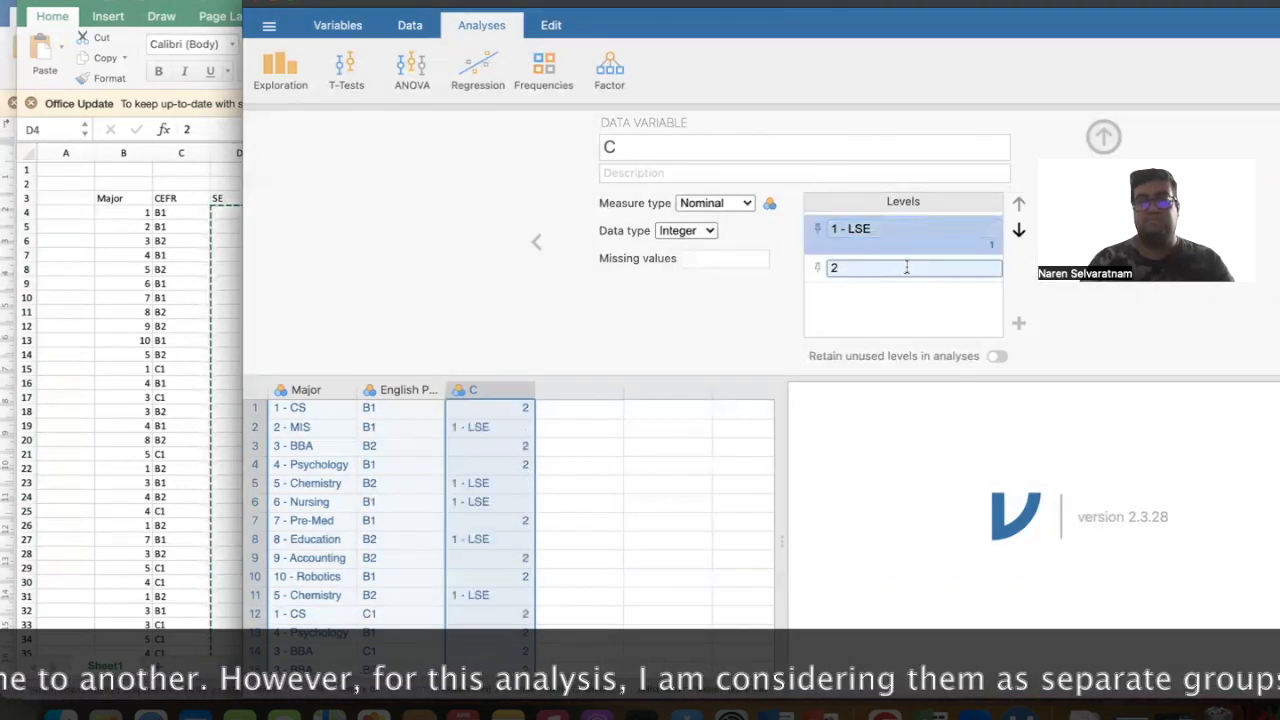
text(- HSE)
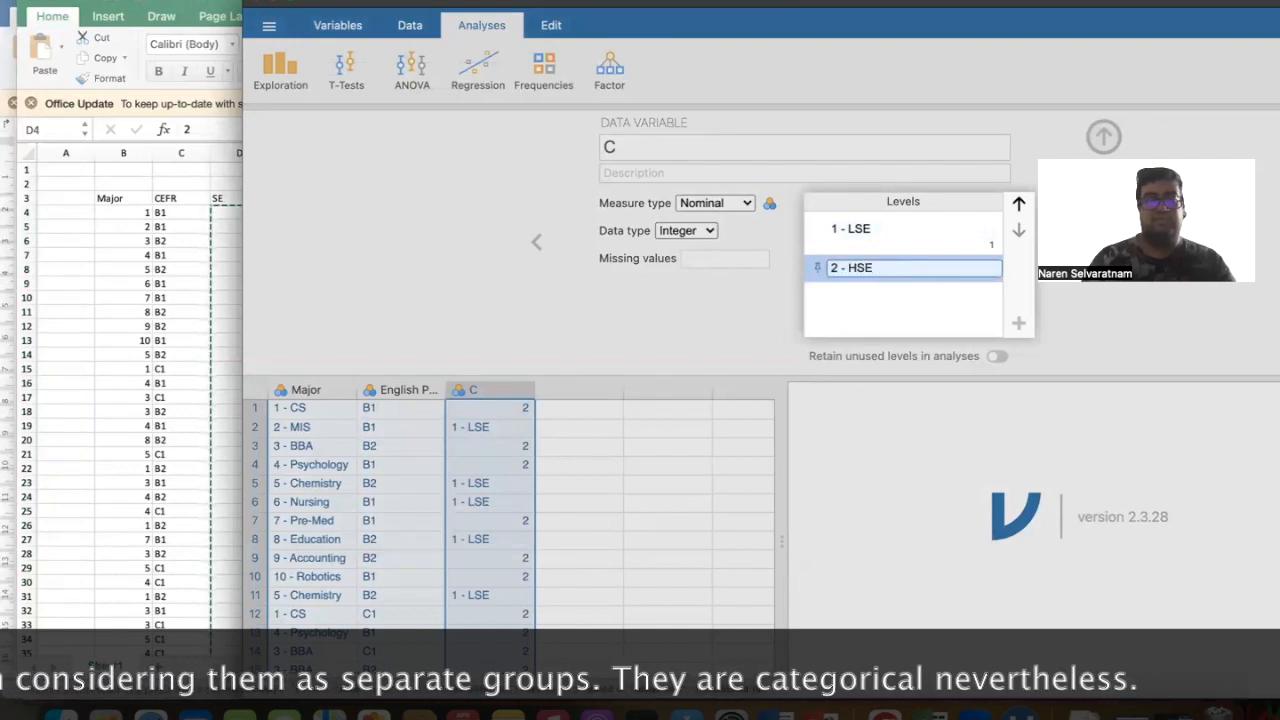
- Confirm the level label "2 - HSE" for variable C and rename the variable to Self-Efficacy
key(Return)
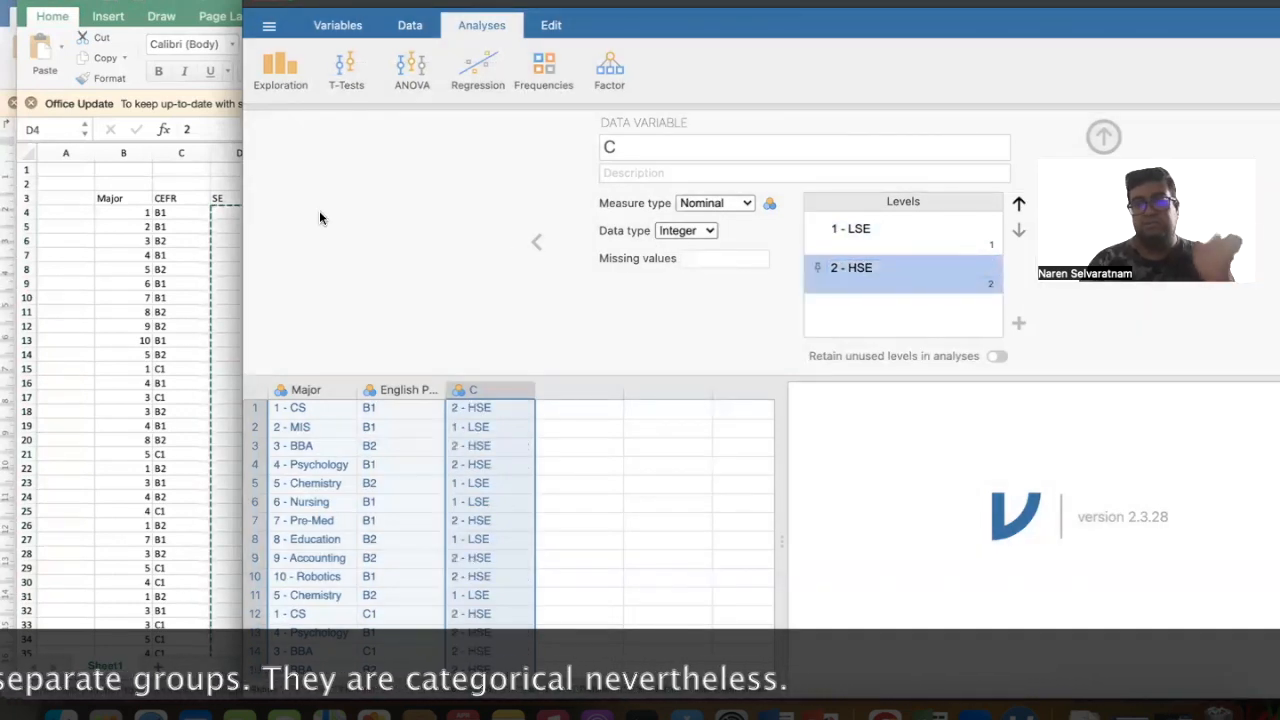
click(620, 141)
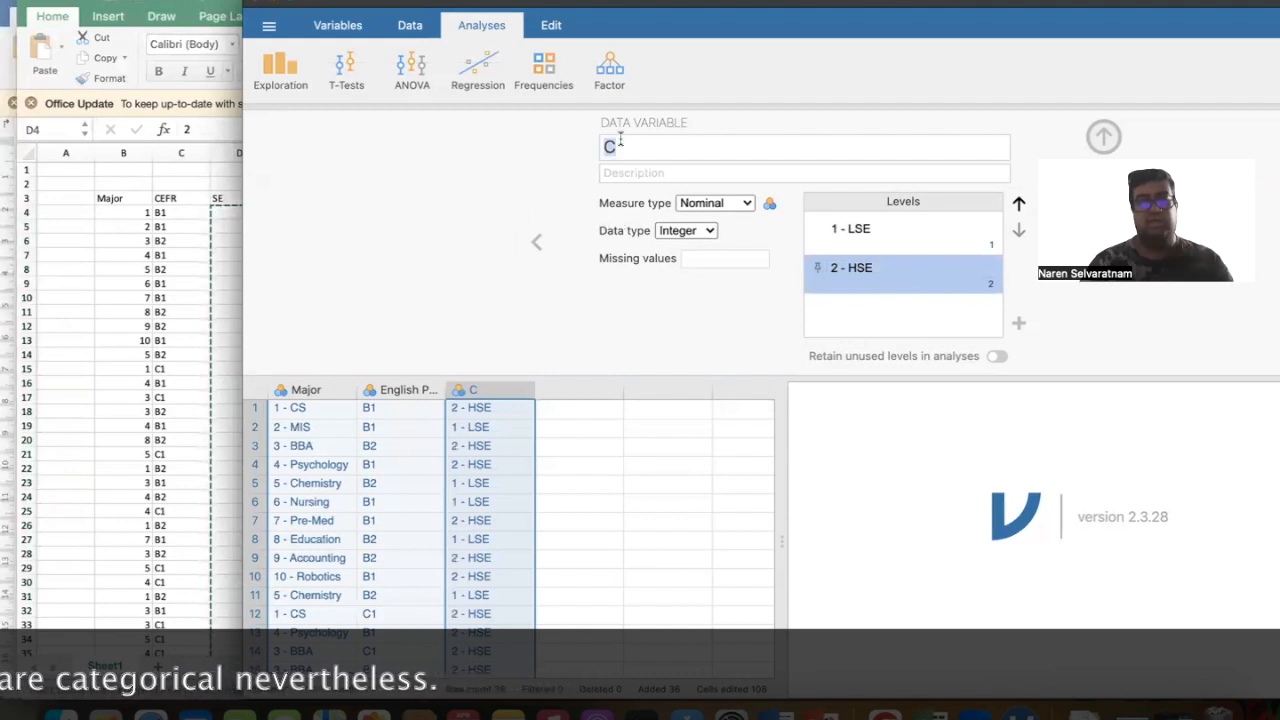
text(Self-Efficacy)
key(Return)
- Switch to the Excel workbook and copy all GPA values from E4 down to E39
click(207, 239)
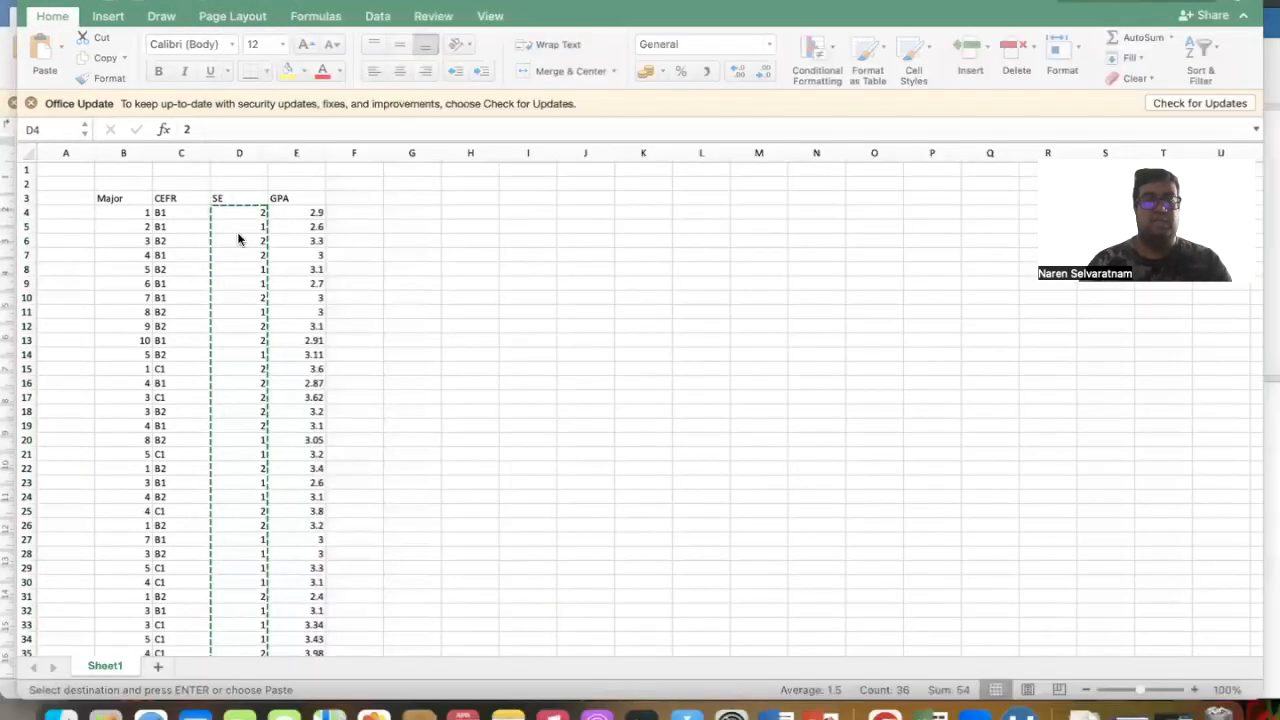
click(307, 211)
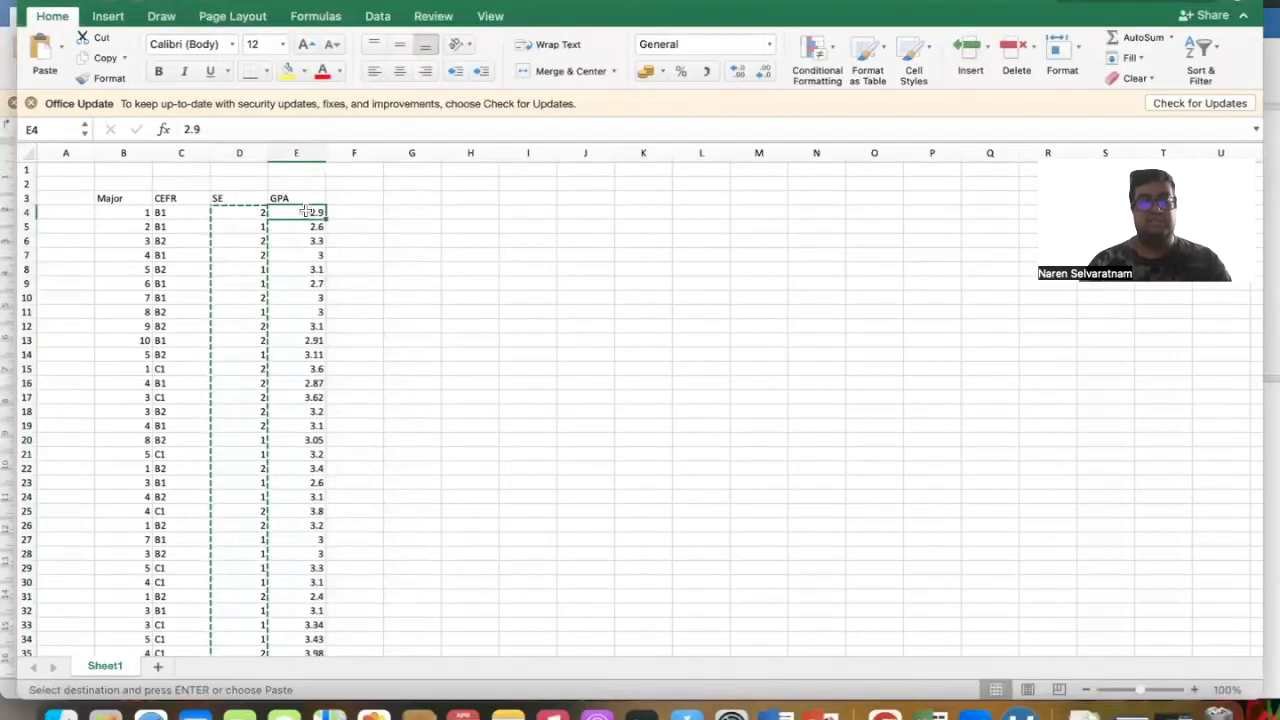
key(super+shift+Down)
key(super+c)
scroll(307, 211, up, 3)
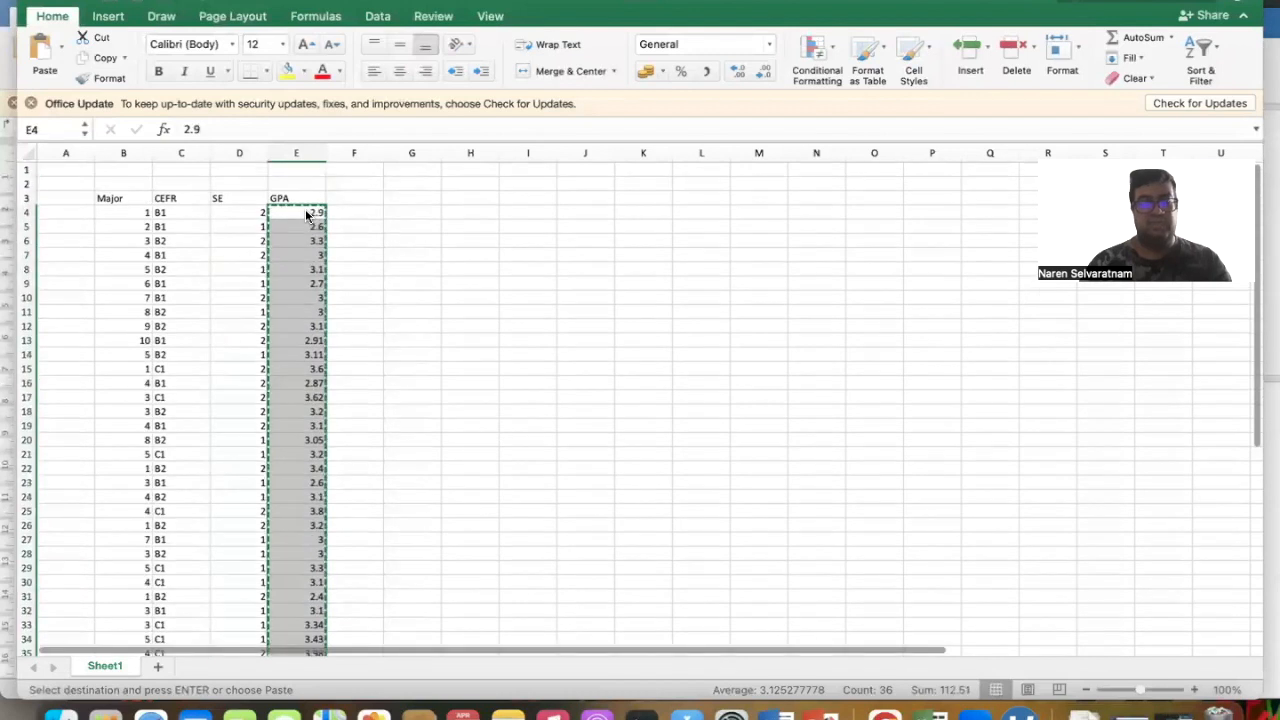
scroll(424, 363, down, 4)
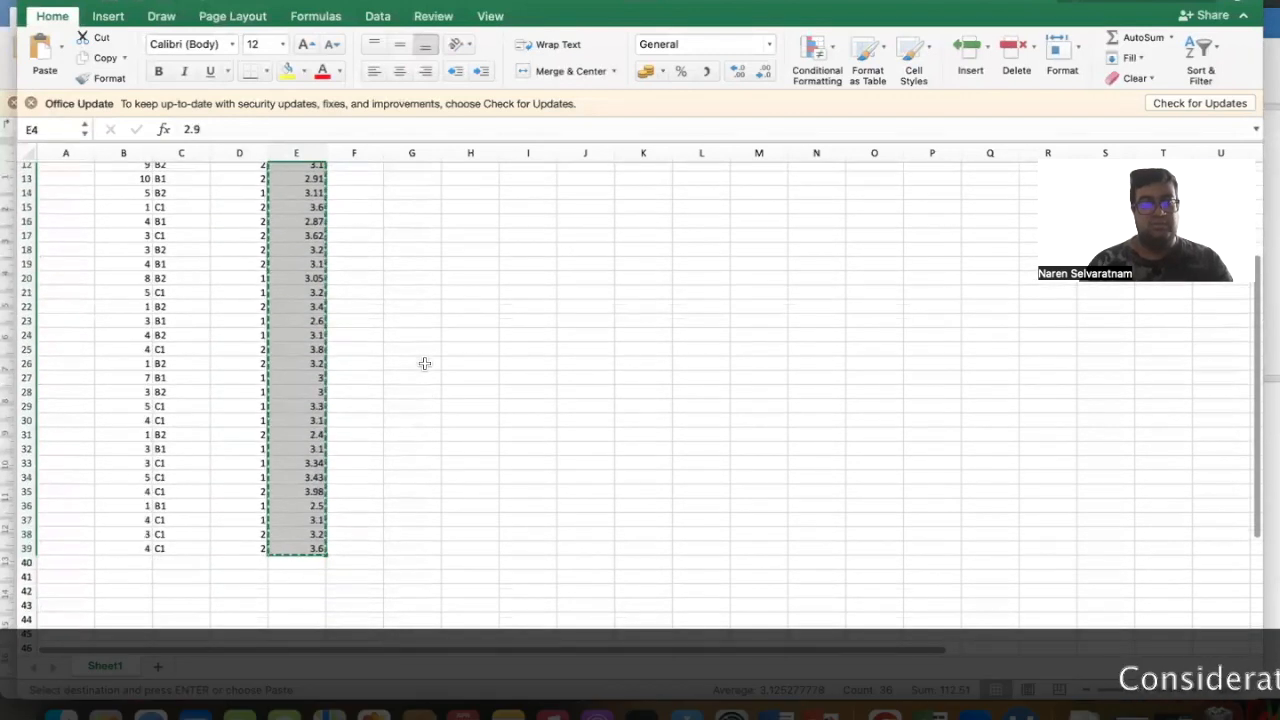
- Back in jamovi, paste the GPA values into the first empty column, name that variable GPA, and close the variable editor
key(super+Tab)
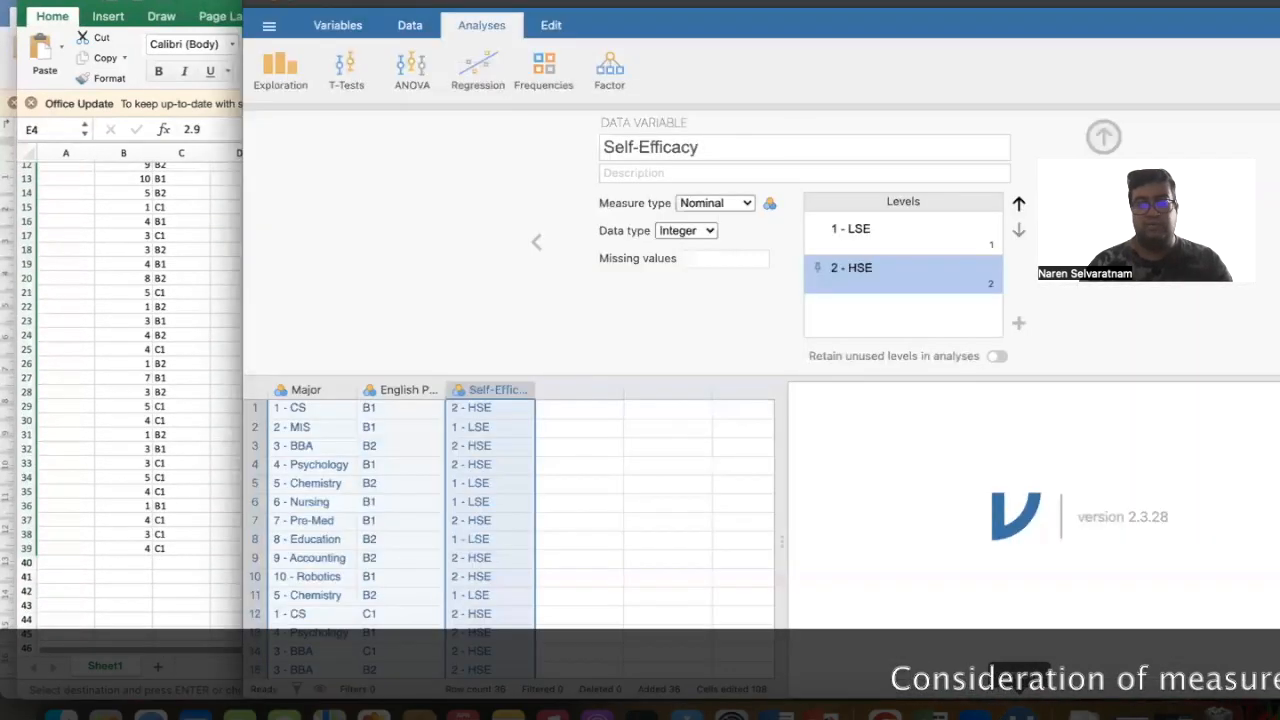
click(562, 413)
key(super+v)
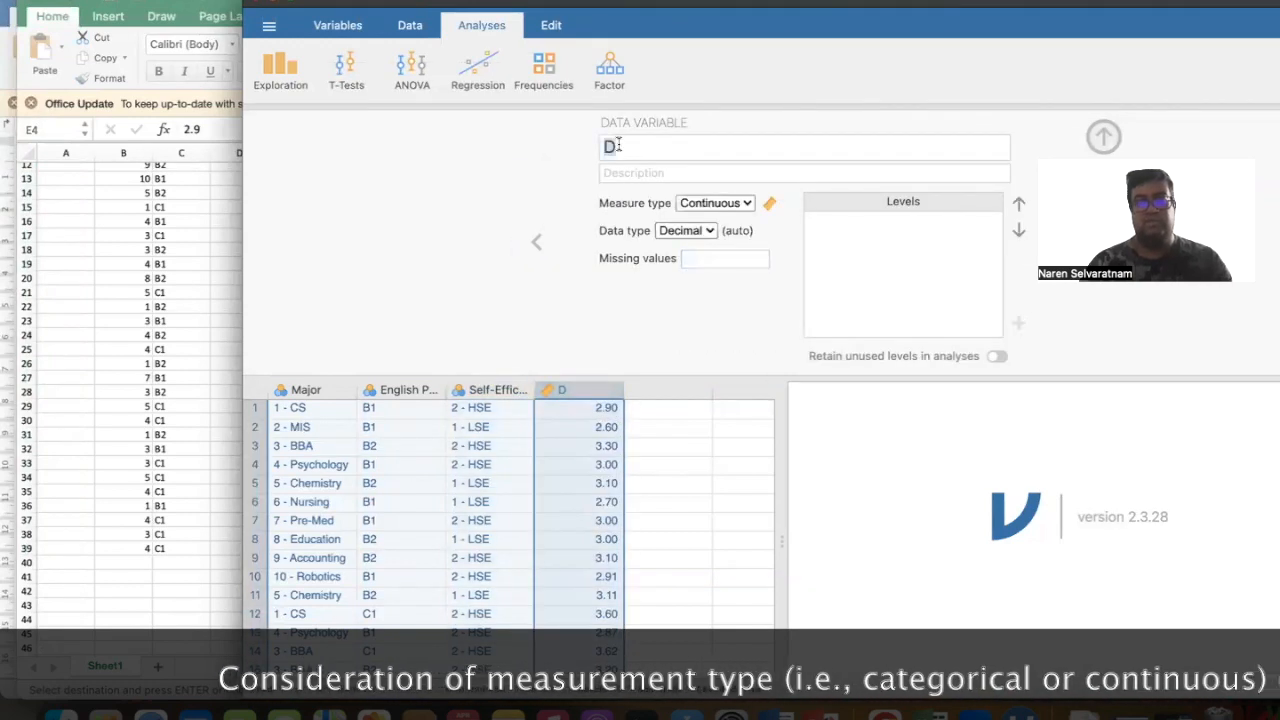
double_click(616, 147)
text(GPA)
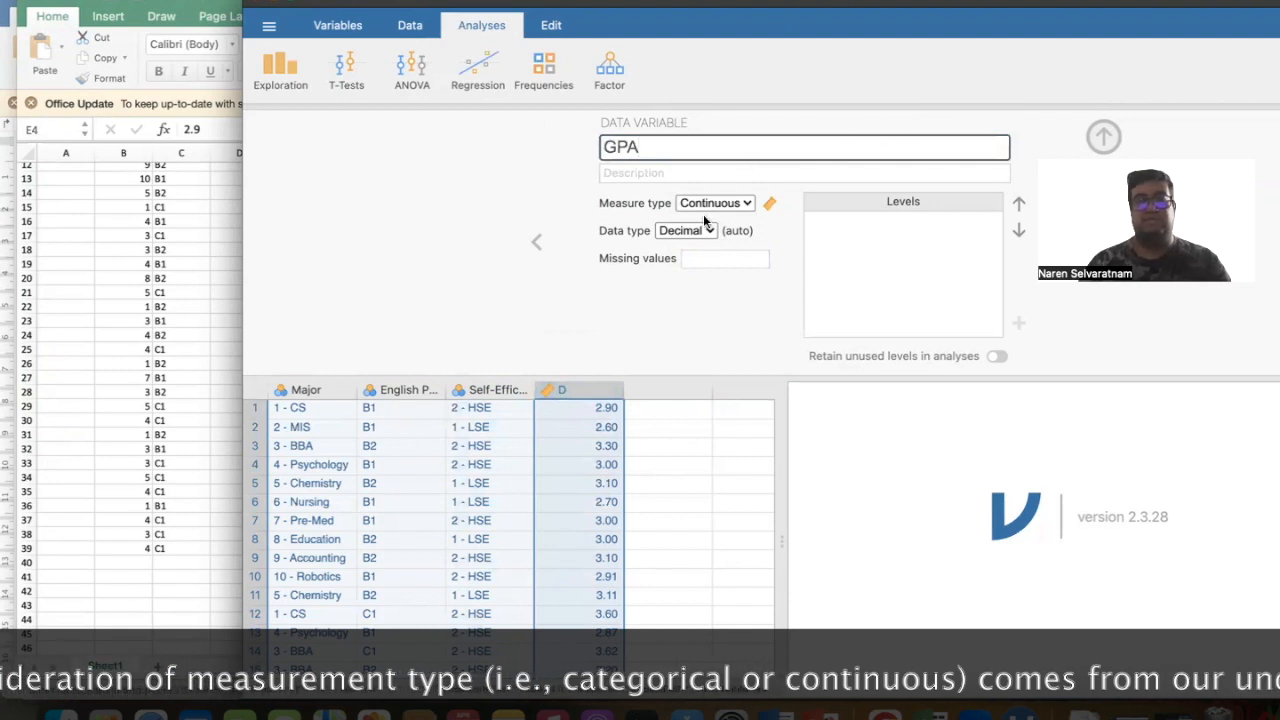
click(489, 390)
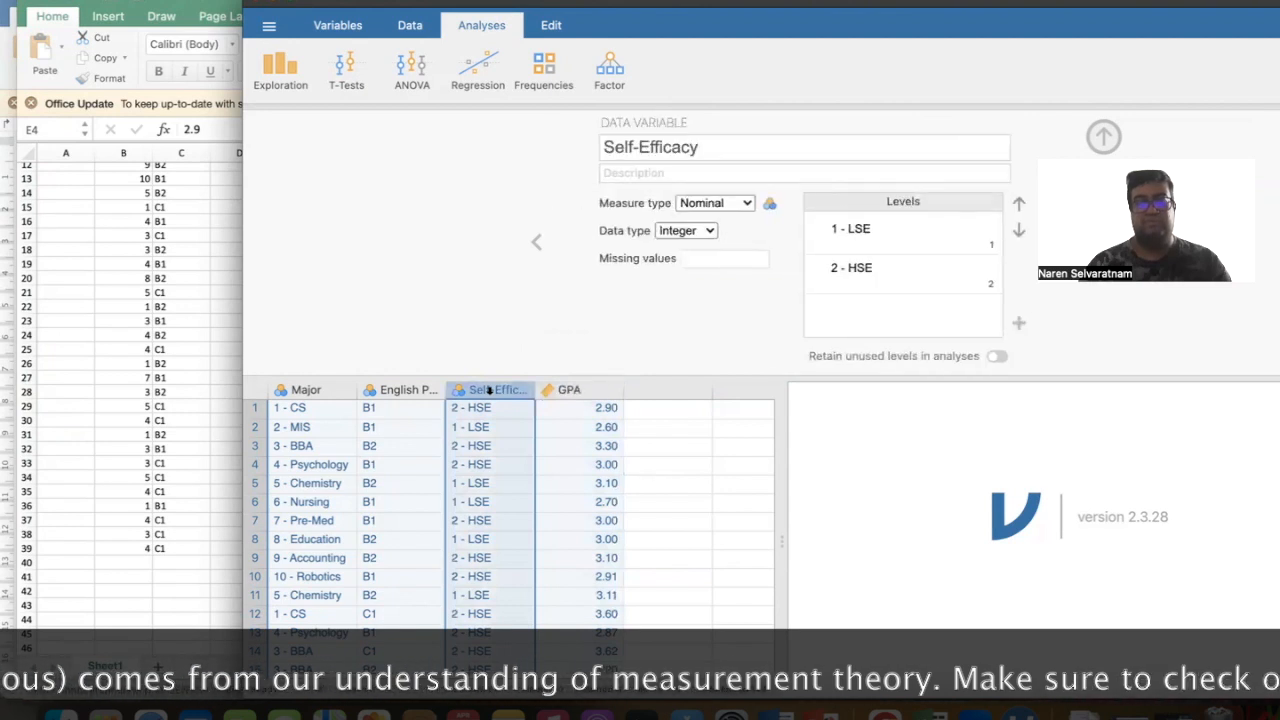
click(1107, 130)
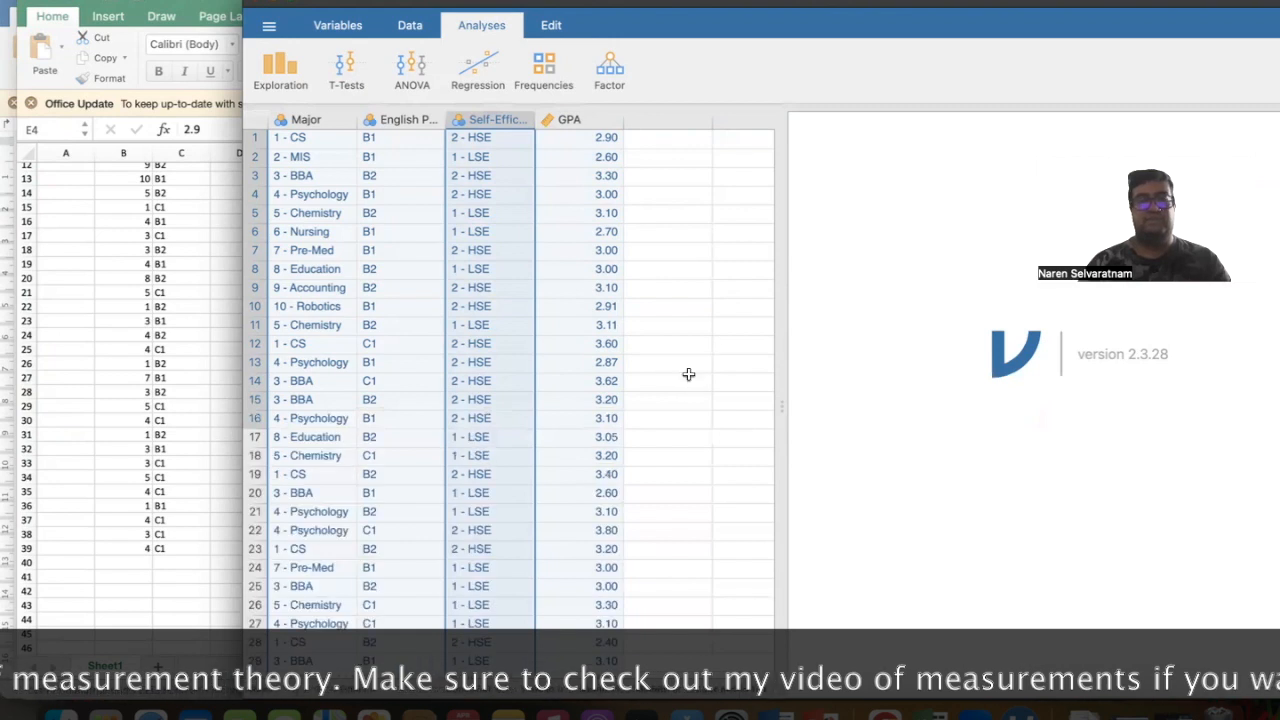
- Review all rows of the dataset and examine the English Proficiency variable's measure type and levels
scroll(688, 374, down, 5)
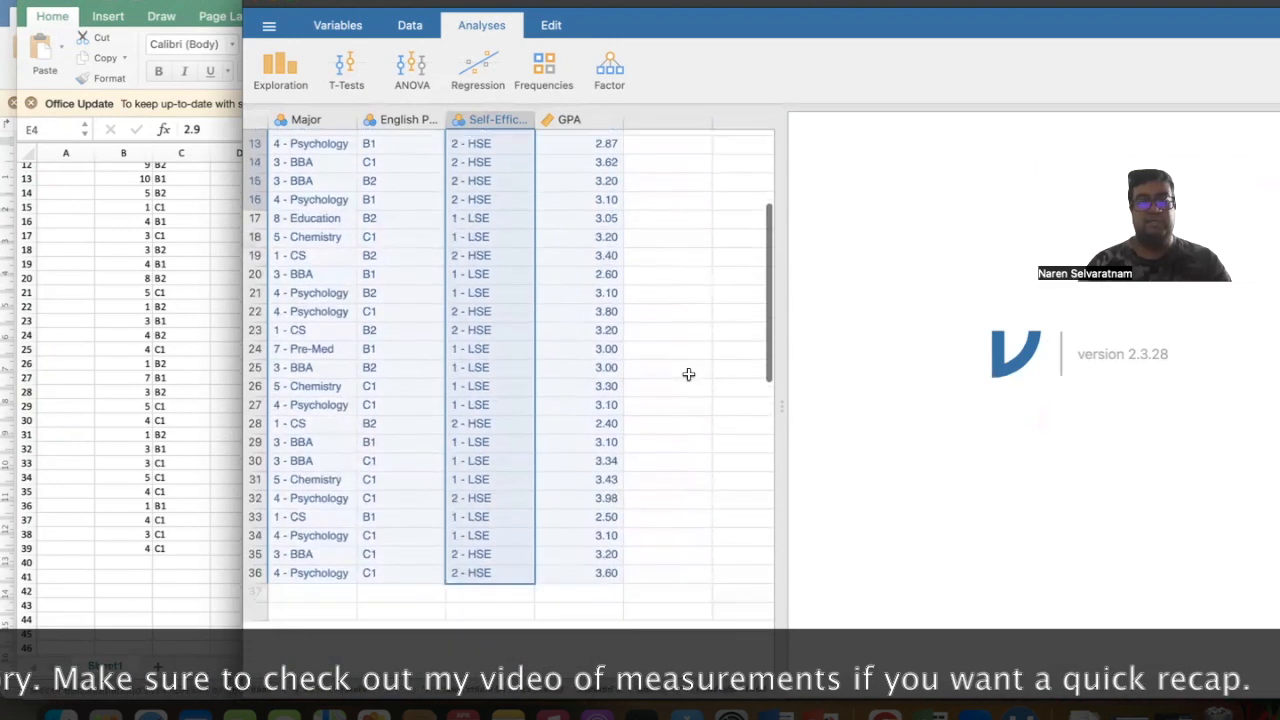
scroll(688, 374, up, 5)
click(688, 380)
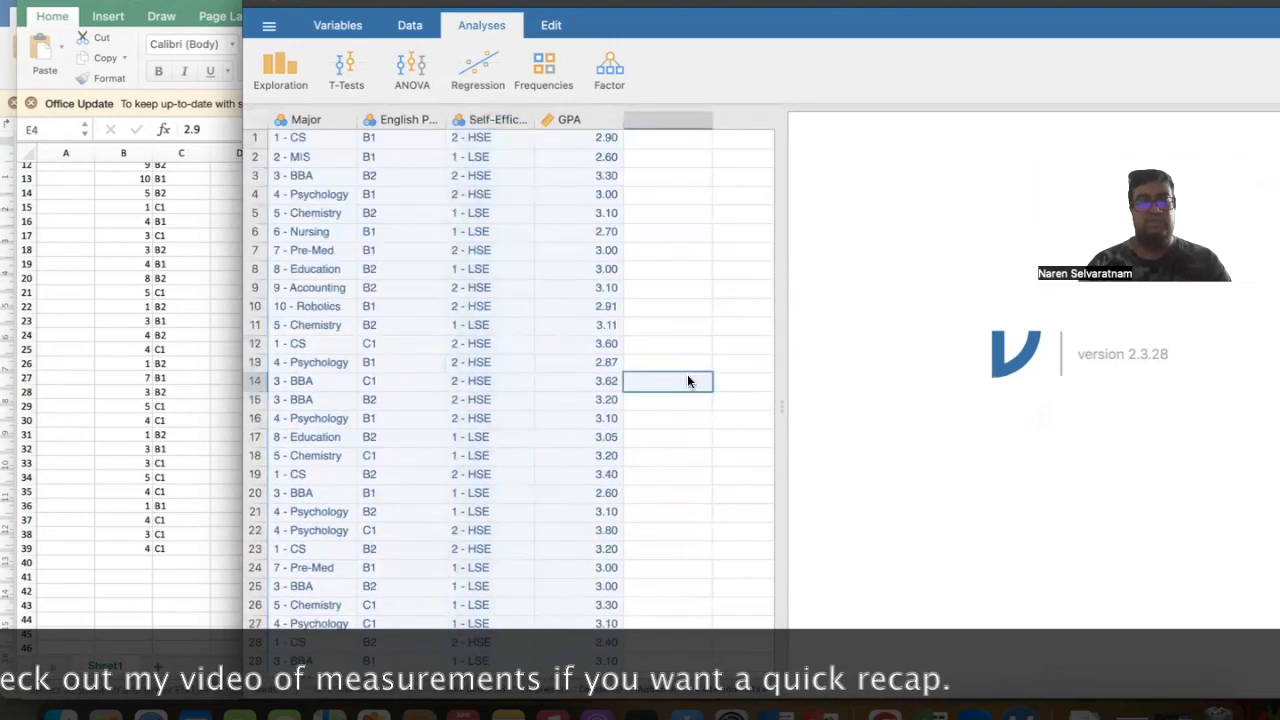
click(395, 120)
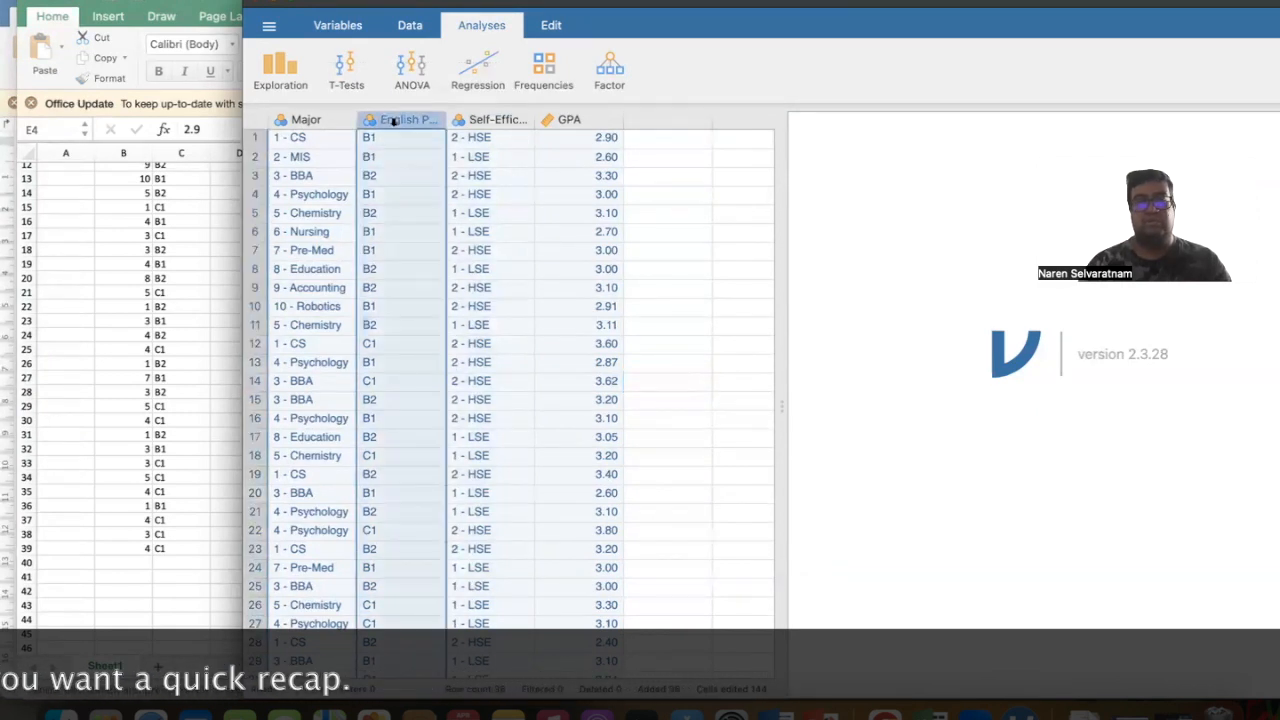
double_click(394, 120)
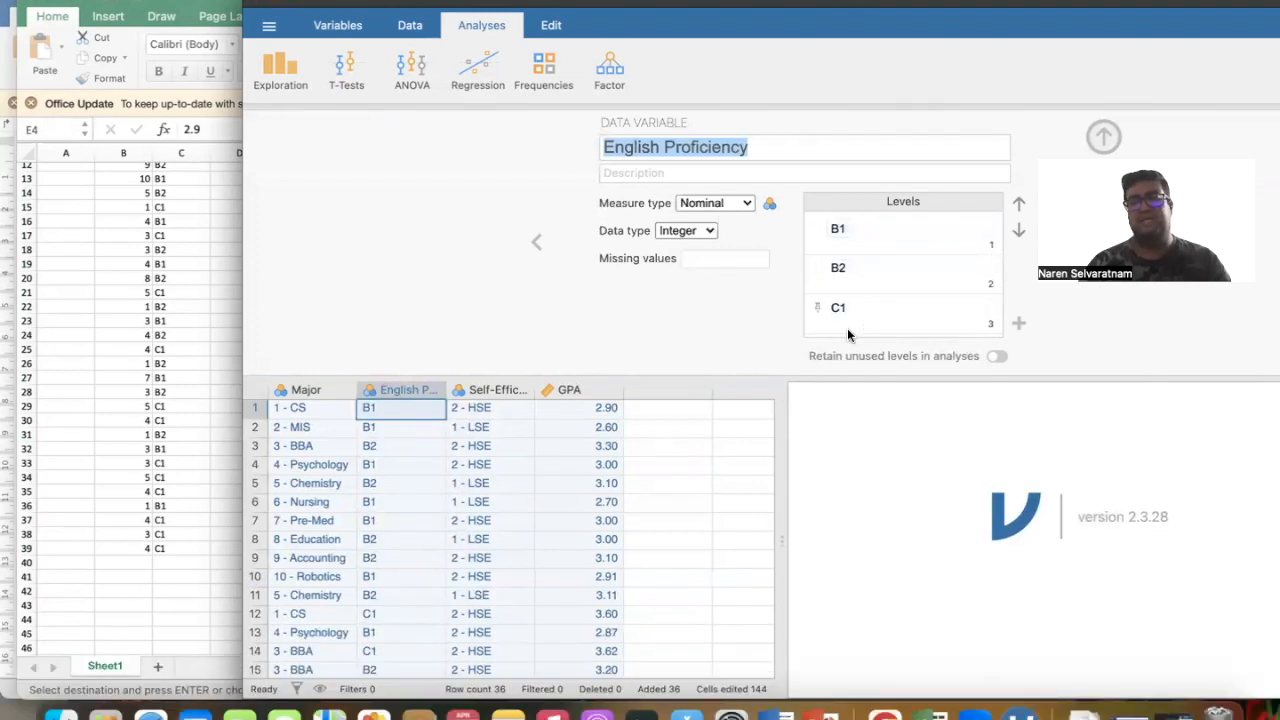
shift+click(569, 389)
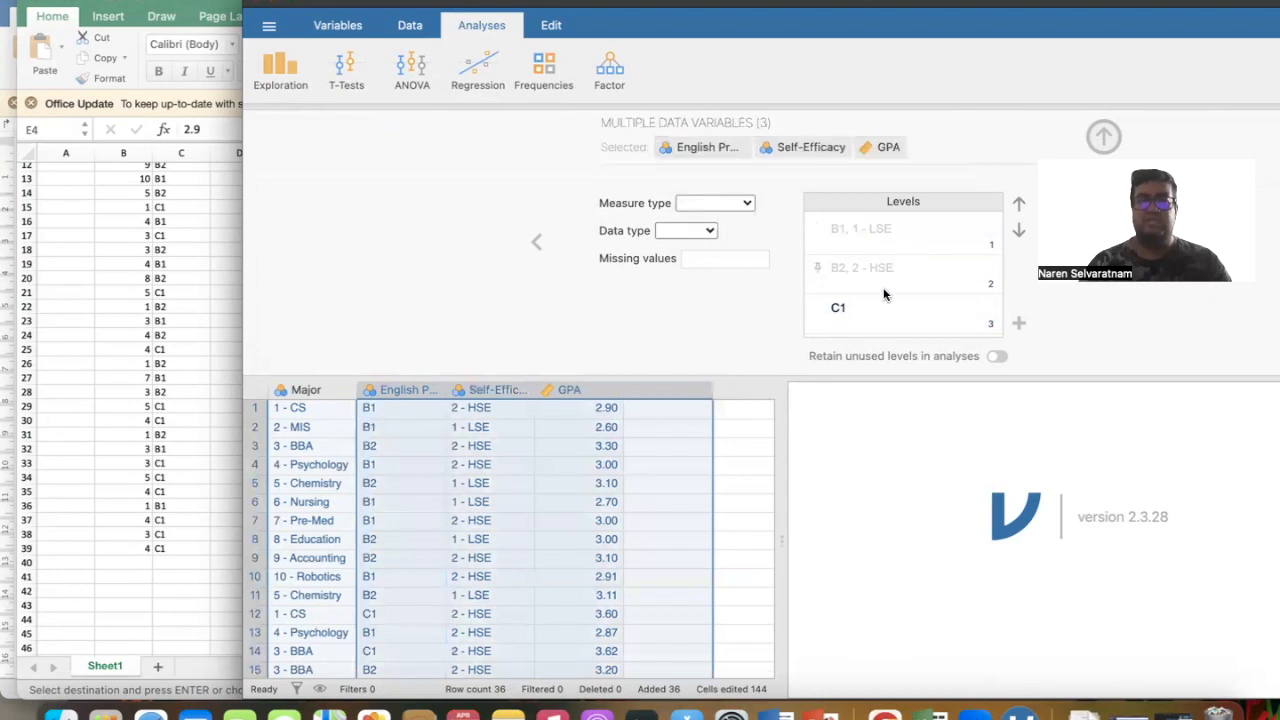
click(415, 390)
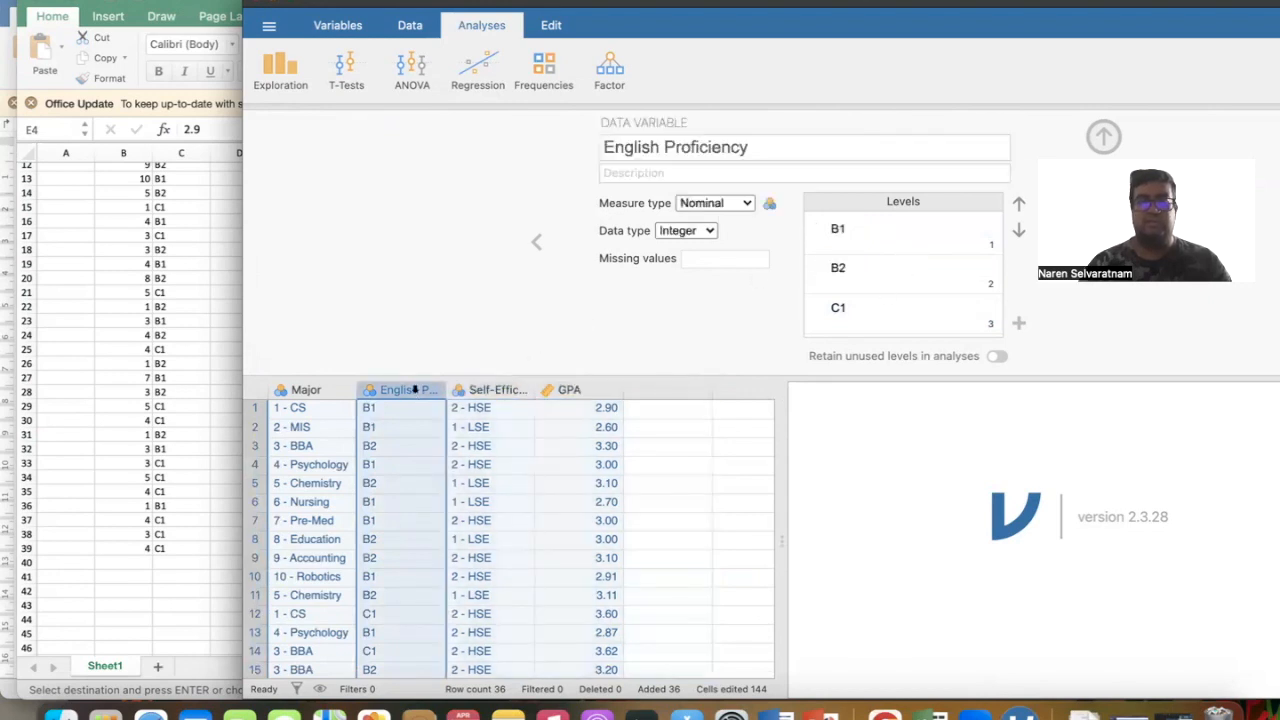
click(1095, 138)
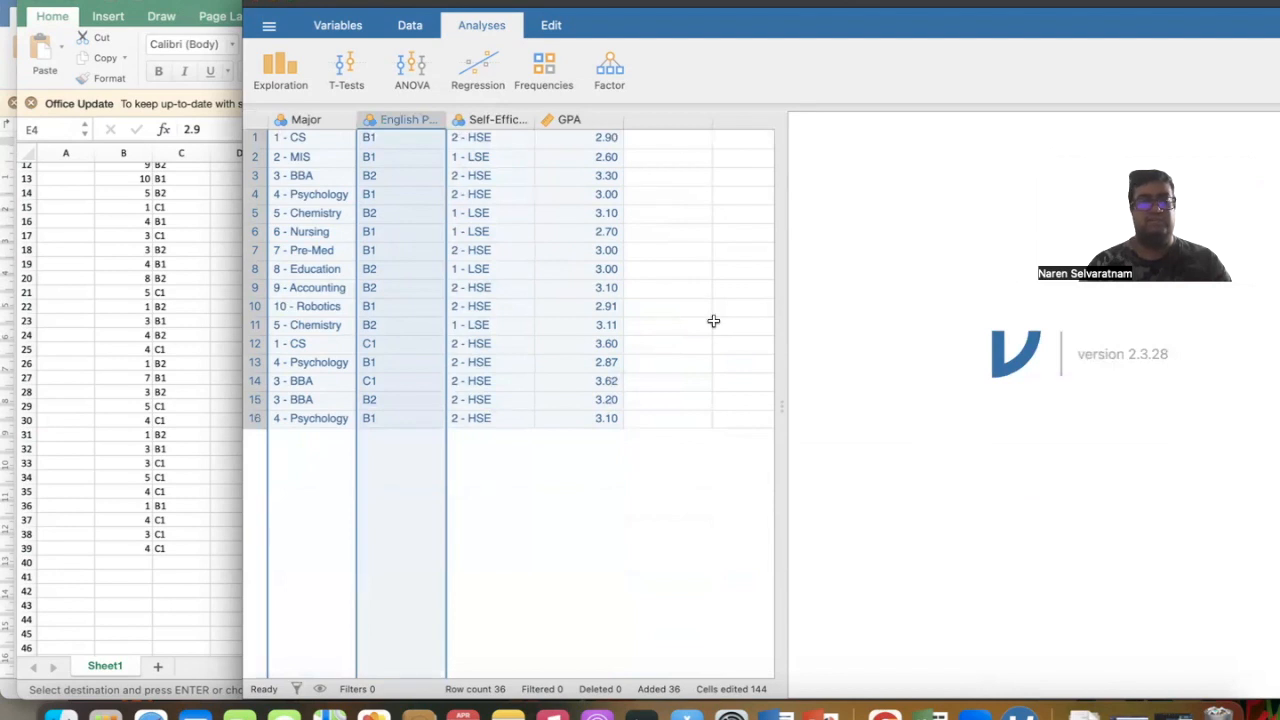
scroll(713, 321, down, 3)
scroll(713, 321, up, 3)
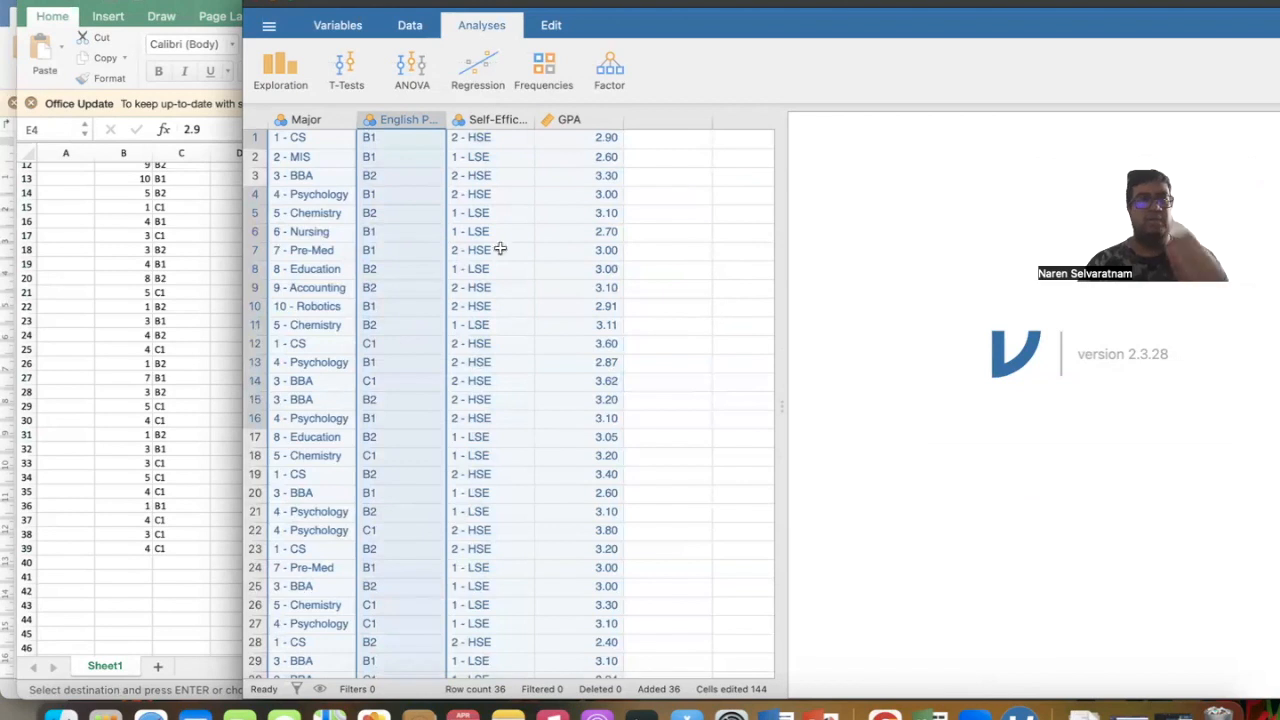
- Close the Excel workbook Book2 without saving its changes
click(36, 2)
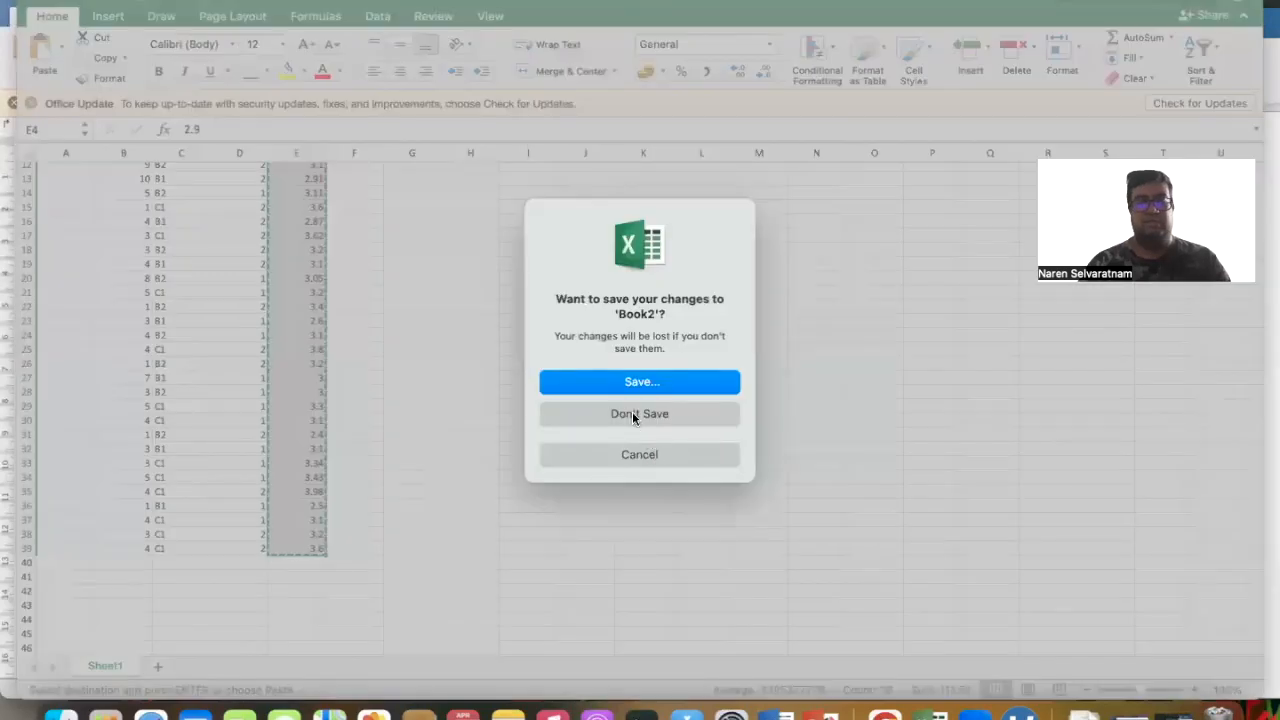
click(633, 416)
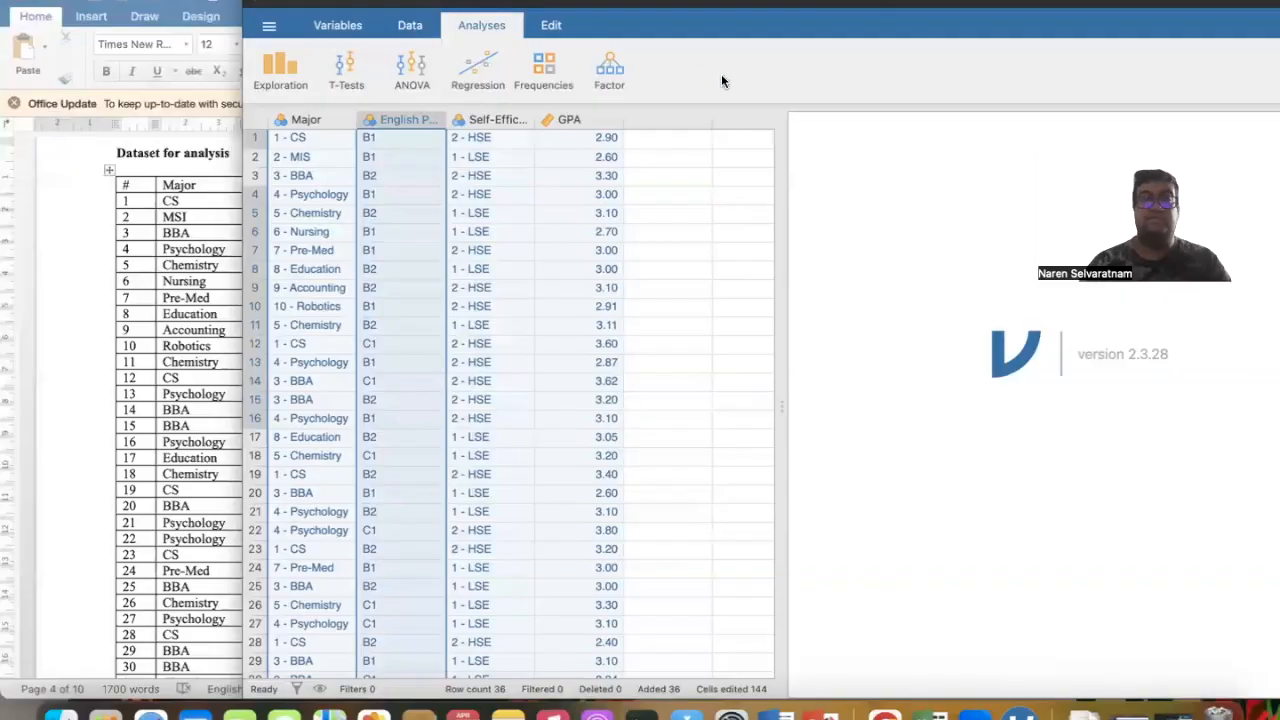
- Start a Descriptives analysis, bring the whole jamovi window into view, and add GPA as the analysed variable
click(285, 68)
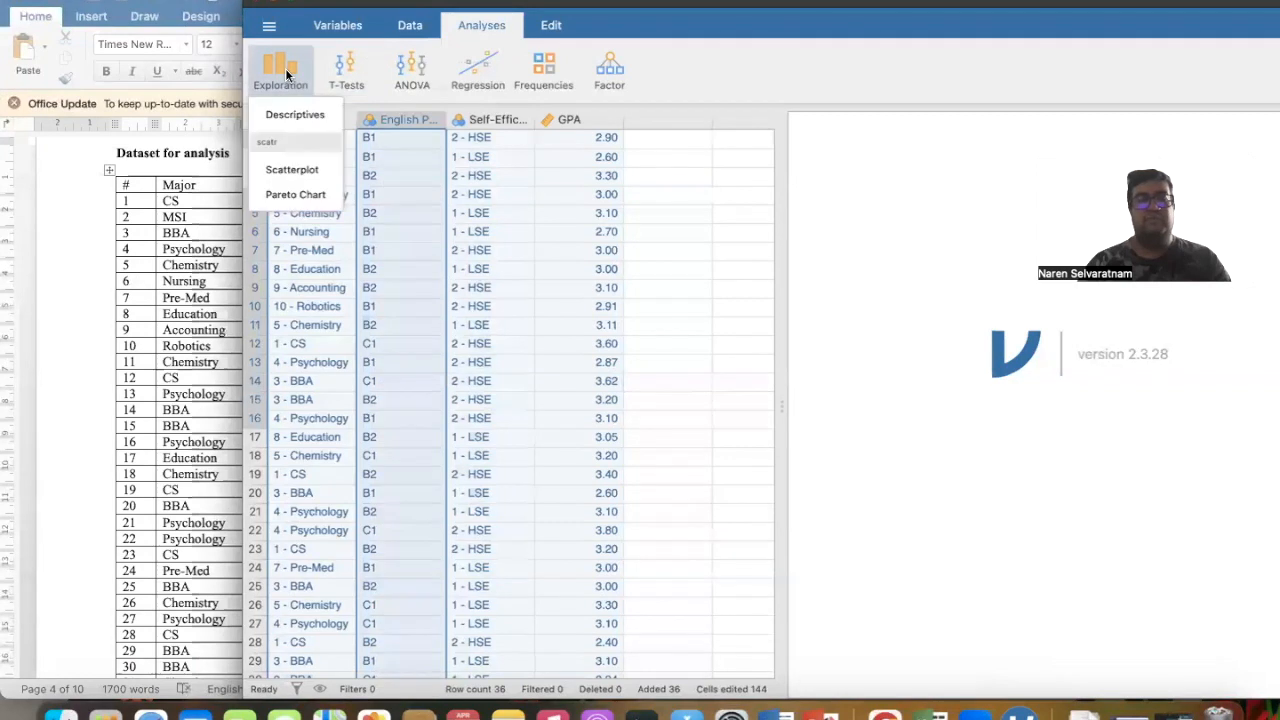
click(291, 116)
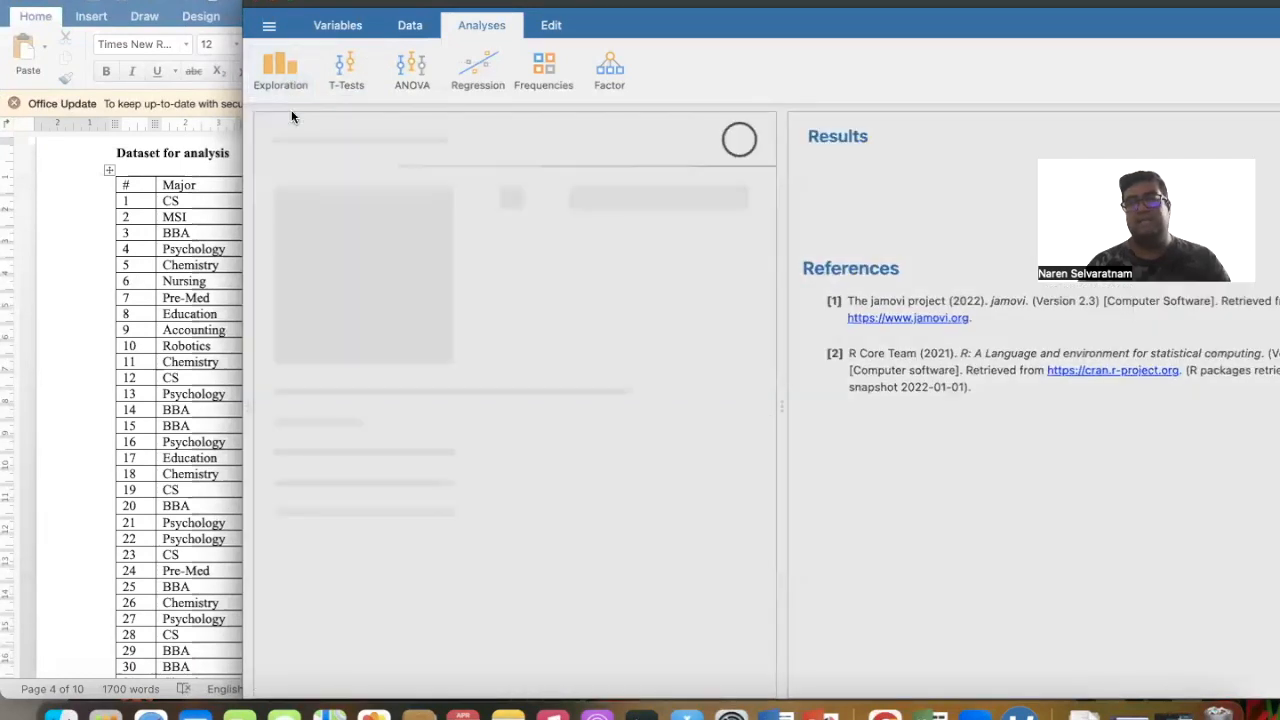
drag(748, 3, 563, 3)
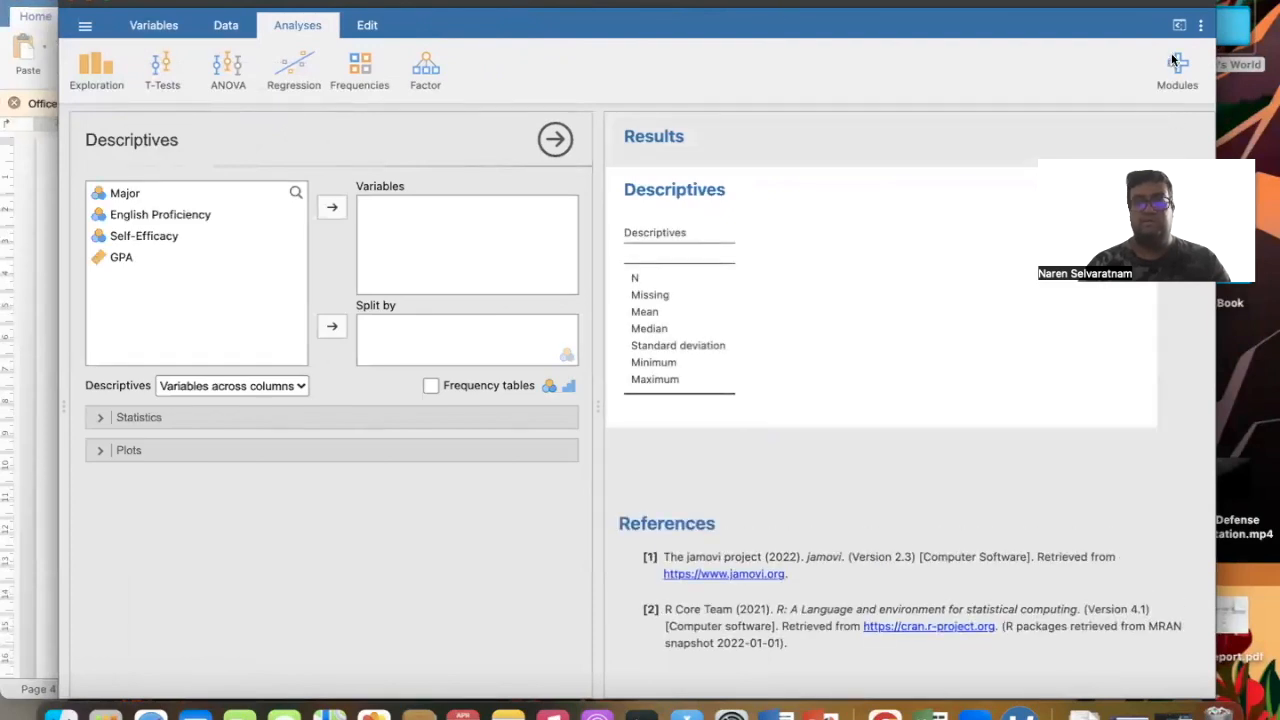
click(152, 258)
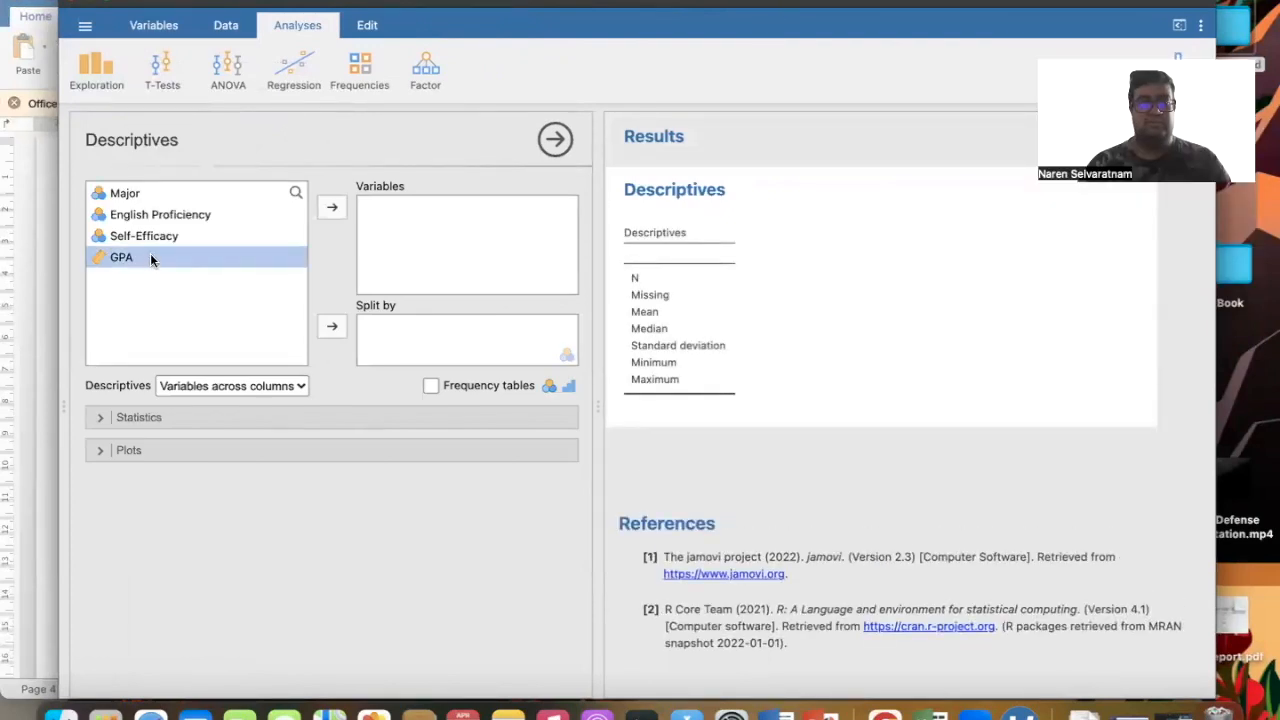
click(335, 212)
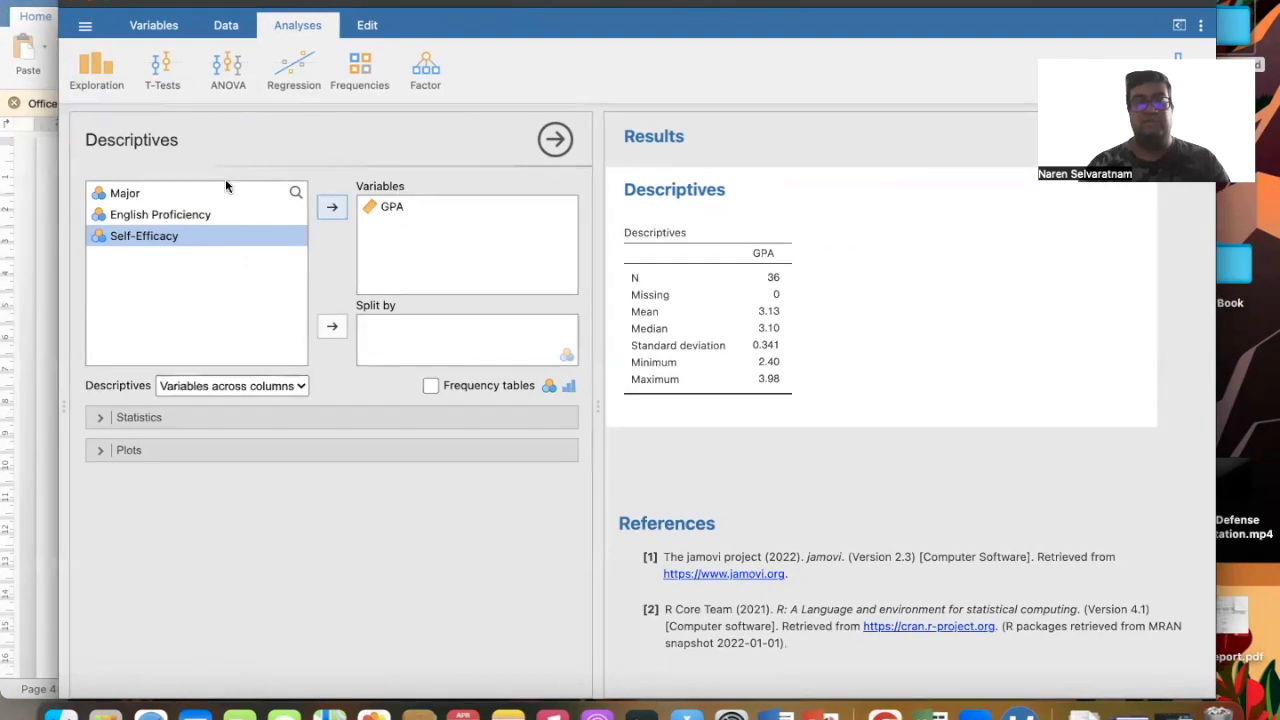
click(83, 77)
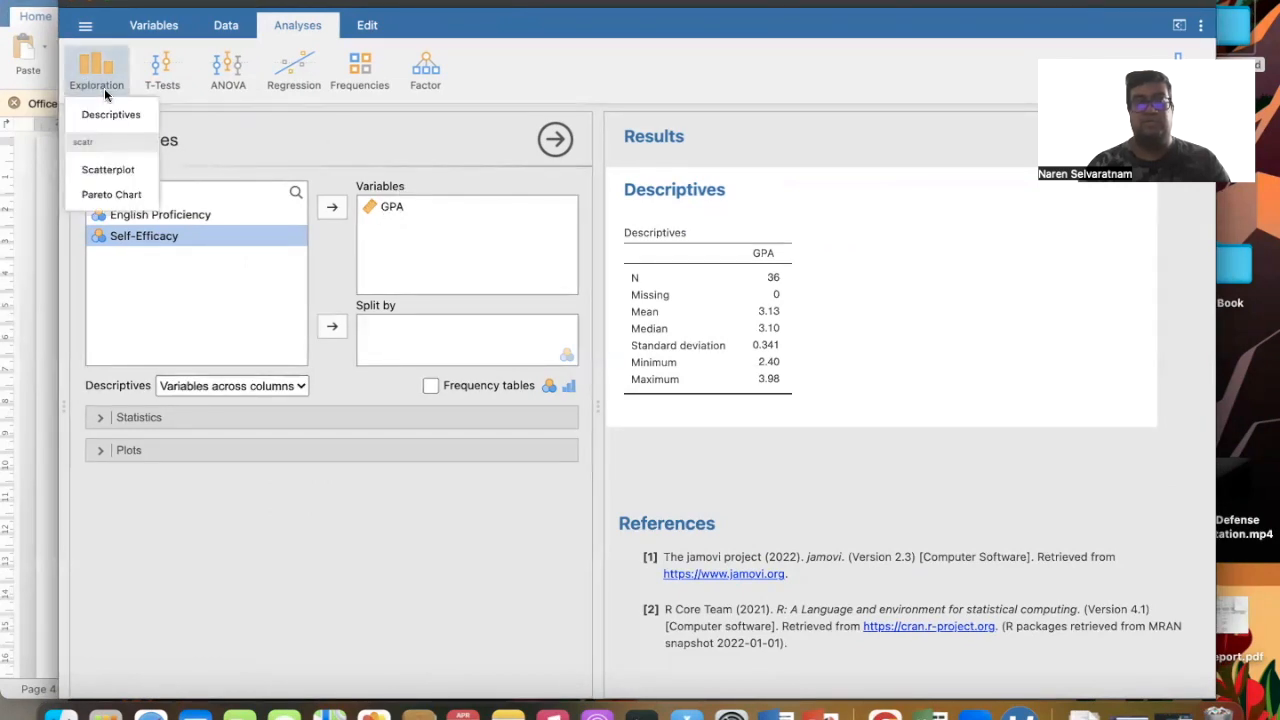
click(349, 141)
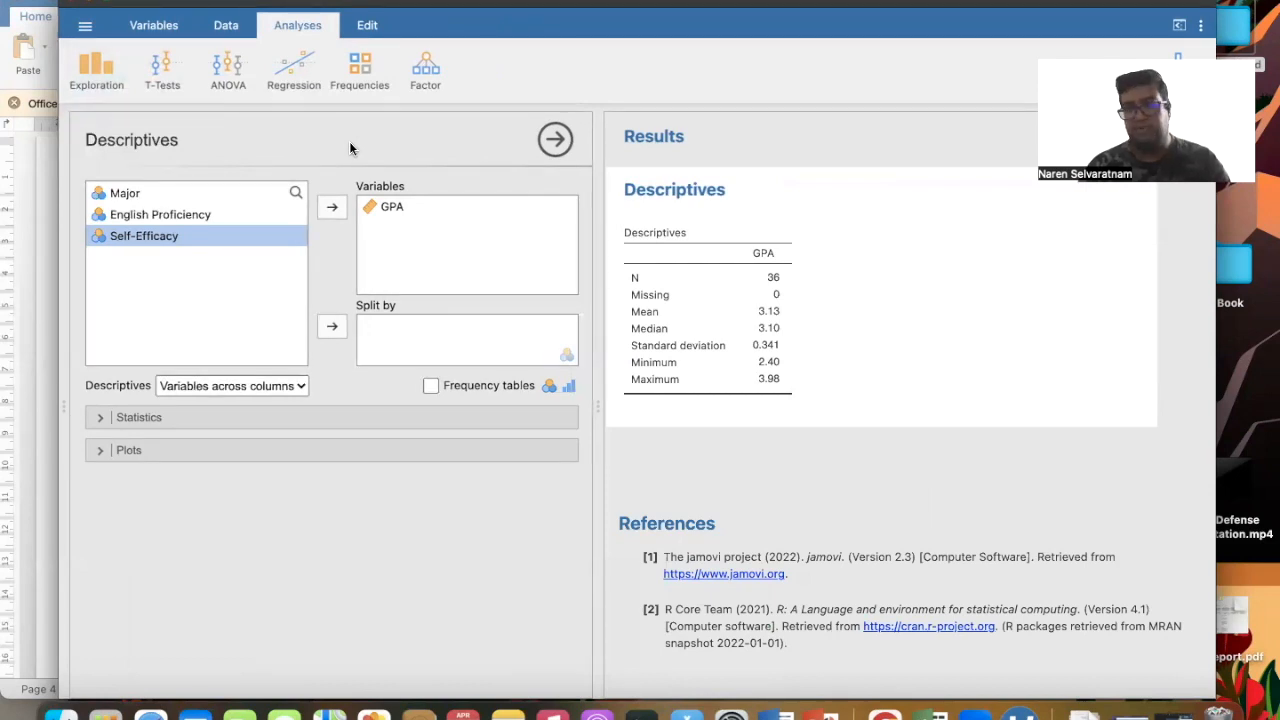
- Exclude Missing and Median from the GPA statistics and copy the Descriptives results table
click(168, 417)
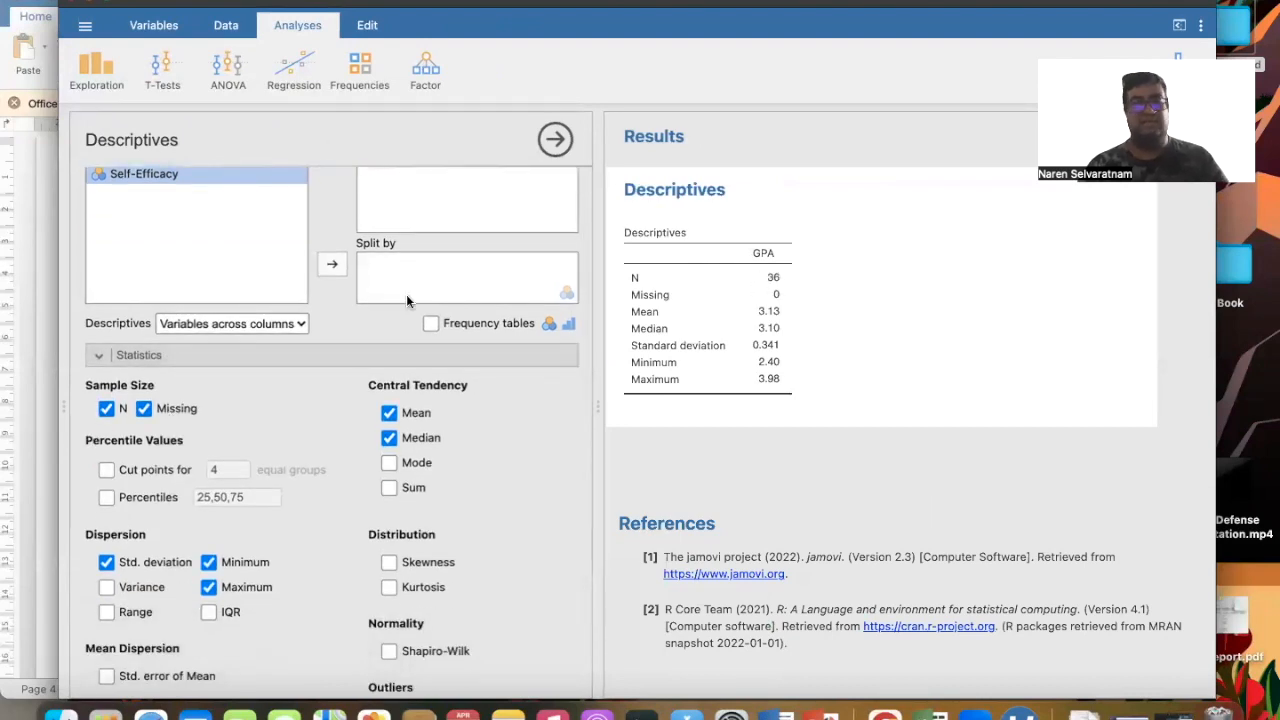
click(146, 408)
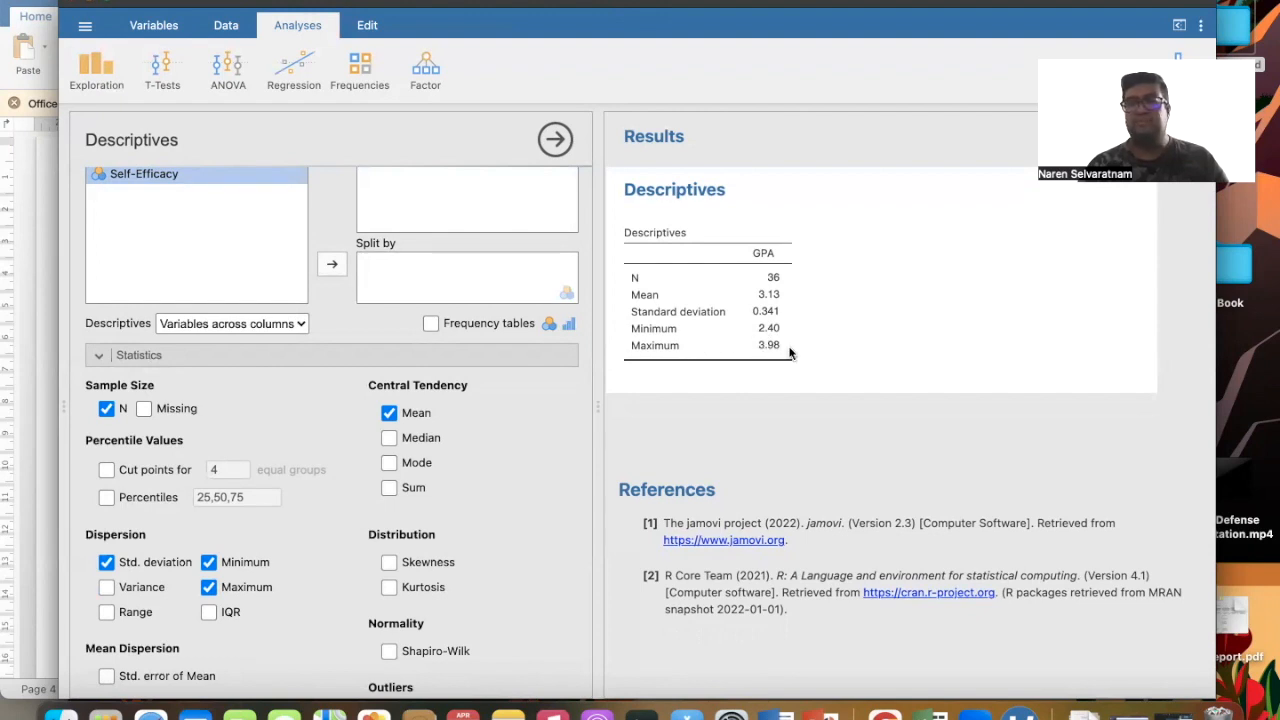
right_click(738, 314)
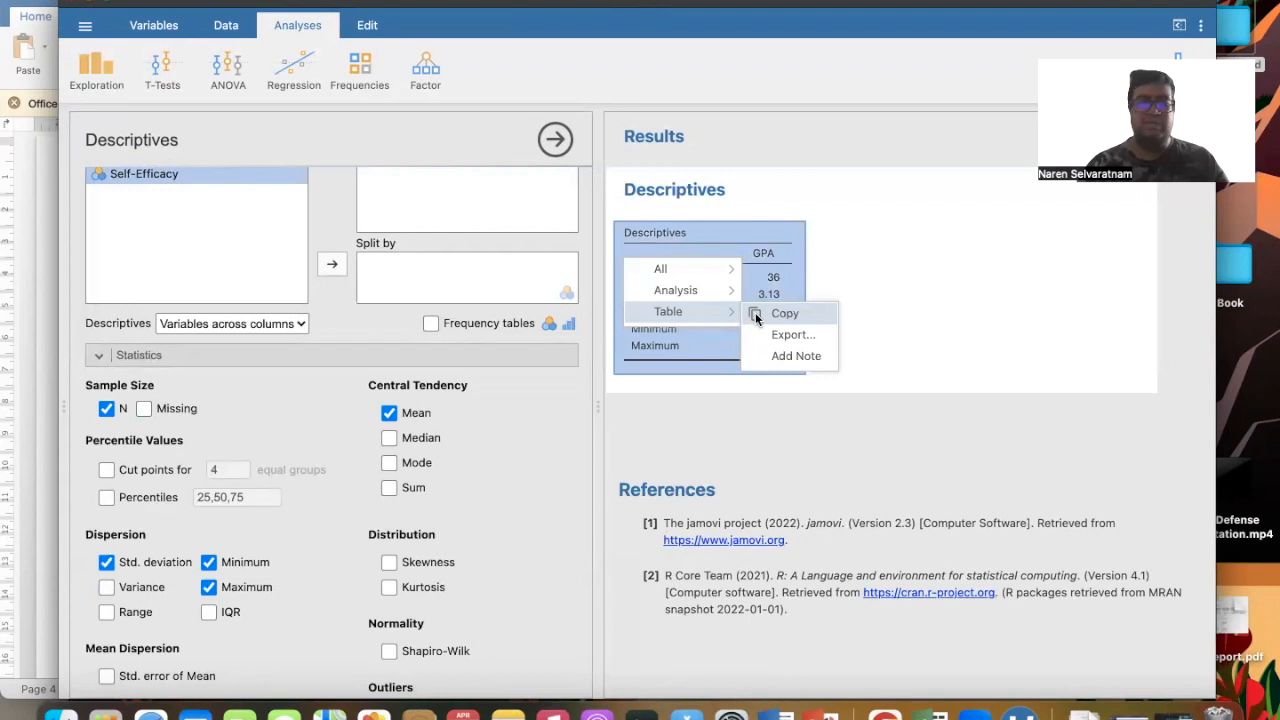
click(755, 312)
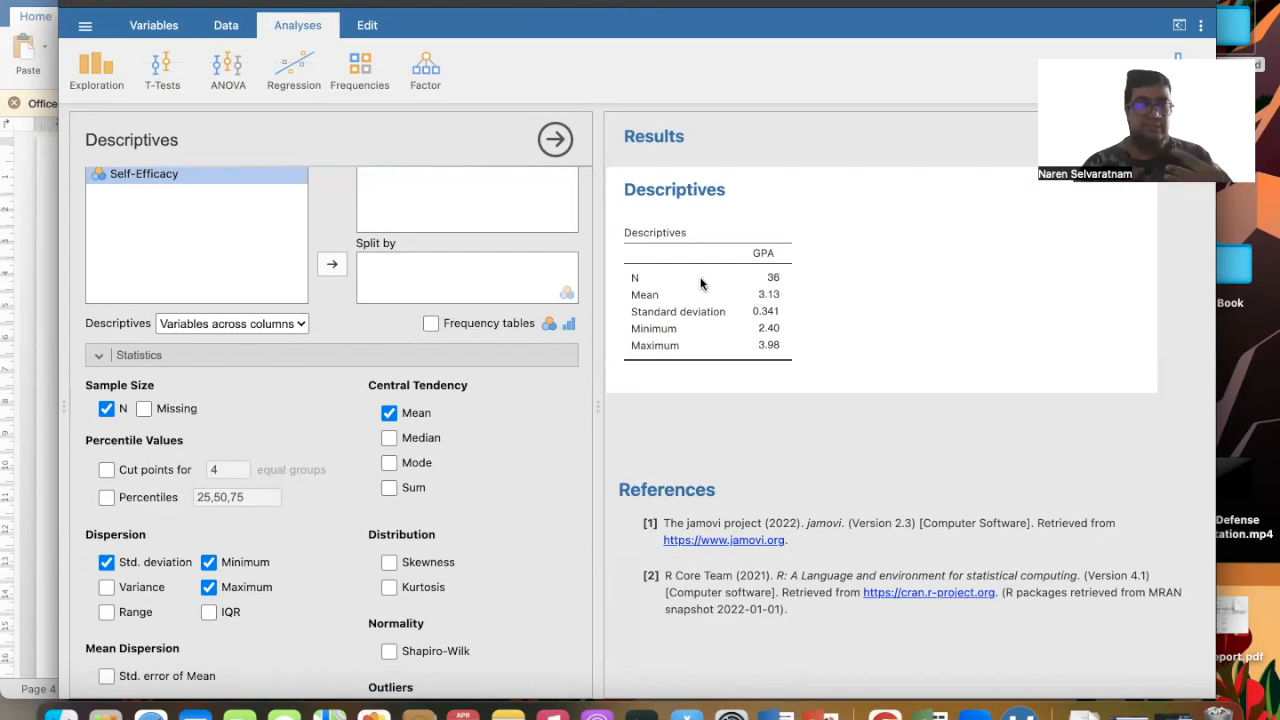
scroll(505, 424, down, 3)
scroll(505, 424, down, 2)
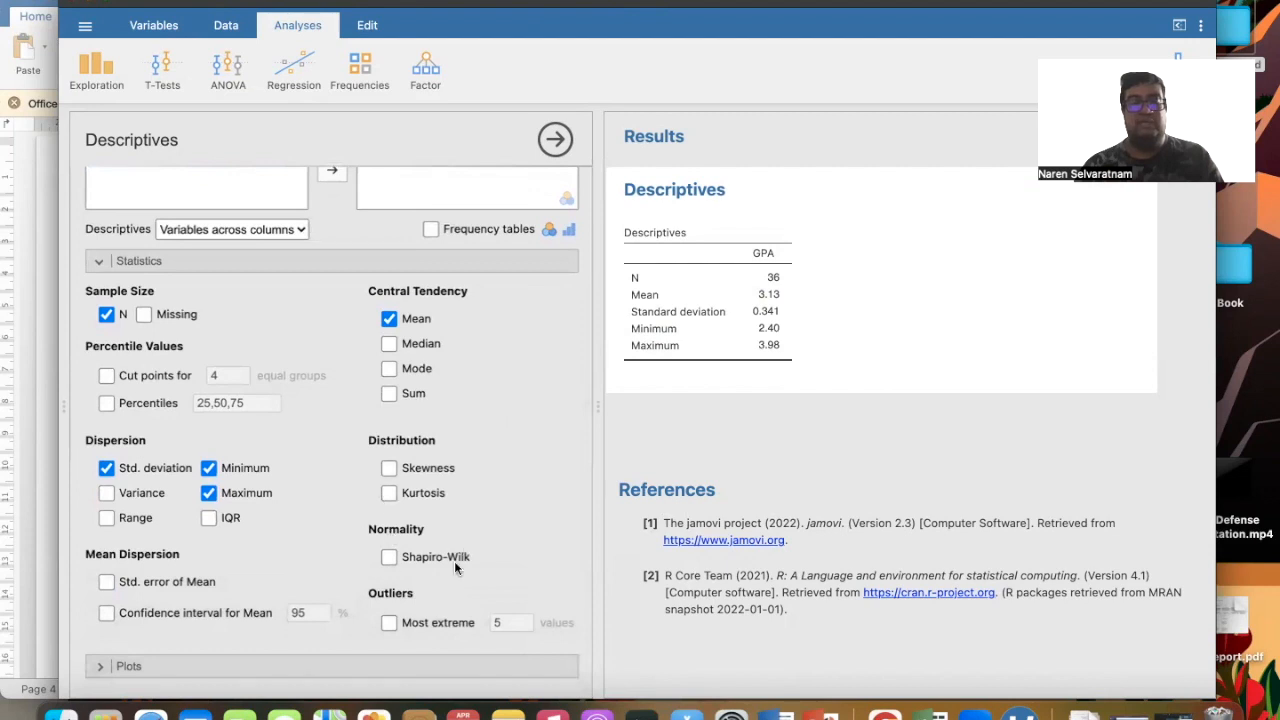
scroll(434, 503, up, 8)
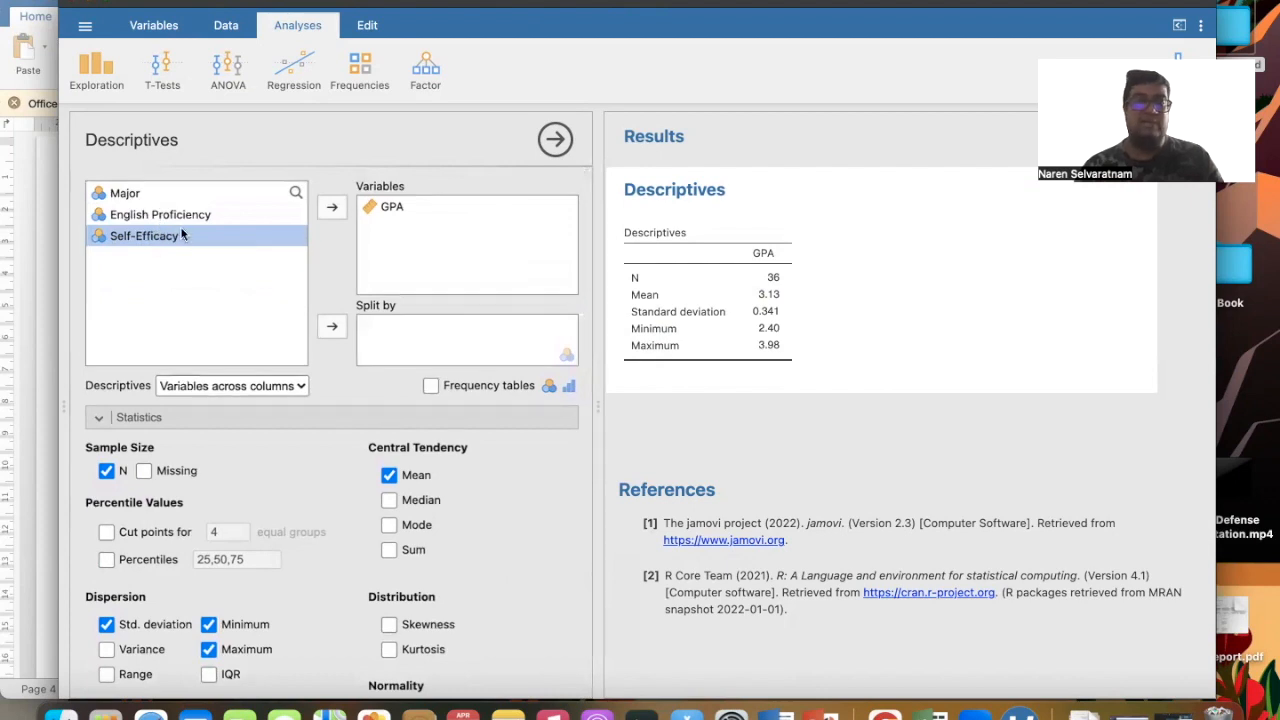
scroll(511, 530, down, 1)
scroll(511, 530, down, 3)
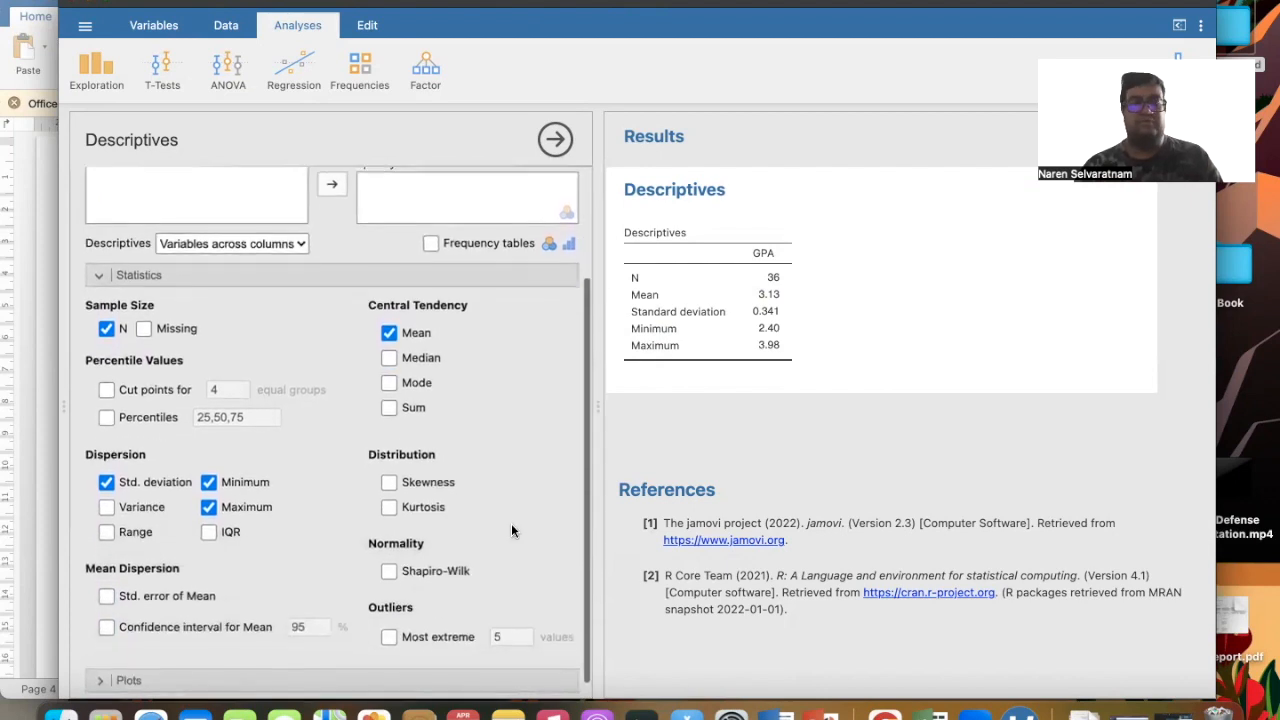
- Check the skewness and kurtosis of GPA, and exclude both distribution statistics from the table again
scroll(511, 530, up, 1)
scroll(511, 530, up, 2)
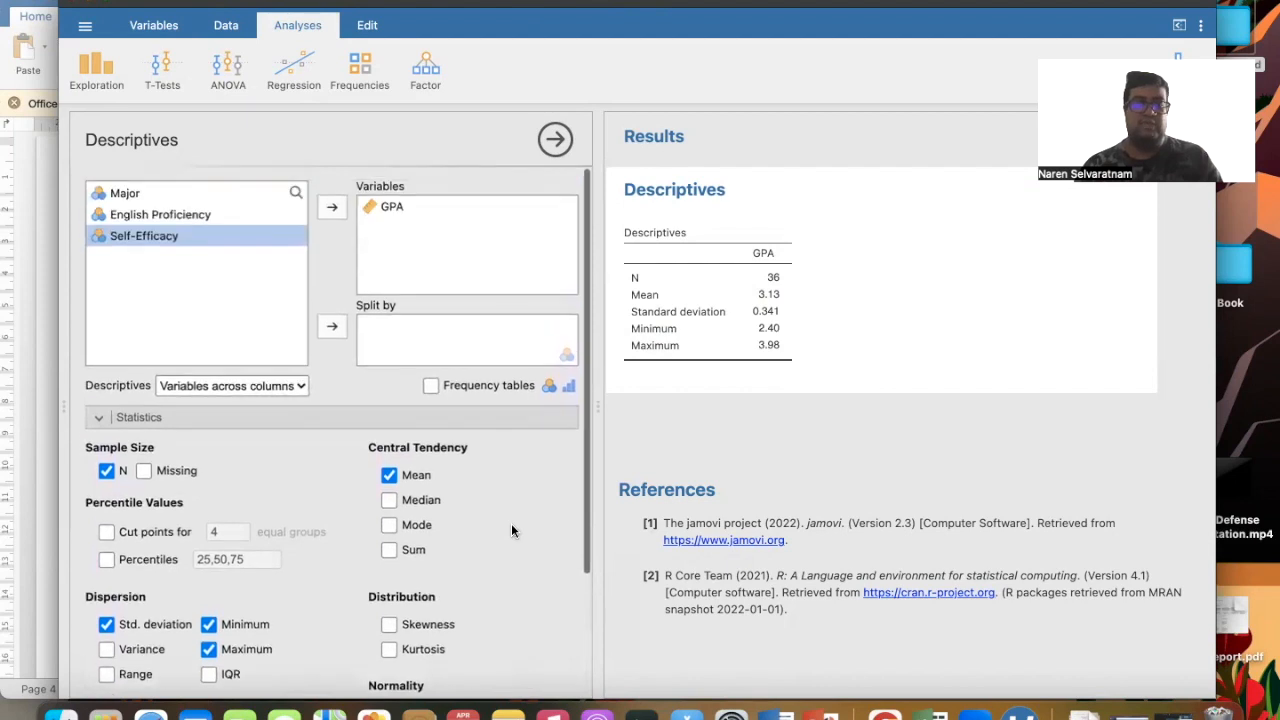
scroll(511, 530, down, 3)
scroll(511, 530, up, 2)
scroll(511, 530, down, 2)
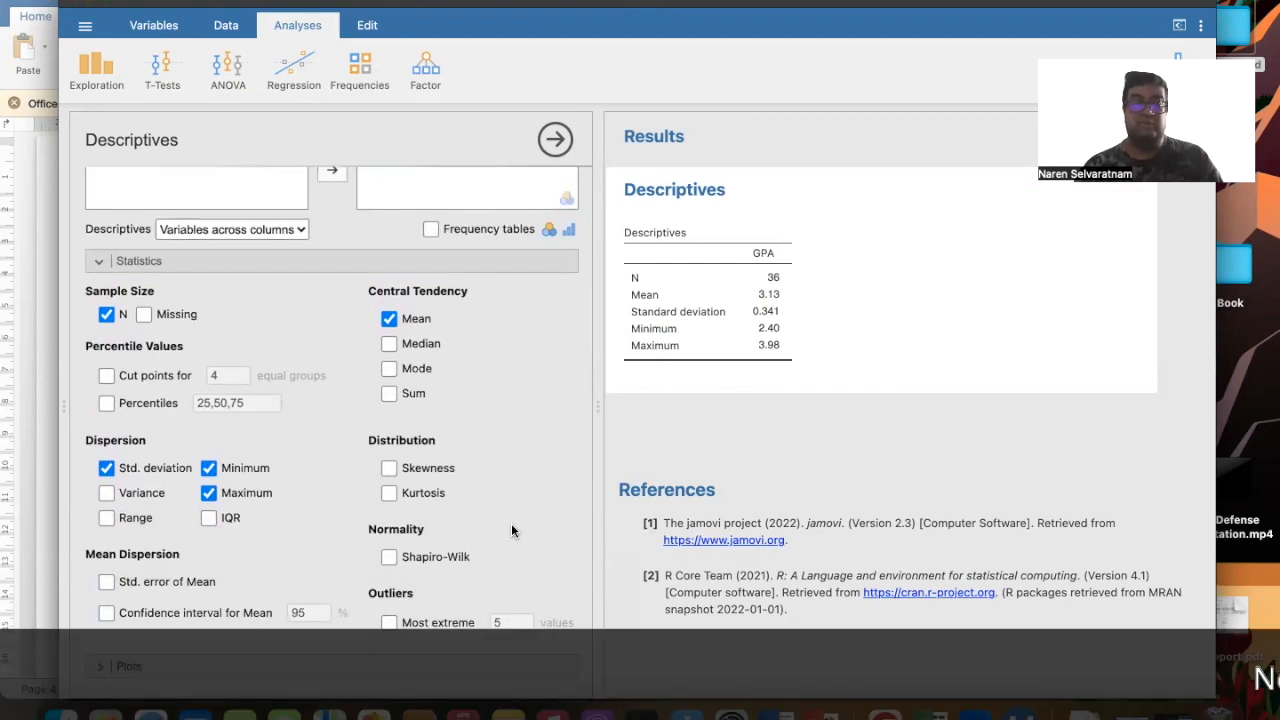
click(389, 468)
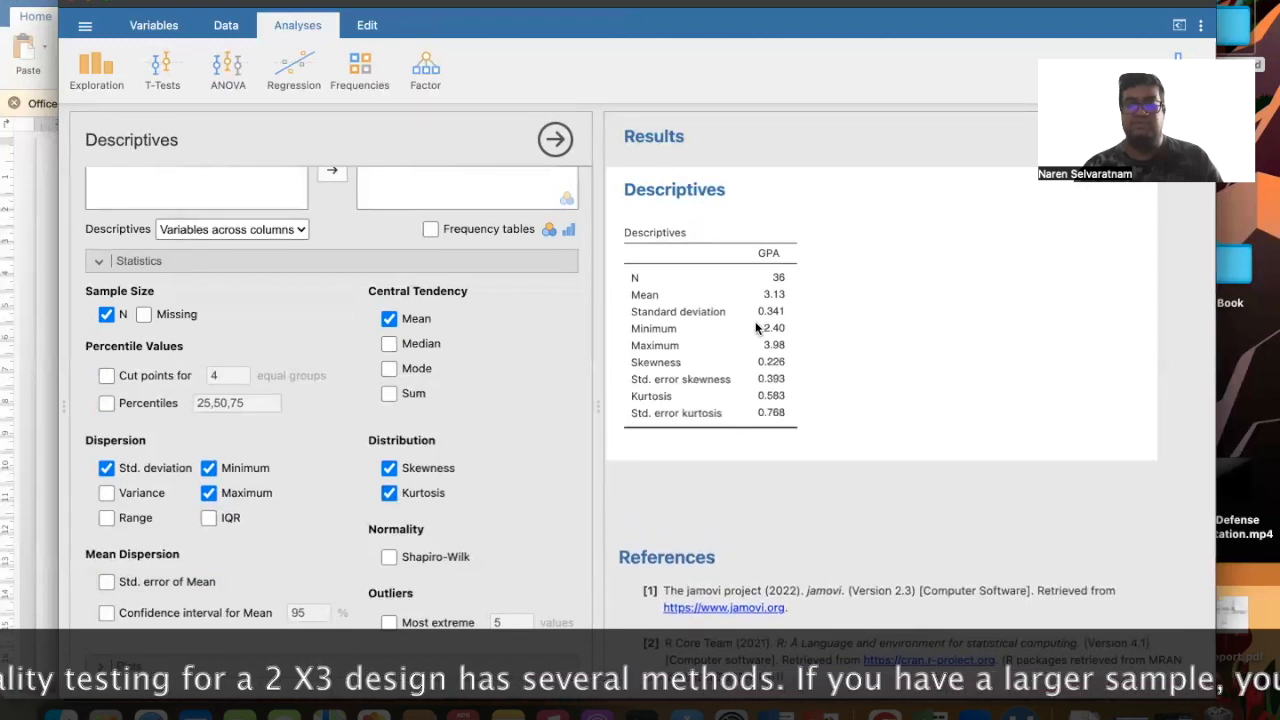
click(388, 557)
click(388, 492)
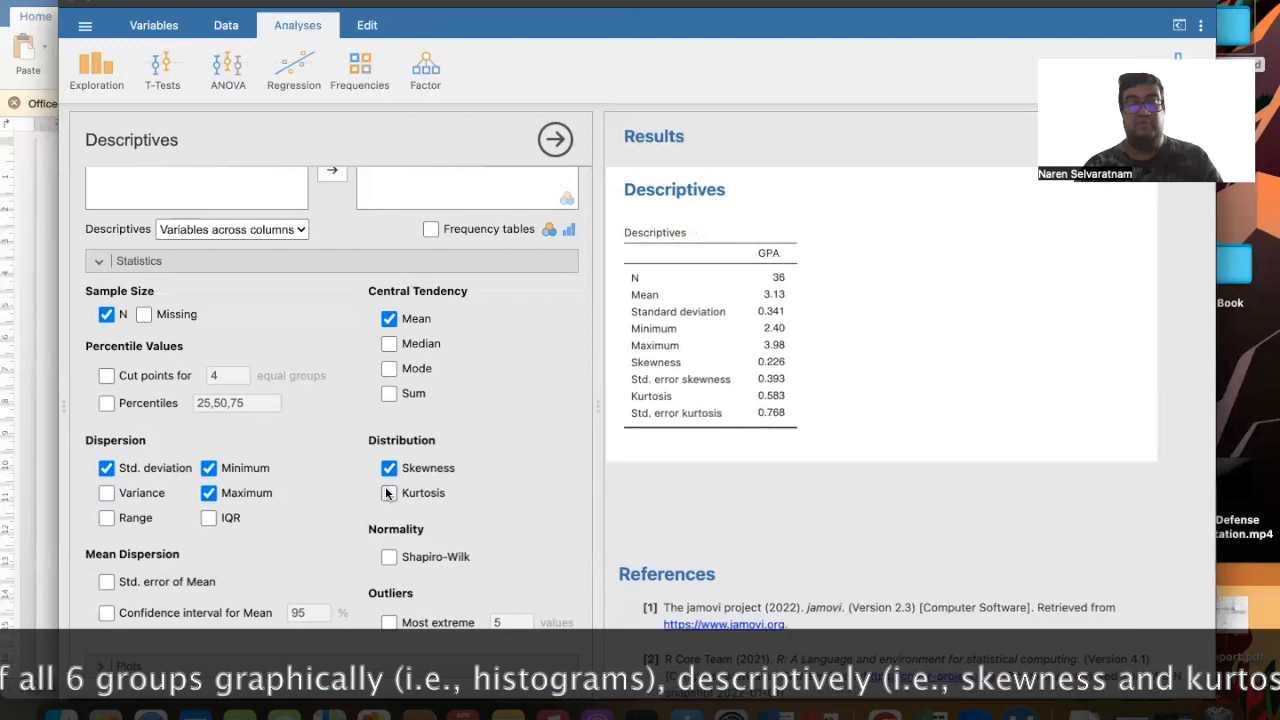
click(388, 468)
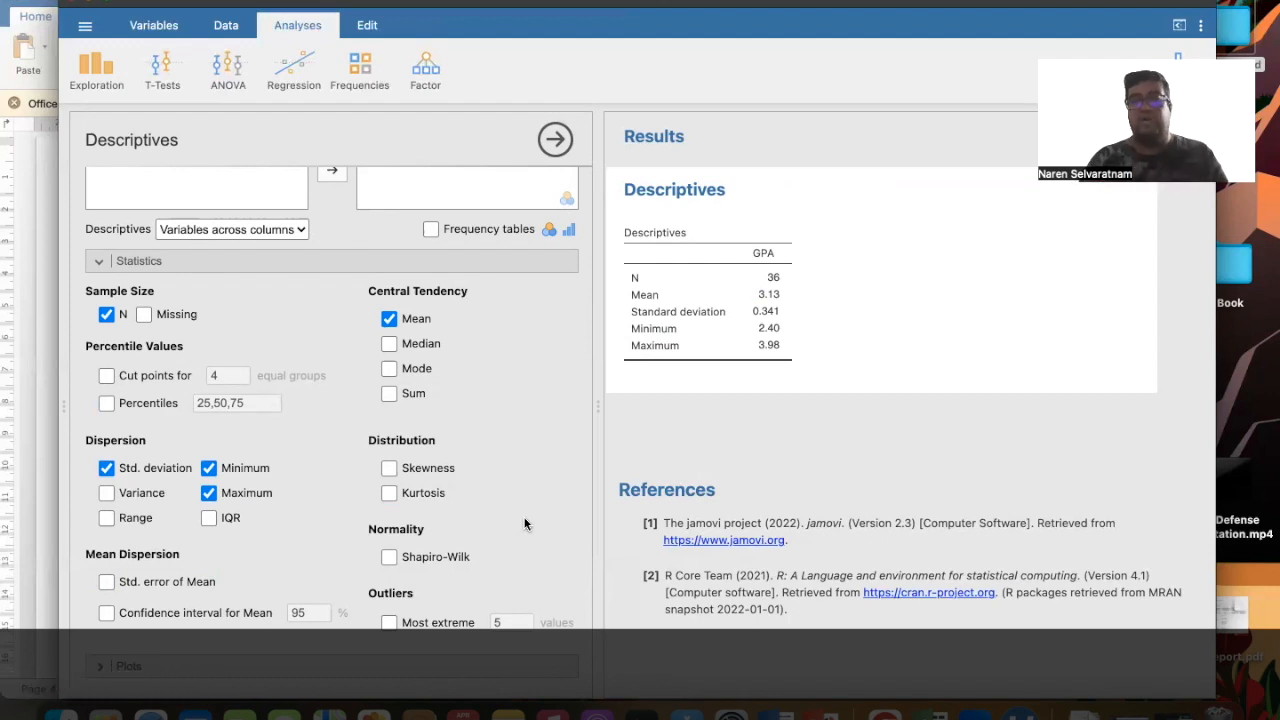
- Split the GPA descriptives by Self-Efficacy and lay out the table with variables across rows
scroll(251, 514, up, 3)
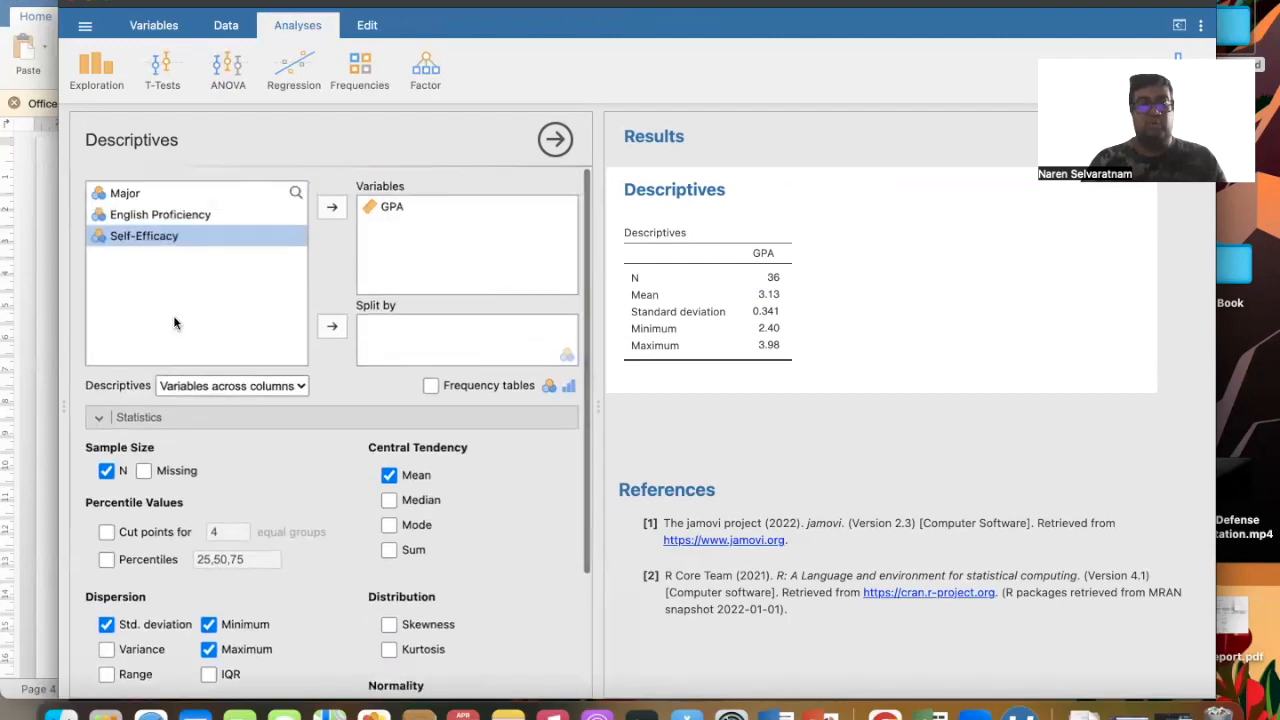
click(332, 326)
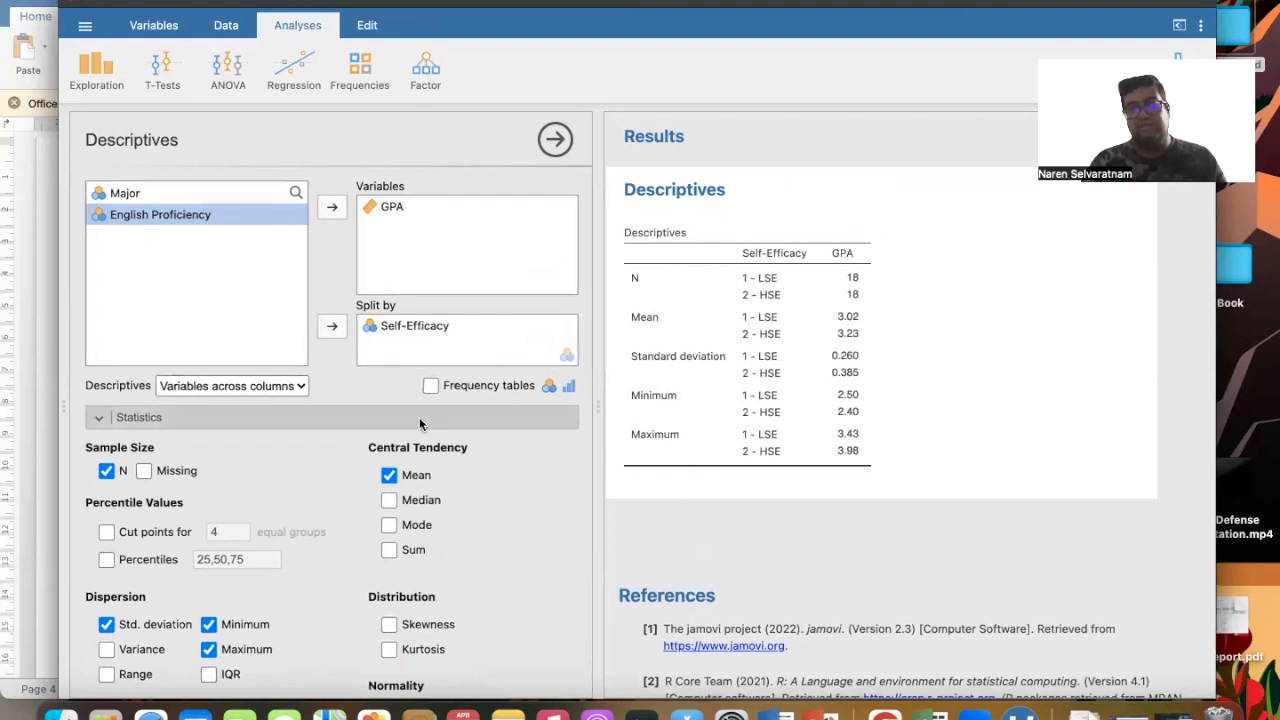
click(209, 385)
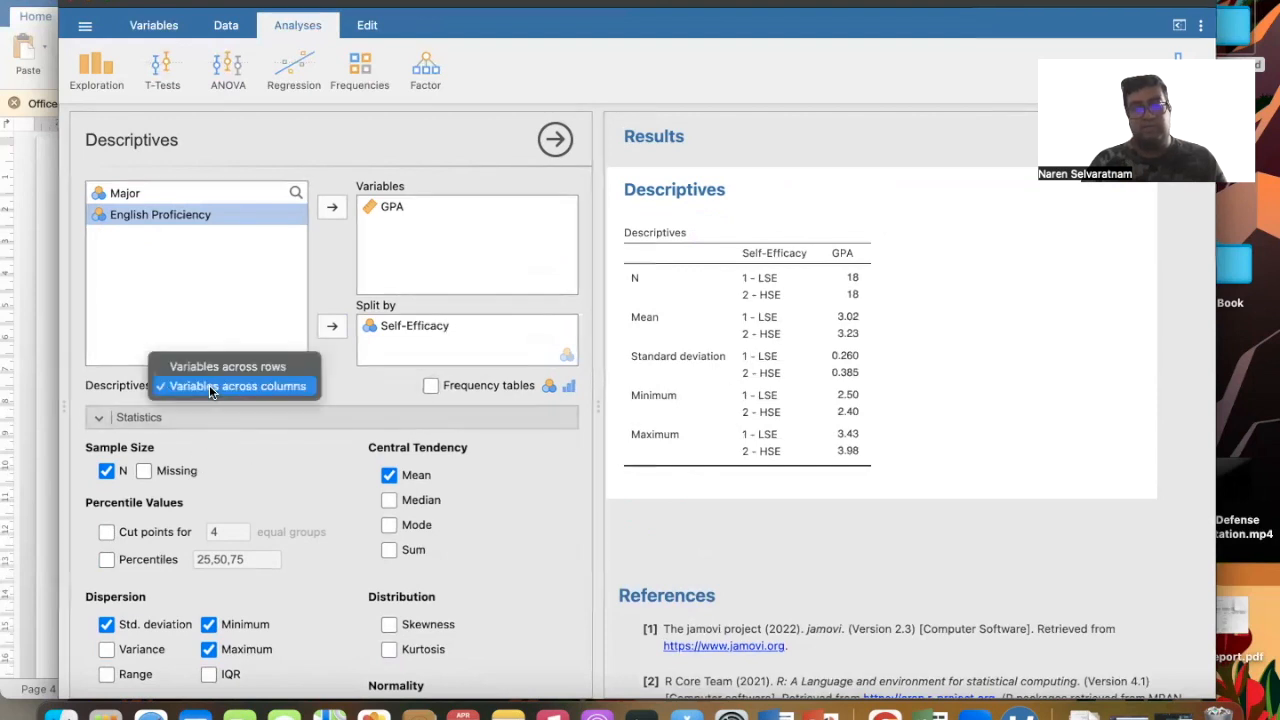
click(209, 367)
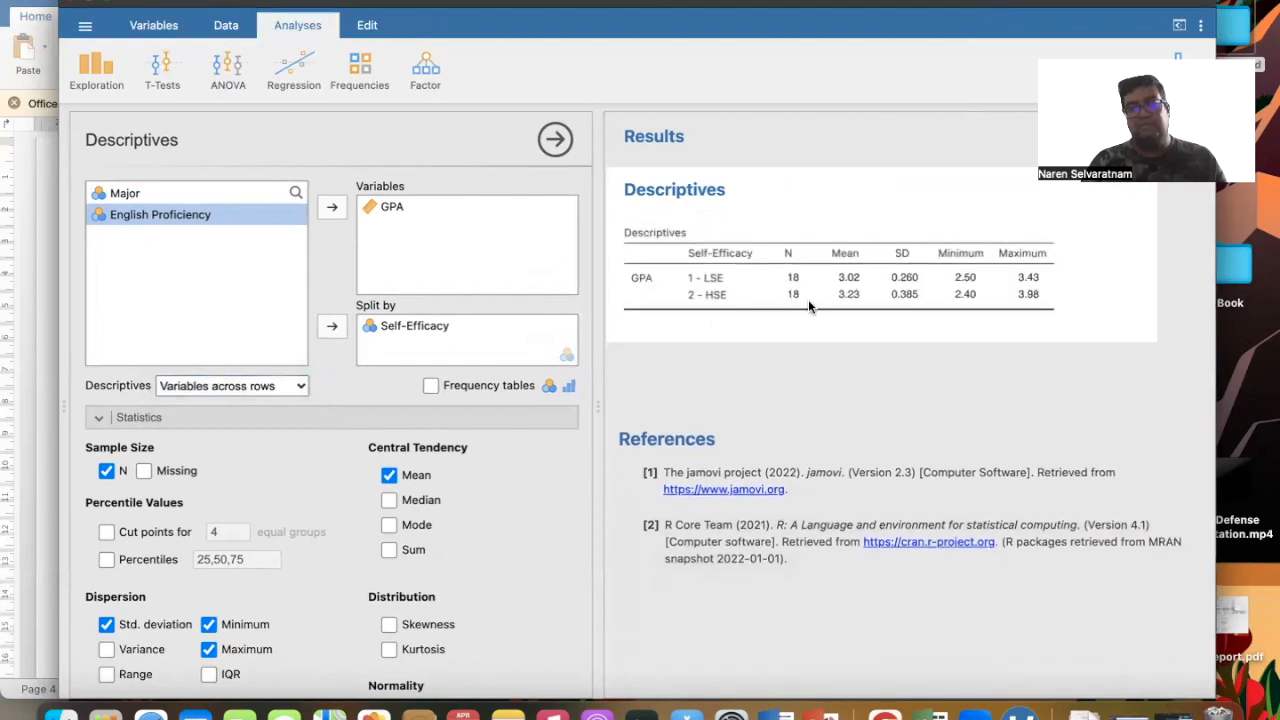
- Include the Shapiro-Wilk normality test in the GPA descriptives split by Self-Efficacy
scroll(457, 596, down, 1)
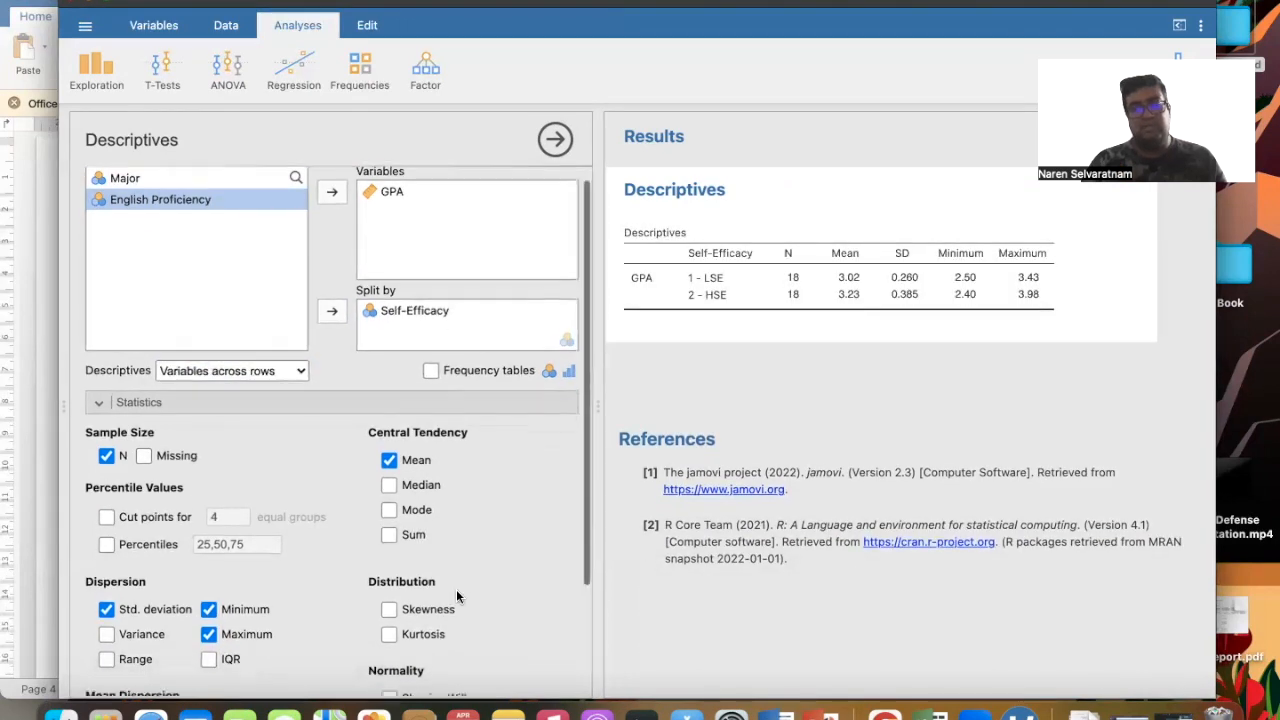
scroll(456, 589, down, 2)
click(388, 671)
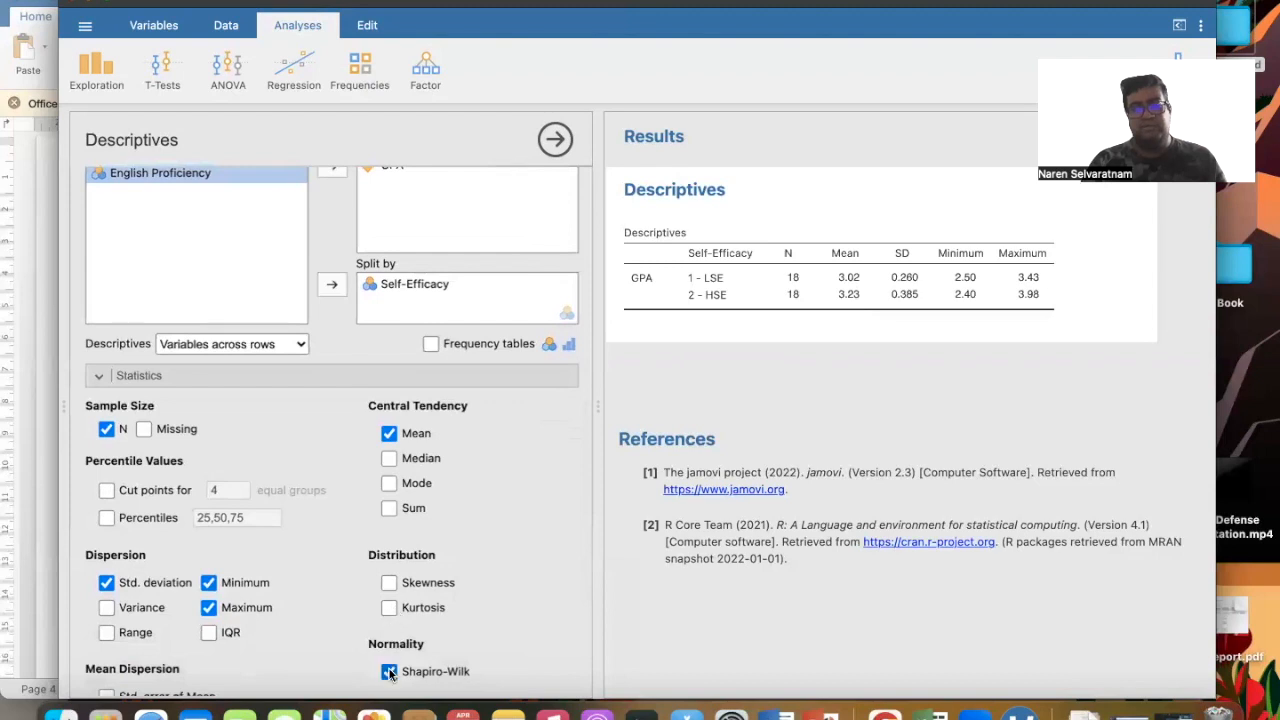
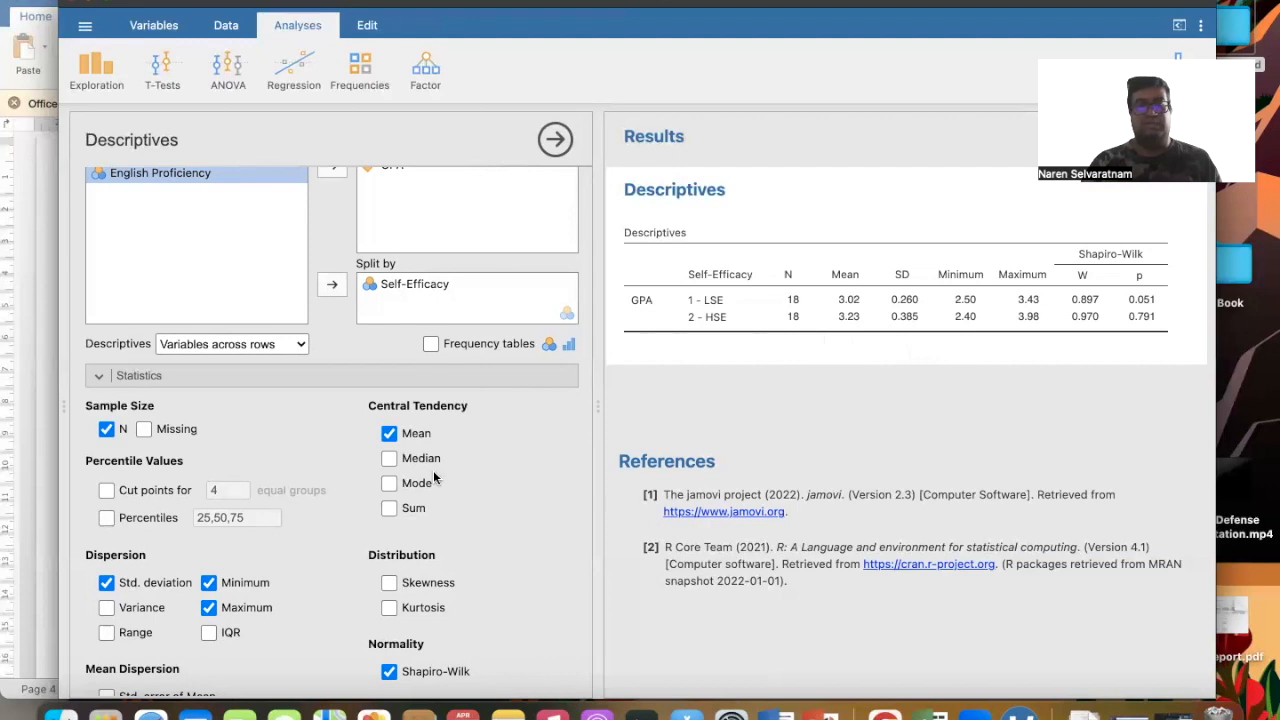
- Add English Proficiency as a second split variable after Self-Efficacy and look across the full width of the results table
scroll(433, 470, up, 2)
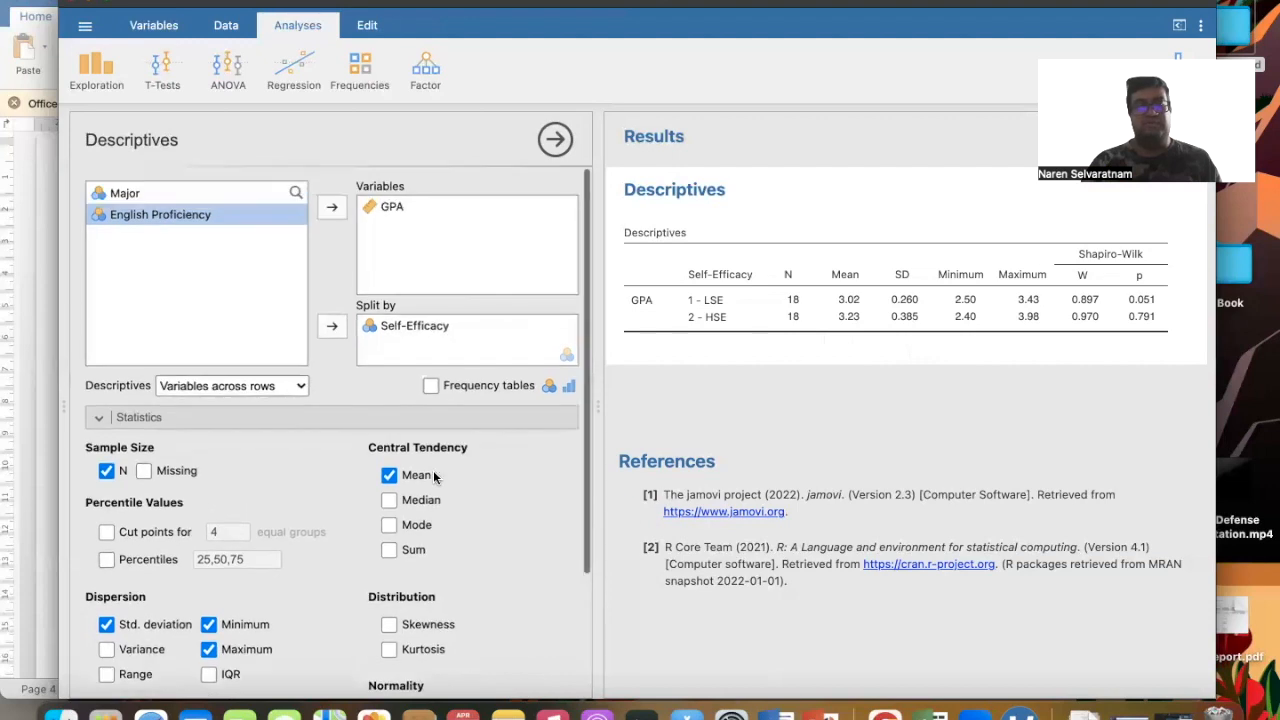
click(333, 328)
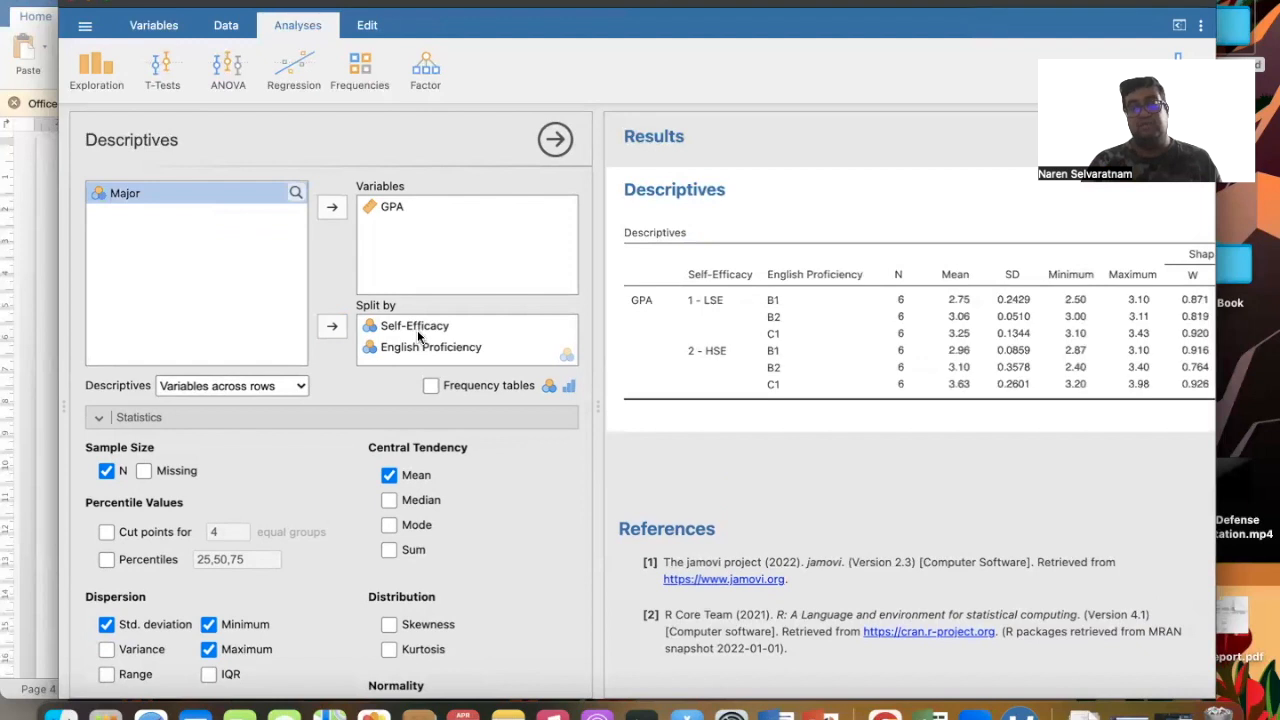
scroll(815, 370, right, 1)
scroll(815, 372, right, 3)
scroll(815, 372, left, 3)
scroll(815, 372, right, 1)
scroll(815, 372, left, 3)
- Remove Self-Efficacy from the split variables and review the GPA results by English Proficiency alone
click(445, 328)
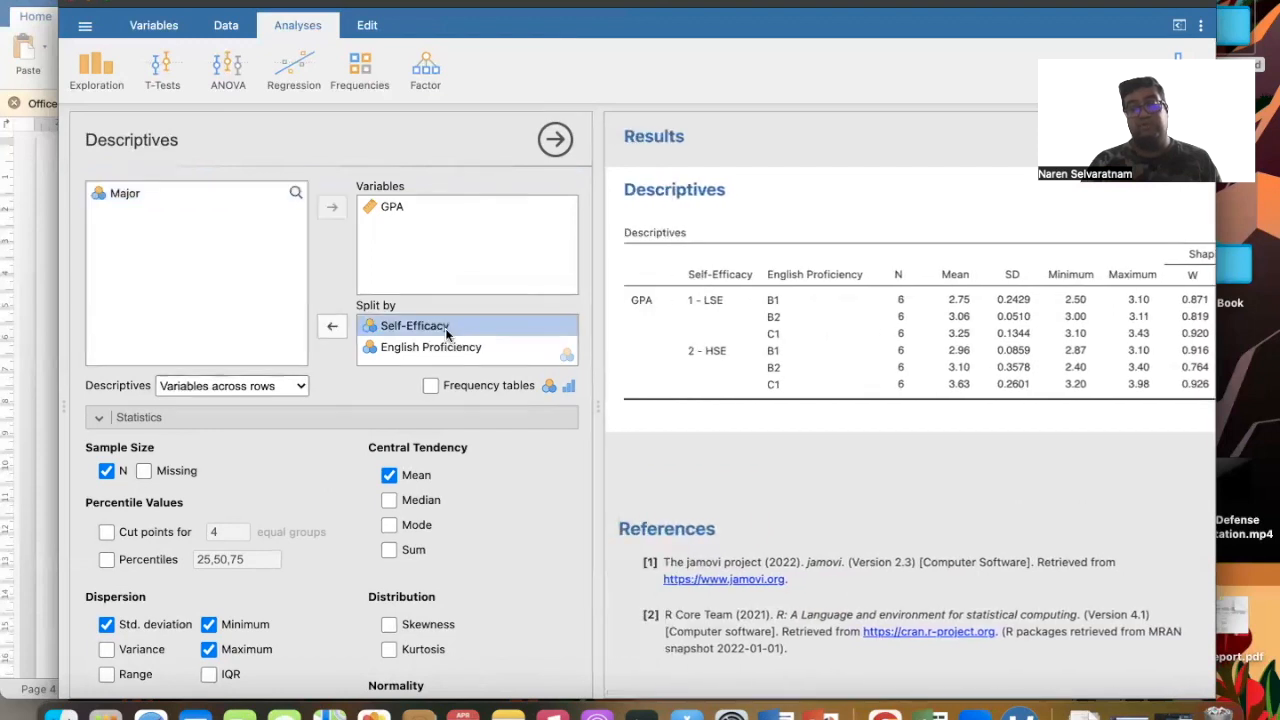
click(332, 325)
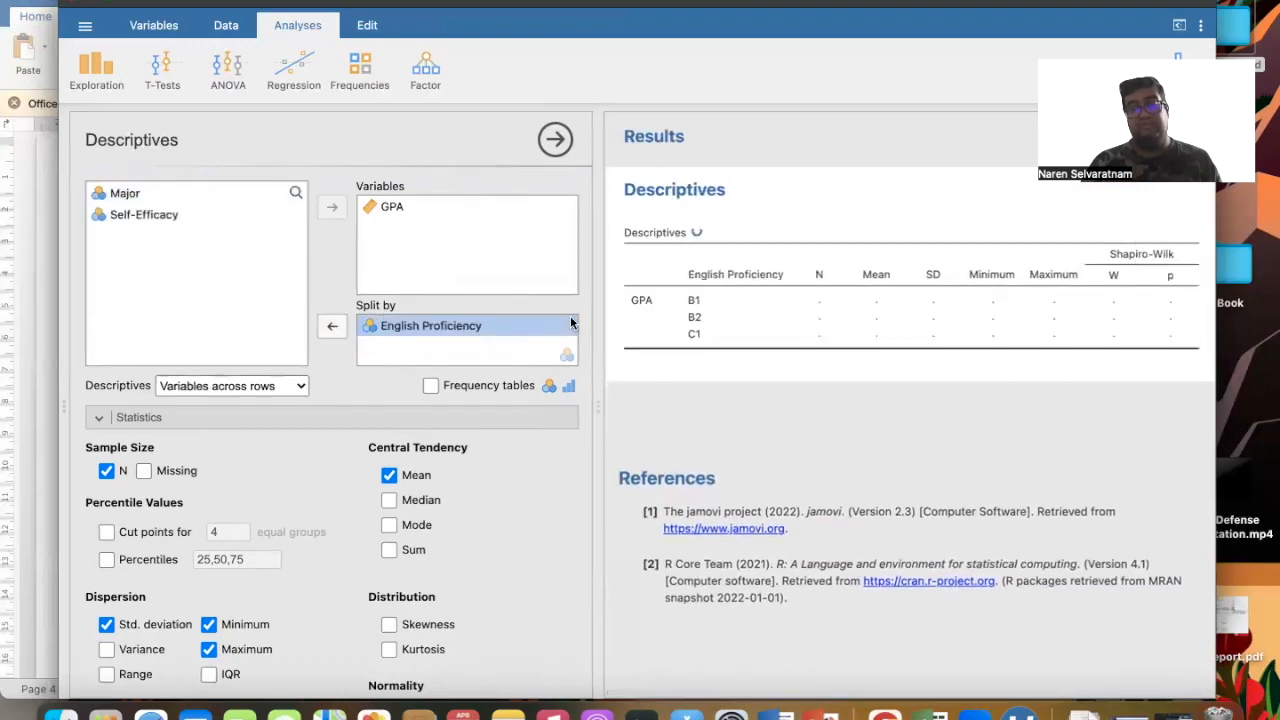
scroll(795, 360, right, 1)
scroll(795, 360, left, 1)
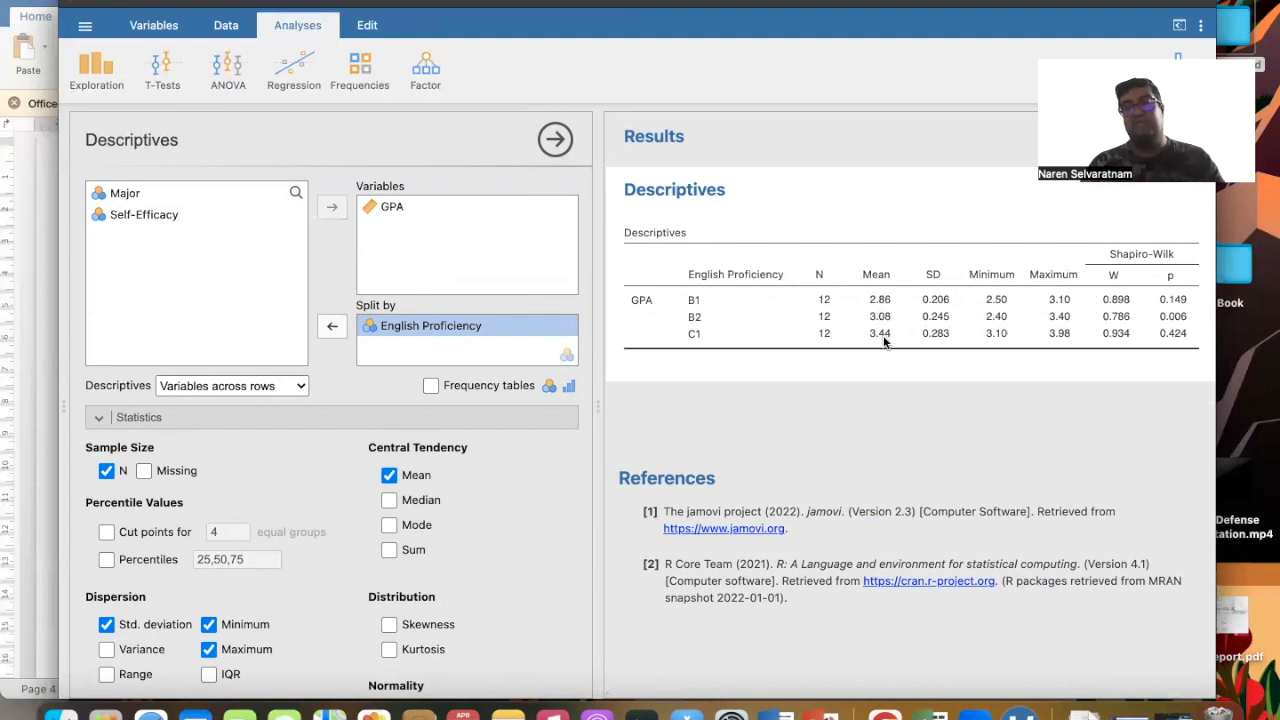
scroll(884, 342, right, 2)
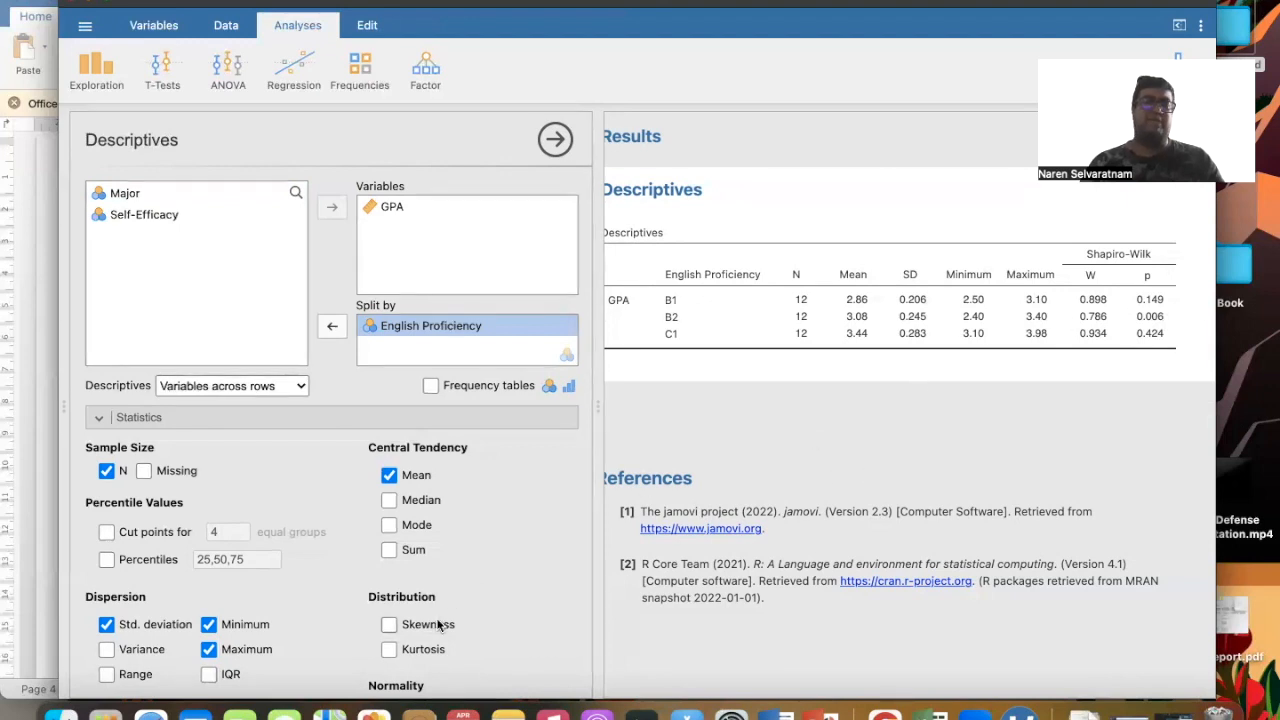
- Check GPA's skewness and kurtosis for each English Proficiency level, and exclude both statistics again
click(389, 649)
click(389, 624)
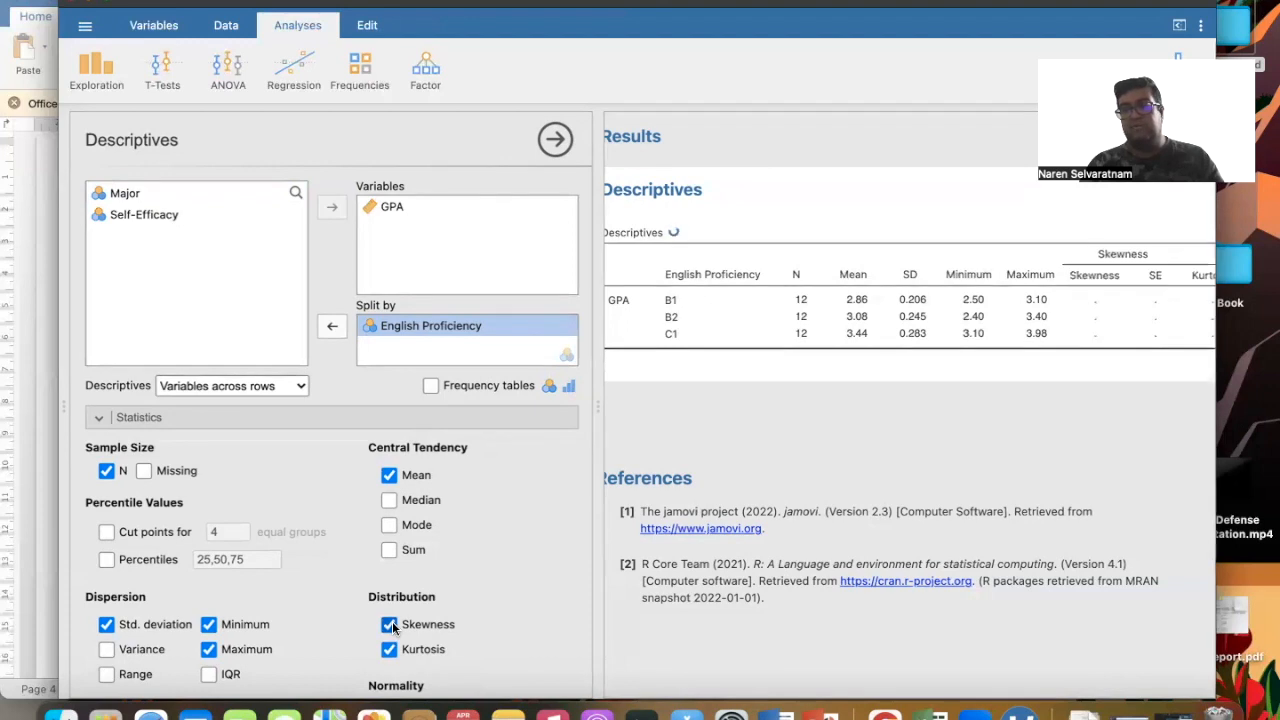
scroll(1117, 317, right, 3)
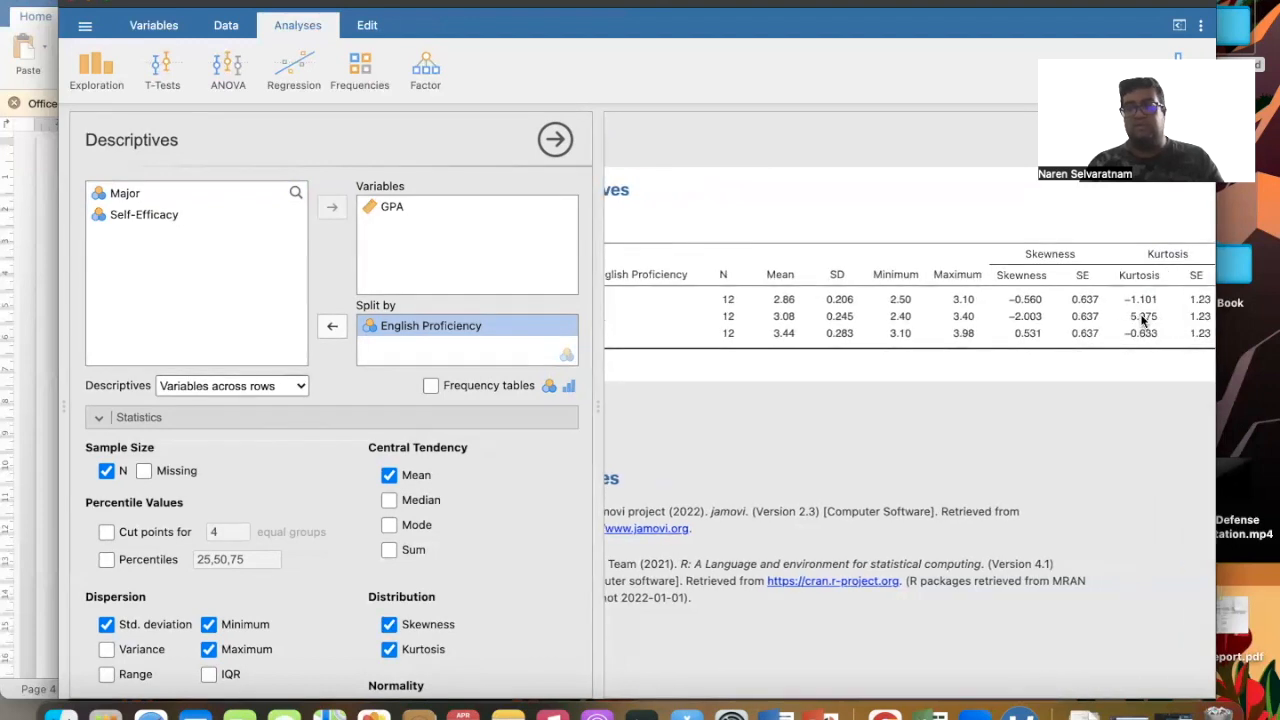
click(388, 625)
click(389, 649)
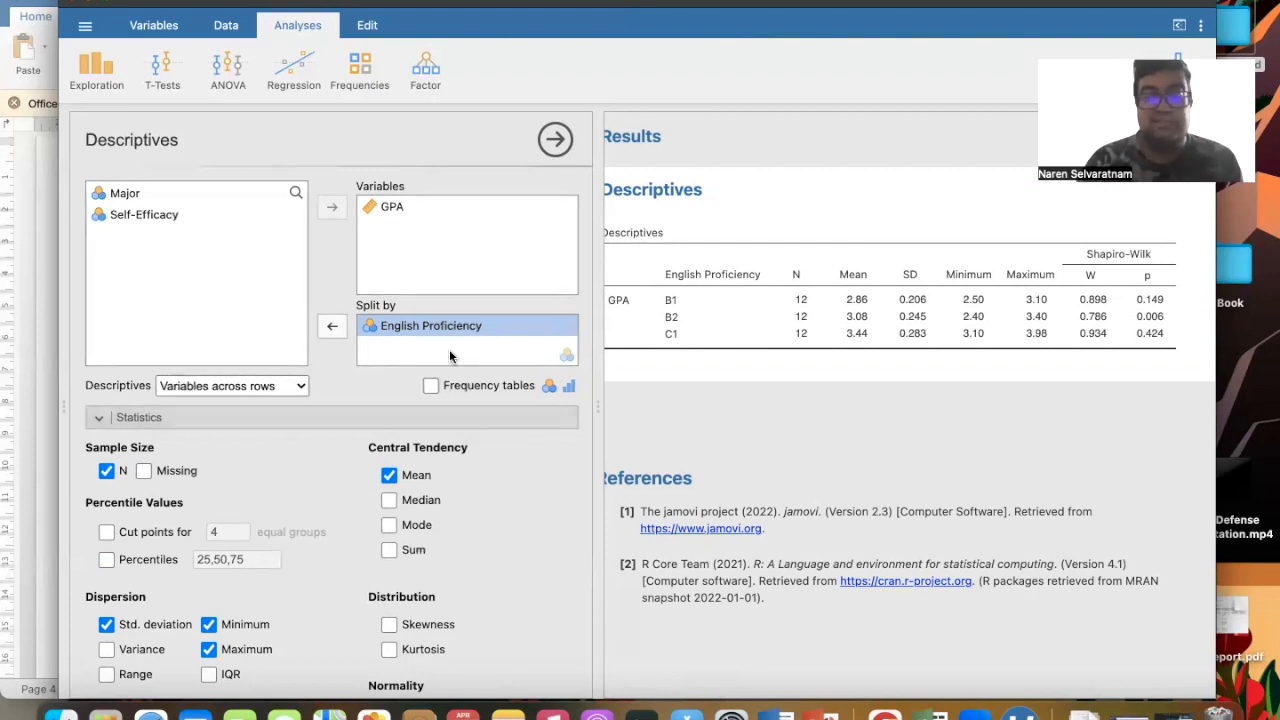
- Replace English Proficiency with Major as the split variable and exclude the Shapiro-Wilk test
click(333, 330)
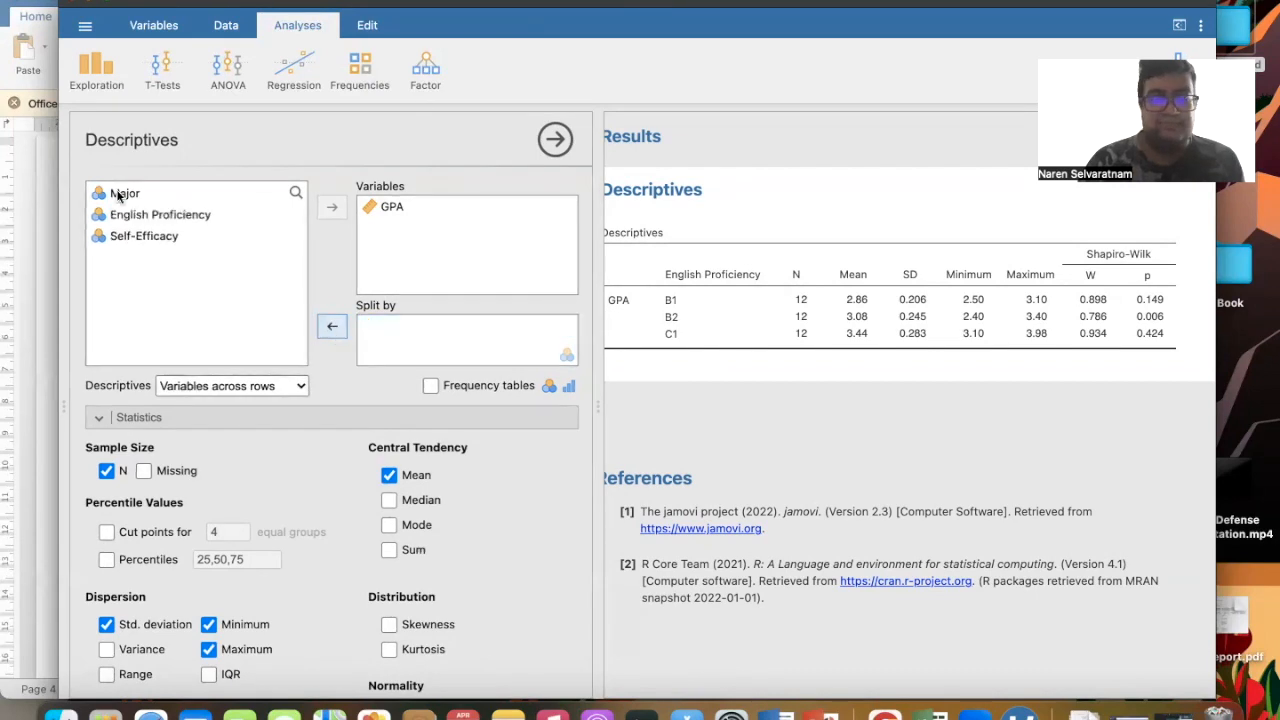
click(122, 193)
click(330, 326)
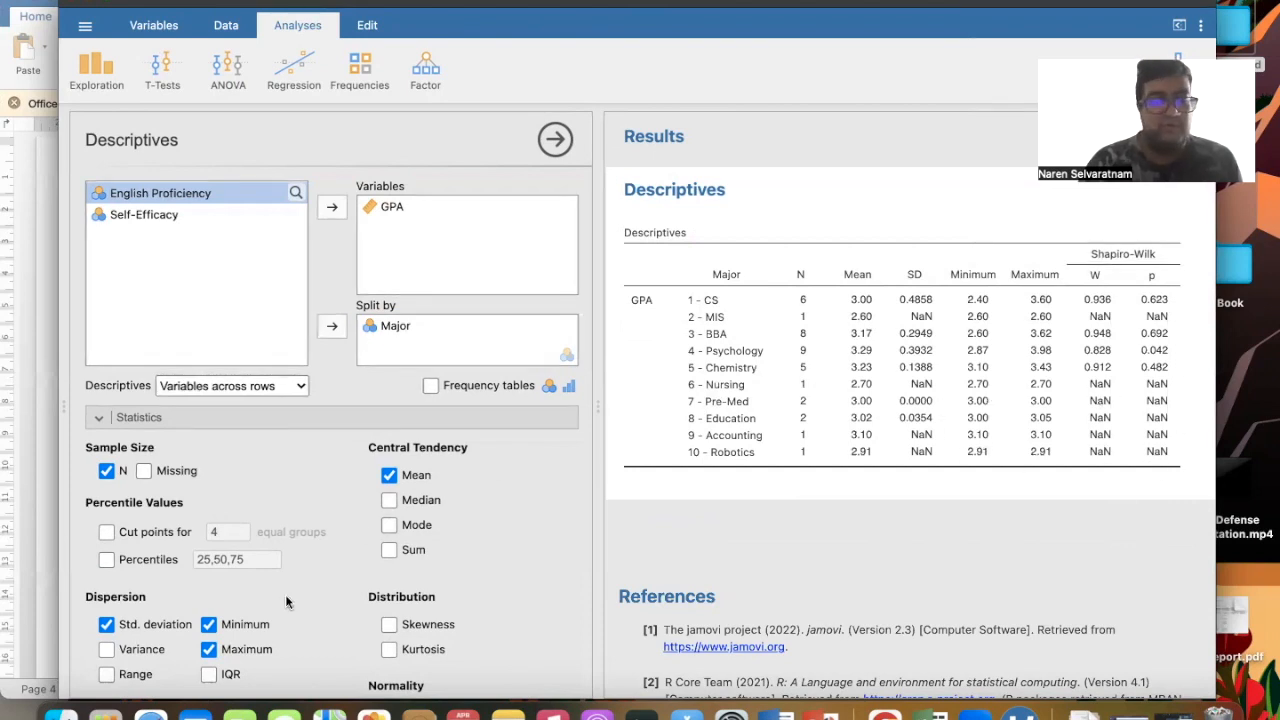
scroll(495, 470, down, 3)
click(388, 641)
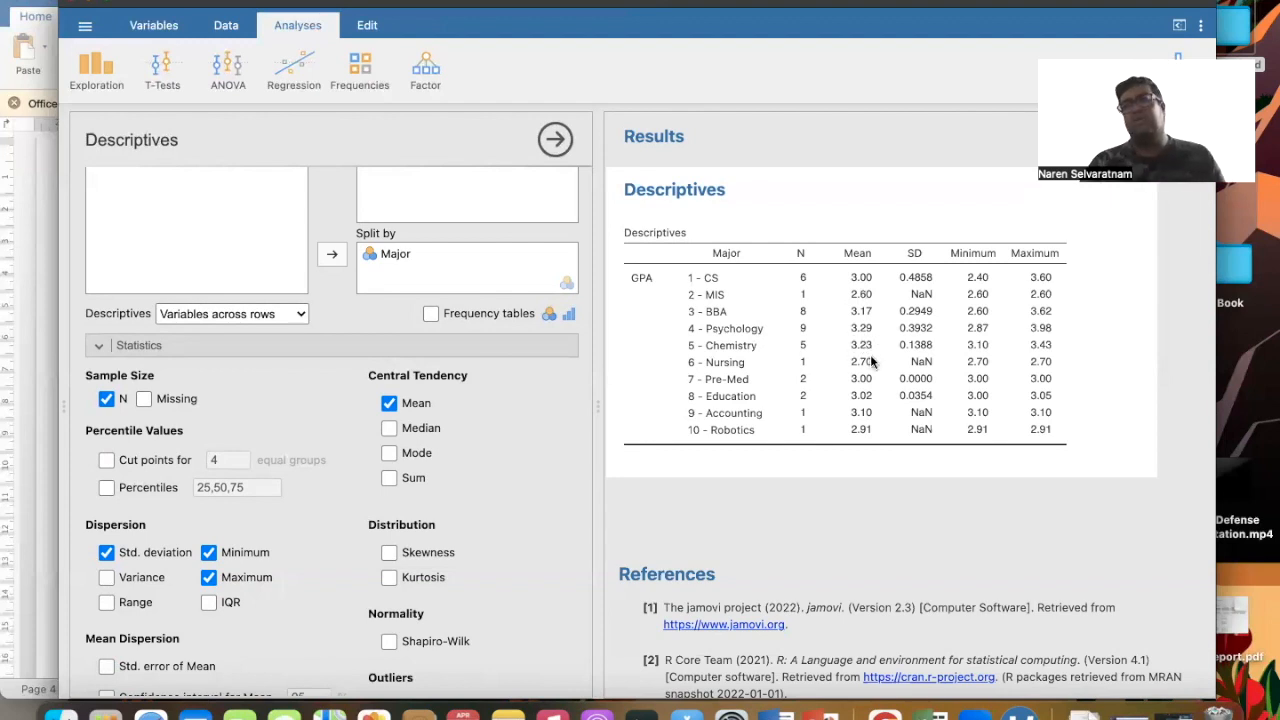
- Replace Major with English Proficiency followed by Self-Efficacy as the split variables for GPA
click(383, 255)
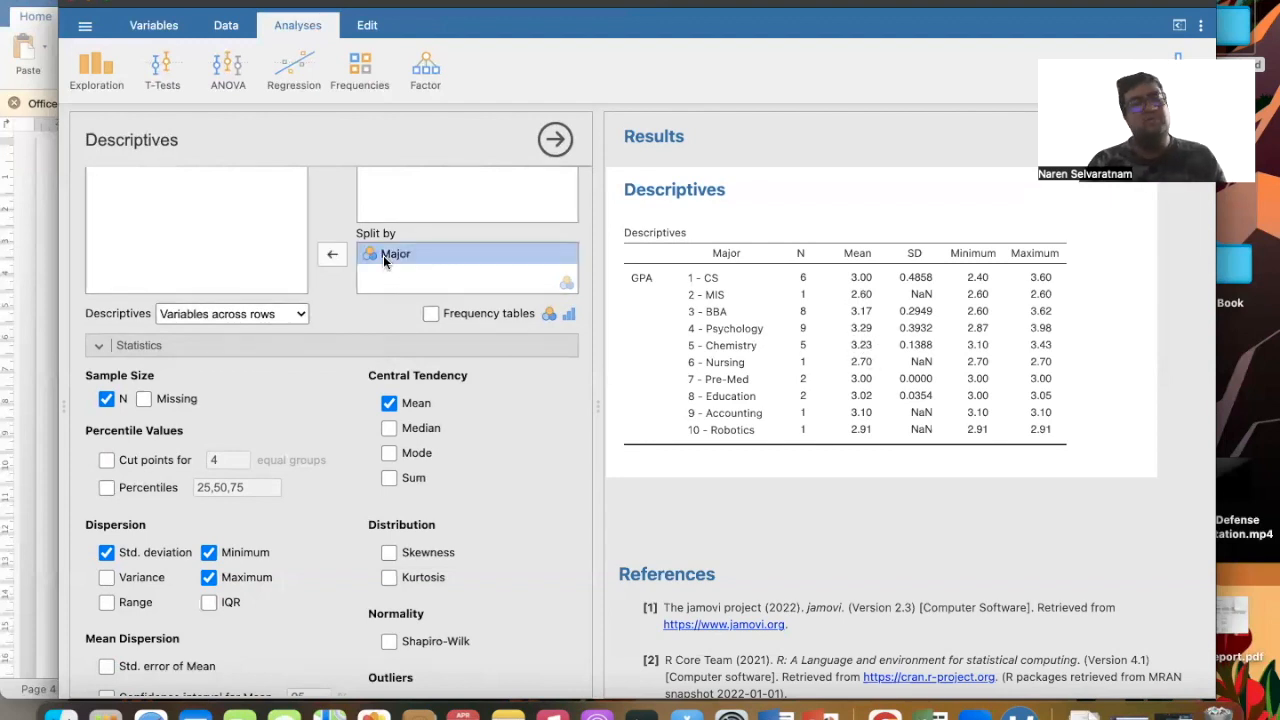
click(334, 254)
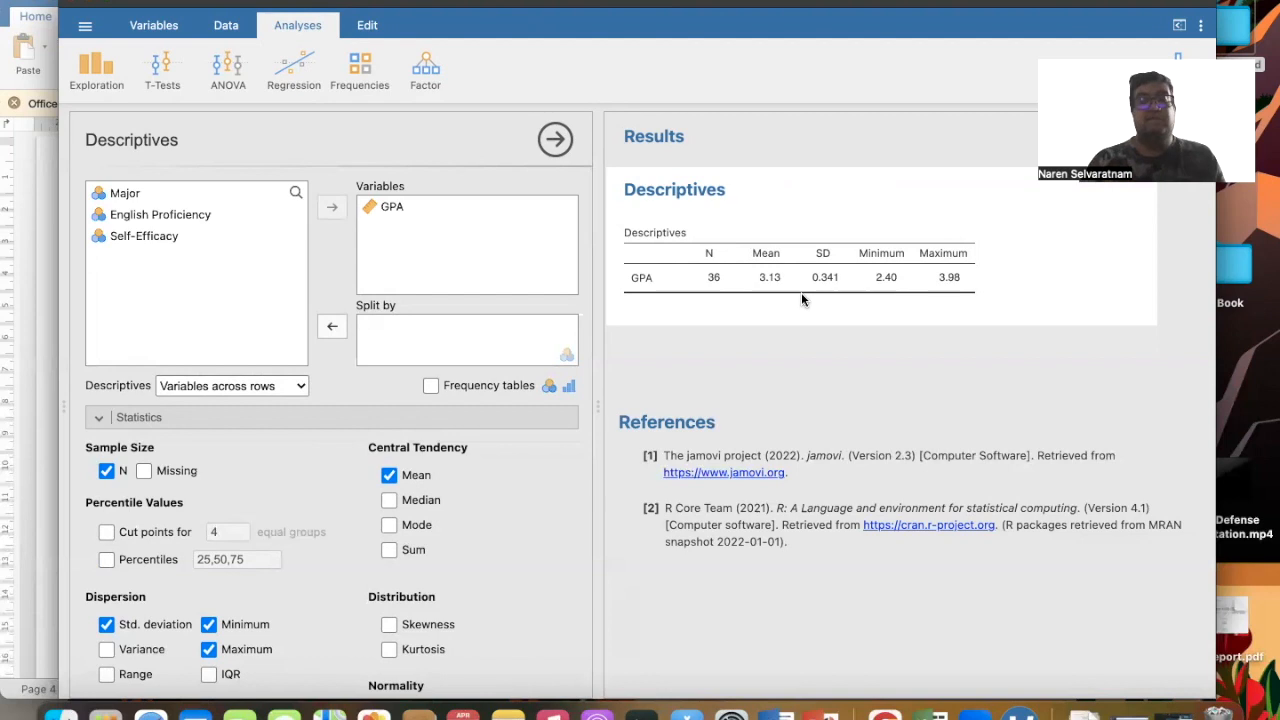
click(141, 238)
click(206, 216)
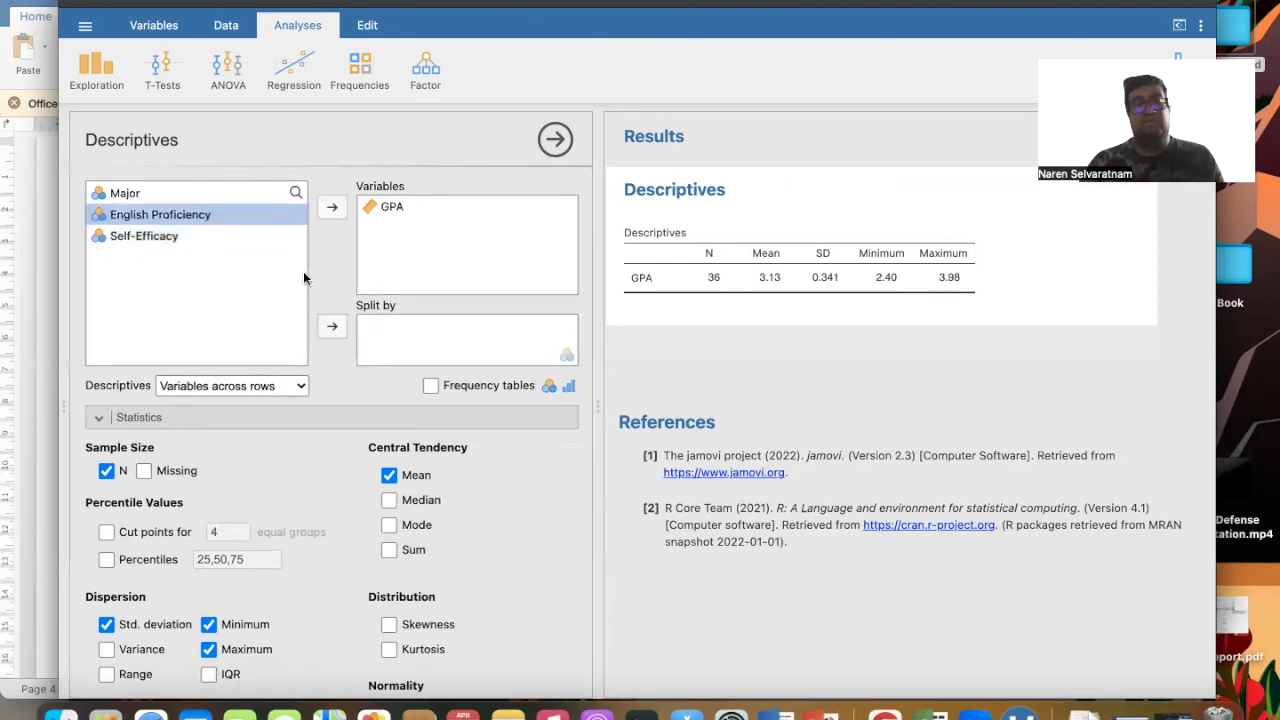
click(331, 328)
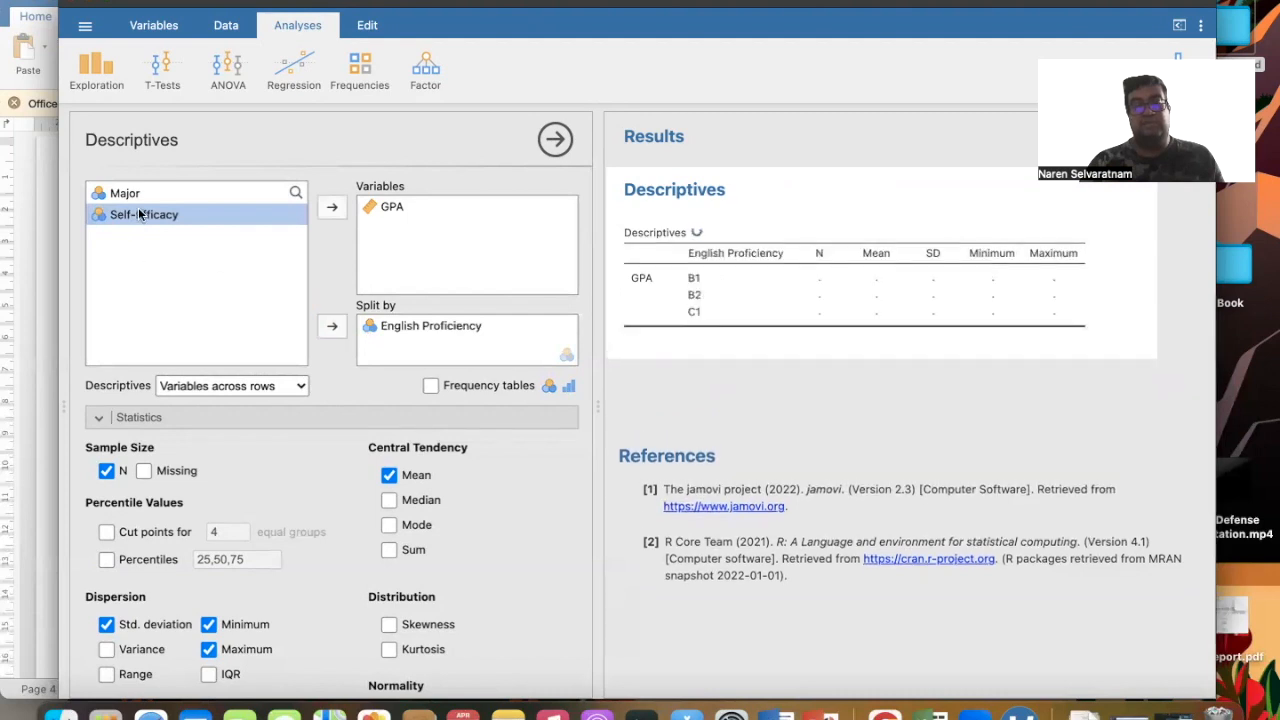
click(331, 325)
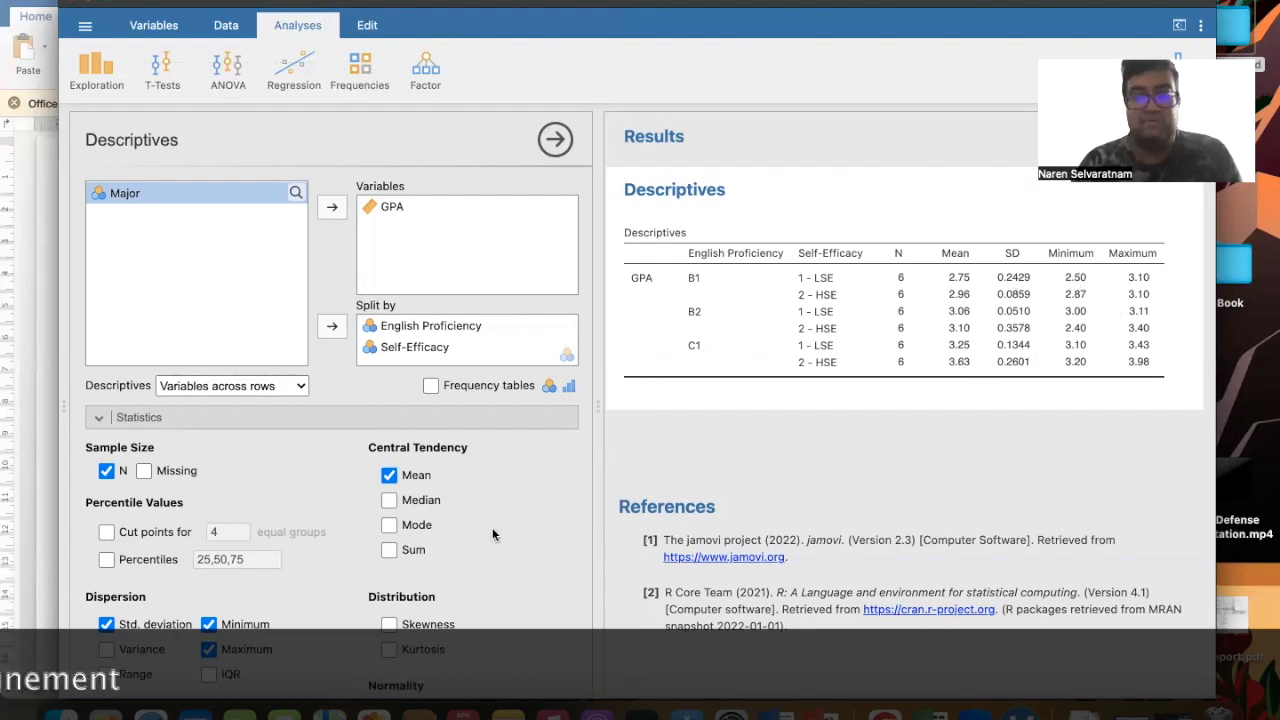
- Check the Shapiro-Wilk normality of GPA for every English Proficiency and Self-Efficacy combination, and exclude the test again
scroll(492, 535, down, 3)
click(388, 600)
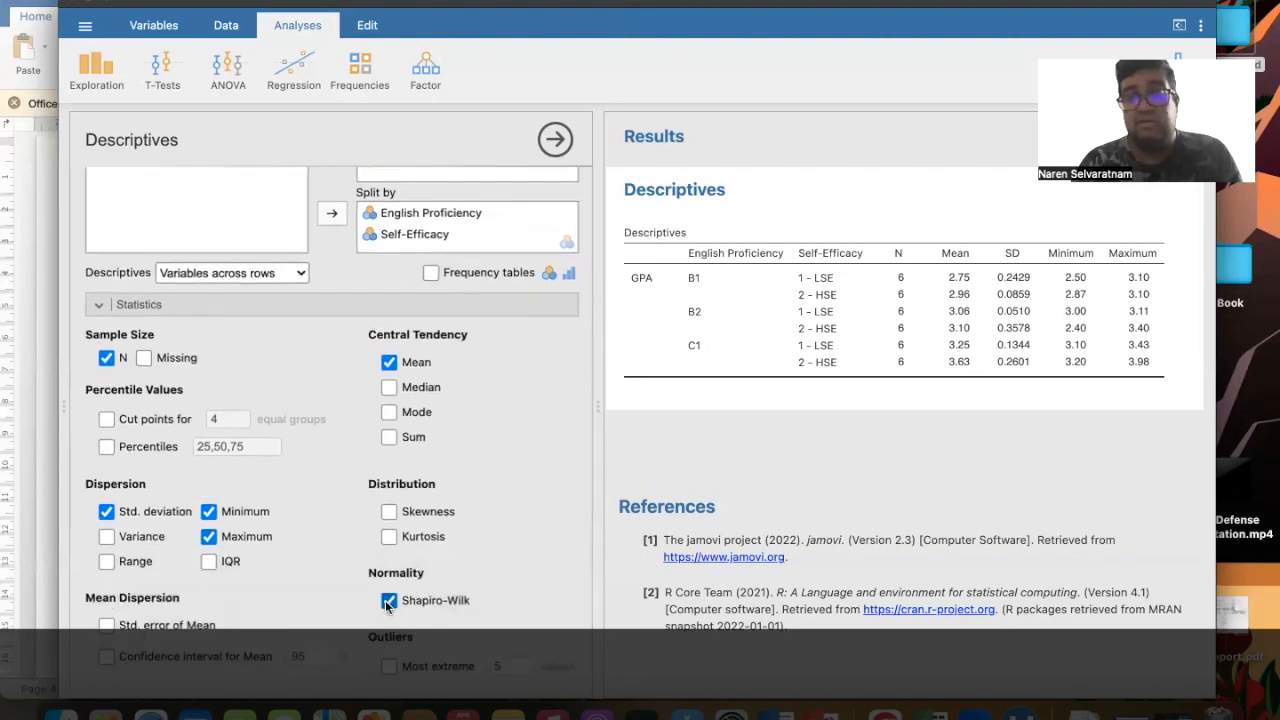
scroll(862, 418, right, 2)
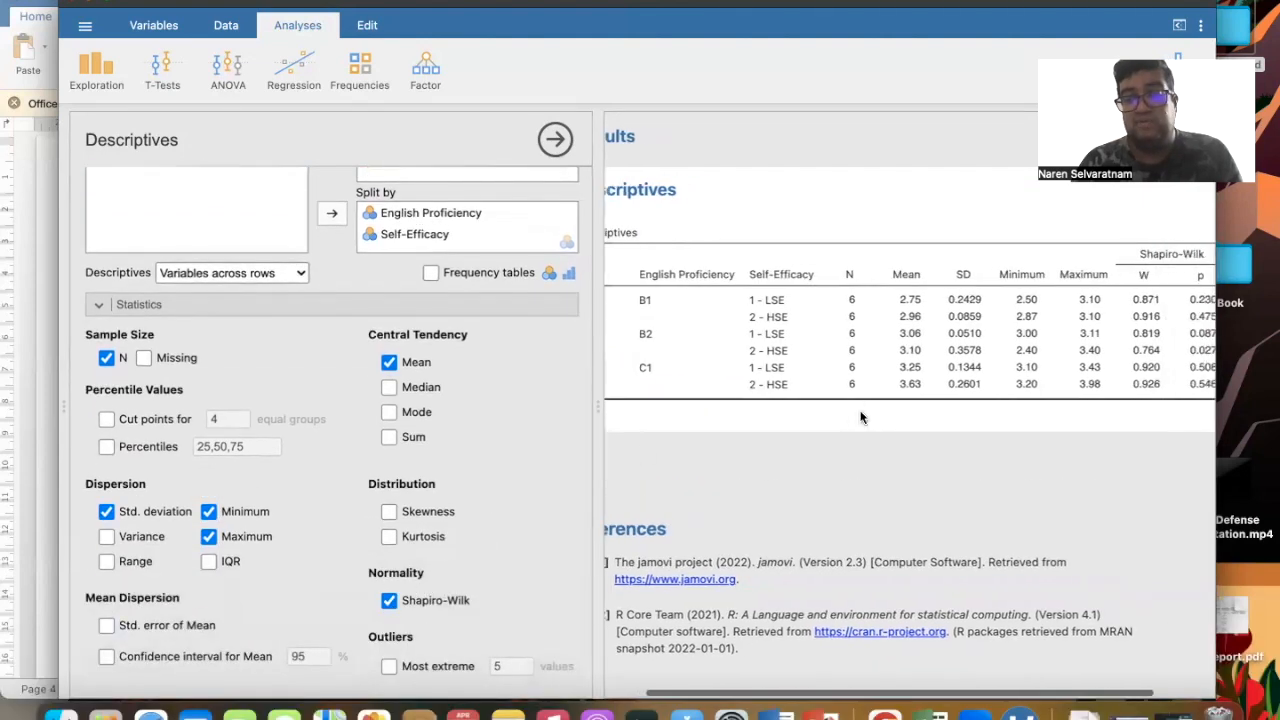
scroll(862, 418, right, 2)
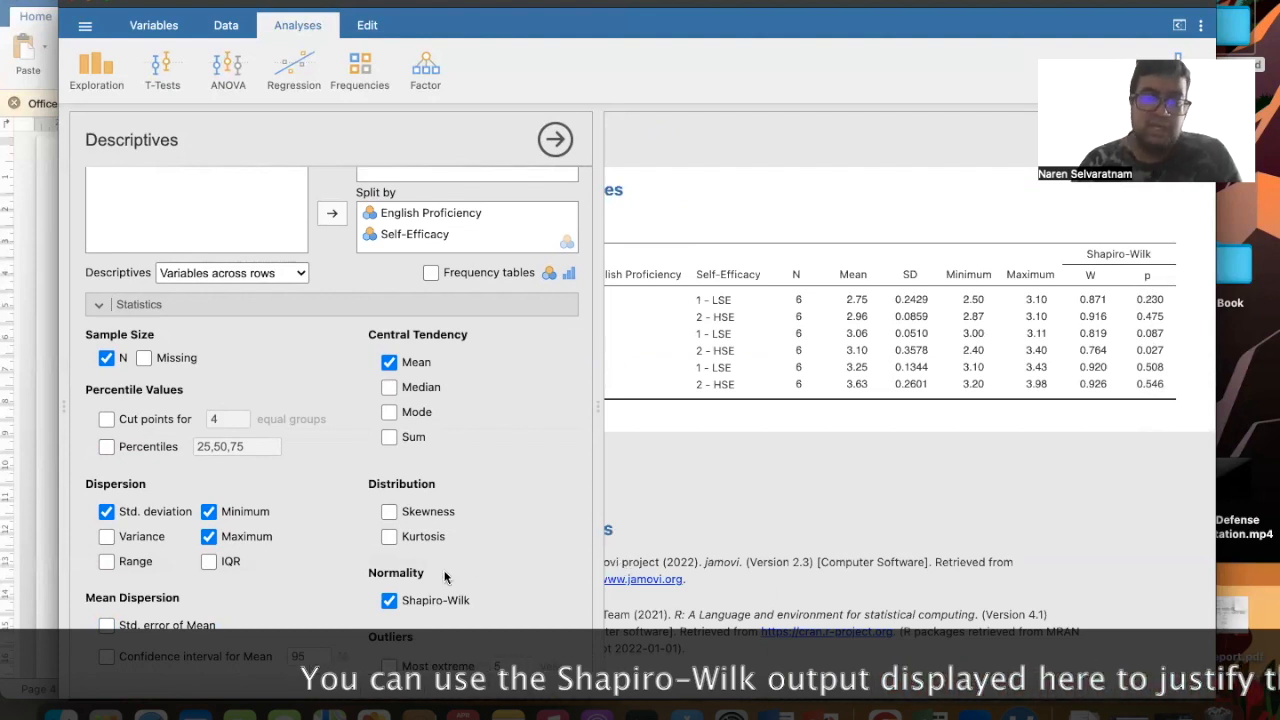
click(389, 600)
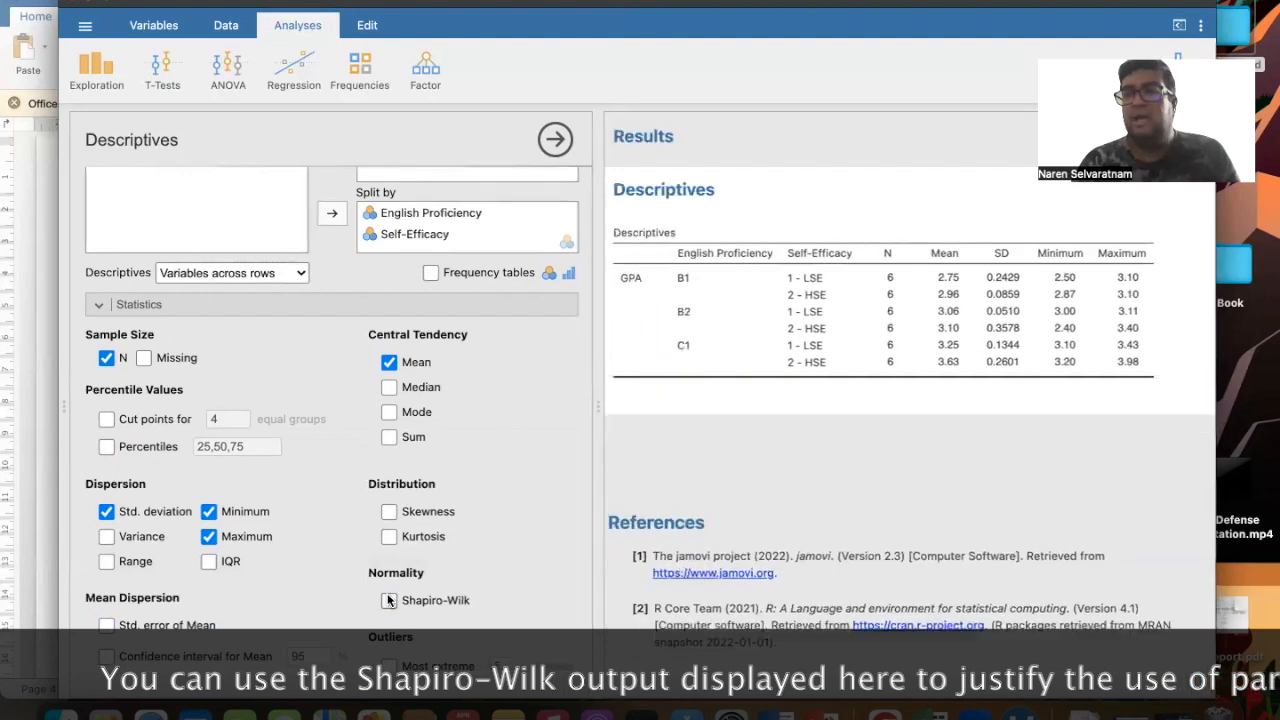
scroll(506, 560, down, 2)
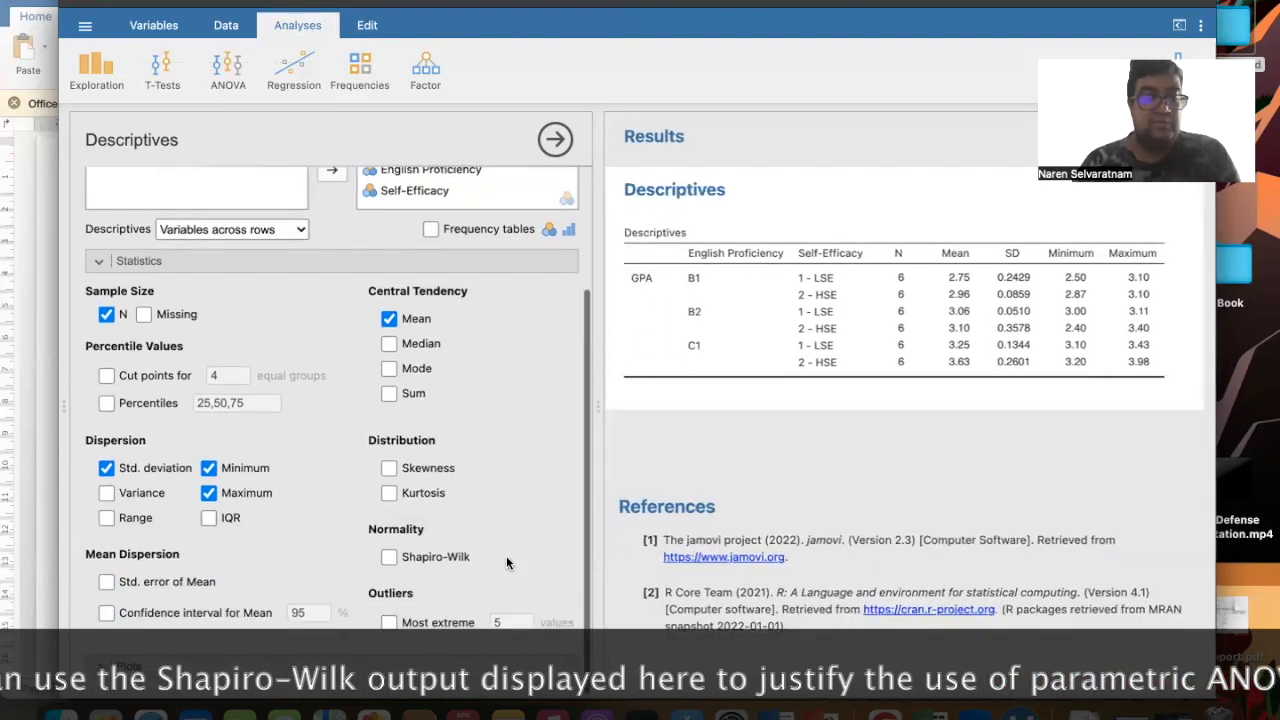
scroll(506, 555, up, 5)
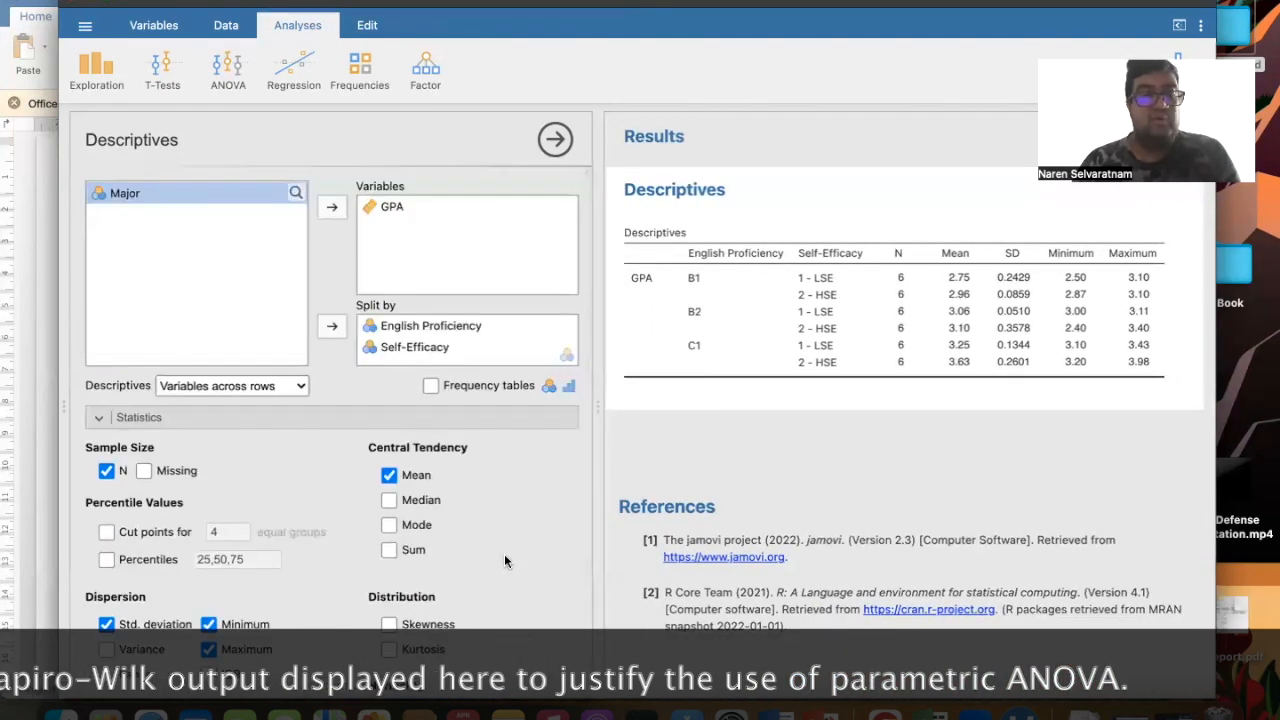
- Set up an ANOVA with GPA as the dependent variable and English Proficiency and Self-Efficacy as fixed factors
click(228, 72)
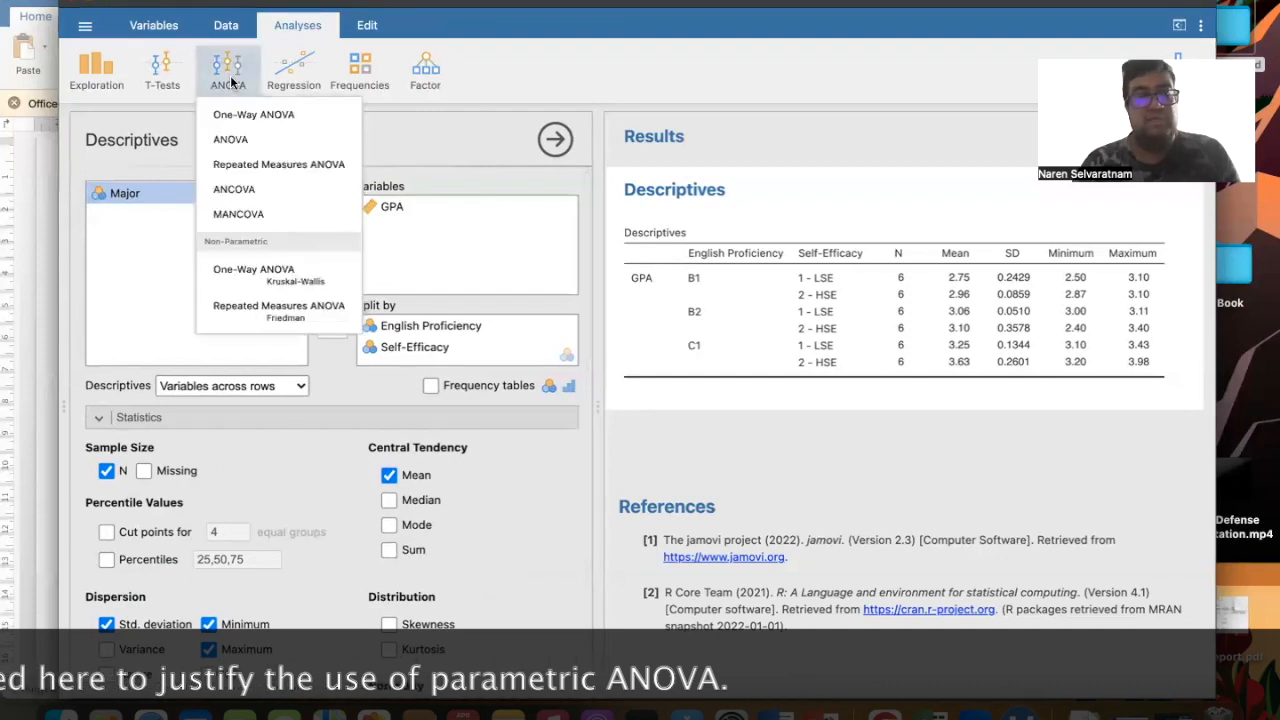
click(239, 139)
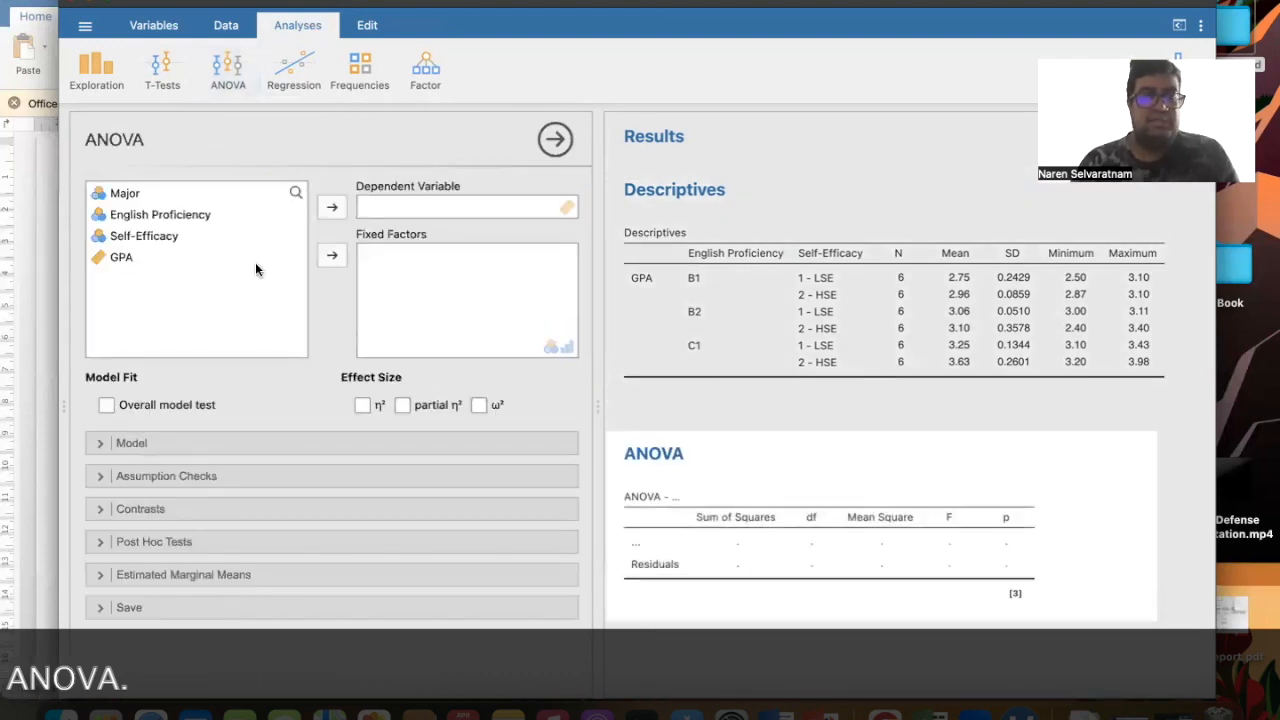
click(125, 257)
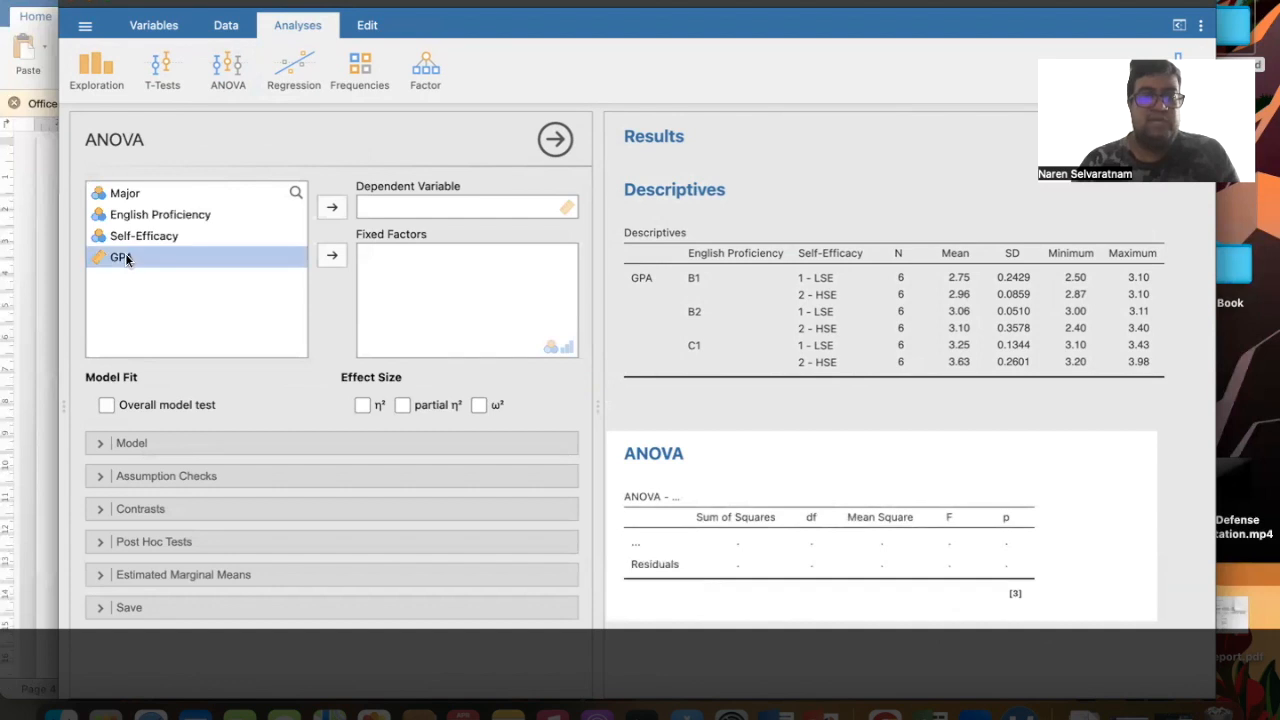
click(335, 207)
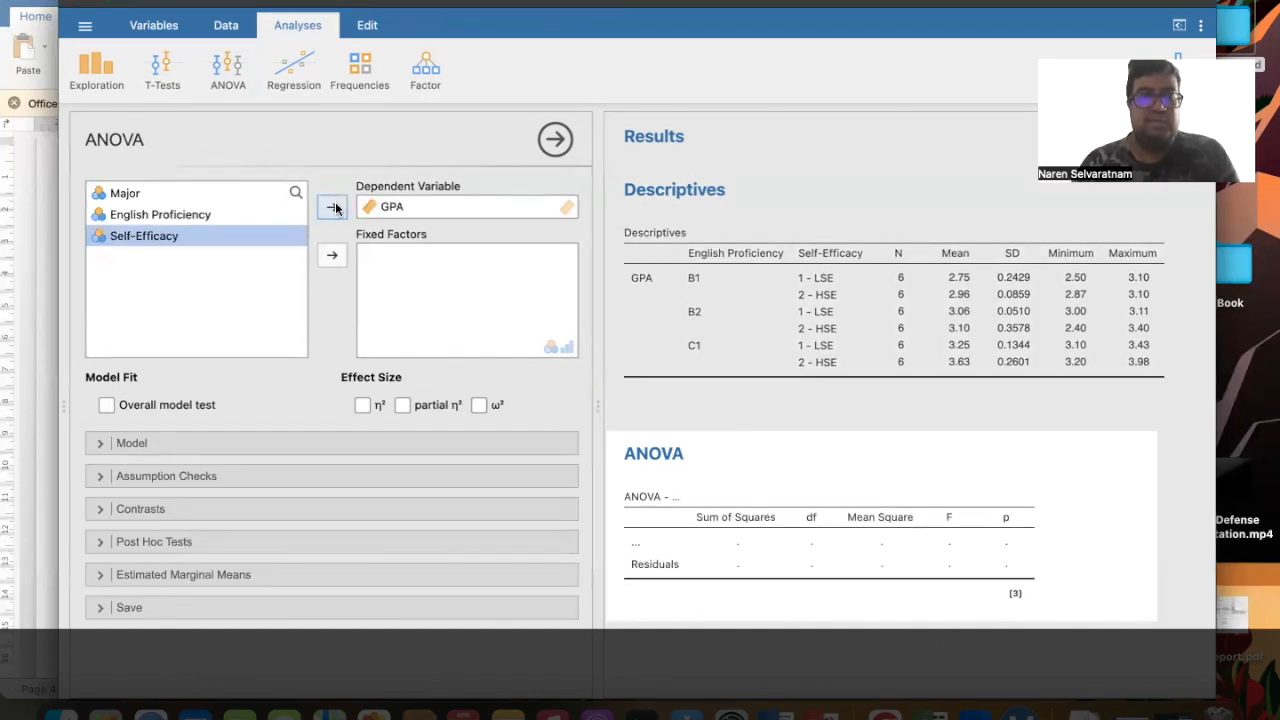
click(164, 214)
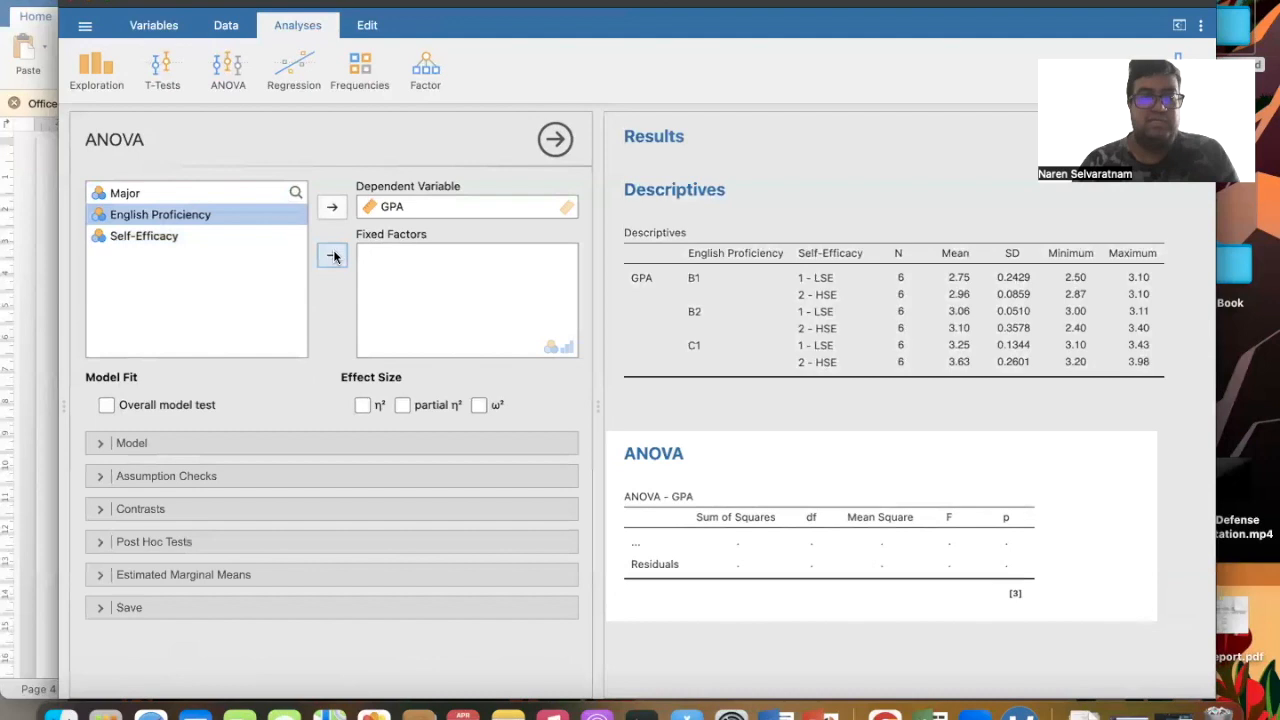
click(332, 256)
click(332, 256)
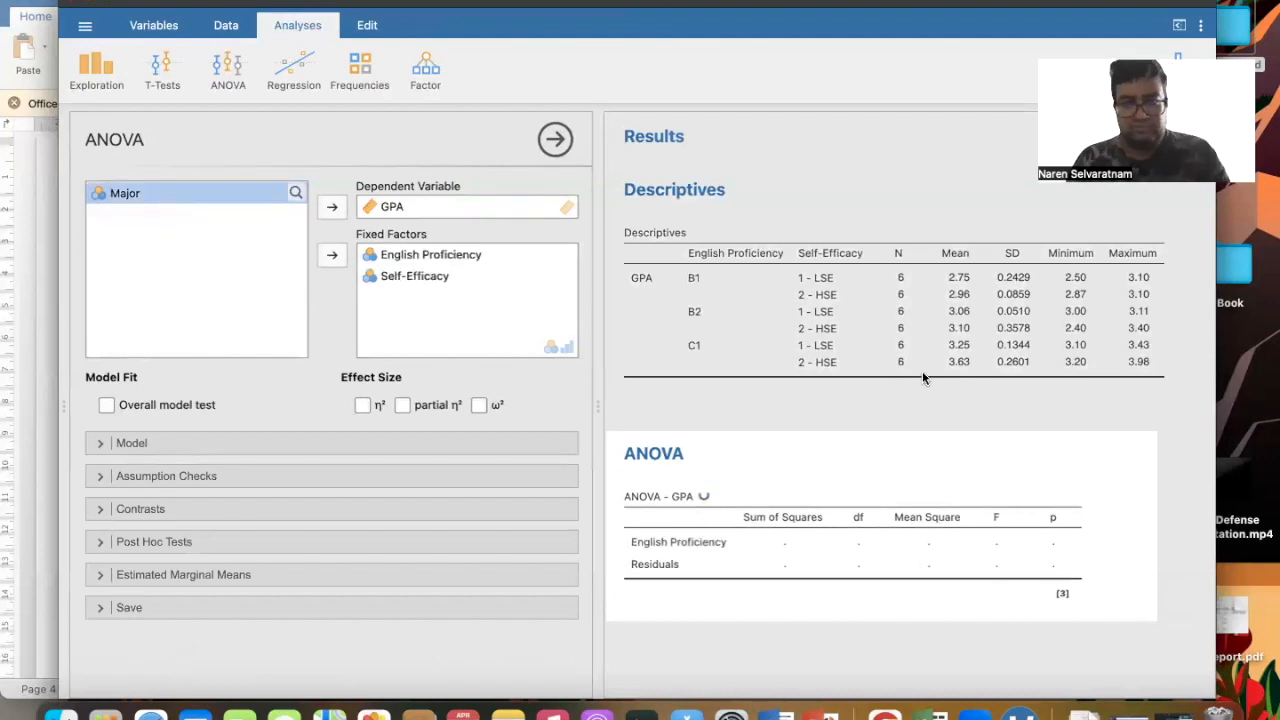
scroll(922, 374, down, 2)
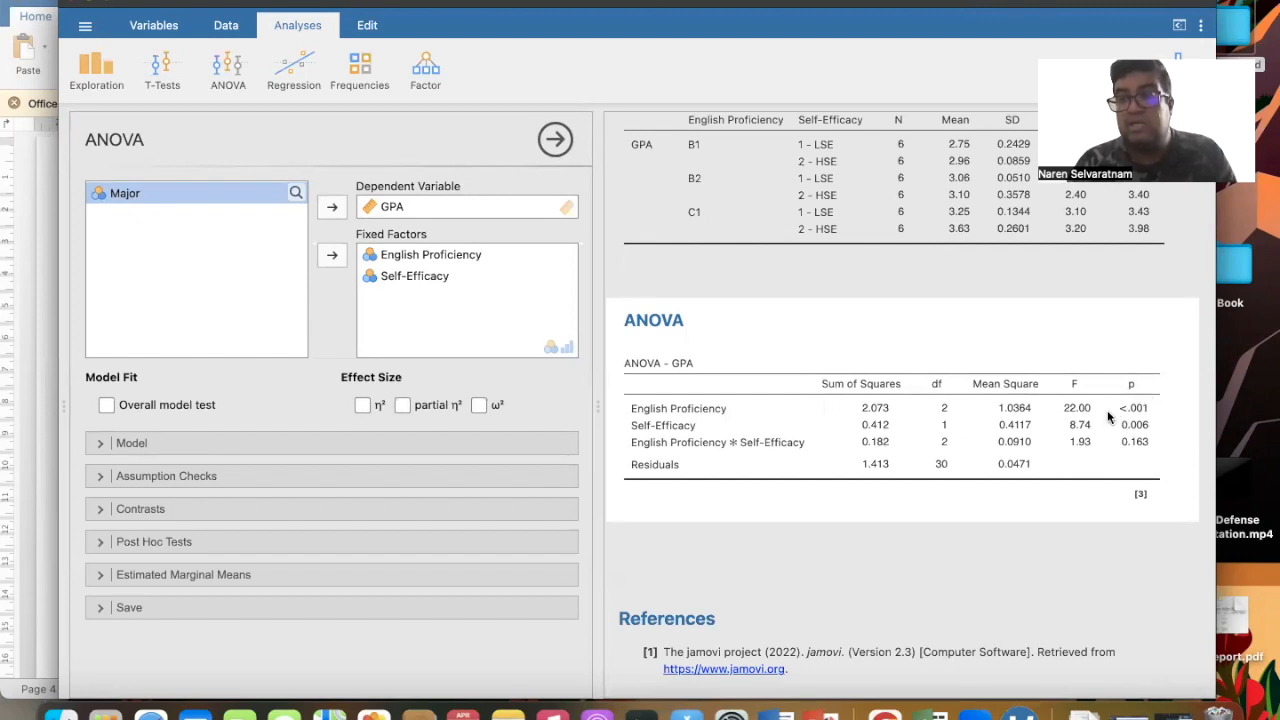
- Switch to the Word document, colour hypothesis H1 on English proficiency red, and return to jamovi's ANOVA table
click(49, 173)
scroll(46, 181, up, 10)
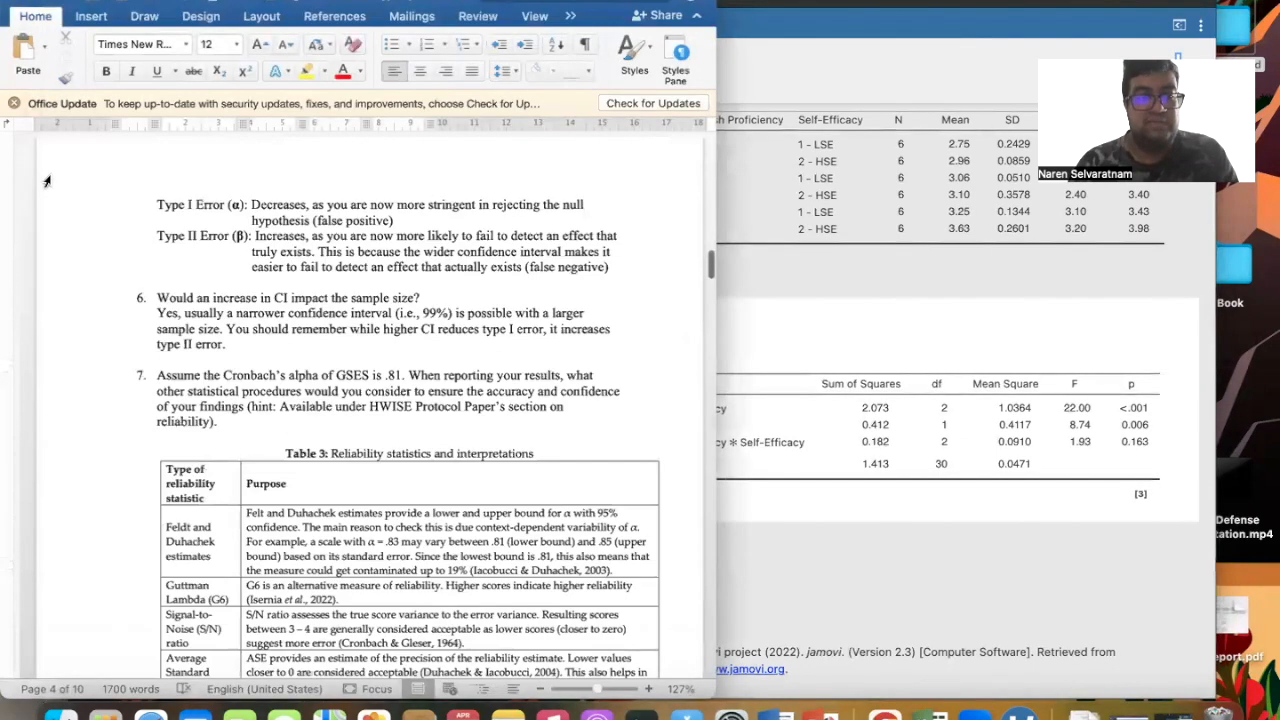
scroll(46, 181, up, 15)
scroll(46, 181, up, 3)
scroll(252, 340, down, 2)
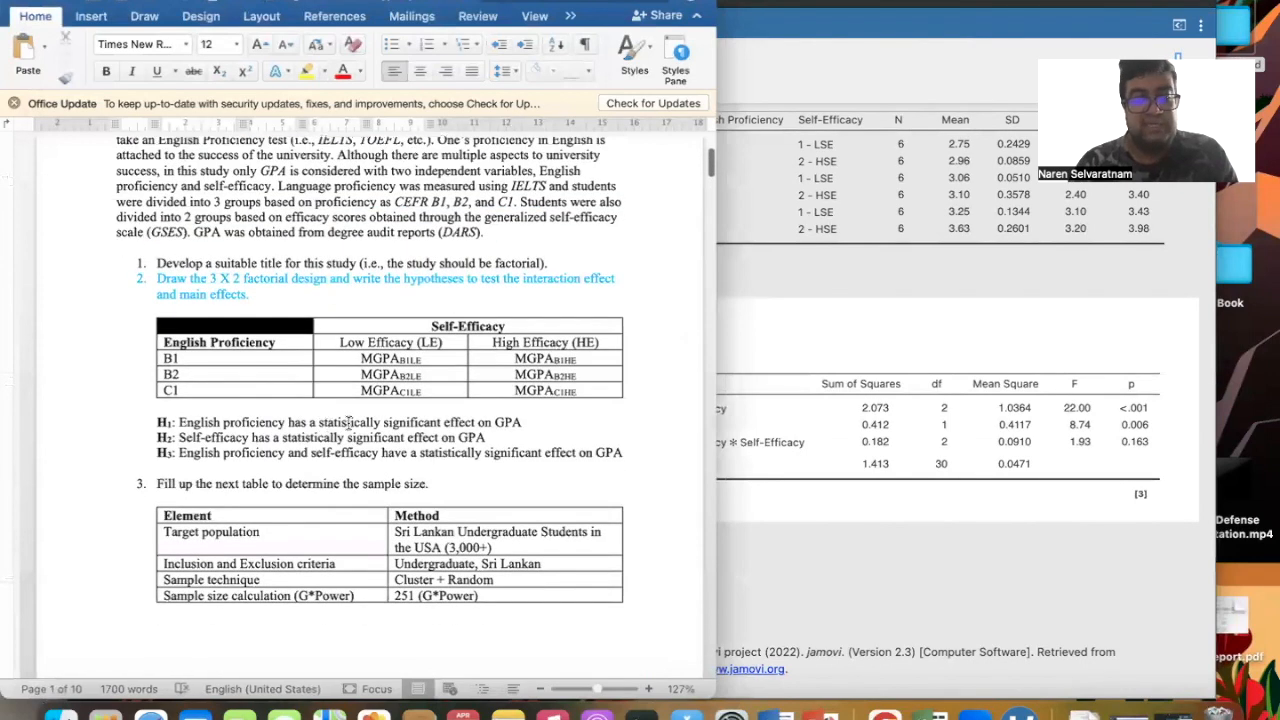
drag(530, 424, 157, 423)
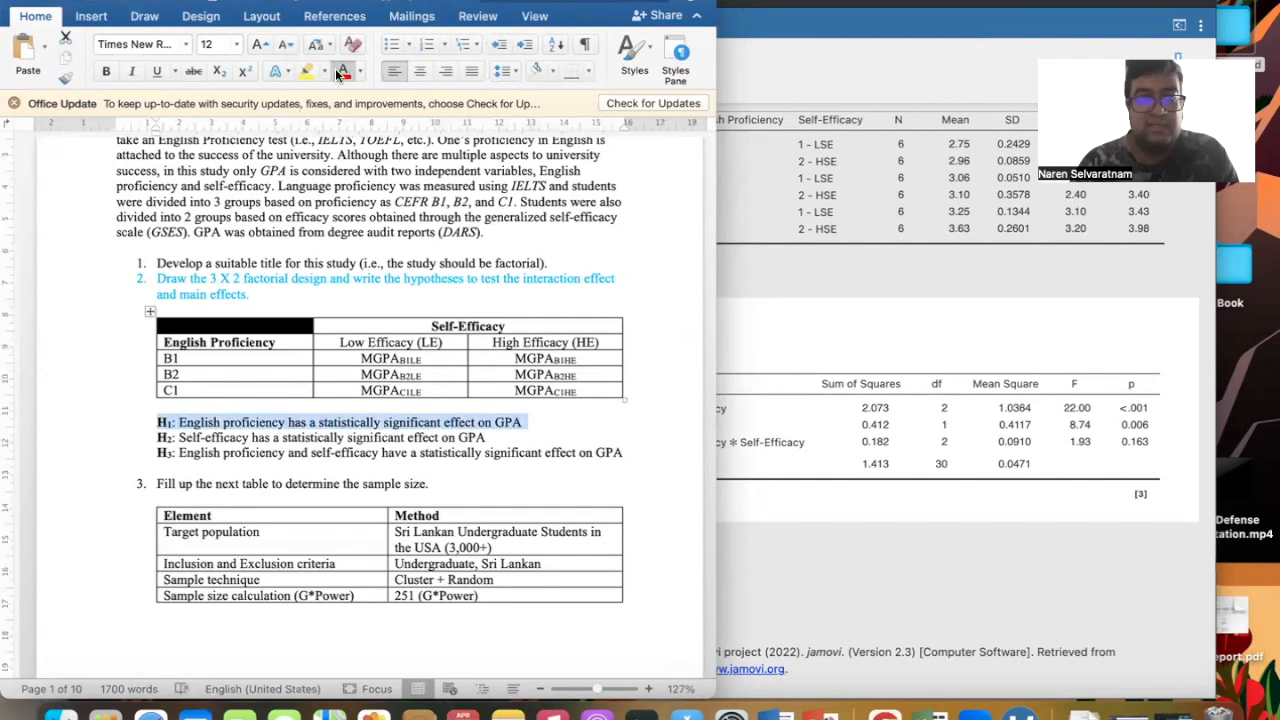
click(799, 292)
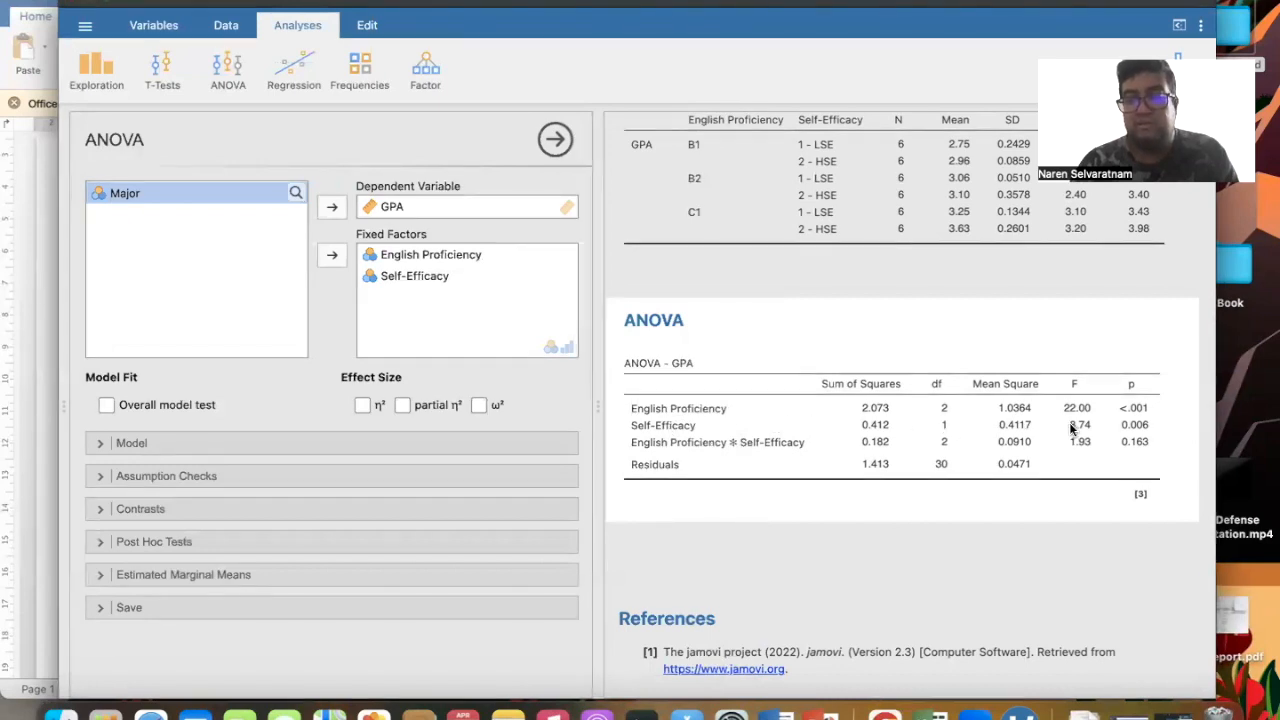
- Colour hypothesis H2 on self-efficacy red in the Word document, and return to jamovi's ANOVA table
click(38, 361)
drag(487, 437, 157, 438)
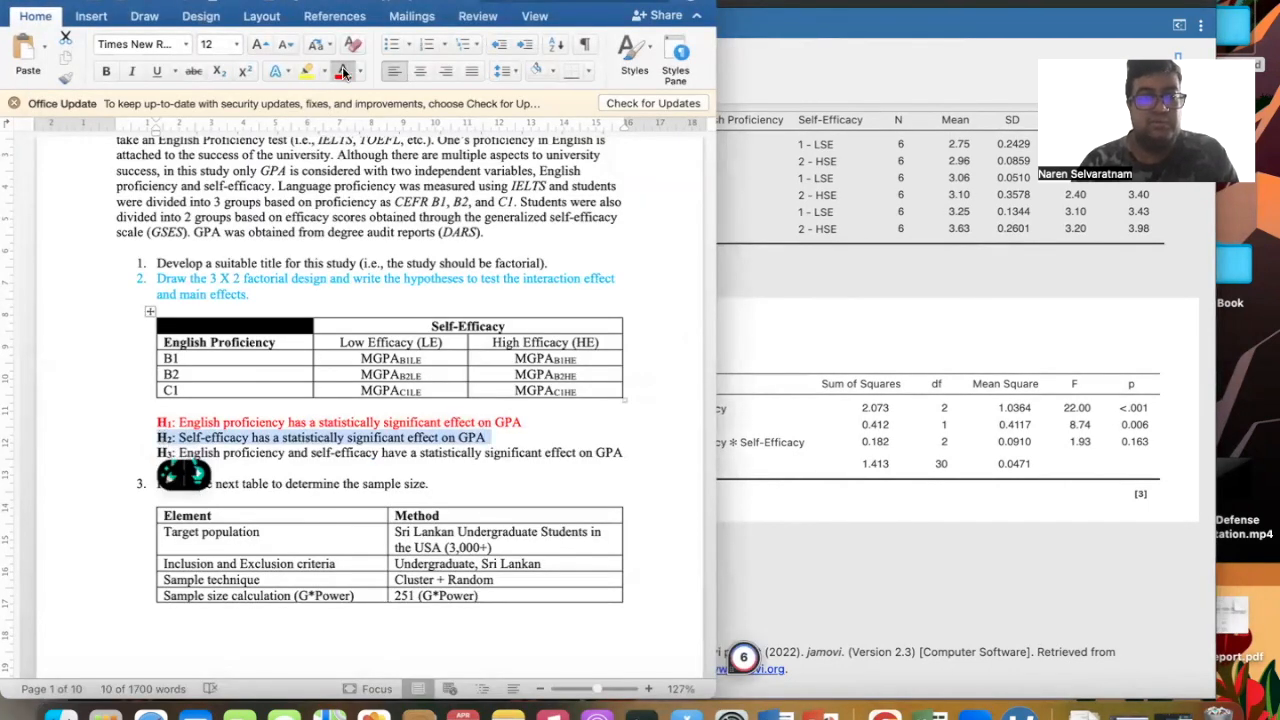
click(840, 327)
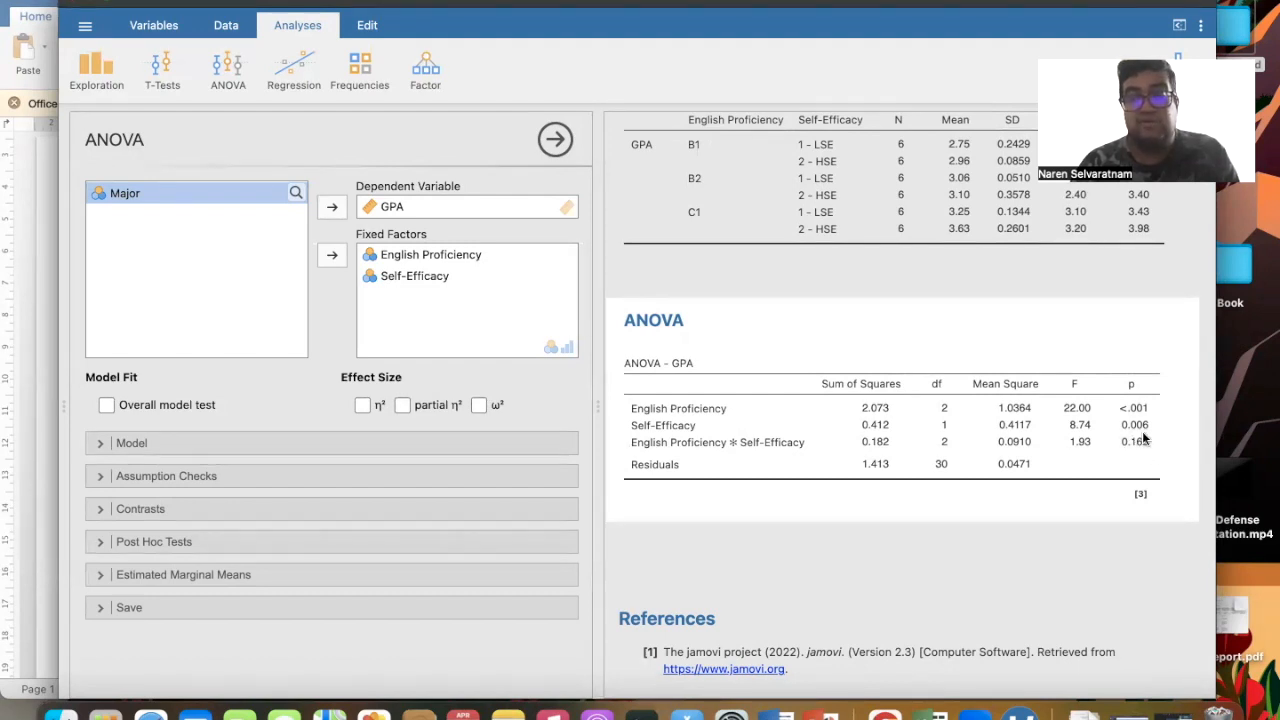
- Review interaction hypothesis H3 and main-effect hypotheses H1 and H2 in the Word document
click(42, 307)
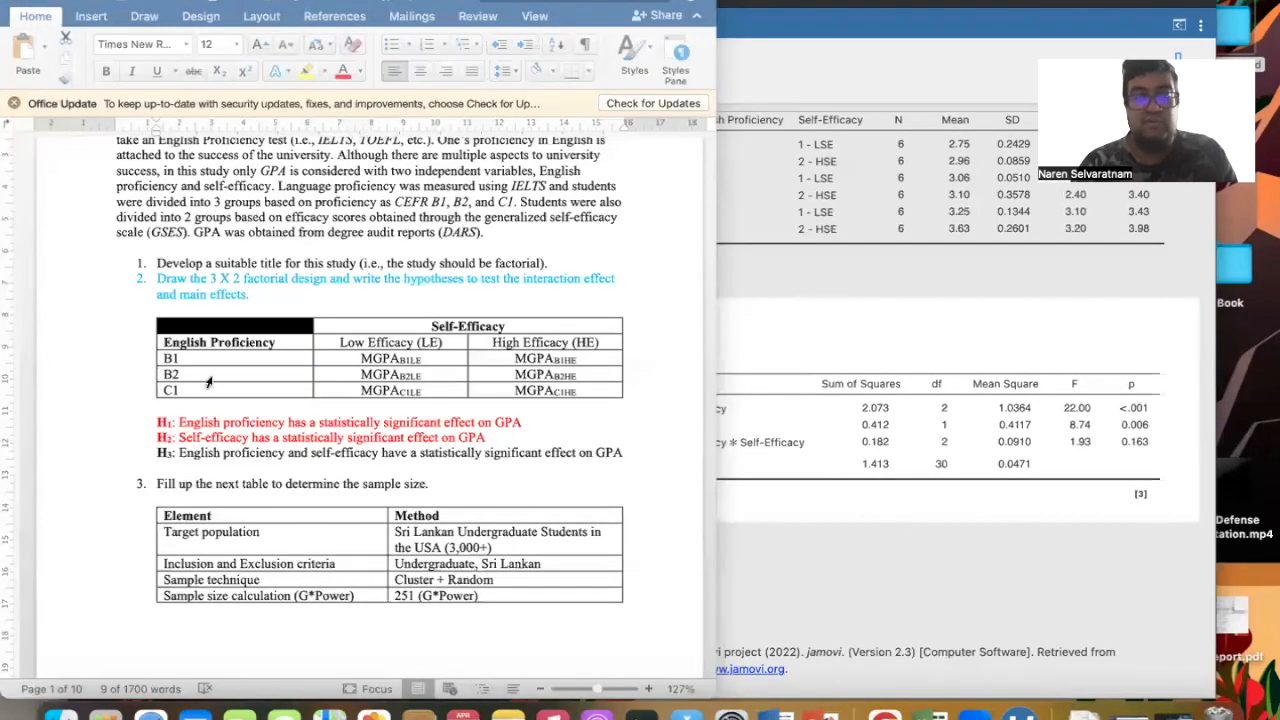
drag(624, 452, 158, 452)
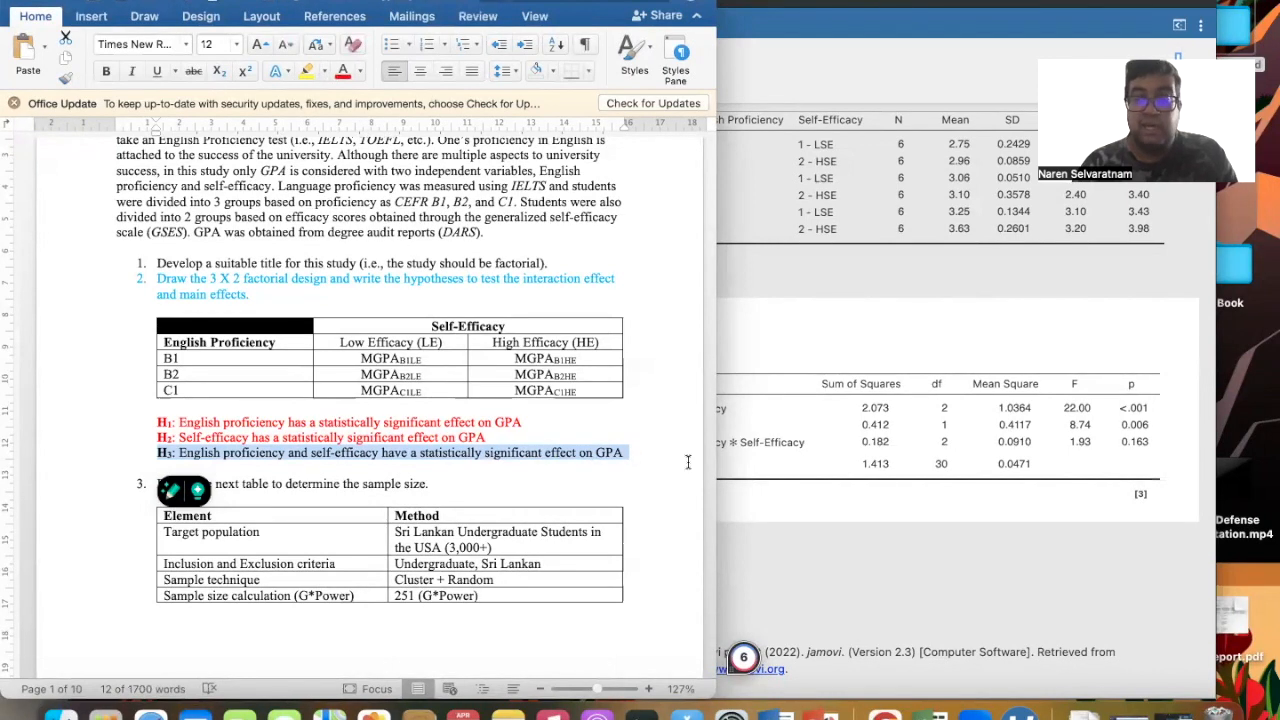
drag(496, 437, 150, 430)
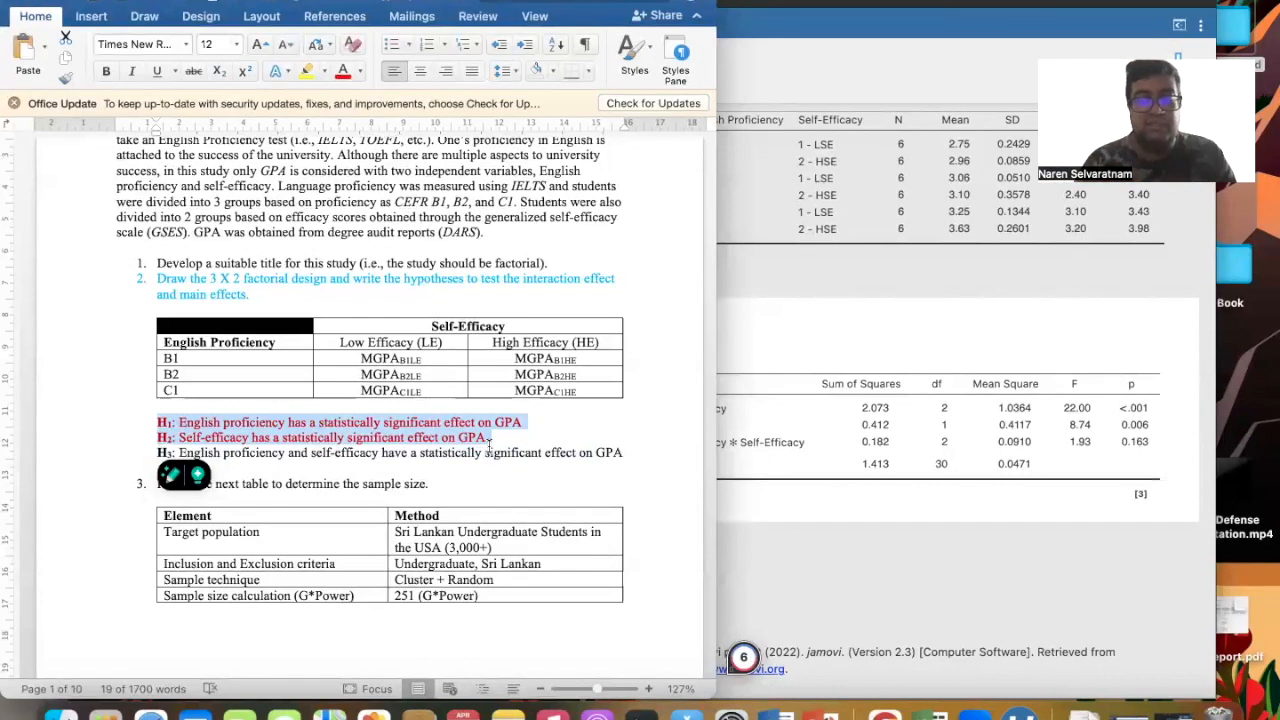
- Return to jamovi and add the overall model test and the η² effect size to the ANOVA
click(808, 498)
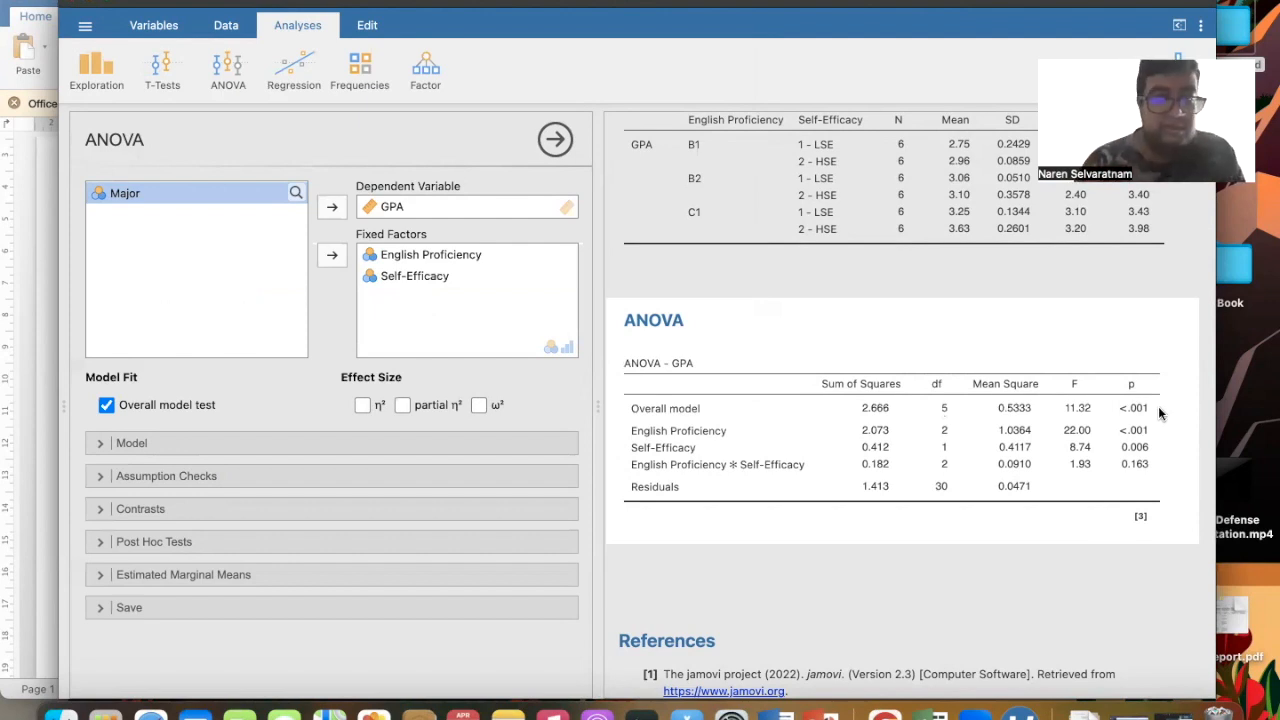
click(362, 405)
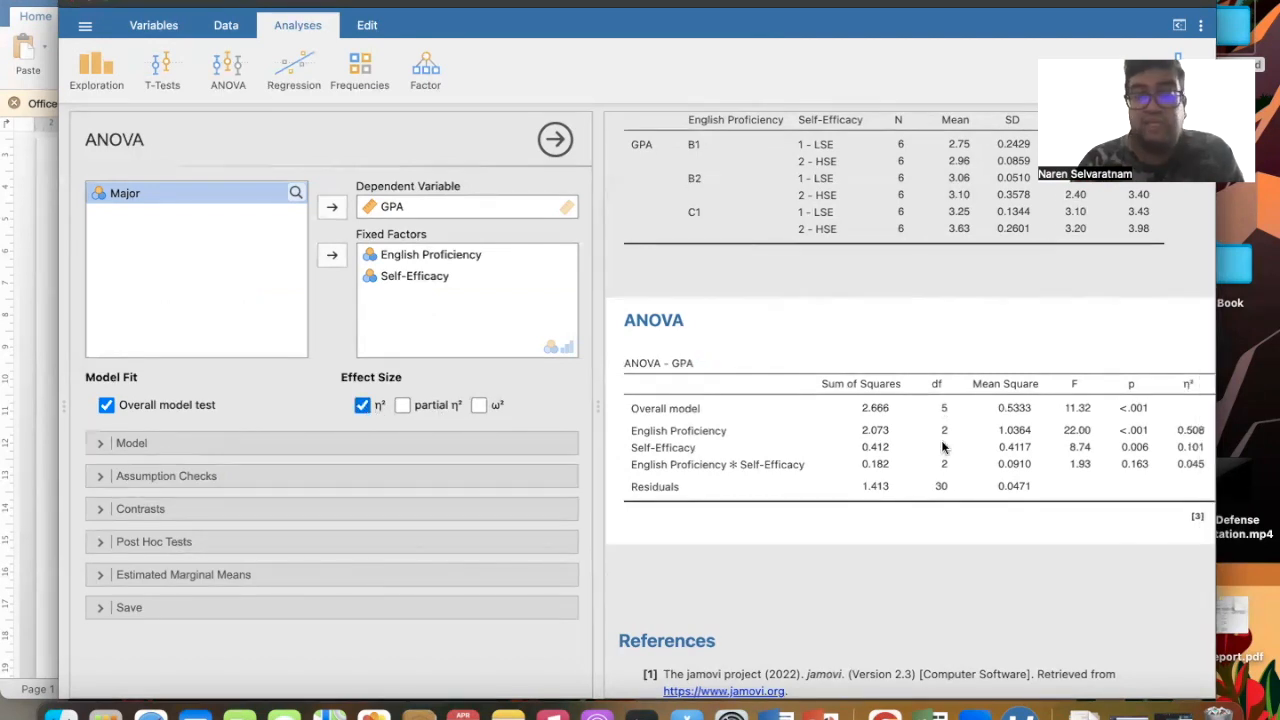
scroll(942, 447, right, 2)
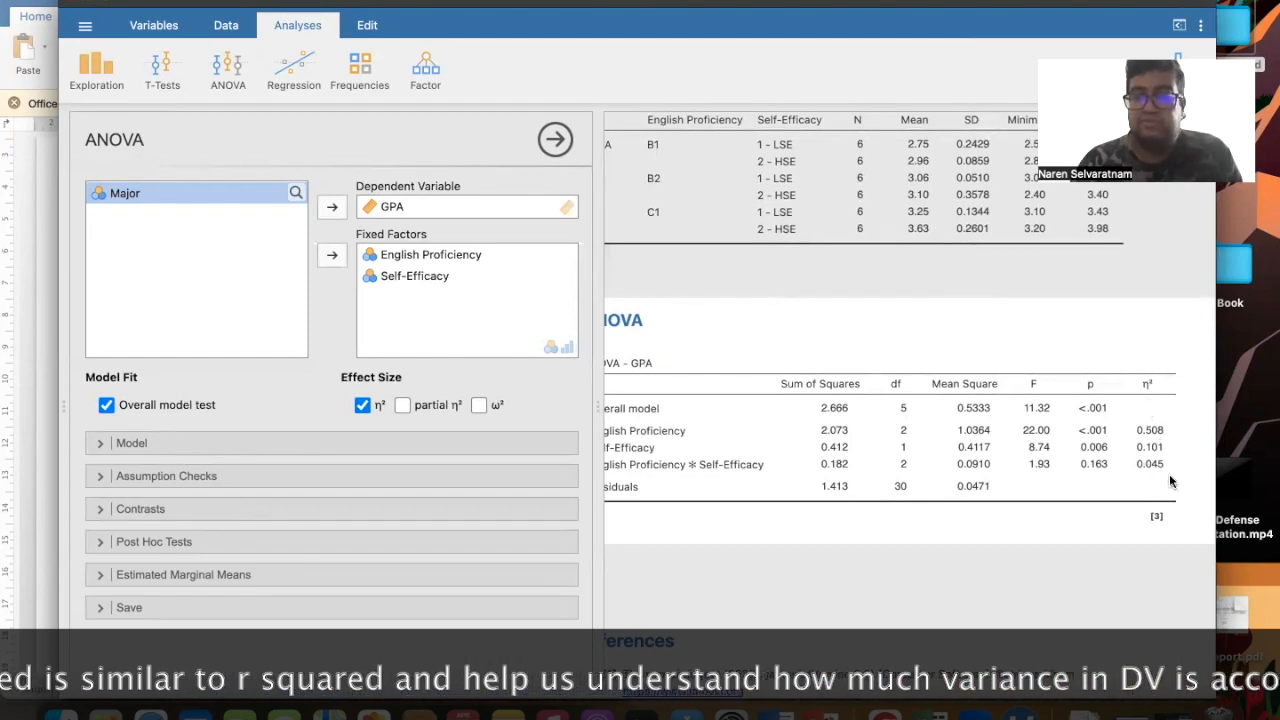
scroll(1008, 476, left, 2)
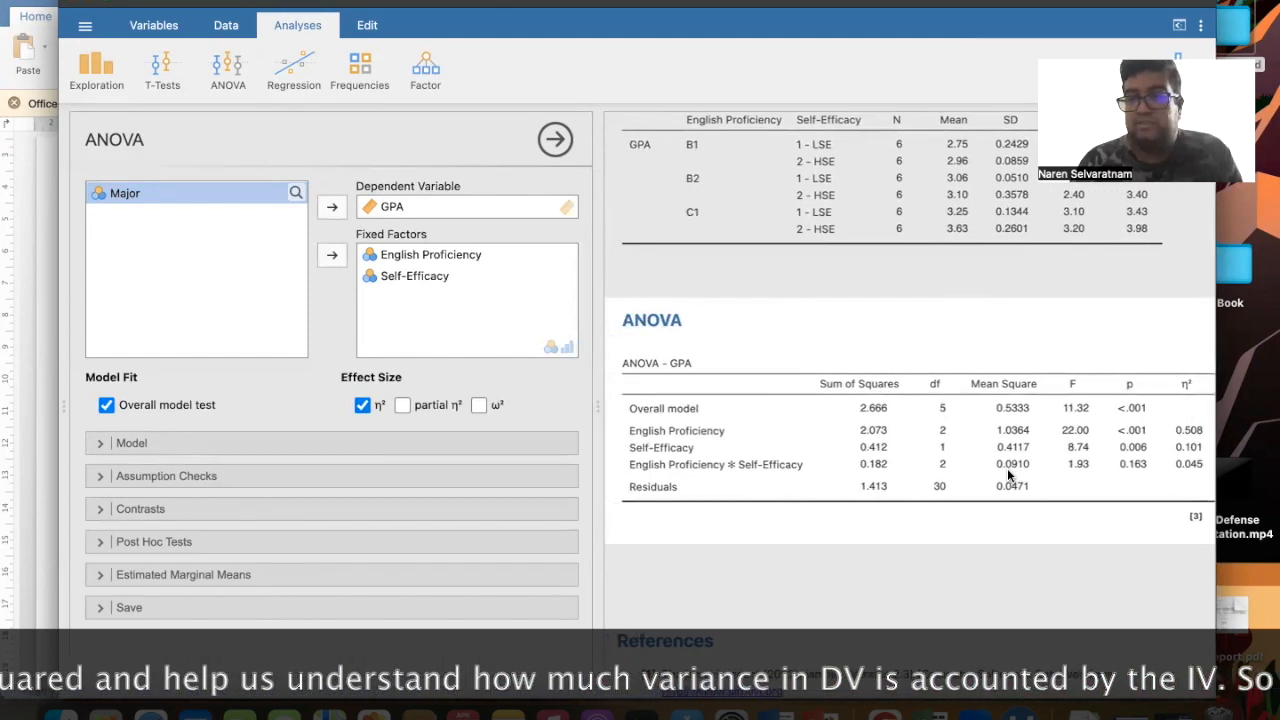
scroll(1007, 468, right, 1)
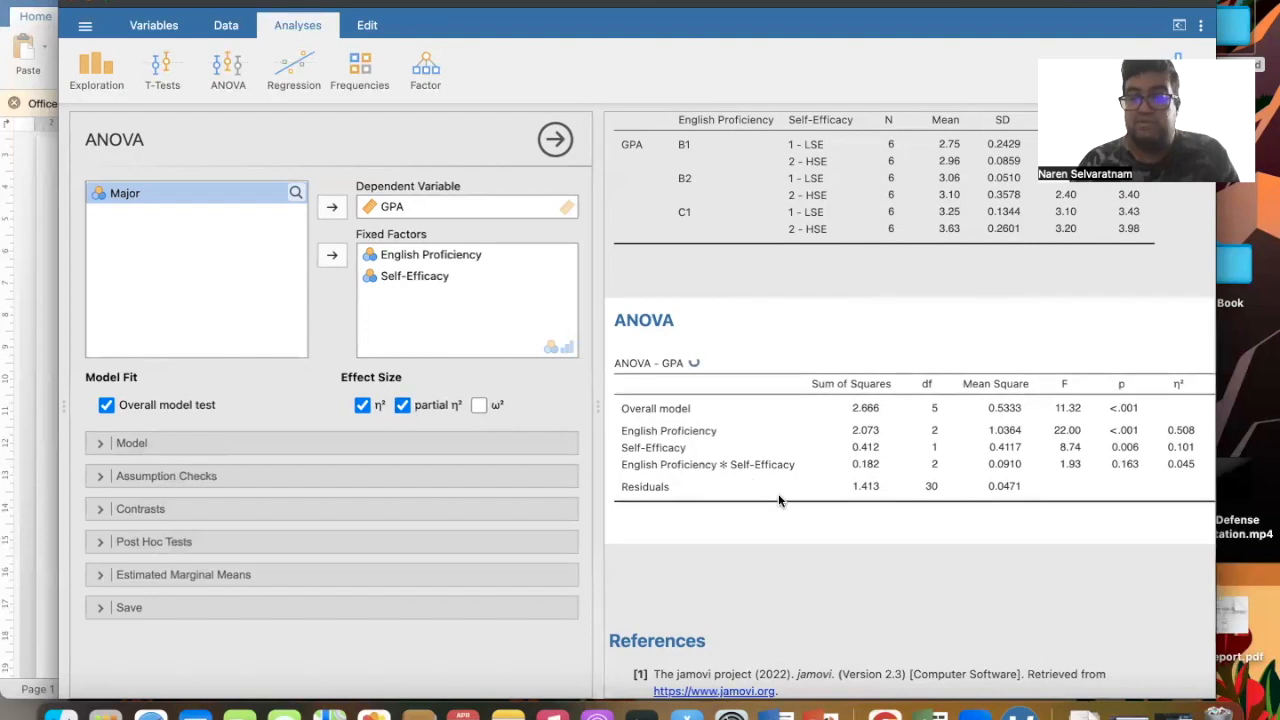
- Check the partial η² and ω² effect sizes in the ANOVA table, and exclude both again
scroll(780, 500, right, 2)
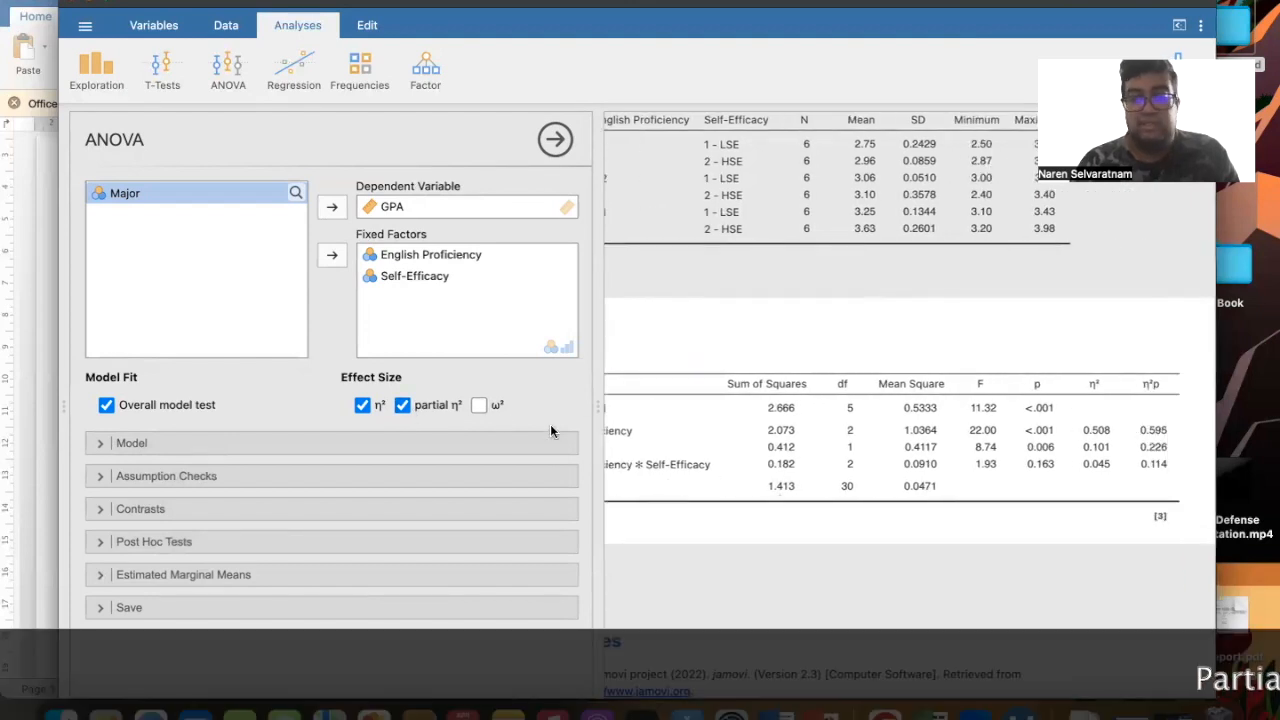
click(479, 404)
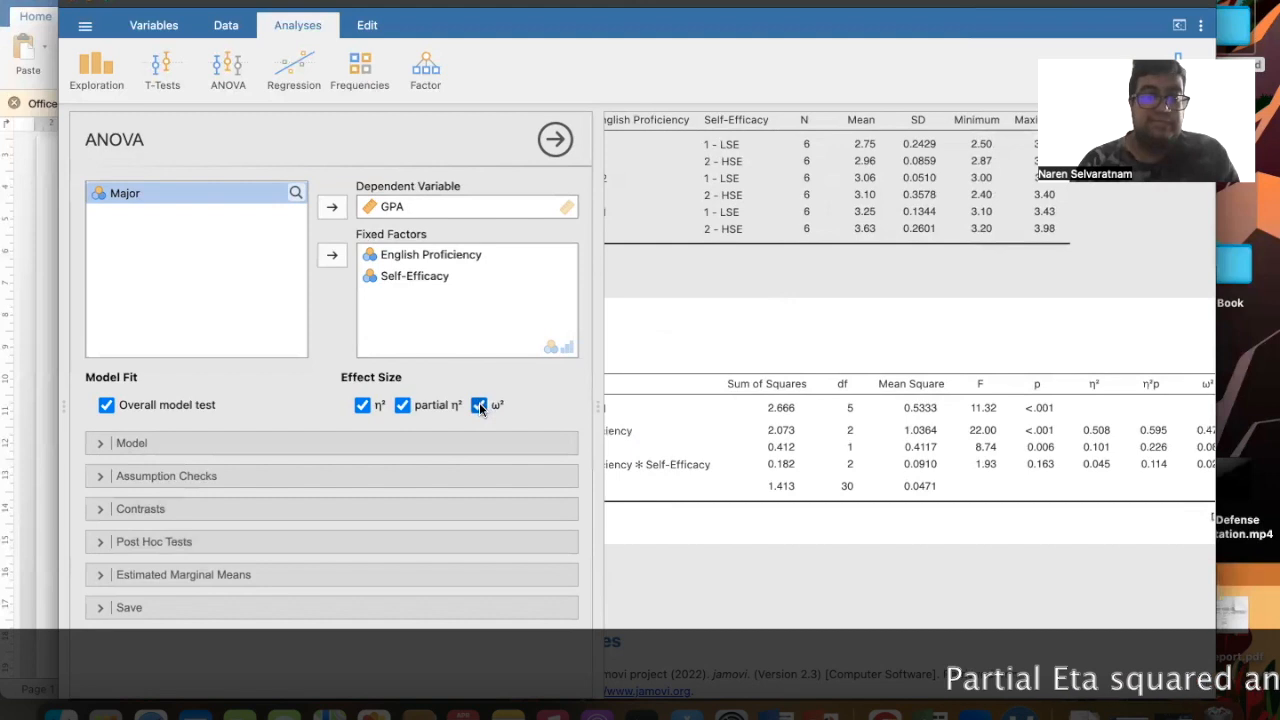
click(479, 405)
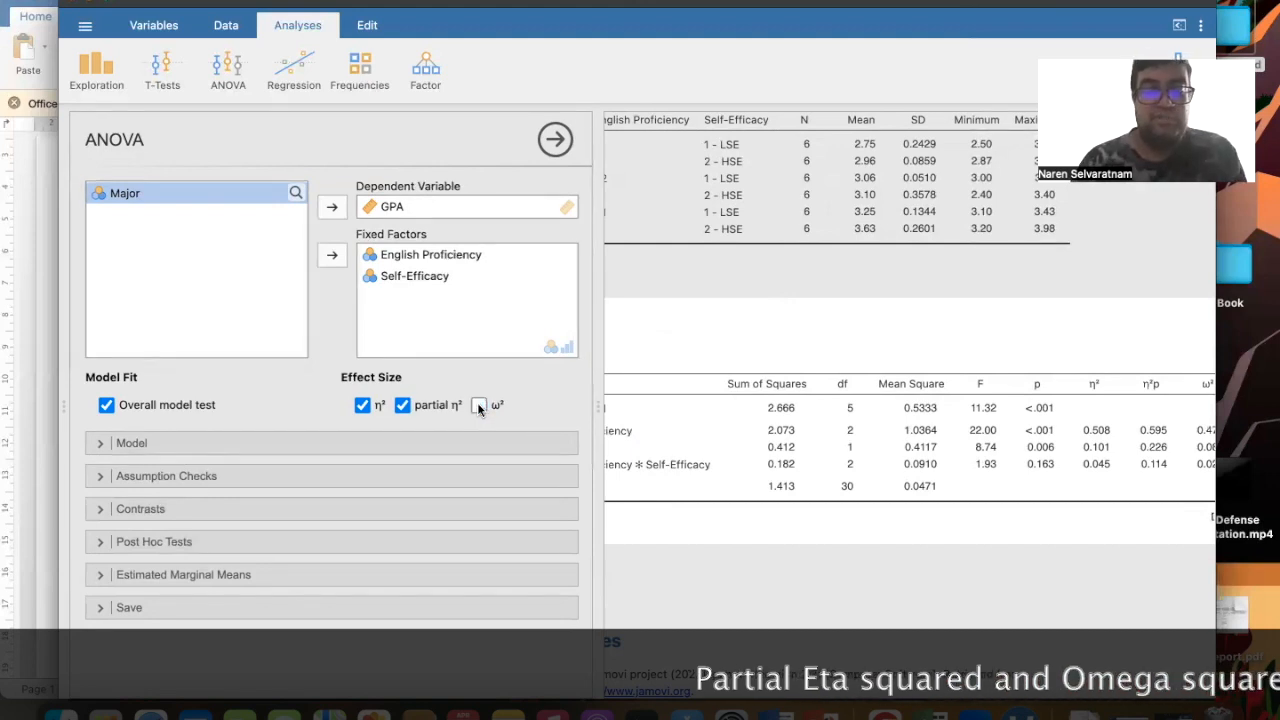
click(402, 405)
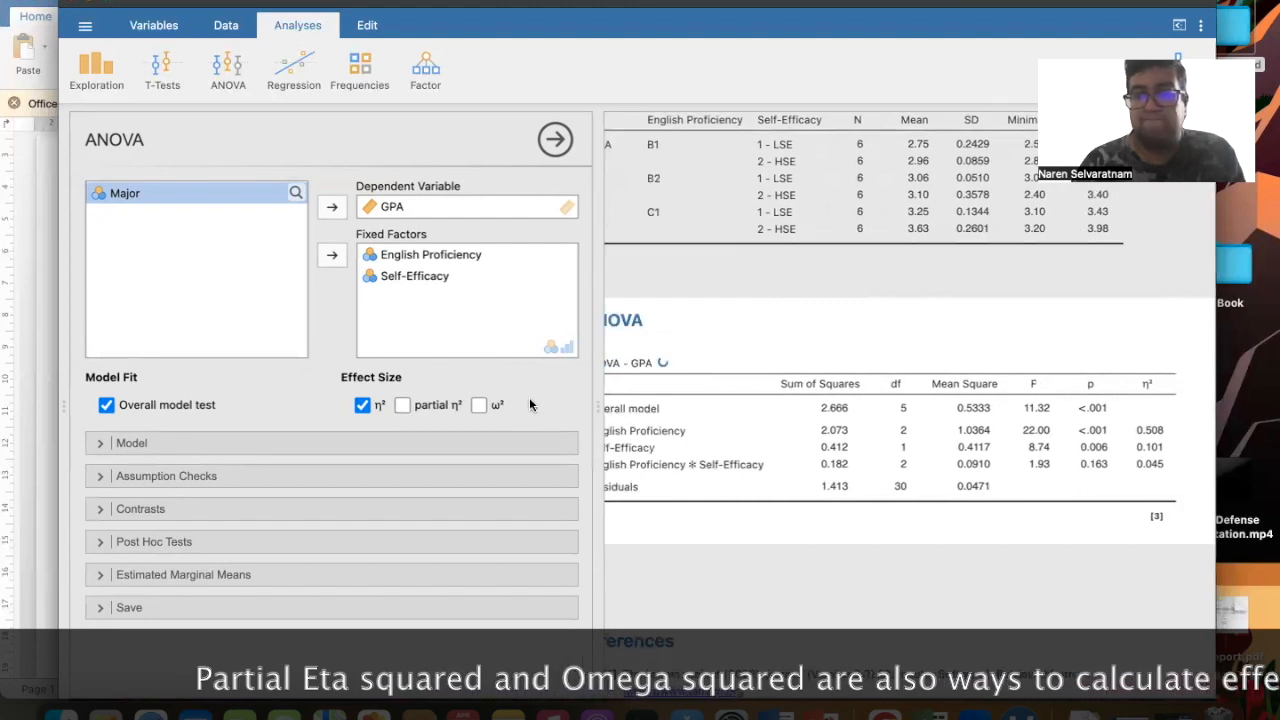
- Review the ANOVA's model terms and add the homogeneity test as an assumption check
click(127, 441)
scroll(127, 446, down, 2)
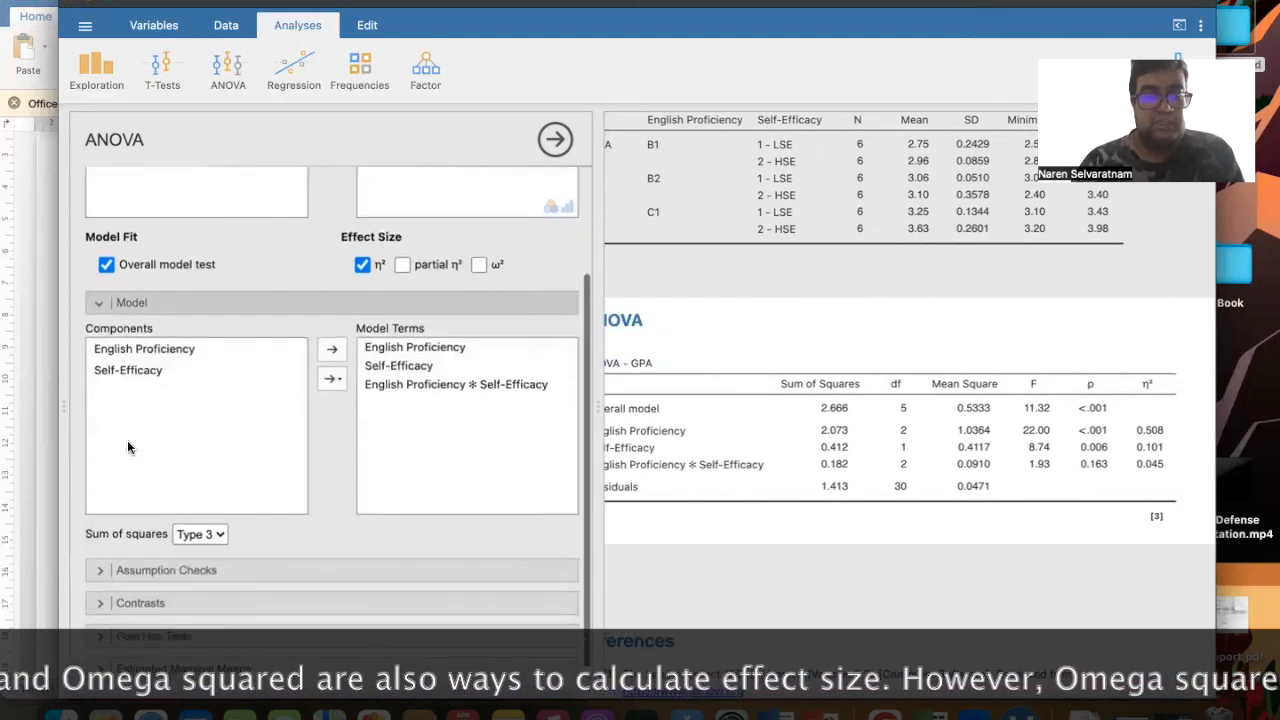
scroll(116, 528, down, 1)
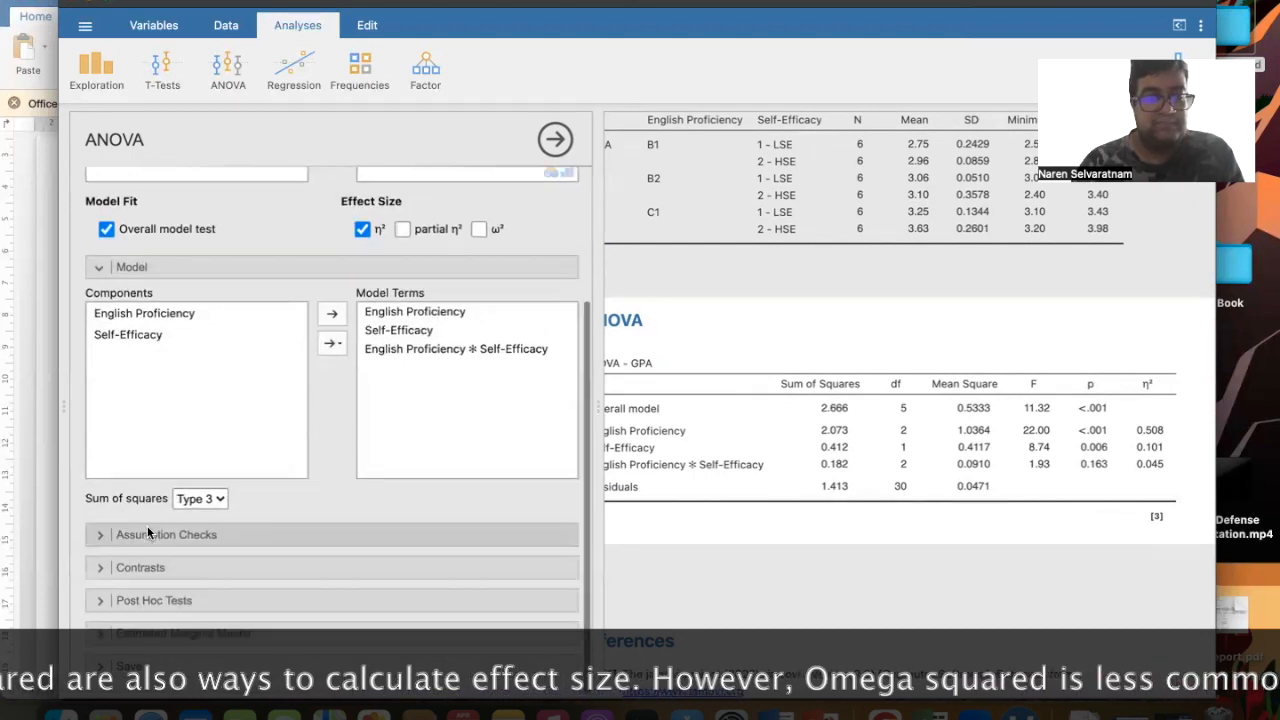
click(150, 532)
click(150, 484)
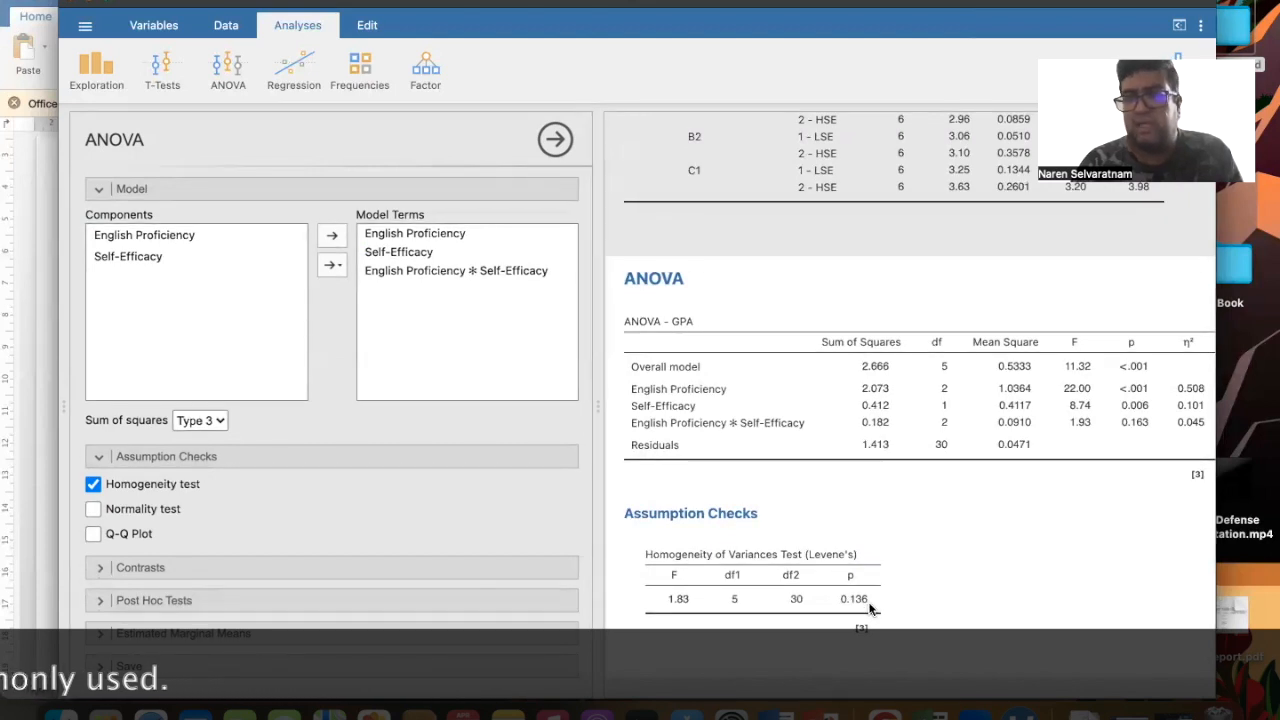
scroll(869, 607, up, 3)
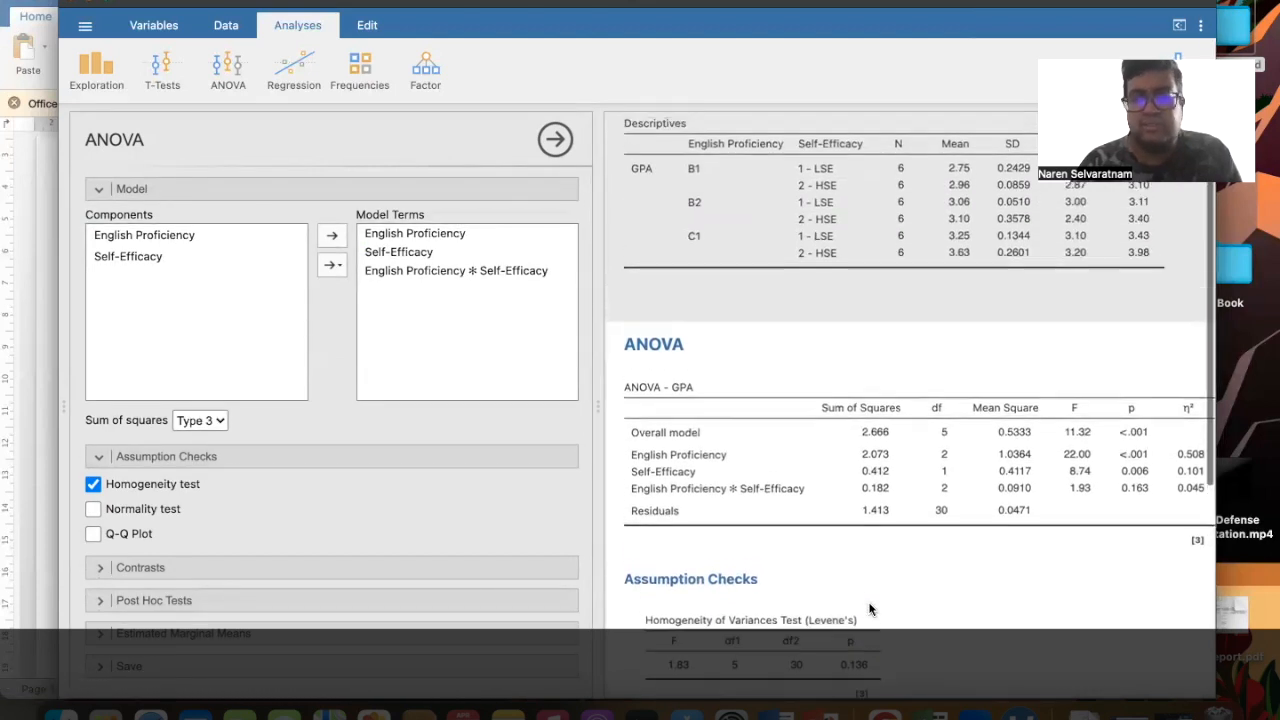
scroll(830, 598, down, 5)
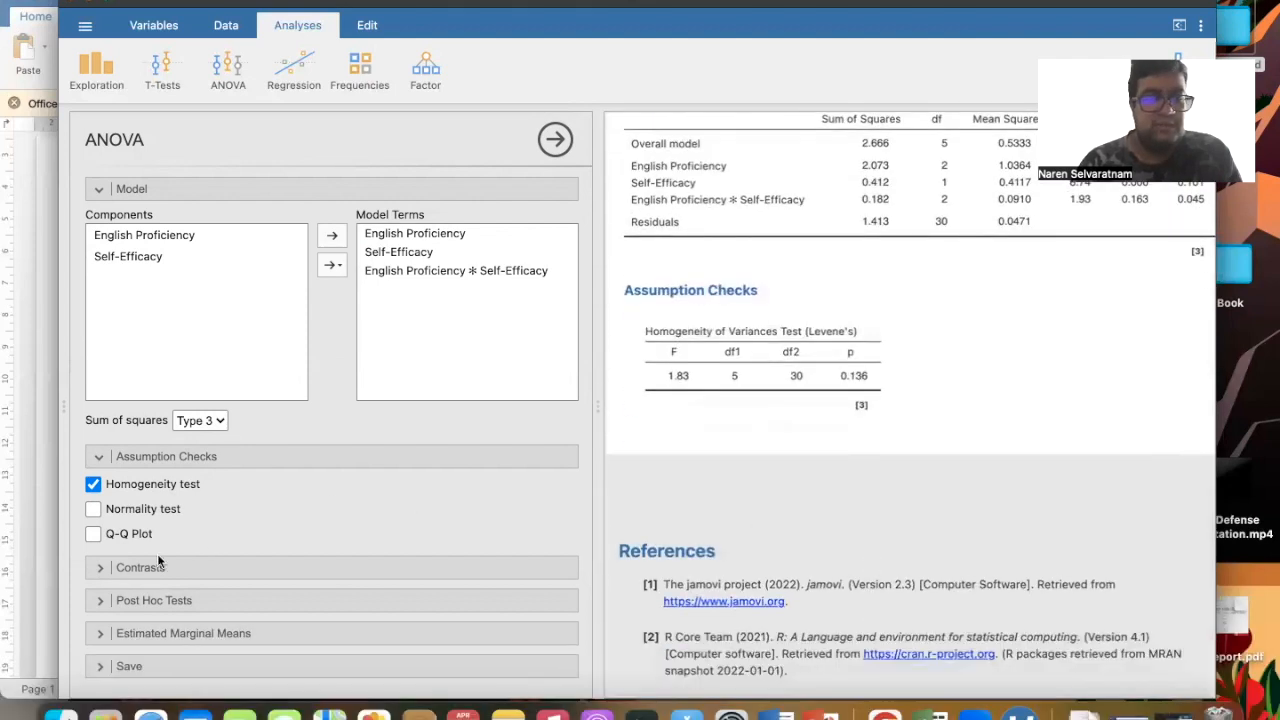
- Add English Proficiency to the ANOVA's post hoc tests, keeping the Tukey correction
click(145, 566)
scroll(292, 535, down, 2)
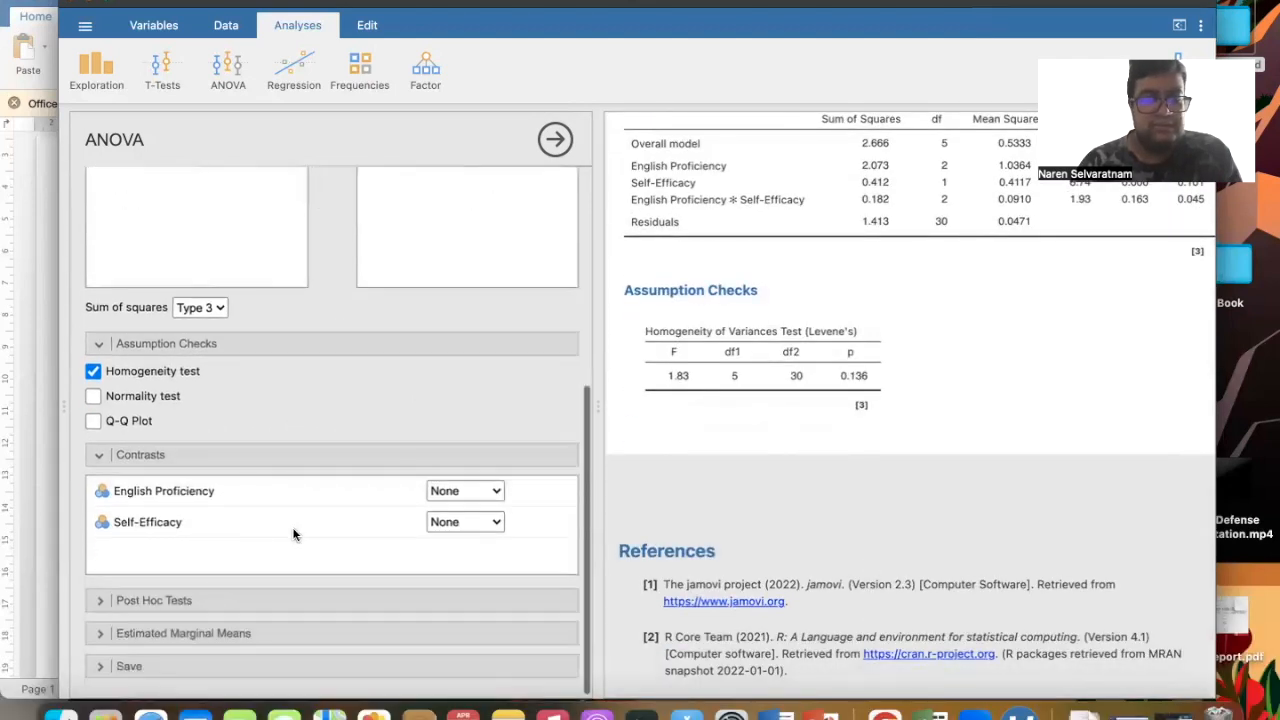
click(186, 600)
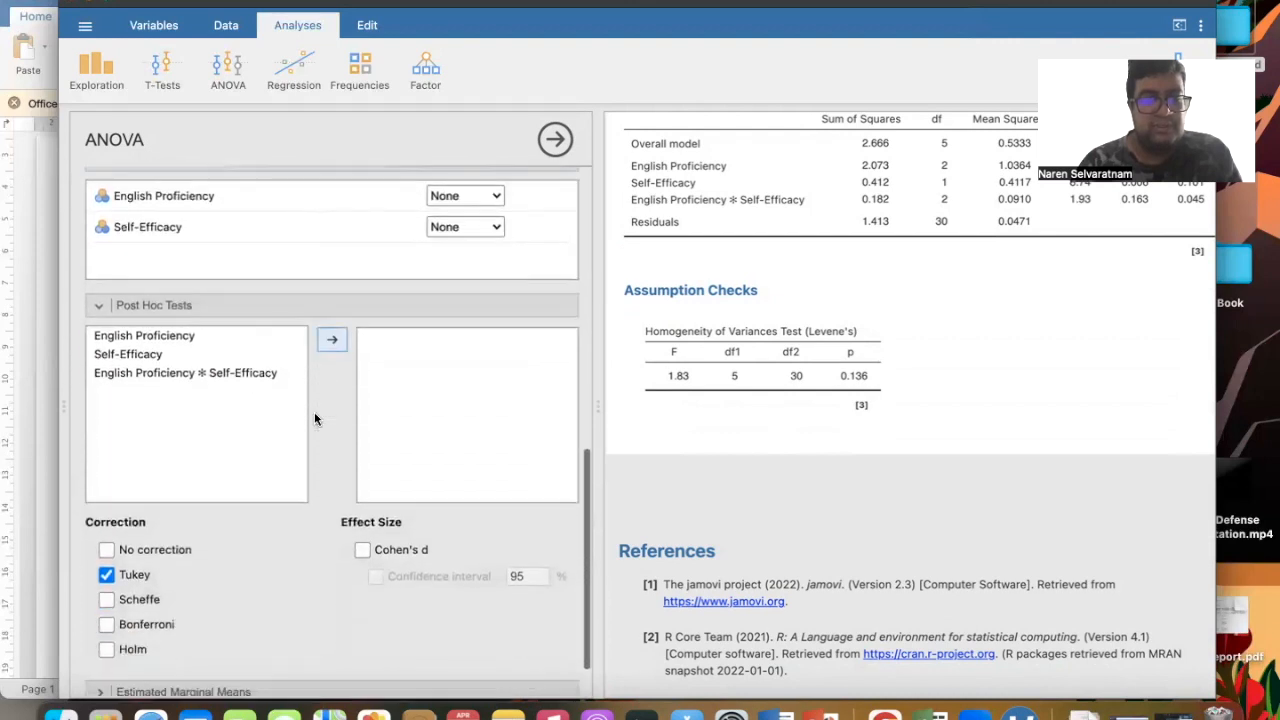
click(152, 328)
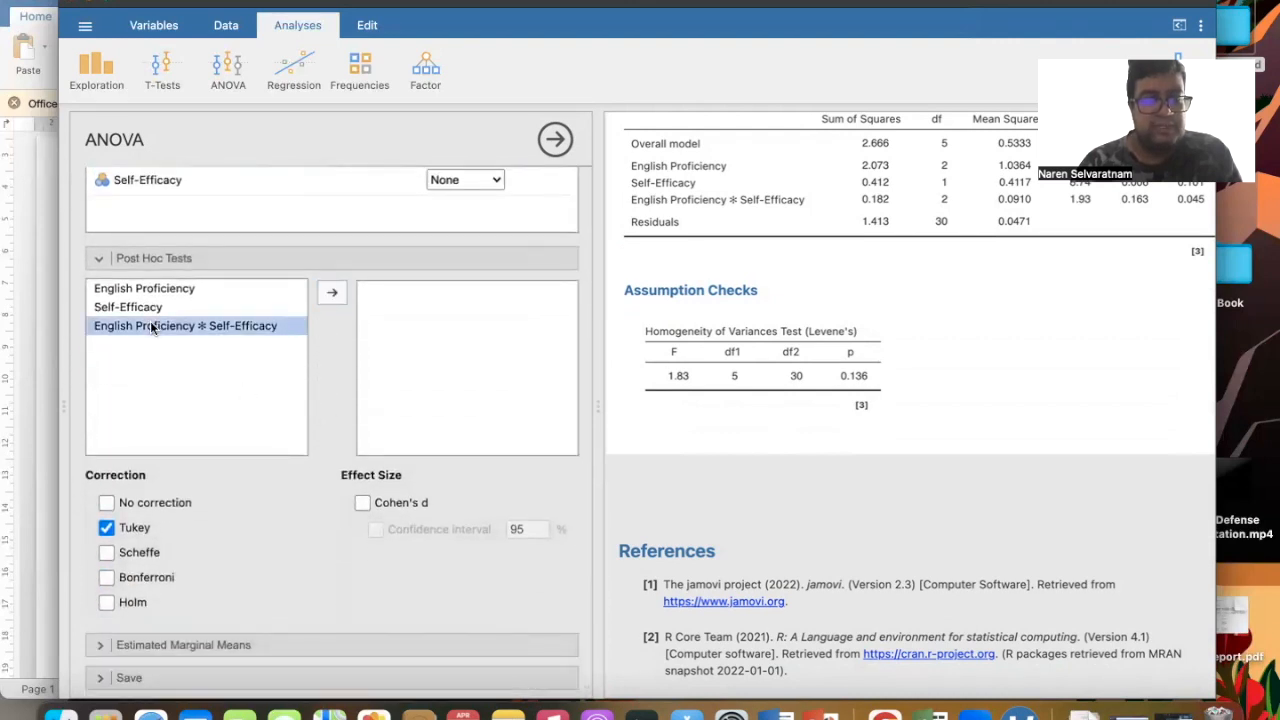
click(332, 292)
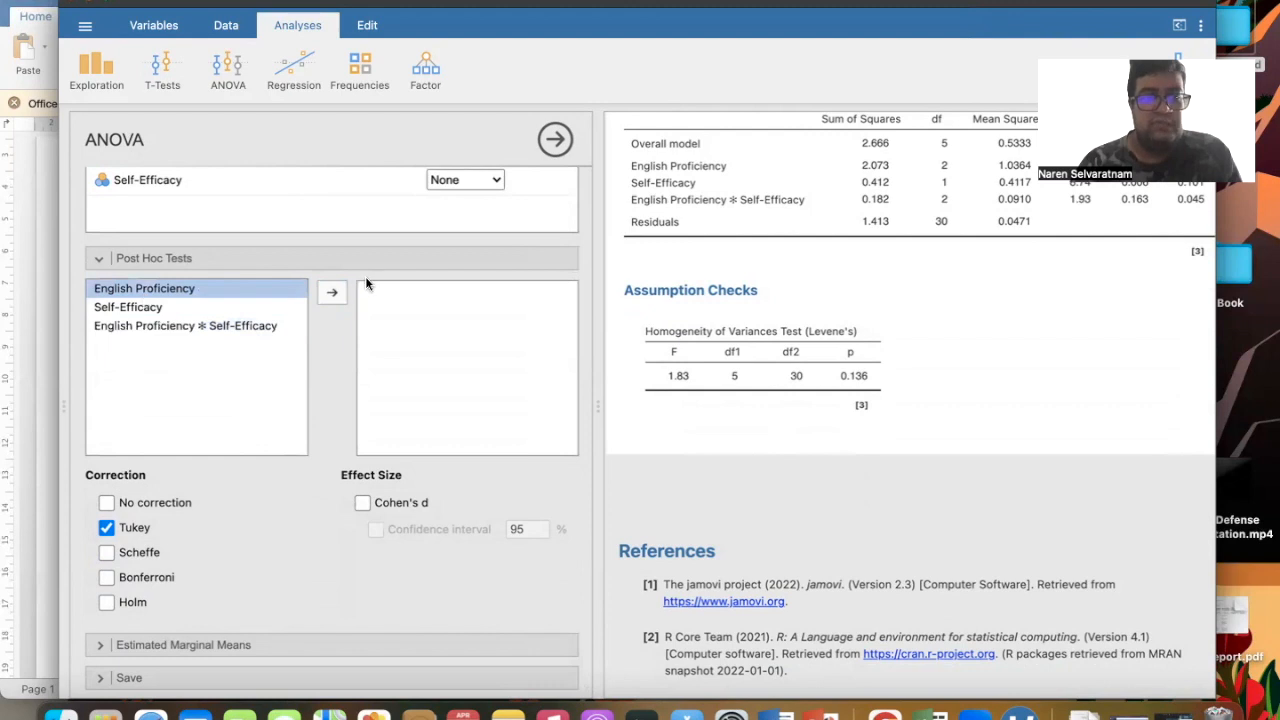
click(333, 292)
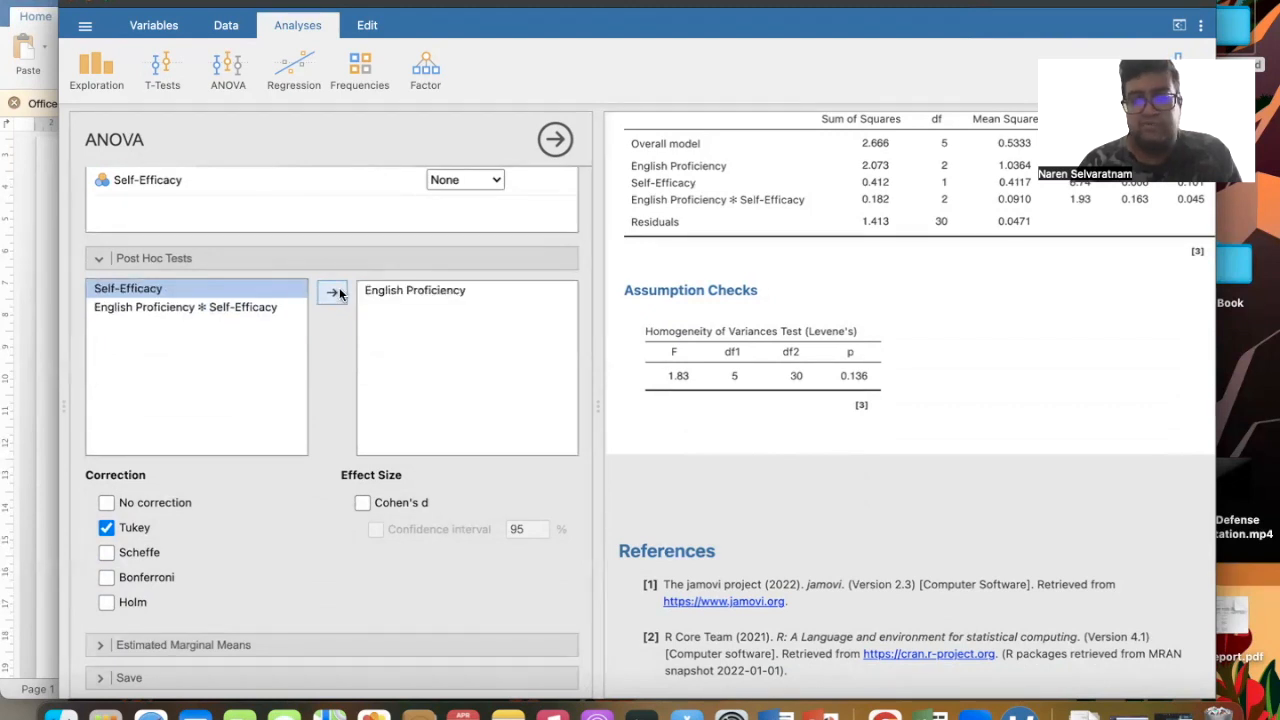
- Examine the English Proficiency post hoc comparisons and add Cohen's d as their effect size
scroll(775, 412, down, 1)
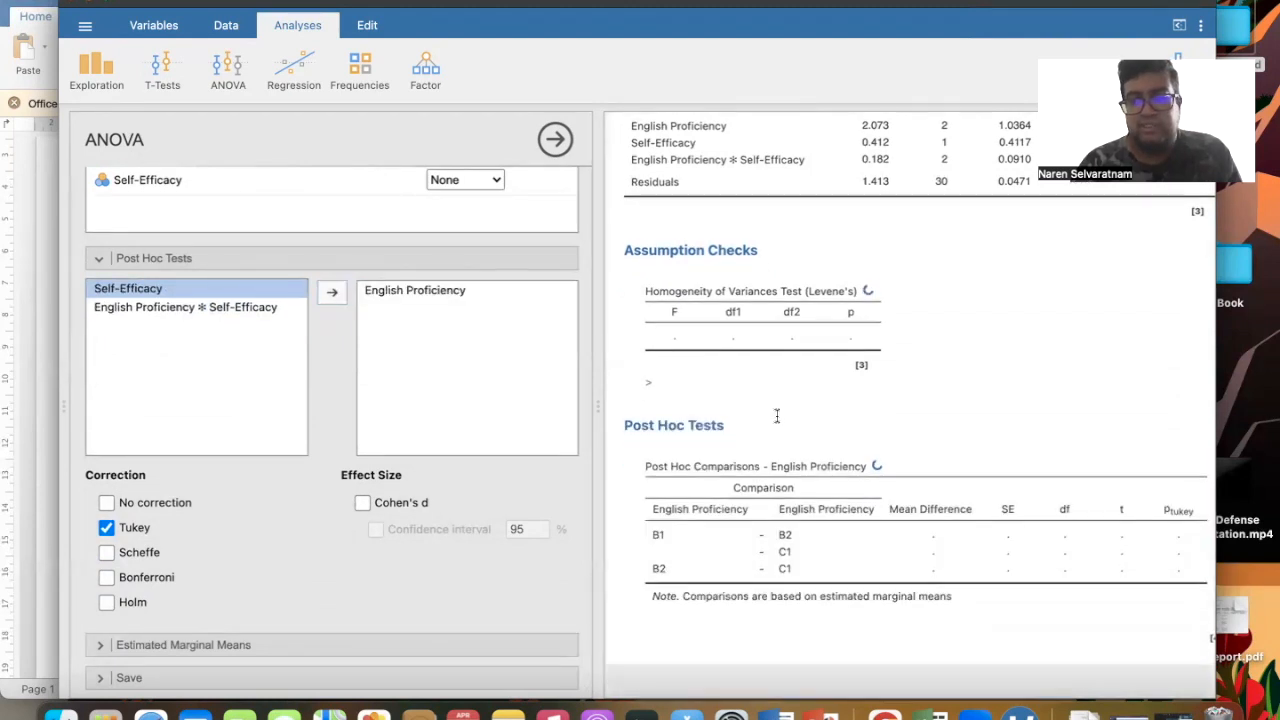
scroll(776, 415, down, 2)
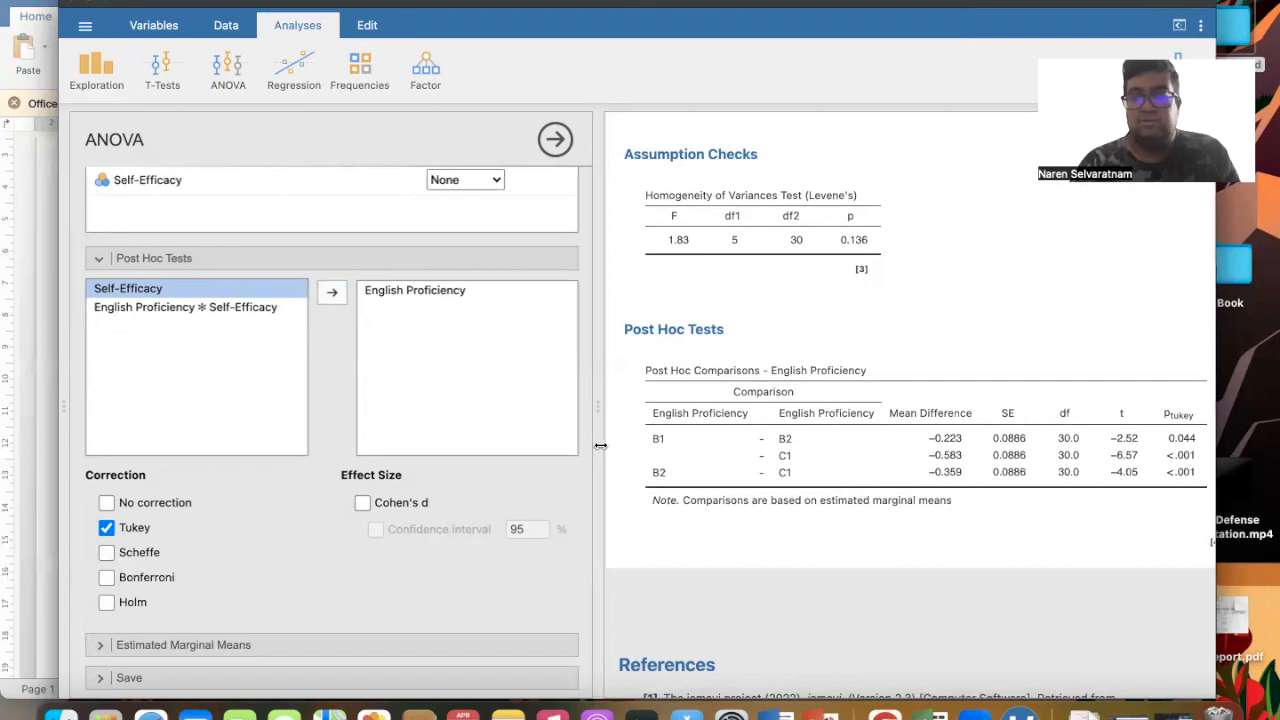
scroll(996, 493, right, 1)
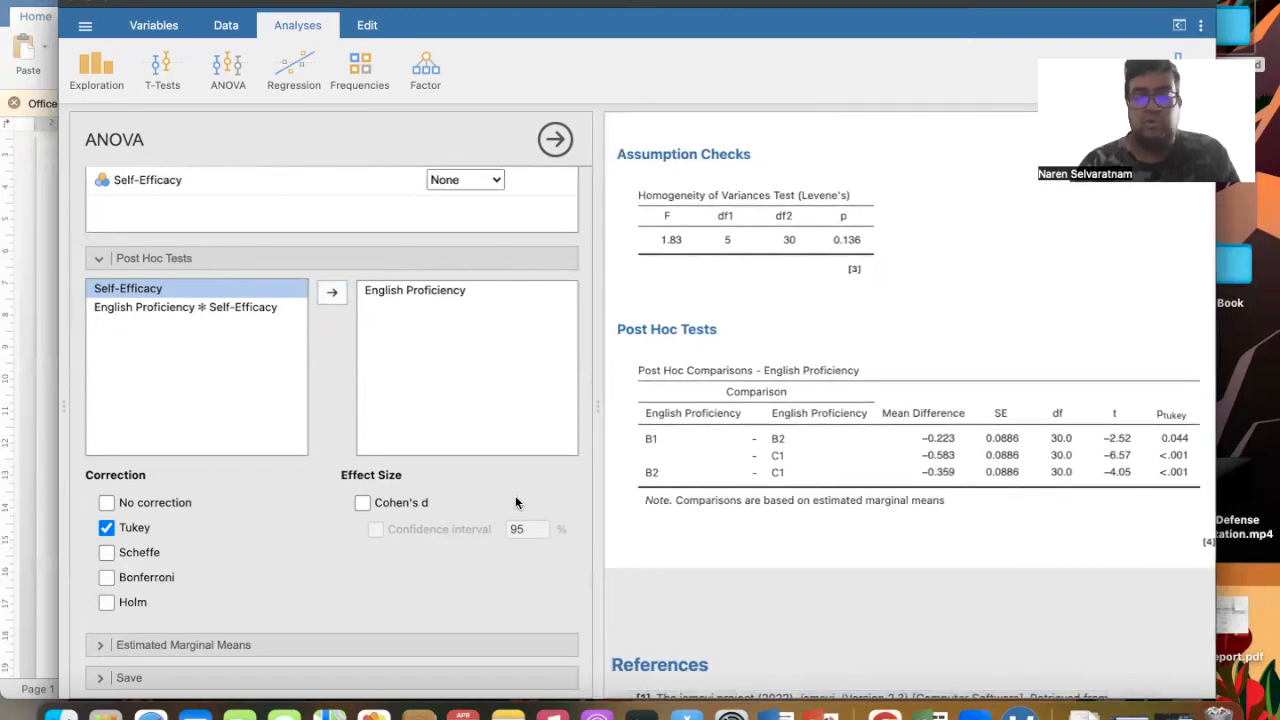
scroll(990, 485, left, 1)
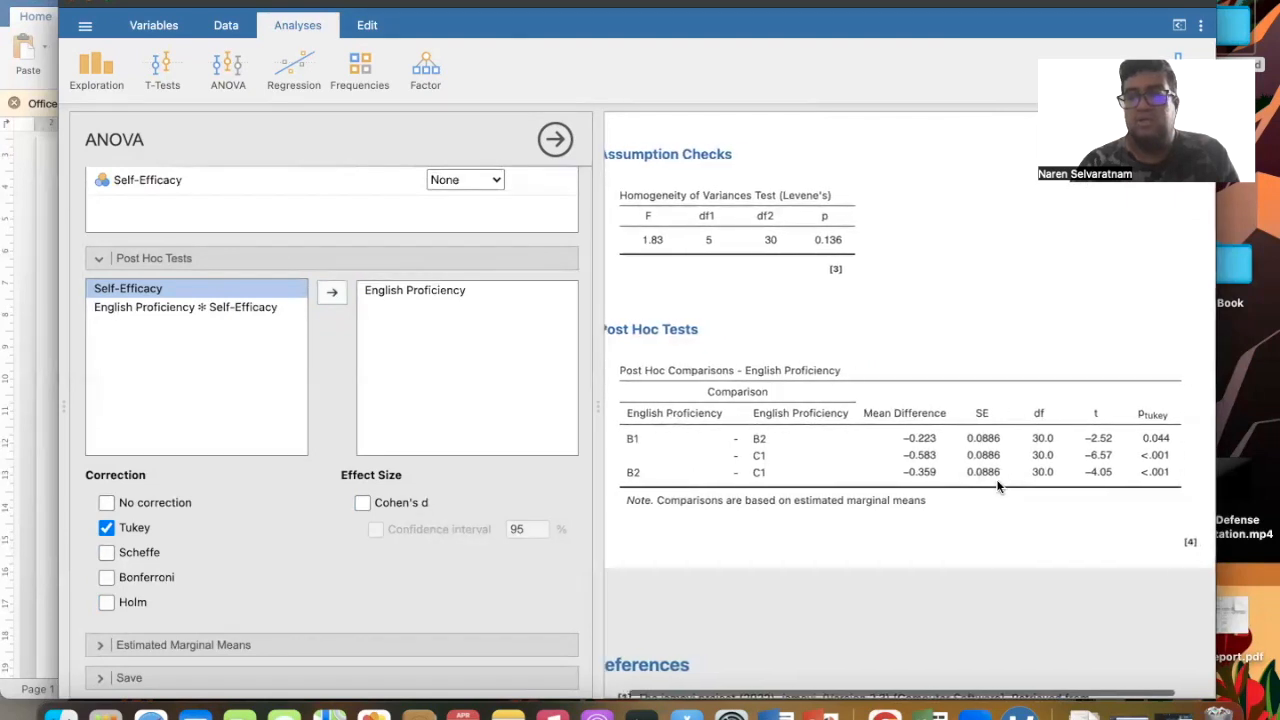
scroll(757, 491, right, 1)
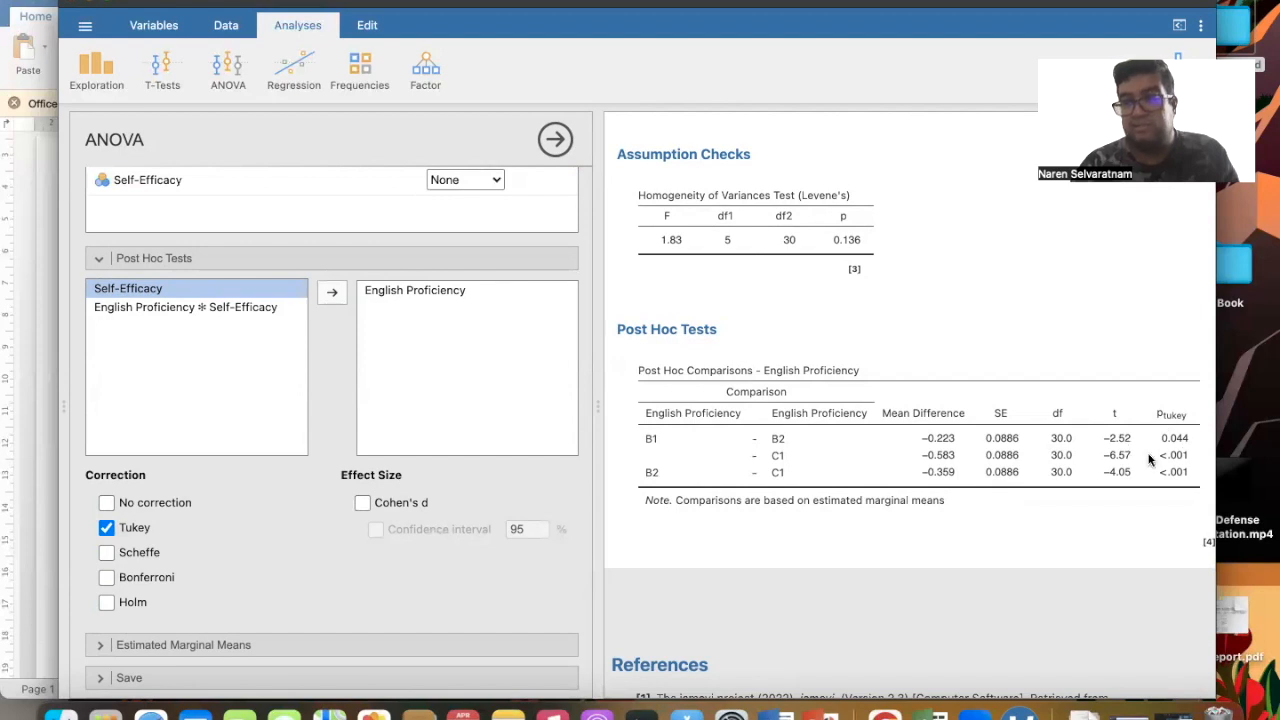
click(362, 502)
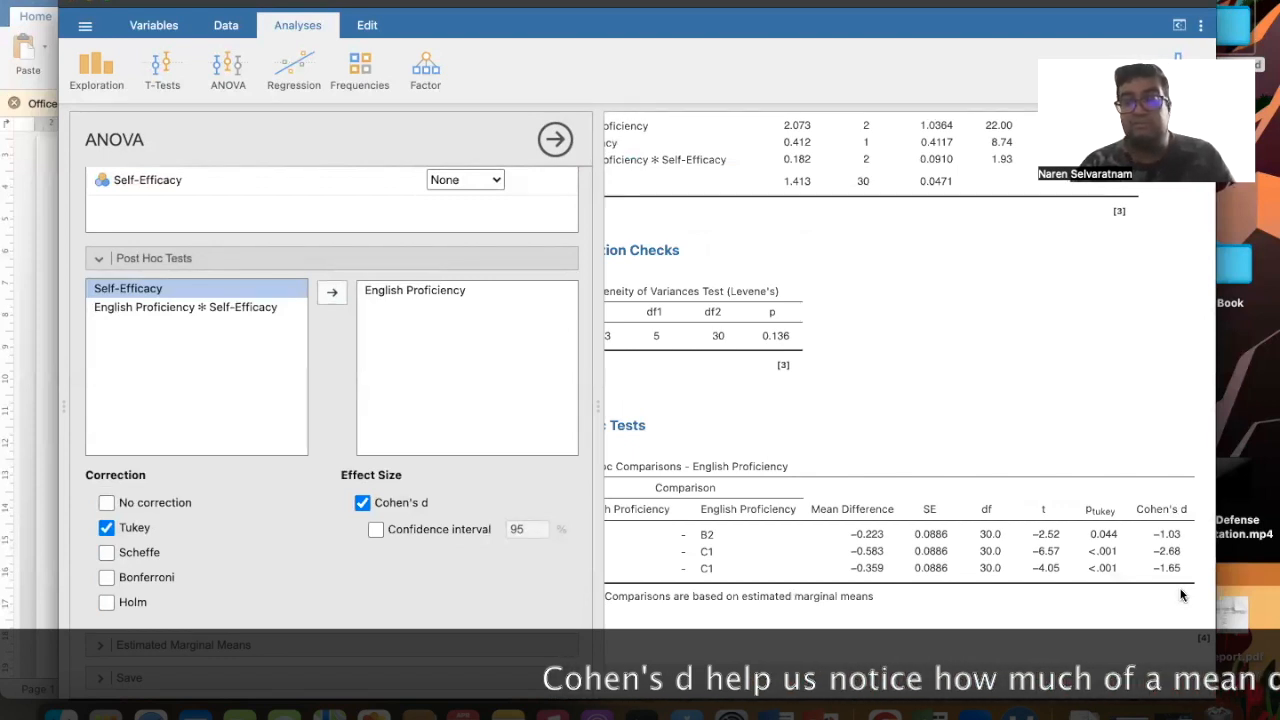
scroll(790, 571, left, 4)
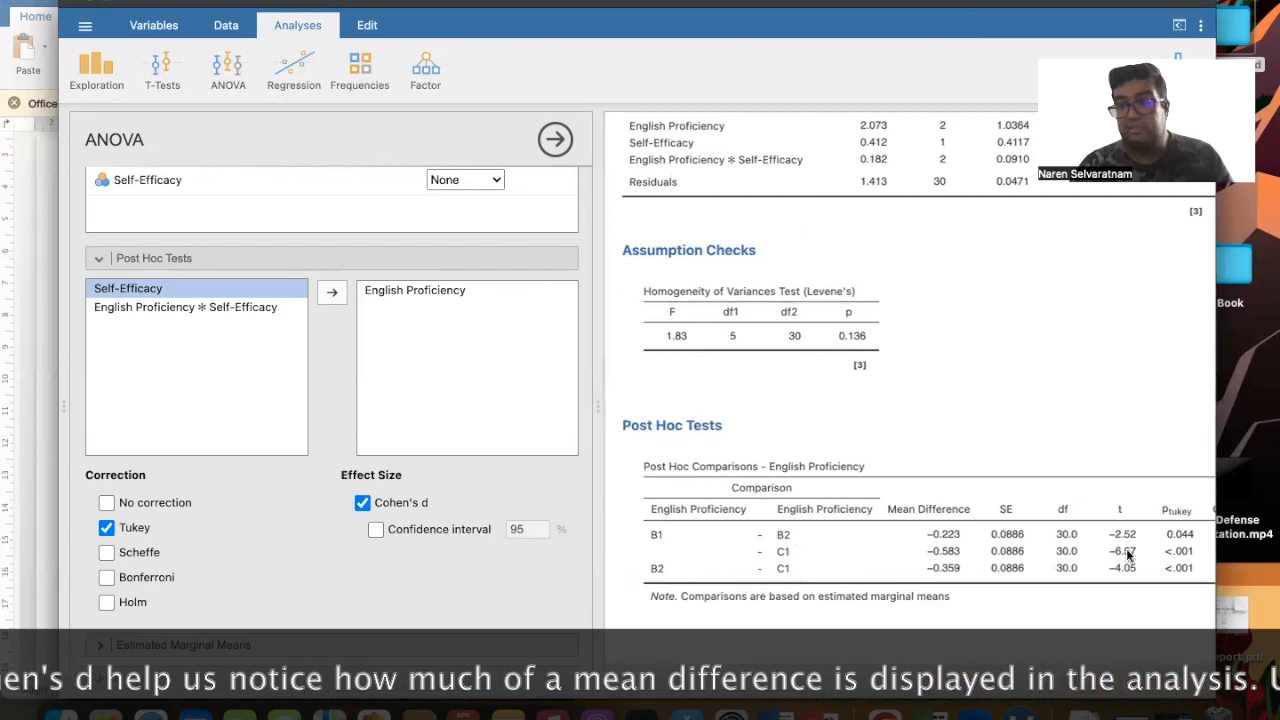
scroll(1130, 558, right, 3)
scroll(1158, 563, right, 1)
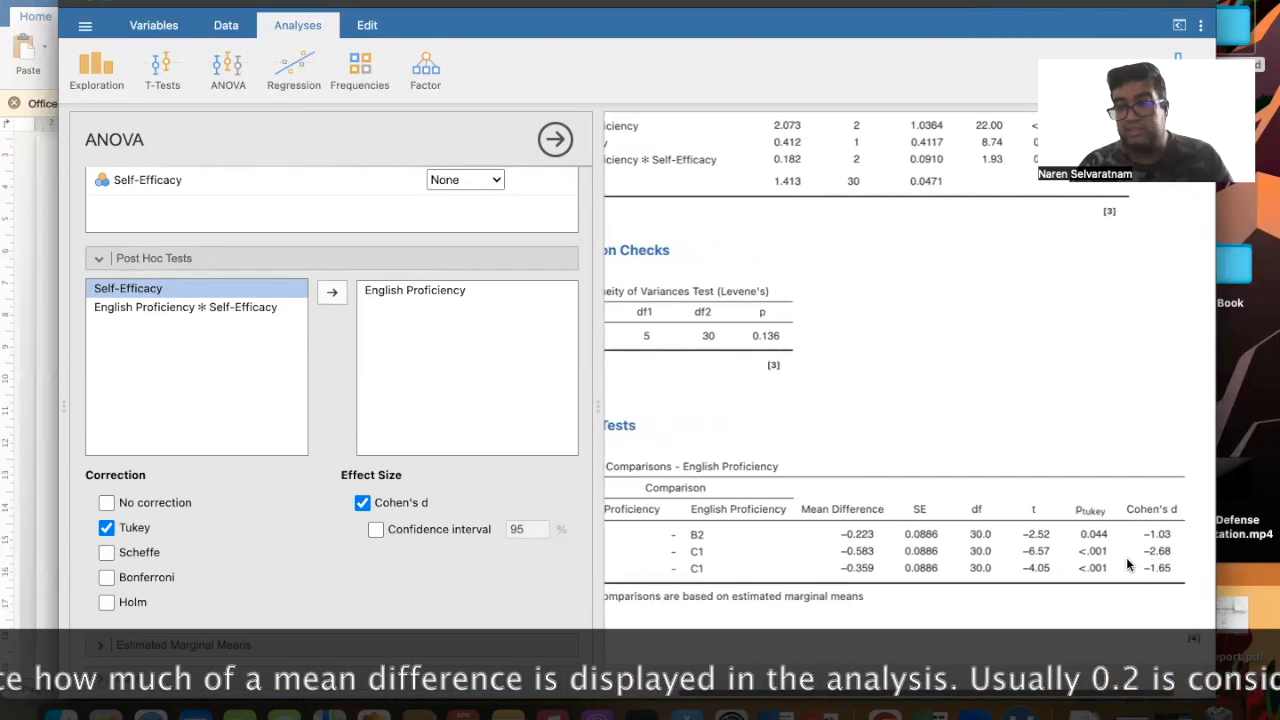
scroll(1087, 570, left, 1)
scroll(1086, 566, left, 2)
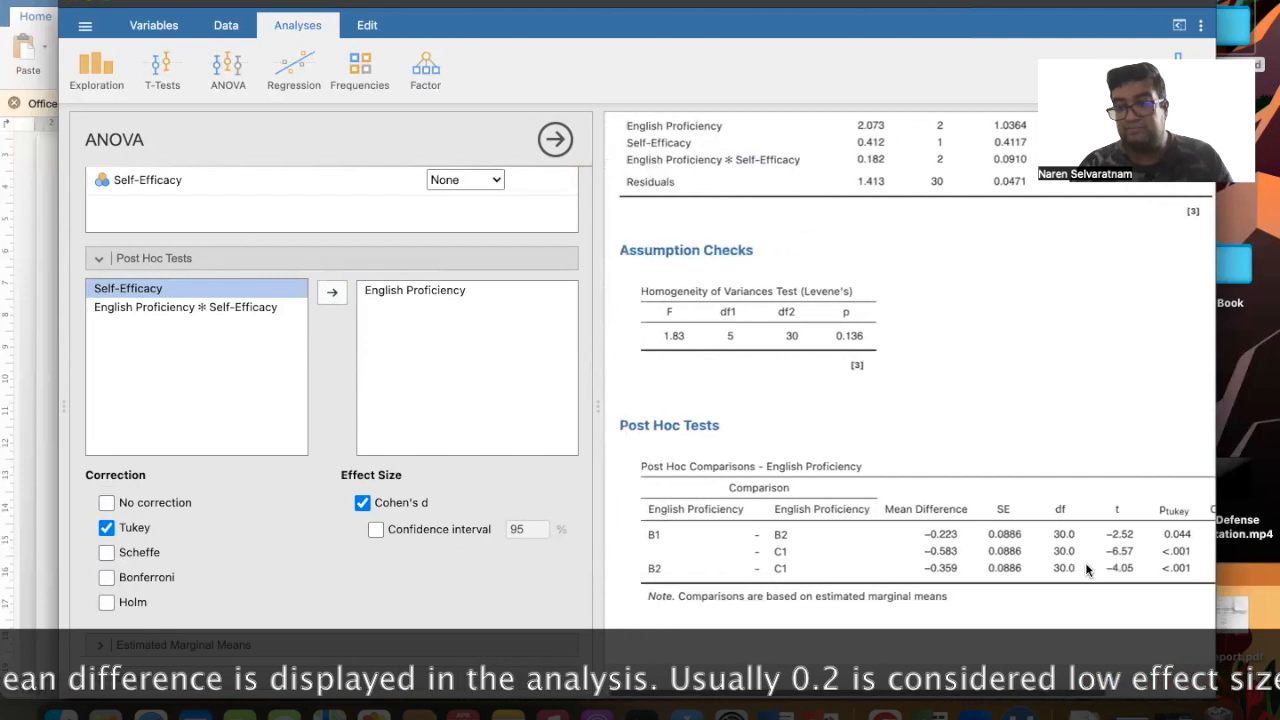
scroll(863, 570, right, 2)
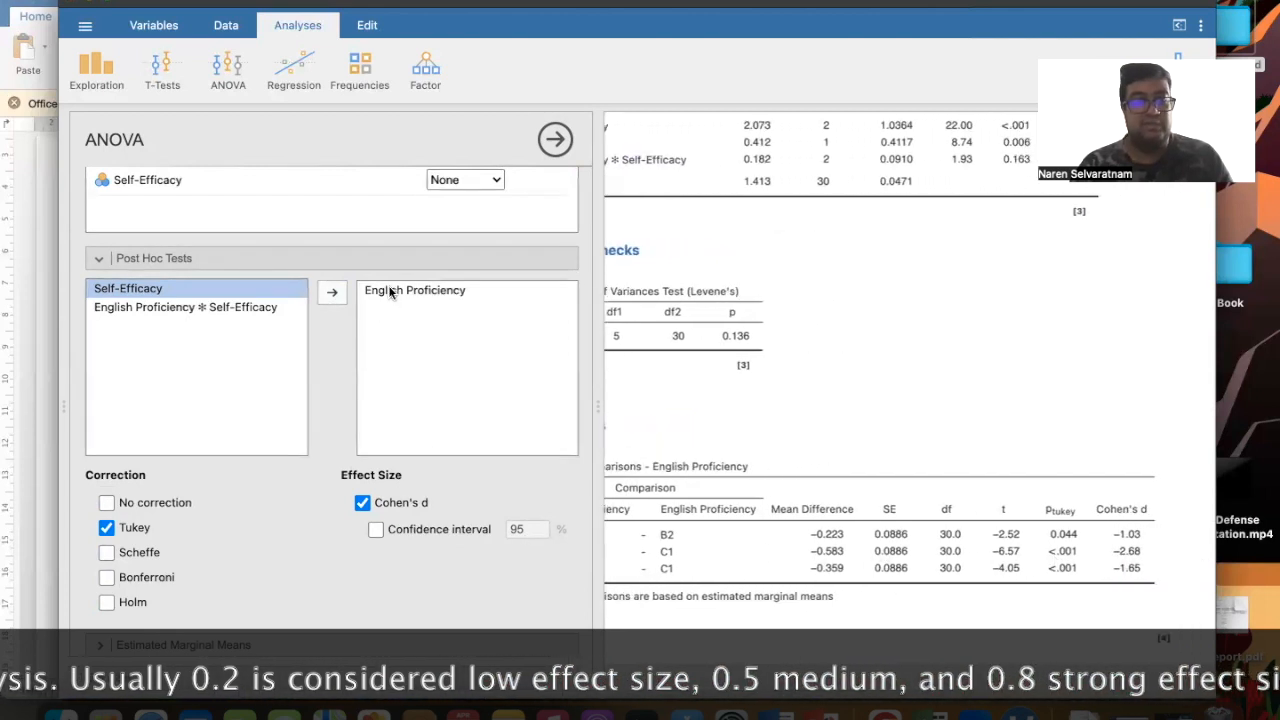
- Add Self-Efficacy to the post hoc tests and check its comparison of the LSE and HSE groups
click(331, 293)
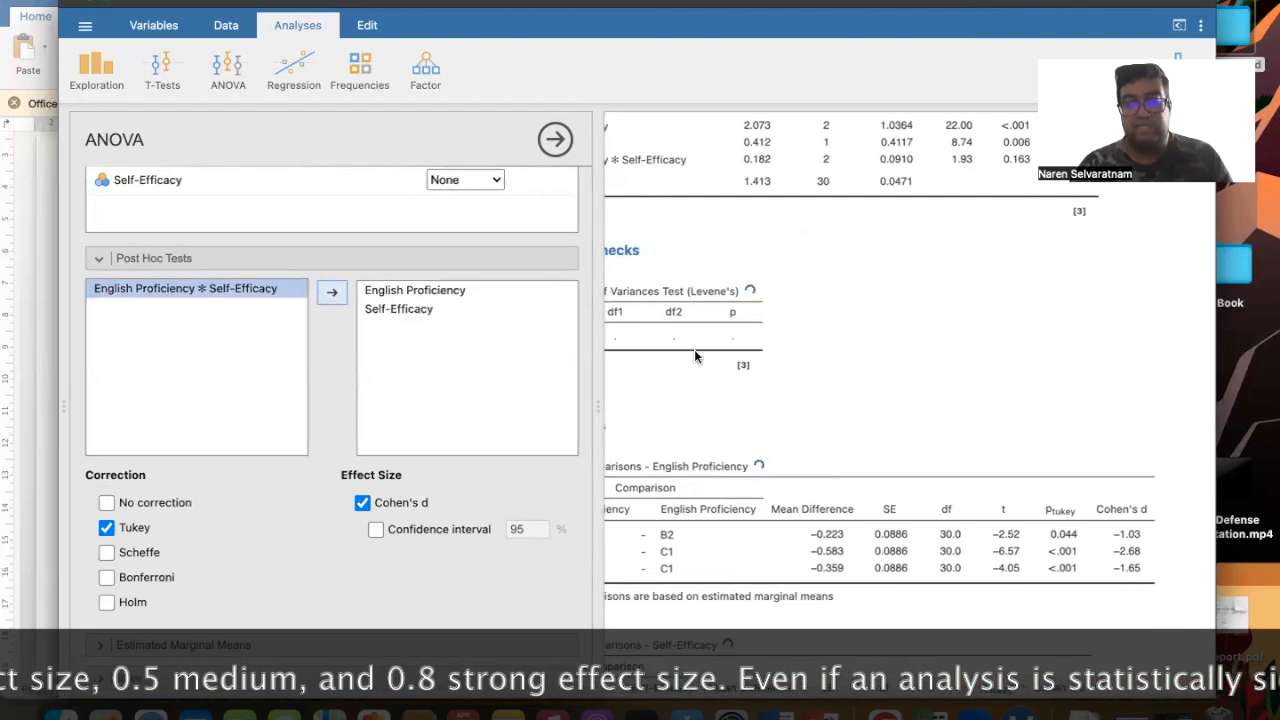
scroll(765, 395, down, 3)
scroll(765, 395, left, 3)
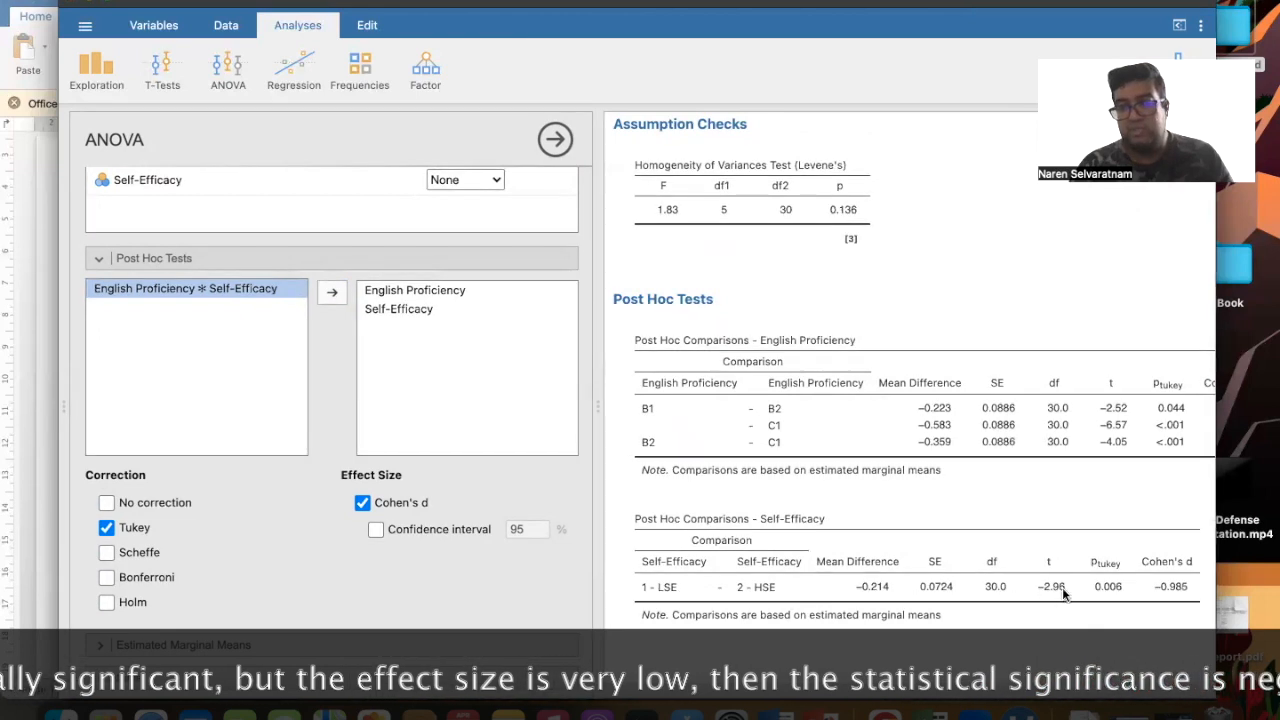
scroll(1117, 603, right, 1)
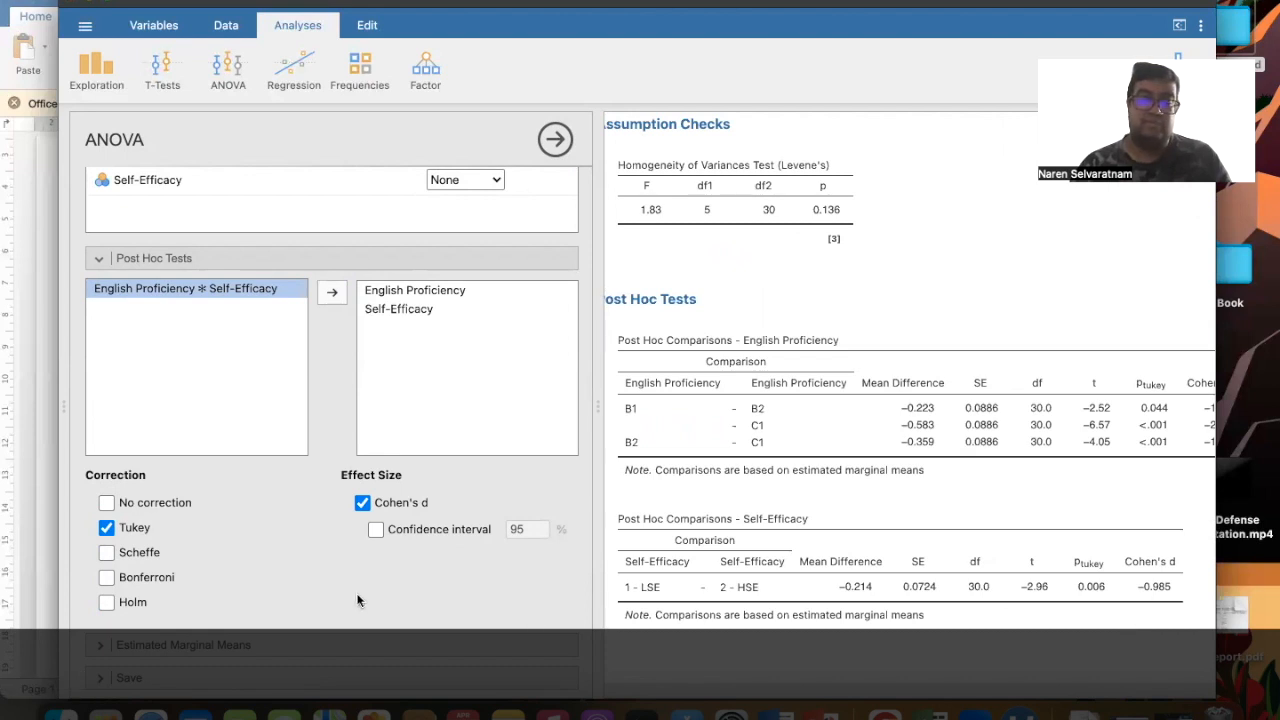
- Add the English Proficiency ✻ Self-Efficacy interaction to the post hoc tests and leave it as the only tested term
scroll(358, 600, down, 1)
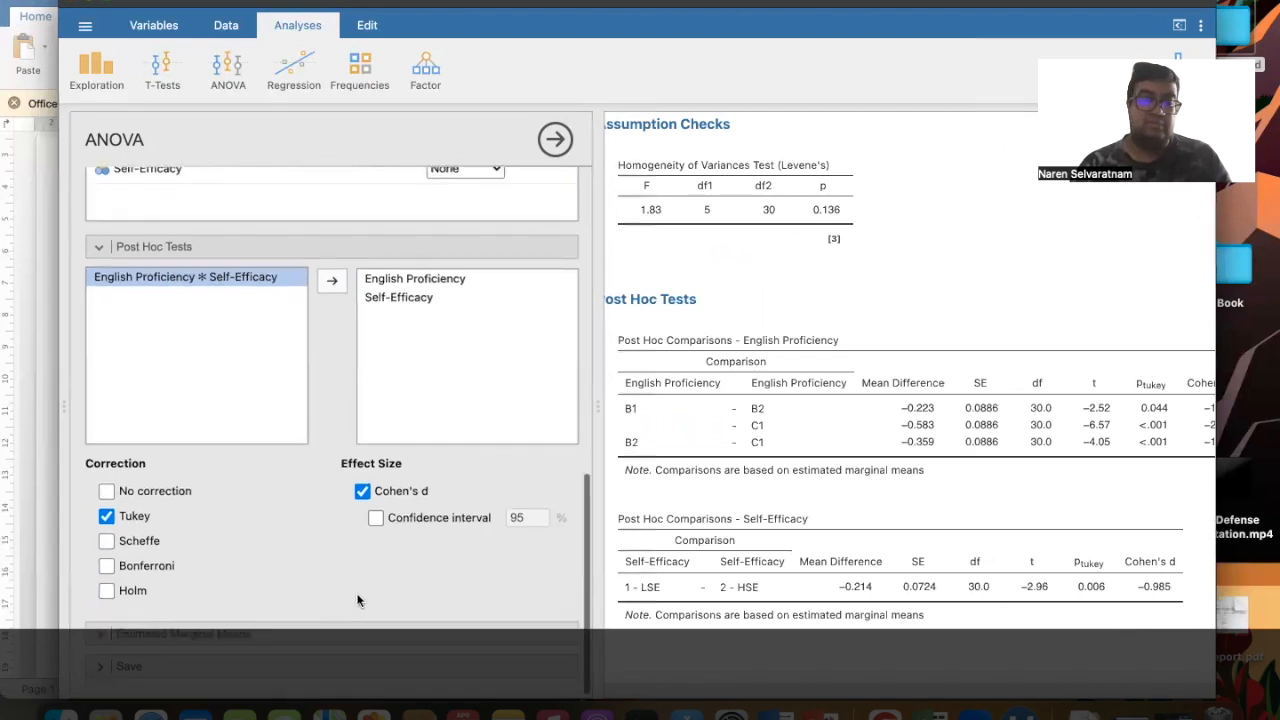
click(331, 283)
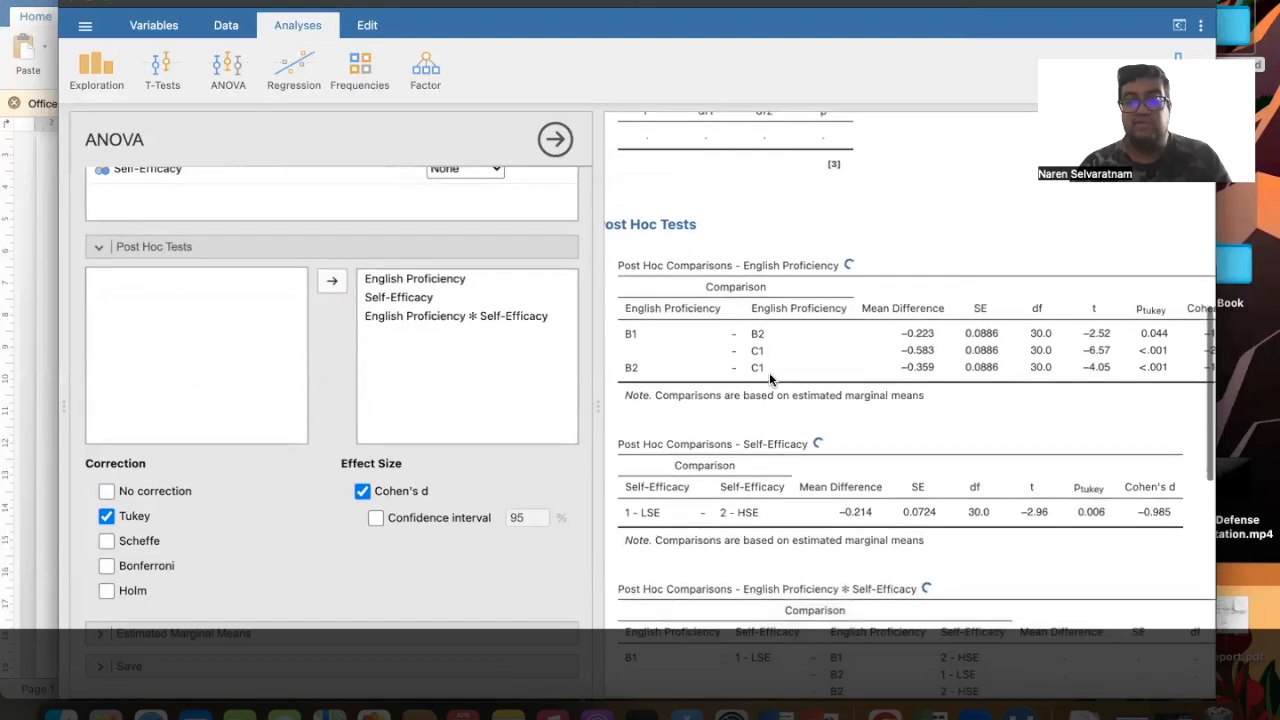
scroll(769, 372, down, 3)
scroll(769, 372, down, 2)
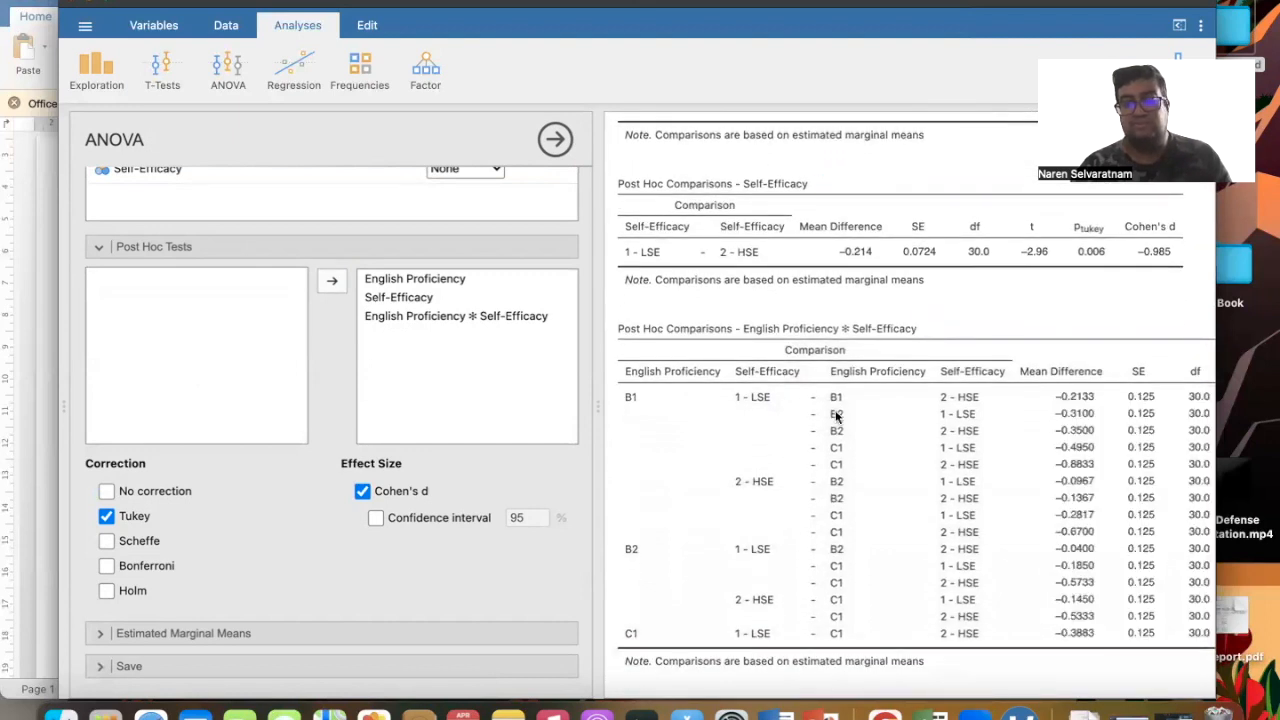
scroll(845, 427, right, 2)
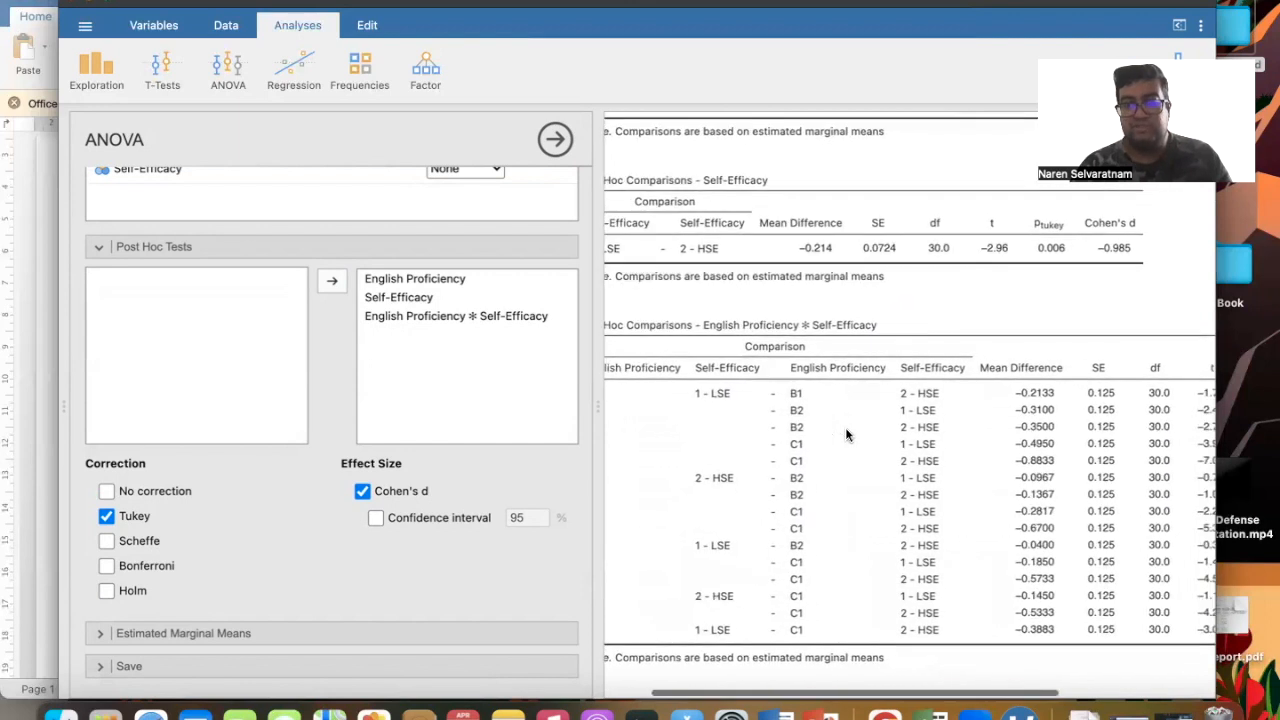
scroll(845, 427, right, 4)
scroll(845, 427, right, 2)
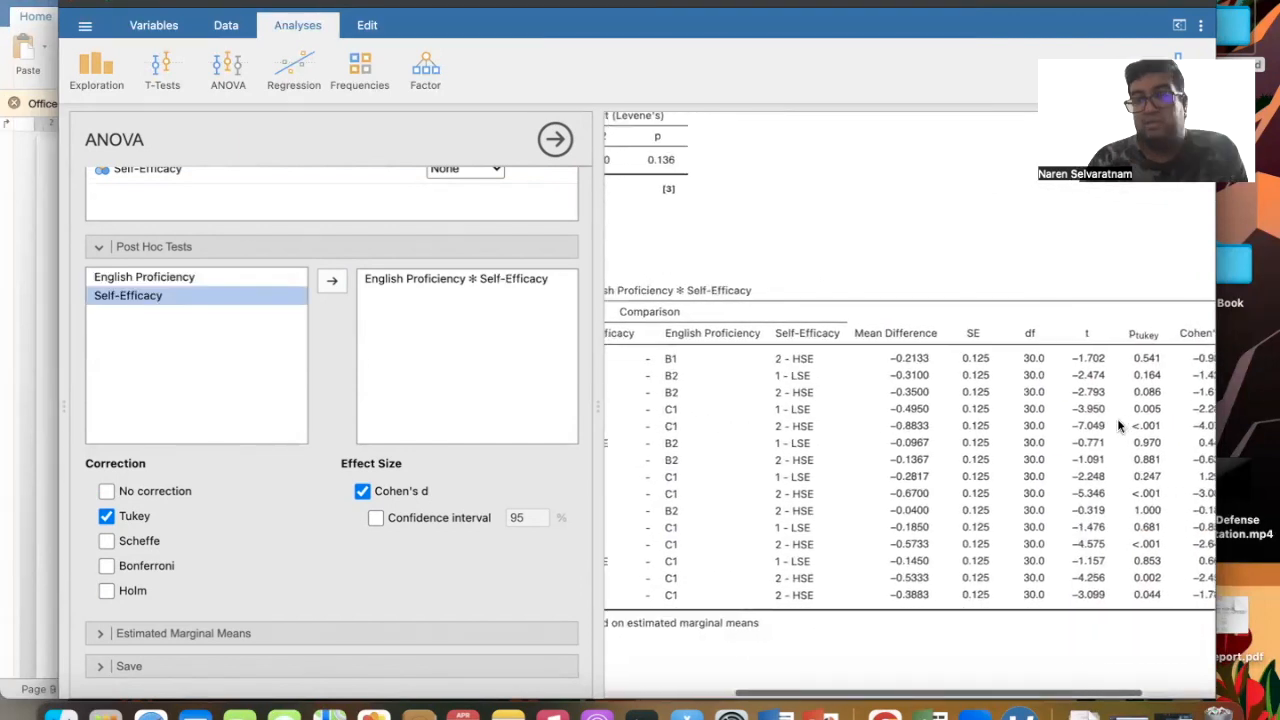
- Examine the mean differences, Tukey p-values and Cohen's d of the group pairs in the interaction's post hoc comparisons
scroll(1117, 418, right, 1)
scroll(1117, 418, left, 4)
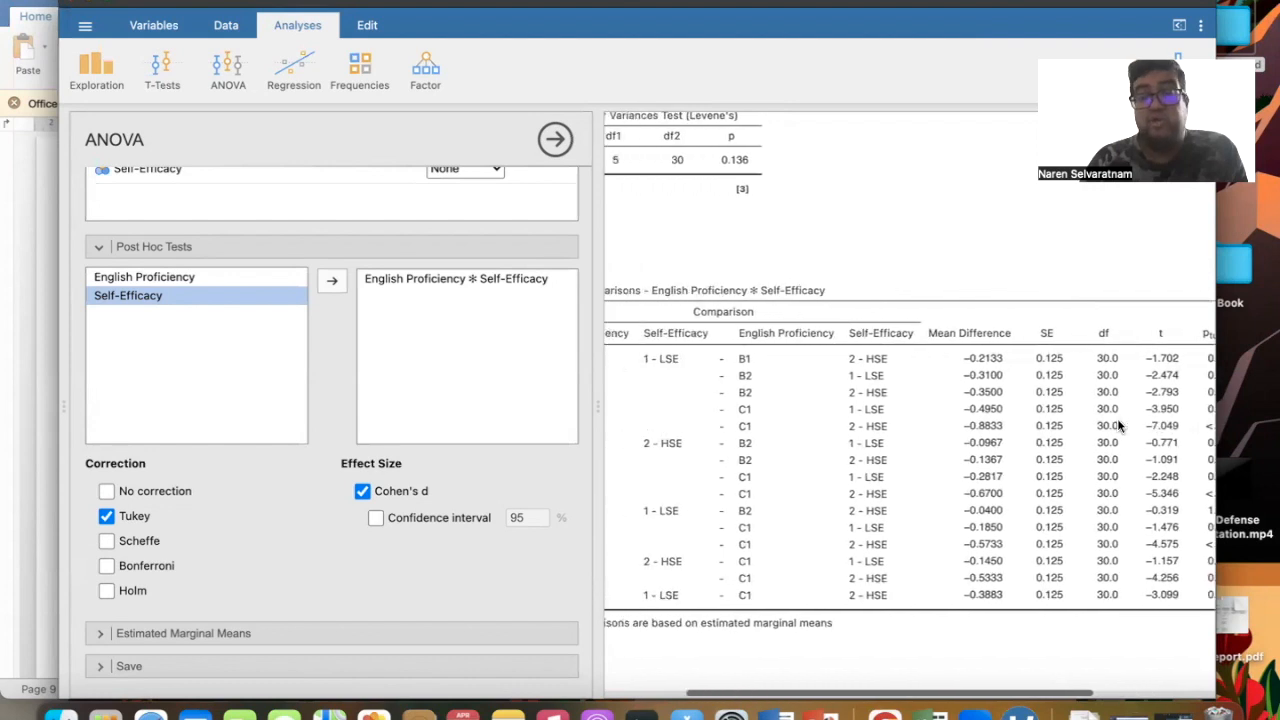
scroll(1117, 418, left, 3)
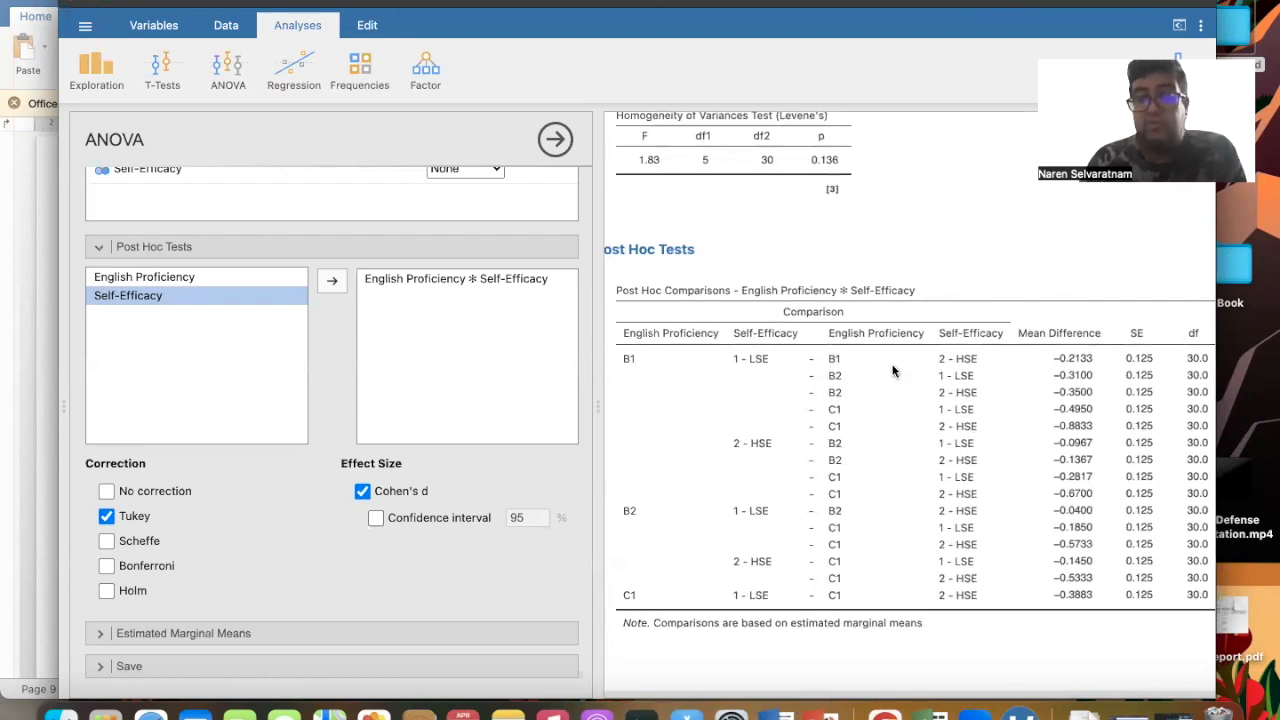
scroll(1078, 380, right, 3)
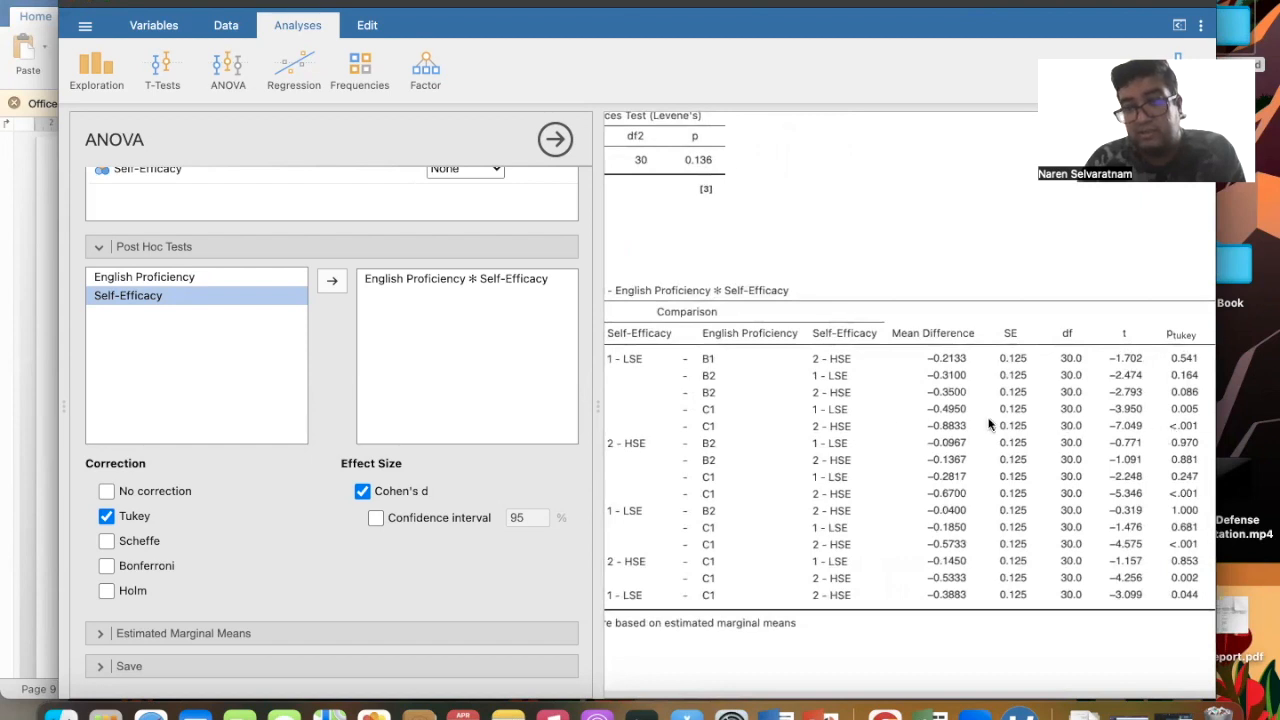
scroll(727, 437, left, 5)
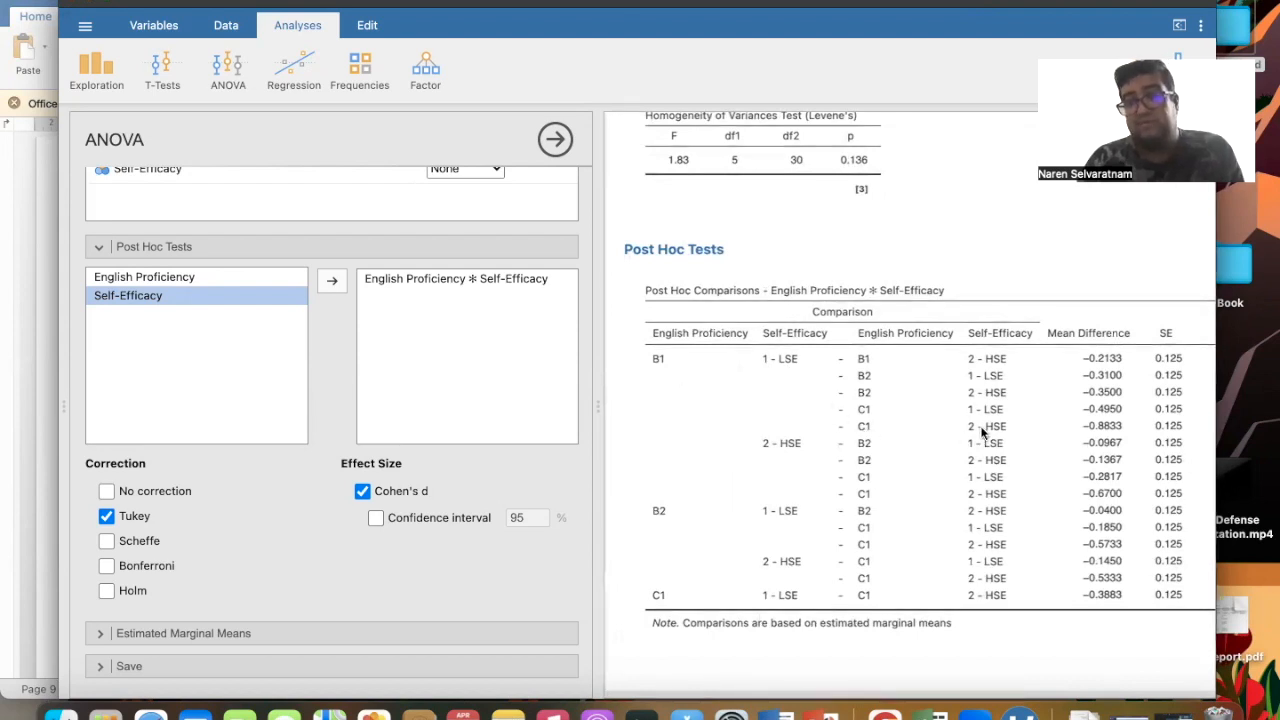
scroll(983, 432, right, 5)
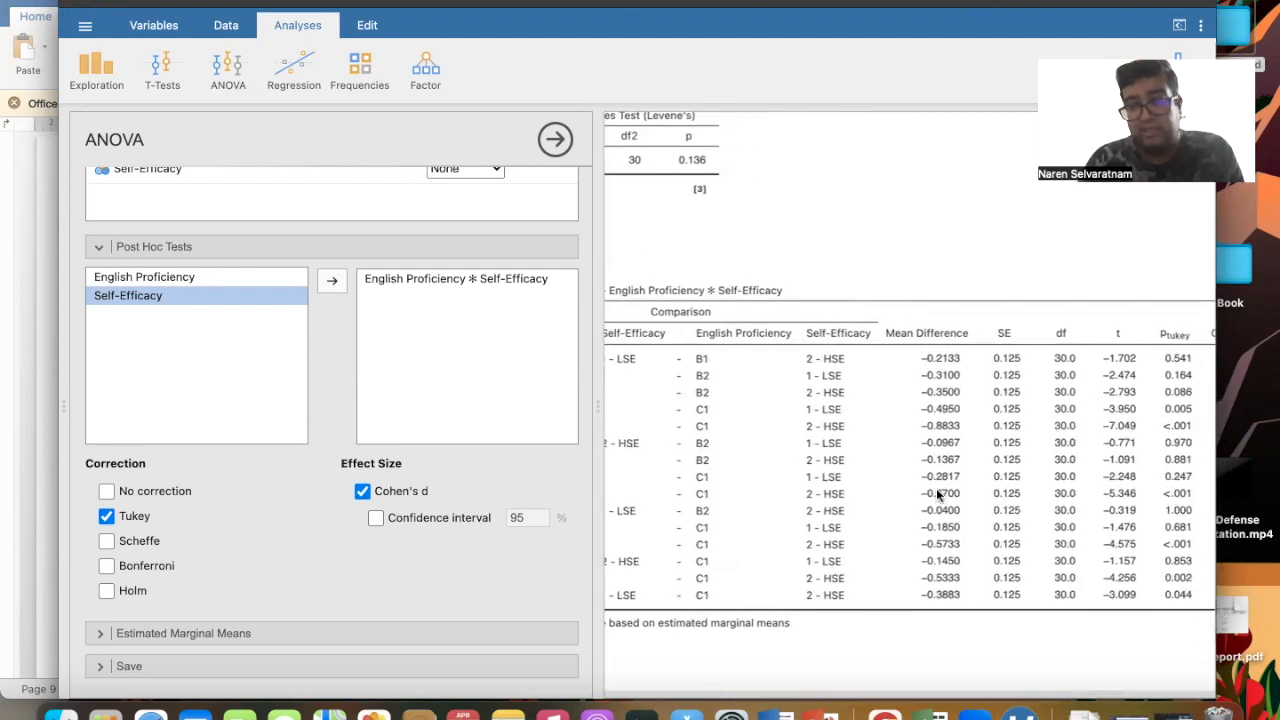
scroll(709, 502, left, 5)
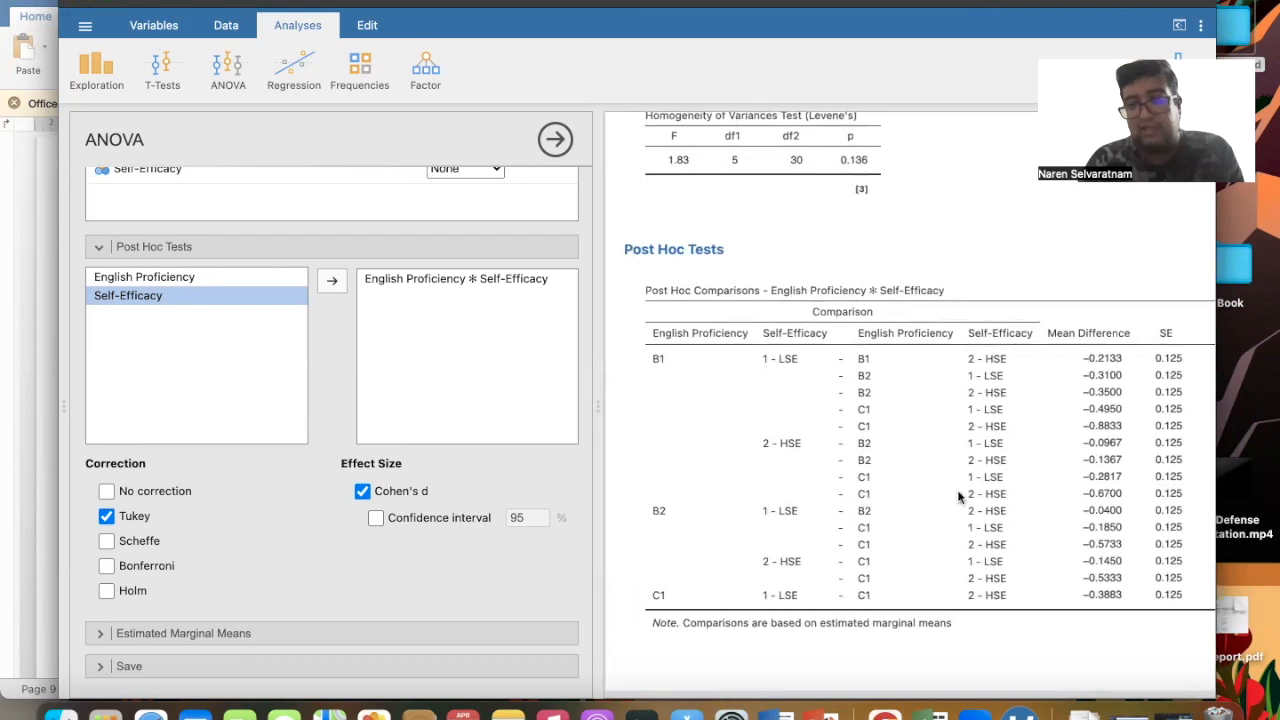
scroll(989, 486, right, 5)
scroll(992, 492, right, 2)
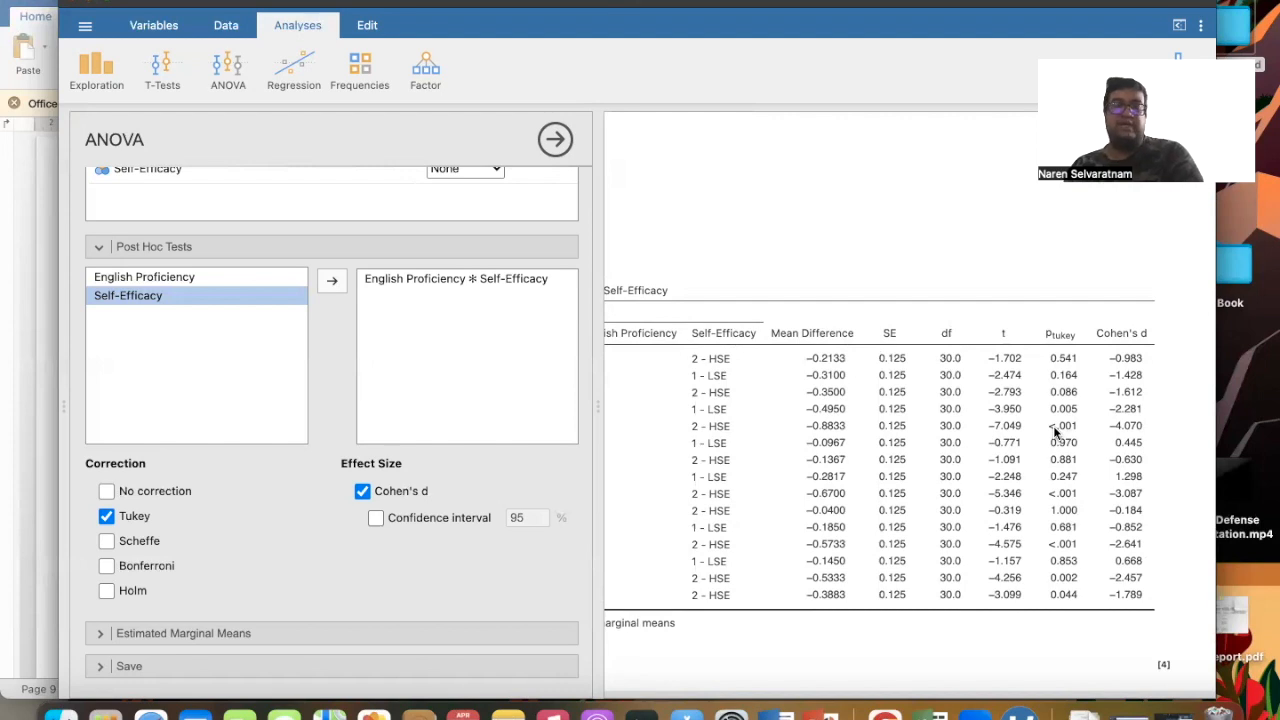
scroll(1053, 425, left, 5)
scroll(1055, 432, left, 5)
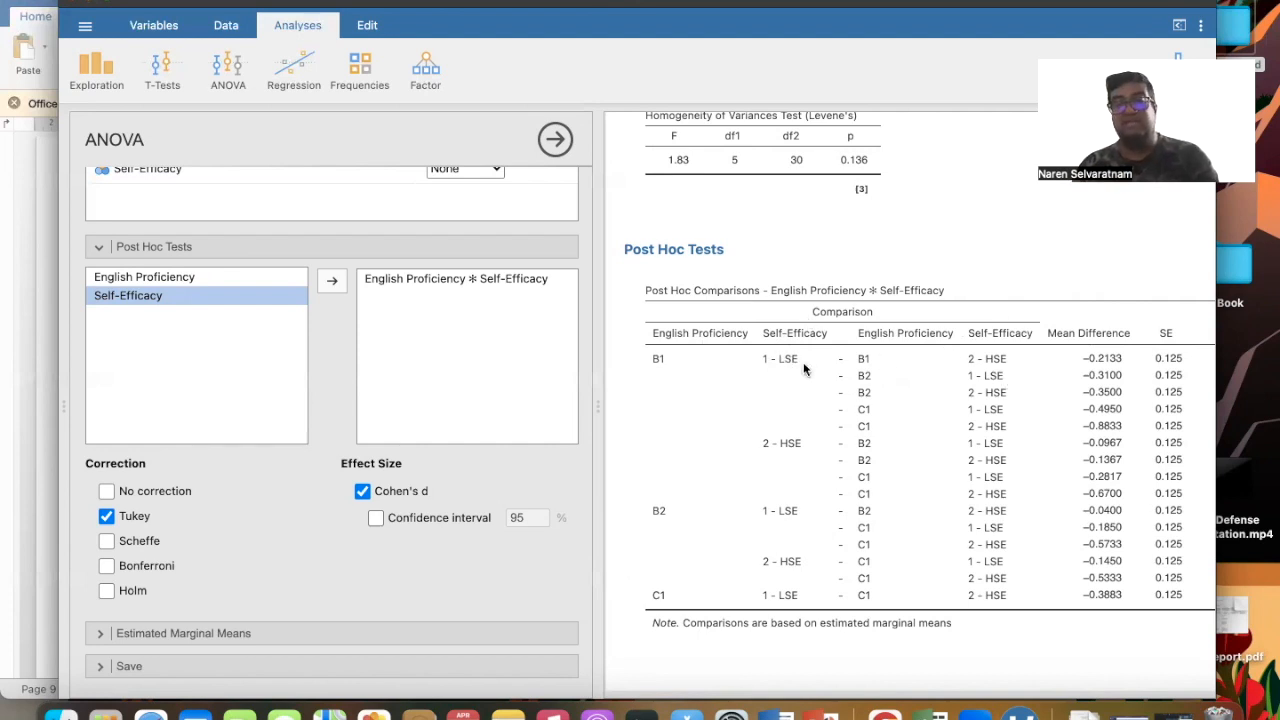
scroll(1040, 407, right, 3)
scroll(1040, 407, right, 5)
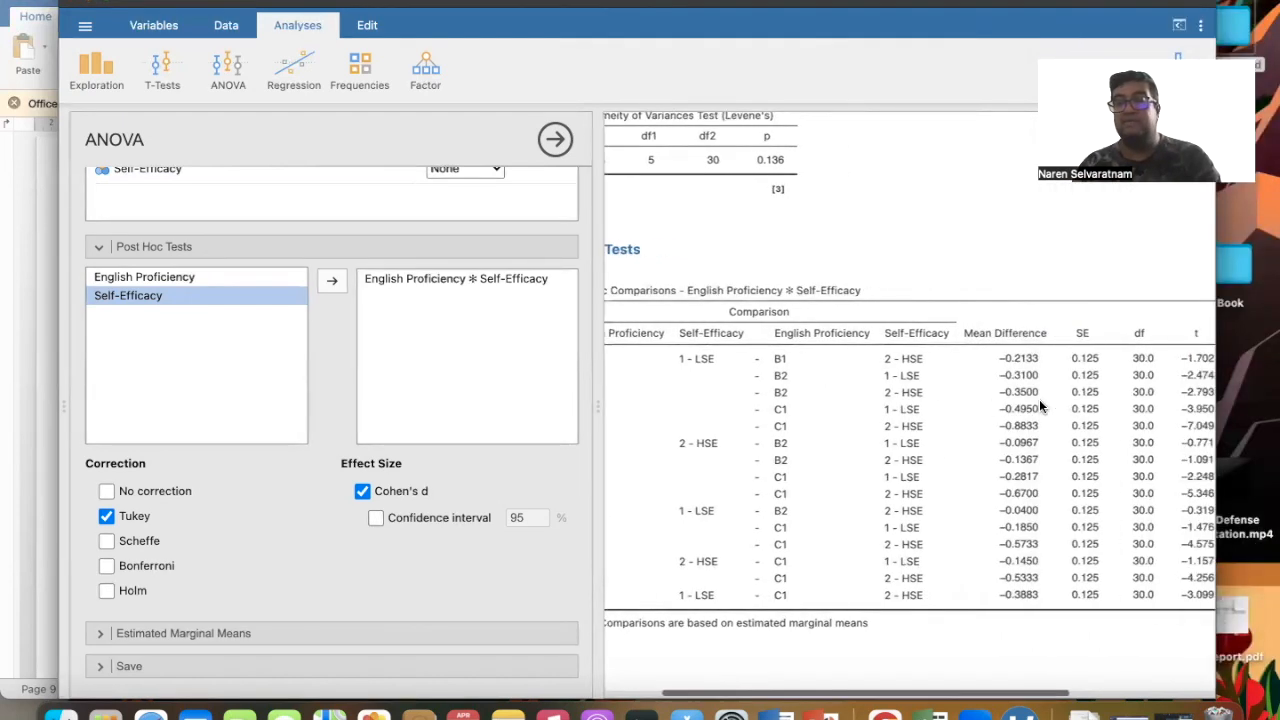
scroll(1103, 407, left, 5)
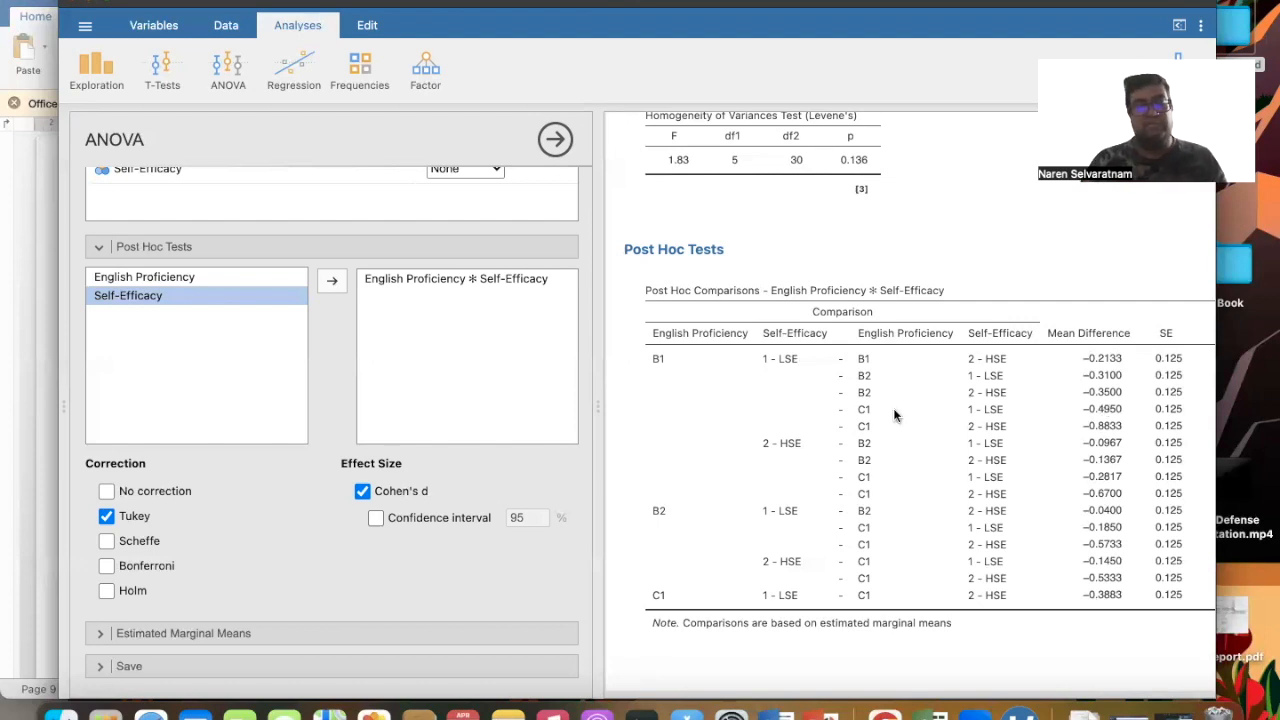
- Review the complete results: the GPA descriptives, the ANOVA table, the homogeneity test and the interaction's post hoc comparisons
scroll(895, 415, up, 10)
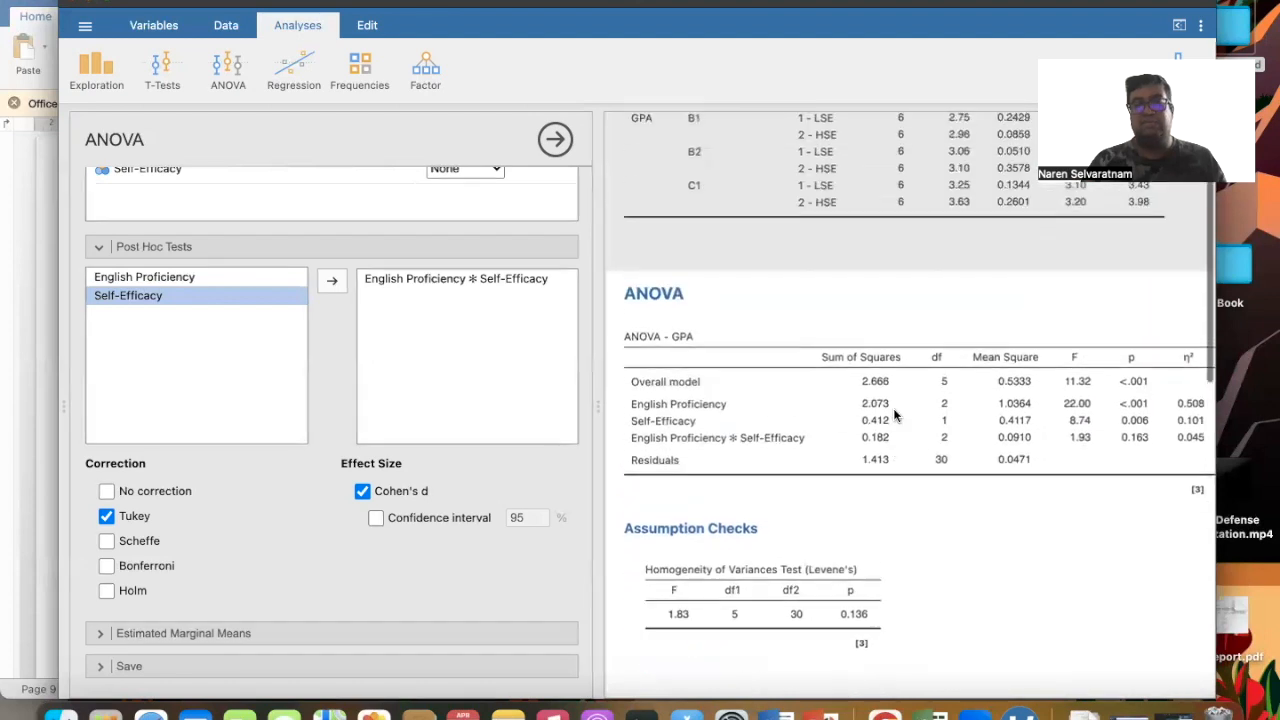
scroll(895, 415, up, 3)
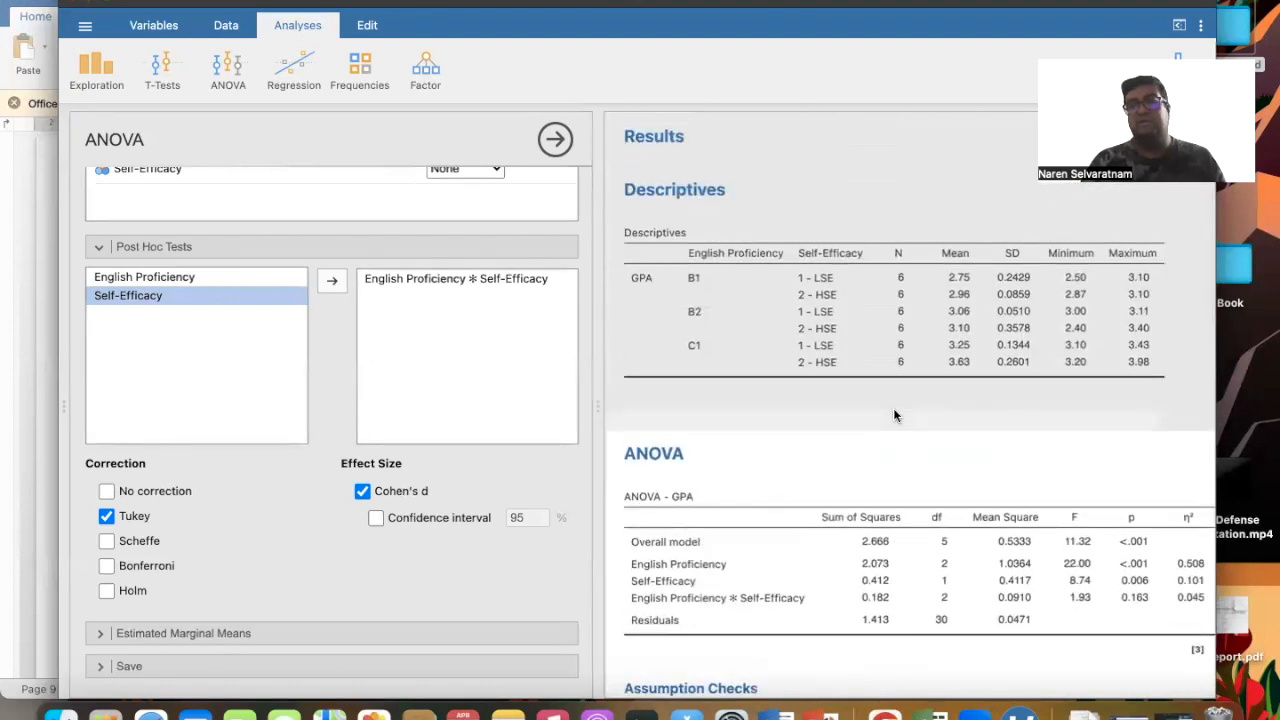
scroll(895, 415, down, 15)
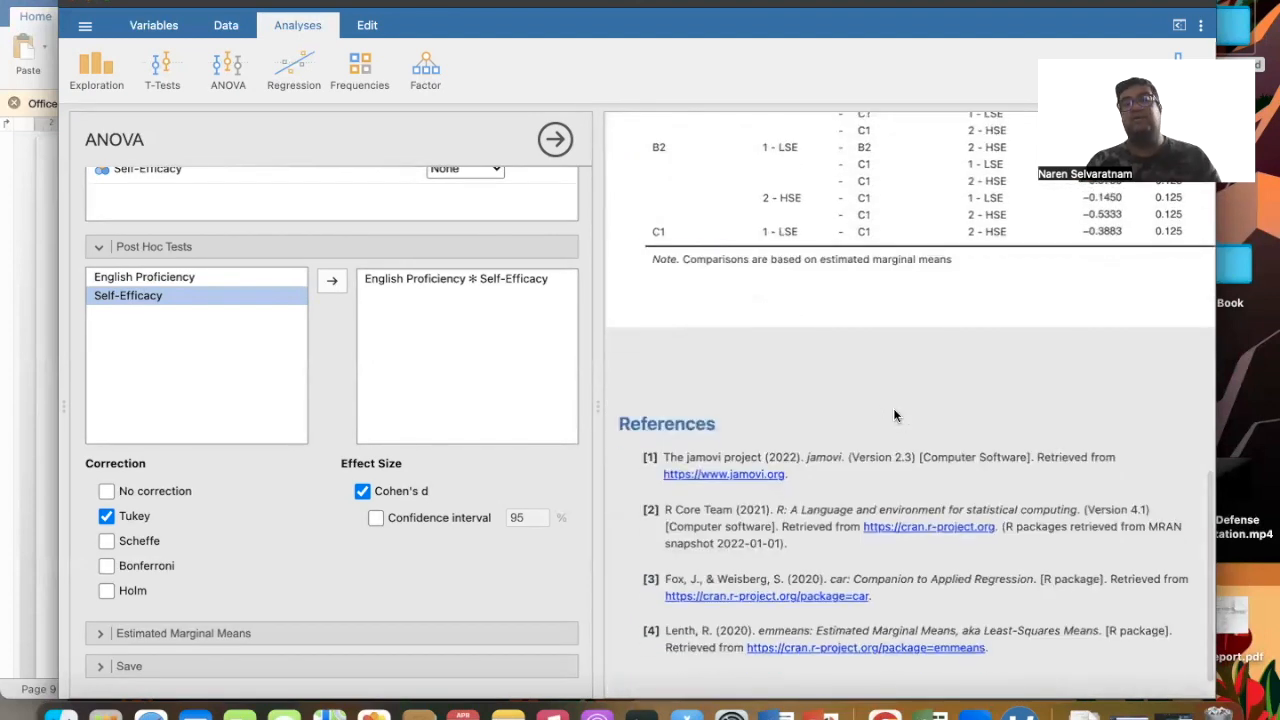
scroll(895, 415, up, 15)
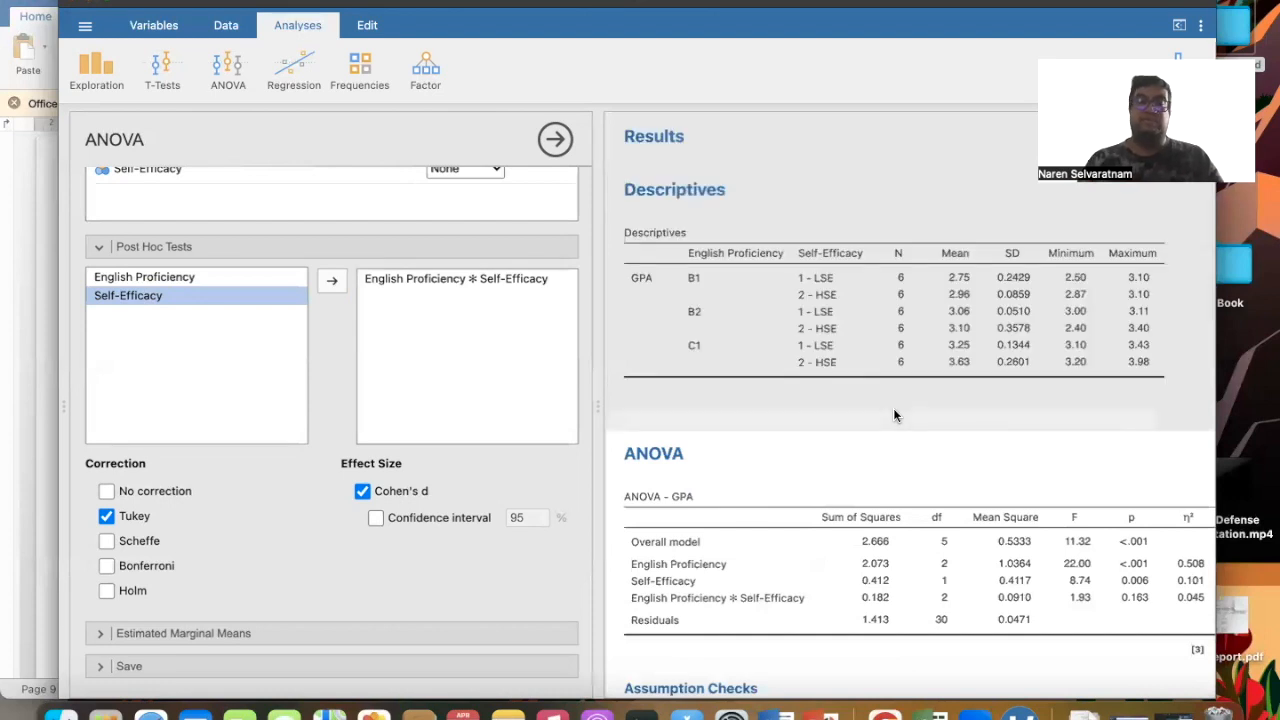
scroll(861, 392, down, 3)
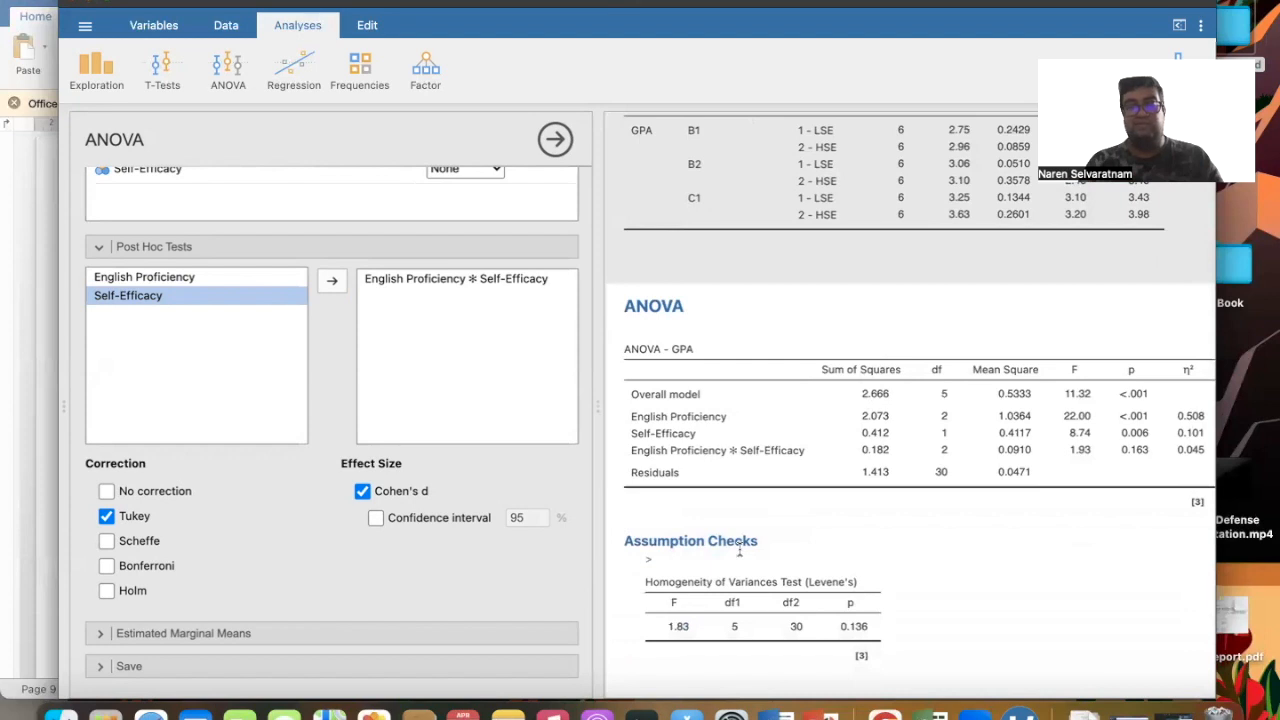
scroll(710, 423, down, 10)
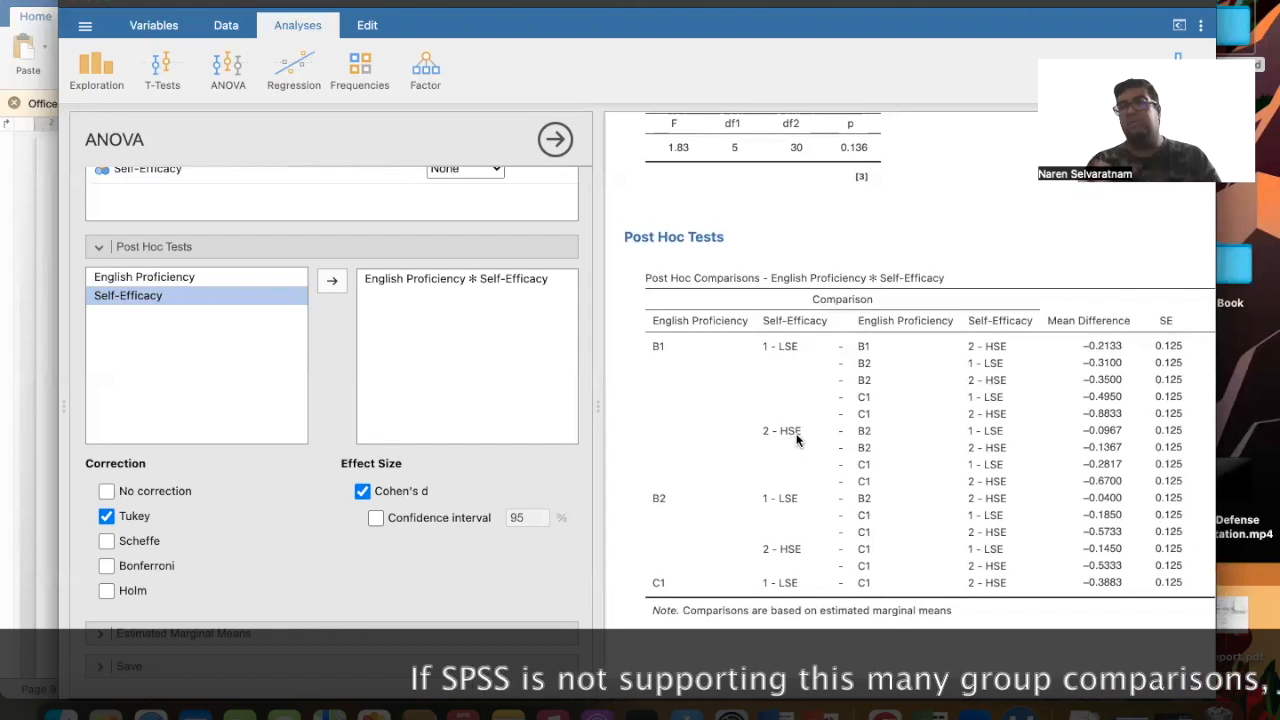
scroll(797, 440, right, 5)
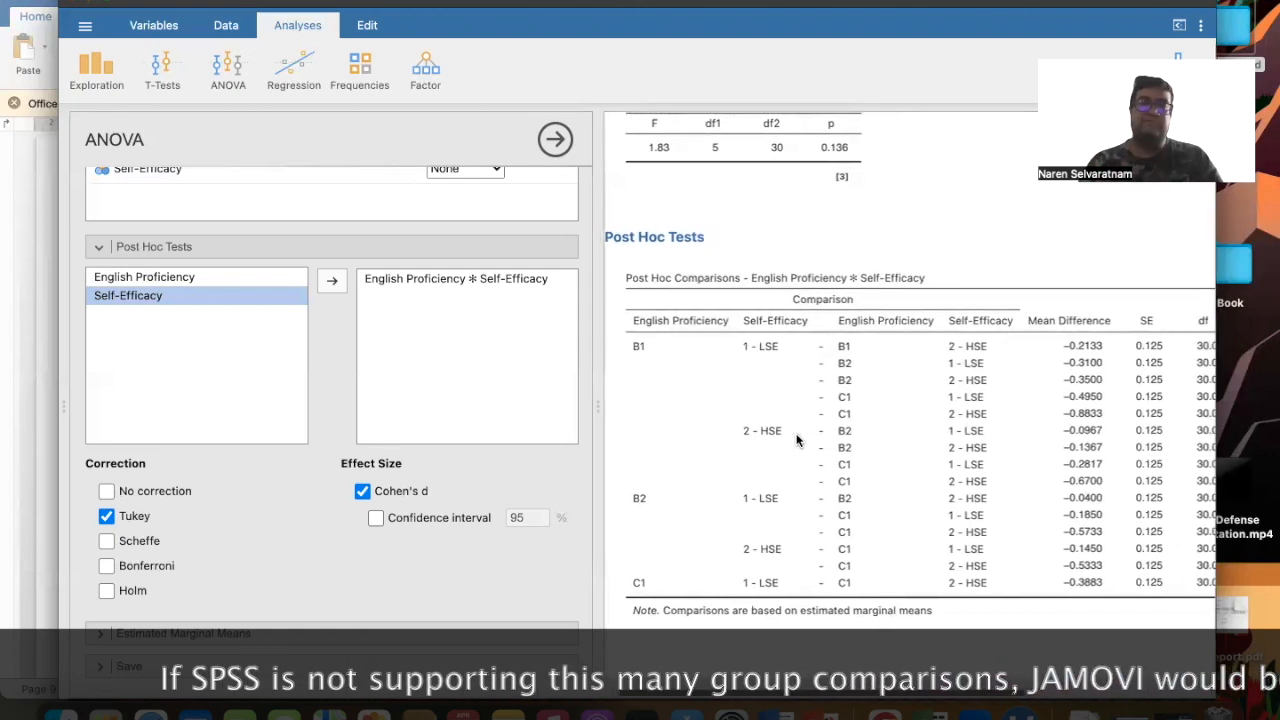
- Check the Tukey p-values and Cohen's d columns of the English Proficiency ✻ Self-Efficacy post hoc comparisons
scroll(797, 440, right, 4)
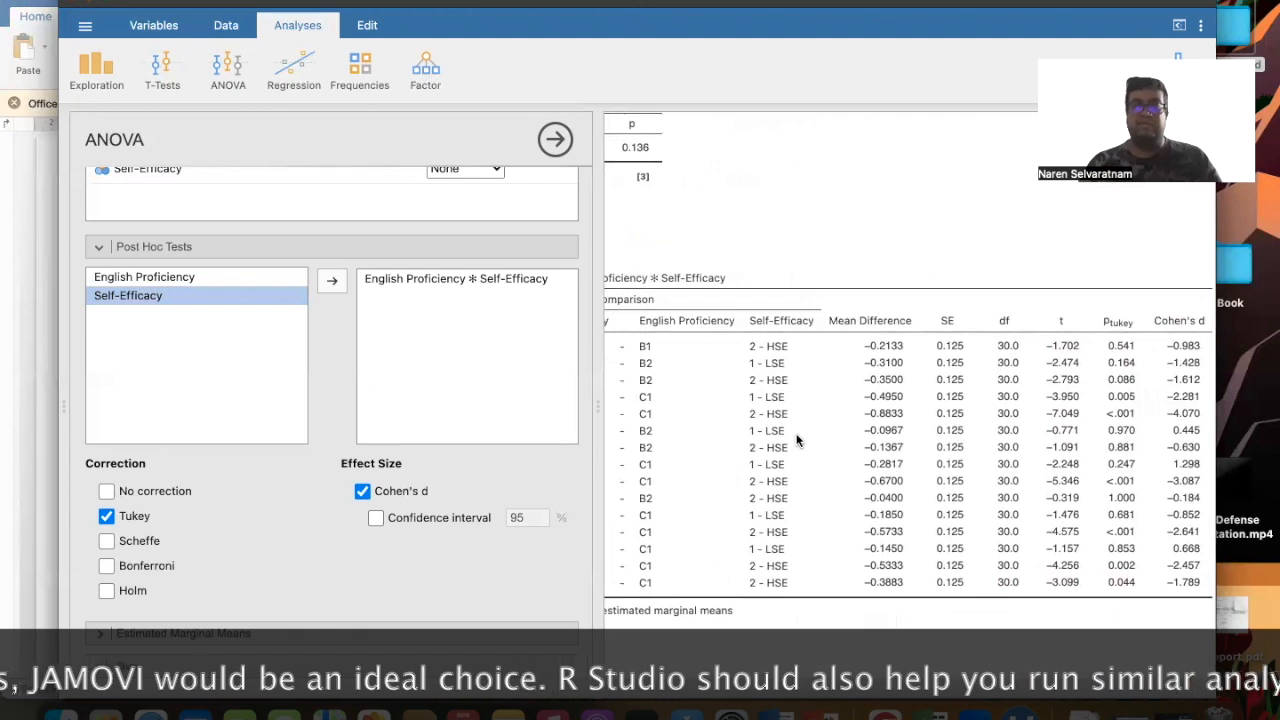
scroll(797, 440, left, 9)
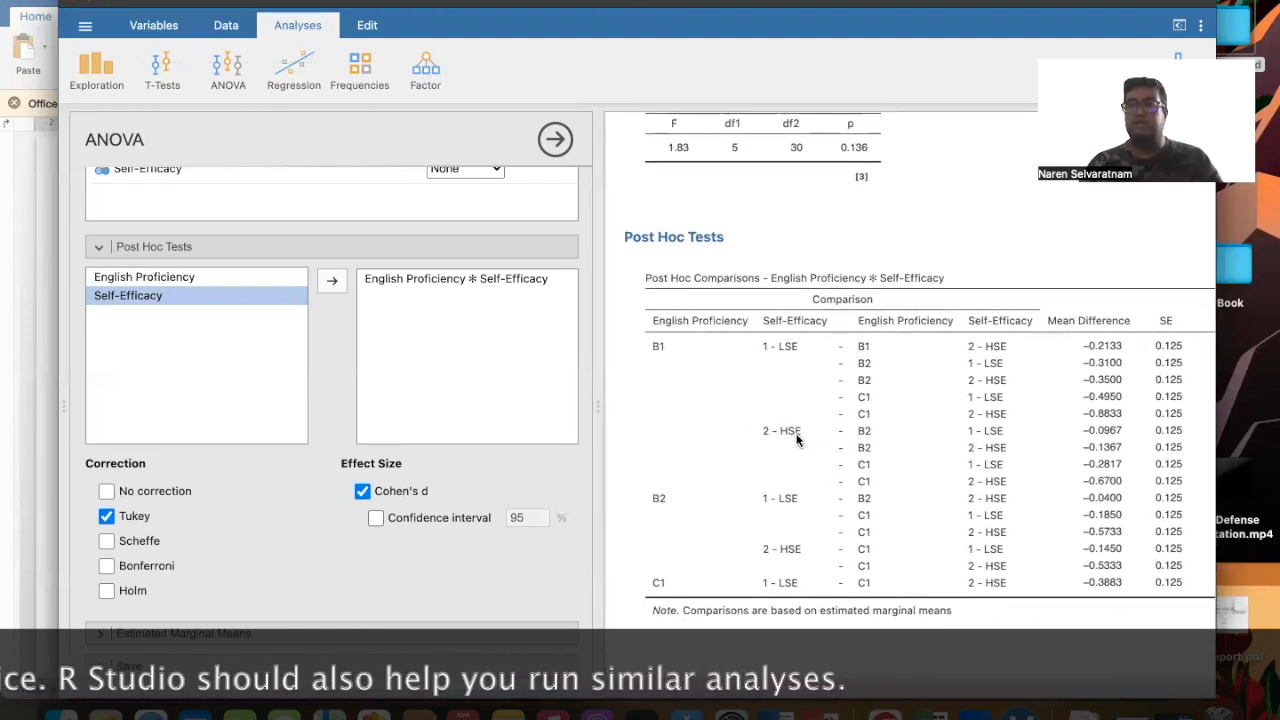
- Switch to the Word report and correct the Descriptive analysis opening sentence to read "nature of the data obtained, first, a series"
click(38, 322)
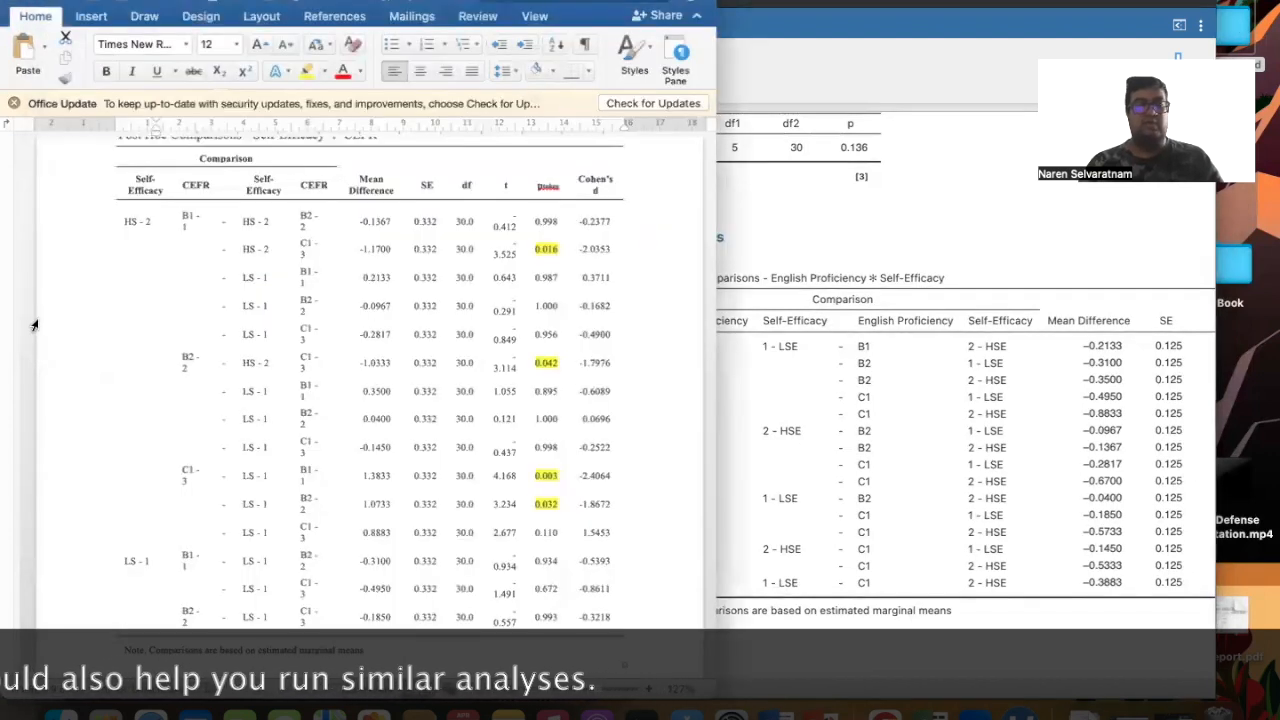
scroll(35, 325, up, 10)
scroll(34, 325, up, 15)
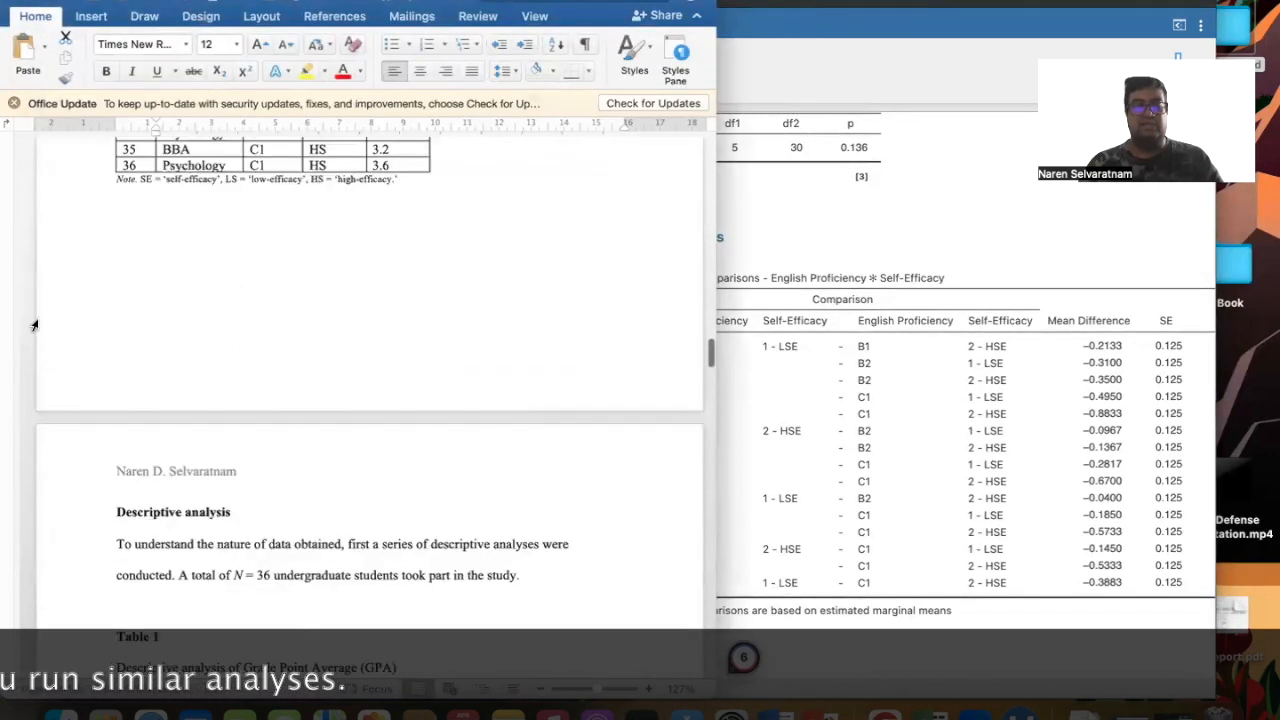
scroll(34, 325, down, 8)
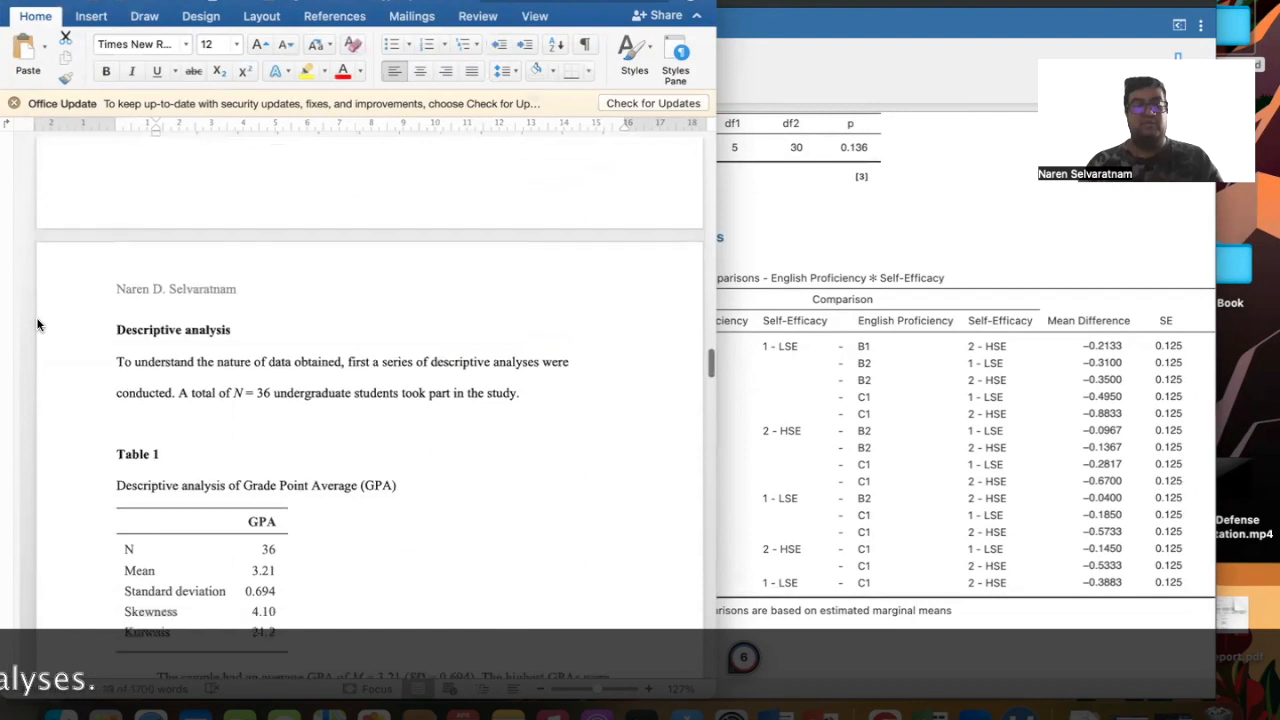
scroll(34, 325, down, 1)
scroll(34, 325, up, 5)
scroll(34, 325, down, 4)
scroll(34, 325, down, 2)
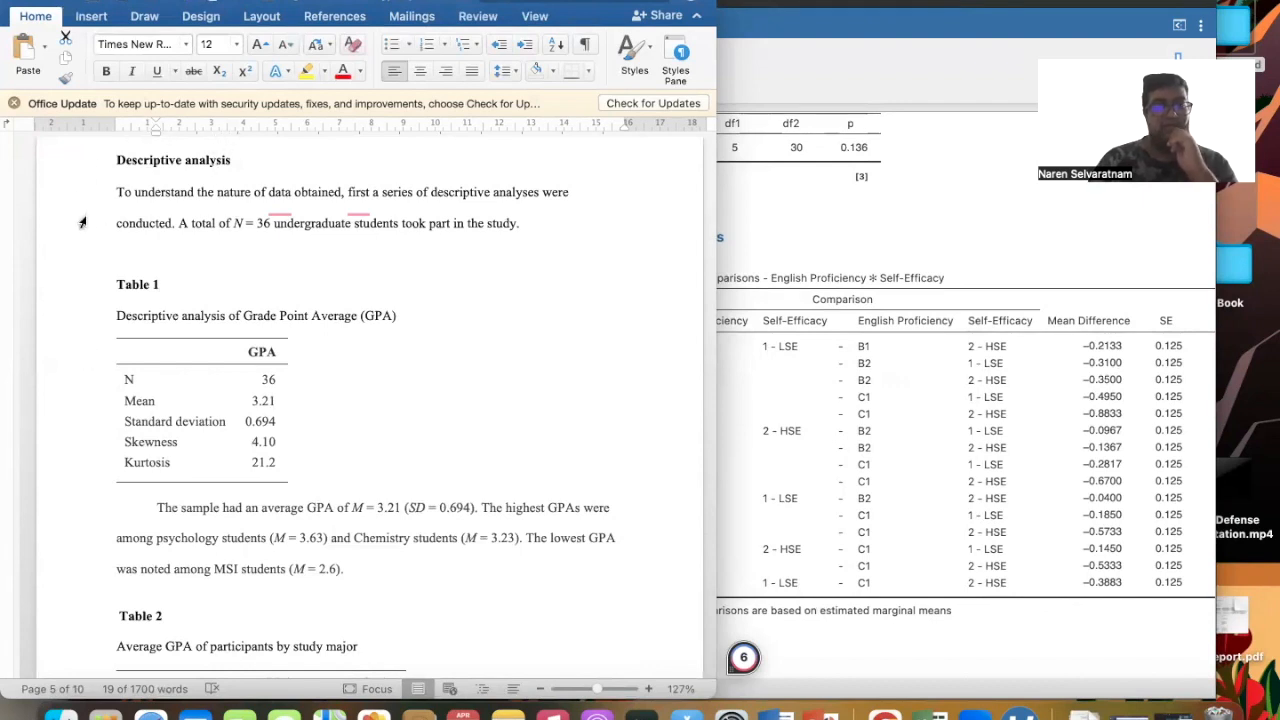
click(278, 198)
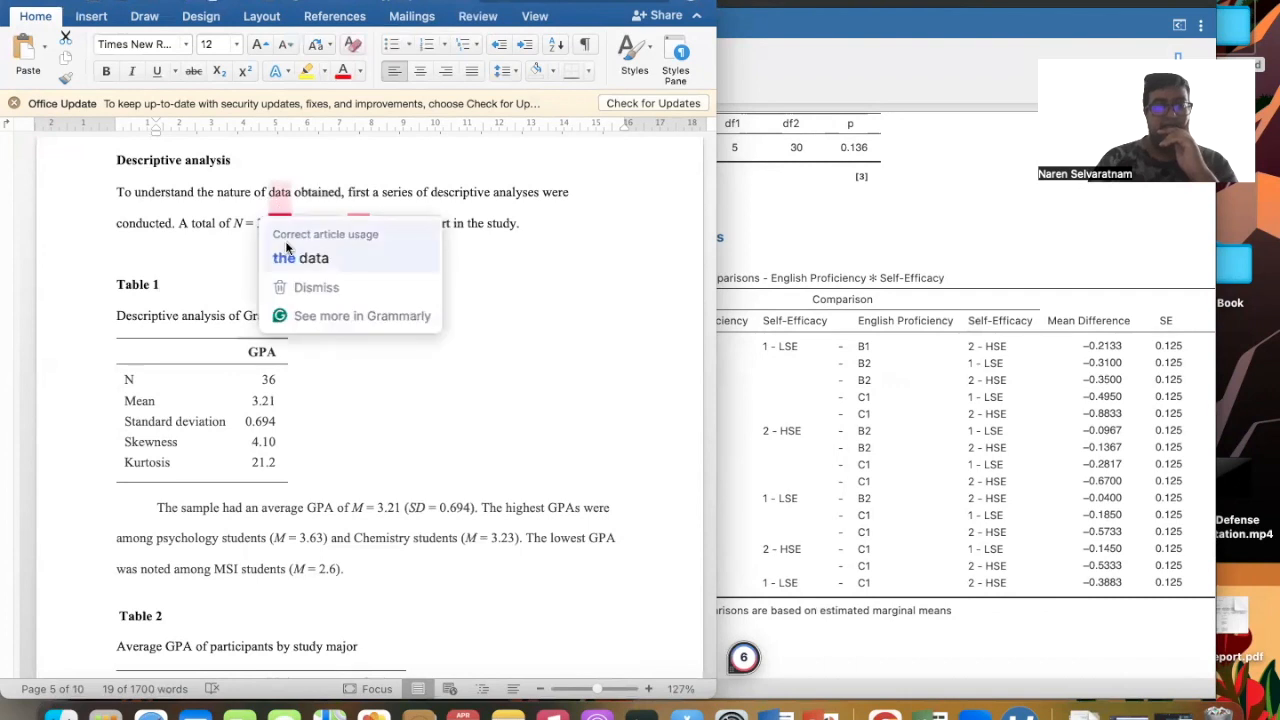
mouse_move(361, 205)
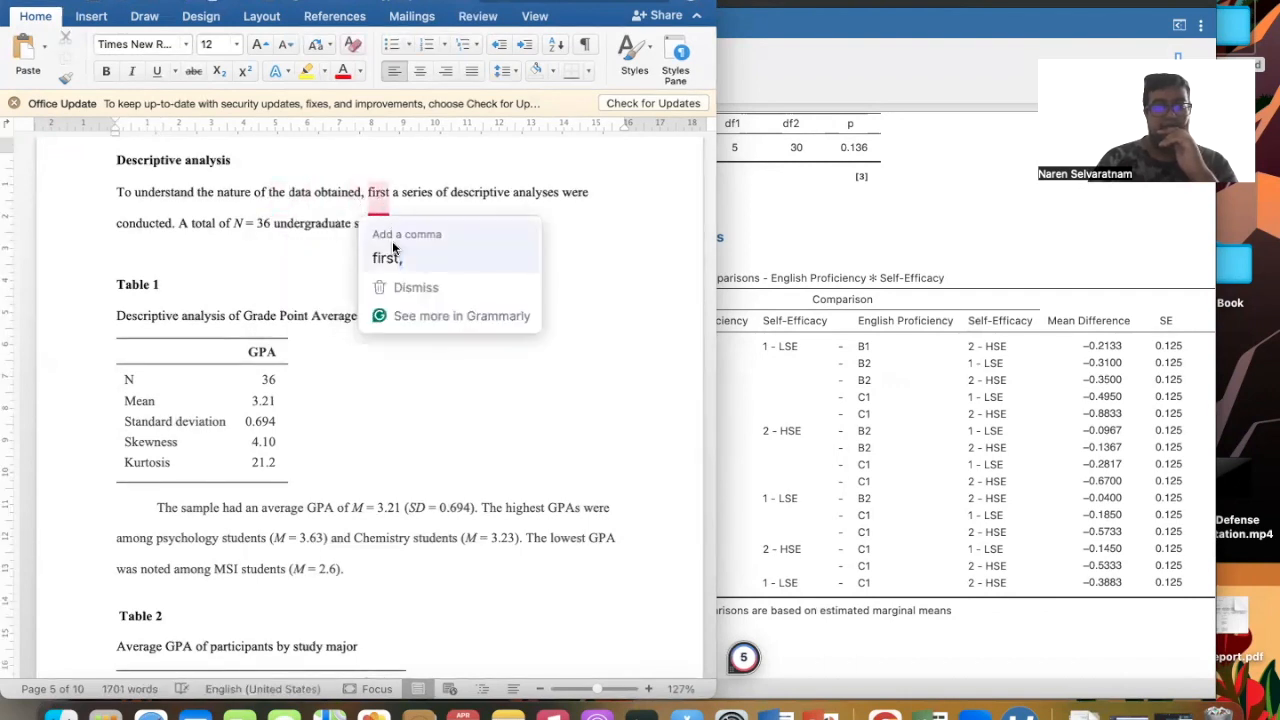
click(389, 193)
text(,)
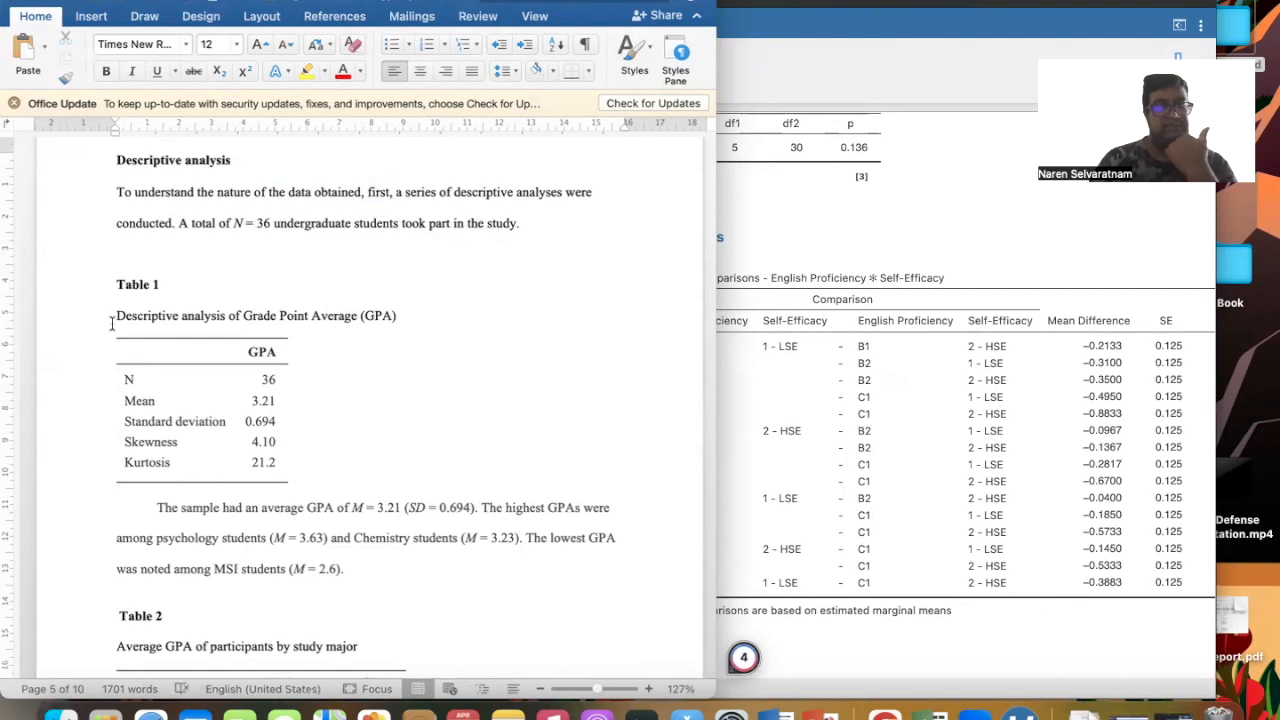
- Review the GPA paragraph below Table 1 and correct the major's abbreviation MSI to MIS in its last sentence
scroll(112, 320, down, 2)
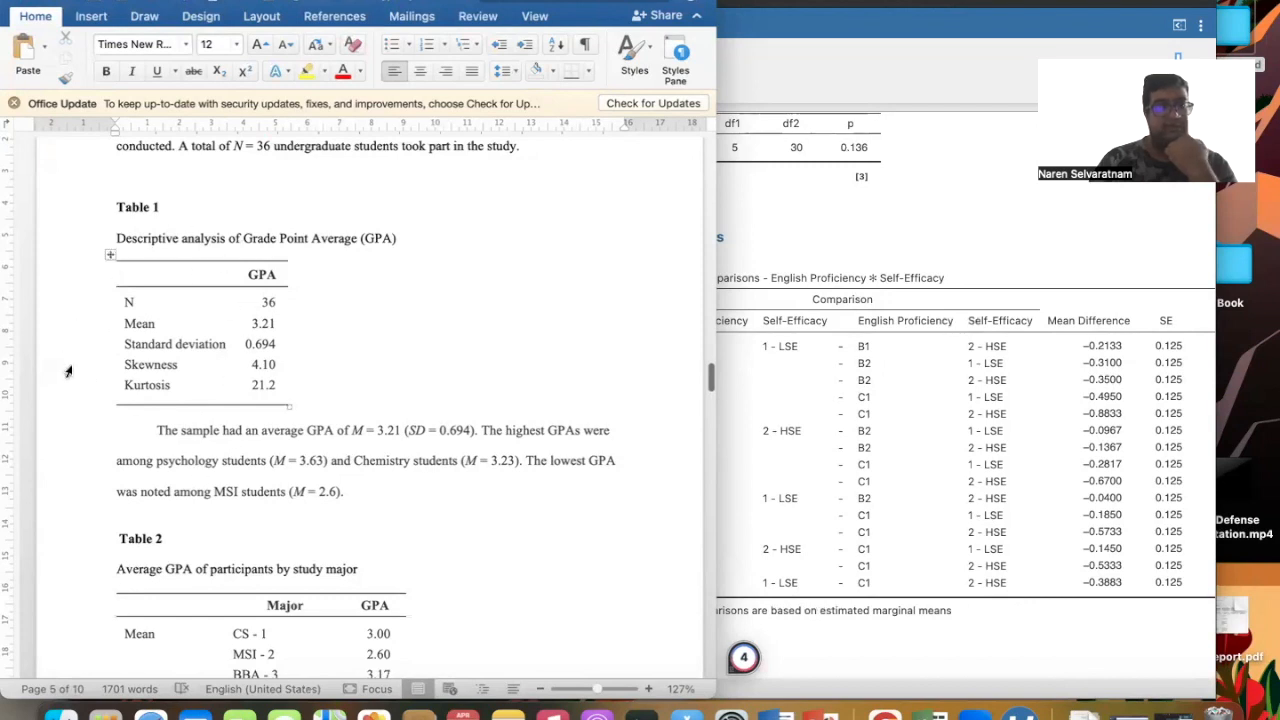
scroll(199, 430, down, 2)
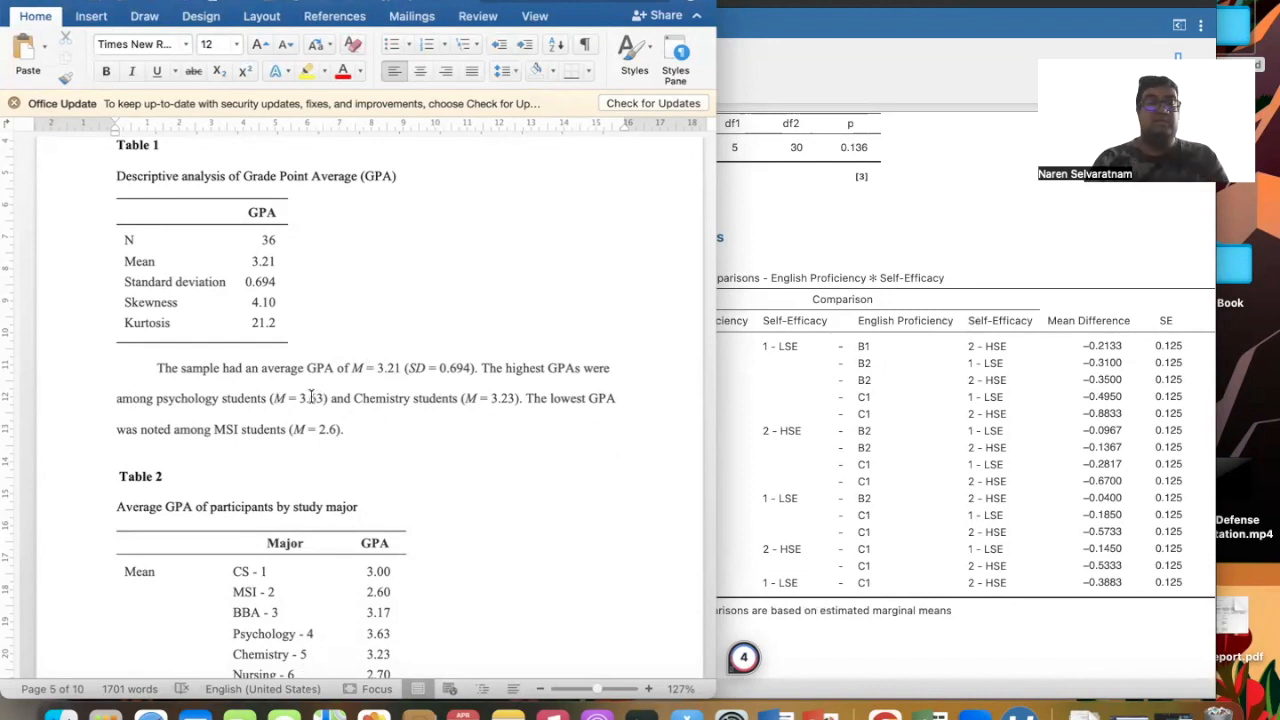
drag(298, 398, 320, 393)
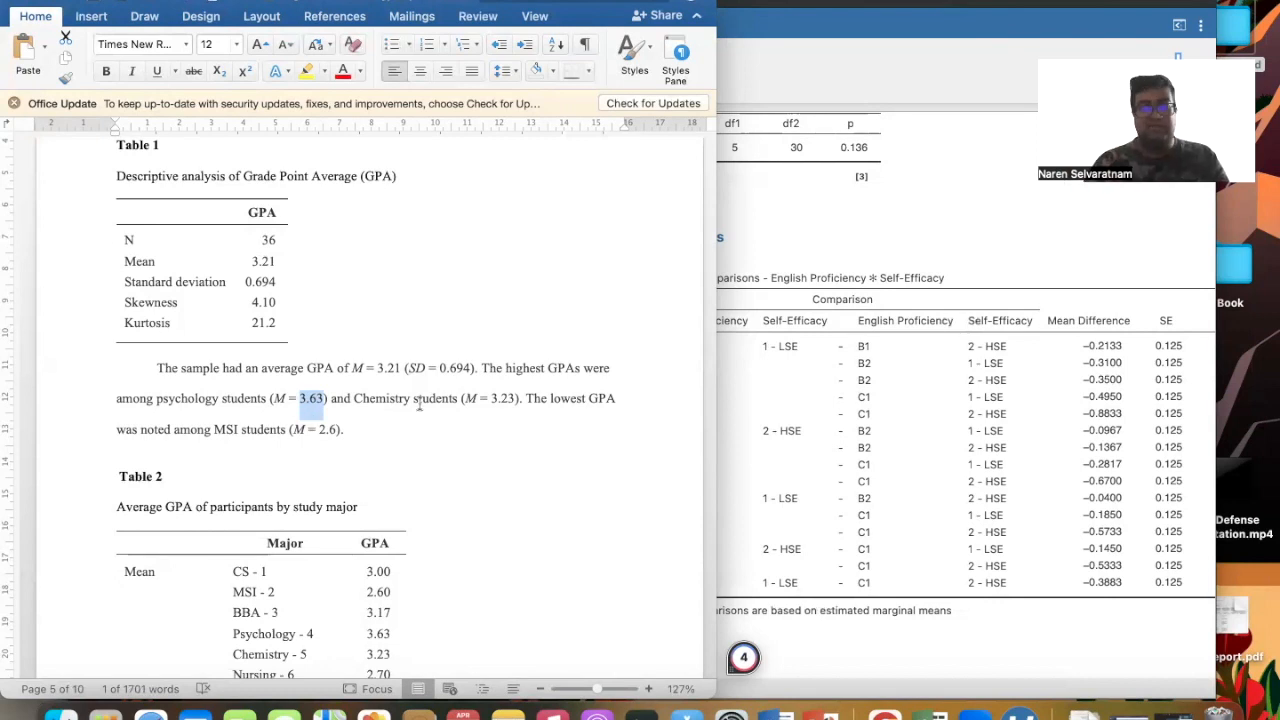
click(332, 397)
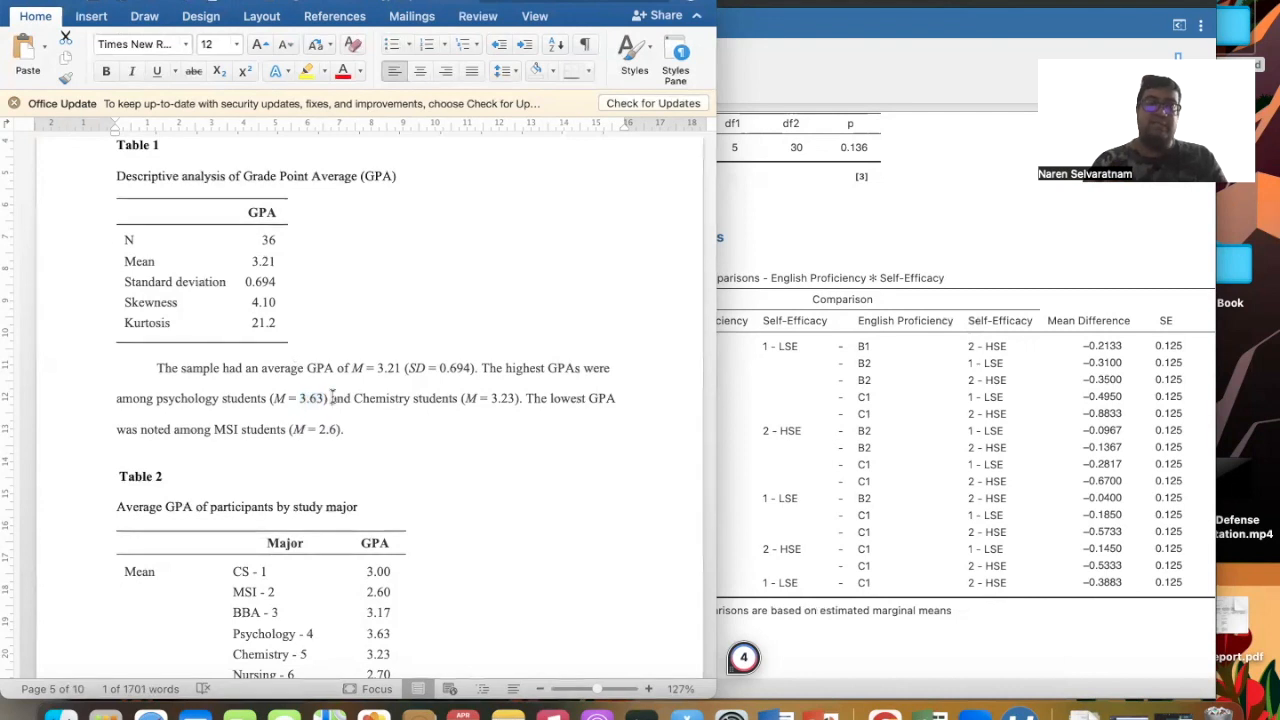
drag(300, 398, 325, 398)
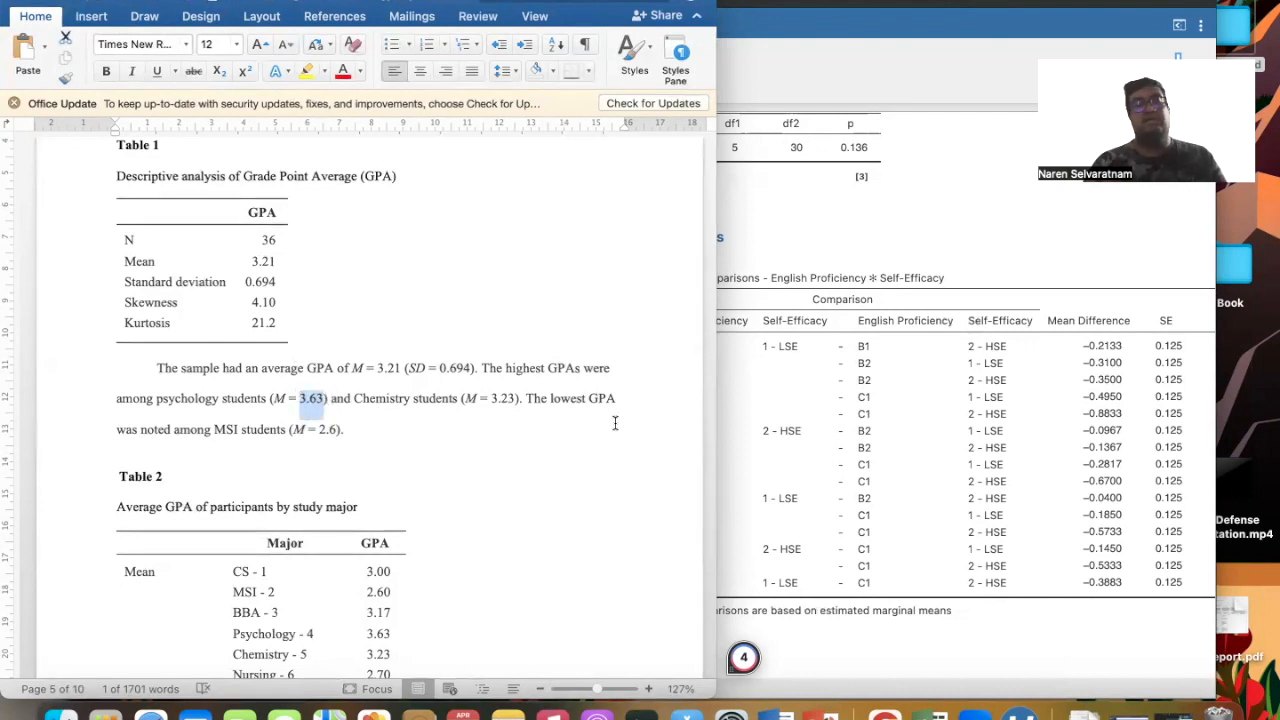
click(236, 429)
key(BackSpace)
key(BackSpace)
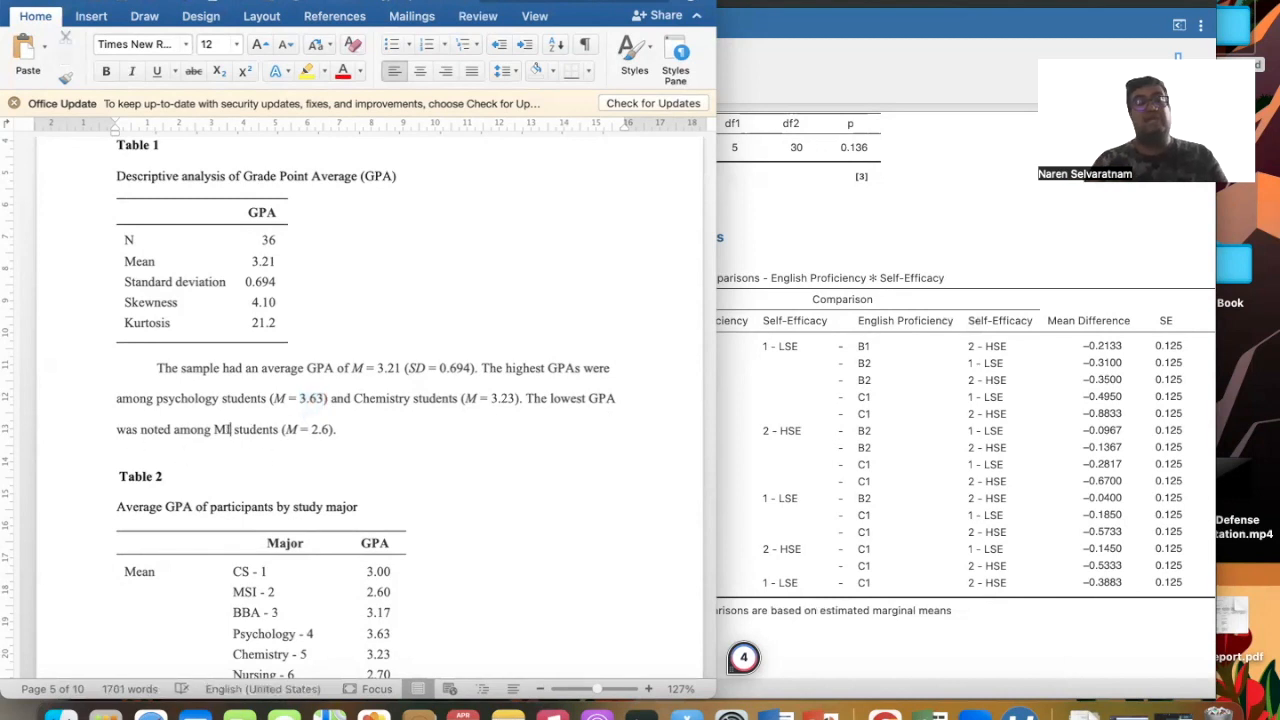
text(IS)
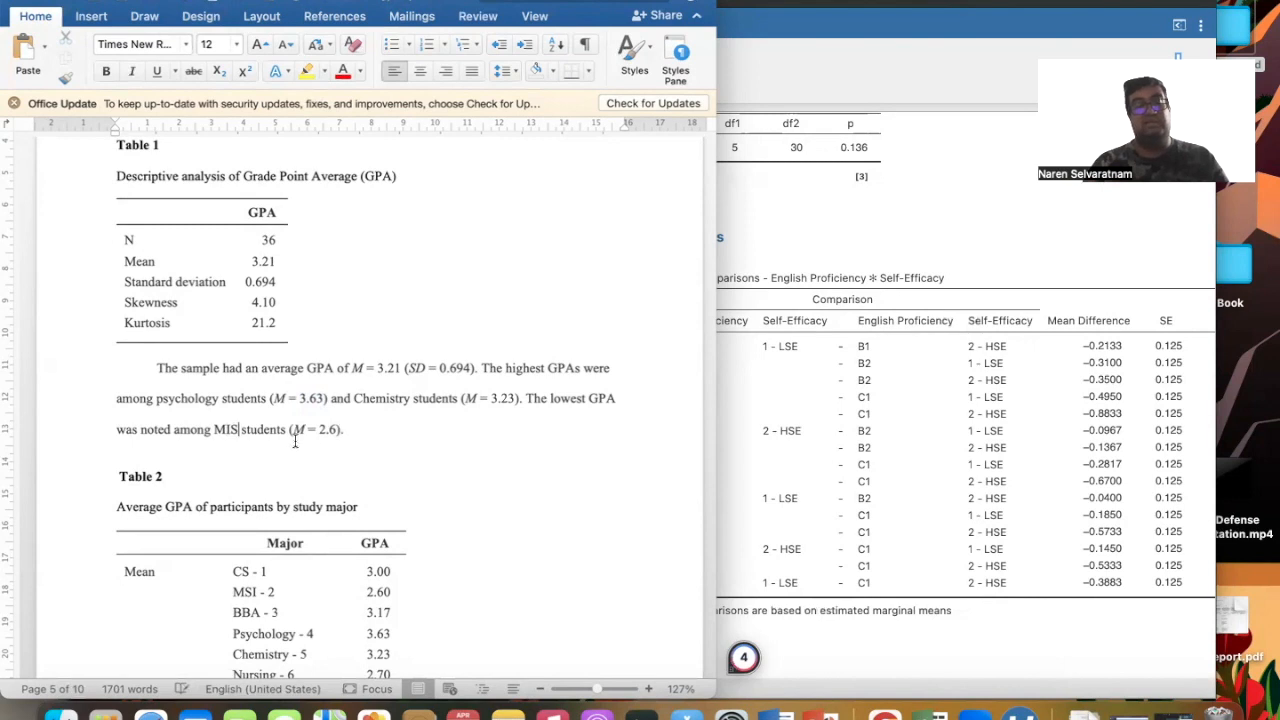
- Correct the major's abbreviation MSI to MIS in Table 2, Average GPA of participants by study major
scroll(512, 466, down, 6)
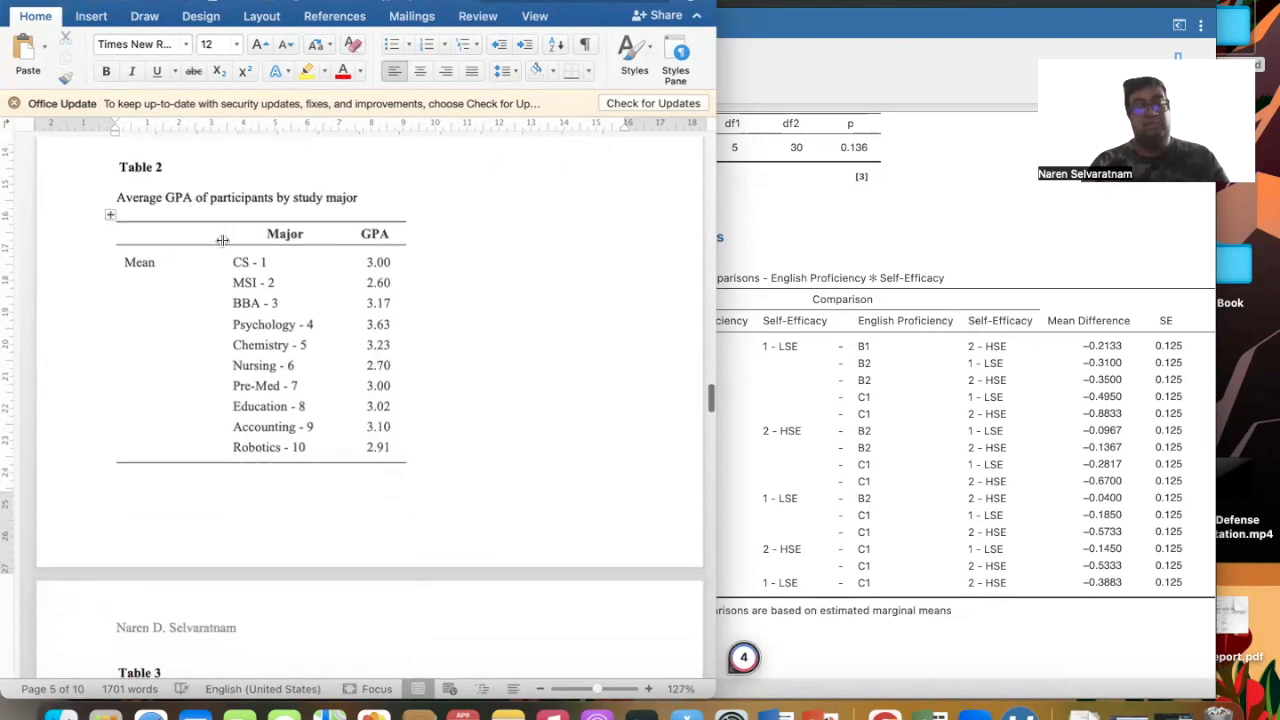
click(250, 282)
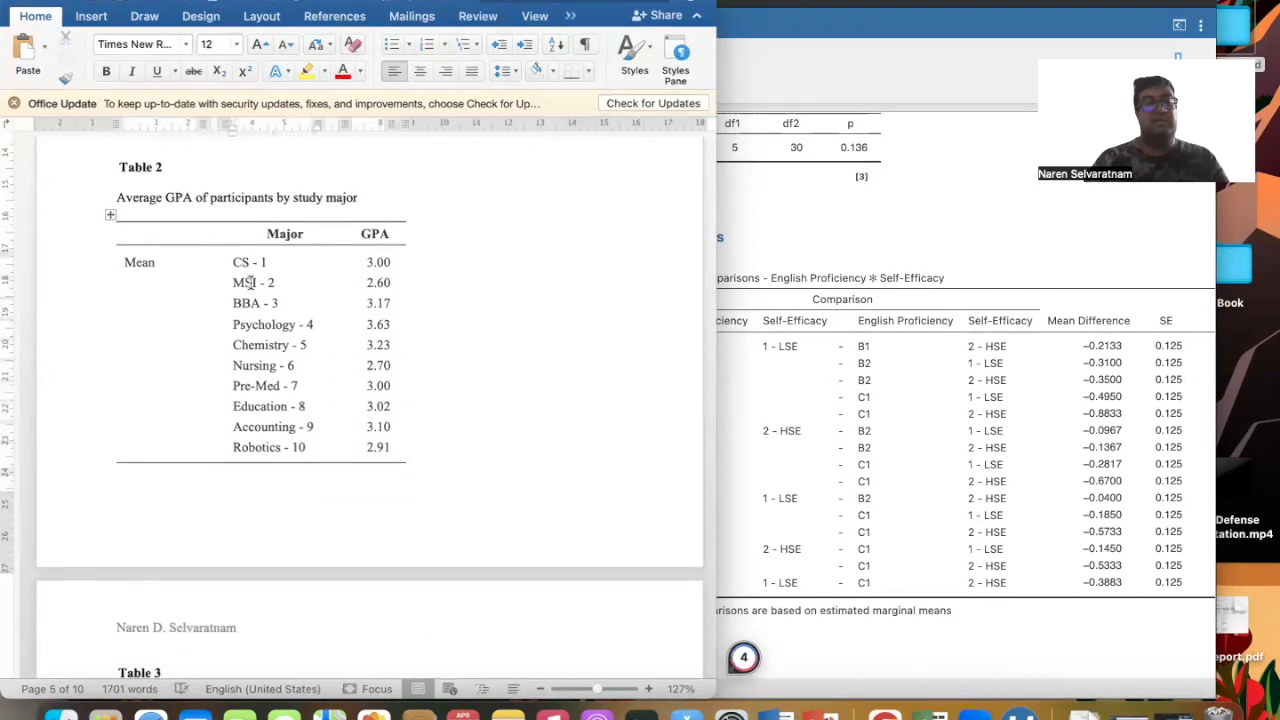
key(BackSpace)
key(BackSpace)
text(IS)
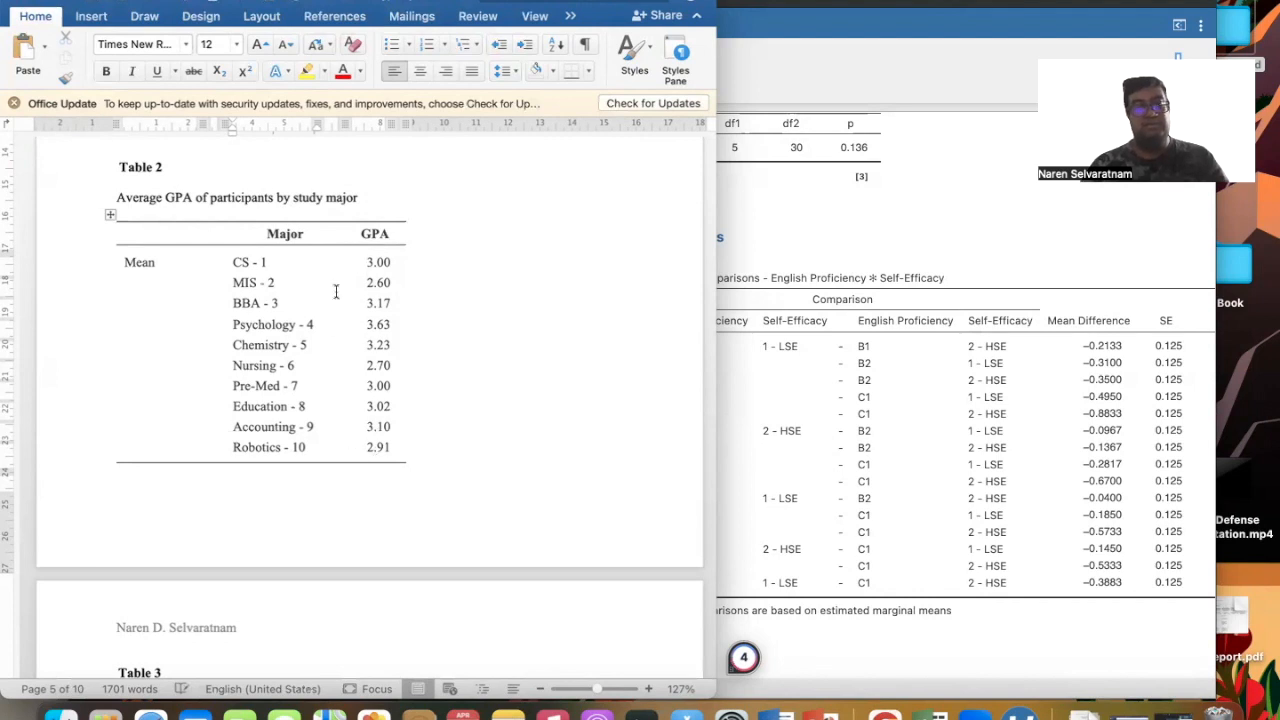
- Remove the numeric codes and dashes from the HS and LS labels in both the mean and standard deviation rows of Table 3
scroll(406, 462, down, 5)
scroll(408, 462, up, 10)
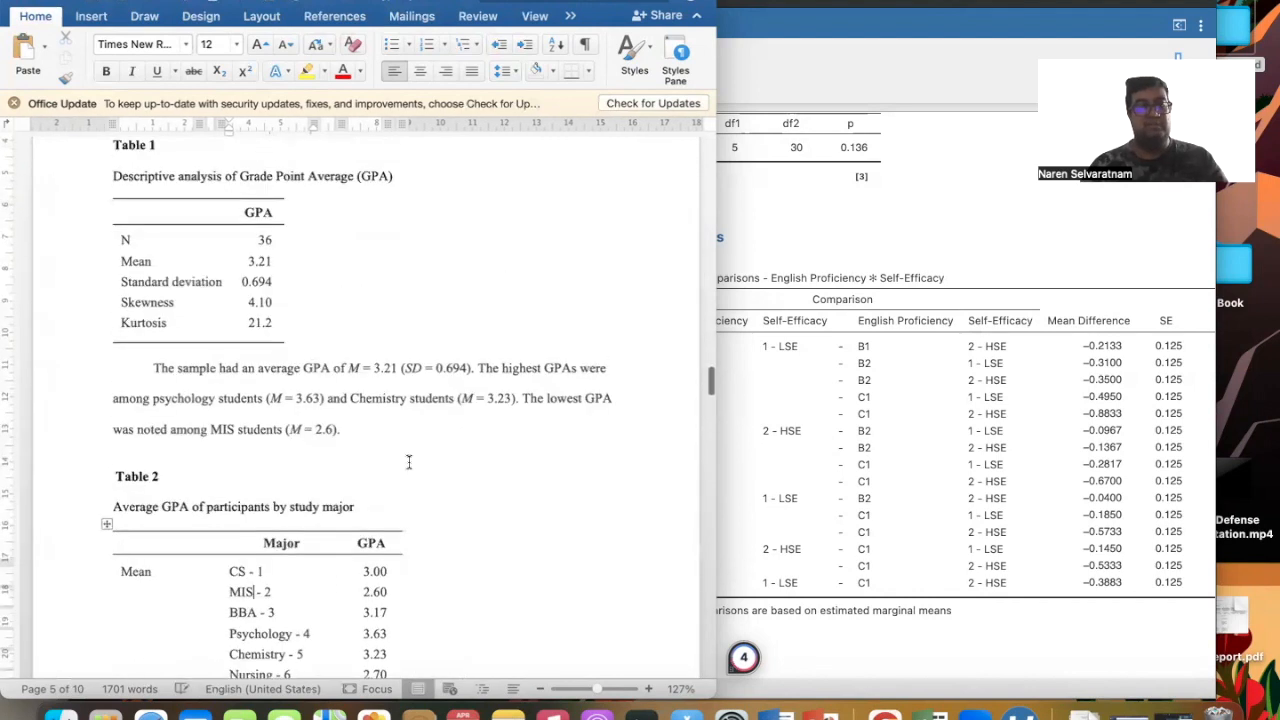
scroll(408, 462, down, 12)
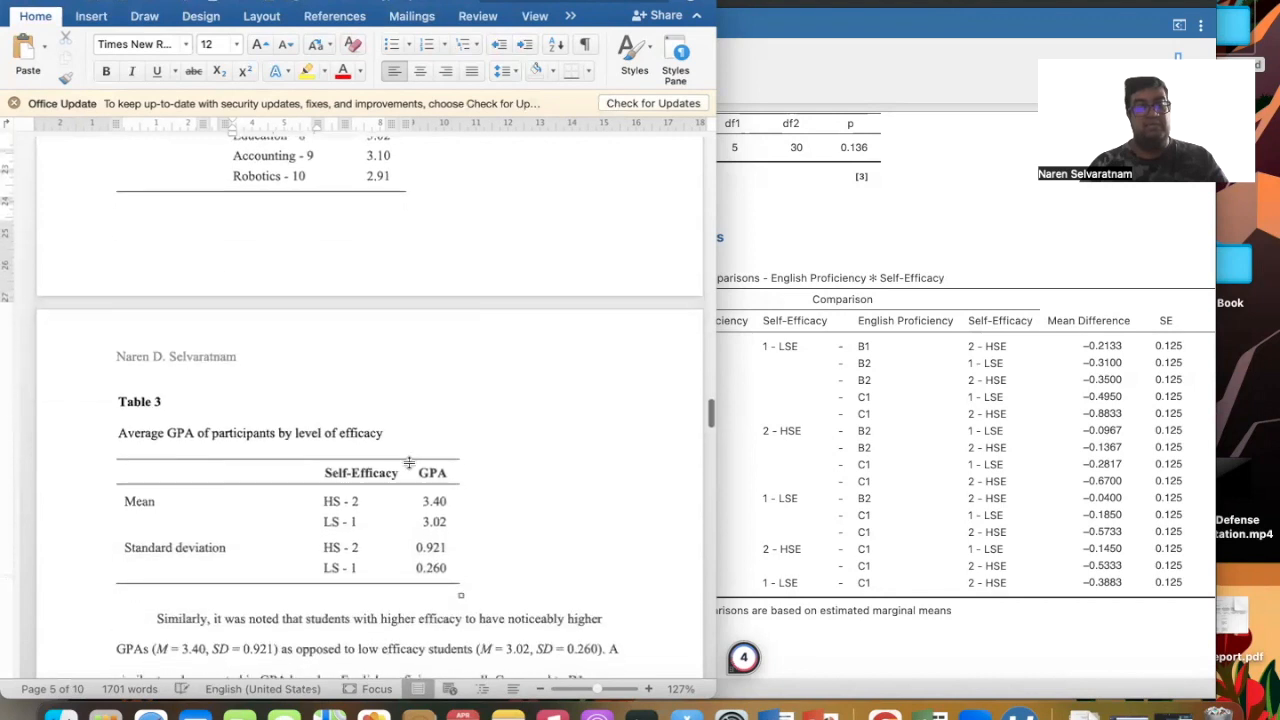
scroll(408, 462, down, 3)
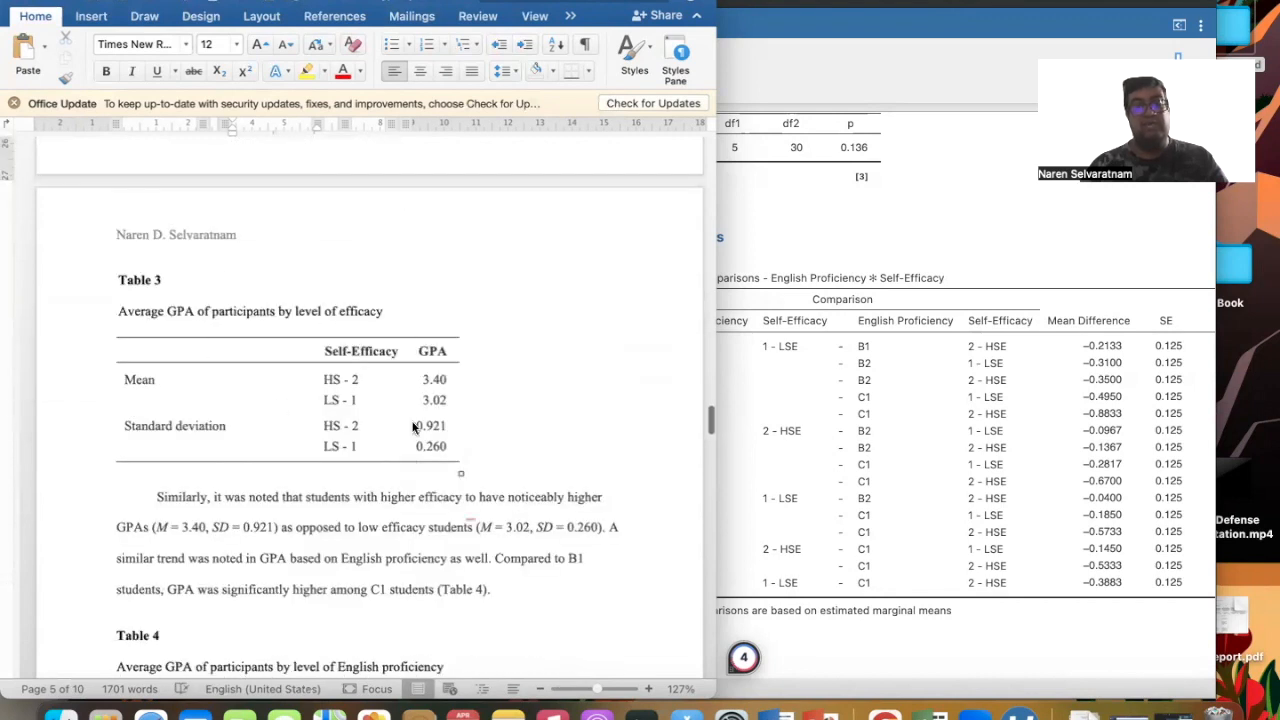
scroll(410, 428, down, 2)
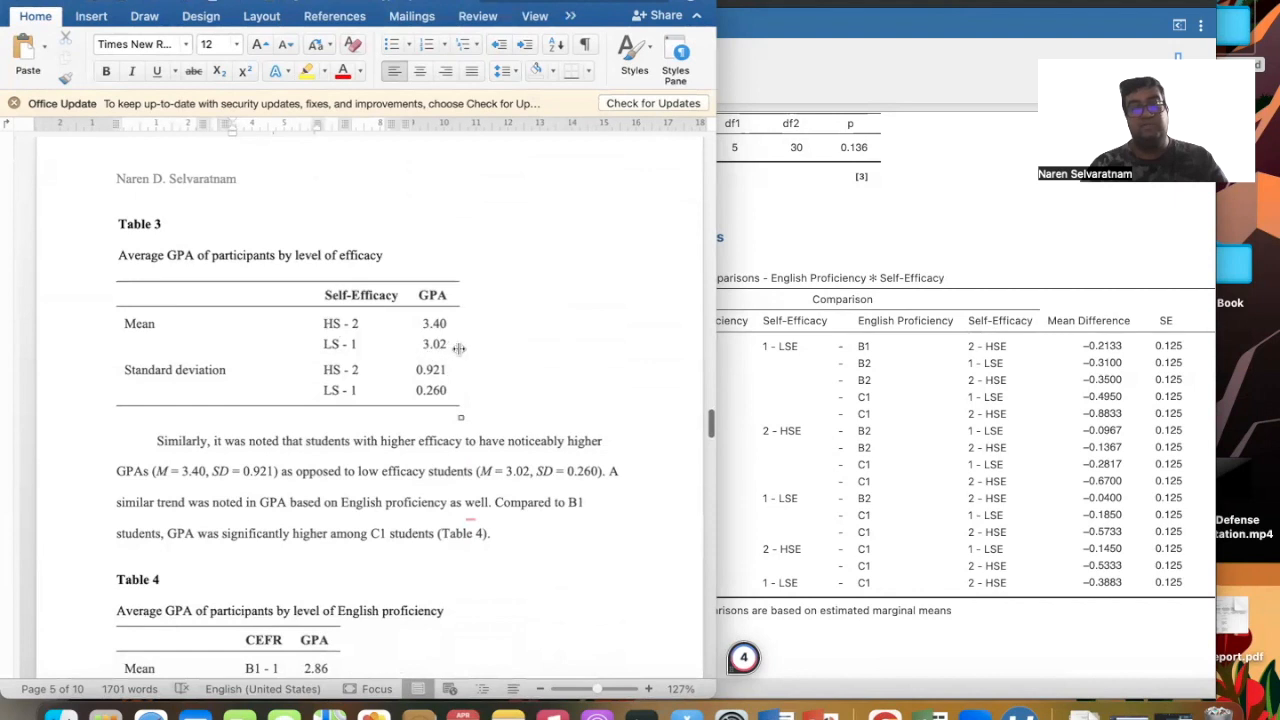
click(363, 321)
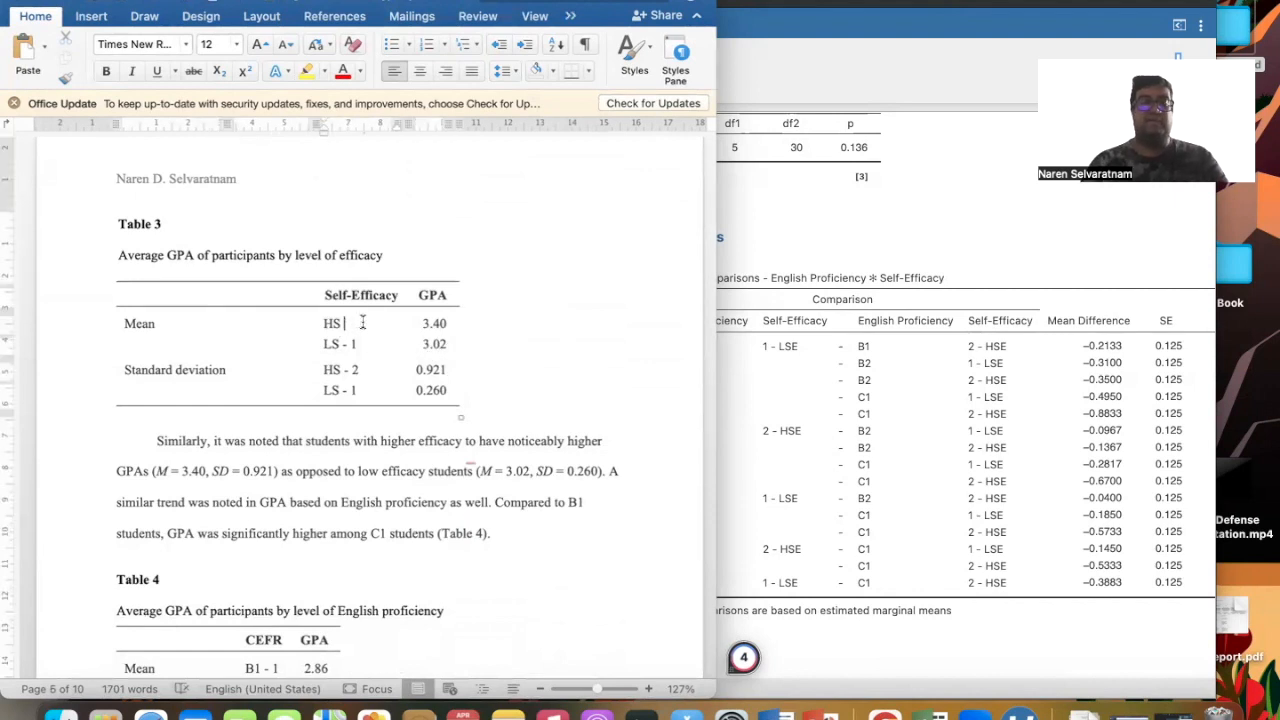
click(358, 342)
key(BackSpace)
key(BackSpace)
key(BackSpace)
key(BackSpace)
click(352, 370)
key(BackSpace)
key(BackSpace)
key(BackSpace)
key(BackSpace)
click(358, 392)
key(BackSpace)
key(BackSpace)
key(BackSpace)
key(BackSpace)
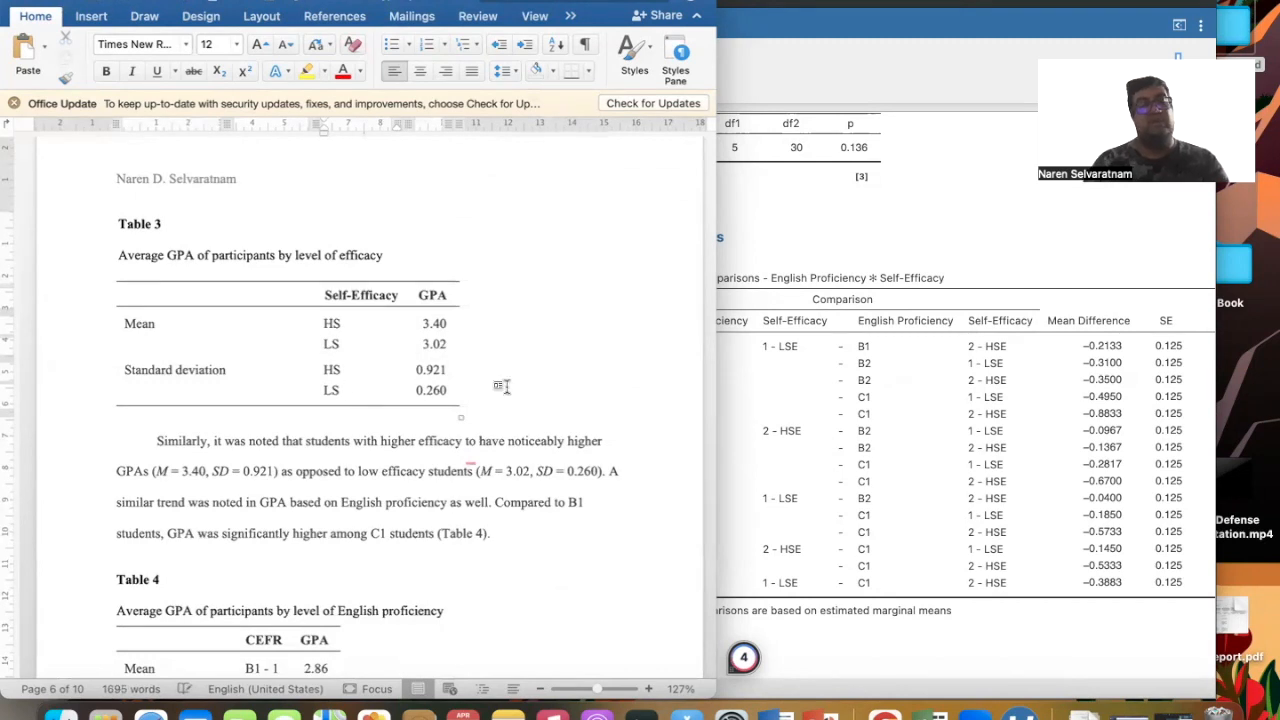
- Remove the numeric codes and dashes after all ten major names in Table 2, from CS to Robotics
scroll(502, 386, up, 5)
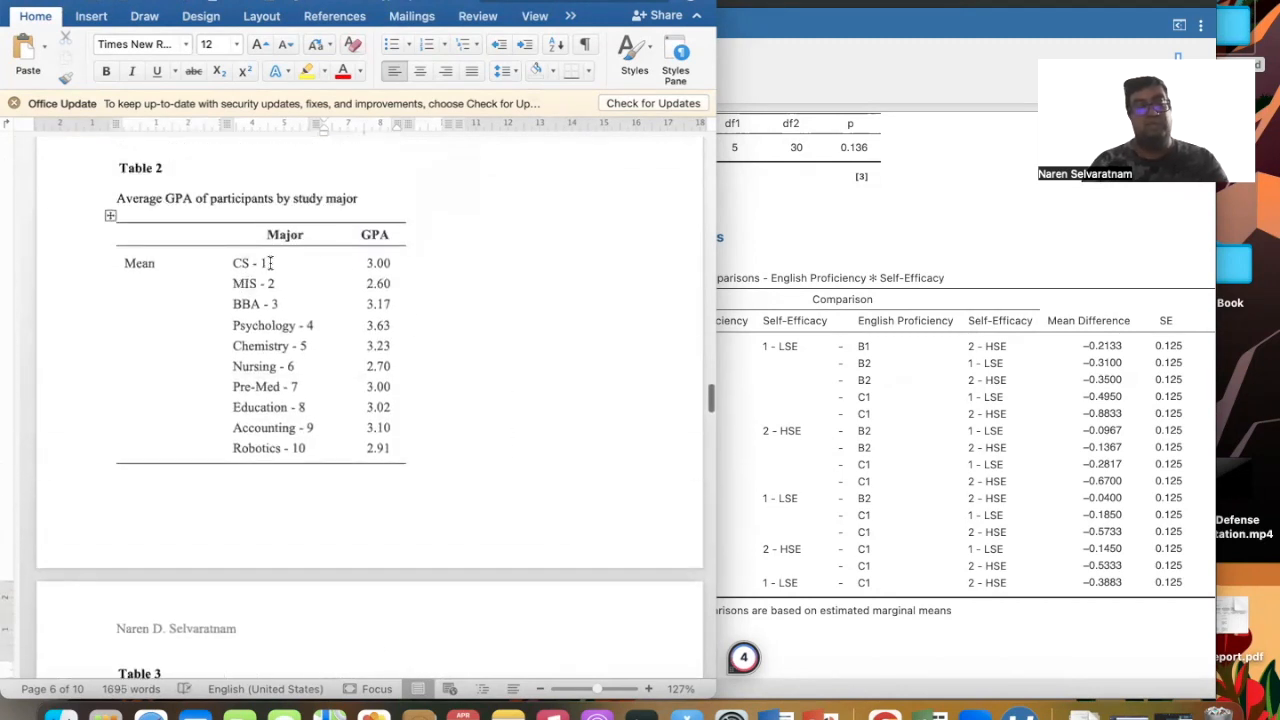
click(270, 263)
key(BackSpace)
key(BackSpace)
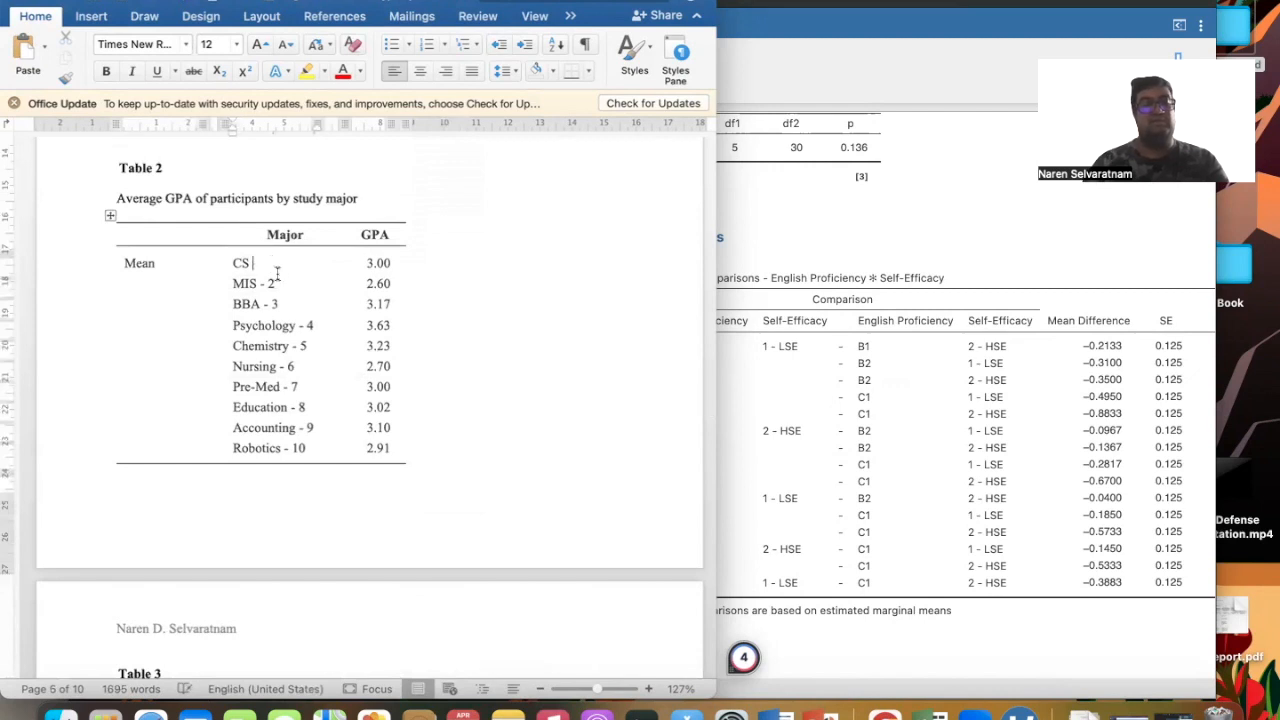
key(BackSpace)
key(BackSpace)
key(BackSpace)
key(BackSpace)
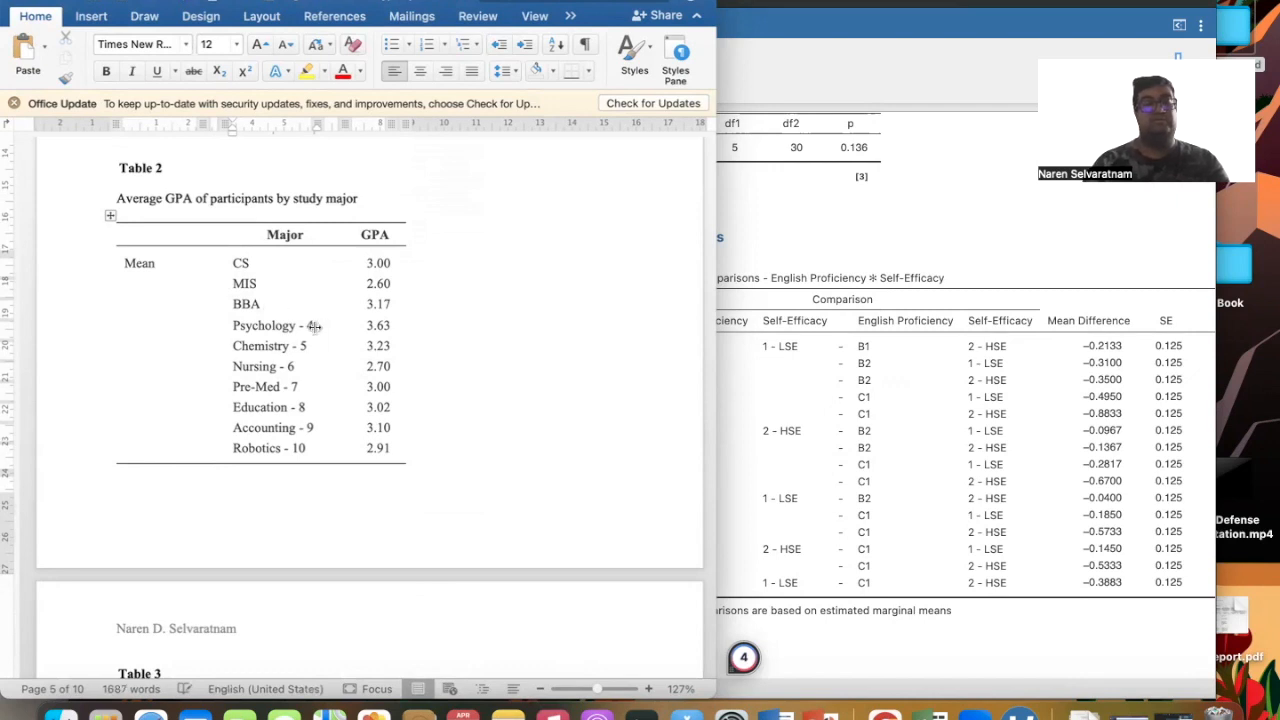
click(312, 325)
key(BackSpace)
key(BackSpace)
click(311, 344)
key(BackSpace)
key(BackSpace)
key(BackSpace)
key(BackSpace)
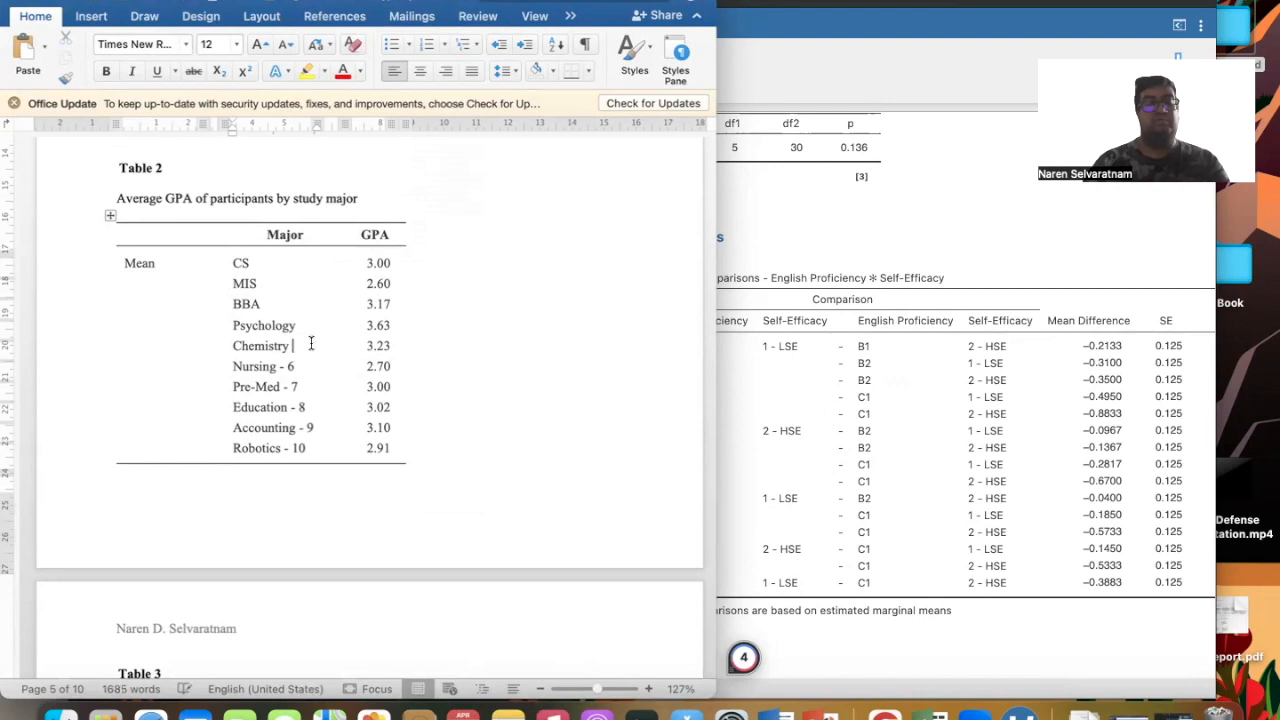
click(292, 366)
key(BackSpace)
key(BackSpace)
key(BackSpace)
key(BackSpace)
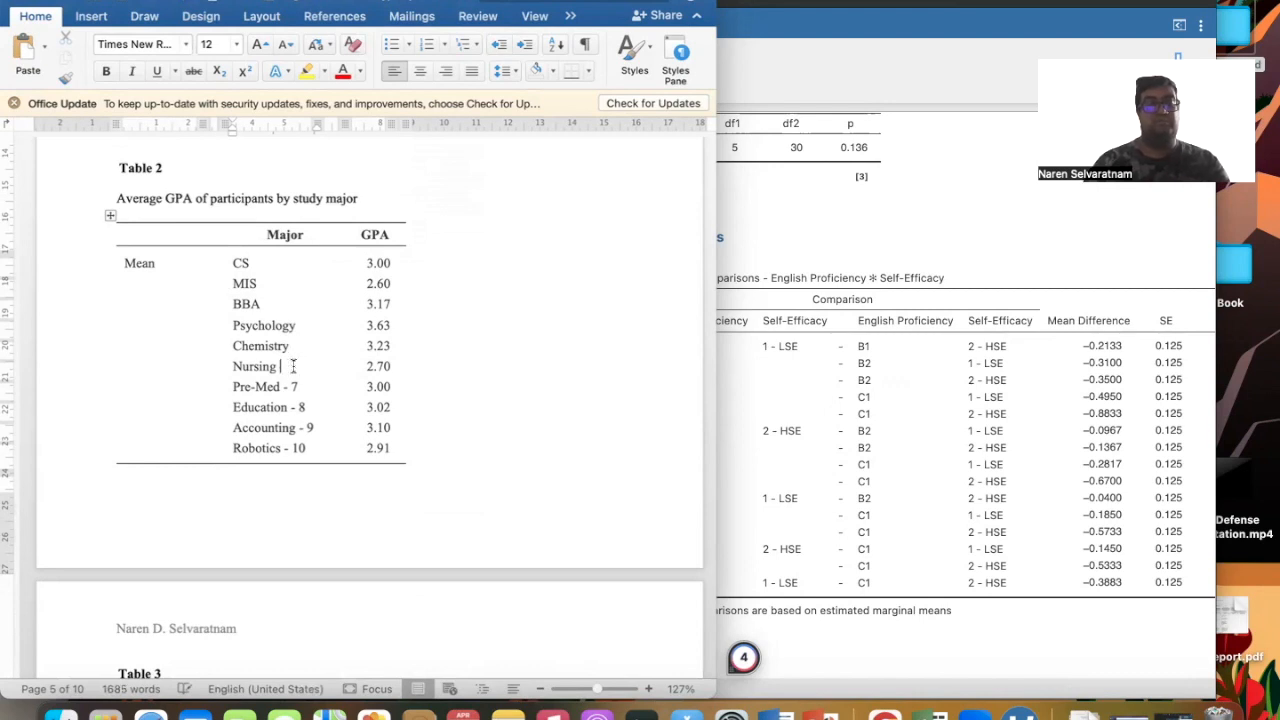
click(294, 386)
key(BackSpace)
key(BackSpace)
key(BackSpace)
key(BackSpace)
click(303, 407)
key(BackSpace)
key(BackSpace)
key(BackSpace)
key(BackSpace)
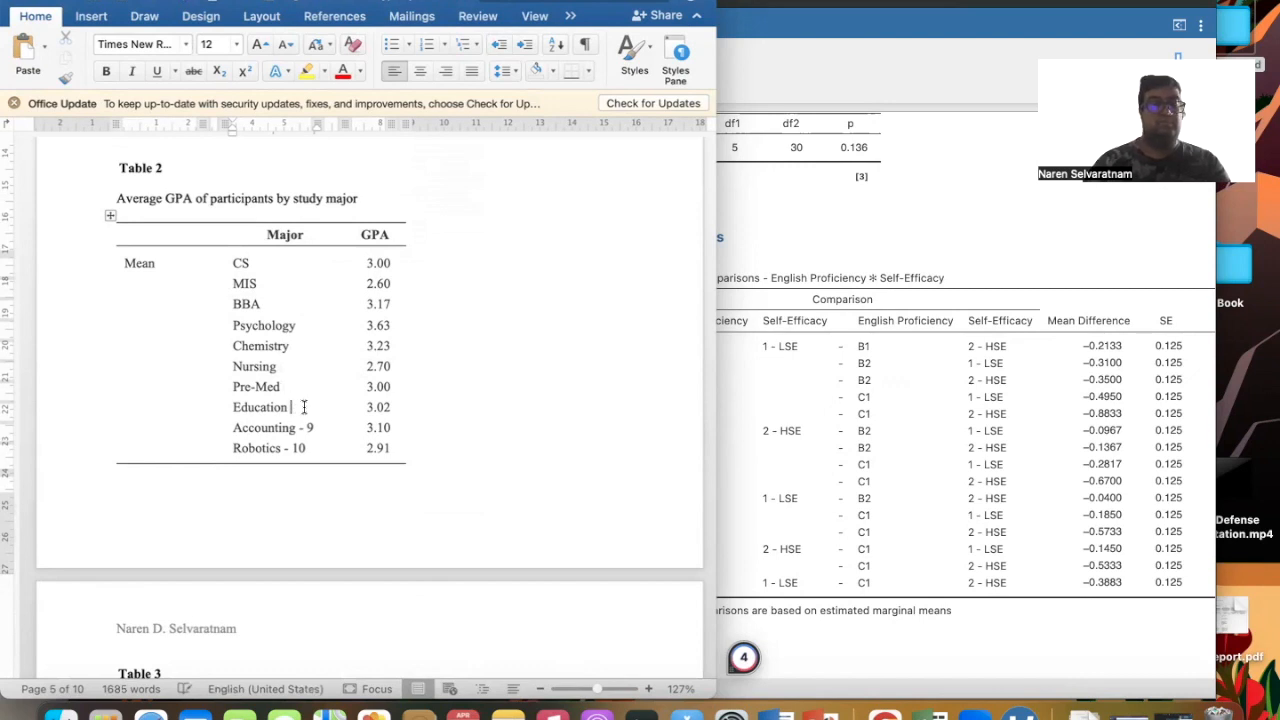
click(313, 427)
key(BackSpace)
key(BackSpace)
key(BackSpace)
key(BackSpace)
key(BackSpace)
key(BackSpace)
key(BackSpace)
key(BackSpace)
key(BackSpace)
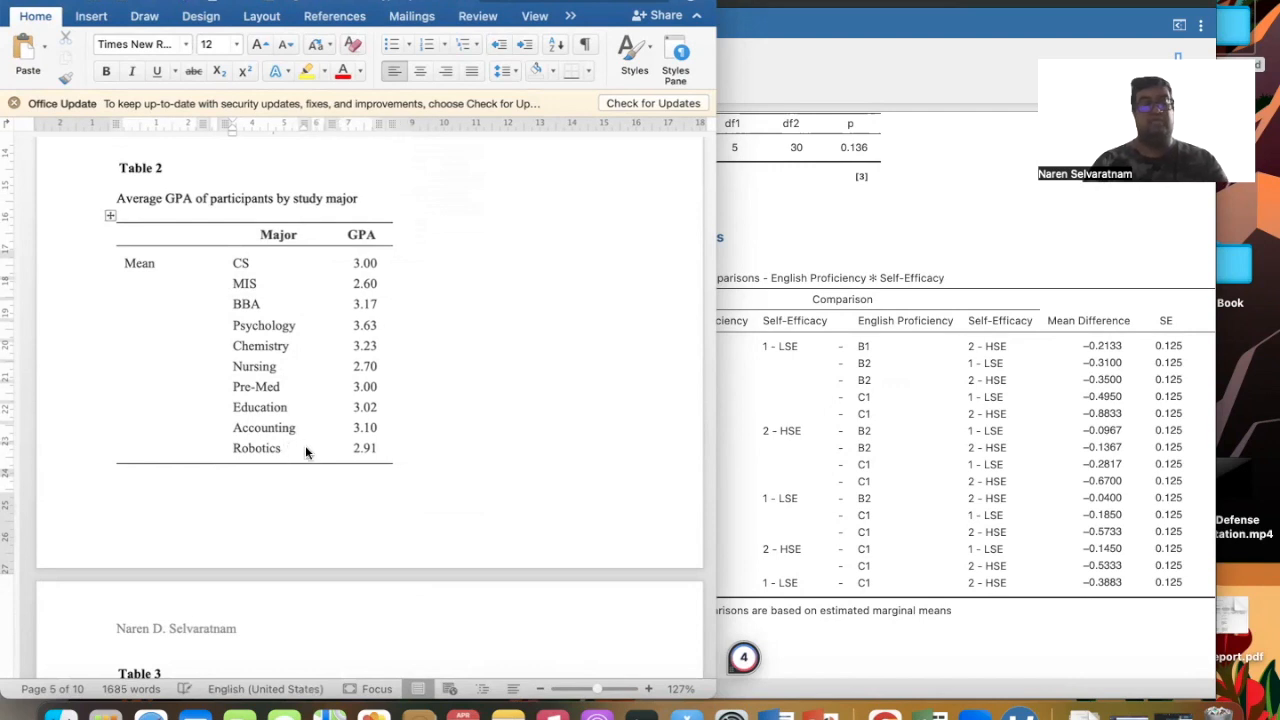
- Dismiss the Grammarly suggestion to fix the infinitive in the self-efficacy paragraph below Table 3
scroll(306, 452, up, 5)
scroll(306, 452, down, 5)
scroll(306, 452, down, 10)
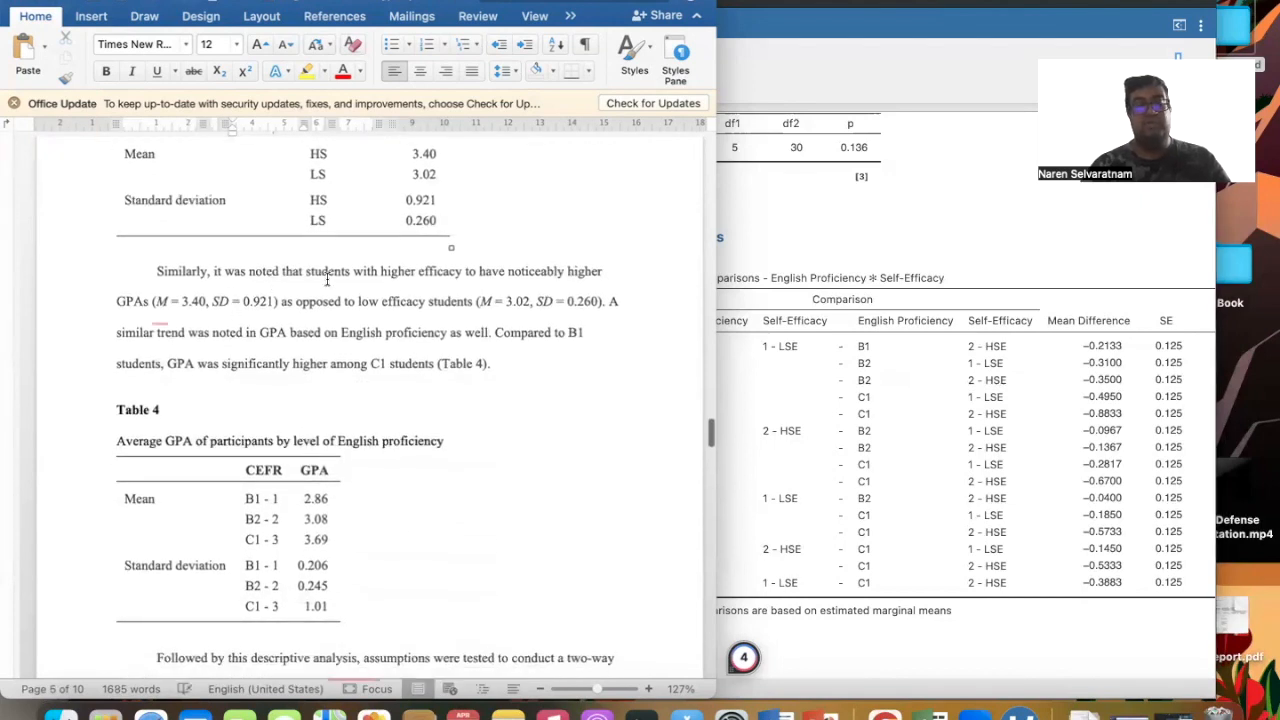
click(160, 305)
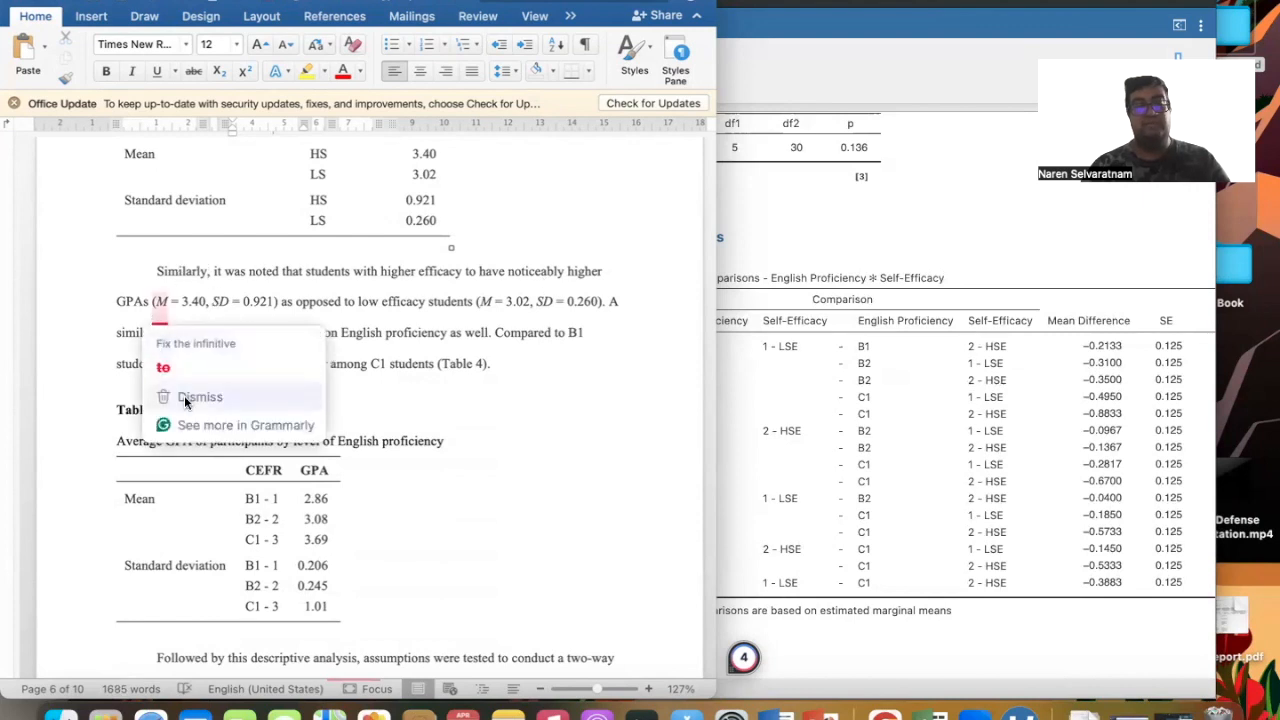
click(180, 396)
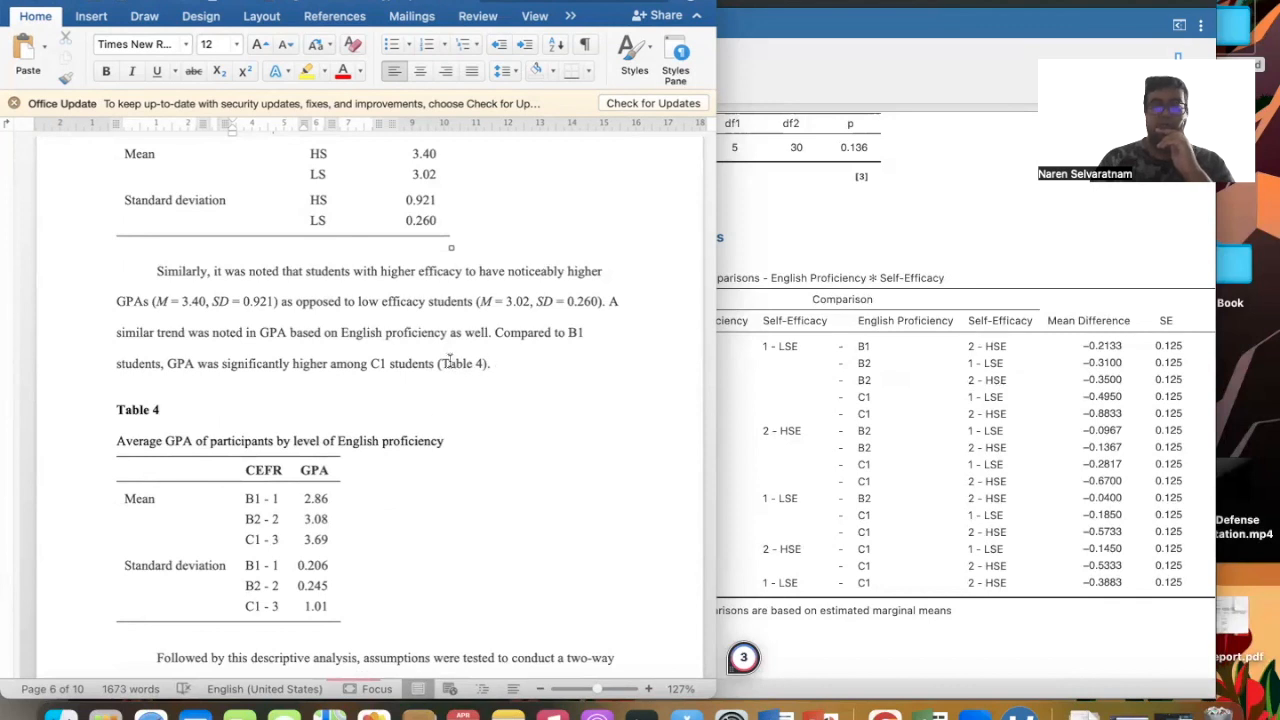
- Remove the numeric codes and dashes from the B1, B2 and C1 labels in the mean rows of Table 4
drag(440, 363, 484, 357)
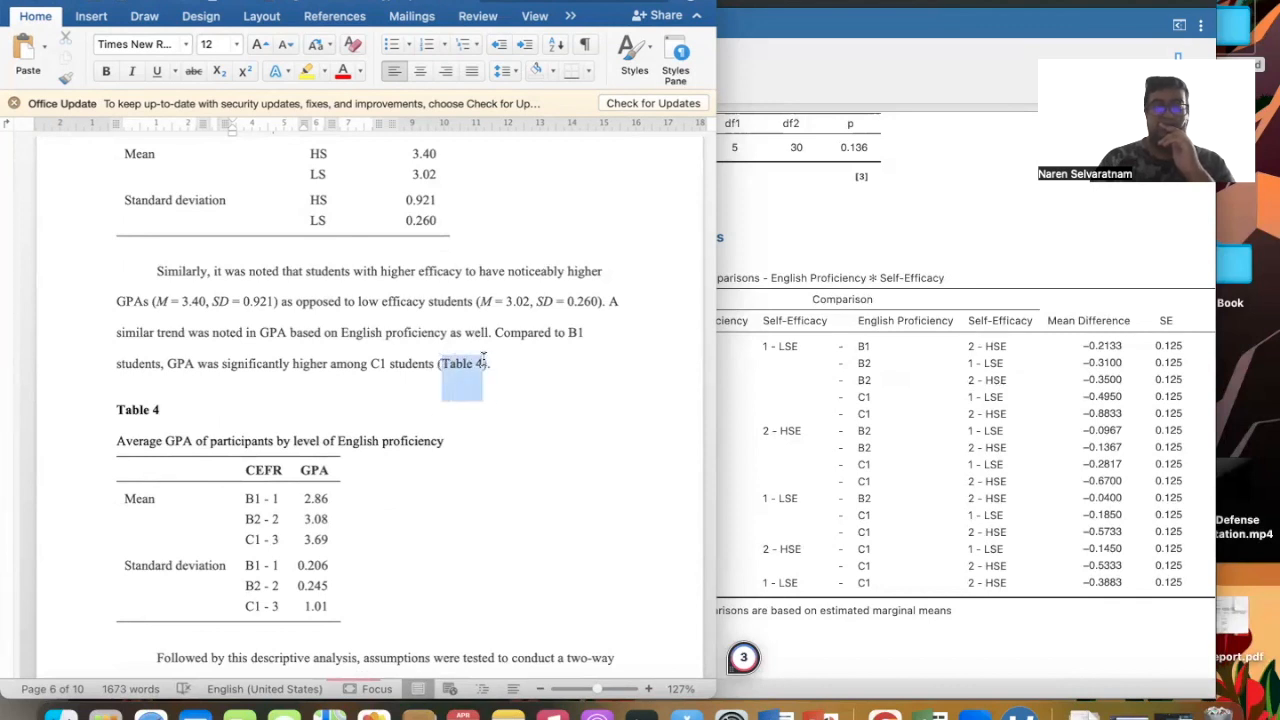
scroll(480, 420, down, 3)
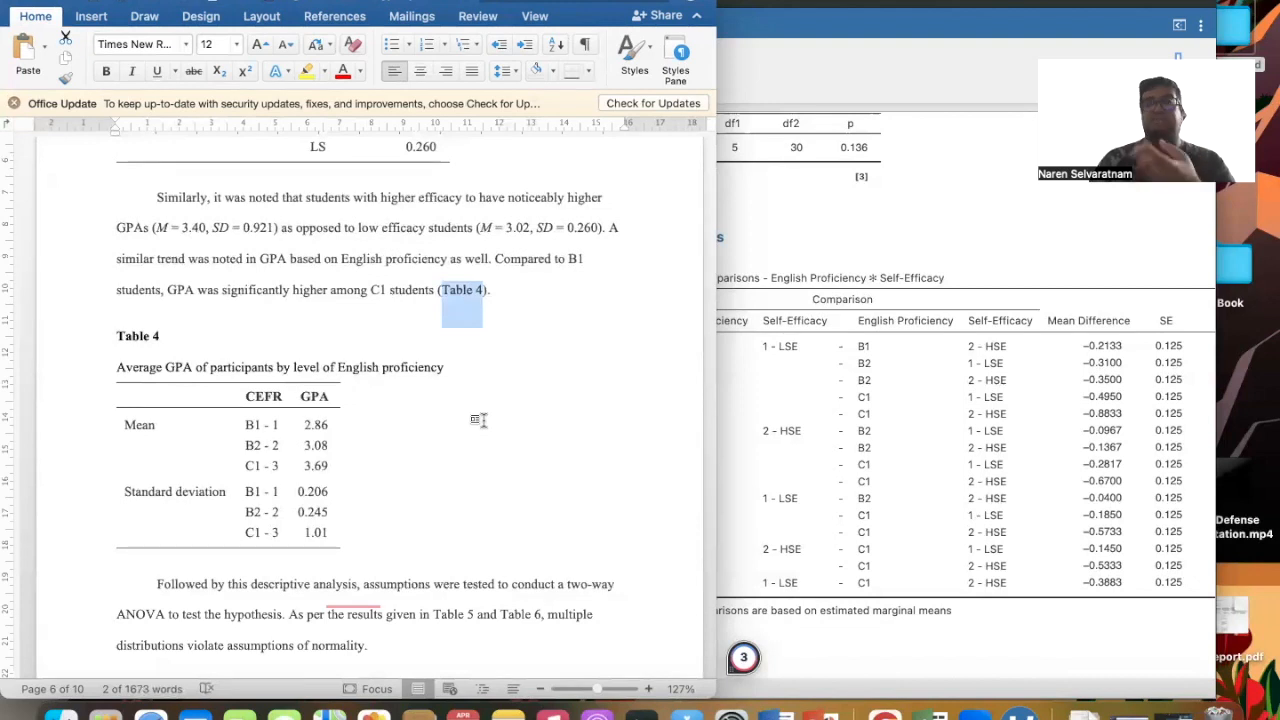
scroll(335, 452, down, 2)
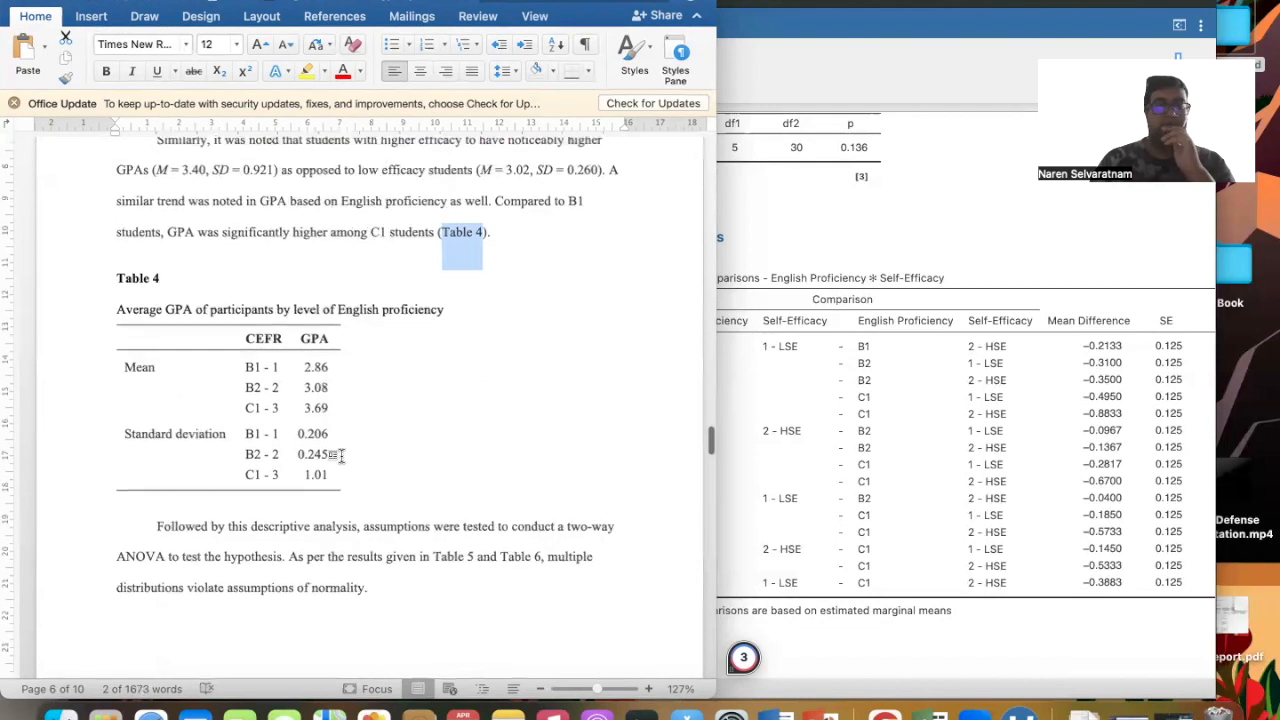
click(273, 358)
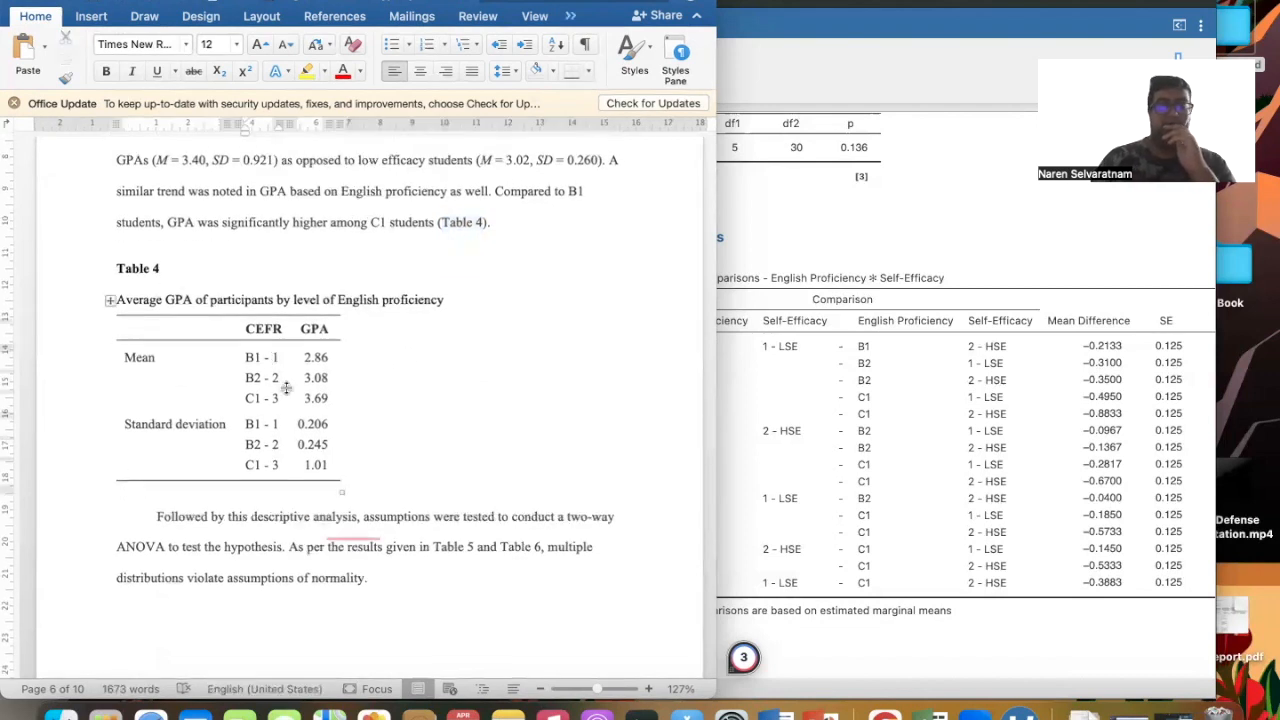
key(BackSpace)
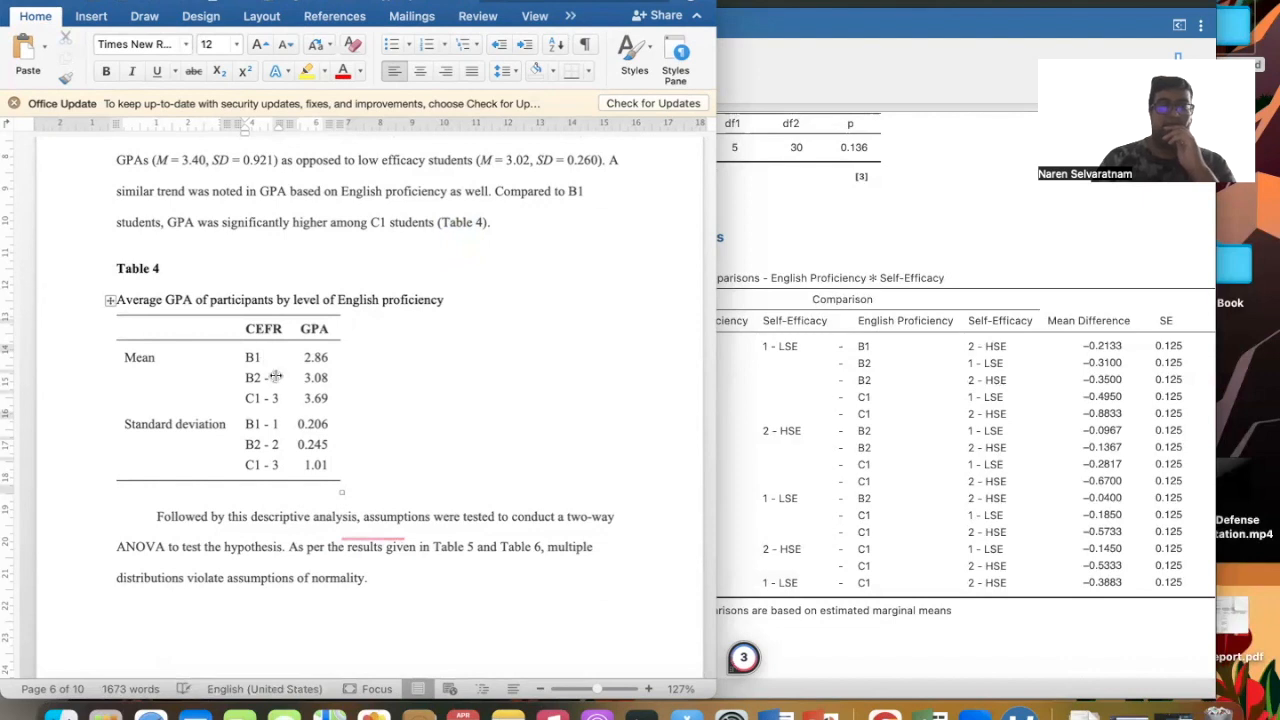
drag(266, 378, 280, 378)
key(BackSpace)
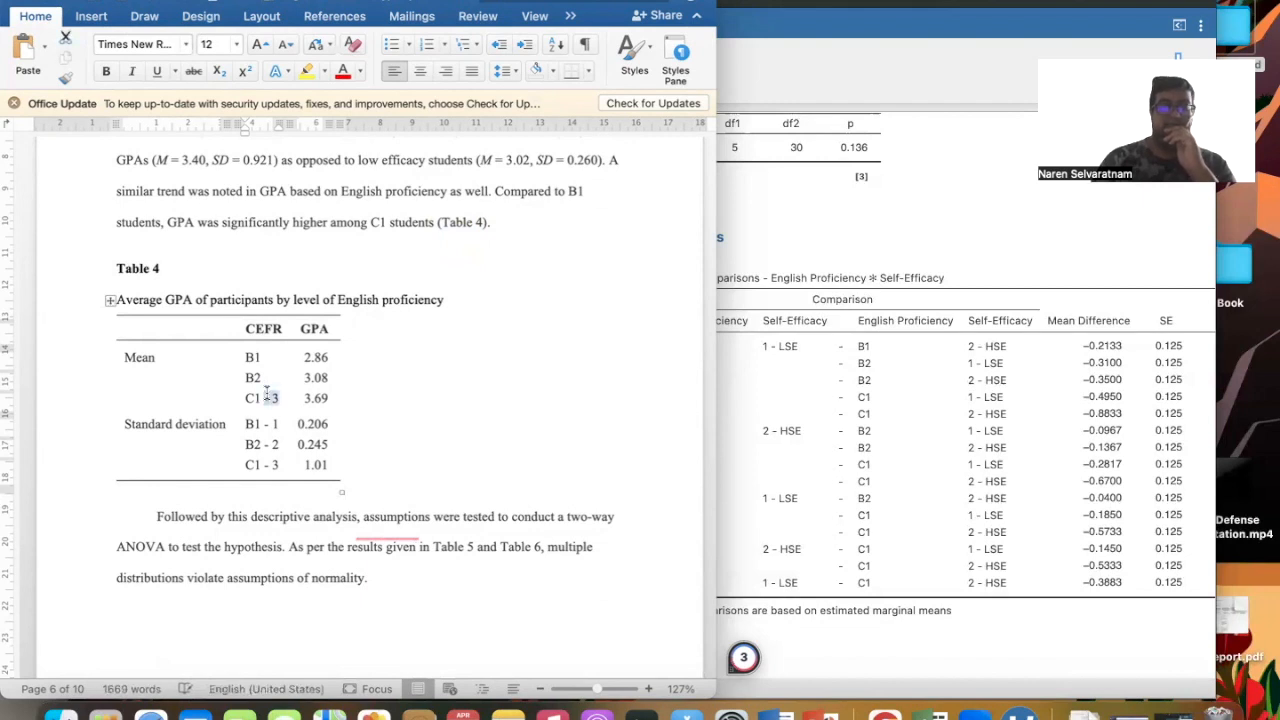
key(BackSpace)
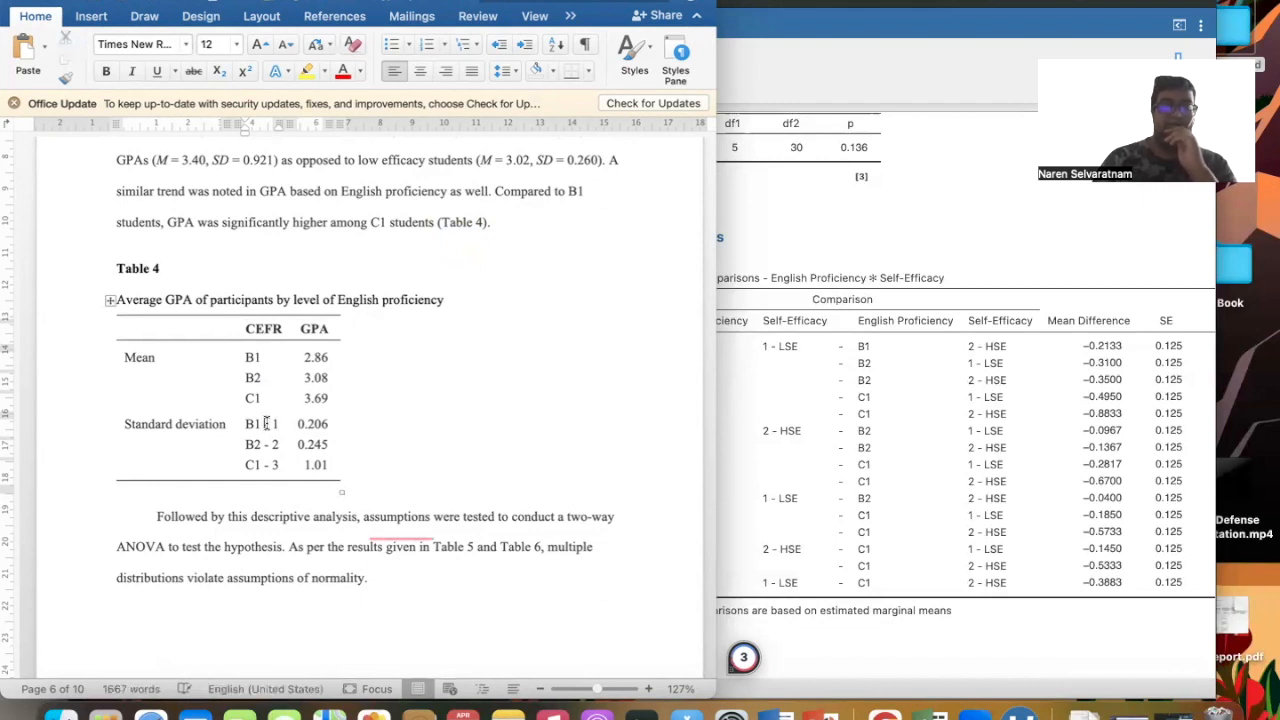
- Remove the numeric codes and dashes from the B1, B2 and C1 labels in Table 4's standard deviation rows
drag(265, 424, 280, 424)
key(BackSpace)
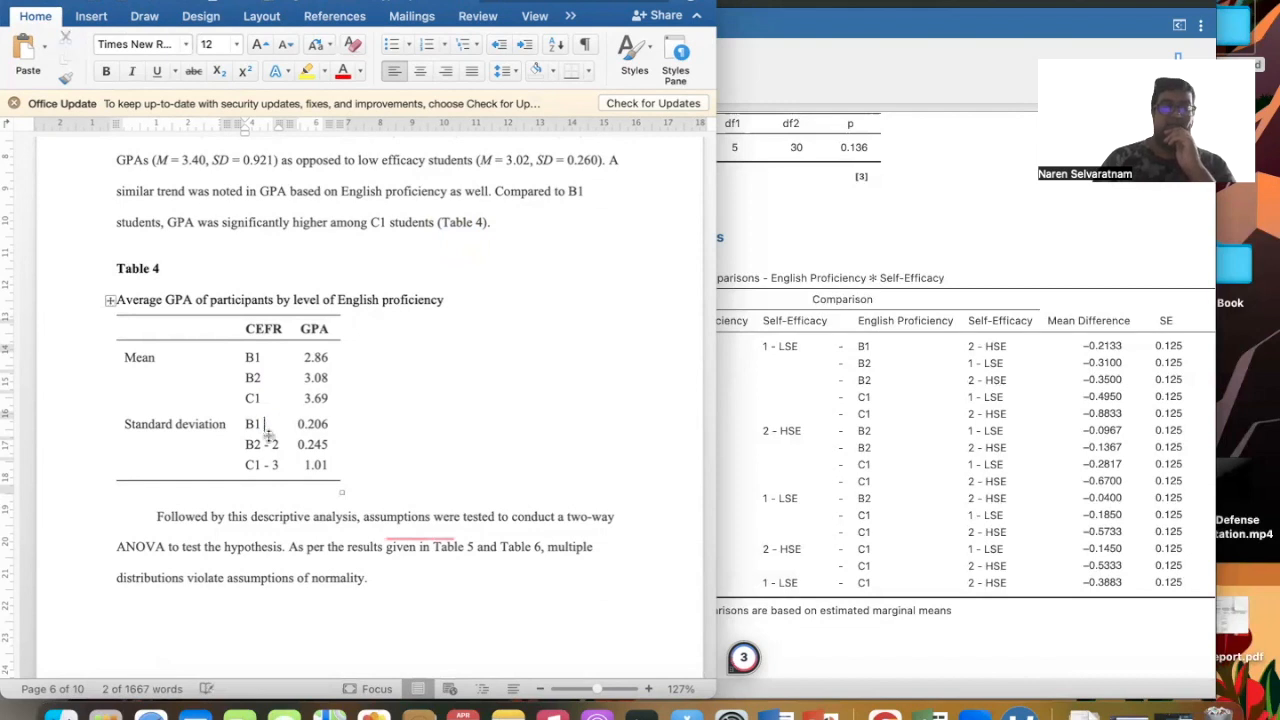
drag(265, 444, 280, 444)
key(BackSpace)
key(BackSpace)
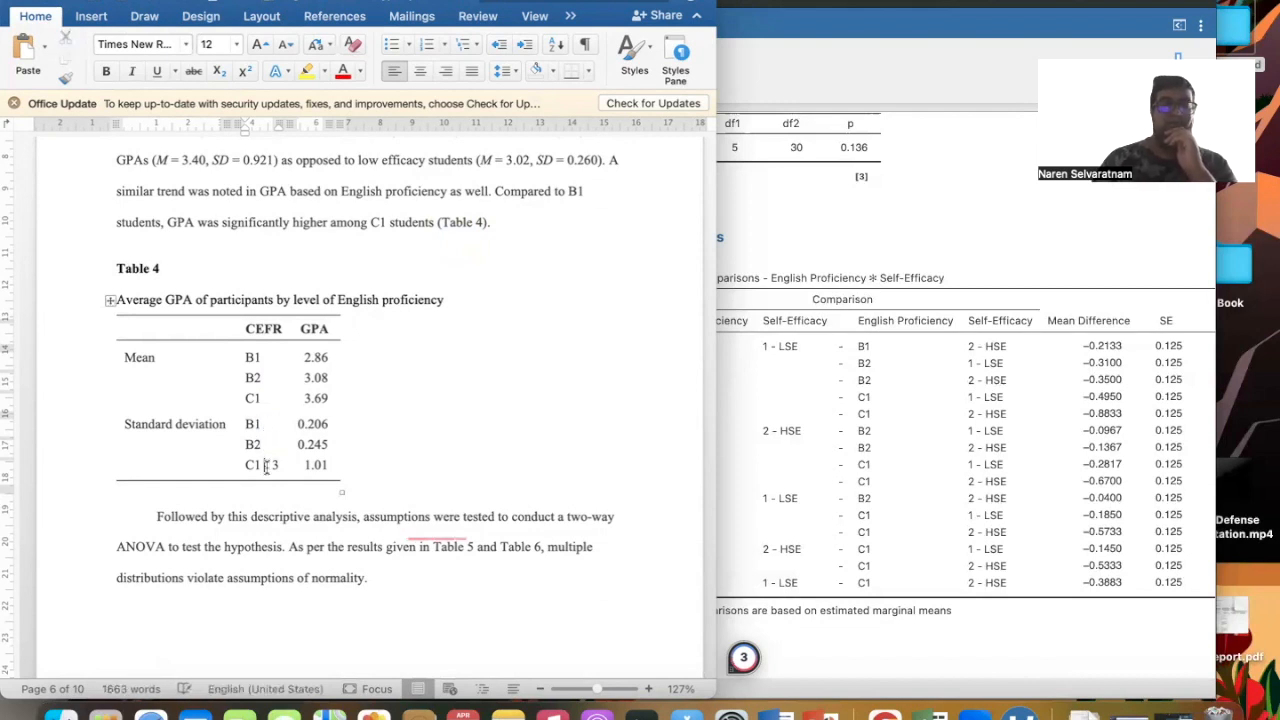
drag(280, 466, 266, 467)
key(BackSpace)
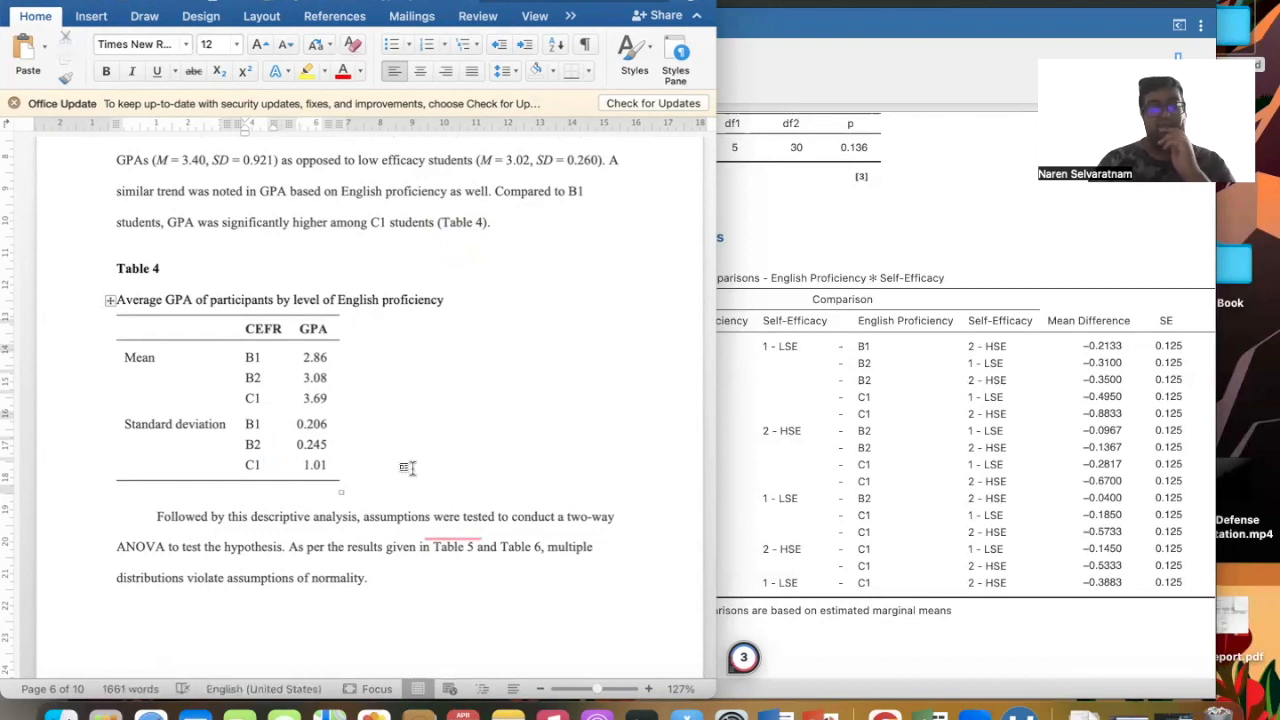
- In the paragraph below Table 4, dismiss Grammarly's "Following" suggestion and change "hypothesis" to "hypotheses"
scroll(407, 468, down, 2)
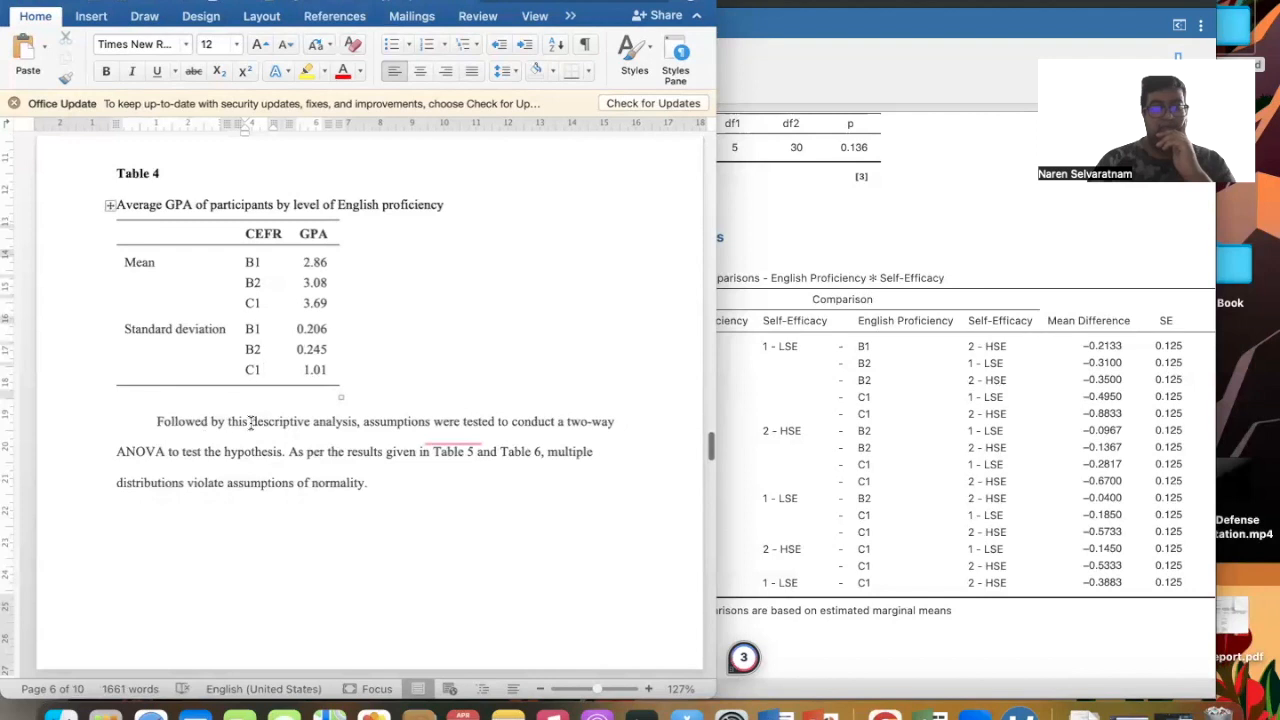
mouse_move(455, 430)
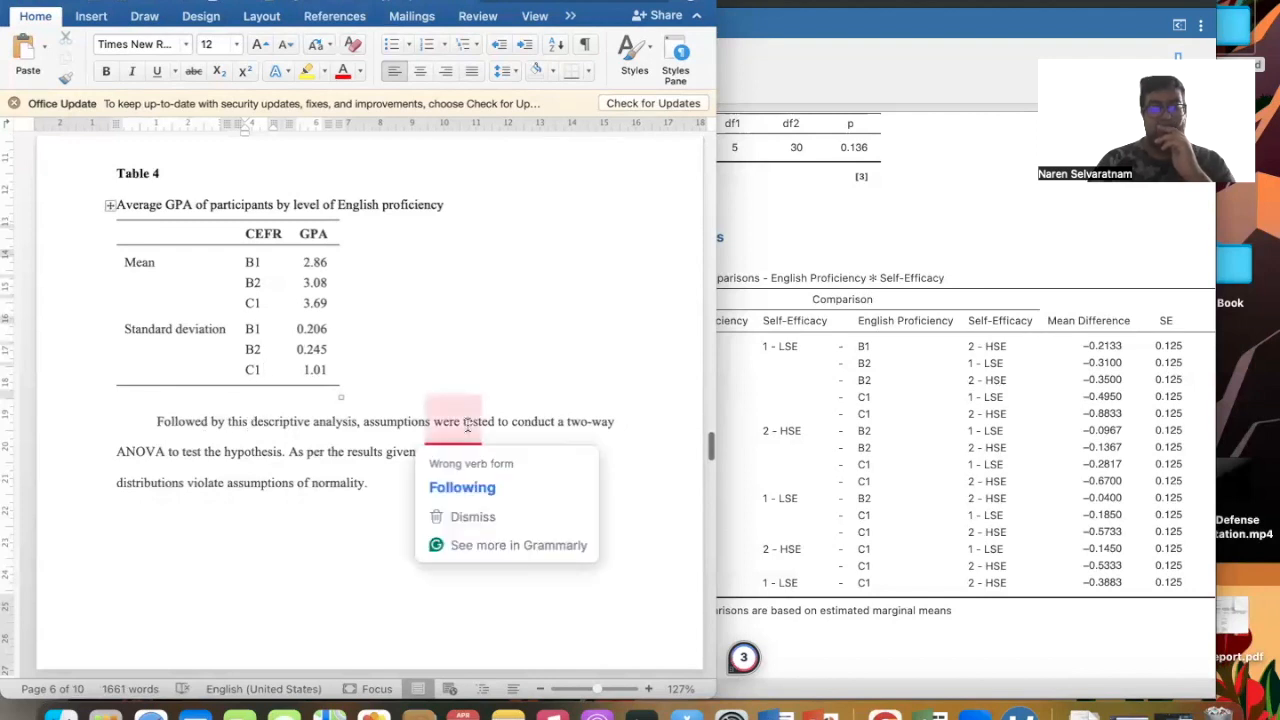
click(481, 508)
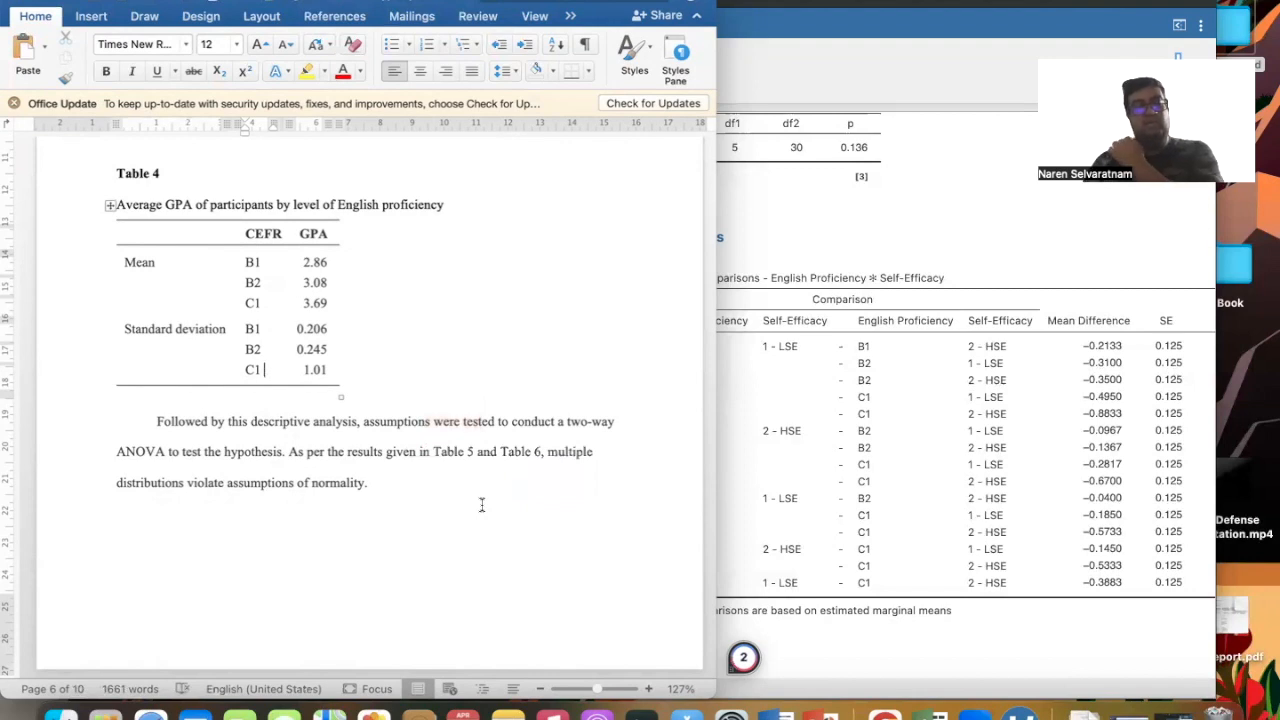
click(276, 451)
key(BackSpace)
text(e)
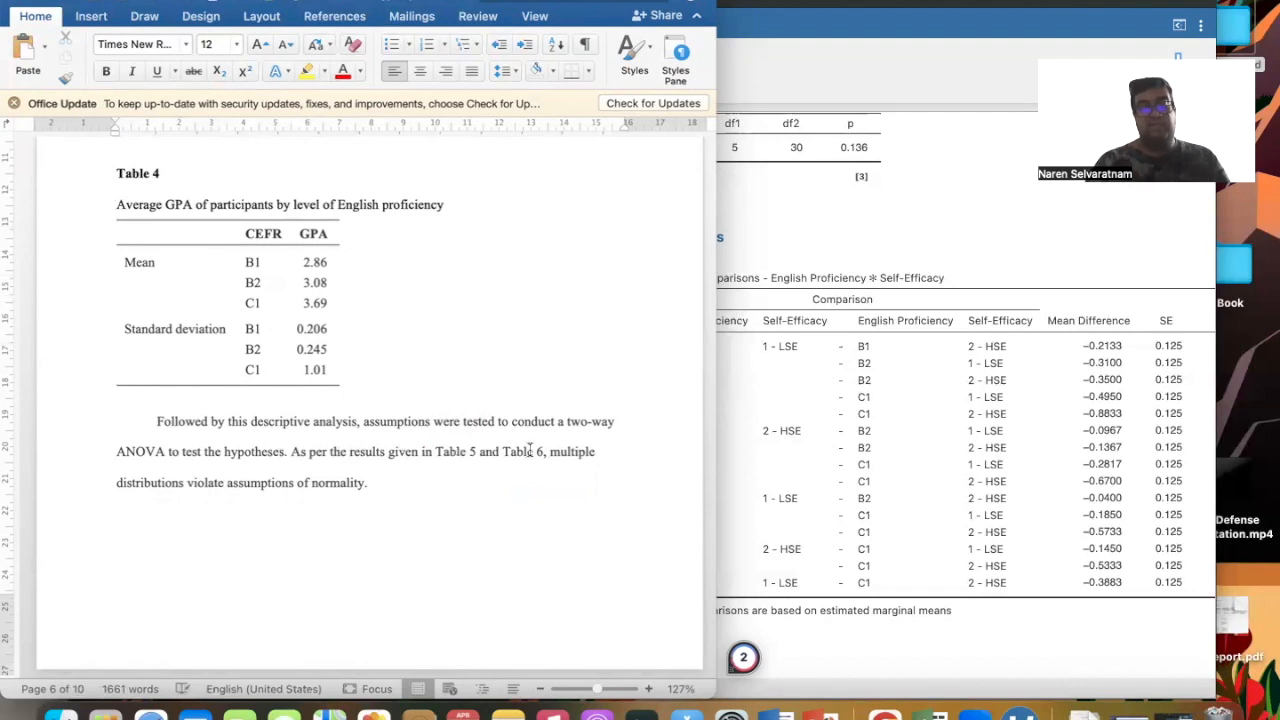
- Review the assumption tests in Tables 5 to 7 and the F and p values reported for homogeneity of variances
scroll(540, 466, down, 2)
scroll(540, 467, down, 10)
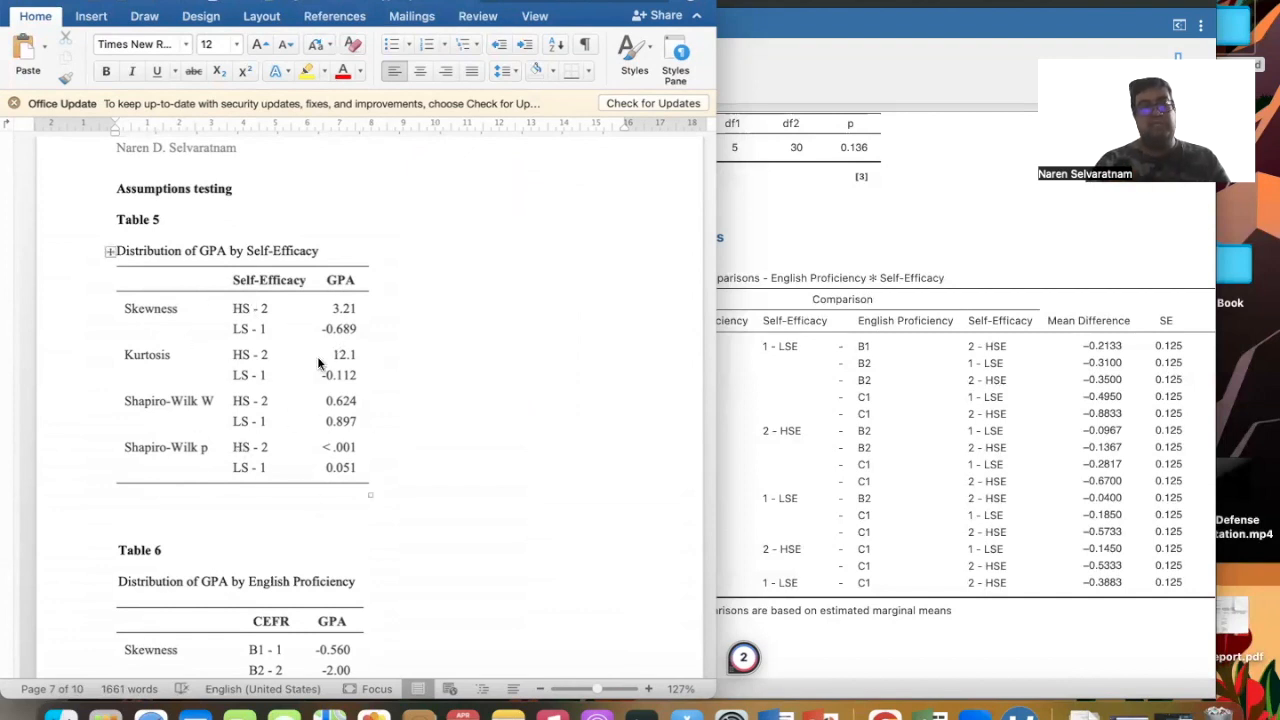
scroll(295, 360, down, 10)
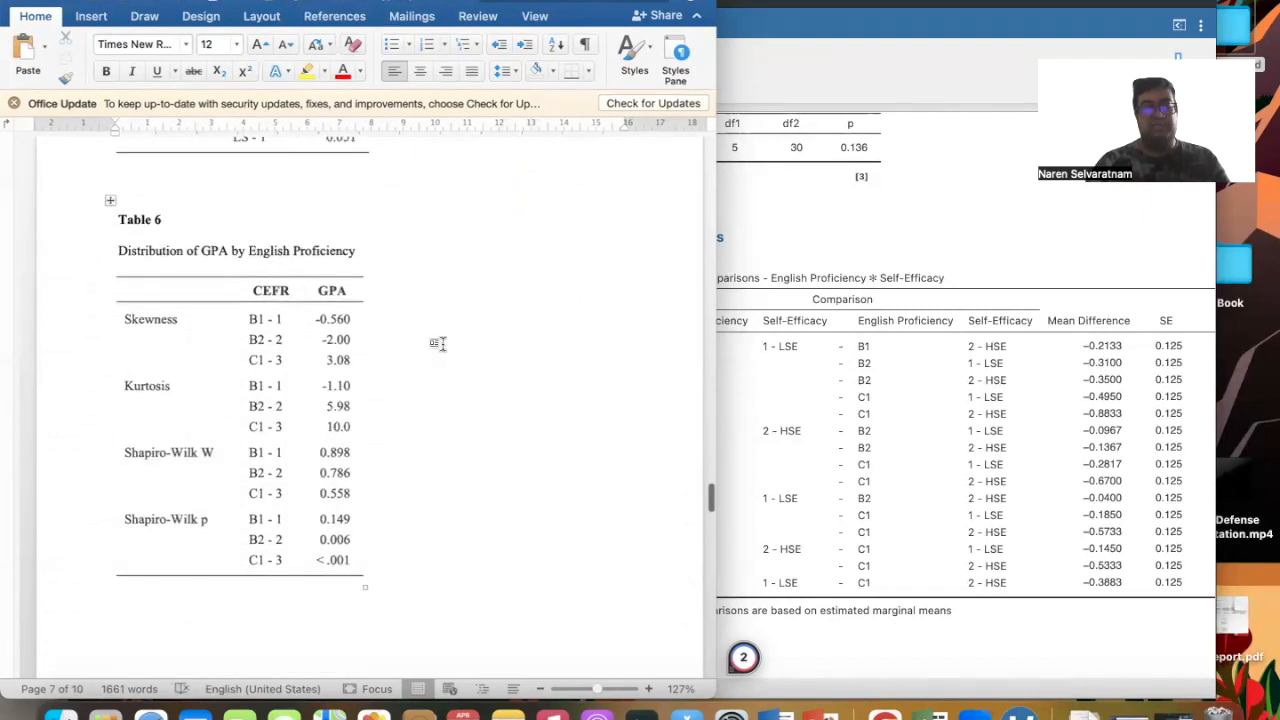
scroll(437, 343, up, 9)
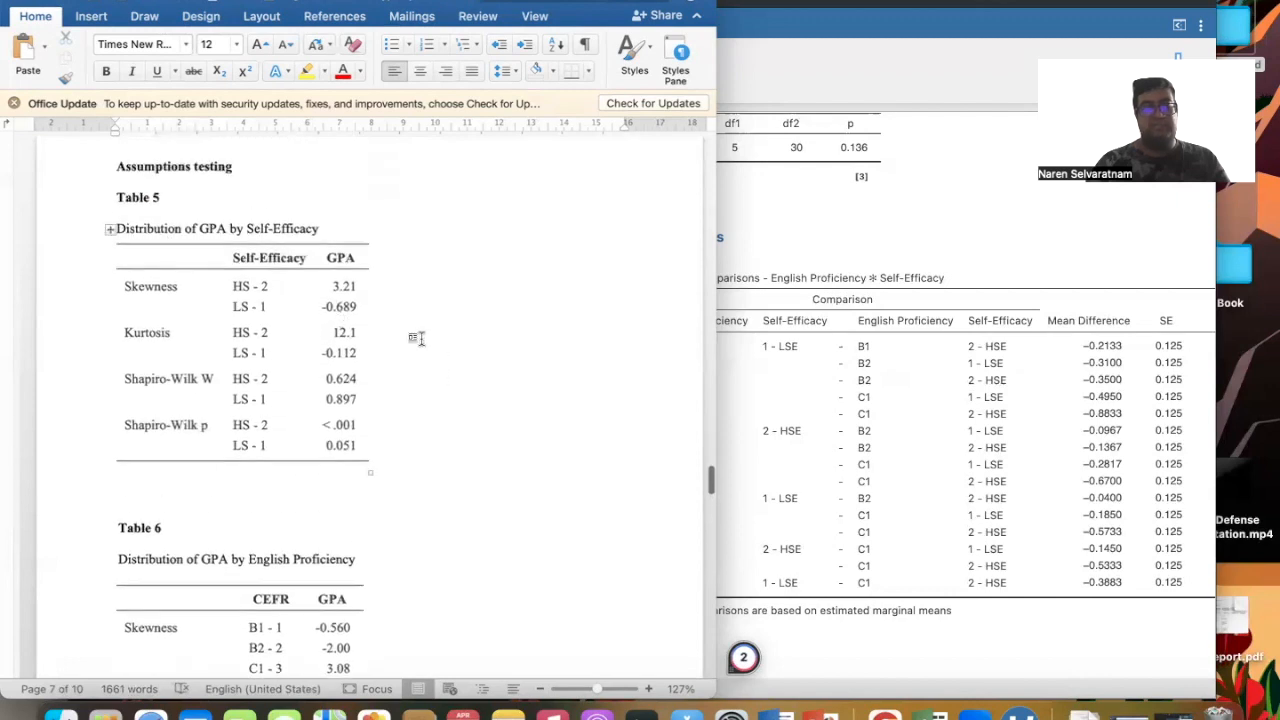
scroll(480, 363, down, 20)
scroll(485, 363, up, 1)
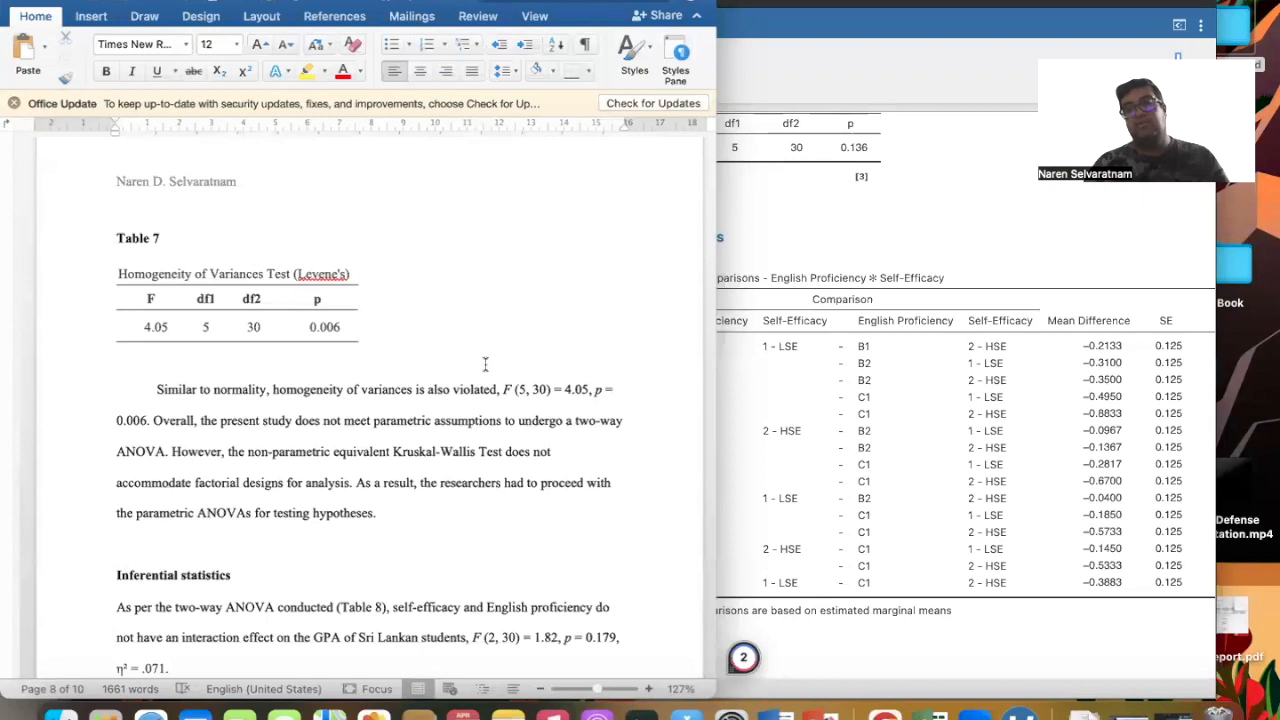
scroll(947, 433, up, 10)
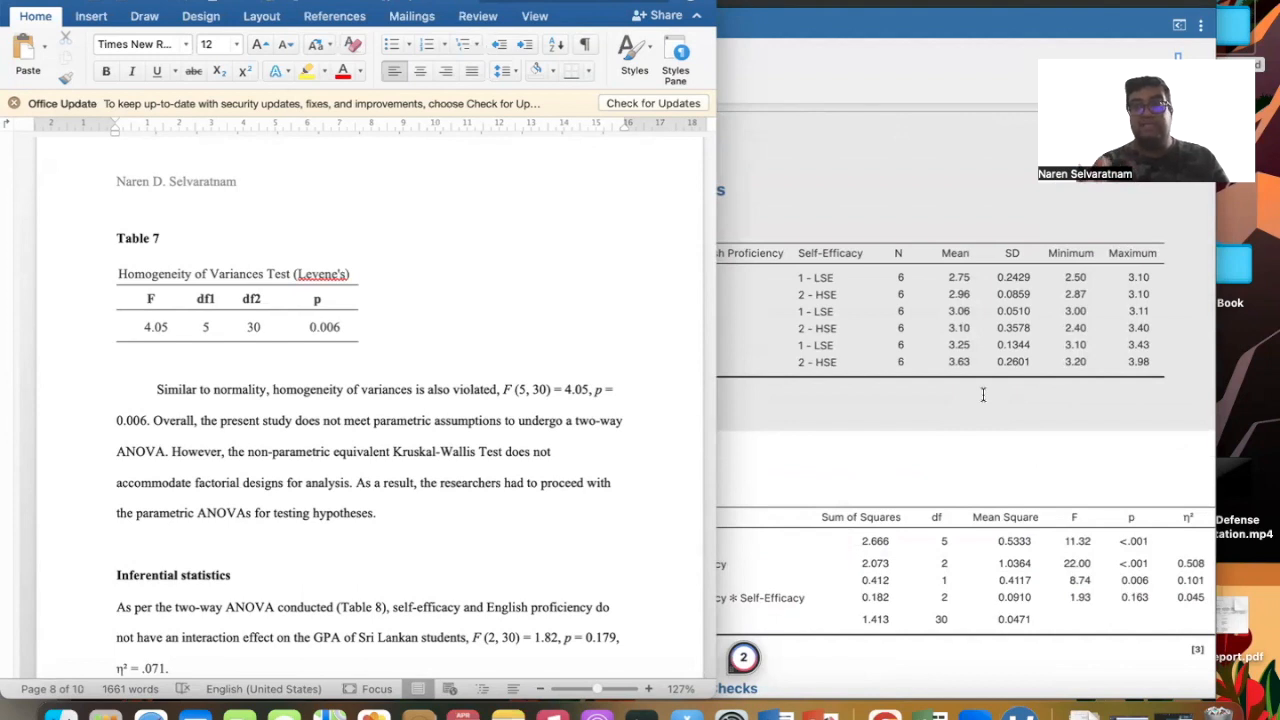
scroll(348, 474, down, 3)
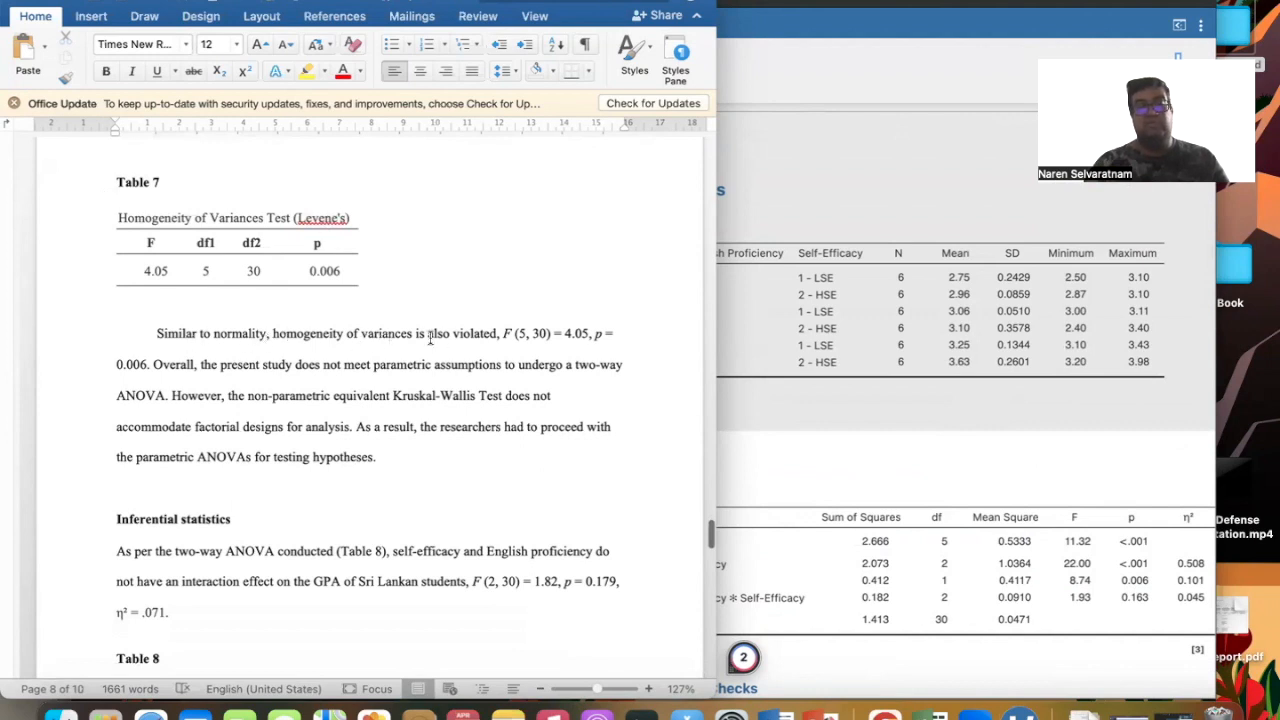
drag(503, 333, 149, 365)
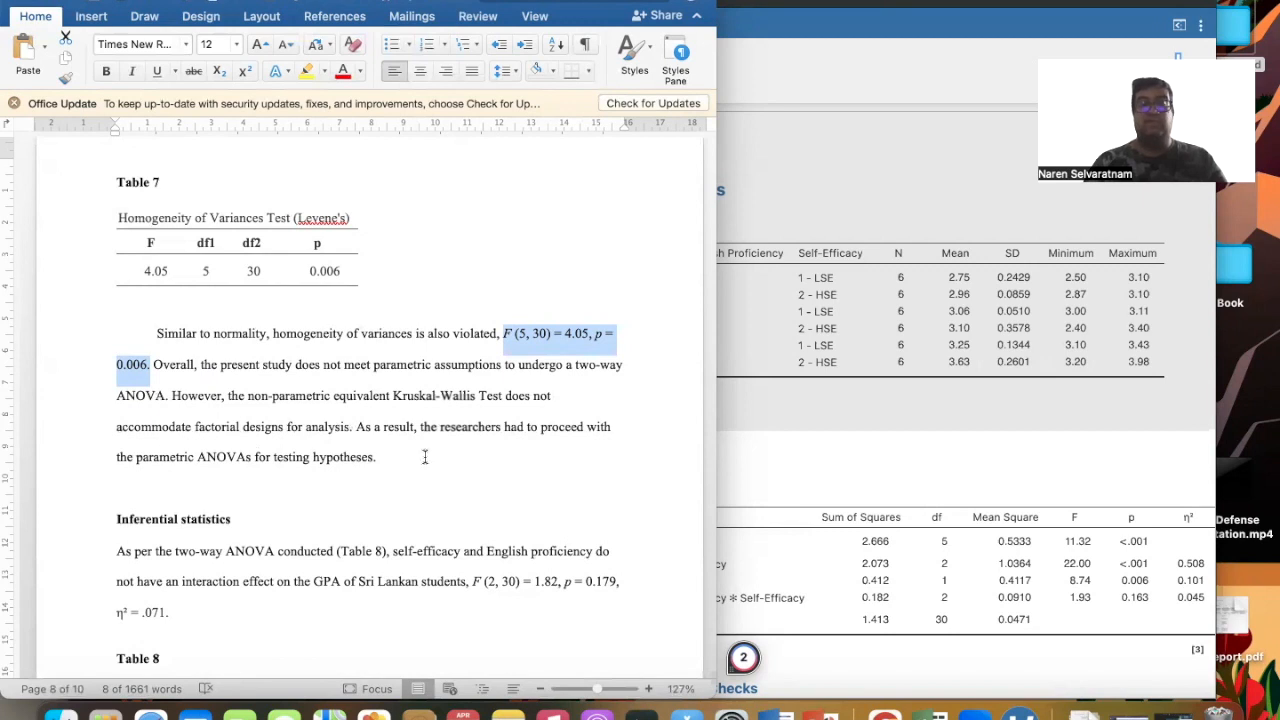
- Review the inferential statistics around Table 8, checking the reported F, p and η² values for the interaction and main effects
scroll(425, 457, down, 6)
scroll(425, 457, down, 1)
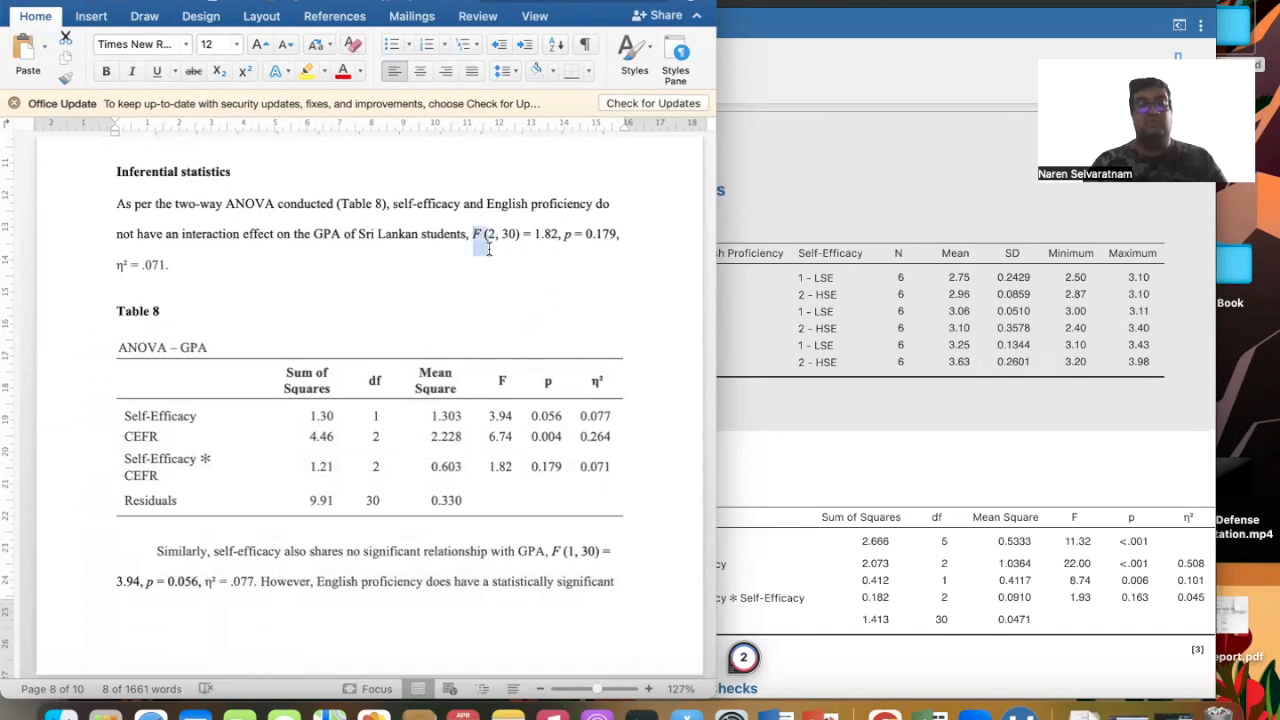
drag(474, 232, 503, 266)
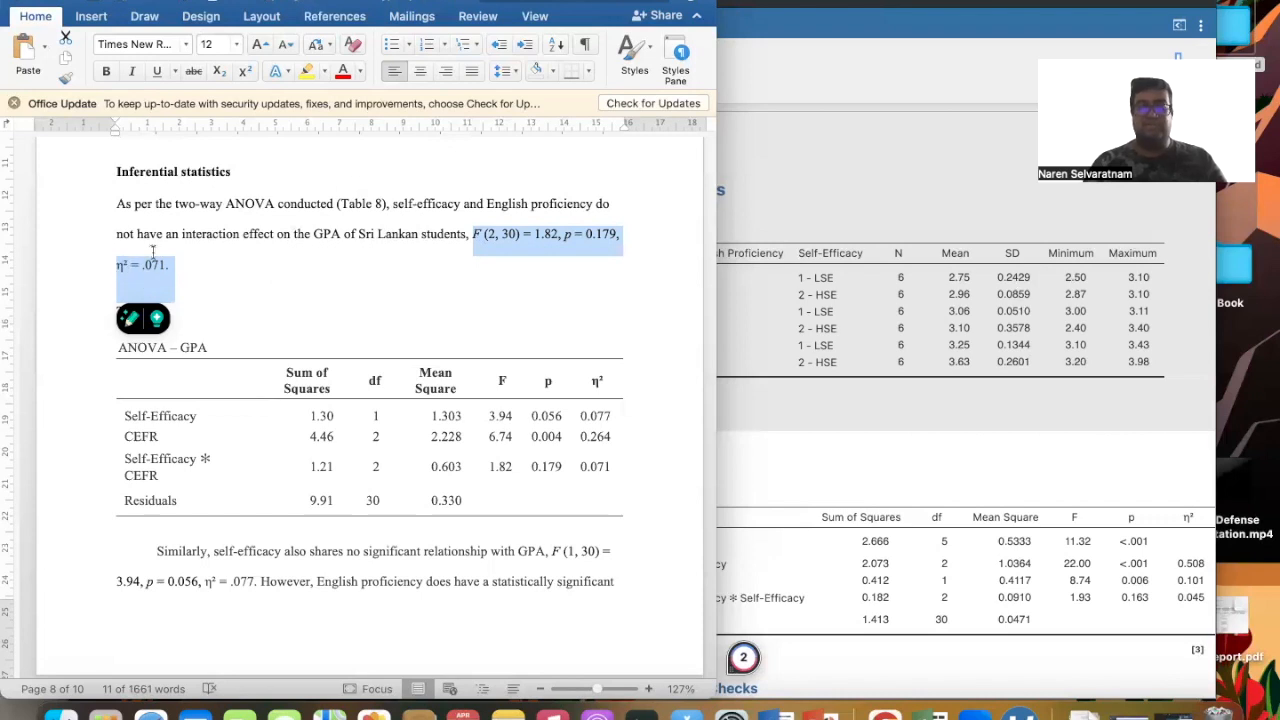
scroll(253, 269, down, 5)
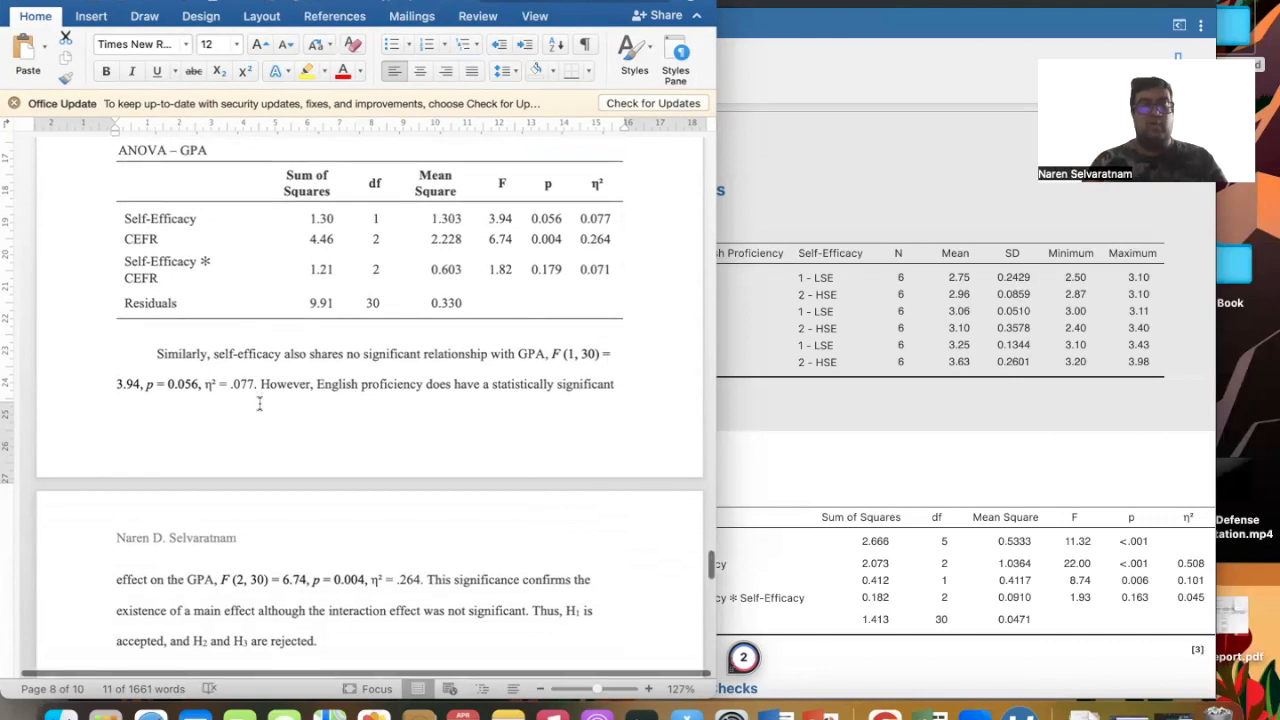
scroll(257, 403, down, 1)
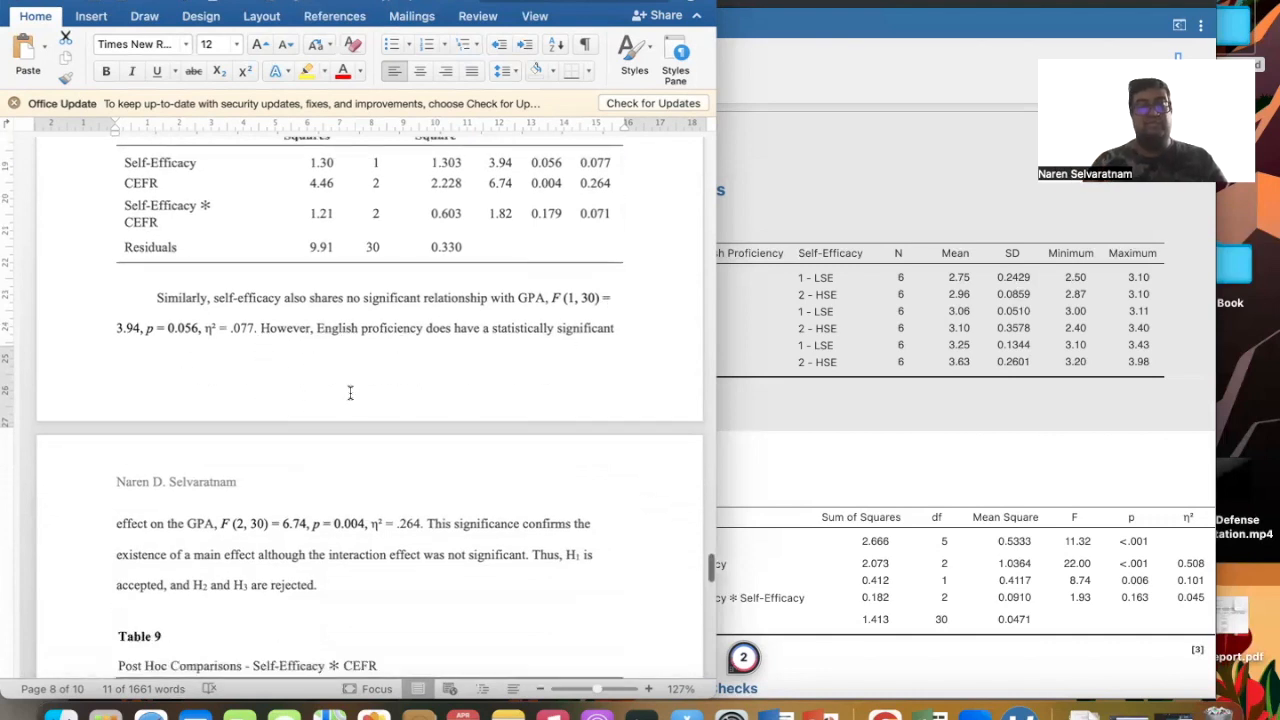
drag(219, 524, 414, 522)
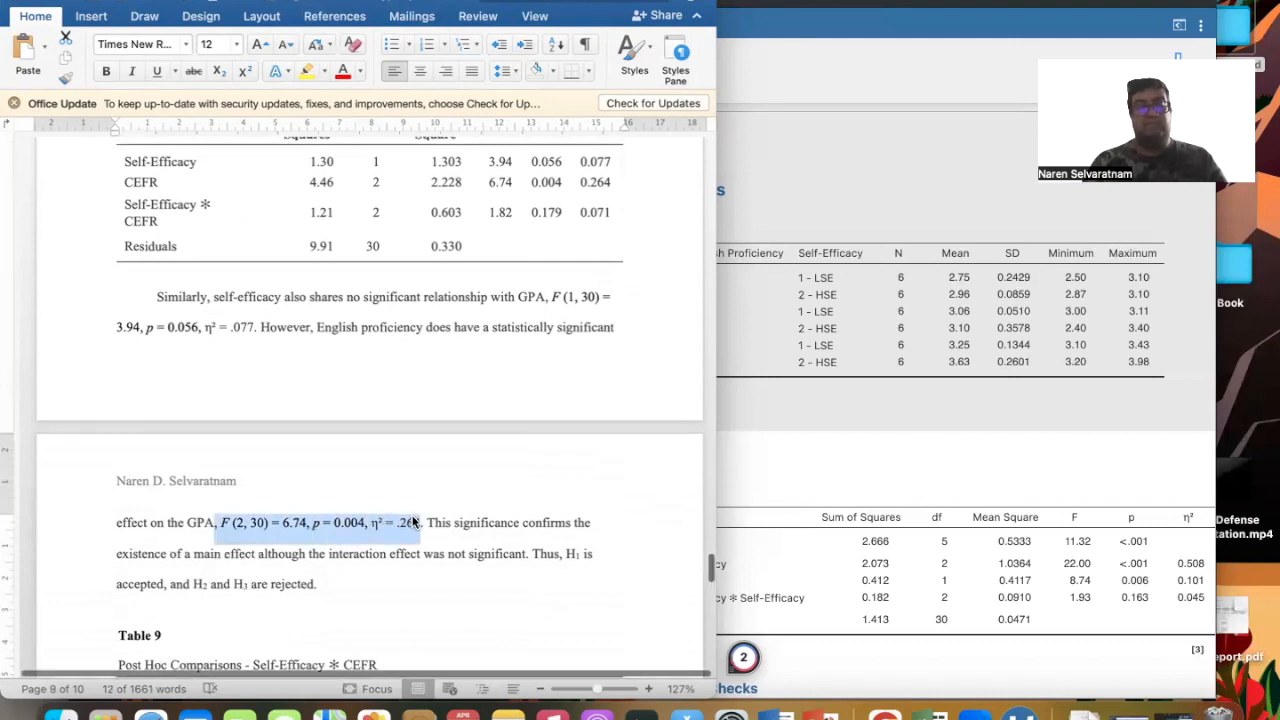
scroll(413, 522, down, 3)
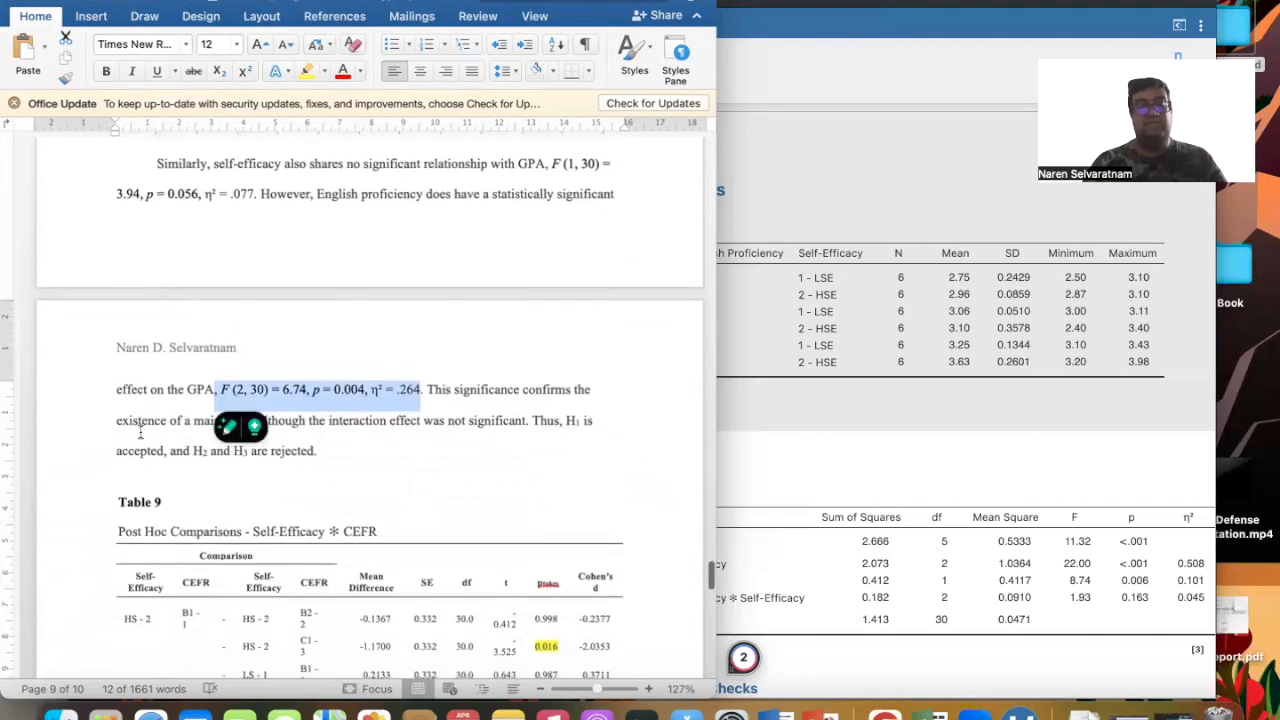
click(380, 478)
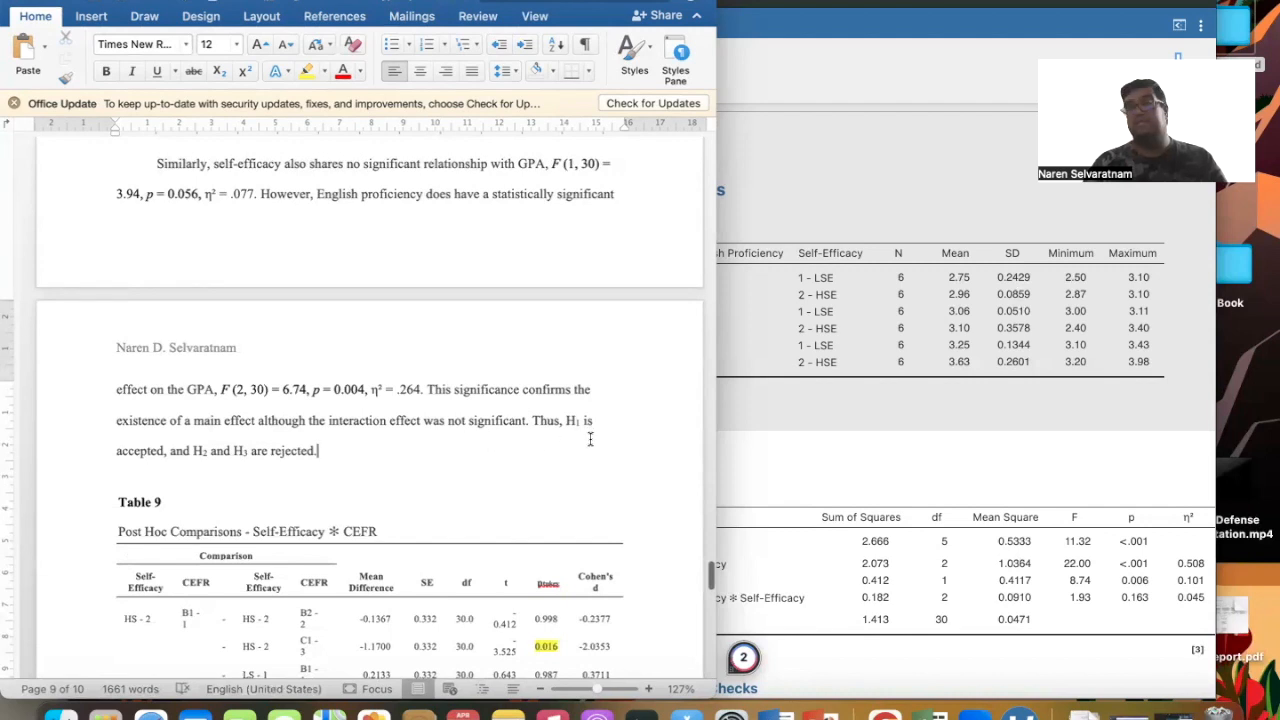
- Examine the ANOVA - GPA table in jamovi, and return to Word to review the report's conclusion on H1, H2 and H3
scroll(911, 425, down, 1)
click(911, 425)
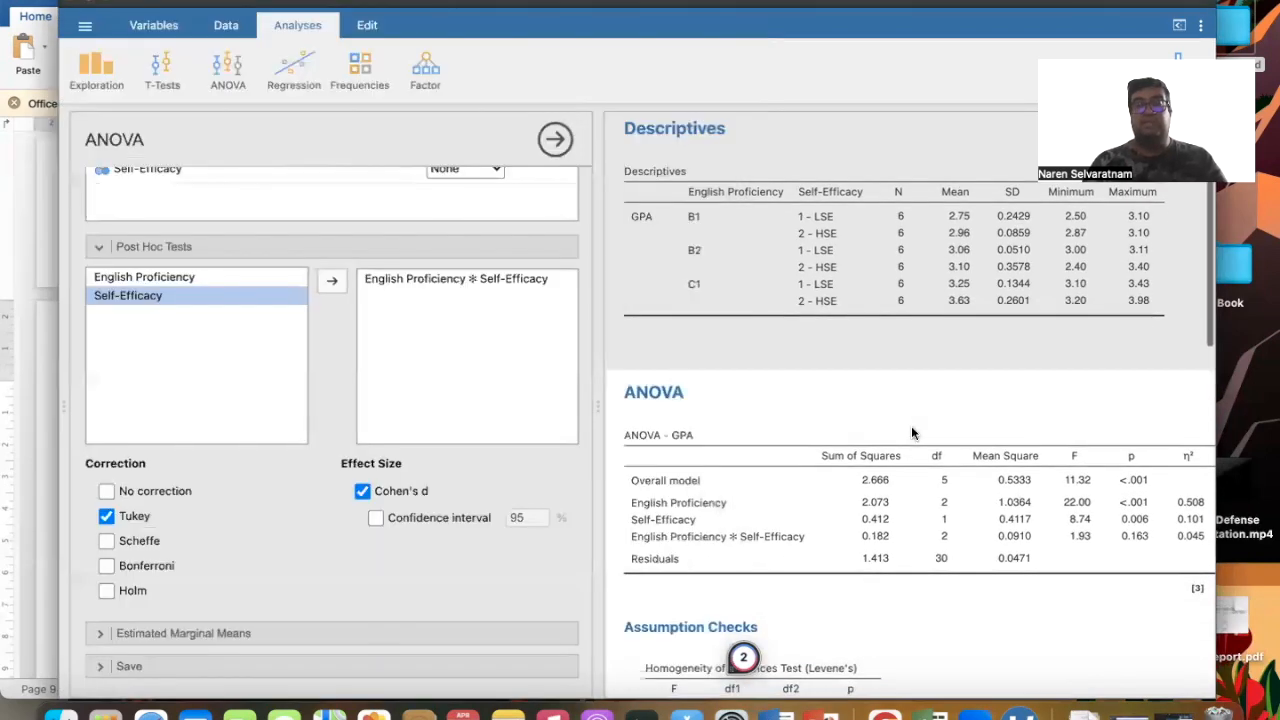
scroll(911, 433, down, 2)
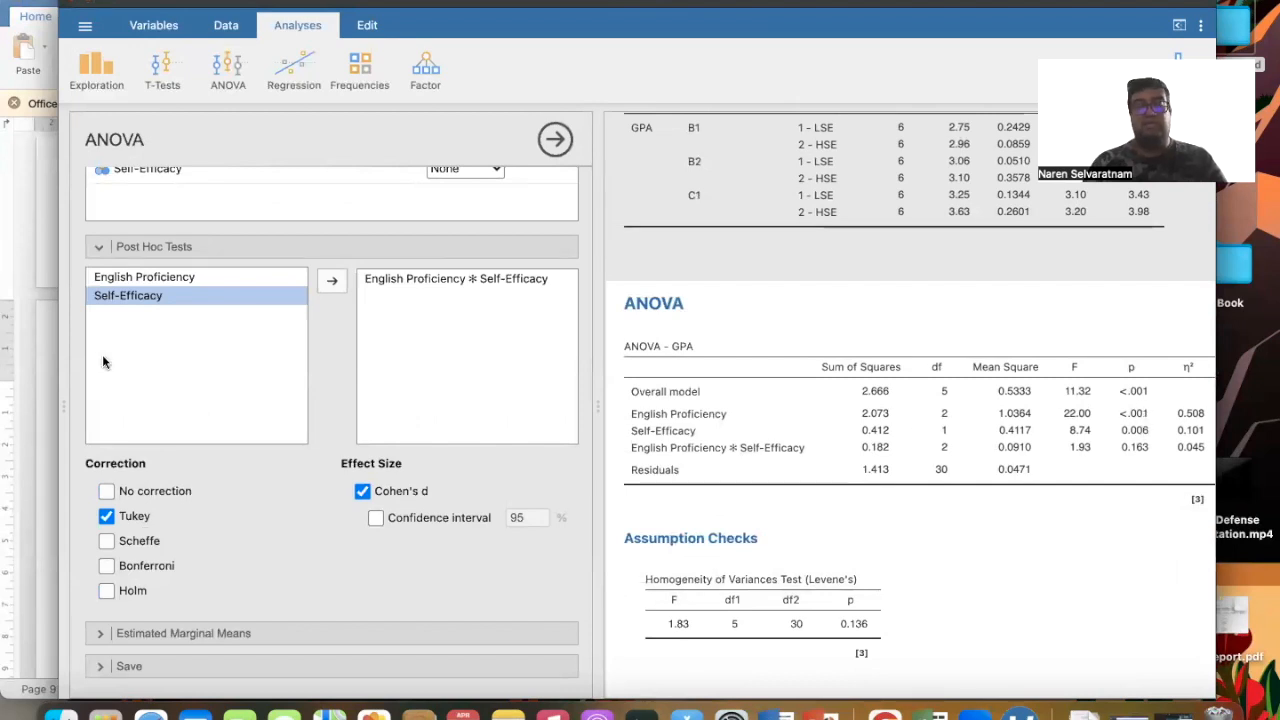
click(40, 350)
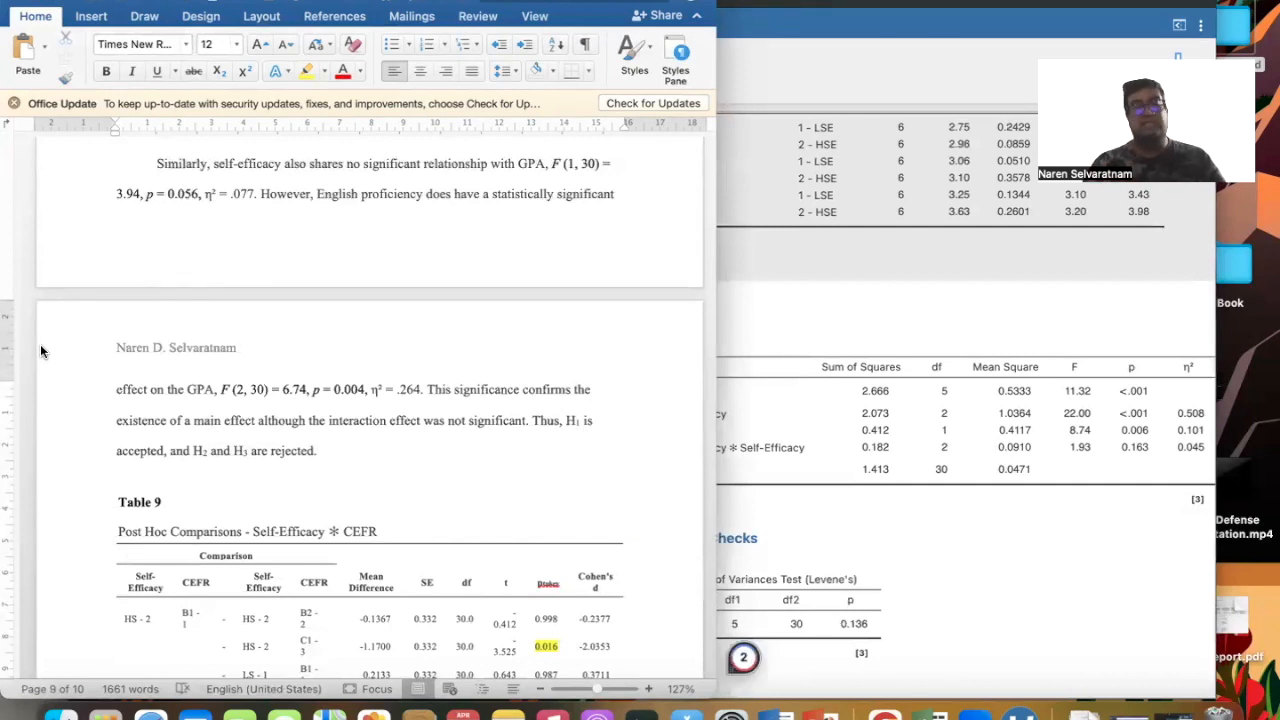
drag(531, 420, 564, 453)
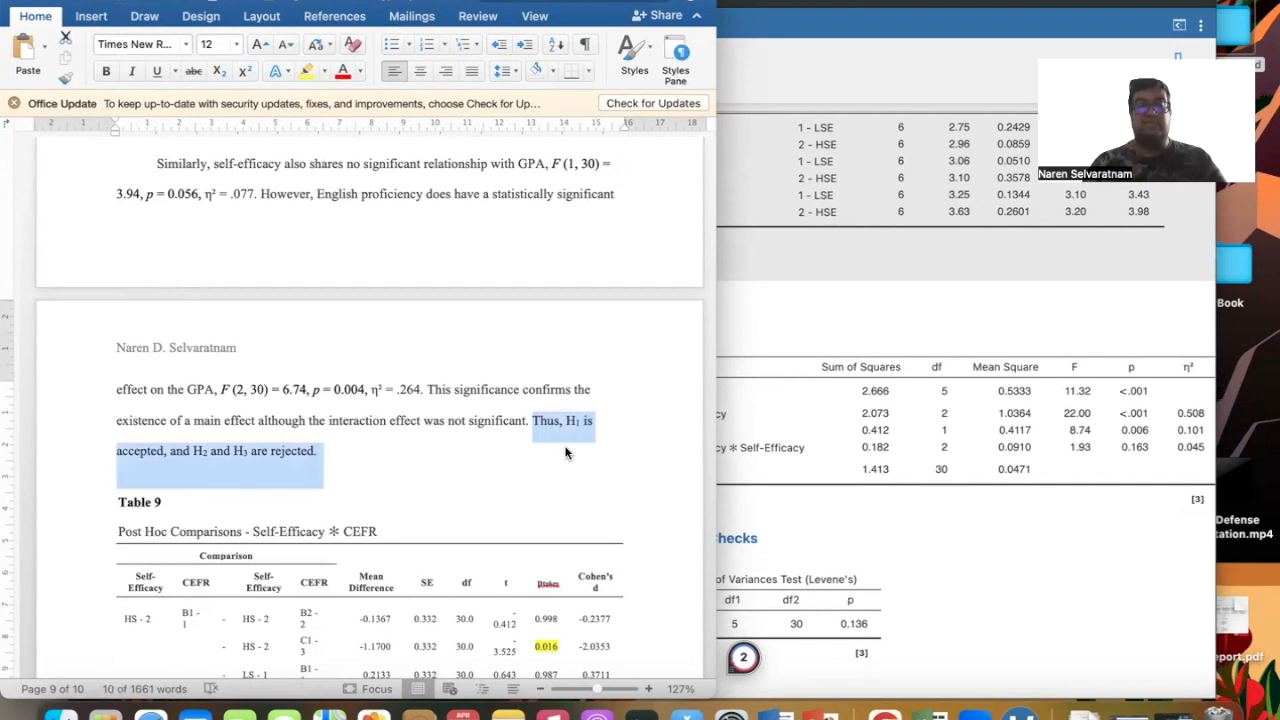
- Examine the post hoc comparisons in Table 9 of the report, and switch to jamovi to view its Post Hoc Tests table
scroll(565, 452, down, 3)
scroll(564, 445, down, 4)
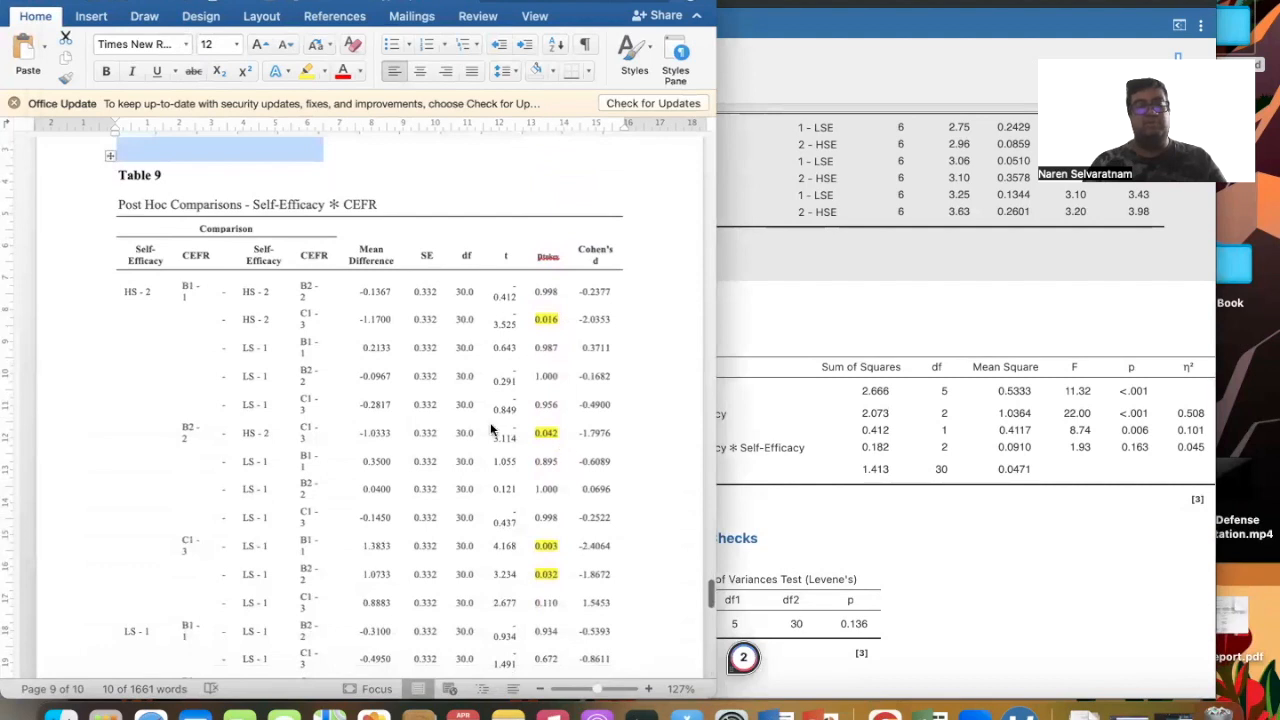
scroll(362, 364, down, 1)
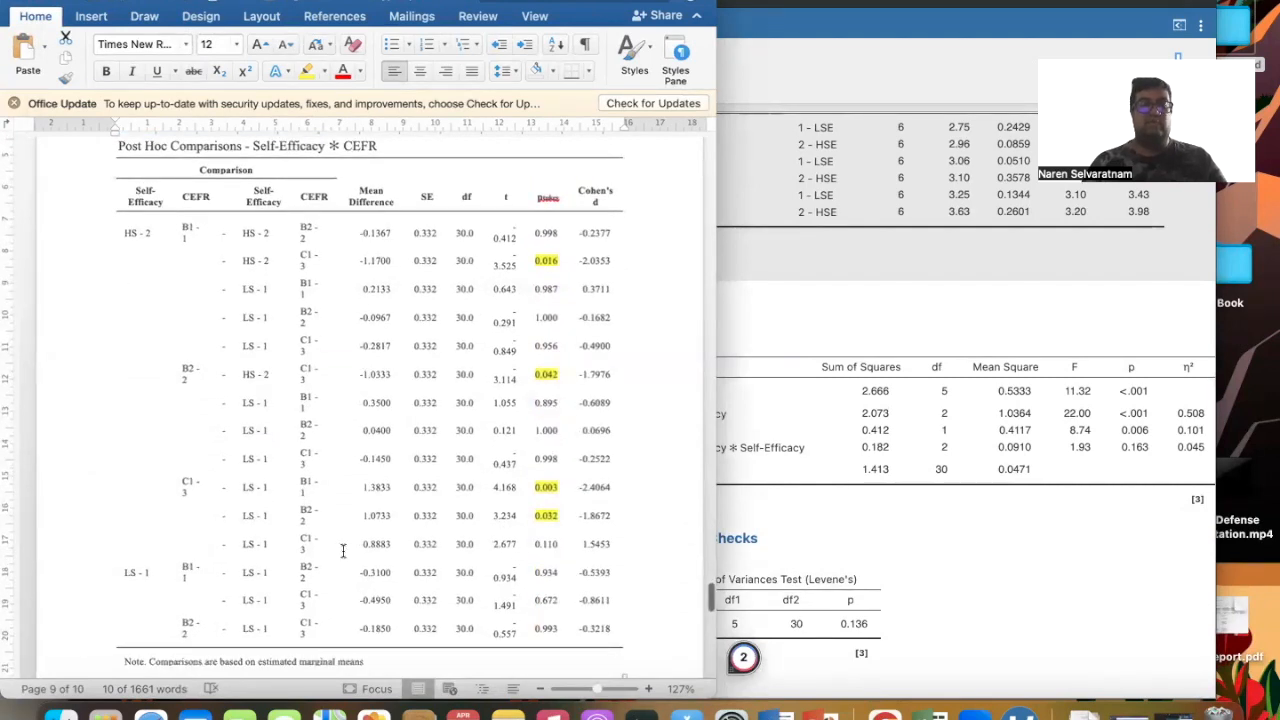
click(945, 543)
scroll(946, 544, down, 5)
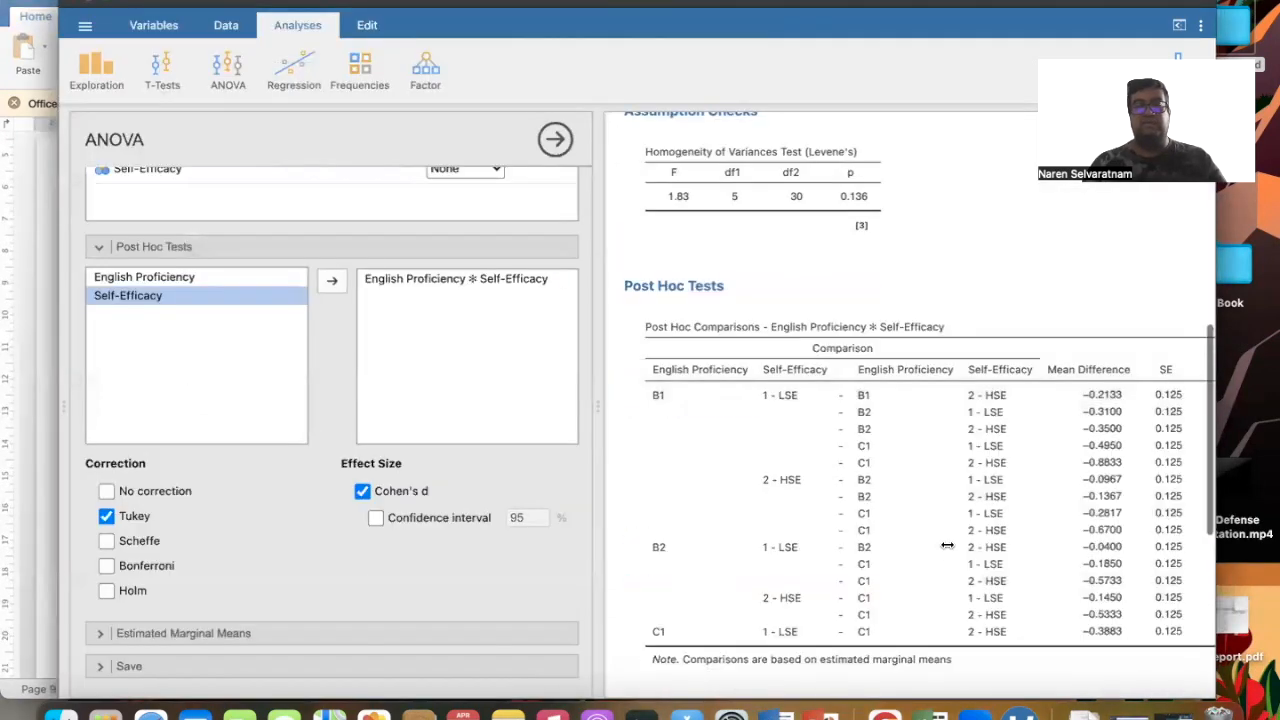
- Switch to the Word report and review the Tukey's HSD write-up below Table 9, checking its t, p and d values, and look back to Table 4
scroll(946, 545, down, 3)
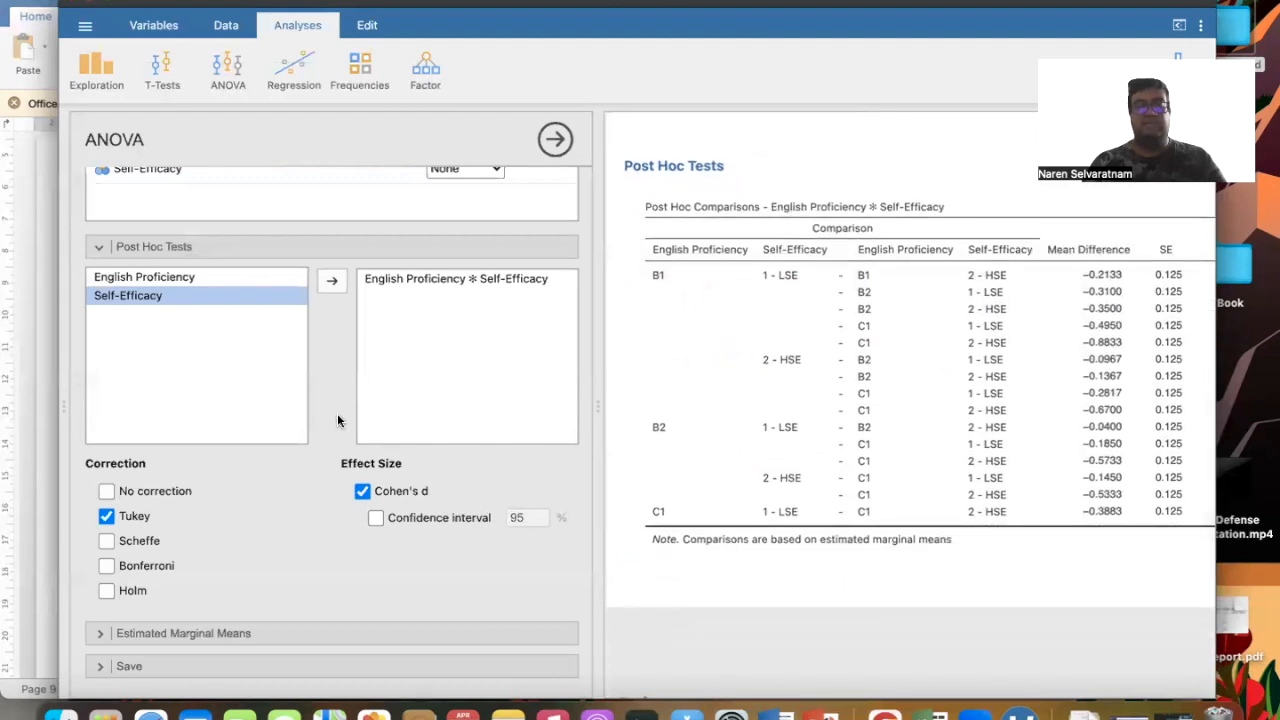
click(22, 406)
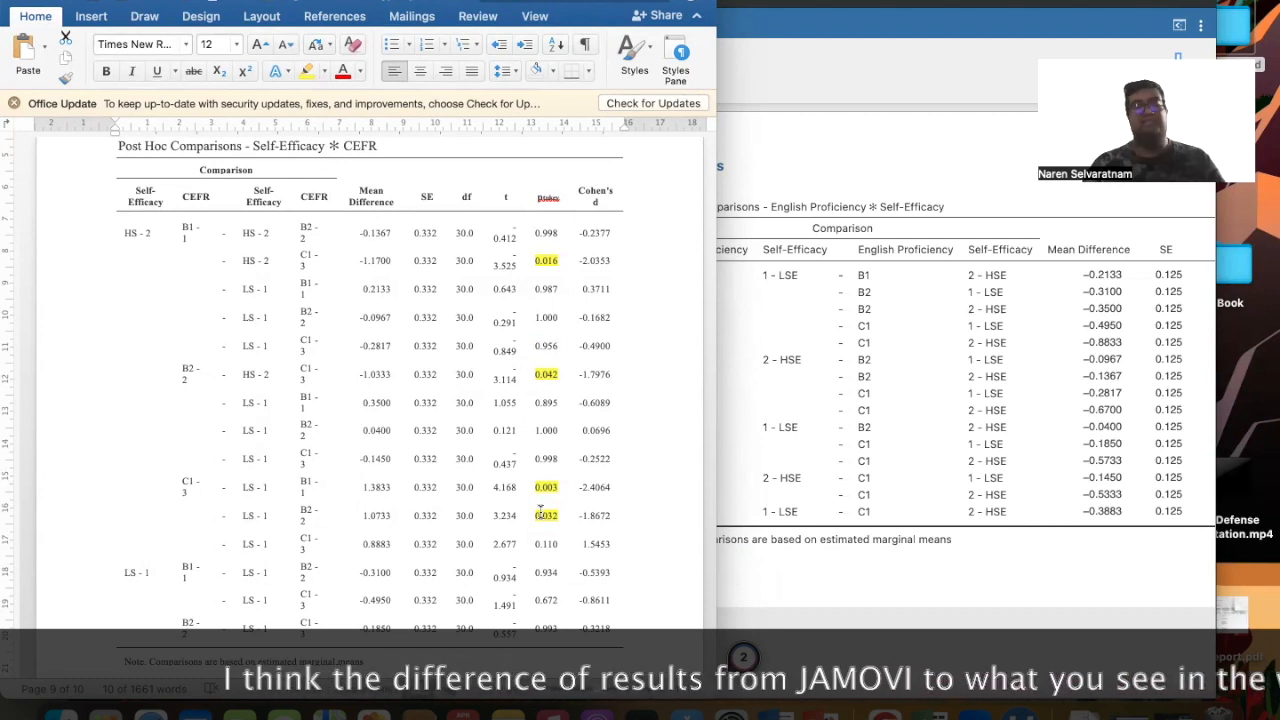
scroll(540, 512, down, 10)
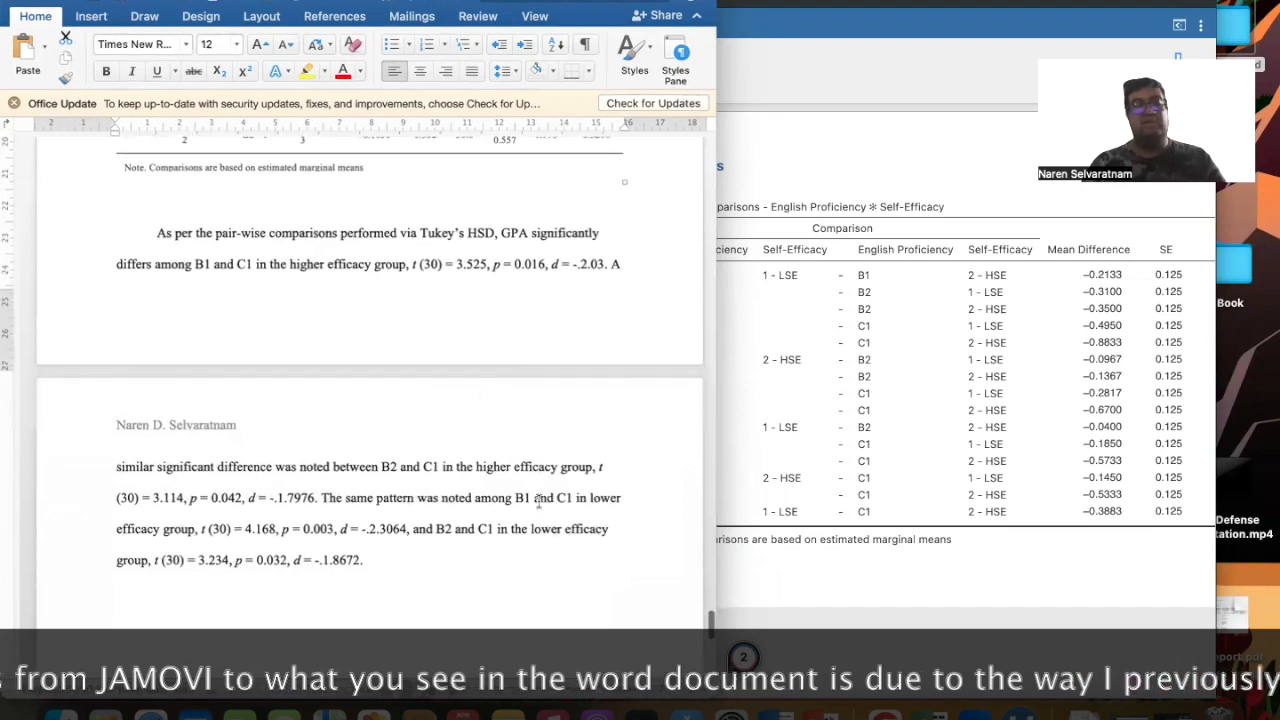
drag(410, 263, 601, 272)
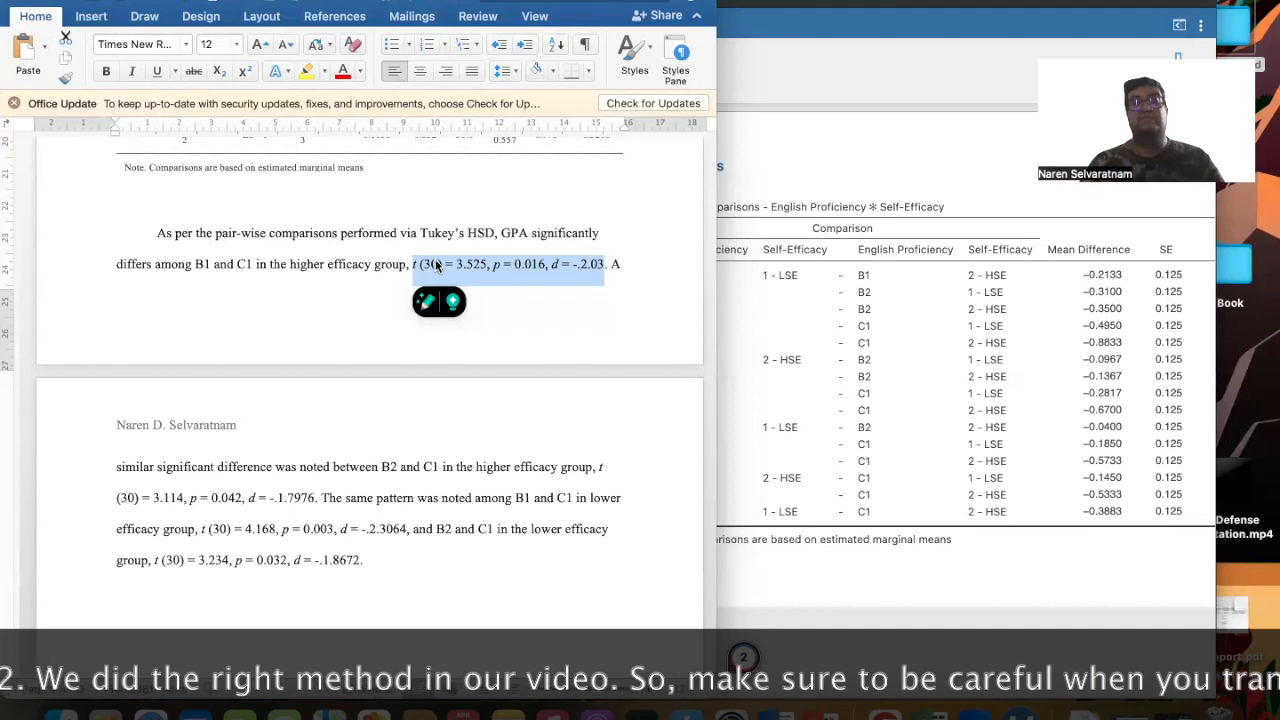
drag(364, 562, 104, 458)
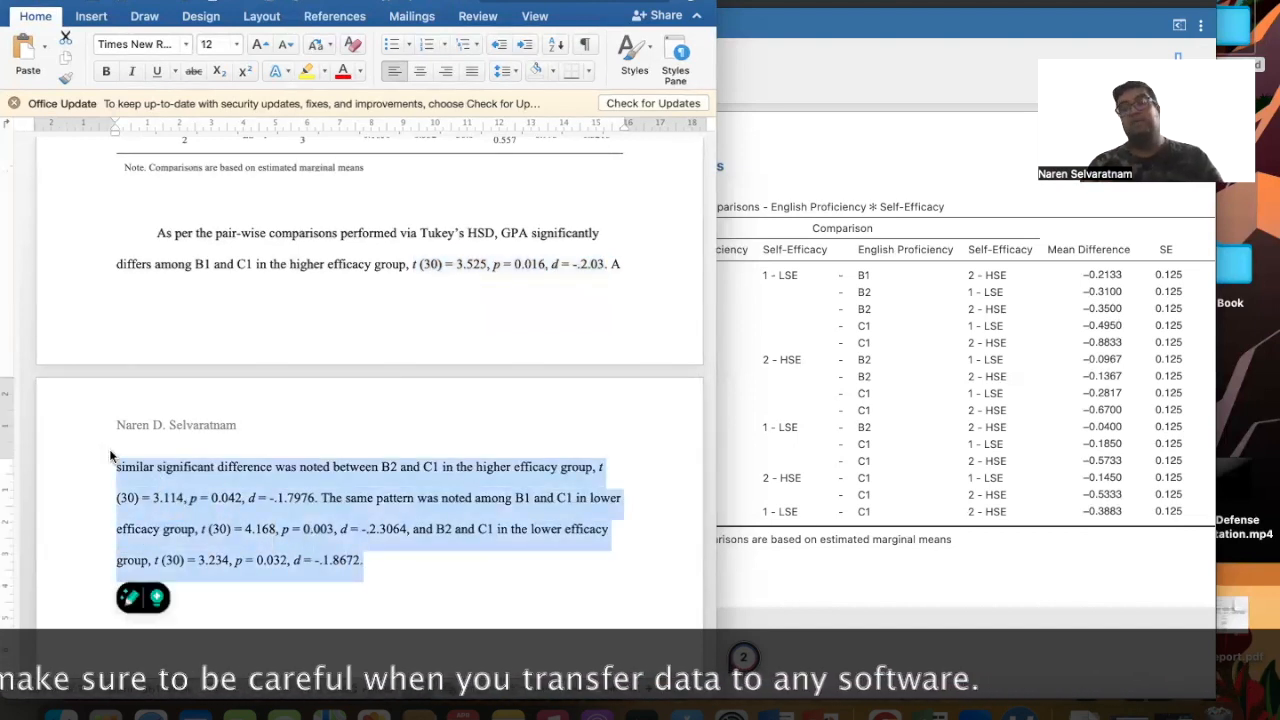
scroll(108, 444, down, 5)
scroll(110, 444, up, 15)
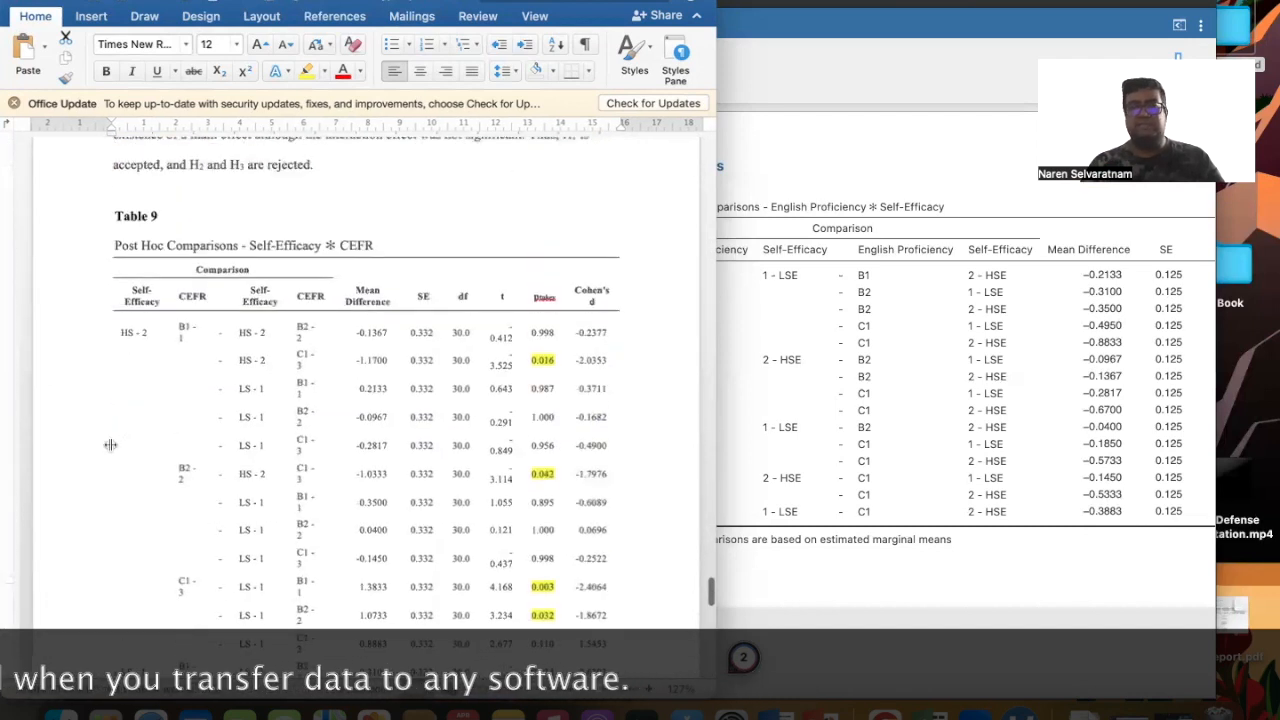
scroll(110, 444, up, 15)
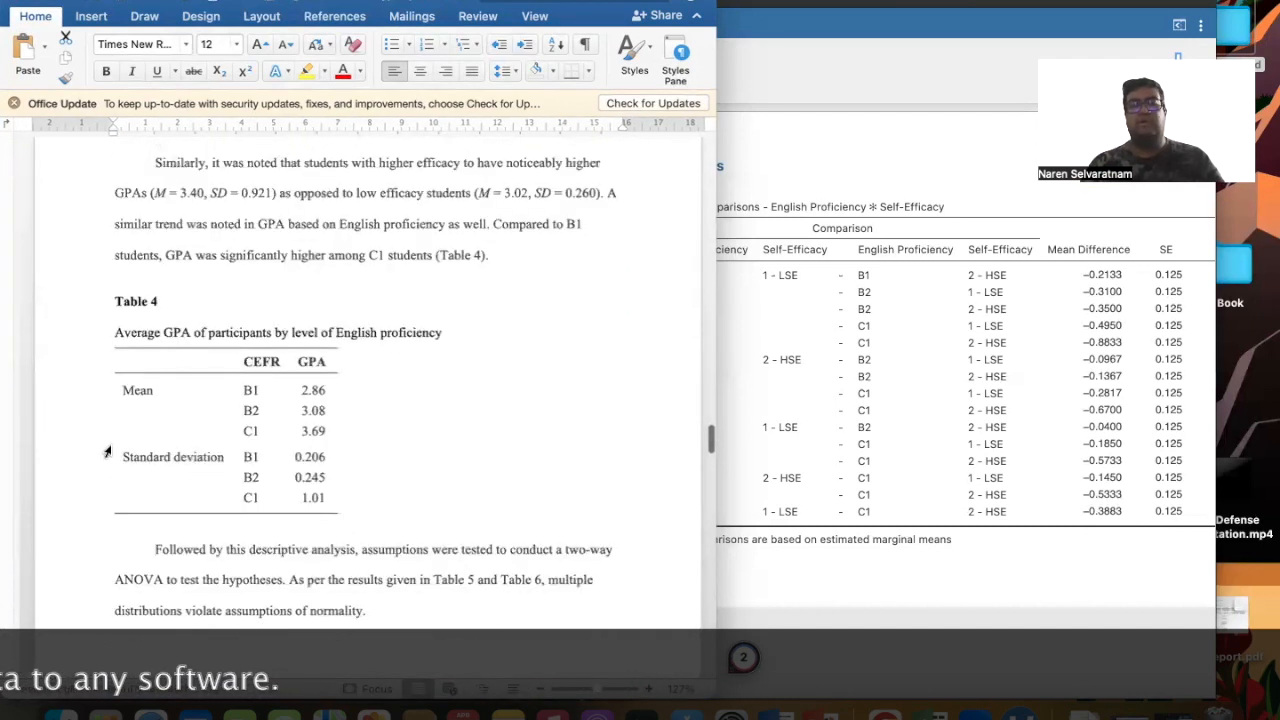
- Return to jamovi, review the results from the post hoc tests back to the Descriptives table, and show the data spreadsheet
click(23, 3)
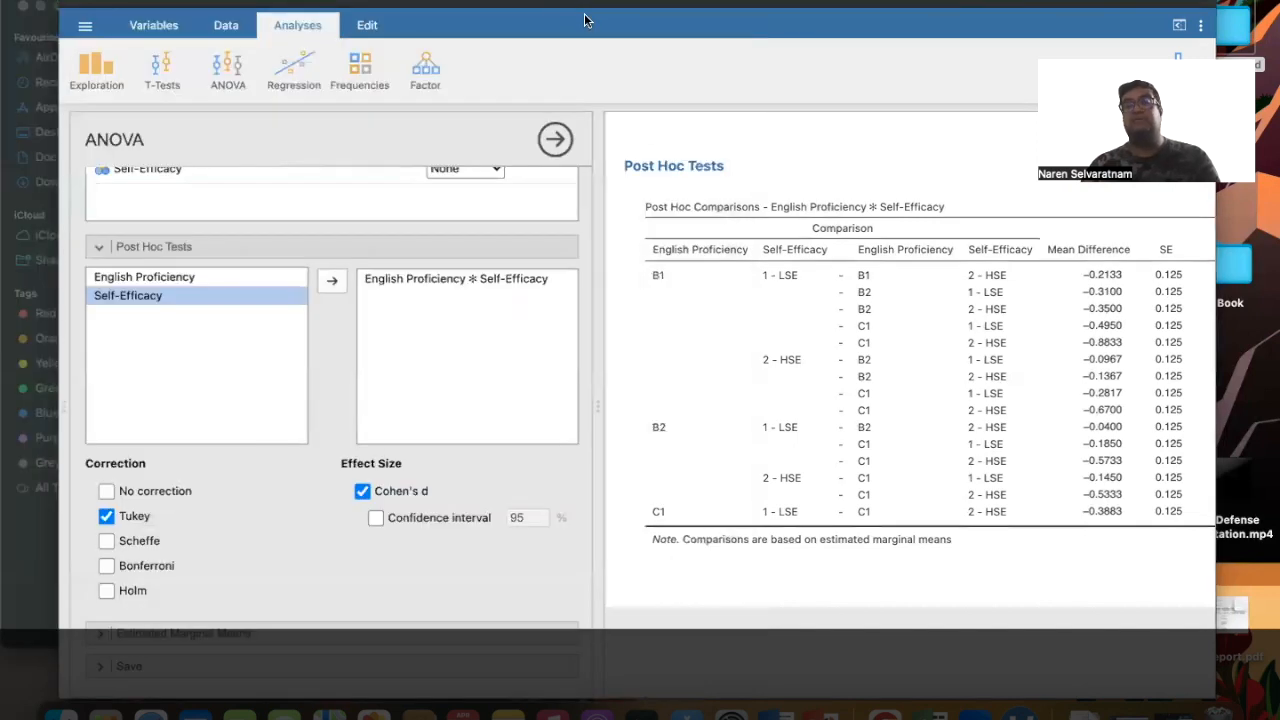
scroll(686, 200, up, 2)
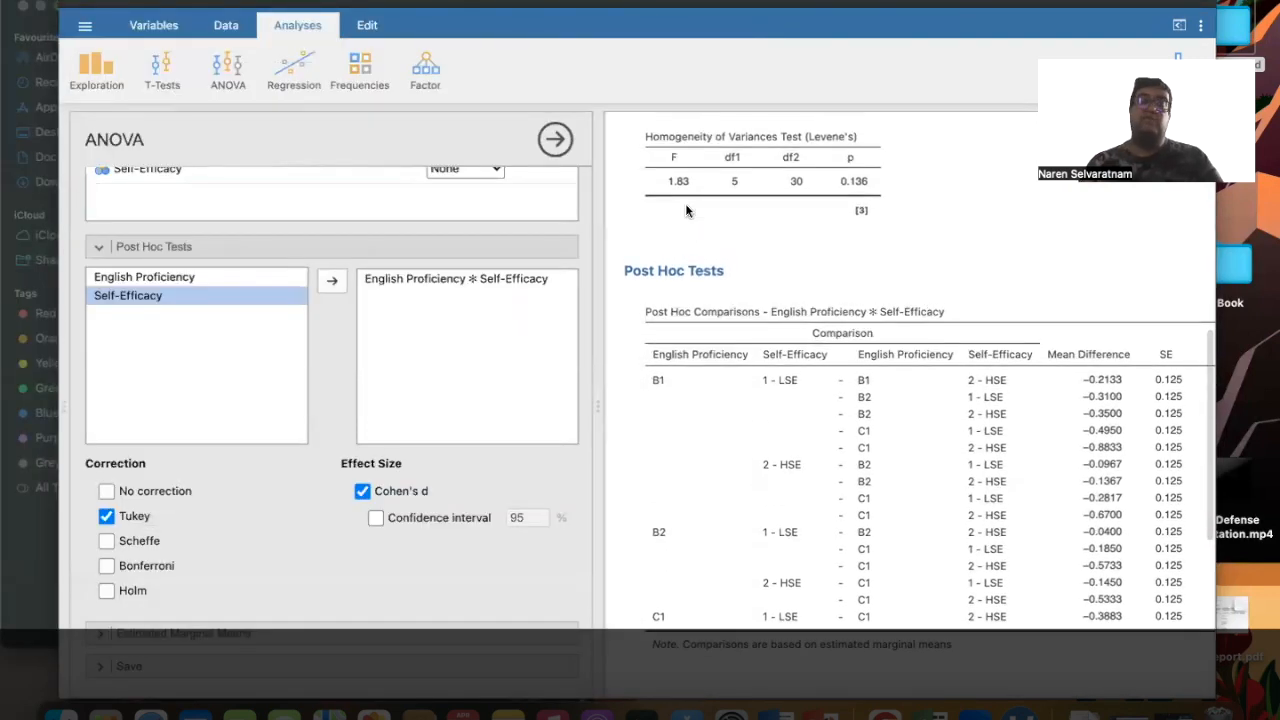
scroll(686, 210, up, 10)
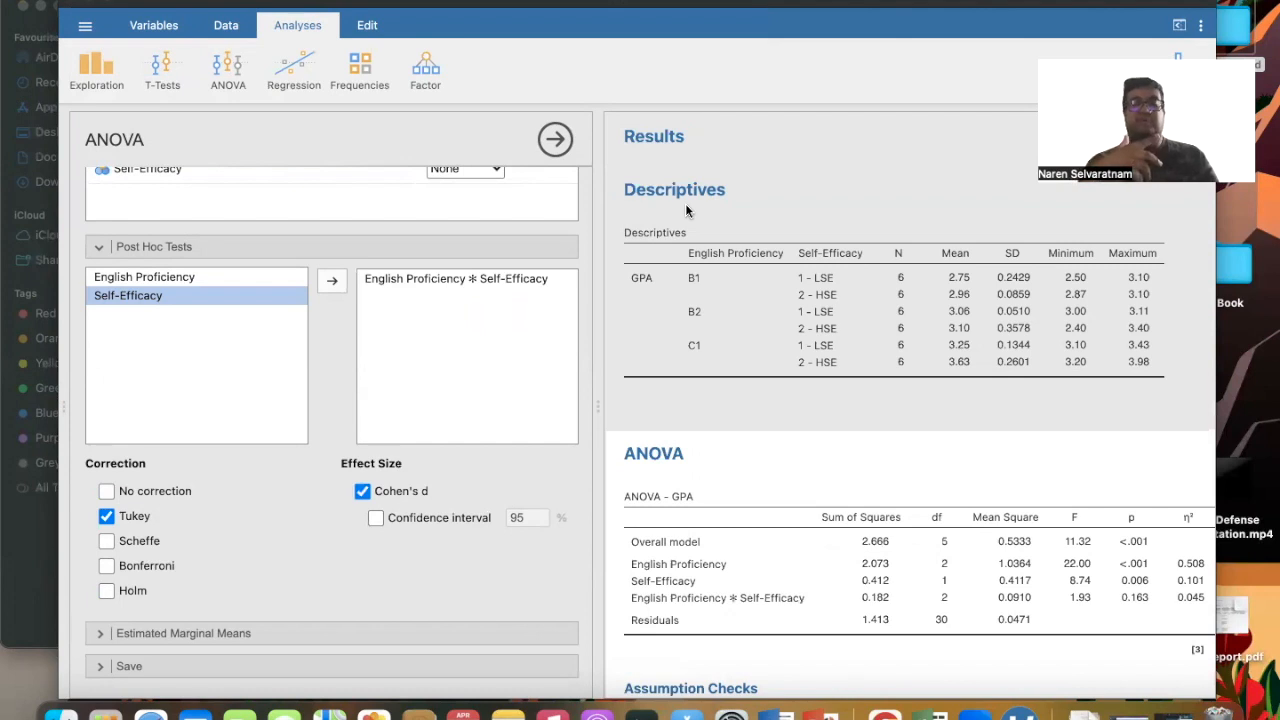
click(227, 26)
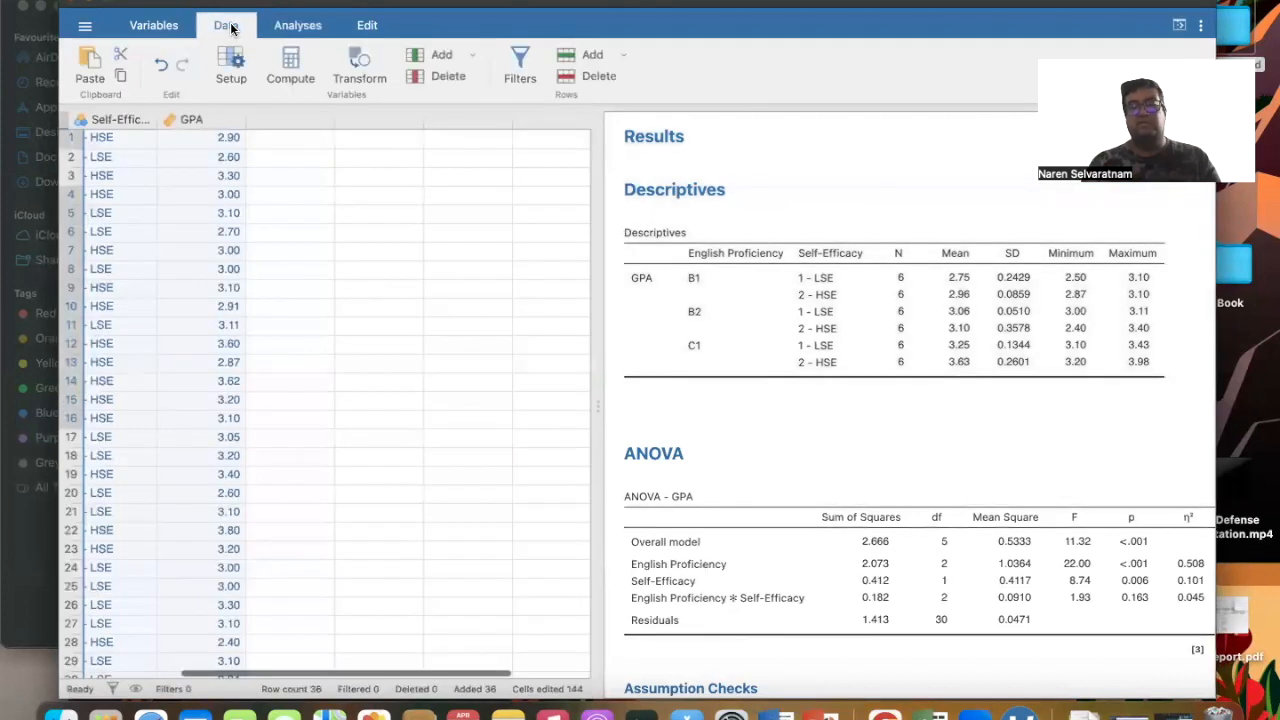